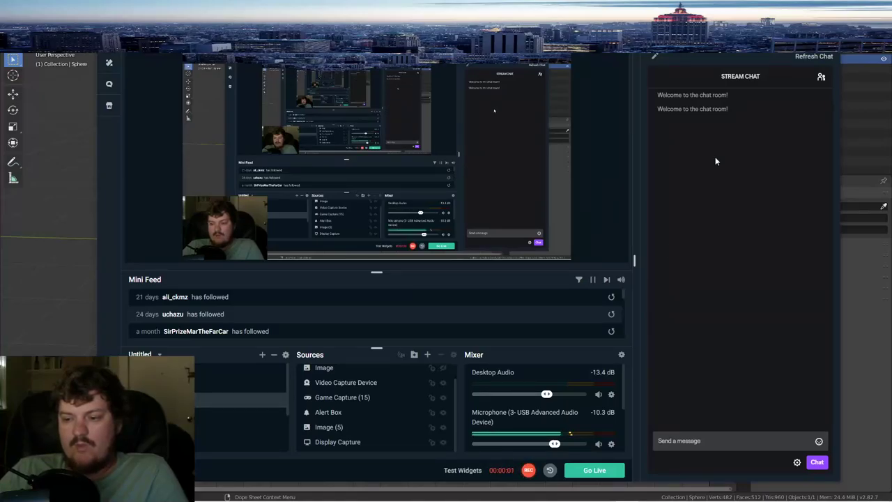
# - Switch to Blender and put the sphere into Sculpt Mode
pyautogui.click(793, 26)
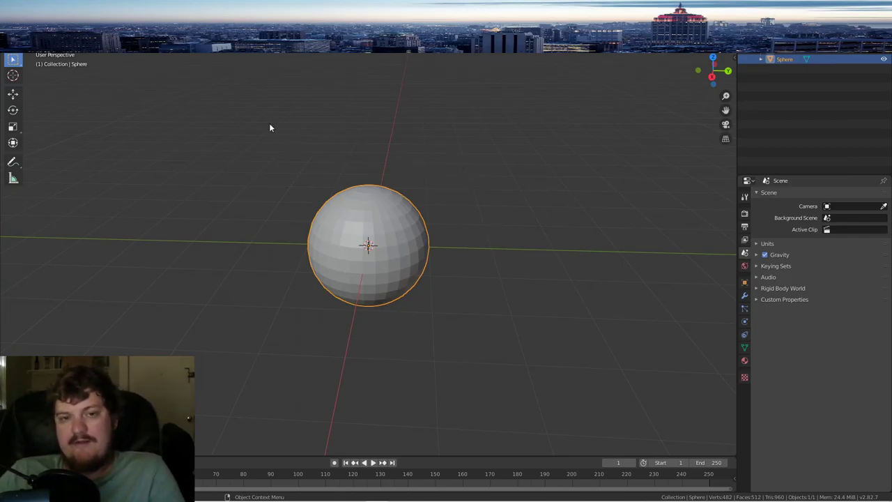
pyautogui.click(36, 43)
pyautogui.click(33, 72)
pyautogui.scroll(1, 515, 248)
# - Enable dynamic topology for sculpting the sphere
pyautogui.click(634, 31)
pyautogui.click(638, 60)
pyautogui.click(652, 31)
pyautogui.click(652, 32)
pyautogui.click(652, 32)
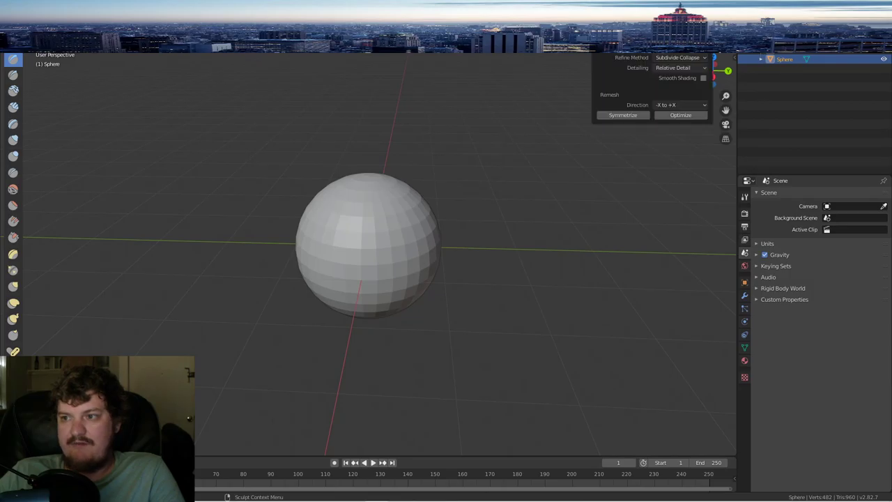
pyautogui.click(652, 32)
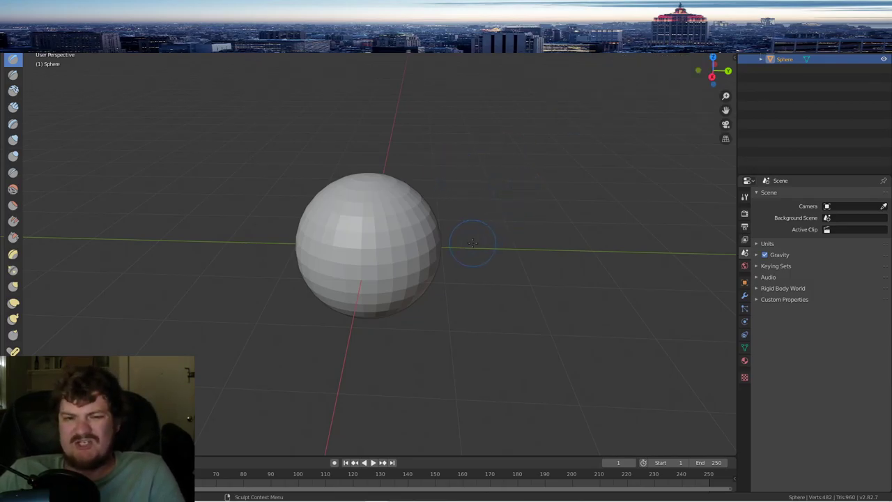
pyautogui.moveTo(462, 221); pyautogui.dragTo(393, 202, button='middle')
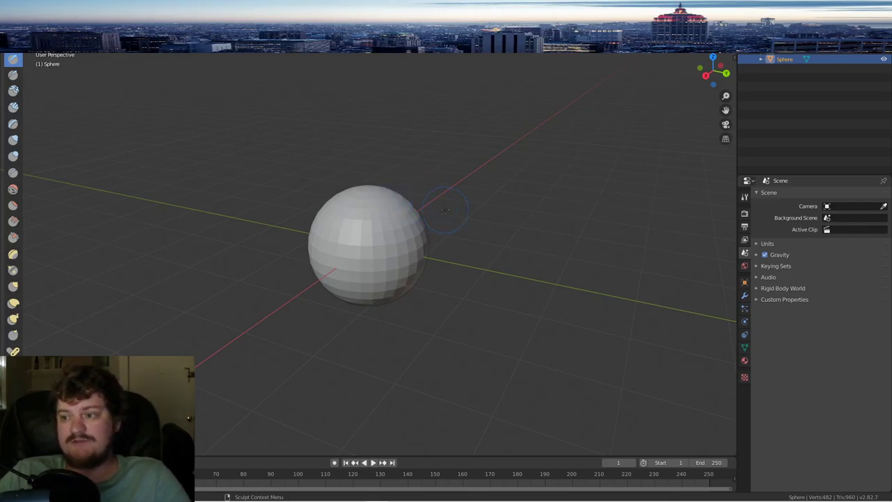
# - Build up a mirrored pair of rounded lumps on the upper sides of the sphere with the Draw brush
pyautogui.moveTo(457, 218); pyautogui.dragTo(413, 215, button='middle')
pyautogui.moveTo(355, 205); pyautogui.dragTo(339, 213)
pyautogui.moveTo(438, 211)
pyautogui.mouseDown(button='middle')
pyautogui.moveTo(426, 202)
pyautogui.moveTo(437, 204)
pyautogui.mouseUp(button='middle')
pyautogui.moveTo(353, 213); pyautogui.dragTo(346, 212)
pyautogui.moveTo(347, 212); pyautogui.dragTo(371, 207, button='middle')
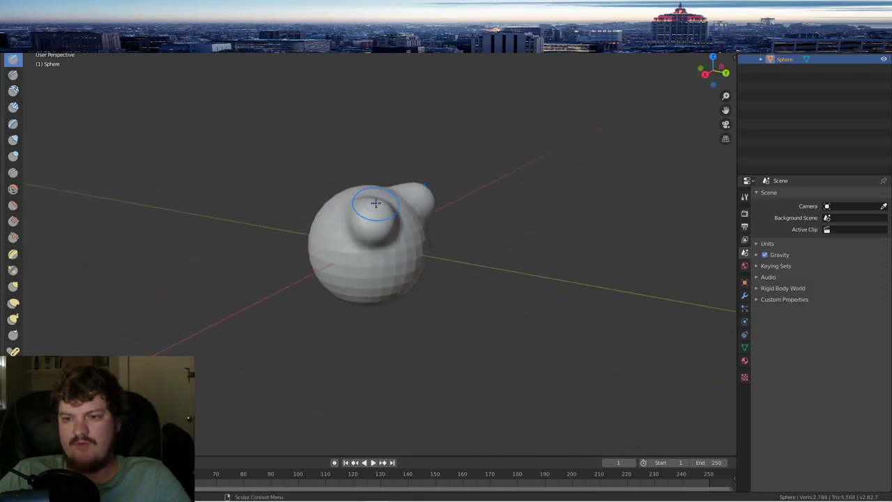
pyautogui.moveTo(372, 204); pyautogui.dragTo(379, 199)
pyautogui.moveTo(508, 192); pyautogui.dragTo(443, 188, button='middle')
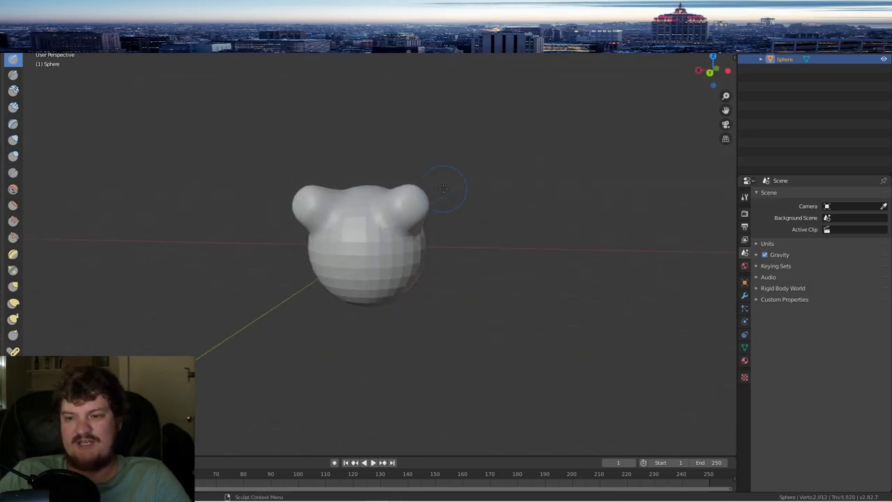
# - Enlarge the two lumps outward and upward into broad, ear-like shapes
pyautogui.moveTo(498, 207); pyautogui.dragTo(422, 207, button='middle')
pyautogui.moveTo(363, 215); pyautogui.dragTo(376, 206)
pyautogui.moveTo(376, 209); pyautogui.dragTo(432, 207, button='middle')
pyautogui.moveTo(407, 202); pyautogui.dragTo(426, 204)
pyautogui.moveTo(432, 207); pyautogui.dragTo(403, 186, button='middle')
pyautogui.moveTo(414, 225); pyautogui.dragTo(340, 225, button='middle')
pyautogui.moveTo(415, 196)
pyautogui.mouseDown(button='middle')
pyautogui.moveTo(341, 213)
pyautogui.moveTo(434, 205)
pyautogui.mouseUp(button='middle')
pyautogui.scroll(2, 350, 200)
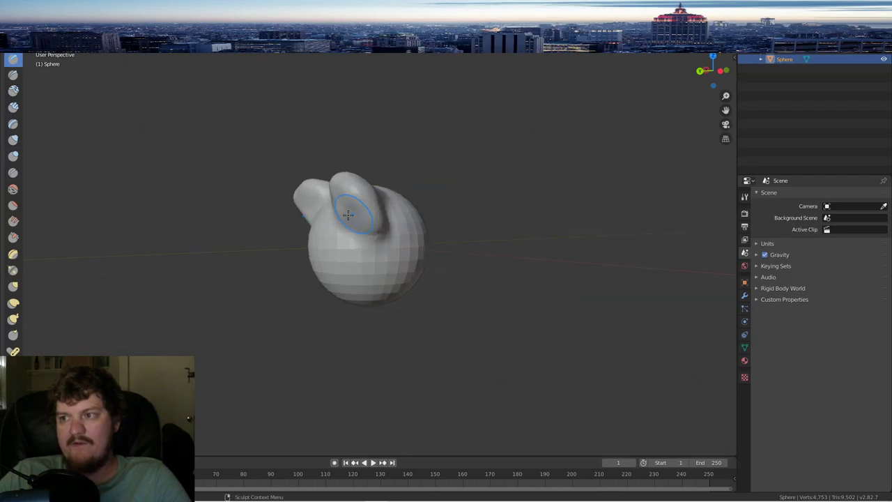
pyautogui.moveTo(351, 199)
pyautogui.mouseDown(button='middle')
pyautogui.moveTo(419, 196)
pyautogui.moveTo(420, 214)
pyautogui.mouseUp(button='middle')
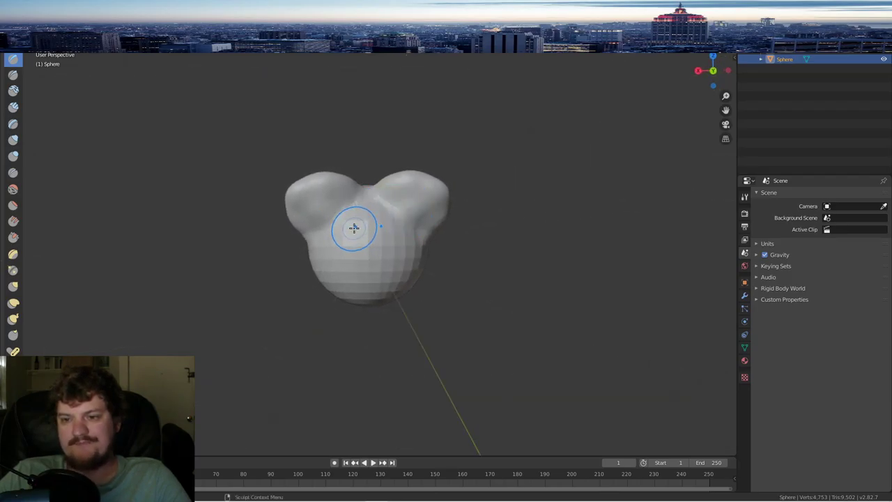
# - Sculpt raised ridges and a central bump on the lower front of the head to rough out a face
pyautogui.scroll(-3, 390, 217)
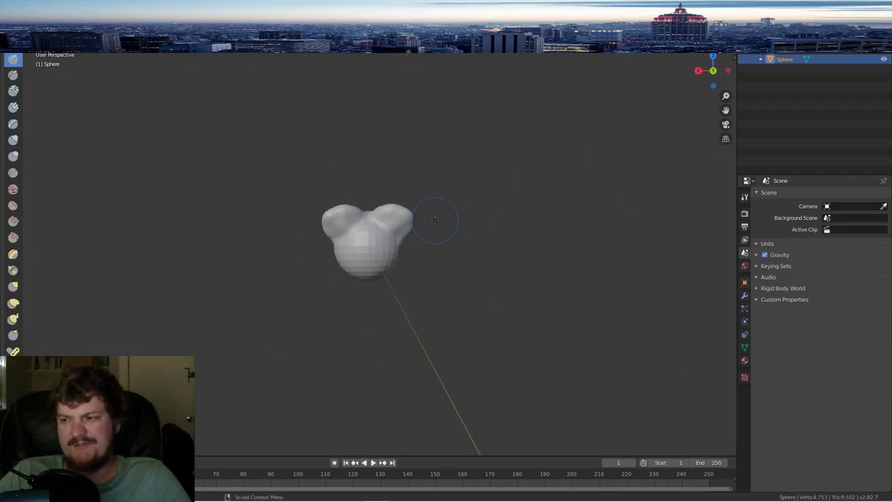
pyautogui.scroll(5, 427, 216)
pyautogui.moveTo(439, 247); pyautogui.dragTo(346, 186, button='middle')
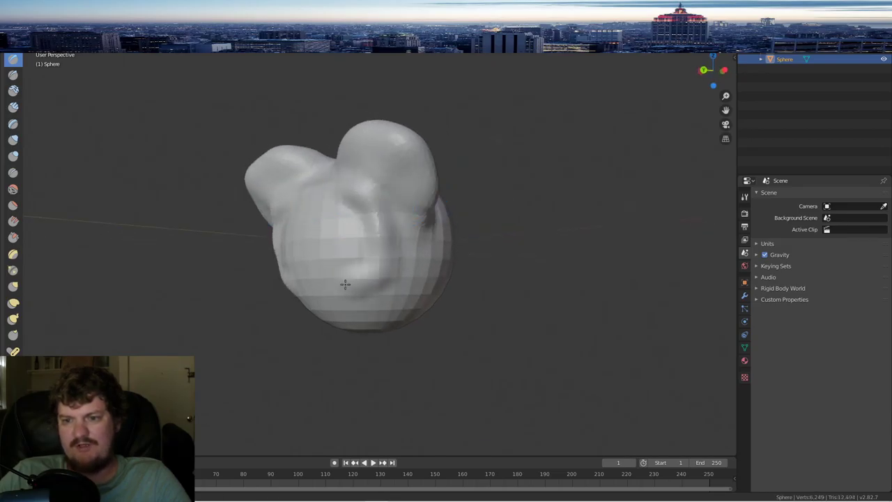
pyautogui.moveTo(345, 284); pyautogui.dragTo(348, 283)
pyautogui.scroll(-4, 372, 254)
pyautogui.moveTo(372, 255)
pyautogui.mouseDown(button='middle')
pyautogui.moveTo(376, 223)
pyautogui.moveTo(378, 234)
pyautogui.mouseUp(button='middle')
pyautogui.scroll(2, 379, 238)
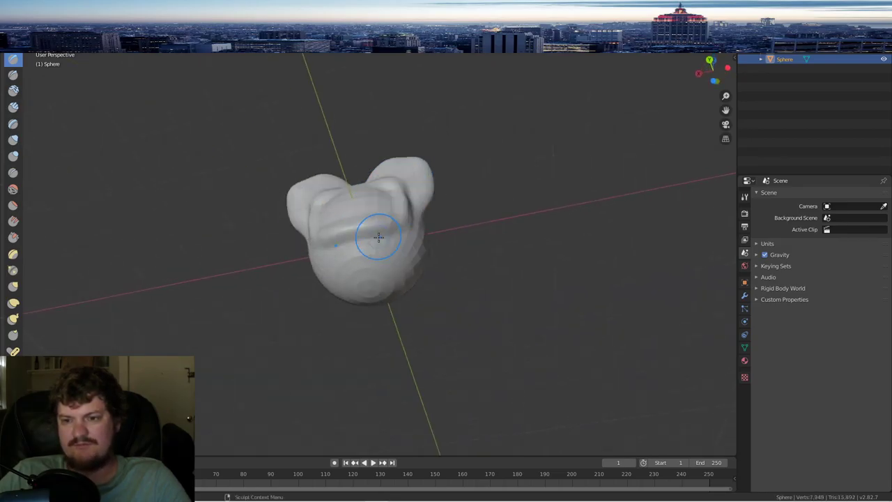
pyautogui.scroll(2, 357, 222)
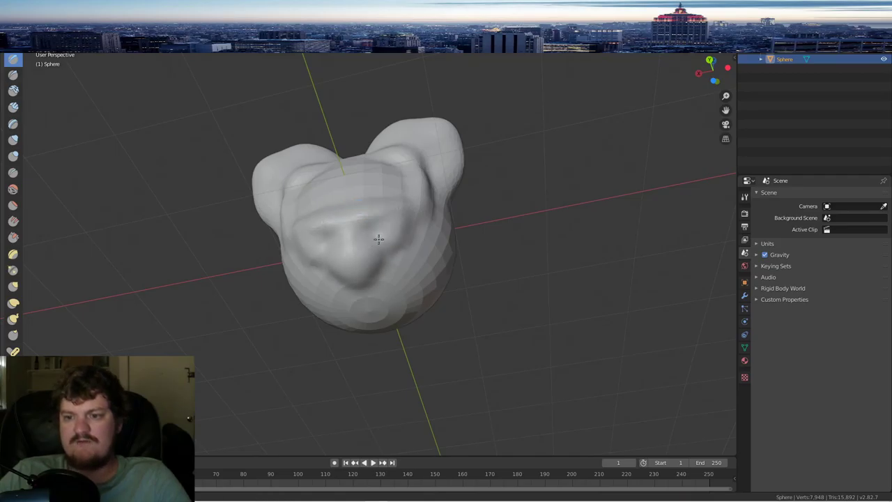
# - Raise a mirrored ridge from the lower face up the side of the head toward the ear
pyautogui.moveTo(445, 207); pyautogui.dragTo(405, 223, button='middle')
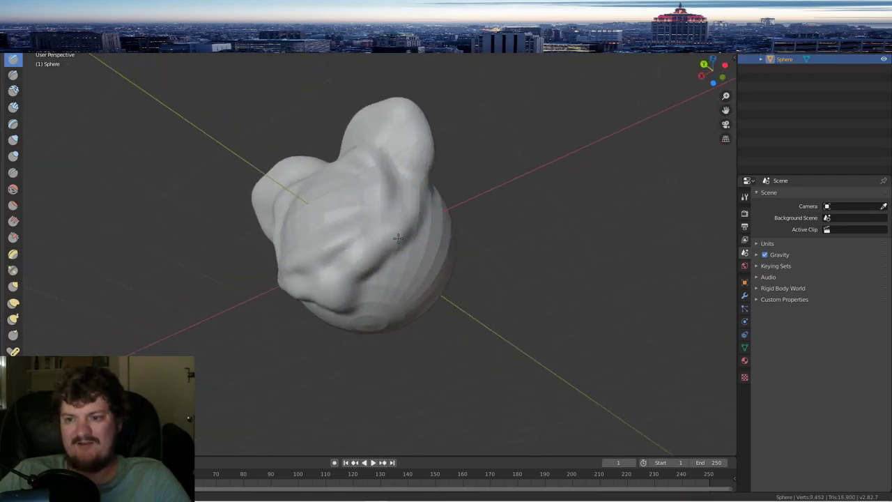
pyautogui.moveTo(369, 279); pyautogui.dragTo(422, 212)
pyautogui.moveTo(429, 215); pyautogui.dragTo(399, 209, button='middle')
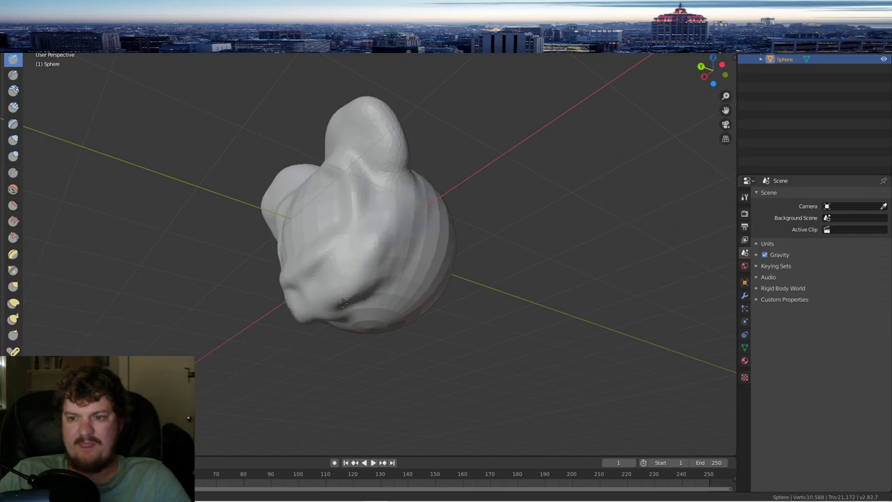
# - Build up a thick rim around the underside of the head to form the jaw and base
pyautogui.moveTo(343, 303); pyautogui.dragTo(415, 271)
pyautogui.moveTo(424, 270)
pyautogui.mouseDown(button='middle')
pyautogui.moveTo(476, 259)
pyautogui.moveTo(333, 260)
pyautogui.mouseUp(button='middle')
pyautogui.moveTo(333, 261); pyautogui.dragTo(420, 271)
pyautogui.moveTo(340, 287); pyautogui.dragTo(440, 276)
pyautogui.moveTo(440, 276); pyautogui.dragTo(380, 272, button='middle')
pyautogui.moveTo(385, 271)
pyautogui.mouseDown()
pyautogui.moveTo(399, 266)
pyautogui.moveTo(337, 265)
pyautogui.moveTo(352, 267)
pyautogui.mouseUp()
pyautogui.moveTo(415, 274)
pyautogui.mouseDown()
pyautogui.moveTo(364, 264)
pyautogui.moveTo(315, 296)
pyautogui.moveTo(346, 273)
pyautogui.mouseUp()
pyautogui.moveTo(378, 243); pyautogui.dragTo(427, 284, button='middle')
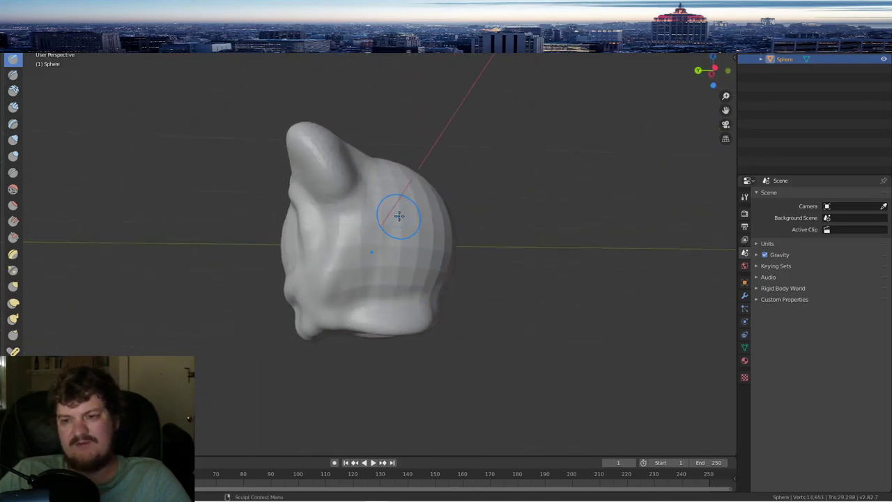
# - Sculpt a ridge along the side of the head behind the ears and across the upper back
pyautogui.moveTo(398, 215)
pyautogui.mouseDown(button='middle')
pyautogui.moveTo(422, 199)
pyautogui.moveTo(342, 230)
pyautogui.mouseUp(button='middle')
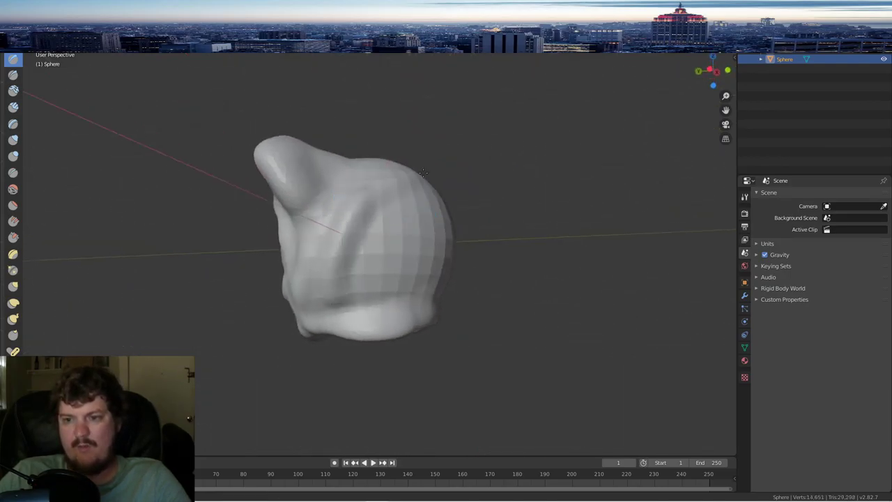
pyautogui.moveTo(423, 174); pyautogui.dragTo(353, 213, button='middle')
pyautogui.moveTo(353, 213); pyautogui.dragTo(390, 208)
pyautogui.moveTo(373, 207); pyautogui.dragTo(316, 209, button='middle')
pyautogui.moveTo(316, 209); pyautogui.dragTo(438, 201)
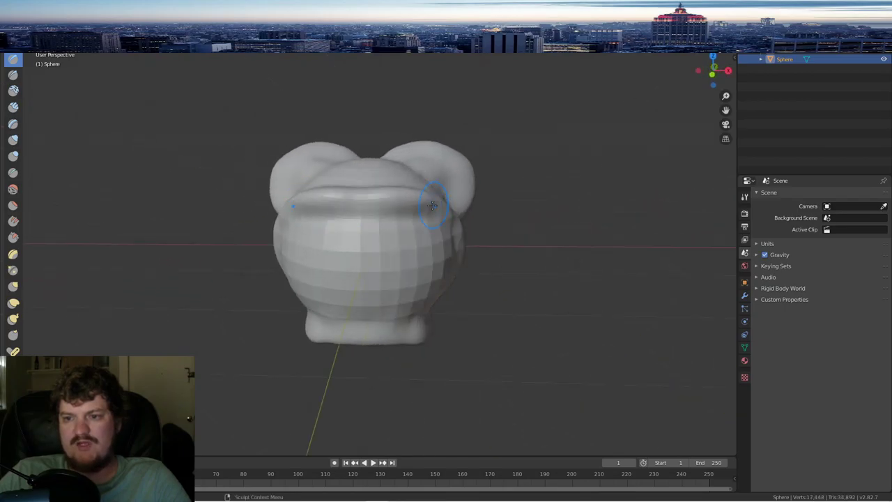
# - Build up a vertical ridge down the middle of the back of the head
pyautogui.moveTo(376, 206); pyautogui.dragTo(370, 187, button='middle')
pyautogui.moveTo(367, 187)
pyautogui.mouseDown()
pyautogui.moveTo(358, 310)
pyautogui.moveTo(376, 174)
pyautogui.moveTo(371, 306)
pyautogui.moveTo(379, 324)
pyautogui.mouseUp()
pyautogui.moveTo(380, 325)
pyautogui.mouseDown(button='middle')
pyautogui.moveTo(397, 239)
pyautogui.moveTo(294, 188)
pyautogui.mouseUp(button='middle')
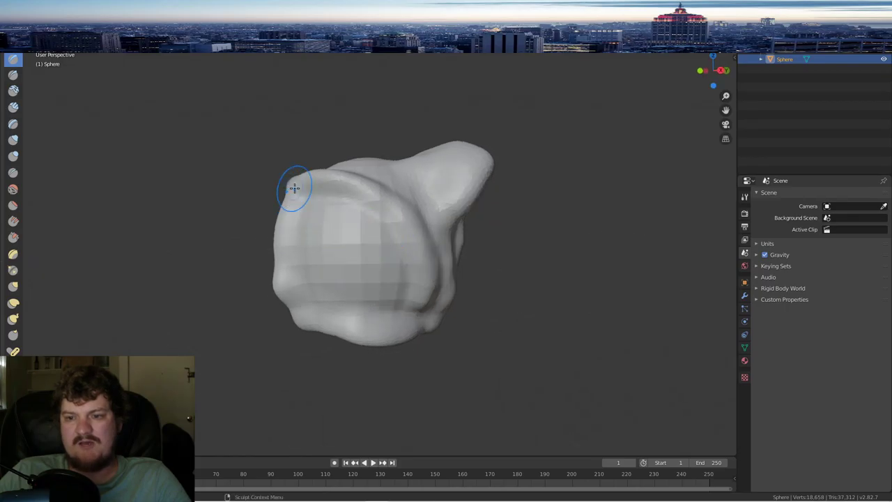
pyautogui.moveTo(299, 188)
pyautogui.mouseDown()
pyautogui.moveTo(401, 327)
pyautogui.moveTo(369, 272)
pyautogui.moveTo(323, 225)
pyautogui.moveTo(318, 232)
pyautogui.moveTo(293, 185)
pyautogui.mouseUp()
pyautogui.moveTo(292, 185); pyautogui.dragTo(353, 189, button='middle')
pyautogui.moveTo(354, 189)
pyautogui.mouseDown()
pyautogui.moveTo(321, 210)
pyautogui.moveTo(340, 226)
pyautogui.moveTo(346, 263)
pyautogui.mouseUp()
pyautogui.moveTo(329, 231)
pyautogui.mouseDown()
pyautogui.moveTo(334, 297)
pyautogui.moveTo(318, 276)
pyautogui.moveTo(328, 199)
pyautogui.mouseUp()
# - Thicken the ridge across the top rear of the head with repeated Draw strokes
pyautogui.moveTo(349, 197)
pyautogui.mouseDown(button='middle')
pyautogui.moveTo(390, 196)
pyautogui.moveTo(293, 241)
pyautogui.moveTo(318, 171)
pyautogui.mouseUp(button='middle')
pyautogui.moveTo(318, 172); pyautogui.dragTo(417, 178)
pyautogui.moveTo(418, 178); pyautogui.dragTo(384, 179, button='middle')
pyautogui.moveTo(384, 179); pyautogui.dragTo(346, 181)
pyautogui.moveTo(346, 180); pyautogui.dragTo(388, 179, button='middle')
pyautogui.moveTo(388, 179)
pyautogui.mouseDown()
pyautogui.moveTo(313, 181)
pyautogui.moveTo(325, 181)
pyautogui.moveTo(297, 197)
pyautogui.moveTo(376, 167)
pyautogui.moveTo(409, 182)
pyautogui.moveTo(358, 179)
pyautogui.mouseUp()
# - Add long mirrored ridges running down the sides of the head behind the ears to the jaw
pyautogui.moveTo(358, 179); pyautogui.dragTo(295, 205, button='middle')
pyautogui.moveTo(294, 205); pyautogui.dragTo(383, 313)
pyautogui.moveTo(383, 313); pyautogui.dragTo(352, 252, button='middle')
pyautogui.moveTo(318, 240); pyautogui.dragTo(363, 335)
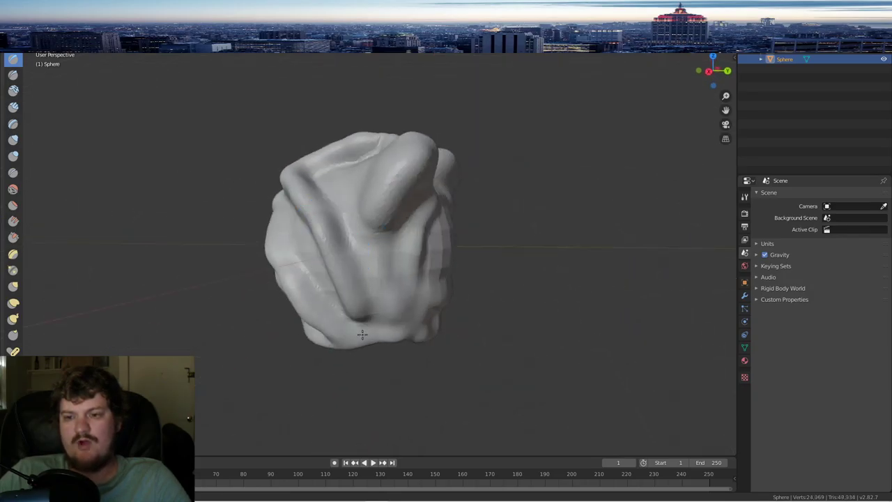
pyautogui.moveTo(368, 329); pyautogui.dragTo(372, 250, button='middle')
pyautogui.moveTo(372, 251)
pyautogui.mouseDown()
pyautogui.moveTo(334, 278)
pyautogui.moveTo(322, 241)
pyautogui.moveTo(333, 218)
pyautogui.moveTo(372, 303)
pyautogui.moveTo(441, 295)
pyautogui.mouseUp()
pyautogui.moveTo(442, 295); pyautogui.dragTo(311, 188, button='middle')
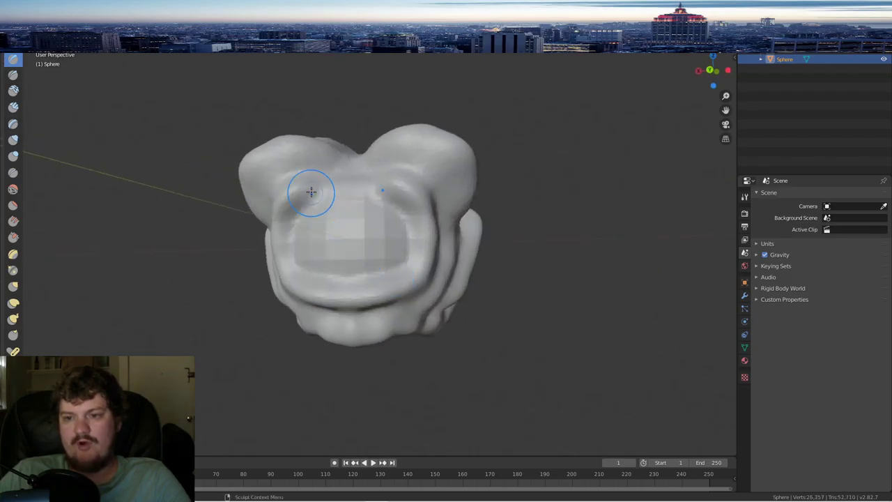
# - Sculpt a raised brow and cheek rim on the front of the head to outline the eye area
pyautogui.moveTo(310, 189)
pyautogui.mouseDown()
pyautogui.moveTo(395, 181)
pyautogui.moveTo(306, 186)
pyautogui.moveTo(386, 183)
pyautogui.moveTo(418, 301)
pyautogui.moveTo(334, 303)
pyautogui.mouseUp()
pyautogui.moveTo(335, 303); pyautogui.dragTo(283, 294, button='middle')
pyautogui.moveTo(283, 295)
pyautogui.mouseDown()
pyautogui.moveTo(389, 265)
pyautogui.moveTo(388, 211)
pyautogui.mouseUp()
# - Sculpt a nose bridge down the middle of the face, ending in a rounded tip
pyautogui.moveTo(387, 211)
pyautogui.mouseDown(button='middle')
pyautogui.moveTo(353, 212)
pyautogui.moveTo(422, 212)
pyautogui.mouseUp(button='middle')
pyautogui.scroll(1, 422, 211)
pyautogui.moveTo(384, 191)
pyautogui.mouseDown()
pyautogui.moveTo(370, 223)
pyautogui.moveTo(370, 211)
pyautogui.moveTo(364, 278)
pyautogui.moveTo(373, 287)
pyautogui.moveTo(372, 193)
pyautogui.moveTo(372, 304)
pyautogui.moveTo(368, 279)
pyautogui.mouseUp()
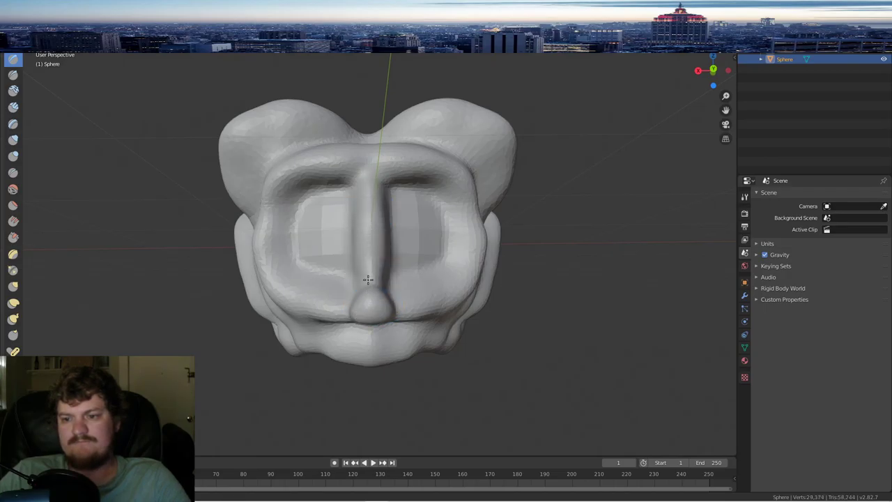
pyautogui.moveTo(379, 296); pyautogui.dragTo(343, 271, button='middle')
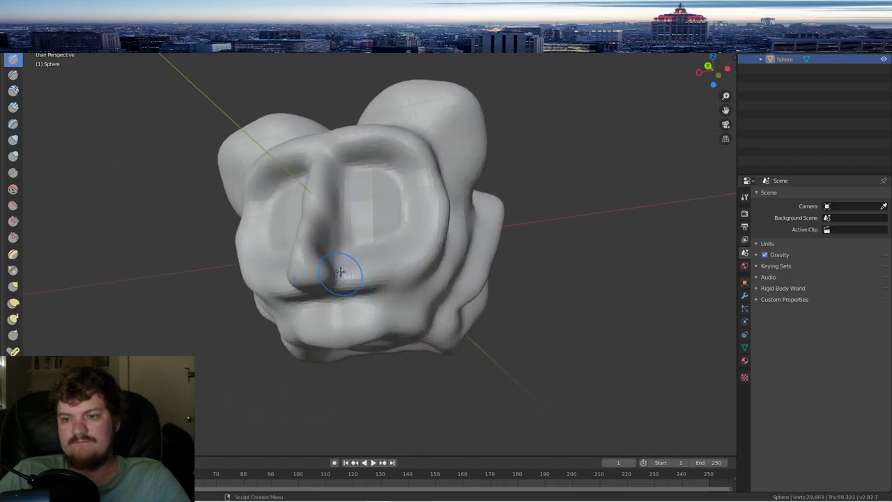
# - Build up the nose tip and add mirrored nostril bulges on its sides
pyautogui.moveTo(325, 235)
pyautogui.mouseDown()
pyautogui.moveTo(339, 256)
pyautogui.moveTo(310, 274)
pyautogui.mouseUp()
pyautogui.moveTo(399, 270); pyautogui.dragTo(365, 270, button='middle')
pyautogui.moveTo(312, 263)
pyautogui.mouseDown()
pyautogui.moveTo(335, 255)
pyautogui.moveTo(326, 259)
pyautogui.mouseUp()
pyautogui.moveTo(326, 259)
pyautogui.mouseDown(button='middle')
pyautogui.moveTo(378, 258)
pyautogui.moveTo(414, 278)
pyautogui.moveTo(374, 265)
pyautogui.mouseUp(button='middle')
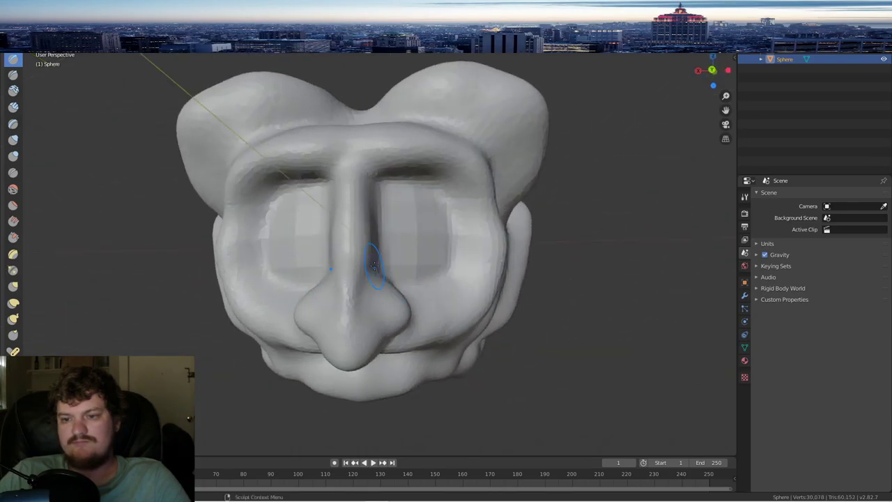
pyautogui.moveTo(367, 280); pyautogui.dragTo(358, 299)
# - Build up the brows, outer eye-socket rims and cheeks around the eyes
pyautogui.moveTo(448, 238); pyautogui.dragTo(392, 235, button='middle')
pyautogui.moveTo(251, 276)
pyautogui.mouseDown()
pyautogui.moveTo(235, 252)
pyautogui.moveTo(257, 186)
pyautogui.moveTo(360, 161)
pyautogui.moveTo(377, 254)
pyautogui.mouseUp()
pyautogui.moveTo(366, 161)
pyautogui.mouseDown()
pyautogui.moveTo(390, 293)
pyautogui.moveTo(295, 325)
pyautogui.mouseUp()
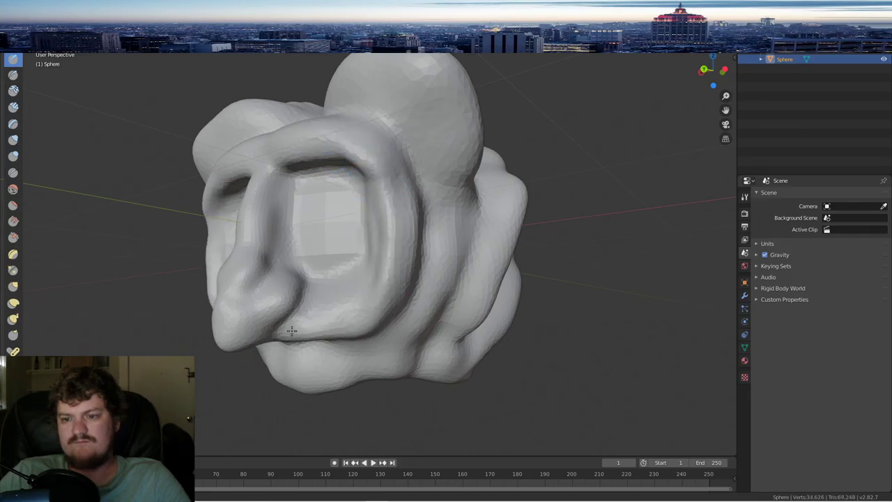
pyautogui.moveTo(295, 324)
pyautogui.mouseDown(button='middle')
pyautogui.moveTo(351, 311)
pyautogui.moveTo(279, 301)
pyautogui.mouseUp(button='middle')
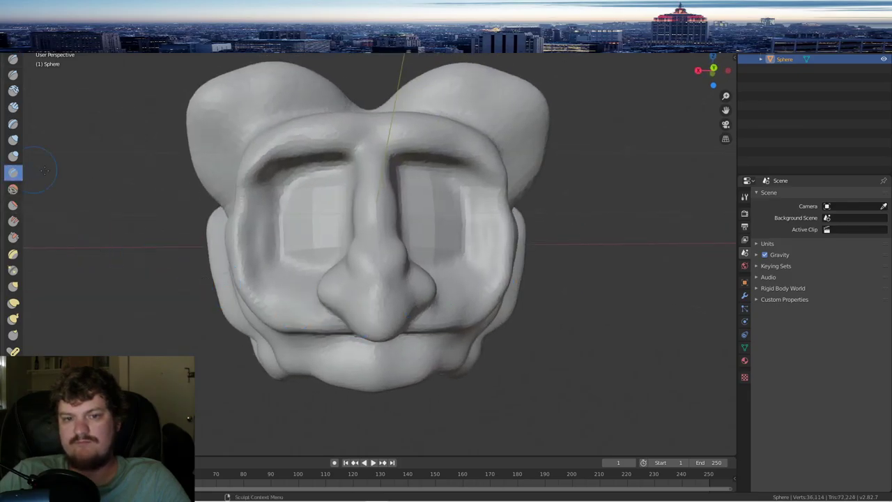
# - Save the file as sculptss in the Documents folder
pyautogui.moveTo(390, 230); pyautogui.dragTo(343, 236, button='middle')
pyautogui.press('F4')
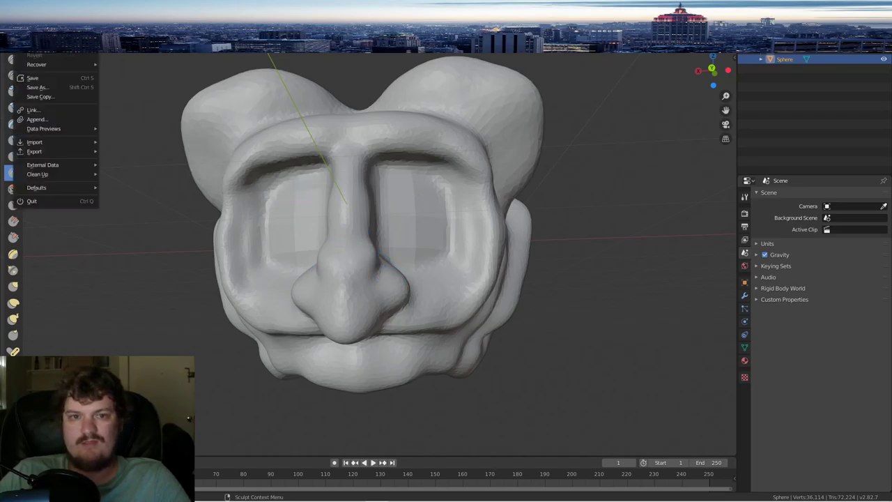
pyautogui.click(48, 88)
pyautogui.click(378, 400)
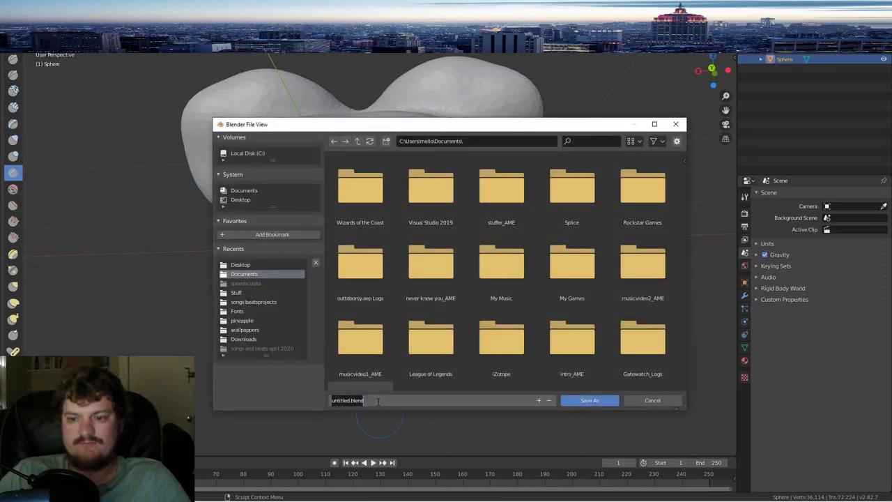
pyautogui.write('scu')
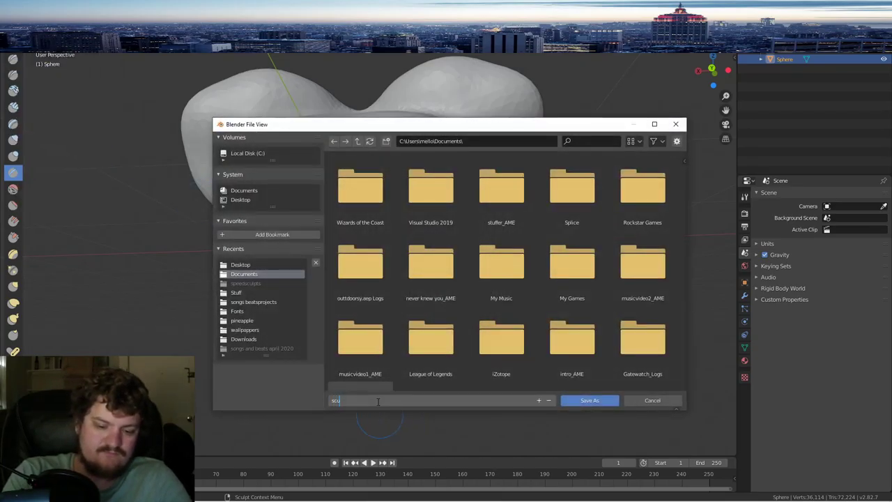
pyautogui.write('lptss')
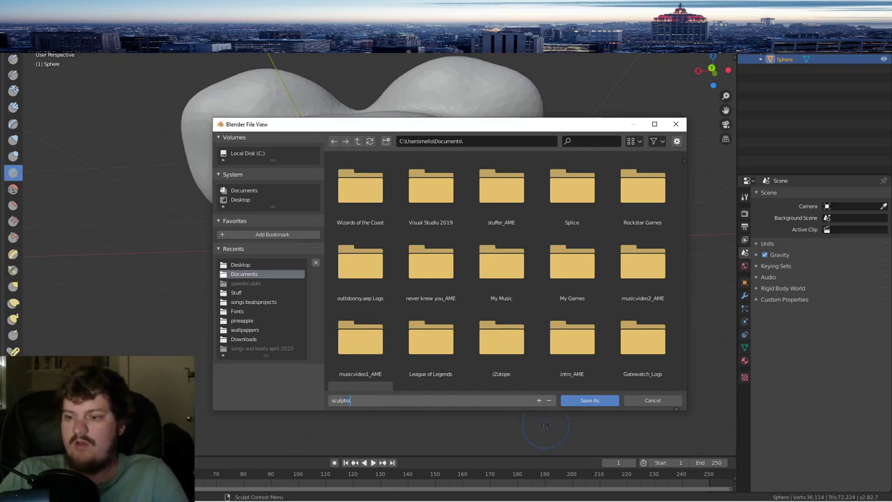
pyautogui.click(574, 404)
# - Carve rounded outlines around both eyeballs inside the sockets with the Crease brush
pyautogui.moveTo(376, 273); pyautogui.dragTo(325, 267, button='middle')
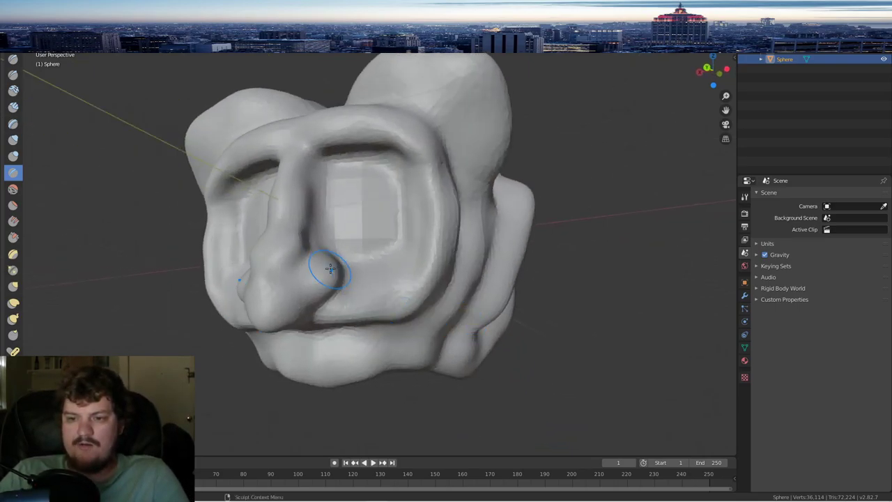
pyautogui.moveTo(352, 242)
pyautogui.mouseDown()
pyautogui.moveTo(325, 209)
pyautogui.moveTo(324, 170)
pyautogui.mouseUp()
pyautogui.moveTo(324, 209)
pyautogui.mouseDown()
pyautogui.moveTo(332, 179)
pyautogui.moveTo(387, 162)
pyautogui.moveTo(402, 211)
pyautogui.moveTo(366, 263)
pyautogui.mouseUp()
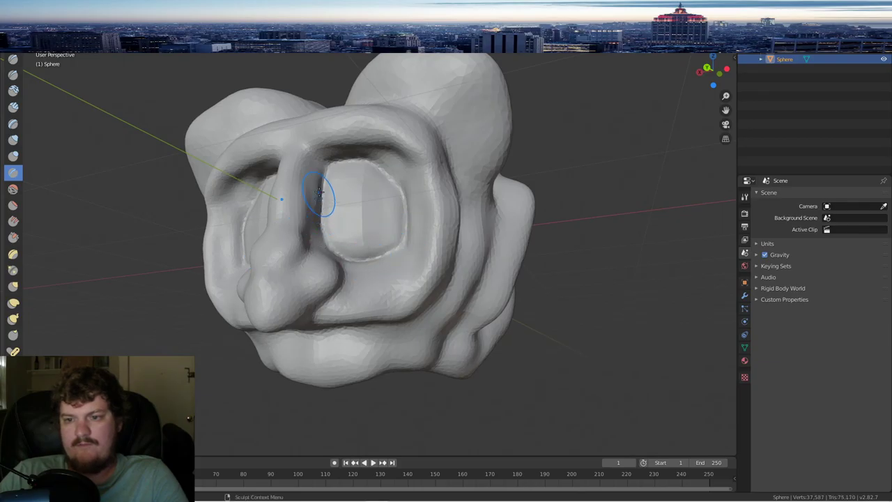
pyautogui.moveTo(318, 193)
pyautogui.mouseDown()
pyautogui.moveTo(327, 169)
pyautogui.moveTo(315, 193)
pyautogui.mouseUp()
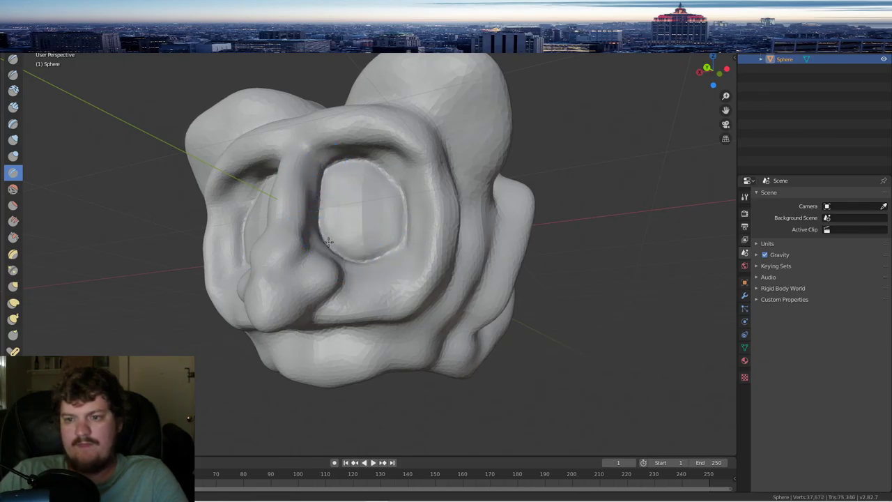
pyautogui.moveTo(328, 241)
pyautogui.mouseDown()
pyautogui.moveTo(360, 258)
pyautogui.moveTo(404, 205)
pyautogui.mouseUp()
# - Crease the boundary between the brow ridge and the ears
pyautogui.moveTo(404, 205); pyautogui.dragTo(413, 236, button='middle')
pyautogui.click(652, 33)
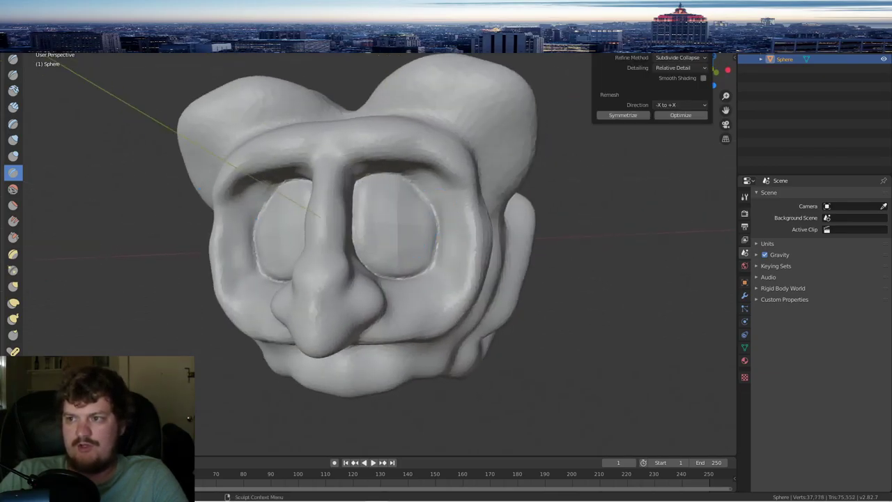
pyautogui.moveTo(390, 188); pyautogui.dragTo(436, 147, button='middle')
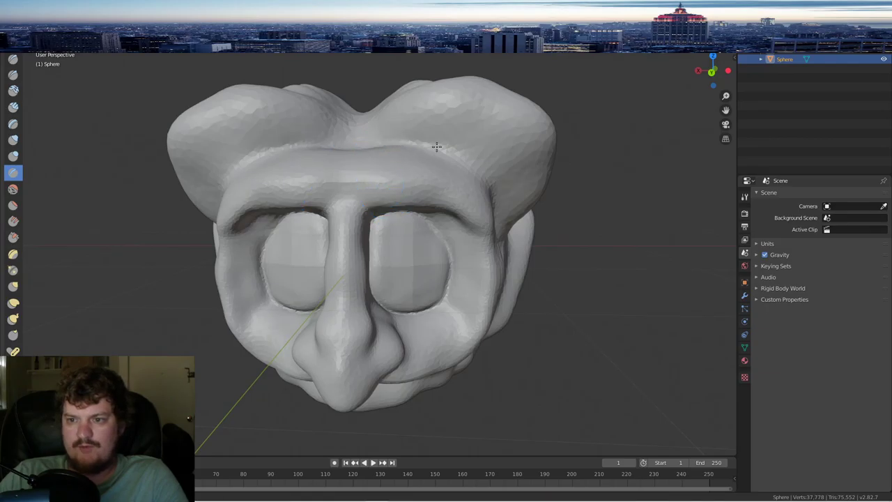
pyautogui.moveTo(379, 143); pyautogui.dragTo(459, 159)
pyautogui.moveTo(478, 160); pyautogui.dragTo(444, 157, button='middle')
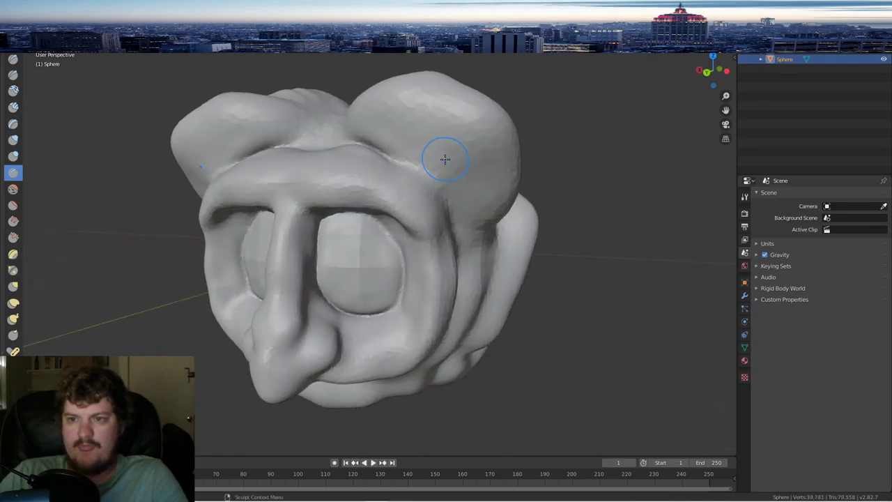
# - Crease the outer outline of the eye-socket rims and cheeks from below the ears down to the mouth
pyautogui.moveTo(408, 153); pyautogui.dragTo(445, 213)
pyautogui.moveTo(455, 218)
pyautogui.mouseDown(button='middle')
pyautogui.moveTo(438, 213)
pyautogui.moveTo(420, 241)
pyautogui.mouseUp(button='middle')
pyautogui.moveTo(415, 274); pyautogui.dragTo(387, 244, button='middle')
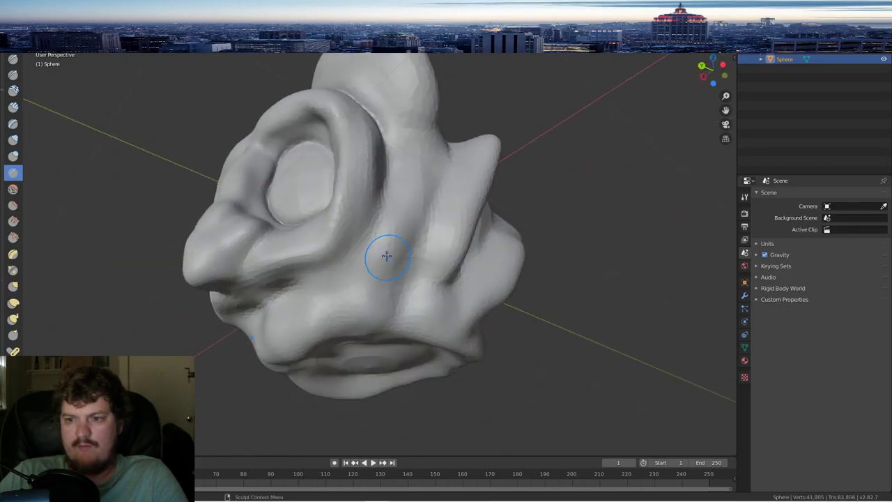
pyautogui.moveTo(377, 250)
pyautogui.mouseDown()
pyautogui.moveTo(386, 198)
pyautogui.moveTo(331, 279)
pyautogui.mouseUp()
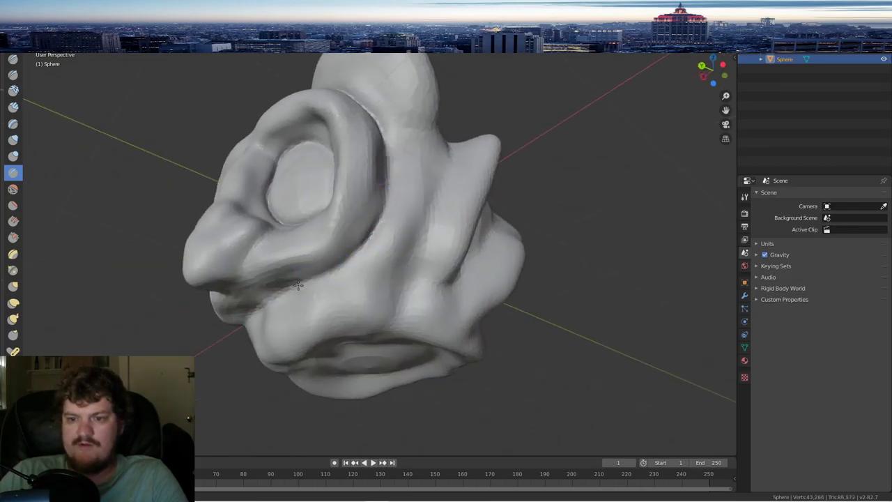
pyautogui.moveTo(332, 279); pyautogui.dragTo(378, 259, button='middle')
pyautogui.moveTo(378, 259)
pyautogui.mouseDown()
pyautogui.moveTo(432, 251)
pyautogui.moveTo(388, 247)
pyautogui.mouseUp()
pyautogui.moveTo(388, 247); pyautogui.dragTo(432, 286, button='middle')
pyautogui.moveTo(340, 217)
pyautogui.mouseDown()
pyautogui.moveTo(386, 239)
pyautogui.moveTo(407, 278)
pyautogui.mouseUp()
pyautogui.moveTo(423, 356); pyautogui.dragTo(372, 282, button='middle')
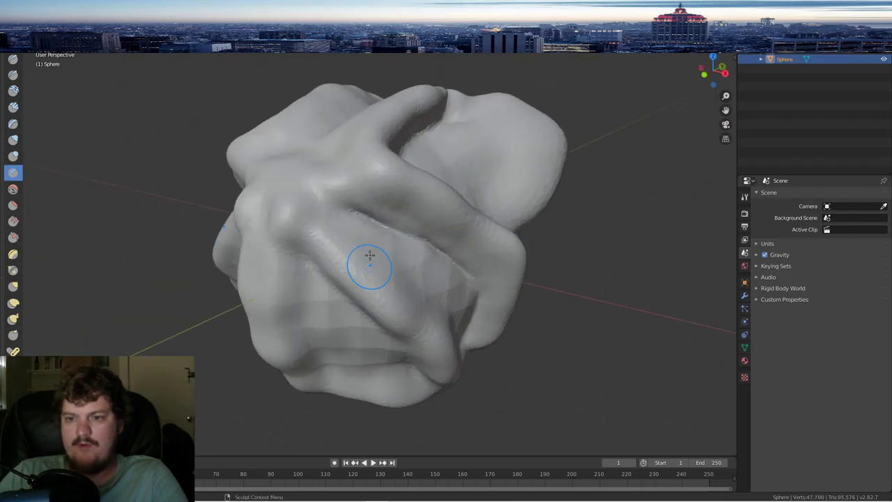
# - Deepen the grooves between the folds on the sides and back of the head with the Crease brush
pyautogui.moveTo(340, 204); pyautogui.dragTo(358, 243)
pyautogui.moveTo(388, 286); pyautogui.dragTo(330, 250, button='middle')
pyautogui.moveTo(381, 290); pyautogui.dragTo(373, 283, button='middle')
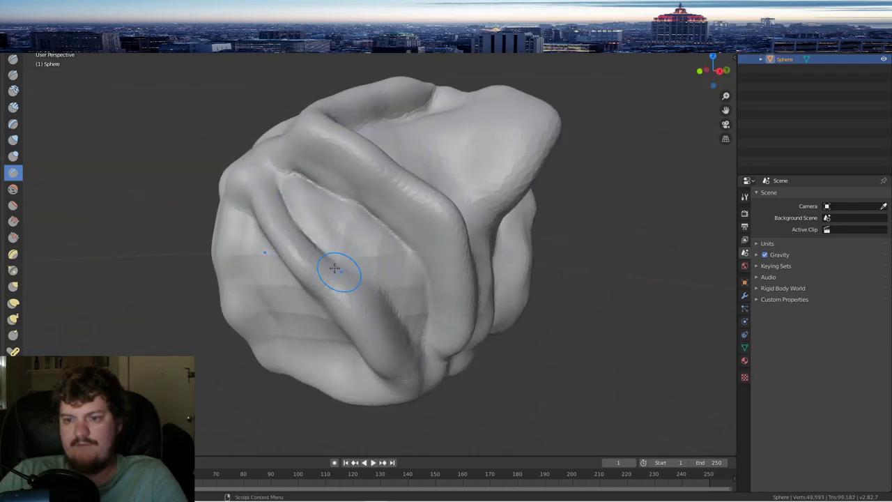
pyautogui.moveTo(335, 266); pyautogui.dragTo(402, 329)
pyautogui.moveTo(366, 278); pyautogui.dragTo(409, 348)
pyautogui.moveTo(376, 342); pyautogui.dragTo(431, 338, button='middle')
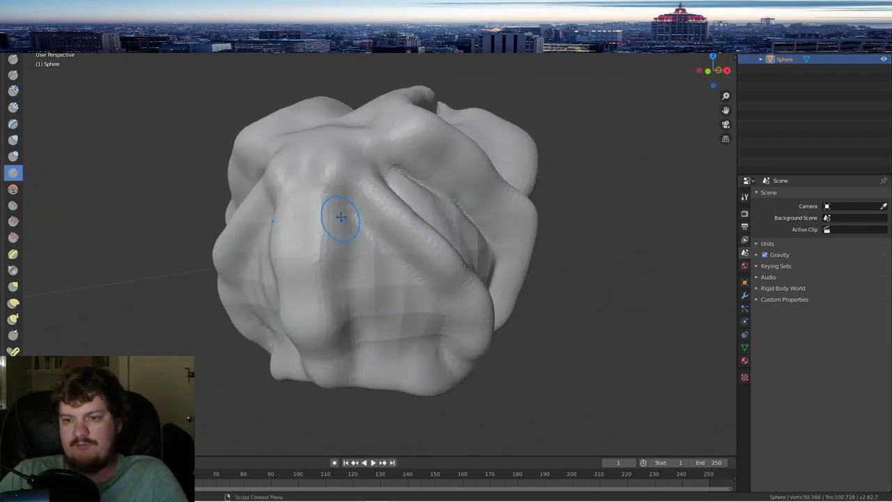
pyautogui.moveTo(393, 252)
pyautogui.mouseDown()
pyautogui.moveTo(378, 235)
pyautogui.moveTo(428, 287)
pyautogui.moveTo(441, 346)
pyautogui.mouseUp()
pyautogui.moveTo(352, 239)
pyautogui.mouseDown()
pyautogui.moveTo(357, 223)
pyautogui.moveTo(352, 349)
pyautogui.mouseUp()
pyautogui.moveTo(386, 356)
pyautogui.mouseDown(button='middle')
pyautogui.moveTo(434, 304)
pyautogui.moveTo(342, 299)
pyautogui.moveTo(409, 198)
pyautogui.mouseUp(button='middle')
# - Crease the boundary where the ears meet the brow ridge and the back of the head
pyautogui.scroll(-2, 342, 299)
pyautogui.scroll(3, 409, 198)
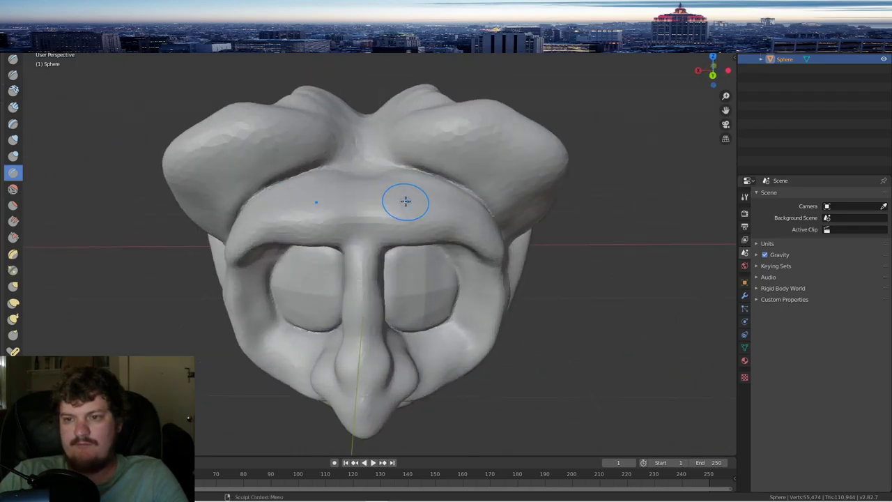
pyautogui.moveTo(362, 161)
pyautogui.mouseDown()
pyautogui.moveTo(406, 151)
pyautogui.moveTo(526, 169)
pyautogui.moveTo(518, 213)
pyautogui.mouseUp()
pyautogui.moveTo(518, 213); pyautogui.dragTo(449, 204, button='middle')
pyautogui.moveTo(313, 142); pyautogui.dragTo(328, 185, button='middle')
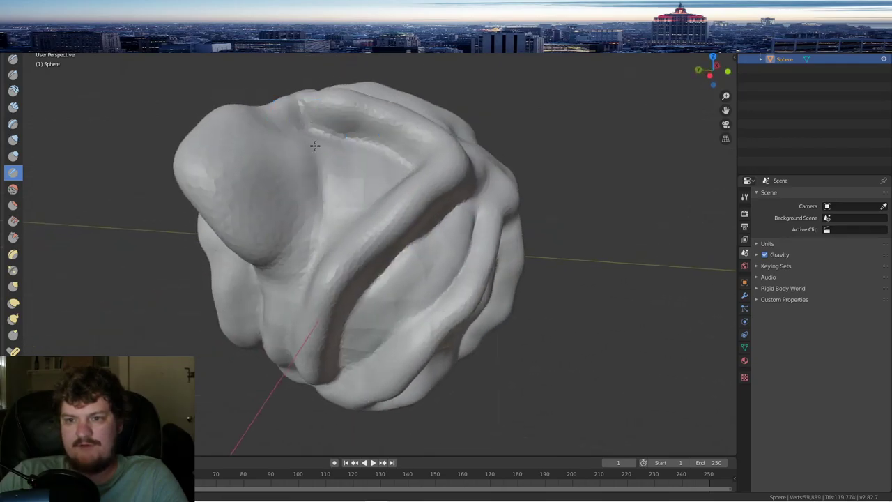
pyautogui.moveTo(283, 278)
pyautogui.mouseDown()
pyautogui.moveTo(297, 233)
pyautogui.moveTo(281, 266)
pyautogui.mouseUp()
pyautogui.moveTo(271, 283); pyautogui.dragTo(311, 260, button='middle')
pyautogui.moveTo(377, 225)
pyautogui.mouseDown(button='middle')
pyautogui.moveTo(371, 234)
pyautogui.moveTo(412, 141)
pyautogui.mouseUp(button='middle')
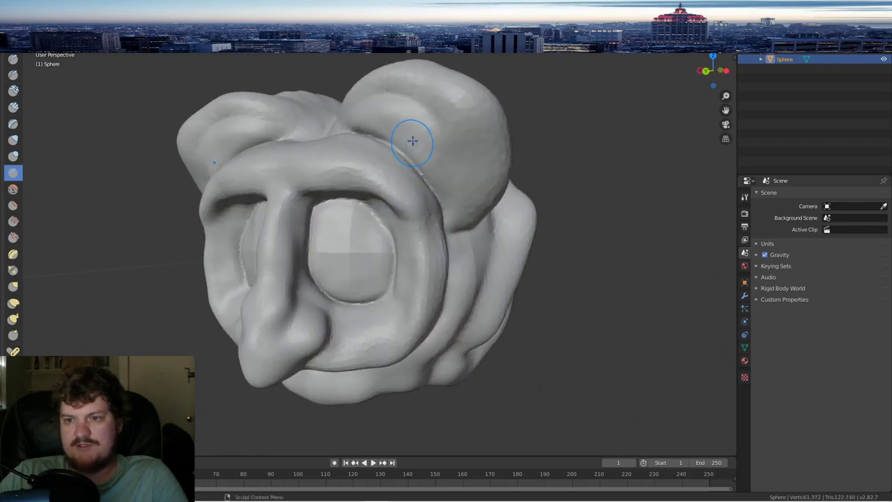
# - Carve a curved inner-ear outline inside both ears with the Crease brush, leaving a thick outer rim
pyautogui.moveTo(352, 123); pyautogui.dragTo(366, 110)
pyautogui.moveTo(458, 145); pyautogui.dragTo(452, 140)
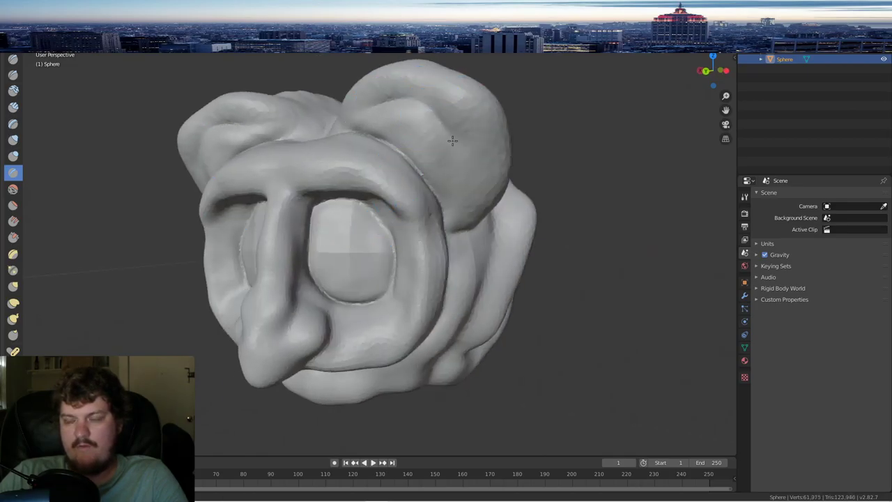
pyautogui.moveTo(466, 174)
pyautogui.mouseDown()
pyautogui.moveTo(474, 170)
pyautogui.moveTo(469, 149)
pyautogui.mouseUp()
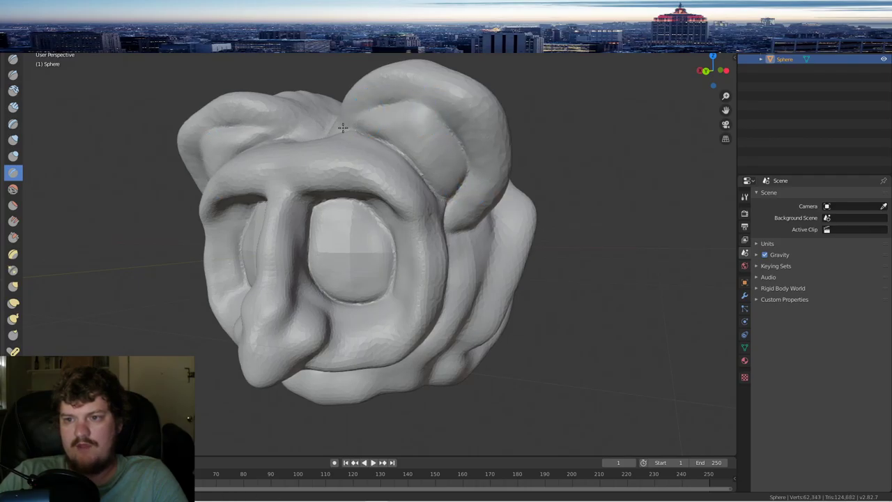
pyautogui.moveTo(411, 108); pyautogui.dragTo(423, 107)
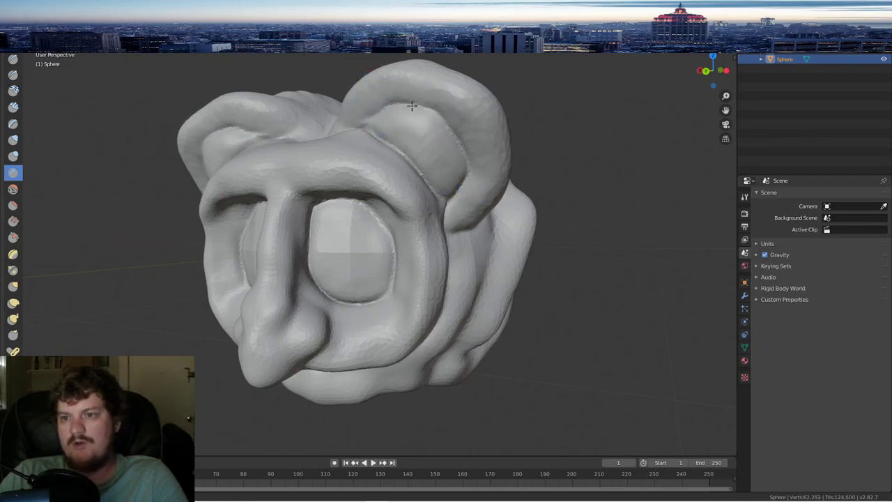
# - Examine the whole head from the front and from below to check its proportions and folds
pyautogui.scroll(-4, 466, 174)
pyautogui.moveTo(463, 177); pyautogui.dragTo(493, 171, button='middle')
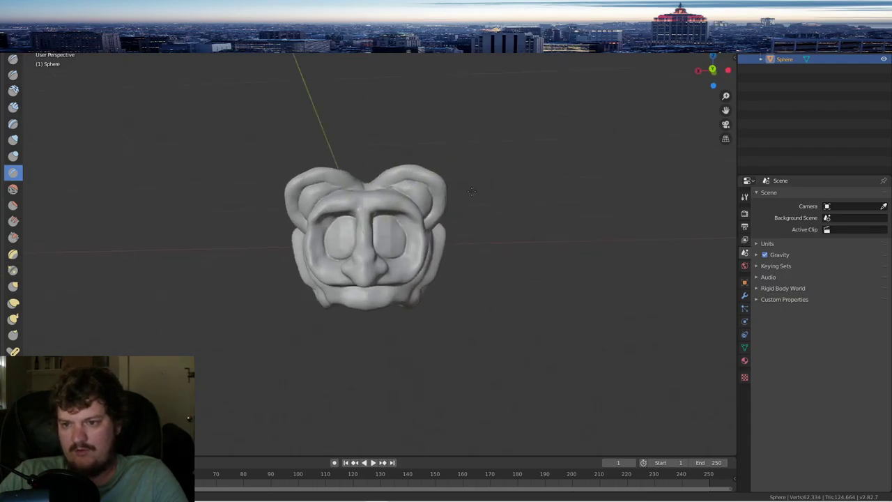
pyautogui.scroll(6, 469, 193)
pyautogui.scroll(-3, 431, 193)
pyautogui.moveTo(430, 194); pyautogui.dragTo(426, 173, button='middle')
pyautogui.scroll(3, 426, 173)
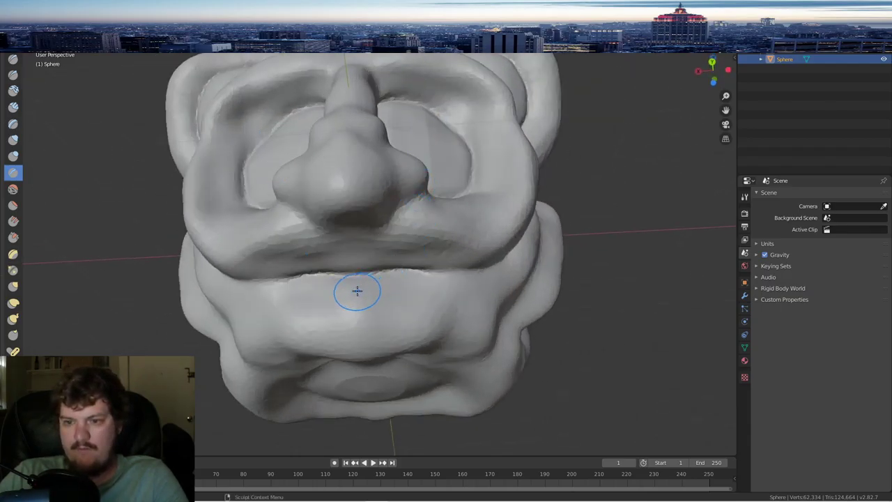
pyautogui.scroll(-5, 357, 292)
pyautogui.moveTo(528, 219)
pyautogui.mouseDown(button='middle')
pyautogui.moveTo(492, 236)
pyautogui.moveTo(378, 239)
pyautogui.moveTo(513, 247)
pyautogui.moveTo(547, 239)
pyautogui.mouseUp(button='middle')
pyautogui.scroll(4, 378, 239)
pyautogui.scroll(-4, 379, 239)
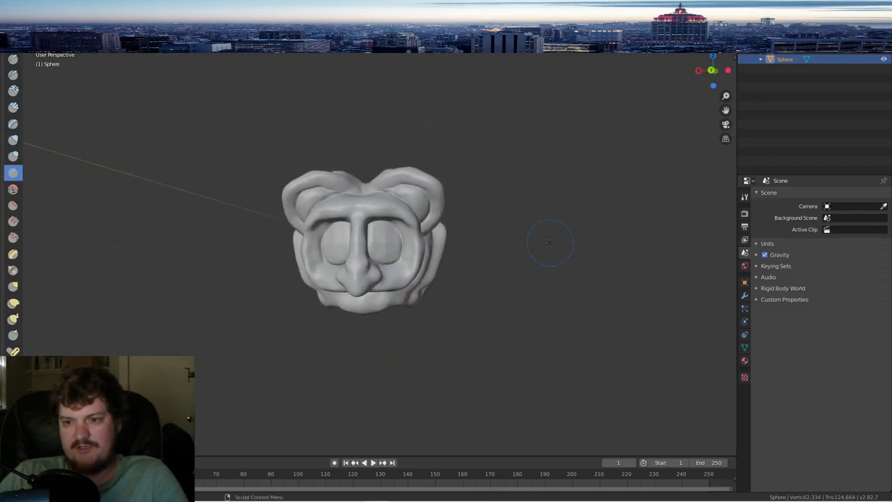
# - Hollow out the inside of both ears with the Draw brush
pyautogui.scroll(3, 313, 213)
pyautogui.click(13, 188)
pyautogui.scroll(2, 483, 272)
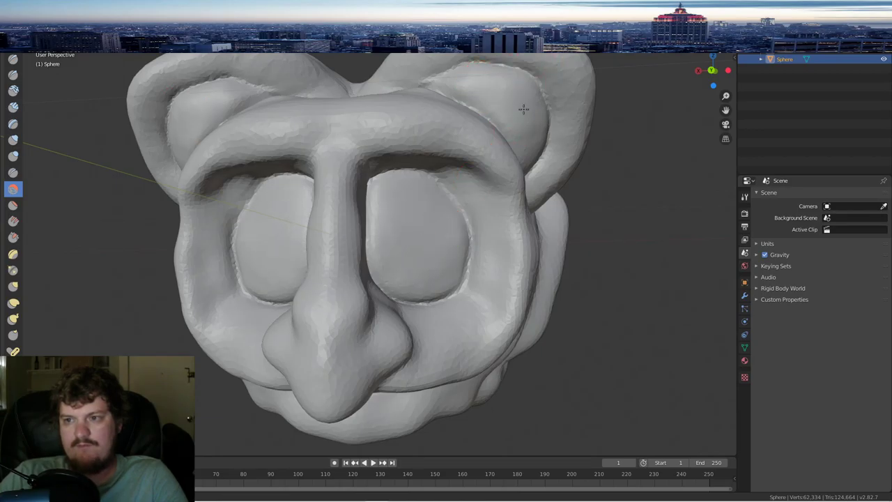
pyautogui.press('x')
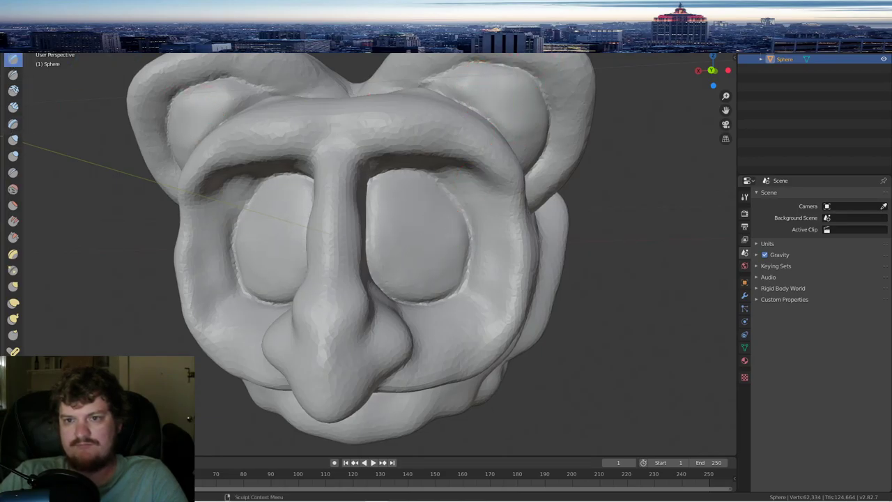
pyautogui.moveTo(483, 88)
pyautogui.mouseDown()
pyautogui.moveTo(460, 83)
pyautogui.moveTo(513, 88)
pyautogui.moveTo(525, 138)
pyautogui.moveTo(498, 103)
pyautogui.moveTo(456, 75)
pyautogui.moveTo(527, 124)
pyautogui.moveTo(482, 97)
pyautogui.moveTo(491, 113)
pyautogui.moveTo(512, 104)
pyautogui.moveTo(520, 129)
pyautogui.mouseUp()
pyautogui.scroll(-5, 520, 129)
pyautogui.moveTo(520, 129)
pyautogui.mouseDown(button='middle')
pyautogui.moveTo(478, 130)
pyautogui.moveTo(408, 170)
pyautogui.mouseUp(button='middle')
pyautogui.scroll(5, 409, 170)
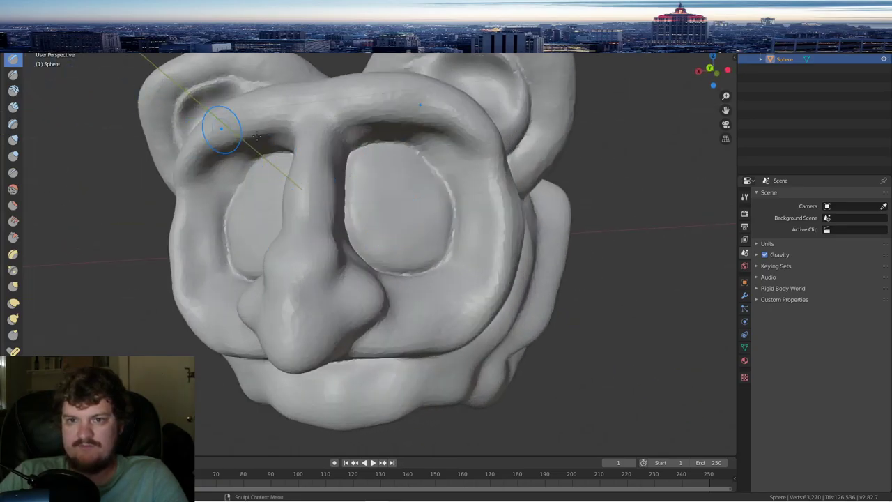
# - Raise a round pupil on each eyeball with the Draw brush and crease a sharp outline around it
pyautogui.moveTo(398, 197); pyautogui.dragTo(398, 200)
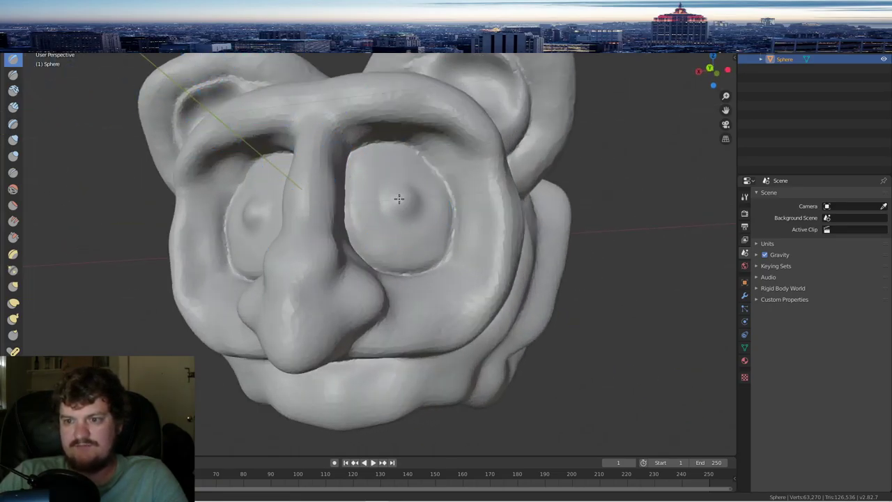
pyautogui.click(14, 173)
pyautogui.scroll(4, 439, 234)
pyautogui.moveTo(404, 153)
pyautogui.mouseDown()
pyautogui.moveTo(394, 199)
pyautogui.moveTo(393, 179)
pyautogui.moveTo(432, 205)
pyautogui.moveTo(464, 189)
pyautogui.moveTo(468, 199)
pyautogui.mouseUp()
pyautogui.moveTo(468, 199); pyautogui.dragTo(470, 204, button='middle')
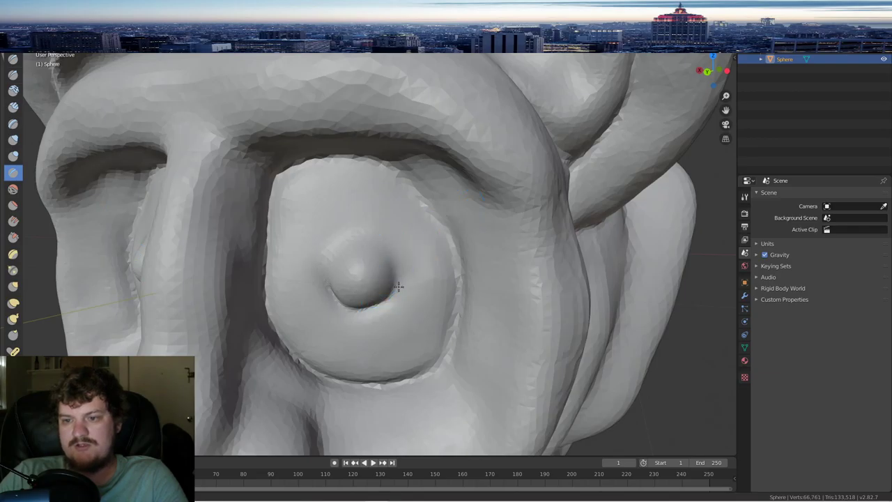
pyautogui.moveTo(385, 236)
pyautogui.mouseDown()
pyautogui.moveTo(344, 235)
pyautogui.moveTo(325, 265)
pyautogui.mouseUp()
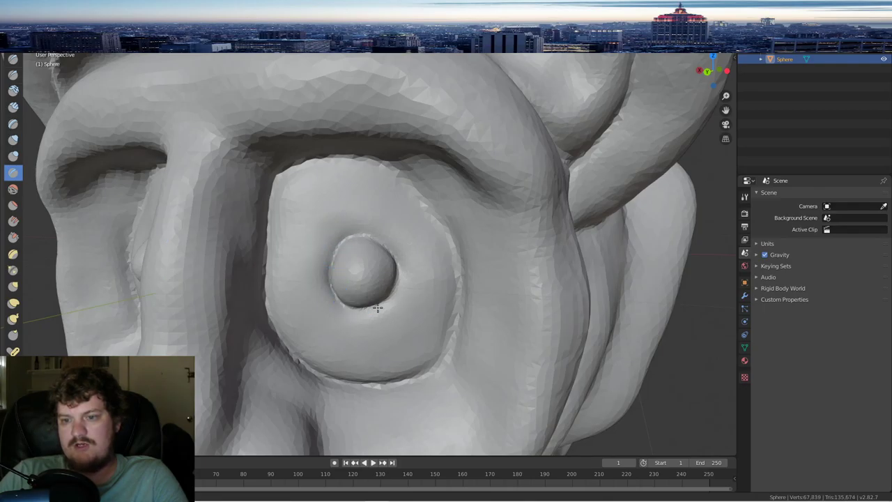
pyautogui.moveTo(377, 307); pyautogui.dragTo(383, 305)
# - Press a small dimple into the centre of each pupil with the Draw brush
pyautogui.click(12, 206)
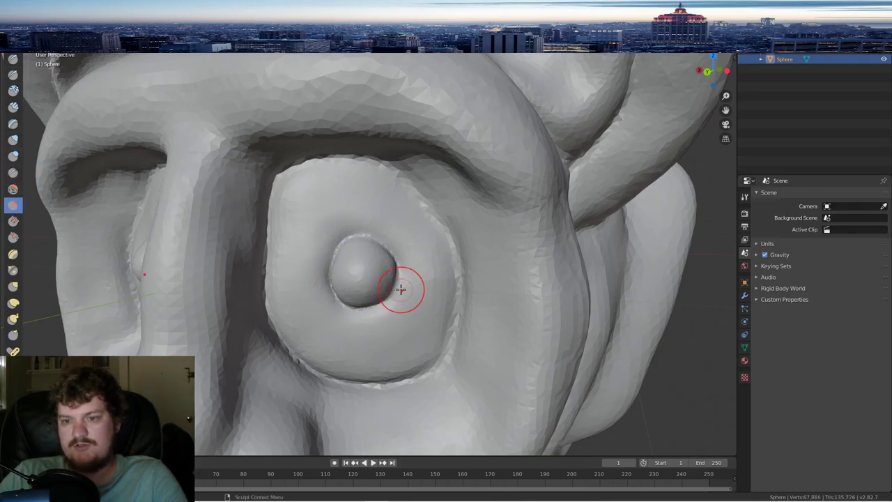
pyautogui.moveTo(358, 266)
pyautogui.mouseDown(button='middle')
pyautogui.moveTo(367, 246)
pyautogui.moveTo(364, 255)
pyautogui.mouseUp(button='middle')
pyautogui.click(13, 59)
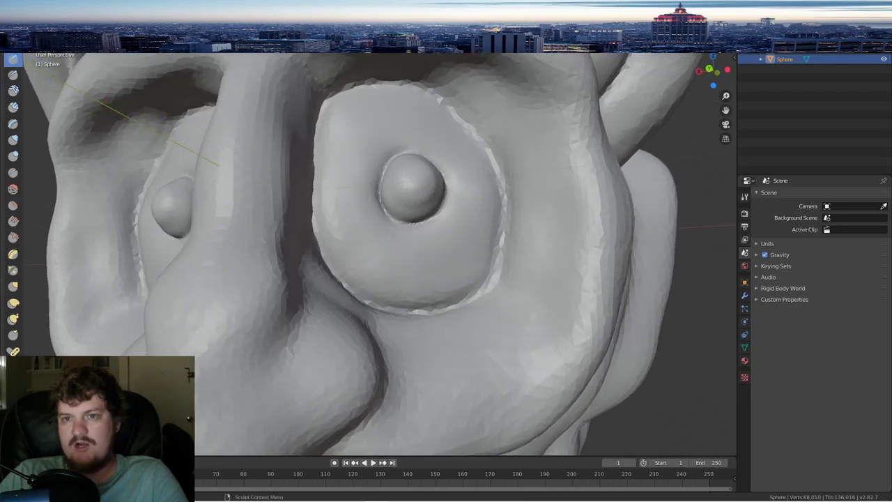
pyautogui.moveTo(415, 177)
pyautogui.mouseDown()
pyautogui.moveTo(420, 185)
pyautogui.moveTo(412, 179)
pyautogui.mouseUp()
pyautogui.moveTo(429, 175)
pyautogui.mouseDown(button='middle')
pyautogui.moveTo(335, 174)
pyautogui.moveTo(368, 175)
pyautogui.moveTo(454, 215)
pyautogui.moveTo(443, 222)
pyautogui.mouseUp(button='middle')
pyautogui.scroll(-5, 390, 180)
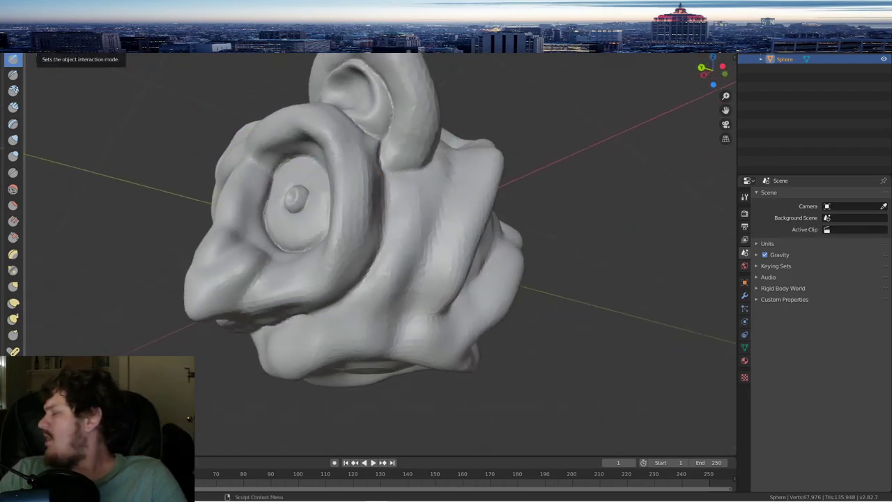
# - Sculpt a series of raised wrinkle ridges across the brows and the outer eye-socket rims with the Draw brush
pyautogui.hotkey('shift', 'alt', 'z')
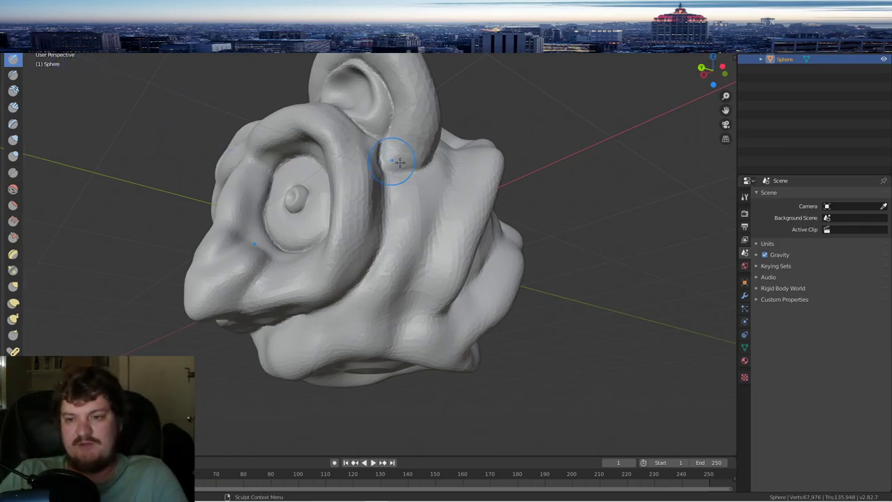
pyautogui.scroll(3, 432, 183)
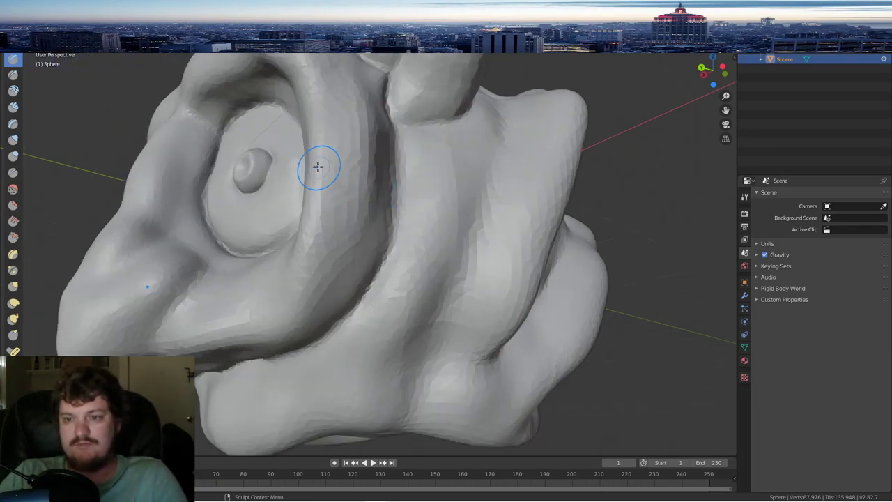
pyautogui.moveTo(319, 168); pyautogui.dragTo(370, 165)
pyautogui.moveTo(370, 165); pyautogui.dragTo(321, 168, button='middle')
pyautogui.moveTo(321, 168); pyautogui.dragTo(312, 176)
pyautogui.moveTo(275, 103)
pyautogui.mouseDown()
pyautogui.moveTo(280, 141)
pyautogui.moveTo(294, 117)
pyautogui.mouseUp()
pyautogui.moveTo(294, 120)
pyautogui.mouseDown(button='middle')
pyautogui.moveTo(350, 128)
pyautogui.moveTo(357, 140)
pyautogui.mouseUp(button='middle')
pyautogui.moveTo(512, 211)
pyautogui.mouseDown()
pyautogui.moveTo(478, 223)
pyautogui.moveTo(462, 155)
pyautogui.moveTo(481, 136)
pyautogui.moveTo(462, 90)
pyautogui.moveTo(420, 86)
pyautogui.mouseUp()
pyautogui.moveTo(339, 87)
pyautogui.mouseDown()
pyautogui.moveTo(320, 60)
pyautogui.moveTo(330, 58)
pyautogui.mouseUp()
pyautogui.moveTo(330, 69); pyautogui.dragTo(353, 92, button='middle')
pyautogui.moveTo(440, 117); pyautogui.dragTo(435, 80)
pyautogui.moveTo(503, 127); pyautogui.dragTo(486, 85)
pyautogui.moveTo(386, 104); pyautogui.dragTo(389, 132)
pyautogui.moveTo(391, 131); pyautogui.dragTo(378, 110, button='middle')
pyautogui.moveTo(373, 106); pyautogui.dragTo(358, 102)
pyautogui.moveTo(358, 104); pyautogui.dragTo(349, 114, button='middle')
# - Add several short raised ridges across the bridge of the nose
pyautogui.moveTo(314, 243); pyautogui.dragTo(332, 233)
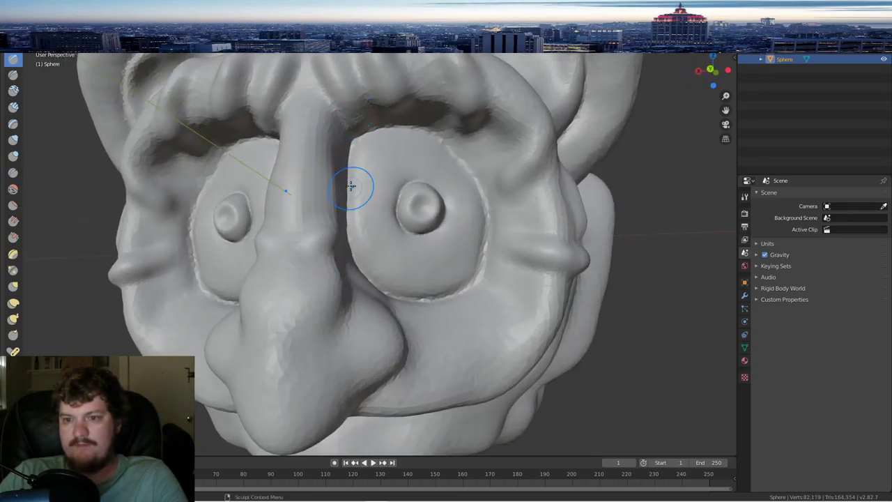
pyautogui.moveTo(313, 182); pyautogui.dragTo(334, 183)
pyautogui.moveTo(312, 143); pyautogui.dragTo(332, 137)
pyautogui.moveTo(333, 136)
pyautogui.mouseDown(button='middle')
pyautogui.moveTo(491, 223)
pyautogui.moveTo(366, 259)
pyautogui.mouseUp(button='middle')
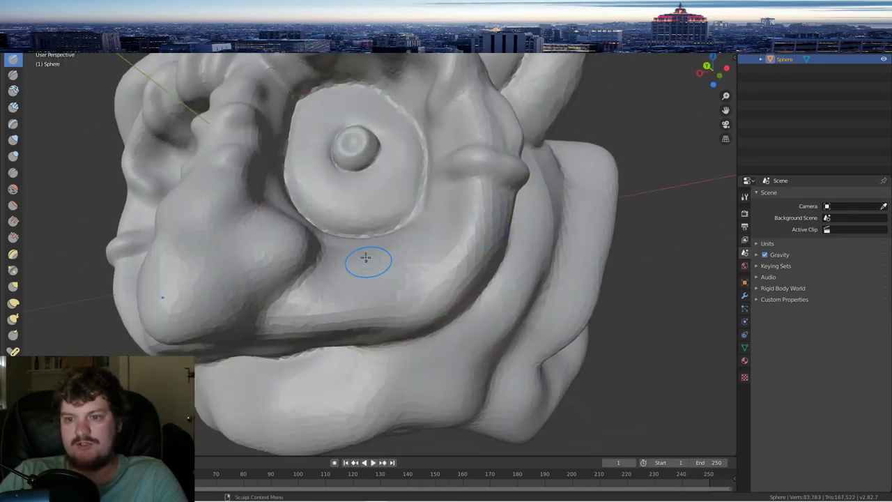
# - Build raised wrinkle ridges along the cheeks and lower socket rims beneath both eyes
pyautogui.moveTo(367, 259); pyautogui.dragTo(330, 279)
pyautogui.moveTo(409, 247)
pyautogui.mouseDown()
pyautogui.moveTo(411, 258)
pyautogui.moveTo(442, 241)
pyautogui.moveTo(488, 241)
pyautogui.mouseUp()
pyautogui.moveTo(487, 241); pyautogui.dragTo(444, 200, button='middle')
pyautogui.moveTo(364, 145); pyautogui.dragTo(415, 171)
pyautogui.moveTo(329, 179); pyautogui.dragTo(334, 241)
pyautogui.moveTo(236, 209); pyautogui.dragTo(252, 265)
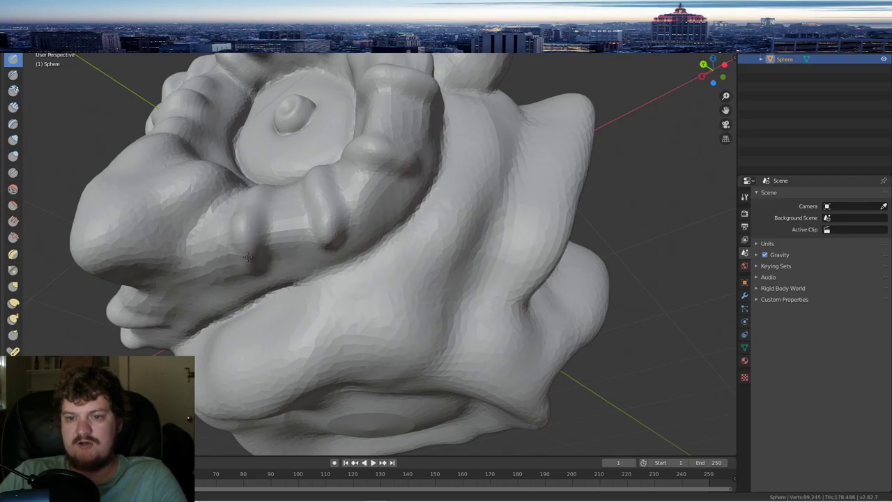
pyautogui.moveTo(244, 252); pyautogui.dragTo(309, 243, button='middle')
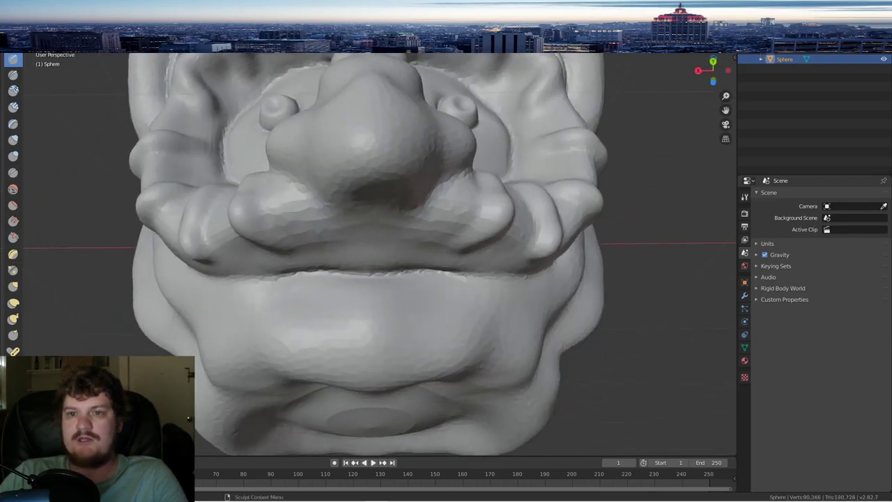
# - Sculpt a pair of nostrils into the underside of the nose with the Draw brush
pyautogui.moveTo(346, 111); pyautogui.dragTo(342, 96, button='middle')
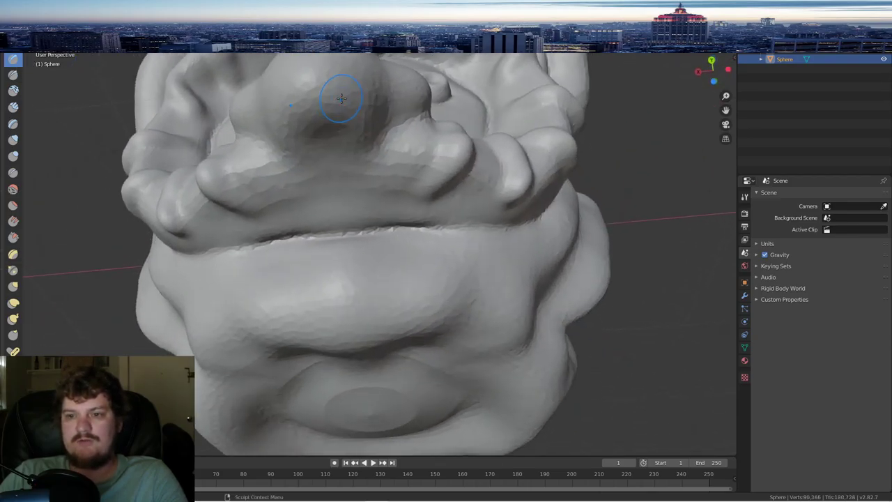
pyautogui.moveTo(374, 115)
pyautogui.mouseDown()
pyautogui.moveTo(346, 134)
pyautogui.moveTo(367, 115)
pyautogui.mouseUp()
pyautogui.moveTo(367, 113); pyautogui.dragTo(369, 90, button='middle')
pyautogui.moveTo(369, 89); pyautogui.dragTo(381, 82)
pyautogui.moveTo(376, 81); pyautogui.dragTo(347, 62, button='middle')
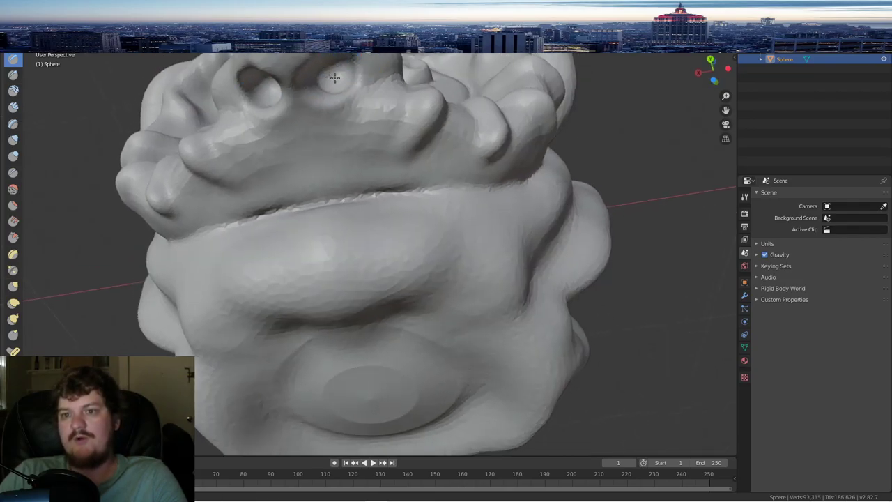
pyautogui.moveTo(334, 76); pyautogui.dragTo(329, 75)
pyautogui.moveTo(329, 75); pyautogui.dragTo(338, 91, button='middle')
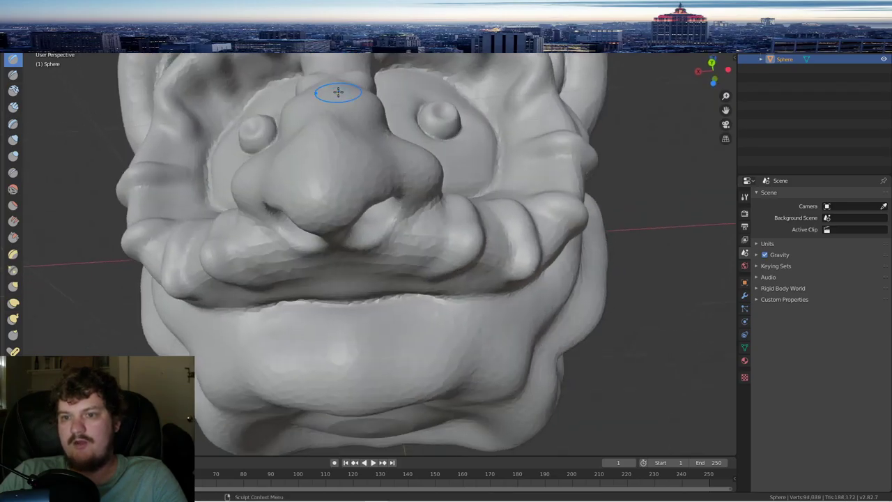
# - Carve sharp creases between the ridges on the nose bridge and along the wing of the nose with the Crease brush
pyautogui.scroll(-4, 341, 98)
pyautogui.scroll(4, 356, 171)
pyautogui.moveTo(356, 171); pyautogui.dragTo(230, 153, button='middle')
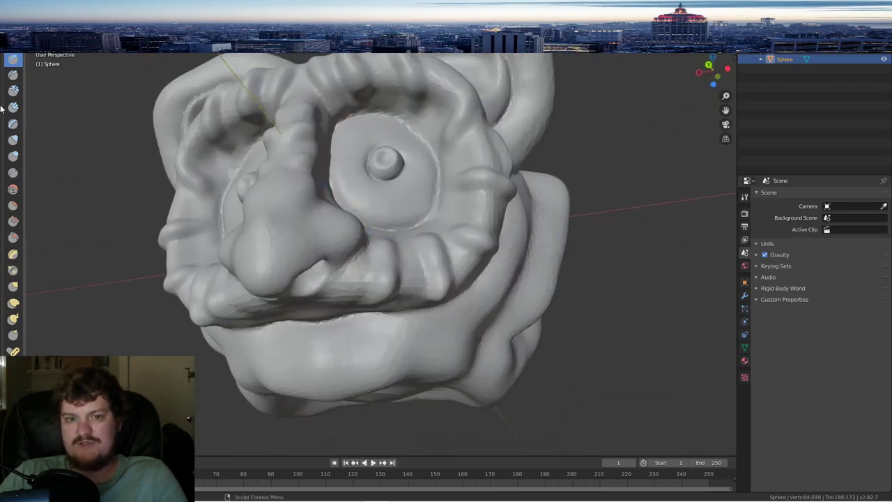
pyautogui.click(12, 173)
pyautogui.moveTo(335, 223); pyautogui.dragTo(378, 233, button='middle')
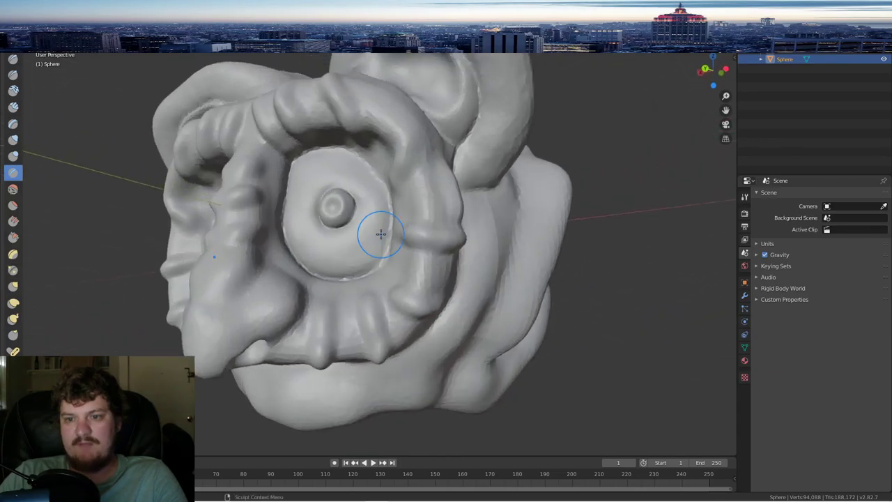
pyautogui.scroll(4, 230, 293)
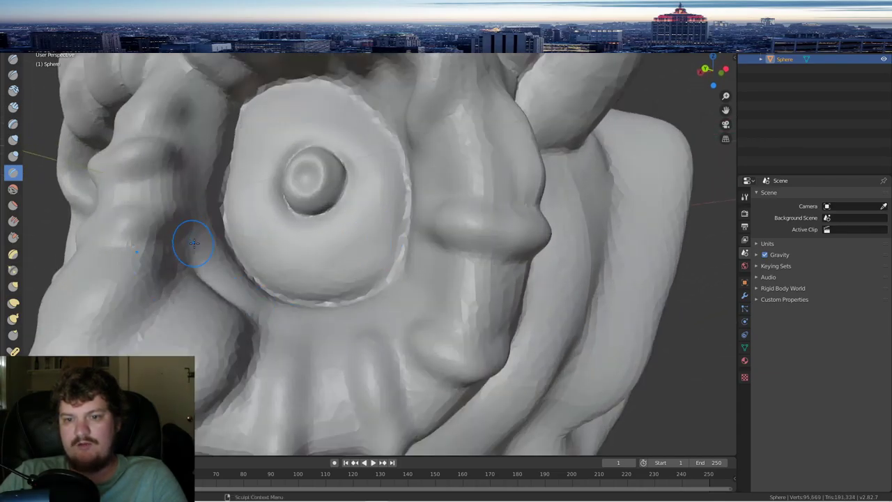
pyautogui.moveTo(145, 175)
pyautogui.mouseDown()
pyautogui.moveTo(167, 173)
pyautogui.moveTo(125, 181)
pyautogui.moveTo(115, 241)
pyautogui.moveTo(102, 243)
pyautogui.mouseUp()
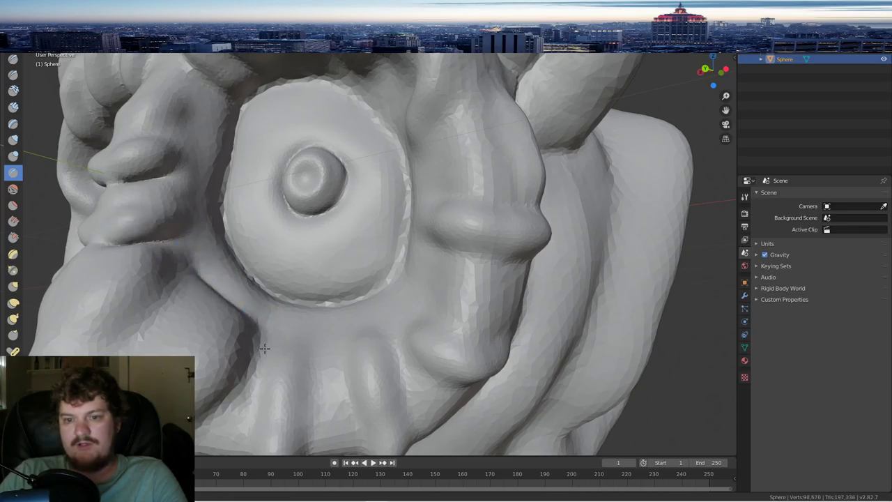
pyautogui.moveTo(256, 356); pyautogui.dragTo(223, 418)
pyautogui.moveTo(223, 418); pyautogui.dragTo(310, 318, button='middle')
pyautogui.moveTo(282, 244); pyautogui.dragTo(265, 207)
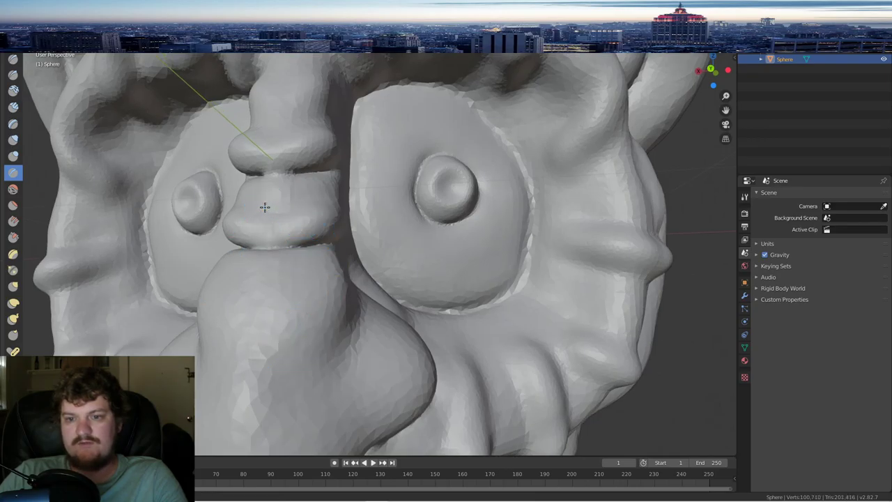
pyautogui.moveTo(324, 196); pyautogui.dragTo(355, 208, button='middle')
pyautogui.moveTo(396, 184)
pyautogui.mouseDown()
pyautogui.moveTo(378, 190)
pyautogui.moveTo(393, 188)
pyautogui.mouseUp()
# - Deepen the grooves between the raised wrinkle ridges along the brows above the eyes
pyautogui.moveTo(374, 129); pyautogui.dragTo(452, 128)
pyautogui.moveTo(474, 126); pyautogui.dragTo(461, 145, button='middle')
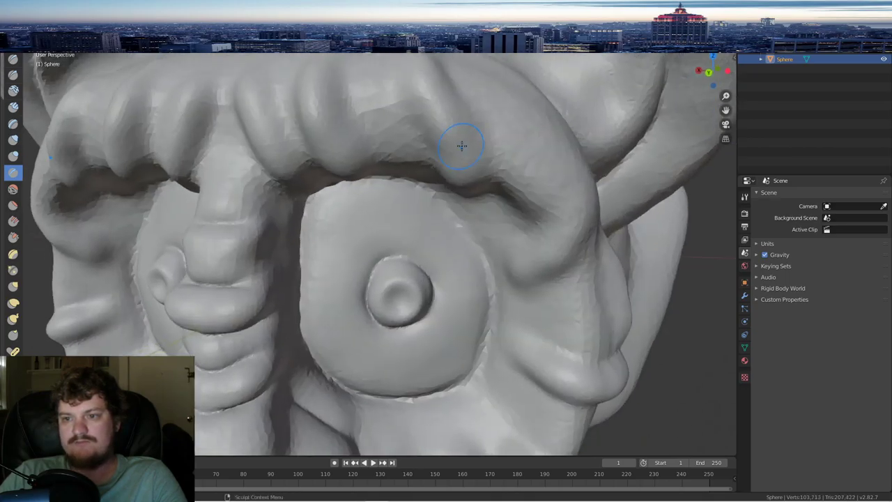
pyautogui.moveTo(291, 80); pyautogui.dragTo(298, 134)
pyautogui.moveTo(300, 102); pyautogui.dragTo(300, 136)
pyautogui.moveTo(279, 75)
pyautogui.mouseDown()
pyautogui.moveTo(285, 119)
pyautogui.moveTo(314, 110)
pyautogui.moveTo(363, 149)
pyautogui.mouseUp()
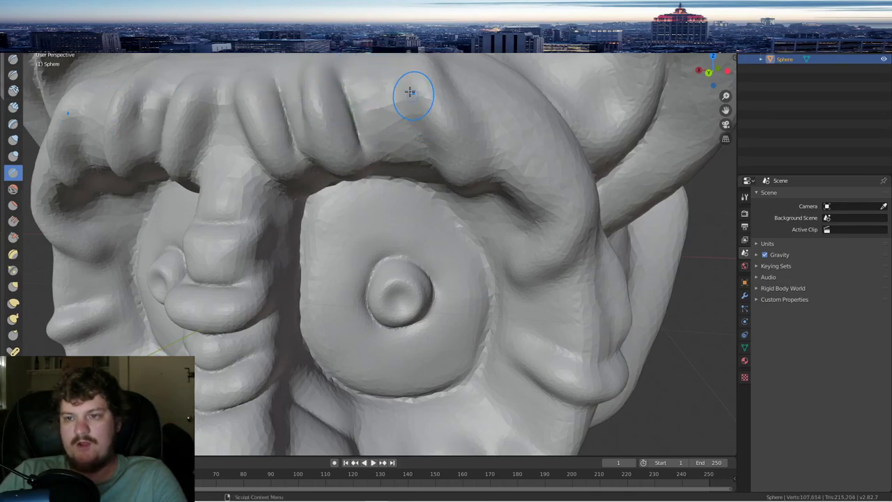
pyautogui.moveTo(411, 93)
pyautogui.mouseDown()
pyautogui.moveTo(413, 126)
pyautogui.moveTo(400, 76)
pyautogui.moveTo(422, 134)
pyautogui.mouseUp()
pyautogui.moveTo(453, 150)
pyautogui.mouseDown(button='middle')
pyautogui.moveTo(509, 124)
pyautogui.moveTo(387, 59)
pyautogui.mouseUp(button='middle')
pyautogui.moveTo(403, 76); pyautogui.dragTo(438, 160)
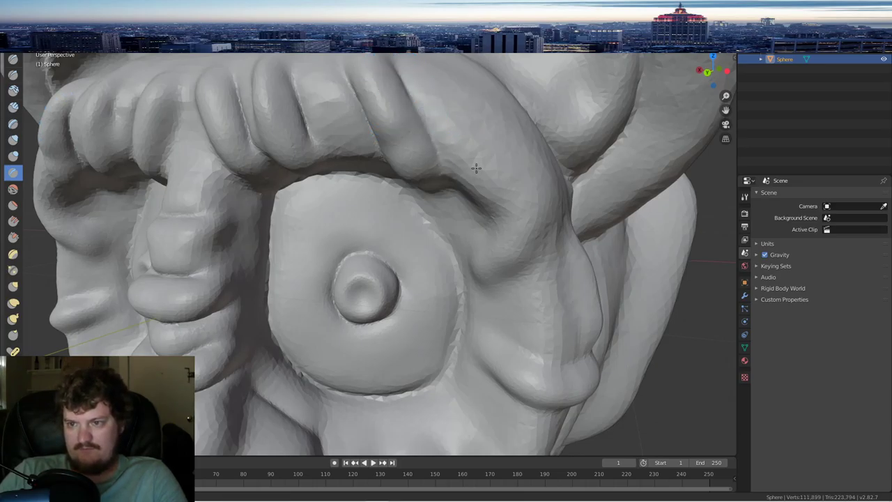
pyautogui.moveTo(466, 169); pyautogui.dragTo(460, 151, button='middle')
pyautogui.moveTo(423, 141)
pyautogui.mouseDown()
pyautogui.moveTo(387, 166)
pyautogui.moveTo(392, 178)
pyautogui.mouseUp()
pyautogui.moveTo(393, 178); pyautogui.dragTo(519, 103, button='middle')
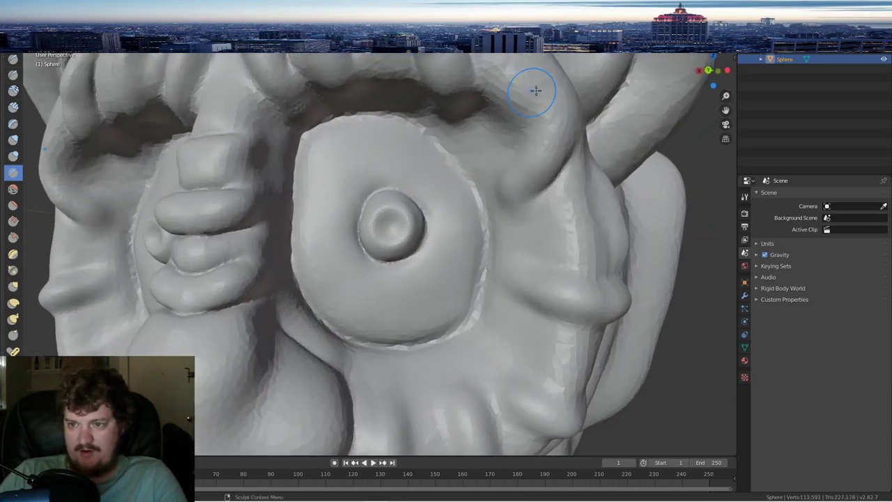
# - Crease the outer end of the brow where it folds down over the temple beside the eye
pyautogui.moveTo(531, 114); pyautogui.dragTo(535, 153)
pyautogui.moveTo(535, 153)
pyautogui.mouseDown(button='middle')
pyautogui.moveTo(404, 139)
pyautogui.moveTo(331, 104)
pyautogui.mouseUp(button='middle')
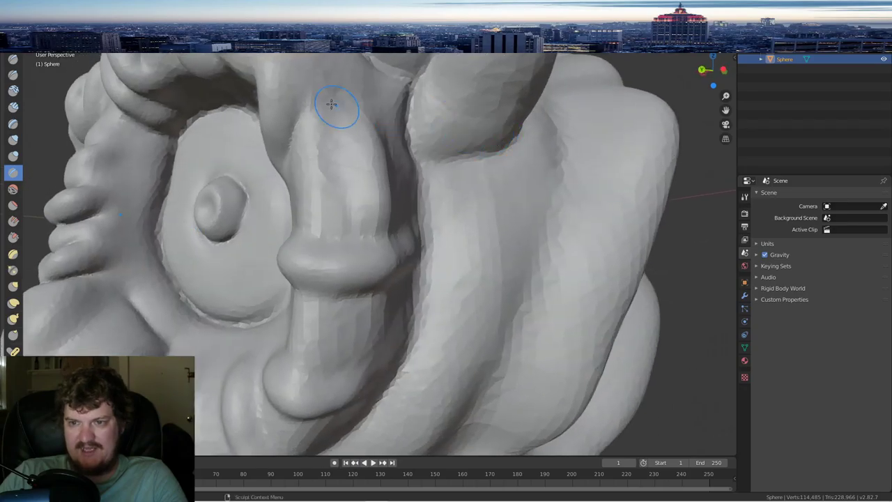
pyautogui.moveTo(311, 68); pyautogui.dragTo(312, 105)
pyautogui.moveTo(328, 107); pyautogui.dragTo(341, 157, button='middle')
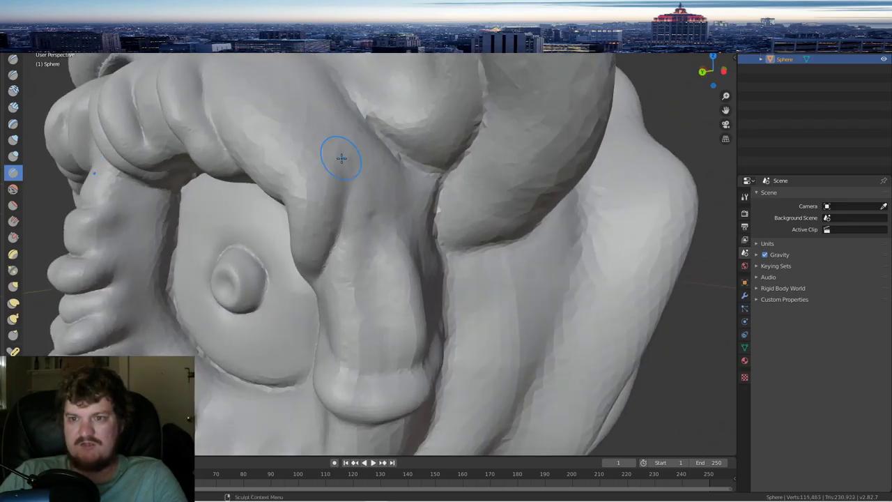
pyautogui.moveTo(341, 162); pyautogui.dragTo(342, 215)
pyautogui.moveTo(347, 134); pyautogui.dragTo(341, 191)
pyautogui.moveTo(296, 110)
pyautogui.mouseDown()
pyautogui.moveTo(288, 174)
pyautogui.moveTo(281, 164)
pyautogui.mouseUp()
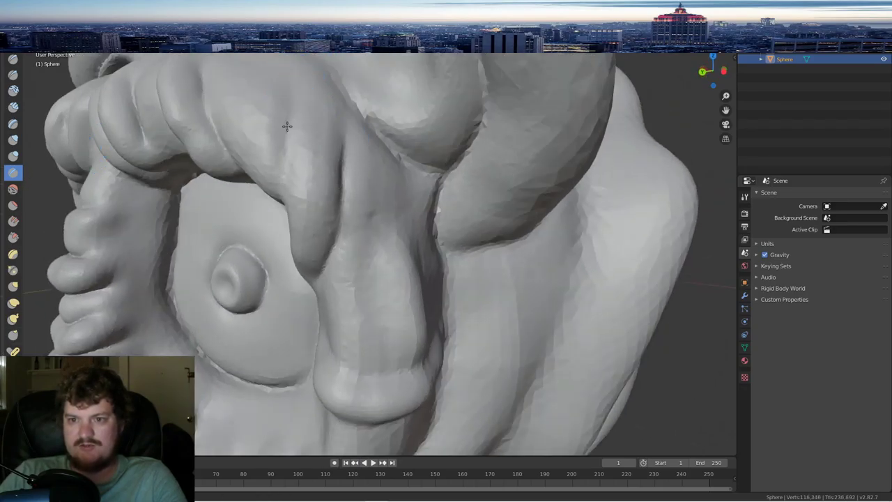
pyautogui.moveTo(287, 125); pyautogui.dragTo(281, 180)
# - Carve creases above and below the horizontal ridge on the outer rim of the eye socket
pyautogui.moveTo(346, 178); pyautogui.dragTo(285, 170, button='middle')
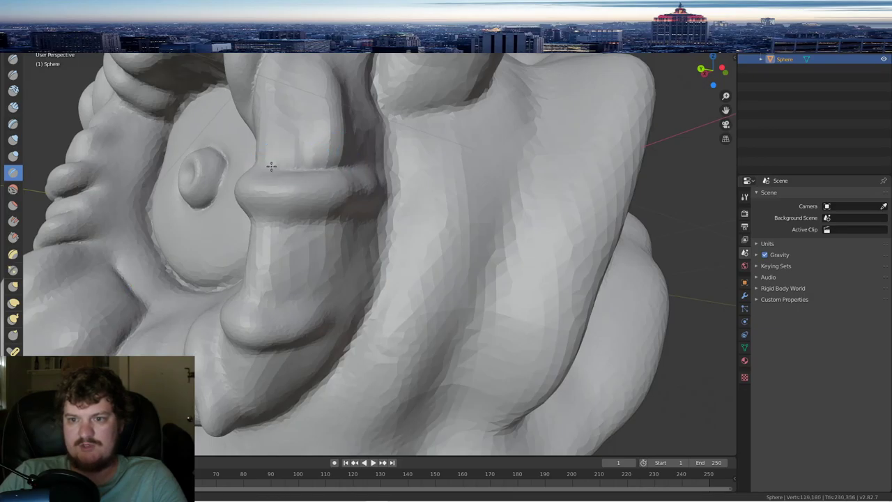
pyautogui.moveTo(282, 165)
pyautogui.mouseDown()
pyautogui.moveTo(370, 149)
pyautogui.moveTo(347, 165)
pyautogui.mouseUp()
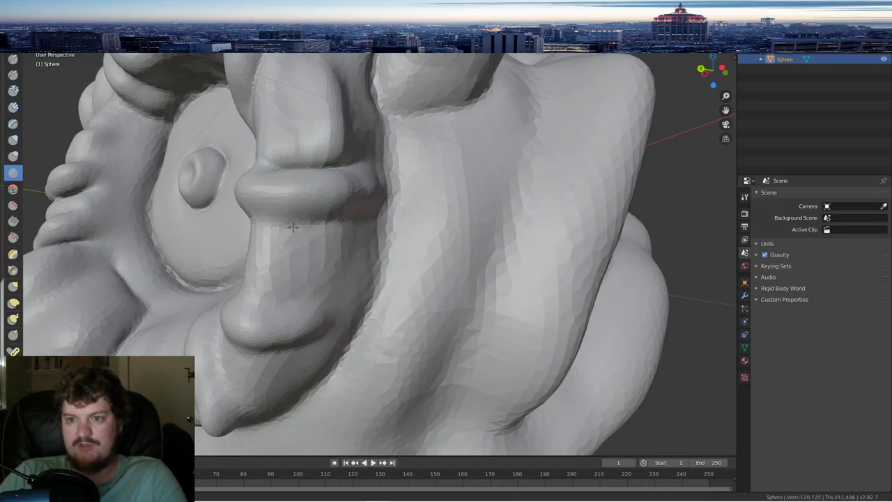
pyautogui.moveTo(301, 223); pyautogui.dragTo(323, 223)
pyautogui.moveTo(323, 223)
pyautogui.mouseDown(button='middle')
pyautogui.moveTo(372, 219)
pyautogui.moveTo(324, 219)
pyautogui.mouseUp(button='middle')
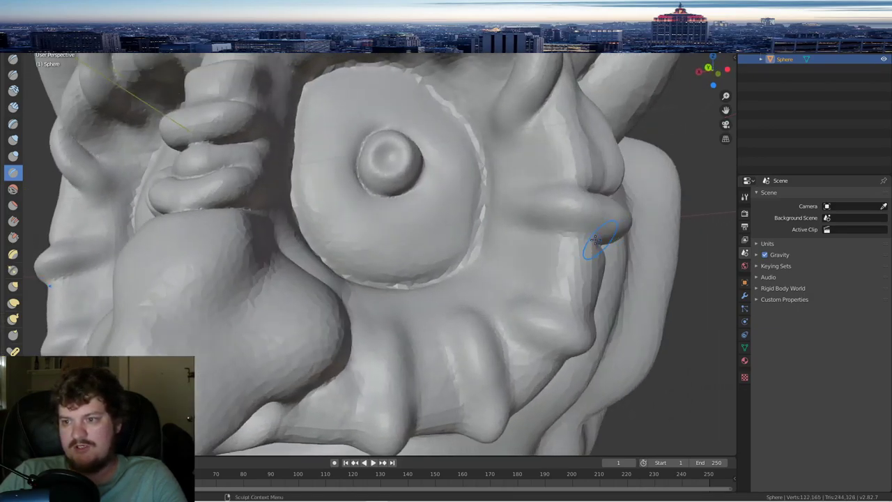
pyautogui.moveTo(589, 246)
pyautogui.mouseDown()
pyautogui.moveTo(540, 227)
pyautogui.moveTo(587, 244)
pyautogui.moveTo(553, 232)
pyautogui.mouseUp()
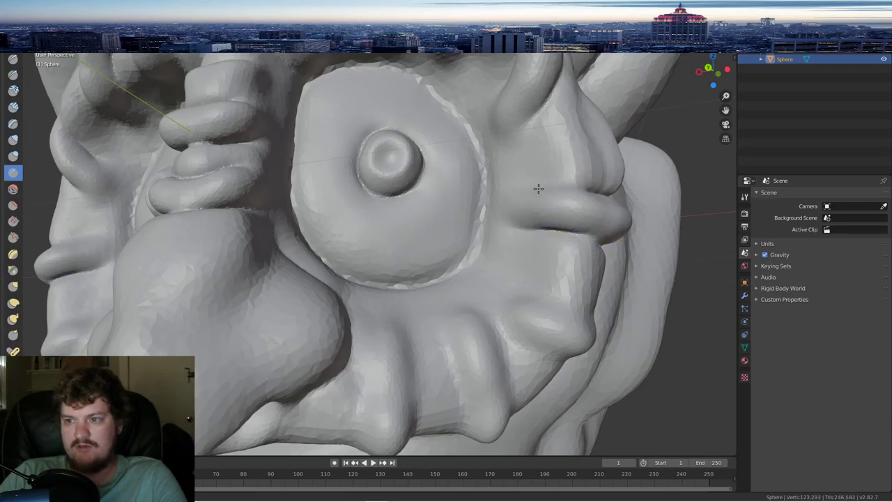
# - Cut deep creases between the vertical wrinkle ridges on the cheek beneath the eye
pyautogui.scroll(-3, 488, 205)
pyautogui.moveTo(478, 219); pyautogui.dragTo(462, 206, button='middle')
pyautogui.scroll(1, 424, 271)
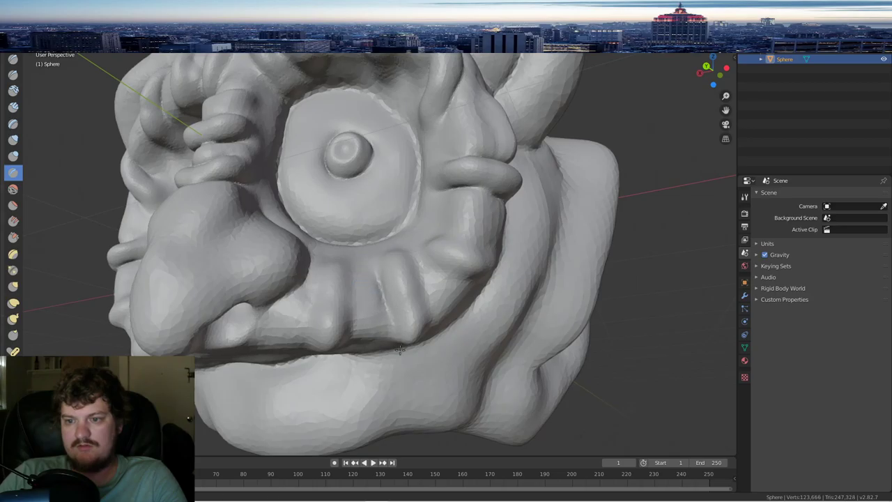
pyautogui.moveTo(400, 349); pyautogui.dragTo(392, 319, button='middle')
pyautogui.scroll(3, 392, 318)
pyautogui.moveTo(349, 259); pyautogui.dragTo(374, 345)
pyautogui.moveTo(448, 268); pyautogui.dragTo(345, 186, button='middle')
pyautogui.moveTo(345, 187)
pyautogui.mouseDown()
pyautogui.moveTo(353, 193)
pyautogui.moveTo(384, 345)
pyautogui.mouseUp()
pyautogui.moveTo(223, 240); pyautogui.dragTo(204, 354)
# - Crease the edge of the innermost cheek ridge beside the nose and define the lowest ridge of the outer socket rim
pyautogui.moveTo(206, 362); pyautogui.dragTo(469, 289, button='middle')
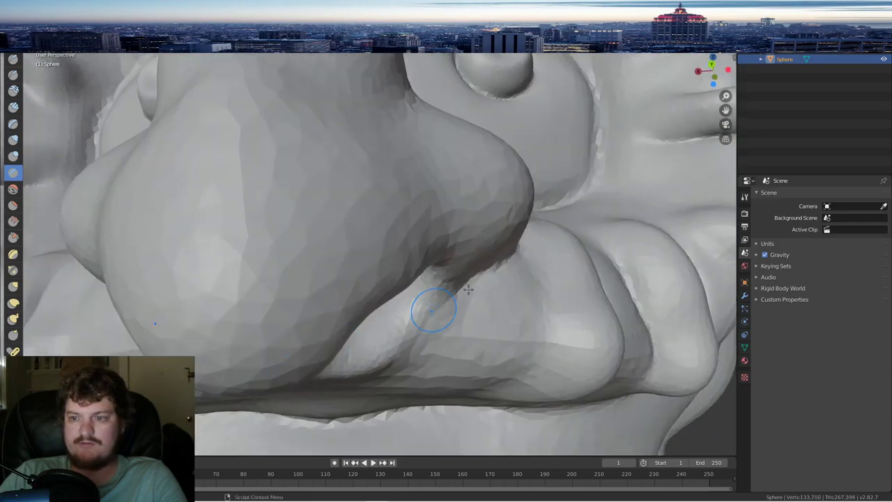
pyautogui.moveTo(537, 291); pyautogui.dragTo(542, 311)
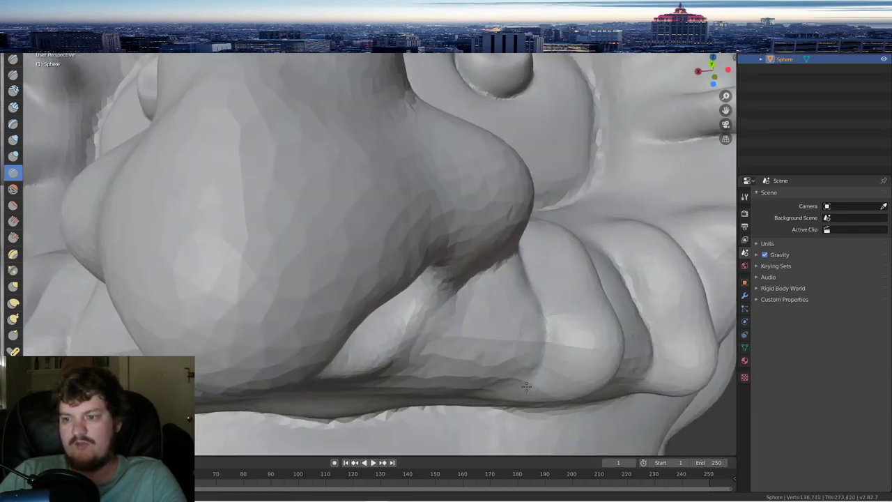
pyautogui.moveTo(648, 314)
pyautogui.mouseDown(button='middle')
pyautogui.moveTo(595, 289)
pyautogui.moveTo(463, 311)
pyautogui.mouseUp(button='middle')
pyautogui.moveTo(456, 314)
pyautogui.mouseDown()
pyautogui.moveTo(541, 323)
pyautogui.moveTo(501, 272)
pyautogui.moveTo(526, 272)
pyautogui.mouseUp()
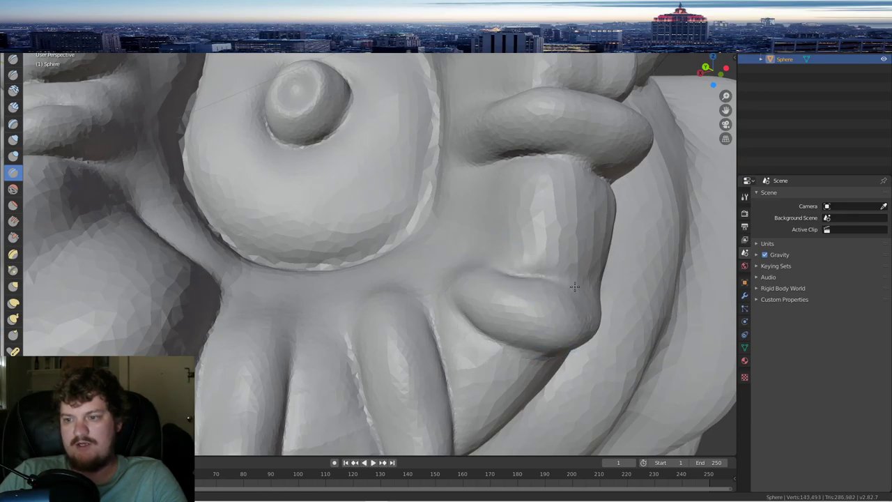
# - Cut short crosswise creases into the lower part of the large side fold behind the ear, splitting it into rounded lobes
pyautogui.moveTo(547, 283)
pyautogui.mouseDown(button='middle')
pyautogui.moveTo(533, 290)
pyautogui.moveTo(427, 253)
pyautogui.moveTo(438, 251)
pyautogui.moveTo(419, 239)
pyautogui.moveTo(456, 282)
pyautogui.moveTo(427, 253)
pyautogui.moveTo(409, 255)
pyautogui.mouseUp(button='middle')
pyautogui.scroll(-4, 534, 291)
pyautogui.scroll(-4, 419, 240)
pyautogui.scroll(5, 408, 255)
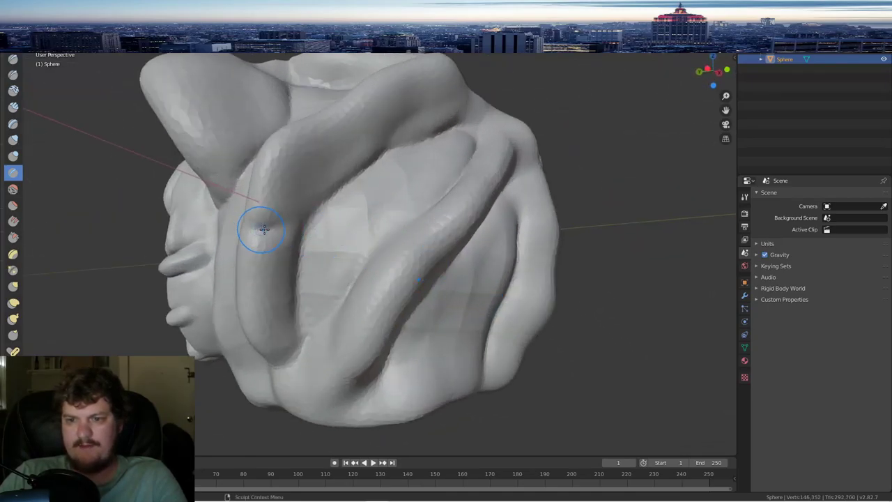
pyautogui.moveTo(258, 225); pyautogui.dragTo(472, 247, button='middle')
pyautogui.moveTo(400, 284); pyautogui.dragTo(411, 279)
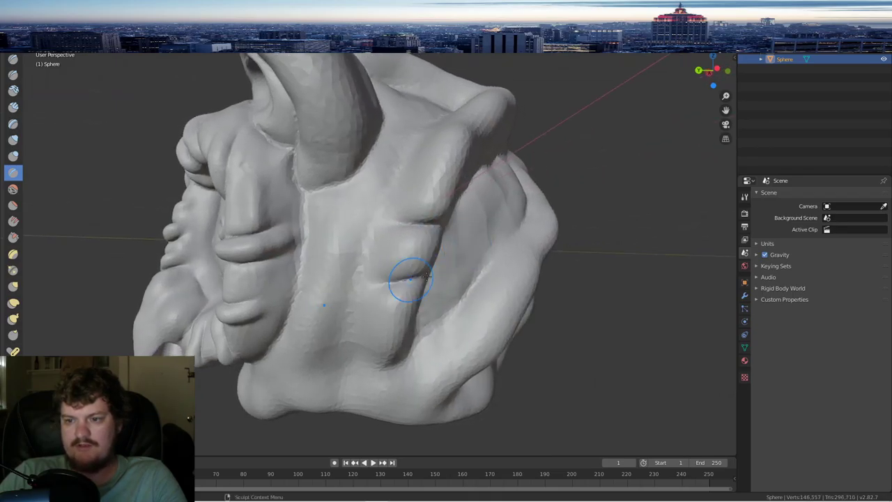
pyautogui.moveTo(402, 321); pyautogui.dragTo(379, 318)
# - Carve further slanted creases across the upper part of the side fold behind the ear
pyautogui.moveTo(454, 193)
pyautogui.mouseDown(button='middle')
pyautogui.moveTo(461, 235)
pyautogui.moveTo(365, 225)
pyautogui.moveTo(356, 207)
pyautogui.mouseUp(button='middle')
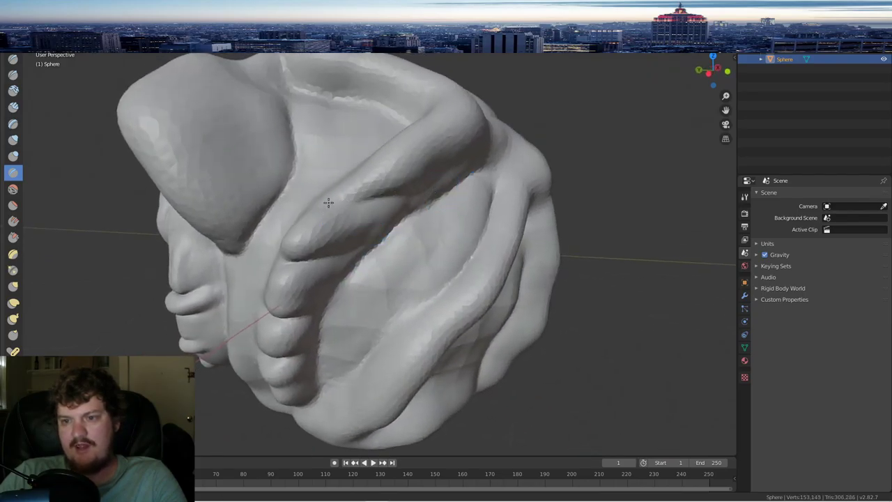
pyautogui.moveTo(343, 200); pyautogui.dragTo(392, 197)
pyautogui.moveTo(401, 198); pyautogui.dragTo(421, 205, button='middle')
pyautogui.moveTo(354, 216); pyautogui.dragTo(362, 217)
pyautogui.moveTo(363, 217); pyautogui.dragTo(403, 212, button='middle')
pyautogui.moveTo(475, 195); pyautogui.dragTo(426, 224)
pyautogui.moveTo(426, 225)
pyautogui.mouseDown(button='middle')
pyautogui.moveTo(404, 235)
pyautogui.moveTo(386, 223)
pyautogui.mouseUp(button='middle')
pyautogui.moveTo(387, 204)
pyautogui.mouseDown()
pyautogui.moveTo(409, 215)
pyautogui.moveTo(435, 192)
pyautogui.mouseUp()
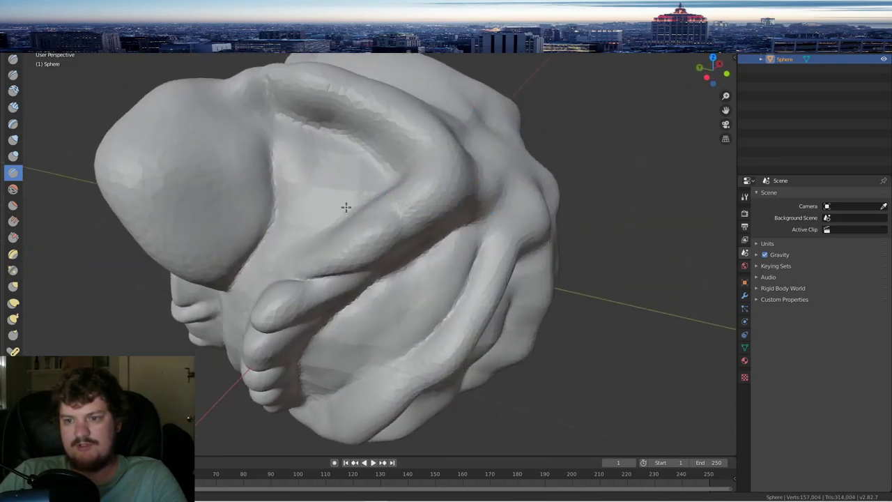
pyautogui.moveTo(401, 224); pyautogui.dragTo(418, 209)
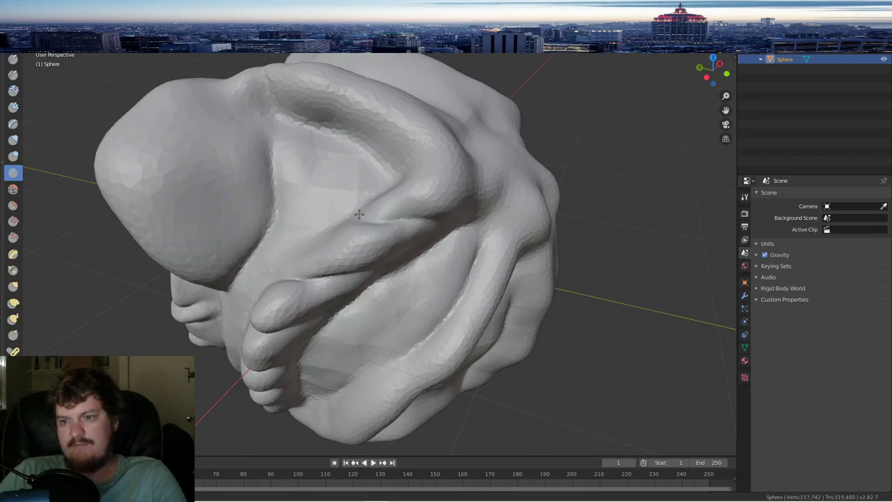
# - Set the Crease brush's falloff curve preset to Linear
pyautogui.moveTo(418, 209); pyautogui.dragTo(399, 194, button='middle')
pyautogui.moveTo(287, 177); pyautogui.dragTo(430, 235, button='middle')
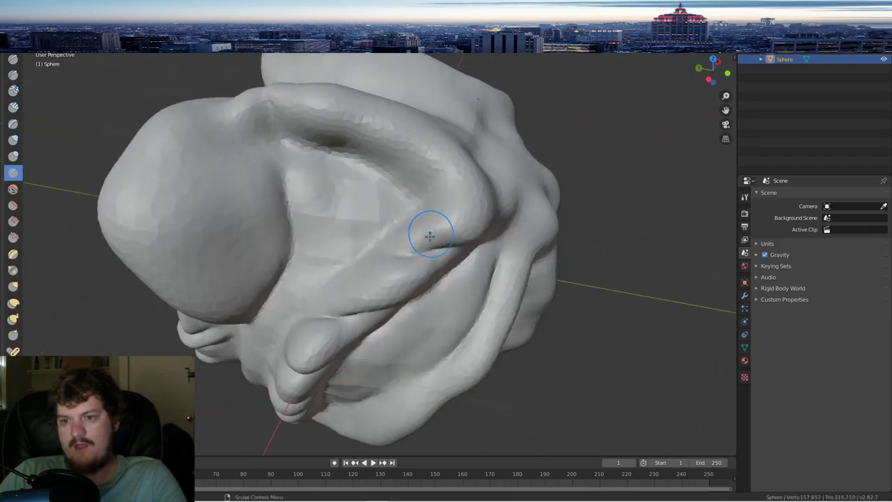
pyautogui.moveTo(513, 184); pyautogui.dragTo(347, 287, button='middle')
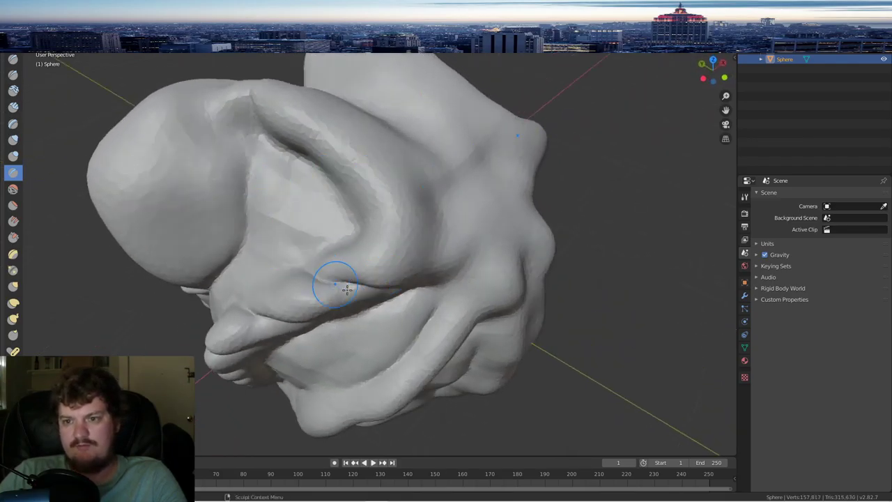
pyautogui.click(349, 32)
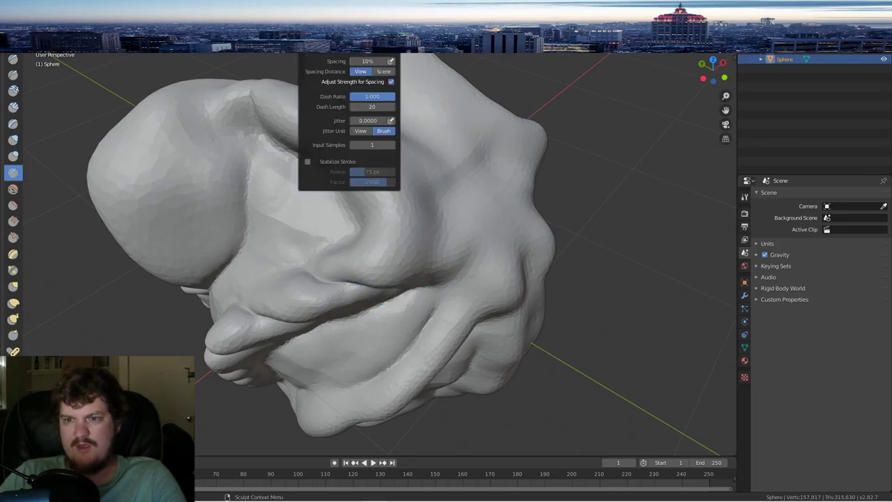
pyautogui.click(406, 29)
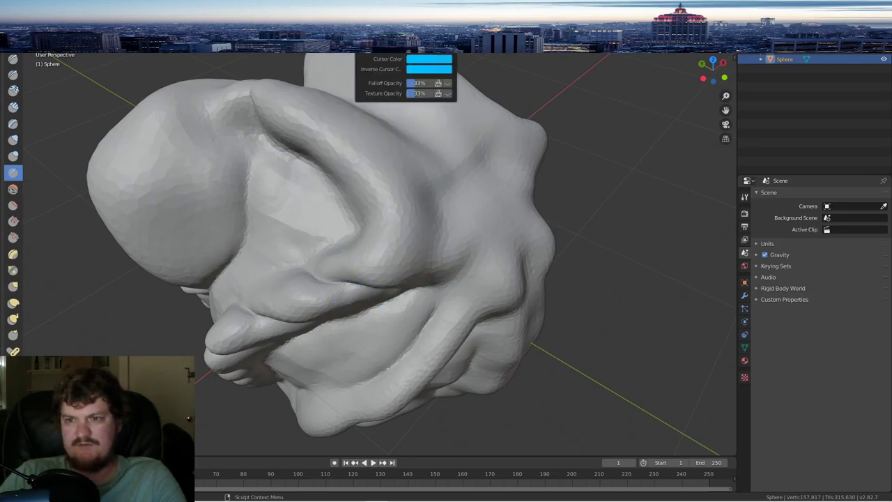
pyautogui.moveTo(378, 29)
pyautogui.click(319, 26)
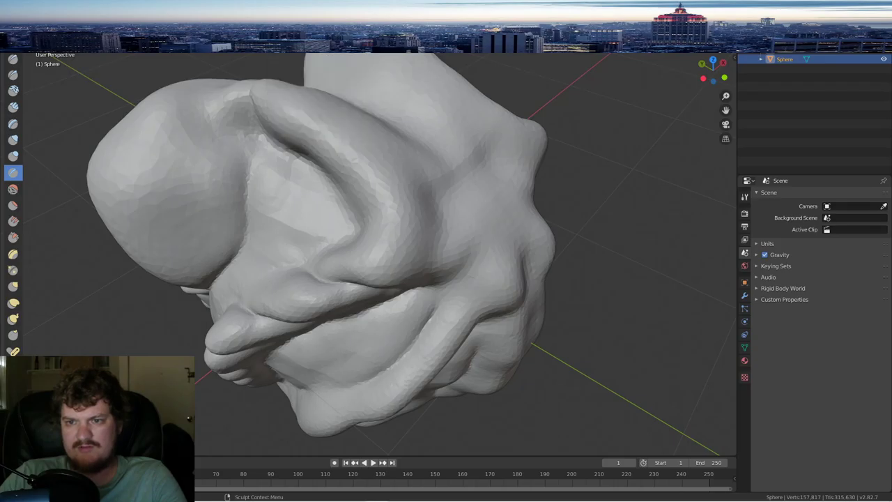
pyautogui.click(290, 26)
pyautogui.click(378, 26)
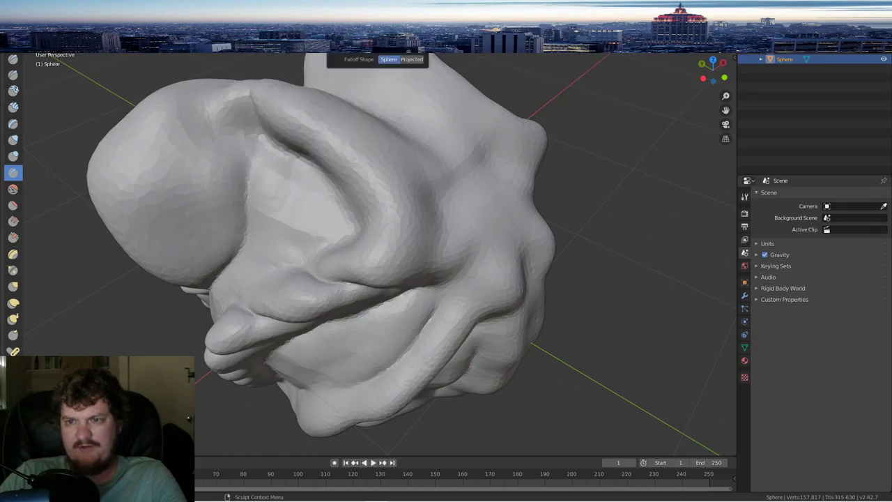
pyautogui.click(379, 55)
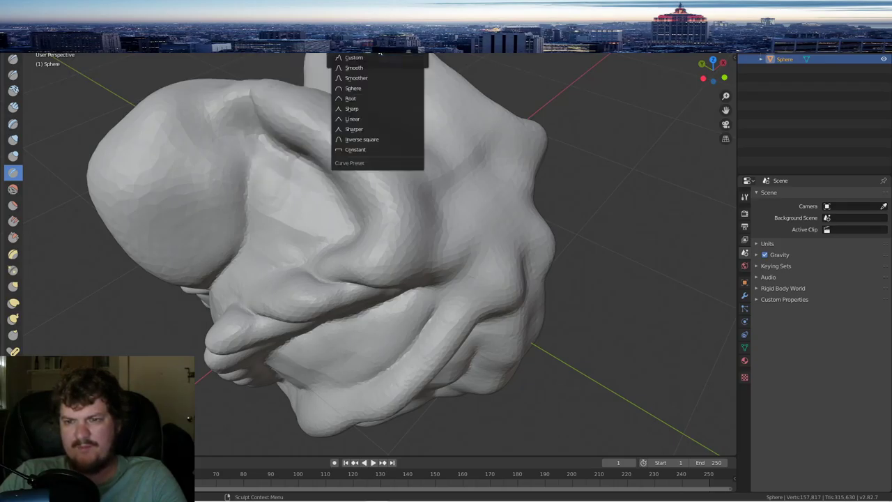
pyautogui.click(376, 119)
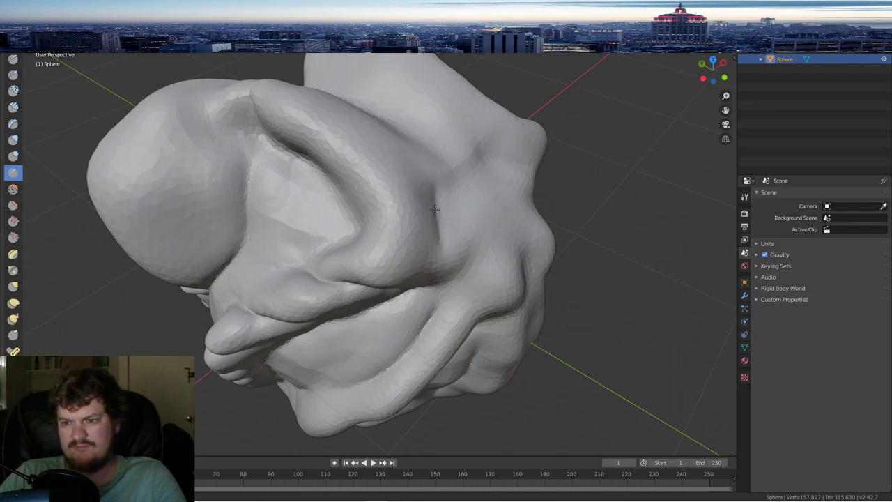
# - Crease the valleys between the folds on the back of the head behind the ear
pyautogui.moveTo(435, 209); pyautogui.dragTo(456, 159)
pyautogui.moveTo(440, 196); pyautogui.dragTo(374, 191, button='middle')
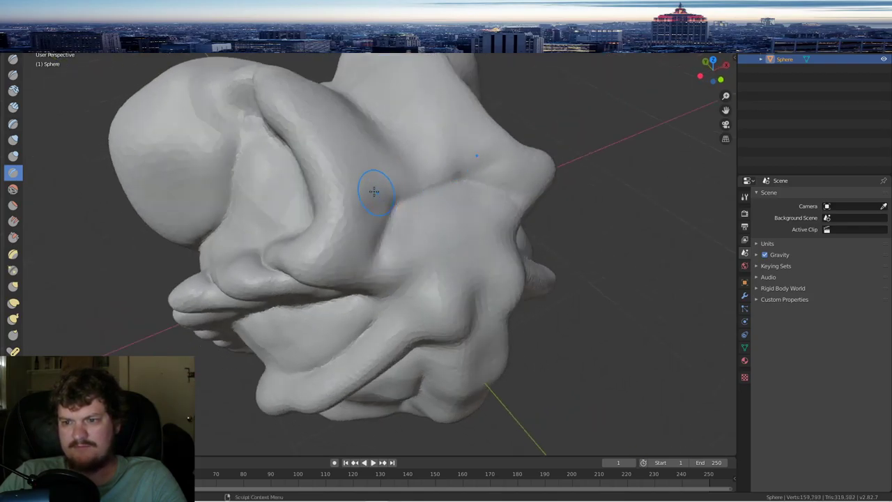
pyautogui.moveTo(401, 206); pyautogui.dragTo(371, 267)
pyautogui.moveTo(370, 263); pyautogui.dragTo(432, 254, button='middle')
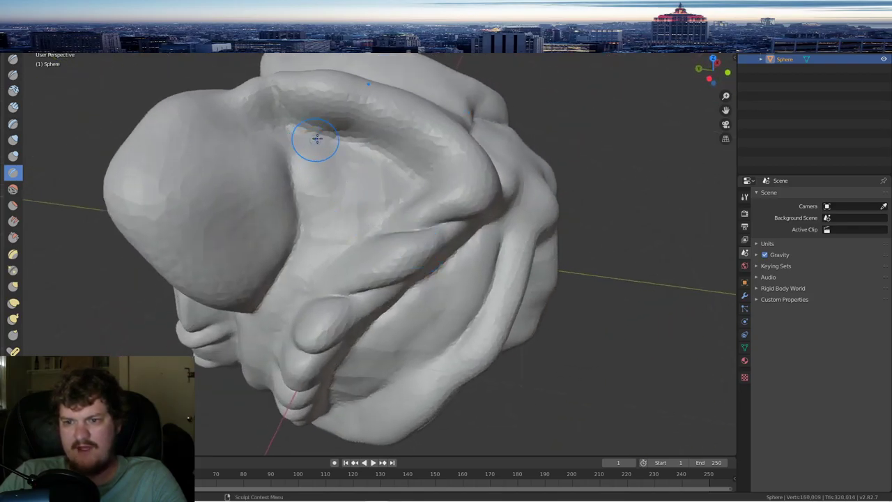
# - Crease the edges of the hollow behind the ear and the fold valley below it
pyautogui.moveTo(344, 130)
pyautogui.mouseDown()
pyautogui.moveTo(290, 121)
pyautogui.moveTo(411, 180)
pyautogui.moveTo(339, 145)
pyautogui.moveTo(344, 133)
pyautogui.mouseUp()
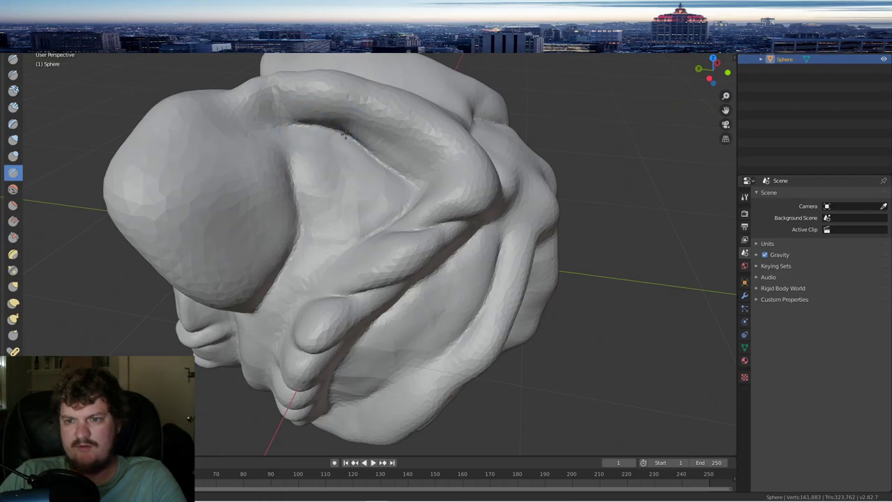
pyautogui.moveTo(256, 94); pyautogui.dragTo(262, 89)
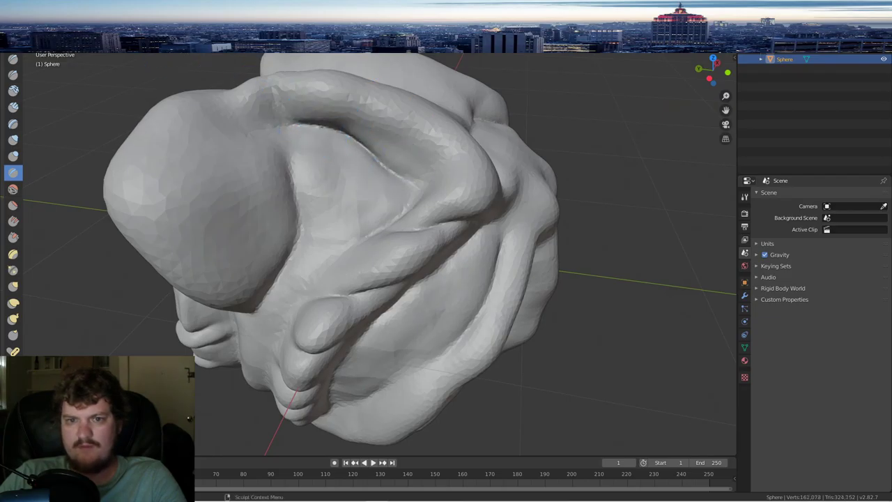
pyautogui.moveTo(269, 146); pyautogui.dragTo(294, 223)
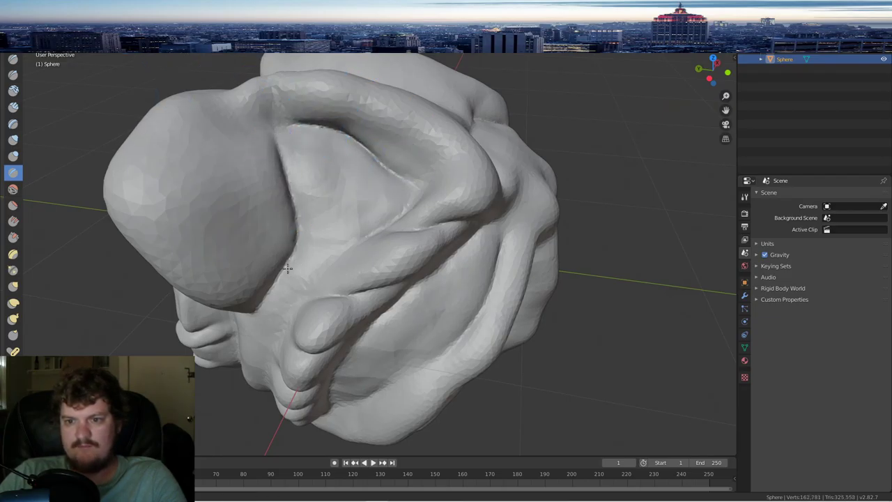
pyautogui.moveTo(277, 294)
pyautogui.mouseDown(button='middle')
pyautogui.moveTo(298, 241)
pyautogui.moveTo(402, 242)
pyautogui.moveTo(379, 205)
pyautogui.mouseUp(button='middle')
pyautogui.moveTo(378, 204); pyautogui.dragTo(358, 216)
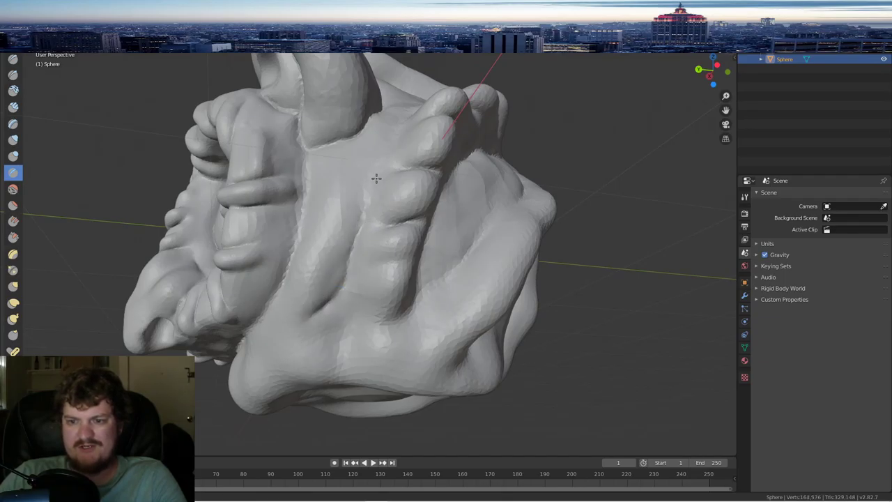
# - Crease a horizontal groove across the mouth beneath the upper lip to define the lower lip
pyautogui.moveTo(345, 235); pyautogui.dragTo(424, 235, button='middle')
pyautogui.scroll(-4, 418, 240)
pyautogui.scroll(5, 412, 248)
pyautogui.moveTo(408, 288); pyautogui.dragTo(400, 252, button='middle')
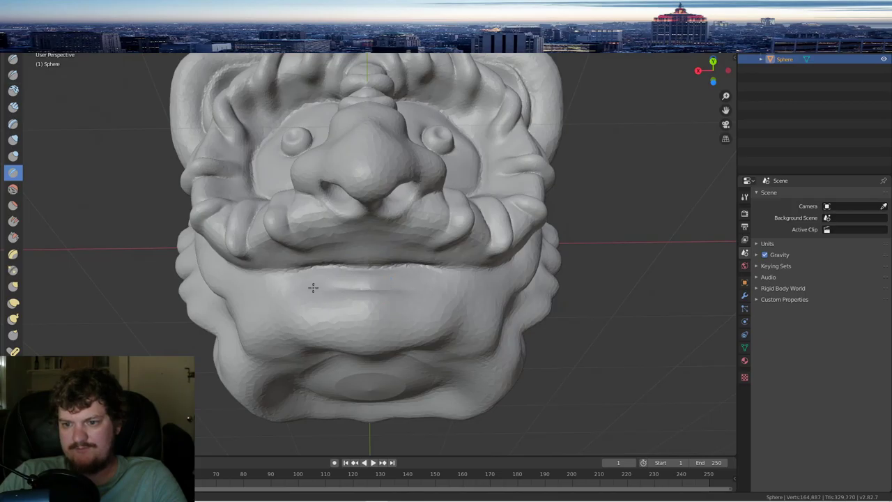
pyautogui.moveTo(313, 289); pyautogui.dragTo(396, 301)
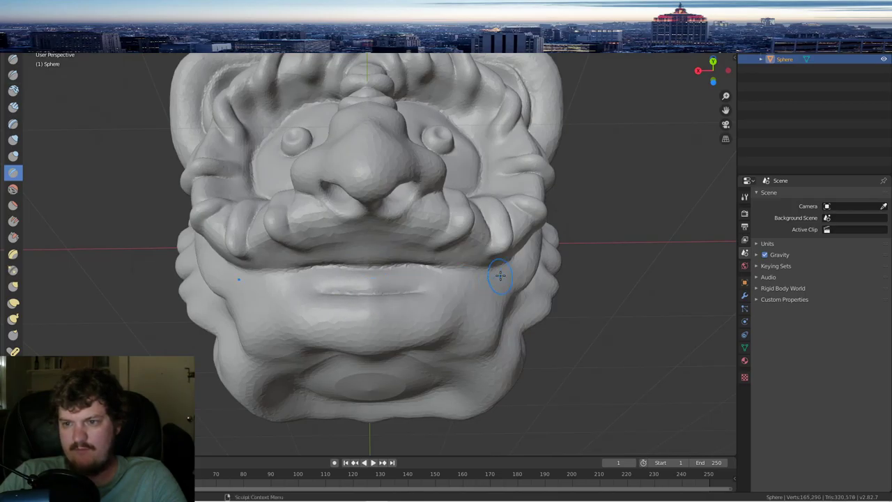
# - Crease the valley on the side of the jaw where the long cheek fold meets the lower face
pyautogui.scroll(-4, 481, 276)
pyautogui.moveTo(418, 275); pyautogui.dragTo(351, 278, button='middle')
pyautogui.scroll(4, 363, 277)
pyautogui.moveTo(354, 268); pyautogui.dragTo(403, 259)
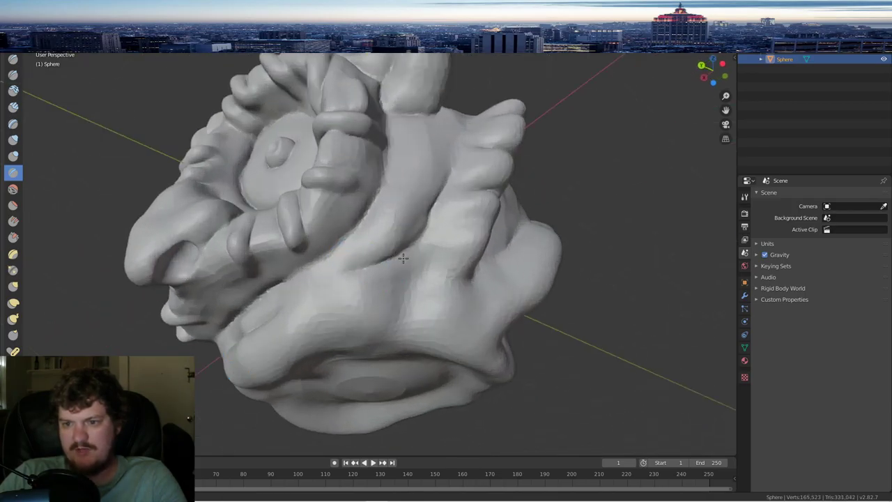
# - Carve slanted creases into the flat area between the lobed side fold and the diagonal band behind it
pyautogui.moveTo(402, 258)
pyautogui.mouseDown(button='middle')
pyautogui.moveTo(395, 278)
pyautogui.moveTo(418, 255)
pyautogui.mouseUp(button='middle')
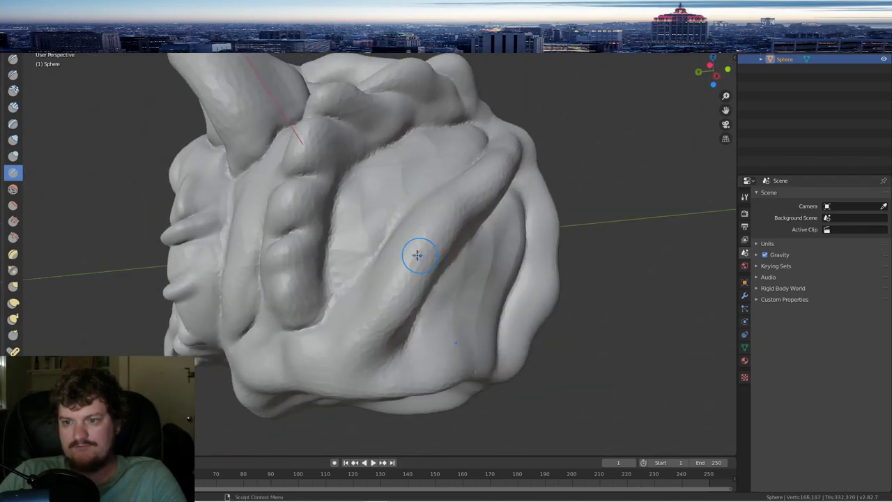
pyautogui.moveTo(421, 224); pyautogui.dragTo(343, 306)
pyautogui.moveTo(432, 179); pyautogui.dragTo(377, 181, button='middle')
pyautogui.moveTo(339, 227); pyautogui.dragTo(401, 170)
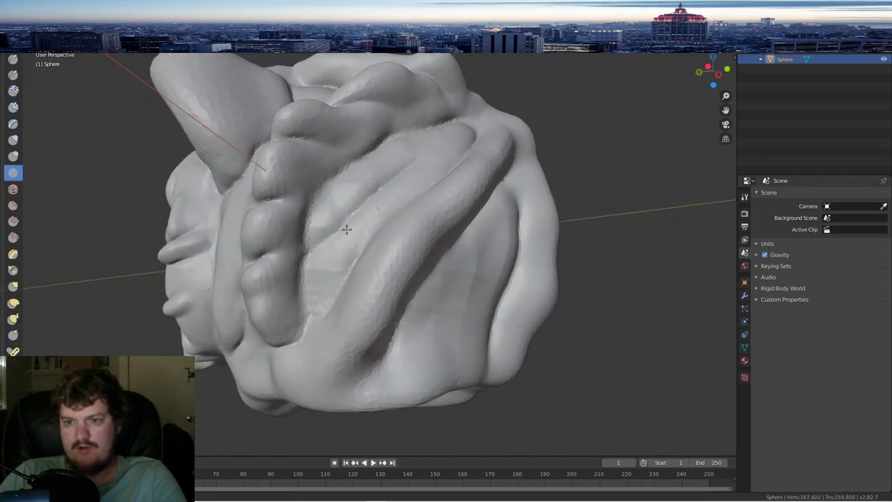
pyautogui.moveTo(346, 230)
pyautogui.mouseDown(button='middle')
pyautogui.moveTo(390, 165)
pyautogui.moveTo(400, 195)
pyautogui.mouseUp(button='middle')
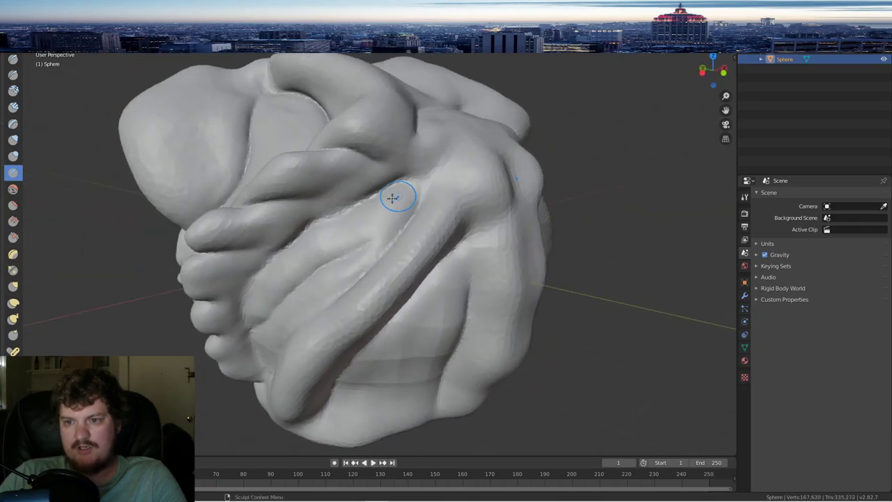
pyautogui.moveTo(394, 200); pyautogui.dragTo(333, 245)
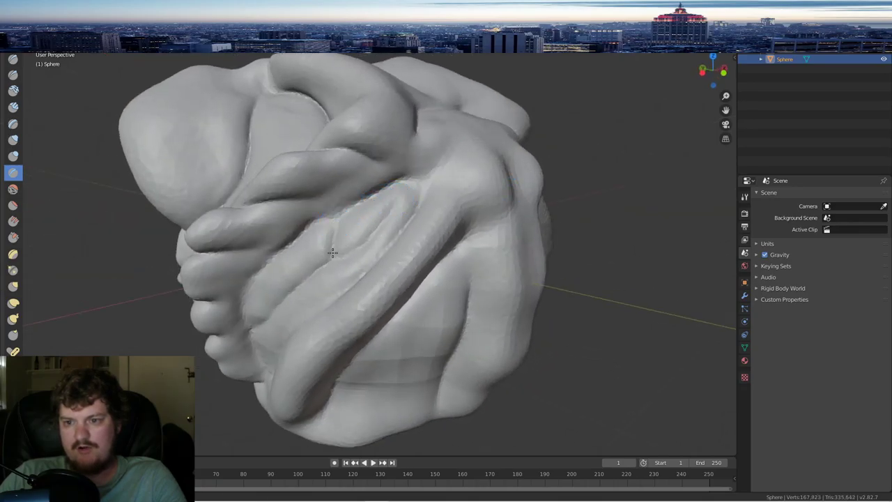
# - Carve lengthwise creases into the flat panel between the diagonal and central bands on the back of the head
pyautogui.moveTo(323, 294)
pyautogui.mouseDown(button='middle')
pyautogui.moveTo(342, 258)
pyautogui.moveTo(342, 289)
pyautogui.mouseUp(button='middle')
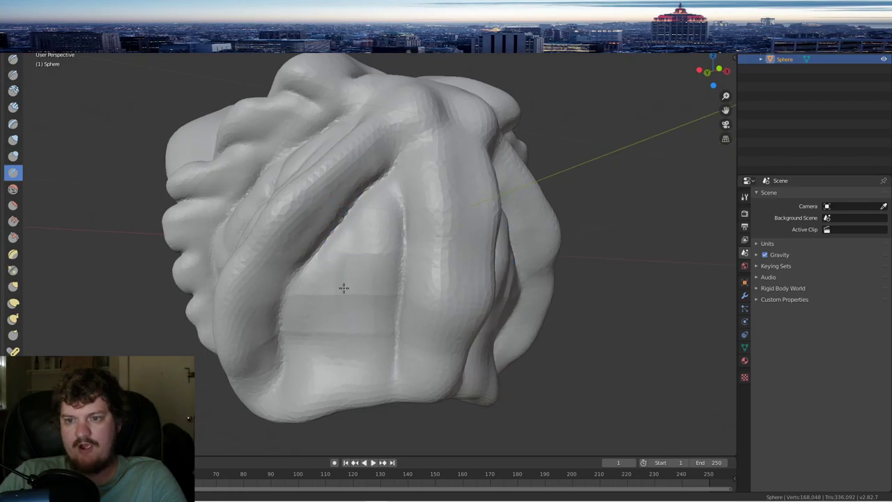
pyautogui.moveTo(358, 216); pyautogui.dragTo(349, 278)
pyautogui.moveTo(348, 320); pyautogui.dragTo(339, 331)
pyautogui.moveTo(343, 329)
pyautogui.mouseDown()
pyautogui.moveTo(390, 288)
pyautogui.moveTo(370, 284)
pyautogui.mouseUp()
pyautogui.moveTo(386, 212)
pyautogui.mouseDown()
pyautogui.moveTo(372, 274)
pyautogui.moveTo(372, 254)
pyautogui.mouseUp()
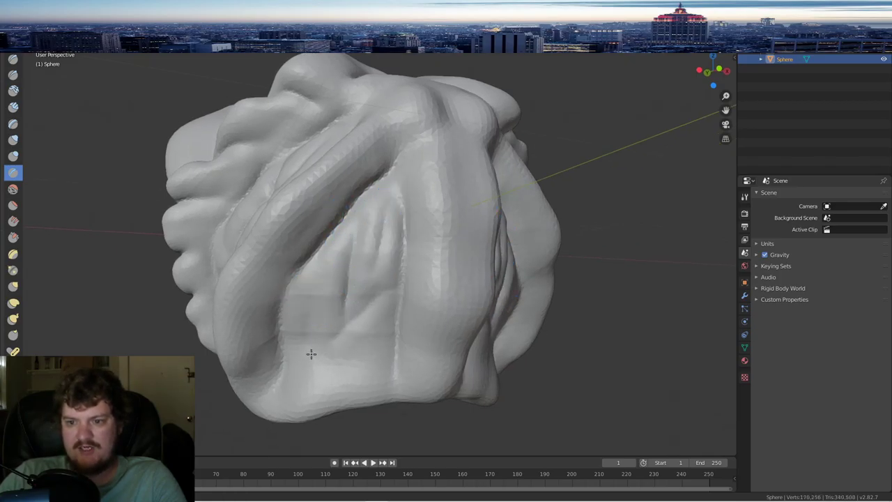
pyautogui.moveTo(416, 247); pyautogui.dragTo(453, 244, button='middle')
pyautogui.moveTo(344, 349); pyautogui.dragTo(325, 368)
# - Carve rows of short creases into the hollow behind the ear and across the ear's back surface
pyautogui.moveTo(344, 287)
pyautogui.mouseDown(button='middle')
pyautogui.moveTo(381, 285)
pyautogui.moveTo(388, 233)
pyautogui.moveTo(378, 174)
pyautogui.mouseUp(button='middle')
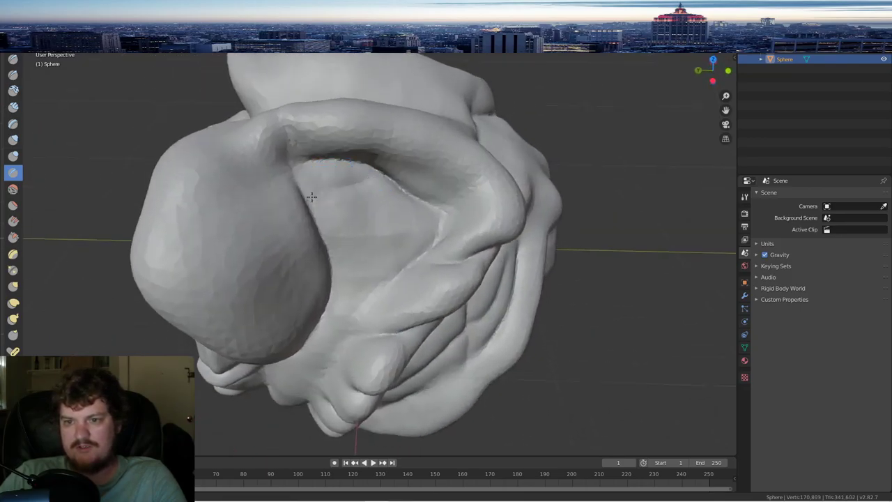
pyautogui.moveTo(390, 192)
pyautogui.mouseDown()
pyautogui.moveTo(400, 199)
pyautogui.moveTo(352, 272)
pyautogui.moveTo(387, 247)
pyautogui.mouseUp()
pyautogui.moveTo(185, 250); pyautogui.dragTo(259, 233)
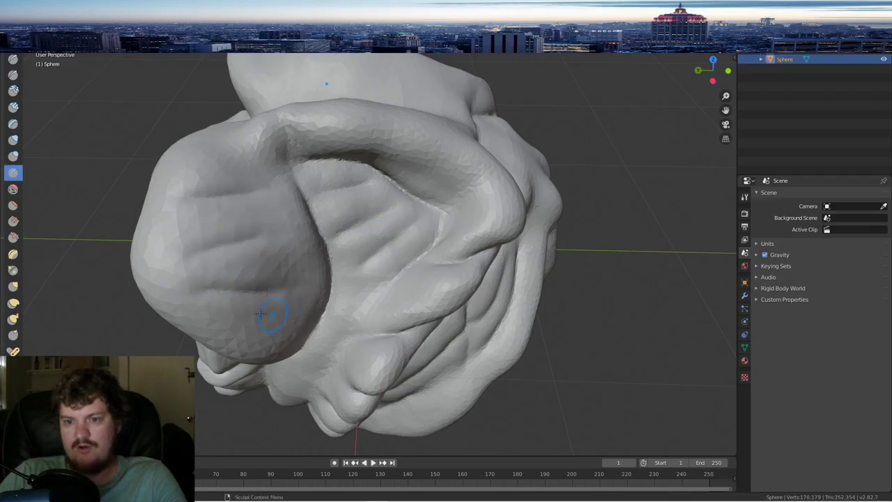
pyautogui.moveTo(166, 282); pyautogui.dragTo(202, 287)
# - Extend the creases over the ear's outer rim, dividing it into rounded segments
pyautogui.moveTo(202, 287); pyautogui.dragTo(328, 271, button='middle')
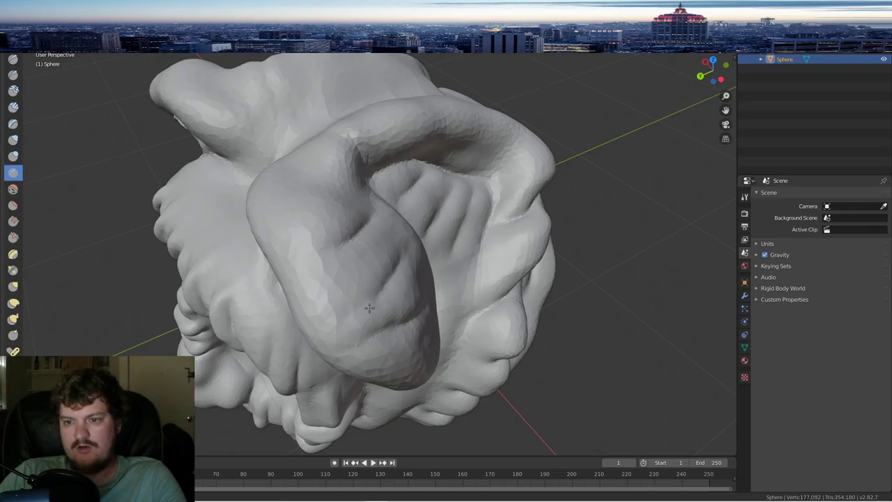
pyautogui.moveTo(296, 258); pyautogui.dragTo(334, 226)
pyautogui.moveTo(334, 226); pyautogui.dragTo(376, 224, button='middle')
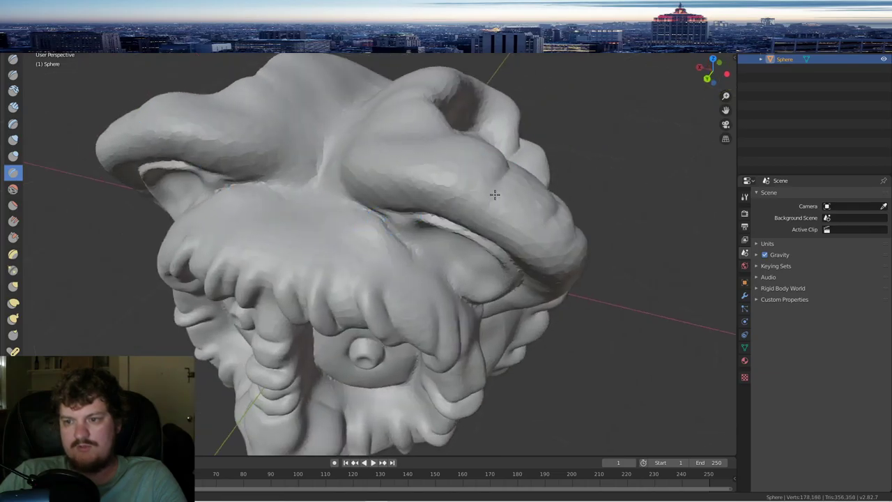
pyautogui.moveTo(494, 195); pyautogui.dragTo(450, 213)
pyautogui.moveTo(479, 184); pyautogui.dragTo(504, 188, button='middle')
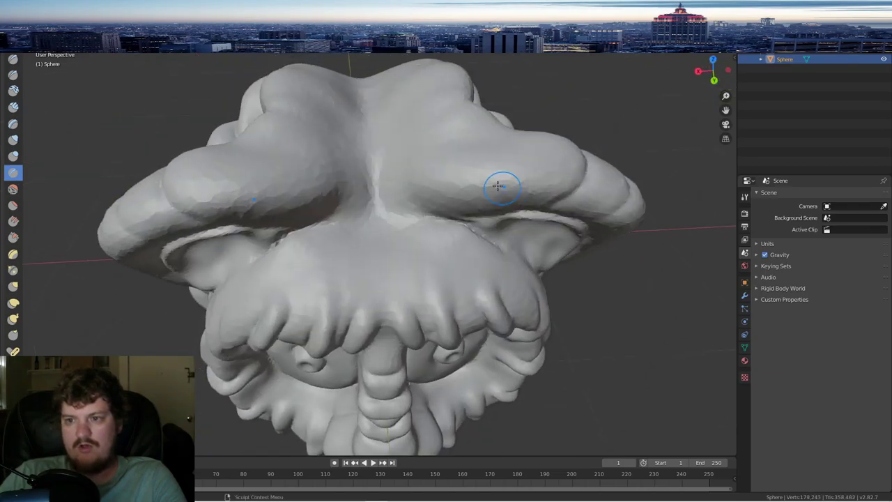
pyautogui.moveTo(503, 186)
pyautogui.mouseDown()
pyautogui.moveTo(451, 176)
pyautogui.moveTo(390, 129)
pyautogui.moveTo(418, 212)
pyautogui.moveTo(408, 219)
pyautogui.mouseUp()
# - Crease the valleys where the ear bases meet the top of the head
pyautogui.moveTo(408, 219)
pyautogui.mouseDown(button='middle')
pyautogui.moveTo(384, 169)
pyautogui.moveTo(395, 199)
pyautogui.mouseUp(button='middle')
pyautogui.moveTo(387, 252)
pyautogui.mouseDown()
pyautogui.moveTo(378, 184)
pyautogui.moveTo(397, 215)
pyautogui.moveTo(380, 185)
pyautogui.mouseUp()
pyautogui.moveTo(358, 128); pyautogui.dragTo(371, 152, button='middle')
pyautogui.moveTo(334, 99)
pyautogui.mouseDown()
pyautogui.moveTo(349, 123)
pyautogui.moveTo(342, 120)
pyautogui.mouseUp()
pyautogui.moveTo(342, 116)
pyautogui.mouseDown(button='middle')
pyautogui.moveTo(441, 106)
pyautogui.moveTo(377, 159)
pyautogui.mouseUp(button='middle')
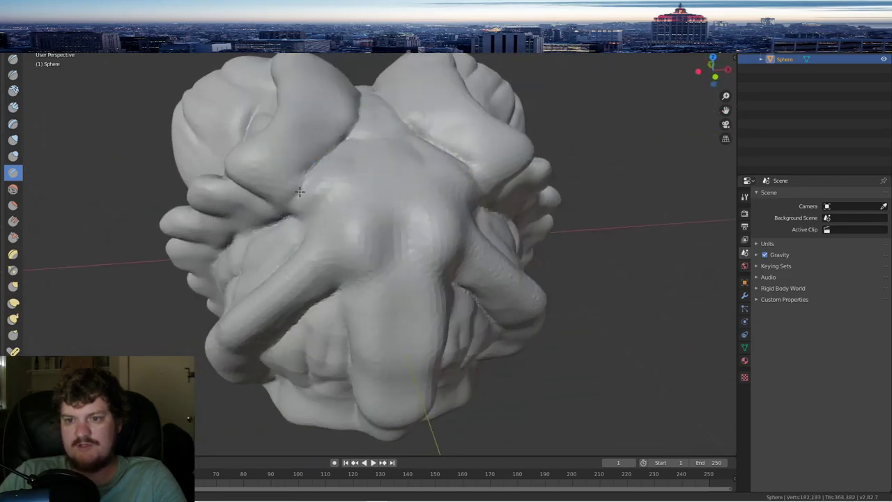
# - Crease around the bulge at the back of the head and down its middle, splitting it into two lobes
pyautogui.moveTo(421, 164); pyautogui.dragTo(368, 205, button='middle')
pyautogui.moveTo(368, 204)
pyautogui.mouseDown()
pyautogui.moveTo(379, 202)
pyautogui.moveTo(404, 243)
pyautogui.moveTo(396, 252)
pyautogui.moveTo(439, 276)
pyautogui.mouseUp()
pyautogui.moveTo(386, 230); pyautogui.dragTo(388, 209)
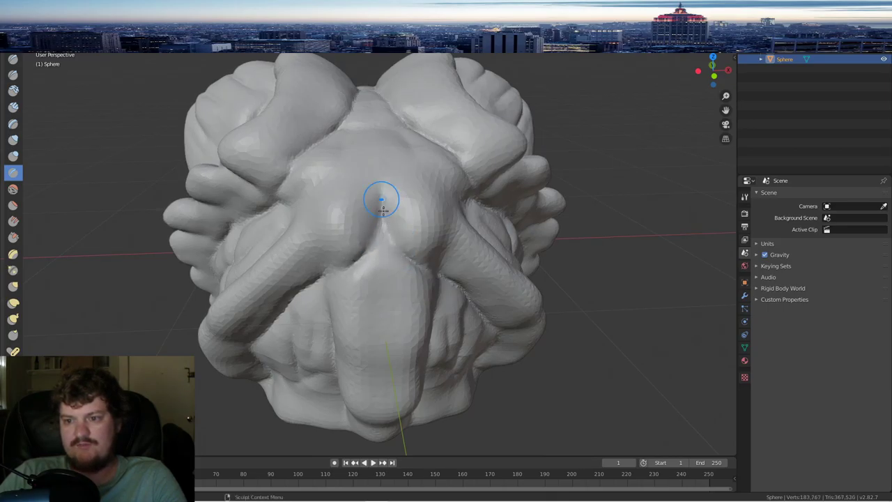
pyautogui.moveTo(386, 217); pyautogui.dragTo(382, 229, button='middle')
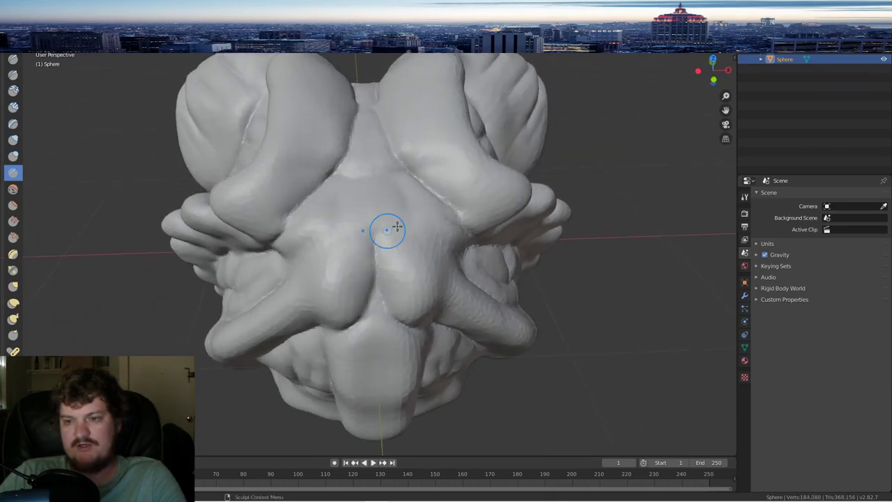
pyautogui.moveTo(444, 251); pyautogui.dragTo(422, 240)
# - Cut crosswise creases into the slanted bands on the back of the head, dividing them into segments
pyautogui.moveTo(422, 240); pyautogui.dragTo(354, 210, button='middle')
pyautogui.moveTo(295, 230); pyautogui.dragTo(292, 231)
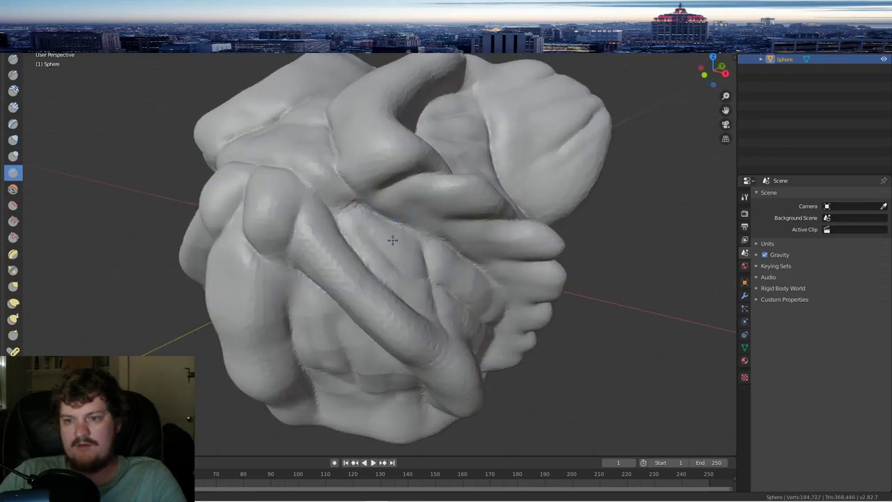
pyautogui.moveTo(392, 239); pyautogui.dragTo(368, 213, button='middle')
pyautogui.moveTo(303, 216)
pyautogui.mouseDown(button='middle')
pyautogui.moveTo(358, 229)
pyautogui.moveTo(363, 219)
pyautogui.moveTo(325, 242)
pyautogui.moveTo(501, 199)
pyautogui.mouseUp(button='middle')
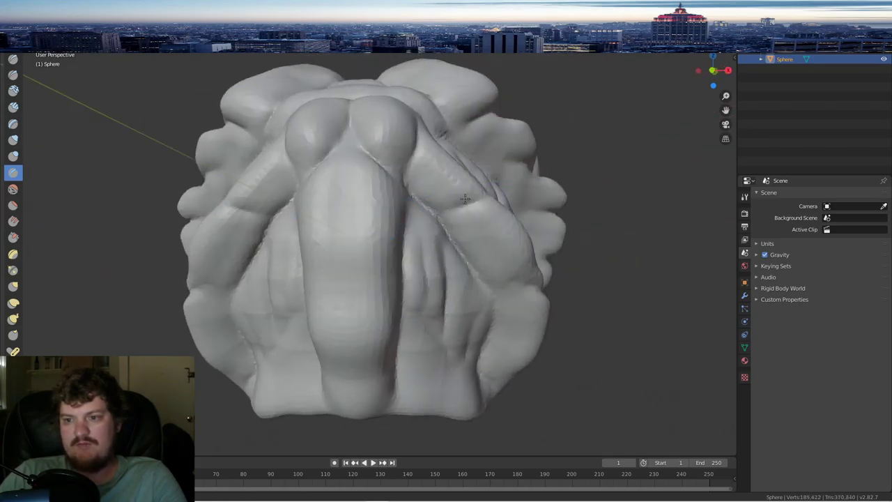
pyautogui.moveTo(333, 239)
pyautogui.mouseDown(button='middle')
pyautogui.moveTo(418, 189)
pyautogui.moveTo(440, 132)
pyautogui.moveTo(437, 213)
pyautogui.moveTo(449, 146)
pyautogui.mouseUp(button='middle')
# - Return to a front view of the whole head and save the file
pyautogui.scroll(-5, 420, 186)
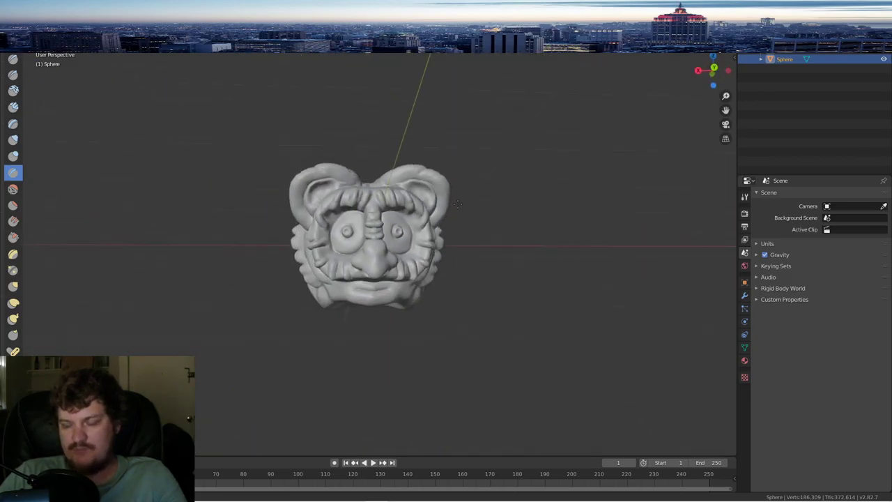
pyautogui.scroll(2, 456, 199)
pyautogui.moveTo(457, 203); pyautogui.dragTo(299, 146, button='middle')
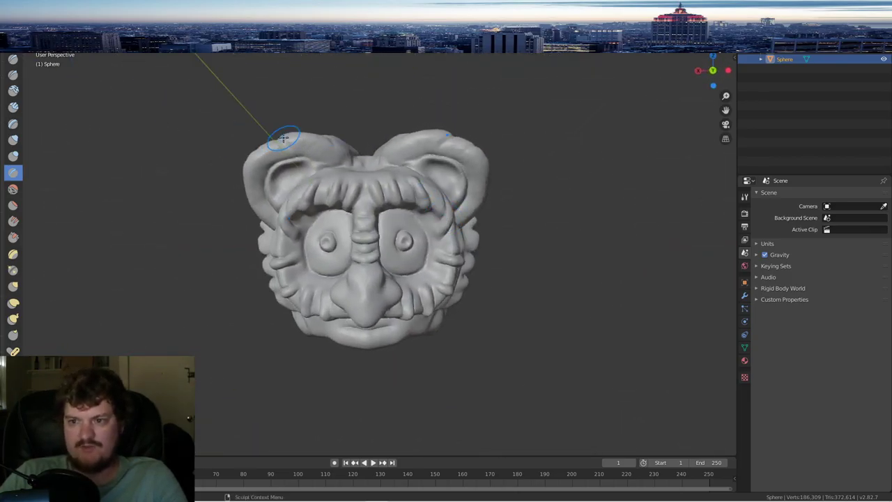
pyautogui.click(20, 15)
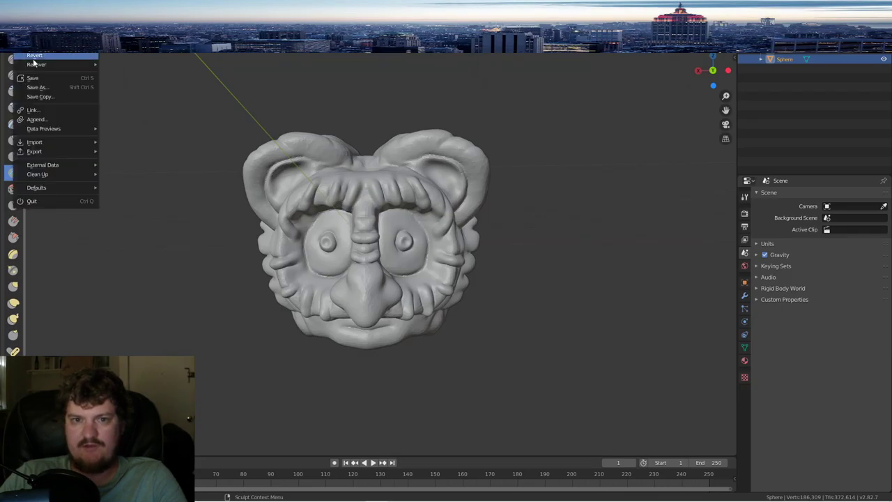
pyautogui.click(38, 77)
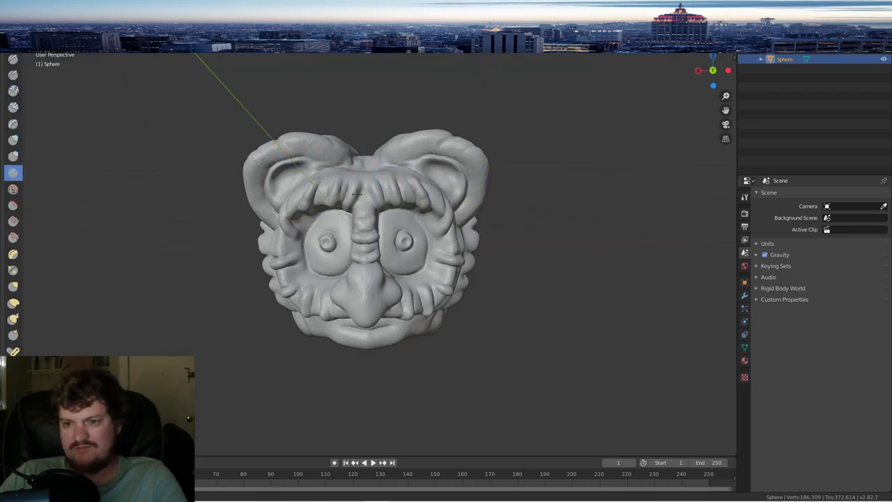
# - Switch the sculpted head from Sculpt Mode to Object Mode
pyautogui.moveTo(357, 194)
pyautogui.mouseDown(button='middle')
pyautogui.moveTo(483, 176)
pyautogui.moveTo(472, 182)
pyautogui.mouseUp(button='middle')
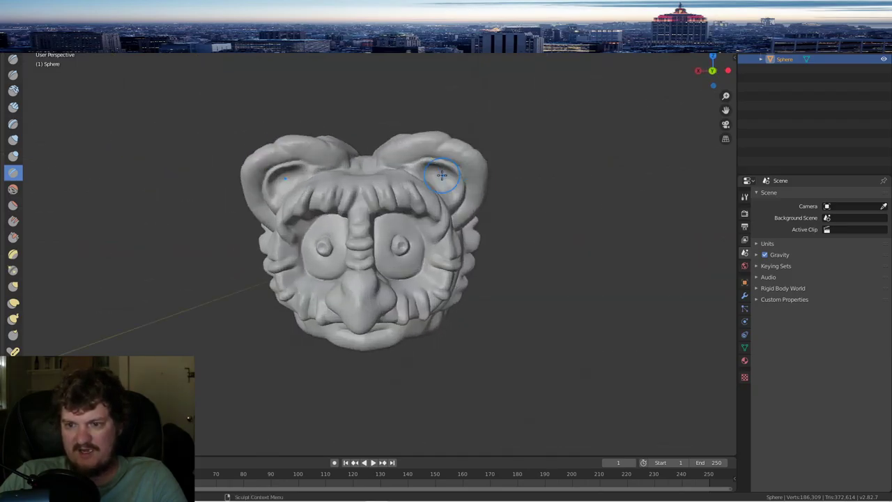
pyautogui.scroll(1, 407, 178)
pyautogui.click(43, 55)
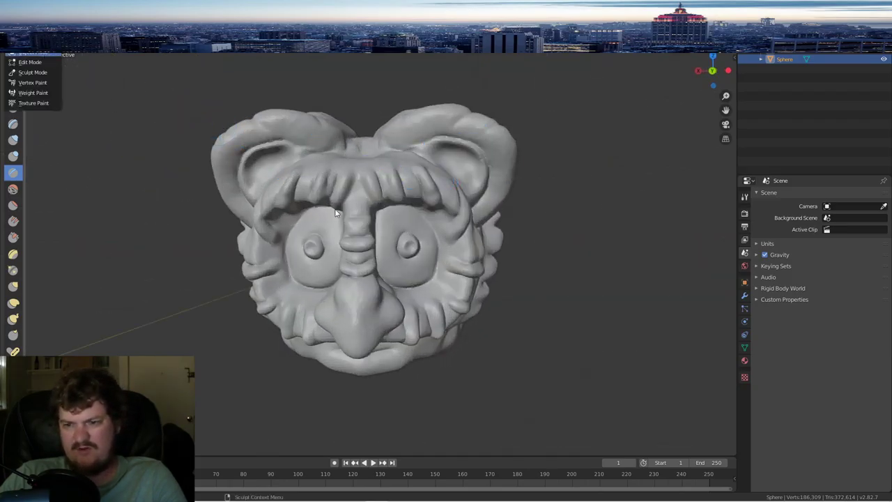
pyautogui.rightClick(382, 180)
pyautogui.click(382, 181)
# - Add a new UV sphere at the 3D cursor, inside the sculpted head
pyautogui.scroll(-5, 388, 229)
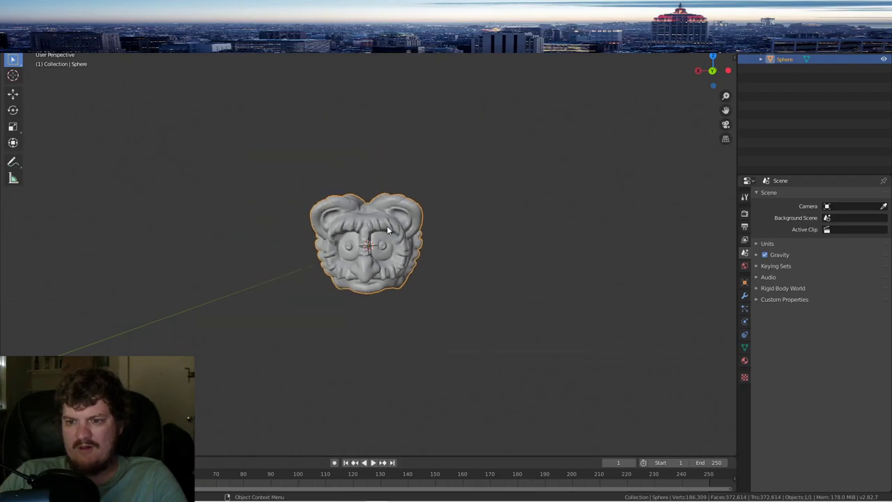
pyautogui.moveTo(387, 226); pyautogui.dragTo(392, 222, button='middle')
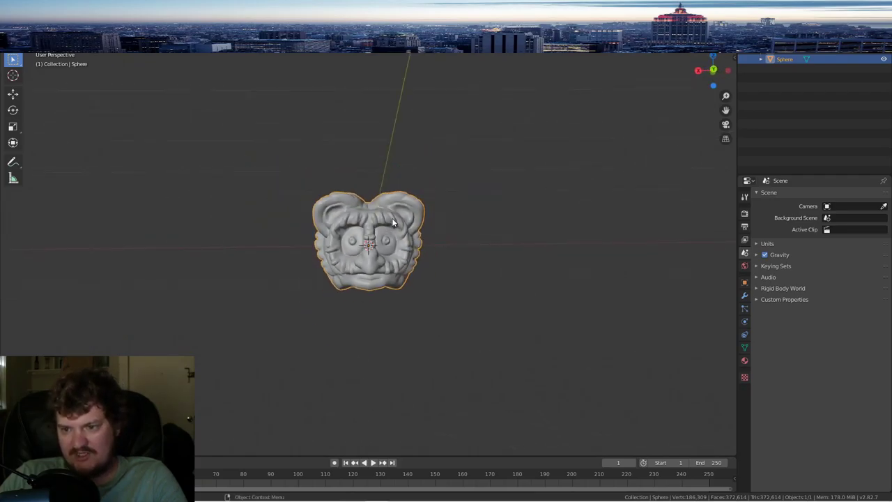
pyautogui.scroll(3, 392, 217)
pyautogui.scroll(-2, 392, 217)
pyautogui.moveTo(391, 217)
pyautogui.mouseDown(button='middle')
pyautogui.moveTo(289, 225)
pyautogui.moveTo(383, 230)
pyautogui.mouseUp(button='middle')
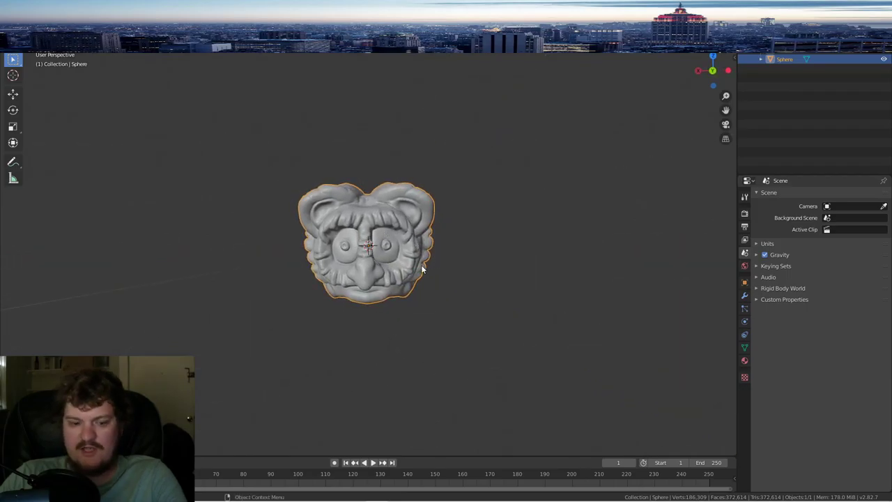
pyautogui.hotkey('shift', 'a')
pyautogui.moveTo(420, 268)
pyautogui.click(449, 286)
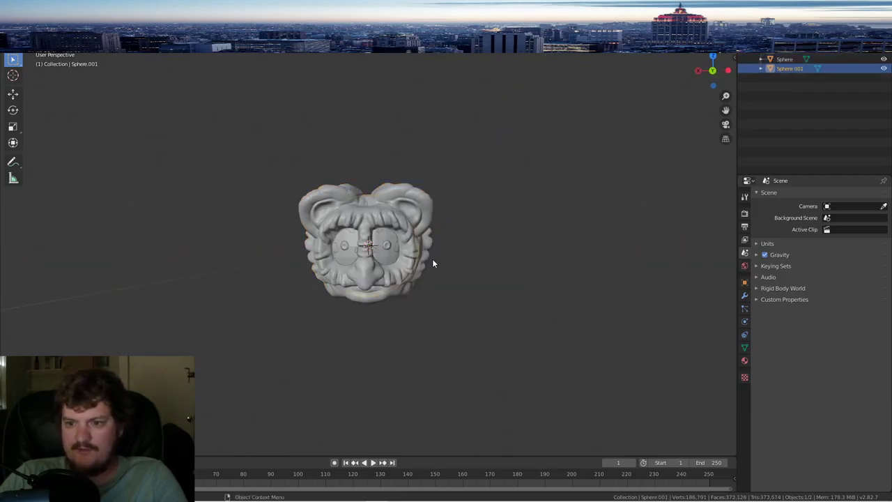
# - Move the sculpted head sideways along the X axis, clear of the new sphere
pyautogui.scroll(-4, 395, 248)
pyautogui.click(12, 93)
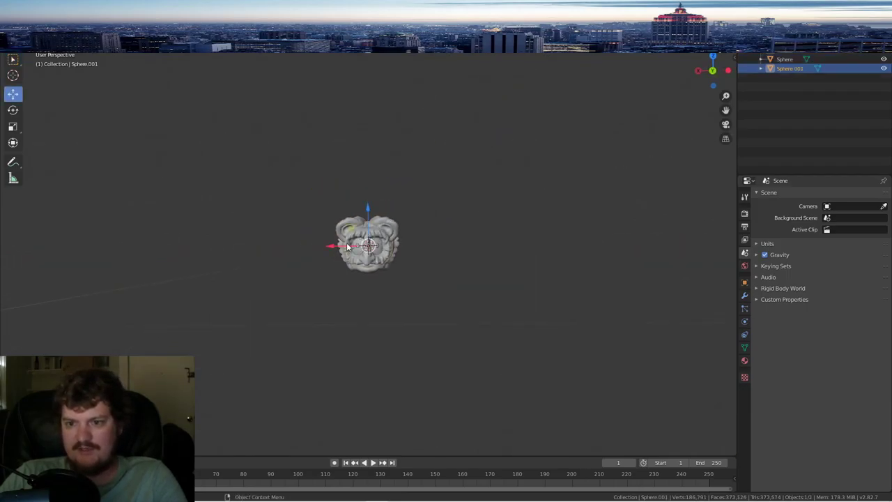
pyautogui.click(340, 223)
pyautogui.moveTo(327, 246); pyautogui.dragTo(256, 244)
pyautogui.scroll(5, 386, 236)
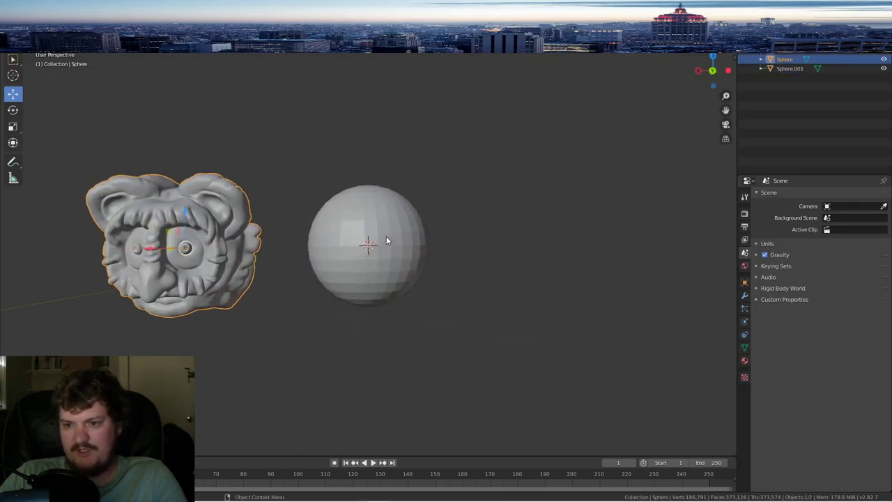
# - Select the new UV sphere and switch it from Object Mode to Sculpt Mode
pyautogui.click(374, 240)
pyautogui.moveTo(374, 240)
pyautogui.mouseDown(button='middle')
pyautogui.moveTo(305, 230)
pyautogui.moveTo(313, 235)
pyautogui.mouseUp(button='middle')
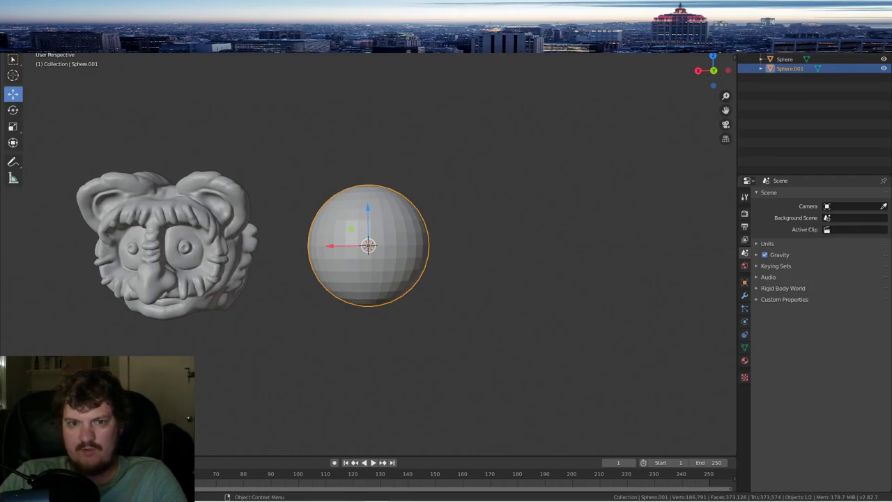
pyautogui.click(45, 41)
pyautogui.click(45, 72)
pyautogui.scroll(2, 428, 217)
pyautogui.scroll(-2, 426, 207)
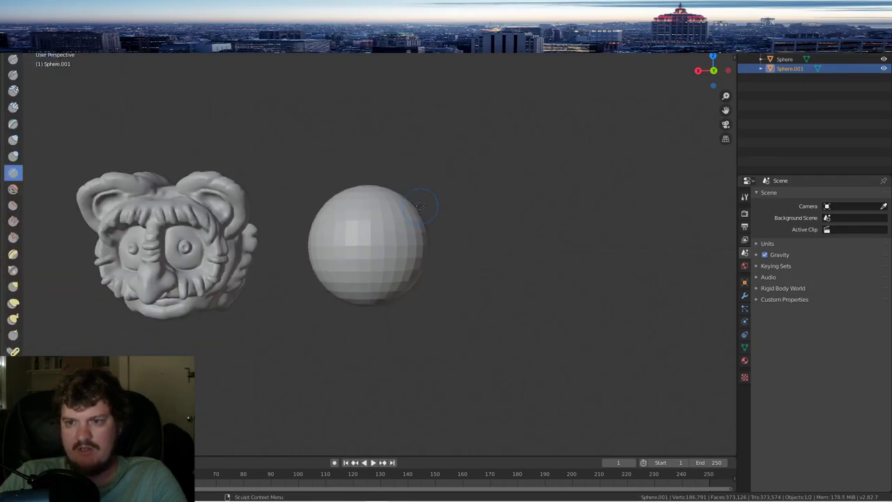
# - Enable dynamic topology on the sphere and carve a first Crease stroke into its front
pyautogui.moveTo(425, 205); pyautogui.dragTo(415, 212, button='middle')
pyautogui.scroll(2, 415, 213)
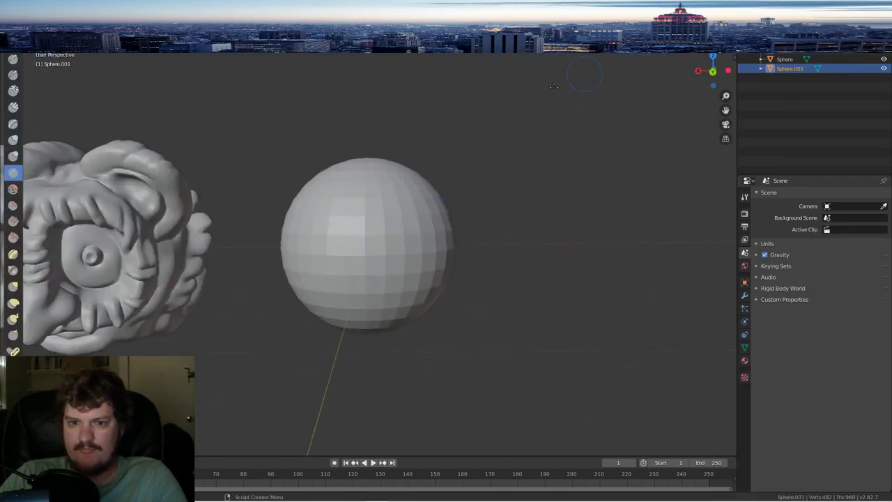
pyautogui.hotkey('shift', 'z')
pyautogui.hotkey('shift', 'z')
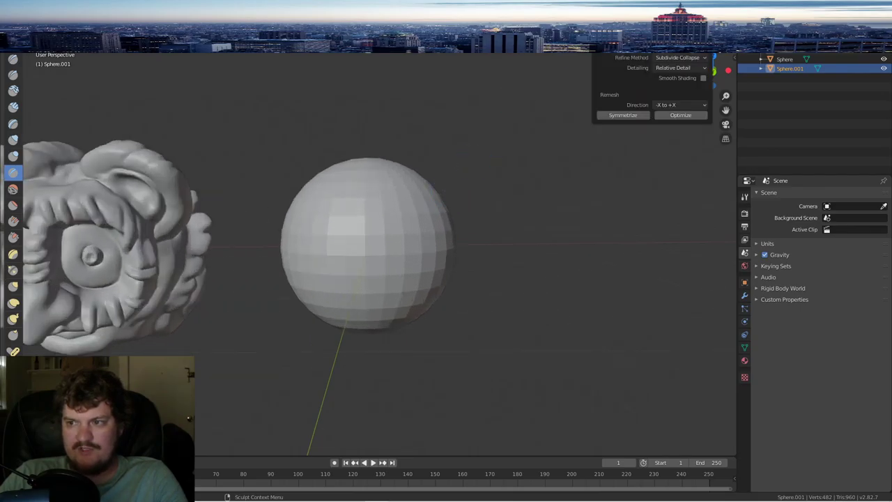
pyautogui.moveTo(398, 248)
pyautogui.mouseDown()
pyautogui.moveTo(388, 232)
pyautogui.moveTo(411, 230)
pyautogui.mouseUp()
# - Build up raised, mirrored ridges across the front of the sphere with the Draw brush
pyautogui.click(14, 60)
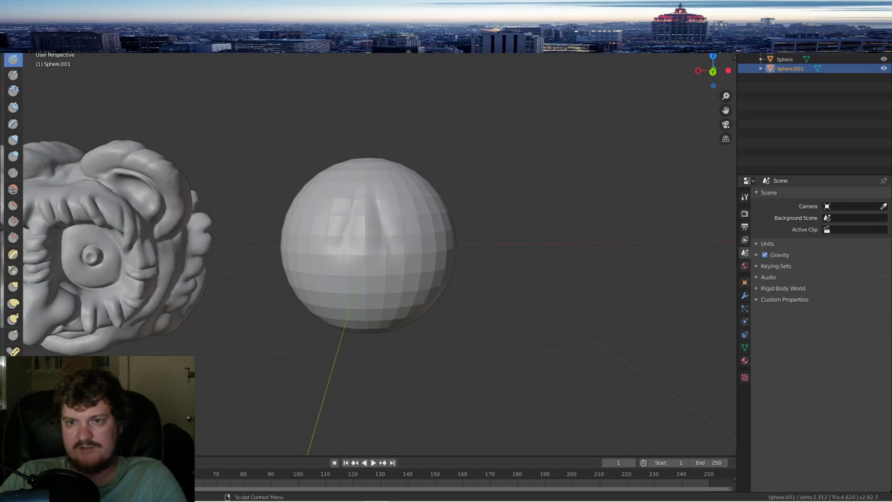
pyautogui.moveTo(399, 223)
pyautogui.mouseDown()
pyautogui.moveTo(395, 197)
pyautogui.moveTo(374, 221)
pyautogui.moveTo(395, 207)
pyautogui.moveTo(398, 218)
pyautogui.mouseUp()
pyautogui.moveTo(415, 219); pyautogui.dragTo(340, 227, button='middle')
pyautogui.moveTo(338, 241)
pyautogui.mouseDown()
pyautogui.moveTo(358, 203)
pyautogui.moveTo(348, 192)
pyautogui.mouseUp()
pyautogui.moveTo(346, 191); pyautogui.dragTo(376, 219, button='middle')
pyautogui.moveTo(377, 219)
pyautogui.mouseDown()
pyautogui.moveTo(387, 268)
pyautogui.moveTo(348, 282)
pyautogui.mouseUp()
pyautogui.moveTo(348, 282); pyautogui.dragTo(369, 241, button='middle')
pyautogui.moveTo(369, 240)
pyautogui.mouseDown()
pyautogui.moveTo(359, 275)
pyautogui.moveTo(368, 307)
pyautogui.moveTo(387, 234)
pyautogui.mouseUp()
pyautogui.moveTo(366, 215); pyautogui.dragTo(370, 230, button='middle')
pyautogui.moveTo(369, 231)
pyautogui.mouseDown()
pyautogui.moveTo(358, 243)
pyautogui.moveTo(358, 289)
pyautogui.mouseUp()
pyautogui.moveTo(411, 234); pyautogui.dragTo(348, 202, button='middle')
pyautogui.moveTo(348, 199); pyautogui.dragTo(382, 249)
pyautogui.moveTo(364, 226)
pyautogui.mouseDown(button='middle')
pyautogui.moveTo(381, 222)
pyautogui.moveTo(378, 258)
pyautogui.mouseUp(button='middle')
pyautogui.moveTo(433, 197); pyautogui.dragTo(375, 244, button='middle')
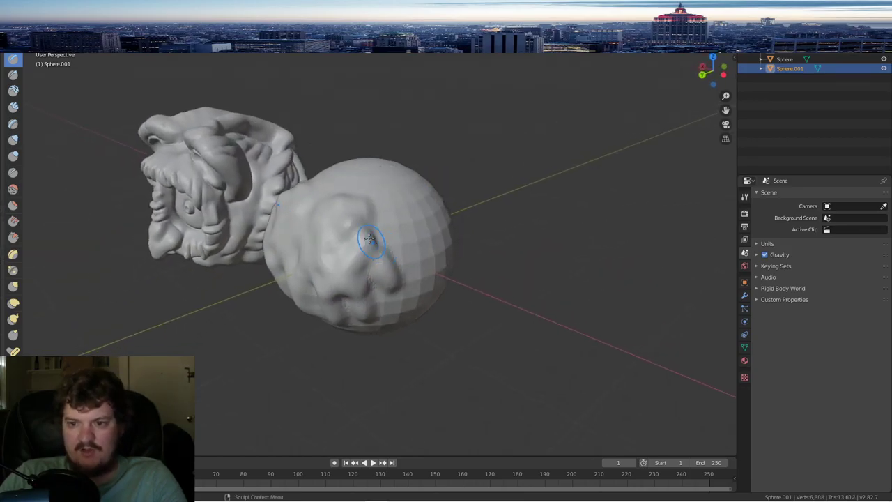
# - Extend the raised Draw ridges over the sphere's side and top, with a long ridge running down the side
pyautogui.moveTo(386, 231); pyautogui.dragTo(400, 211)
pyautogui.moveTo(400, 208); pyautogui.dragTo(392, 242, button='middle')
pyautogui.moveTo(353, 242)
pyautogui.mouseDown()
pyautogui.moveTo(381, 220)
pyautogui.moveTo(328, 214)
pyautogui.moveTo(415, 196)
pyautogui.mouseUp()
pyautogui.moveTo(422, 205); pyautogui.dragTo(373, 187, button='middle')
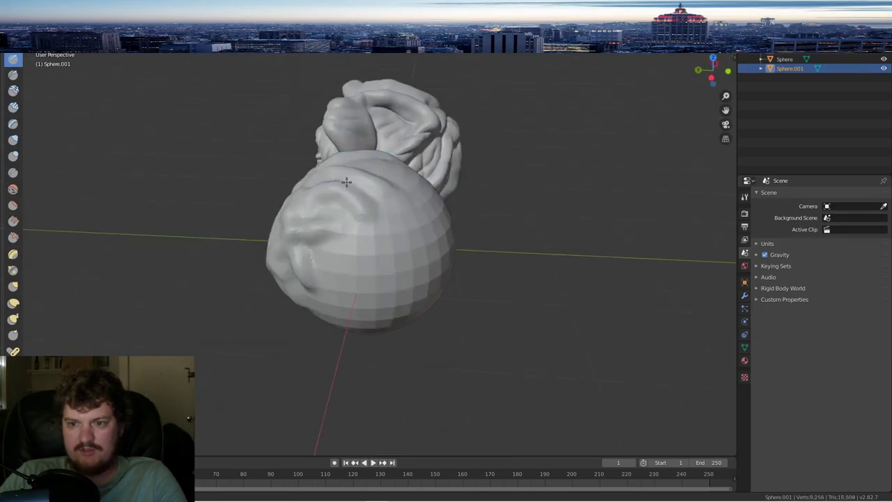
pyautogui.moveTo(347, 181); pyautogui.dragTo(378, 222)
pyautogui.moveTo(379, 222); pyautogui.dragTo(329, 217, button='middle')
pyautogui.moveTo(362, 174); pyautogui.dragTo(381, 180)
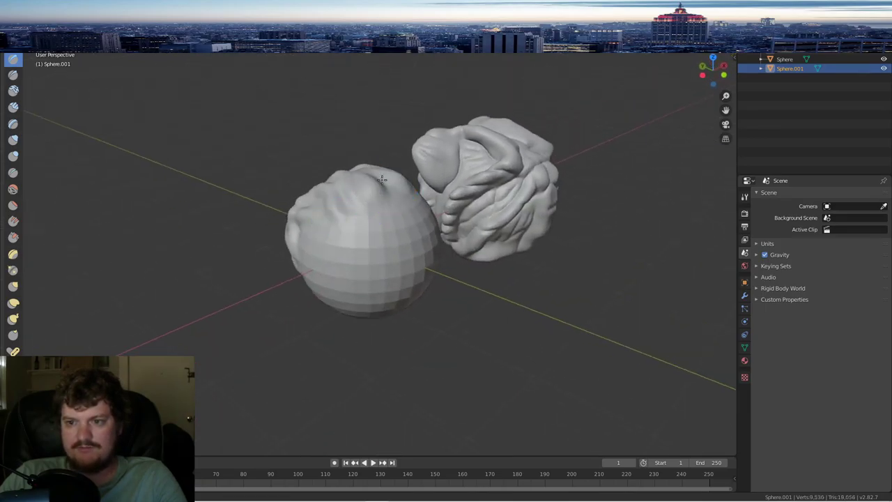
pyautogui.moveTo(401, 224); pyautogui.dragTo(405, 293)
pyautogui.moveTo(405, 292); pyautogui.dragTo(397, 222, button='middle')
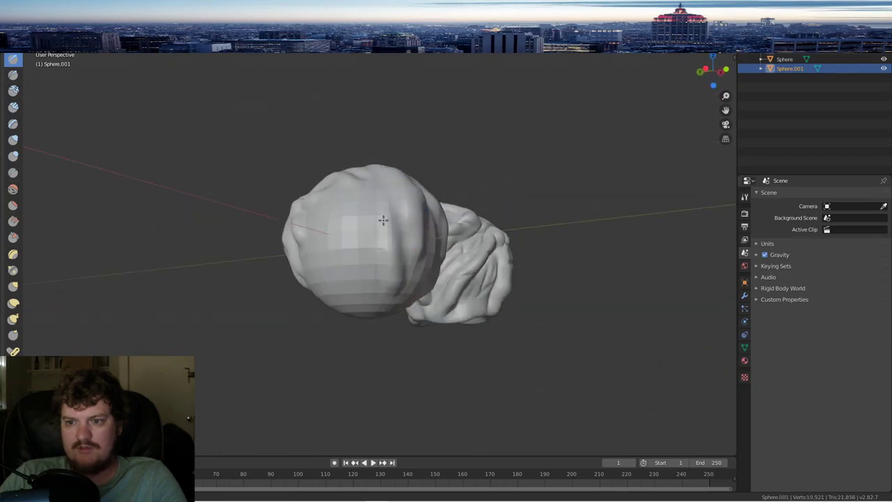
# - Add long vertical Draw ridges around the remaining smooth areas of the sphere, down to its underside
pyautogui.moveTo(420, 253)
pyautogui.mouseDown(button='middle')
pyautogui.moveTo(418, 244)
pyautogui.moveTo(378, 255)
pyautogui.mouseUp(button='middle')
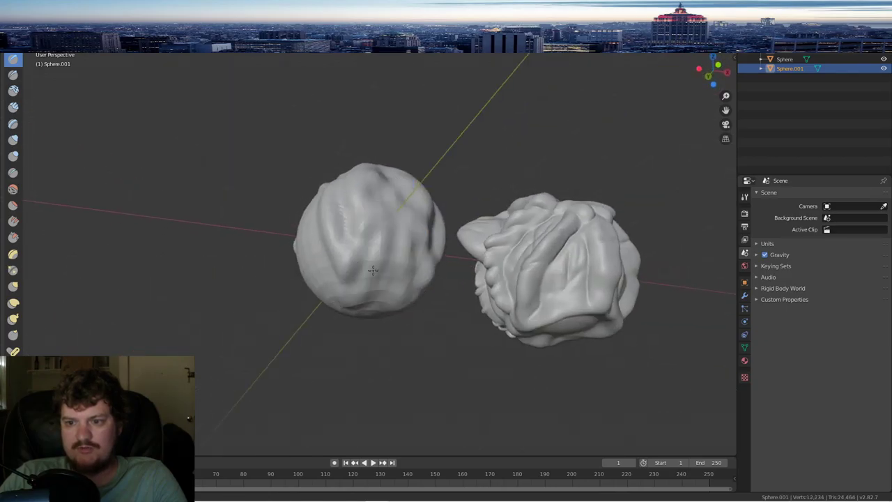
pyautogui.moveTo(379, 303); pyautogui.dragTo(340, 292)
pyautogui.moveTo(337, 283); pyautogui.dragTo(425, 293, button='middle')
pyautogui.scroll(1, 427, 292)
pyautogui.moveTo(400, 180)
pyautogui.mouseDown()
pyautogui.moveTo(443, 265)
pyautogui.moveTo(391, 170)
pyautogui.moveTo(383, 300)
pyautogui.moveTo(397, 305)
pyautogui.moveTo(388, 315)
pyautogui.mouseUp()
pyautogui.moveTo(380, 312)
pyautogui.mouseDown(button='middle')
pyautogui.moveTo(462, 298)
pyautogui.moveTo(353, 289)
pyautogui.mouseUp(button='middle')
pyautogui.moveTo(394, 174); pyautogui.dragTo(412, 314)
pyautogui.moveTo(413, 313)
pyautogui.mouseDown(button='middle')
pyautogui.moveTo(454, 265)
pyautogui.moveTo(170, 223)
pyautogui.mouseUp(button='middle')
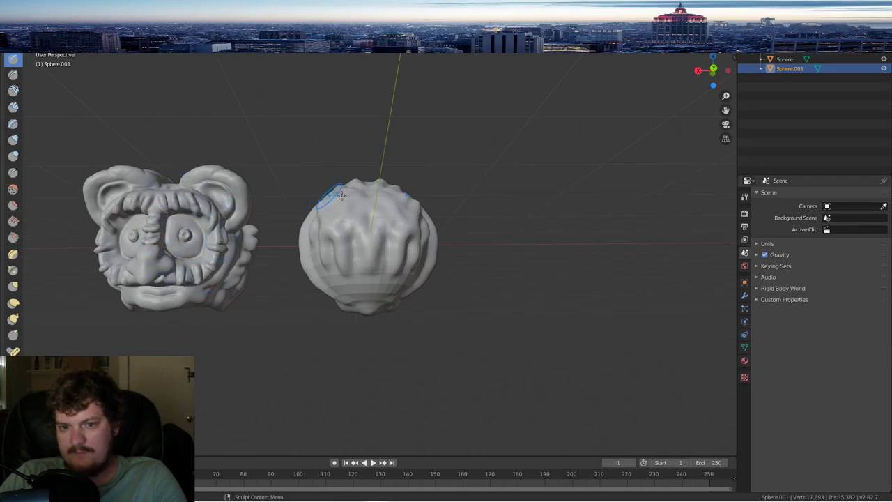
# - Add a raised Draw stroke between the vertical ridges on the front of the head
pyautogui.scroll(4, 342, 196)
pyautogui.moveTo(398, 239); pyautogui.dragTo(372, 237, button='middle')
pyautogui.moveTo(375, 232)
pyautogui.mouseDown()
pyautogui.moveTo(381, 258)
pyautogui.moveTo(394, 221)
pyautogui.mouseUp()
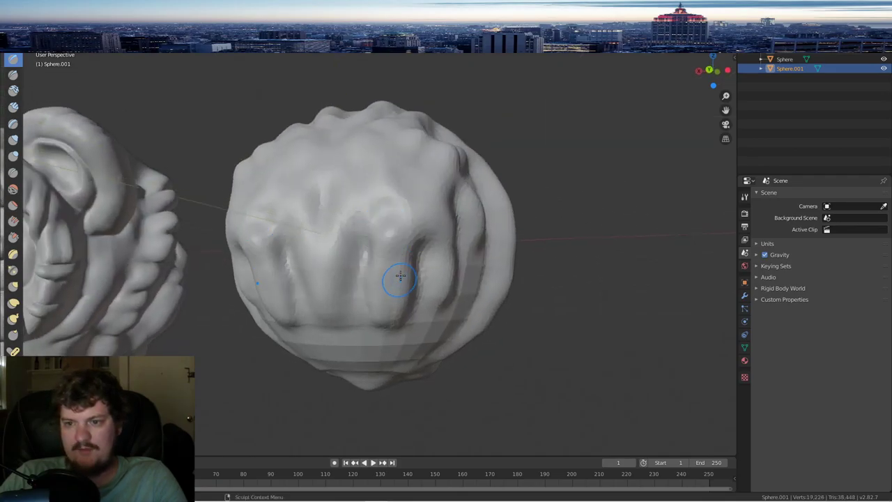
pyautogui.moveTo(401, 277); pyautogui.dragTo(446, 214, button='middle')
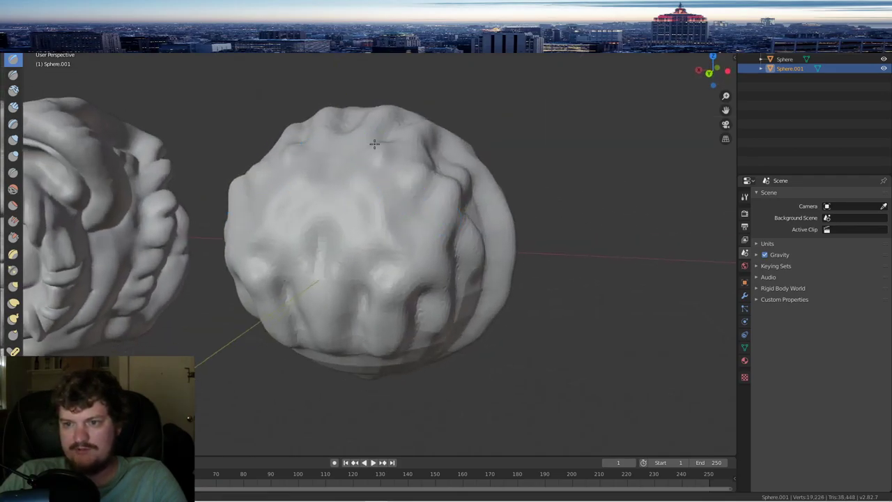
# - Shape two raised eye-socket rims on the upper face and fill out the lower face with the Draw brush
pyautogui.moveTo(374, 144)
pyautogui.mouseDown()
pyautogui.moveTo(350, 150)
pyautogui.moveTo(390, 163)
pyautogui.moveTo(353, 149)
pyautogui.moveTo(369, 145)
pyautogui.moveTo(426, 202)
pyautogui.moveTo(418, 199)
pyautogui.moveTo(411, 261)
pyautogui.moveTo(382, 279)
pyautogui.moveTo(325, 276)
pyautogui.moveTo(345, 171)
pyautogui.moveTo(326, 245)
pyautogui.mouseUp()
pyautogui.moveTo(355, 227)
pyautogui.mouseDown(button='middle')
pyautogui.moveTo(346, 234)
pyautogui.moveTo(456, 197)
pyautogui.moveTo(434, 183)
pyautogui.mouseUp(button='middle')
pyautogui.moveTo(360, 172)
pyautogui.mouseDown()
pyautogui.moveTo(358, 234)
pyautogui.moveTo(387, 154)
pyautogui.mouseUp()
pyautogui.moveTo(385, 162); pyautogui.dragTo(360, 168, button='middle')
pyautogui.moveTo(364, 164)
pyautogui.mouseDown()
pyautogui.moveTo(428, 211)
pyautogui.moveTo(429, 238)
pyautogui.mouseUp()
pyautogui.moveTo(412, 189)
pyautogui.mouseDown()
pyautogui.moveTo(422, 241)
pyautogui.moveTo(365, 277)
pyautogui.mouseUp()
pyautogui.moveTo(406, 274)
pyautogui.mouseDown(button='middle')
pyautogui.moveTo(354, 251)
pyautogui.moveTo(400, 243)
pyautogui.moveTo(402, 212)
pyautogui.mouseUp(button='middle')
pyautogui.scroll(1, 400, 243)
pyautogui.scroll(-3, 390, 243)
pyautogui.scroll(-3, 366, 272)
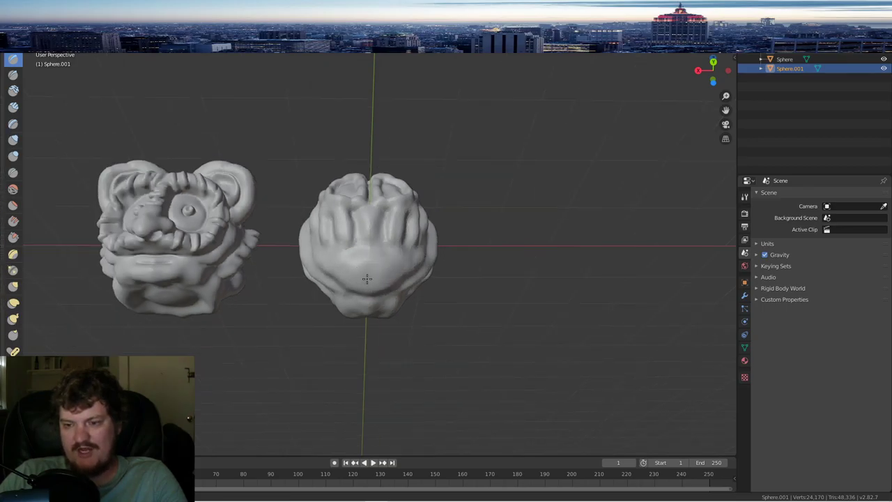
# - Build up a bulging muzzle on the lower face with mirrored Draw brush strokes
pyautogui.moveTo(374, 273); pyautogui.dragTo(330, 238, button='middle')
pyautogui.scroll(2, 330, 237)
pyautogui.moveTo(366, 303)
pyautogui.mouseDown()
pyautogui.moveTo(340, 282)
pyautogui.moveTo(341, 318)
pyautogui.mouseUp()
pyautogui.moveTo(333, 287); pyautogui.dragTo(354, 302)
pyautogui.moveTo(354, 301); pyautogui.dragTo(390, 271, button='middle')
pyautogui.moveTo(376, 279); pyautogui.dragTo(317, 321)
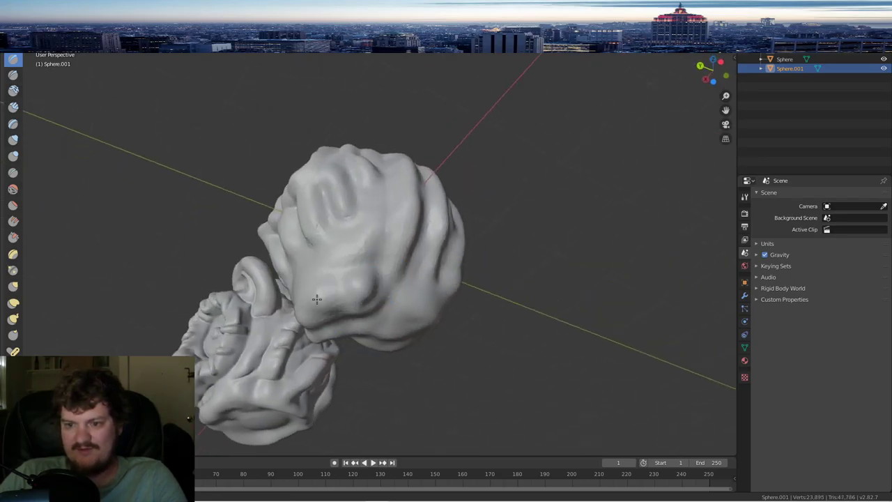
pyautogui.moveTo(317, 320)
pyautogui.mouseDown(button='middle')
pyautogui.moveTo(386, 281)
pyautogui.moveTo(362, 286)
pyautogui.mouseUp(button='middle')
pyautogui.scroll(2, 390, 262)
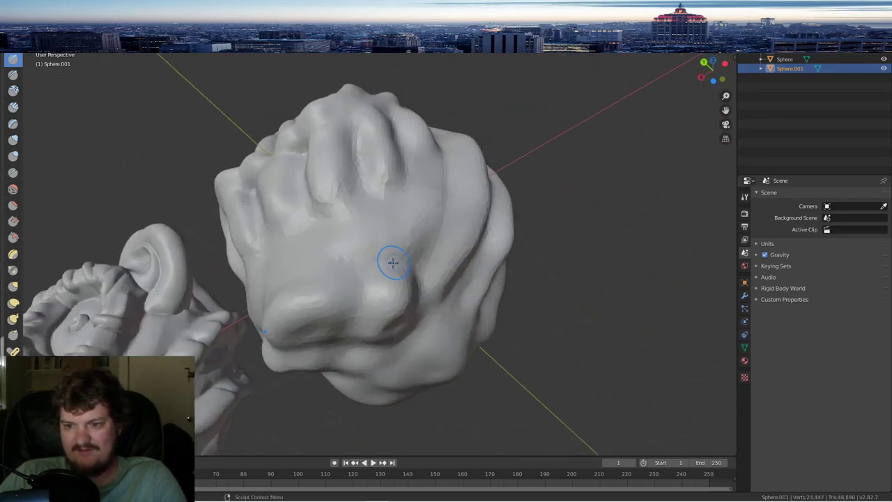
pyautogui.moveTo(306, 303)
pyautogui.mouseDown()
pyautogui.moveTo(294, 320)
pyautogui.moveTo(390, 280)
pyautogui.moveTo(396, 325)
pyautogui.moveTo(306, 354)
pyautogui.moveTo(341, 345)
pyautogui.mouseUp()
# - Even out the muzzle's bumps with the Smooth brush and check the face from the front
pyautogui.click(13, 189)
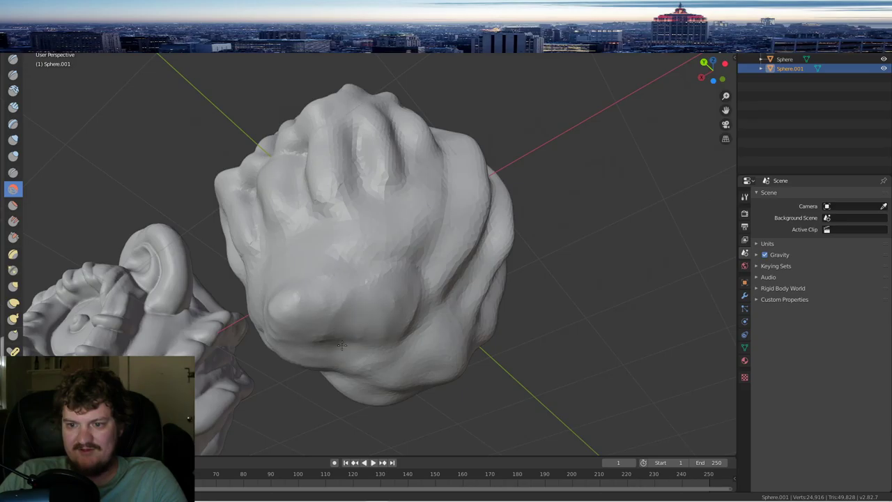
pyautogui.moveTo(376, 297)
pyautogui.mouseDown()
pyautogui.moveTo(335, 308)
pyautogui.moveTo(292, 339)
pyautogui.mouseUp()
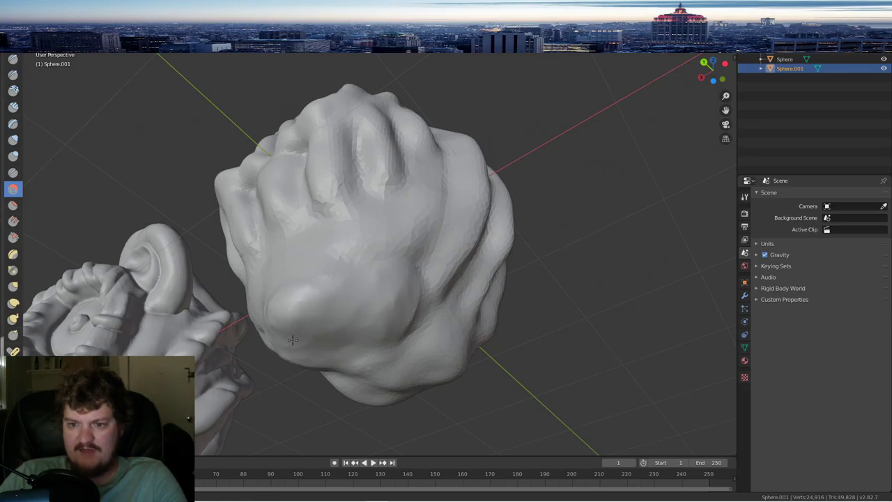
pyautogui.moveTo(346, 301); pyautogui.dragTo(332, 319)
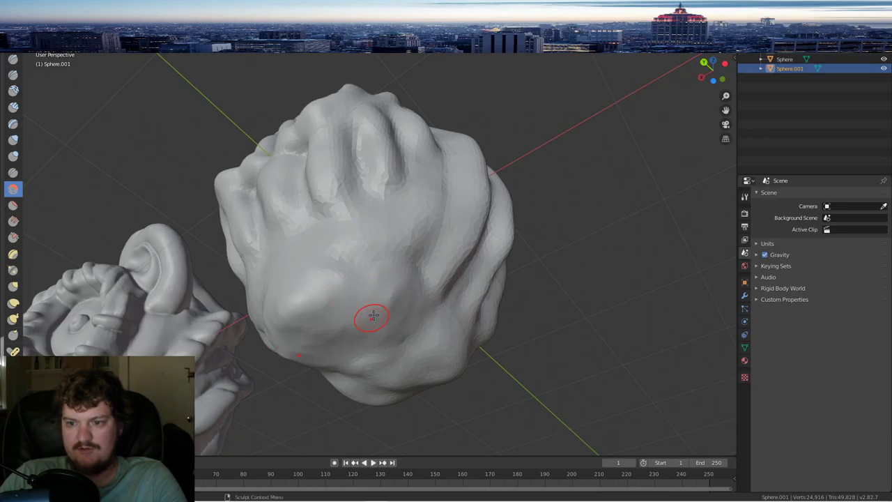
pyautogui.moveTo(412, 233)
pyautogui.mouseDown(button='middle')
pyautogui.moveTo(464, 322)
pyautogui.moveTo(428, 290)
pyautogui.moveTo(412, 332)
pyautogui.moveTo(412, 298)
pyautogui.mouseUp(button='middle')
pyautogui.scroll(-3, 427, 290)
pyautogui.scroll(2, 428, 291)
pyautogui.scroll(3, 411, 332)
pyautogui.scroll(-3, 413, 298)
pyautogui.scroll(2, 413, 298)
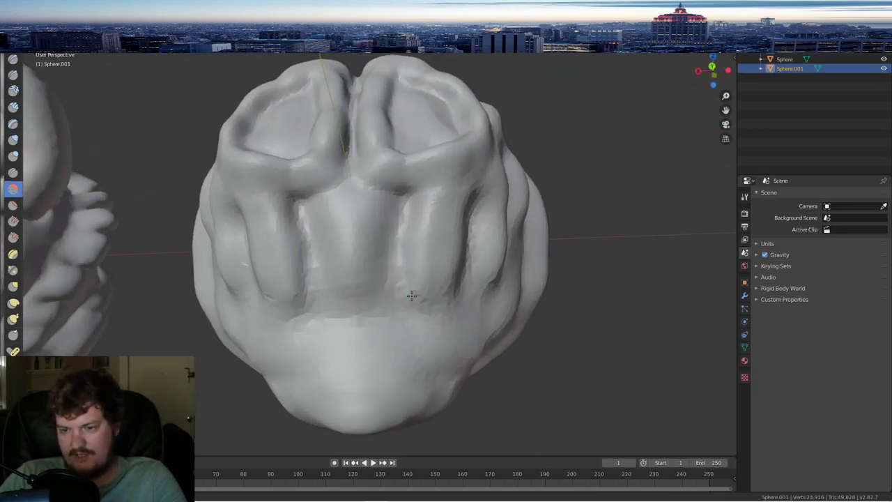
# - Return to the Draw brush and save the file
pyautogui.click(12, 60)
pyautogui.click(19, 16)
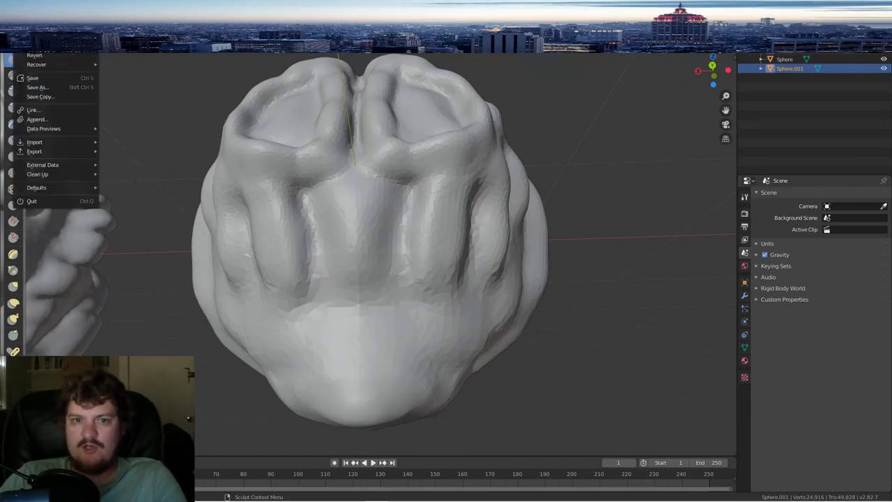
pyautogui.click(38, 80)
# - Raise a wide pair of lips across the muzzle with the Draw brush and undo the last strokes
pyautogui.moveTo(337, 327)
pyautogui.mouseDown()
pyautogui.moveTo(318, 325)
pyautogui.moveTo(403, 310)
pyautogui.moveTo(468, 326)
pyautogui.moveTo(392, 342)
pyautogui.moveTo(338, 342)
pyautogui.moveTo(325, 328)
pyautogui.mouseUp()
pyautogui.moveTo(325, 328); pyautogui.dragTo(346, 328, button='middle')
pyautogui.moveTo(346, 329)
pyautogui.mouseDown()
pyautogui.moveTo(393, 300)
pyautogui.moveTo(369, 294)
pyautogui.mouseUp()
pyautogui.moveTo(368, 295); pyautogui.dragTo(400, 303, button='middle')
pyautogui.hotkey('ctrl', 'z')
pyautogui.hotkey('ctrl', 'z')
pyautogui.hotkey('ctrl', 'z')
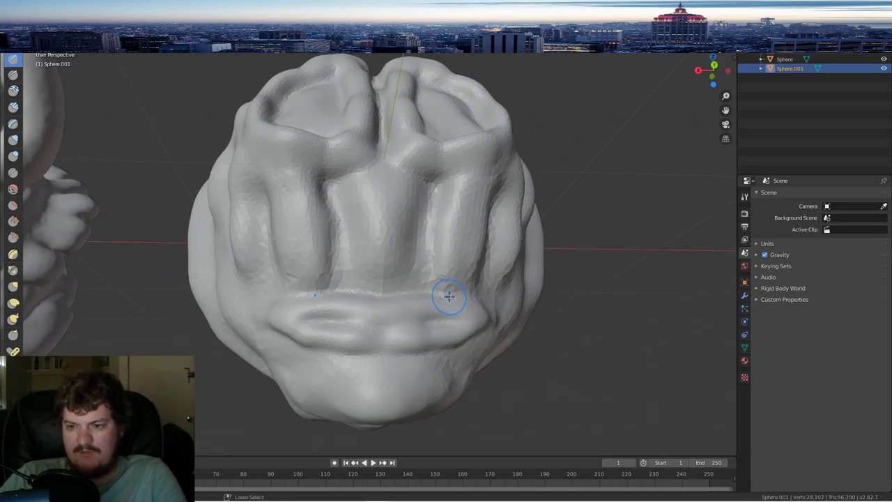
# - Thicken the upper and lower lips and extend their corners with the Draw brush
pyautogui.moveTo(364, 305)
pyautogui.mouseDown()
pyautogui.moveTo(390, 309)
pyautogui.moveTo(292, 308)
pyautogui.moveTo(391, 310)
pyautogui.moveTo(306, 311)
pyautogui.moveTo(266, 296)
pyautogui.mouseUp()
pyautogui.moveTo(320, 300)
pyautogui.mouseDown()
pyautogui.moveTo(255, 302)
pyautogui.moveTo(270, 333)
pyautogui.moveTo(309, 347)
pyautogui.moveTo(282, 311)
pyautogui.moveTo(339, 362)
pyautogui.moveTo(364, 364)
pyautogui.moveTo(398, 350)
pyautogui.moveTo(375, 350)
pyautogui.moveTo(453, 328)
pyautogui.moveTo(429, 319)
pyautogui.moveTo(331, 326)
pyautogui.moveTo(369, 325)
pyautogui.mouseUp()
pyautogui.moveTo(368, 324); pyautogui.dragTo(273, 281, button='middle')
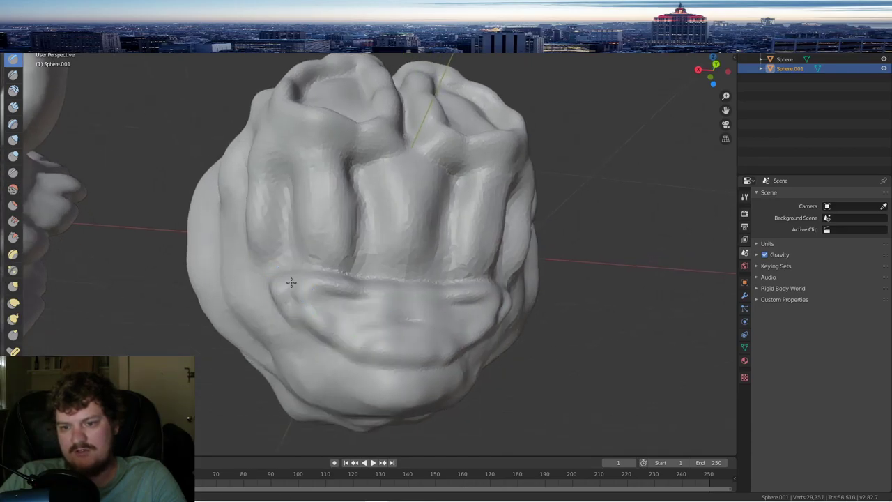
pyautogui.moveTo(291, 282)
pyautogui.mouseDown()
pyautogui.moveTo(342, 292)
pyautogui.moveTo(470, 293)
pyautogui.moveTo(325, 293)
pyautogui.moveTo(334, 298)
pyautogui.mouseUp()
pyautogui.moveTo(334, 298)
pyautogui.mouseDown(button='middle')
pyautogui.moveTo(271, 303)
pyautogui.moveTo(410, 314)
pyautogui.mouseUp(button='middle')
pyautogui.scroll(2, 410, 314)
pyautogui.scroll(-2, 410, 315)
pyautogui.scroll(1, 411, 314)
pyautogui.moveTo(370, 307); pyautogui.dragTo(352, 317)
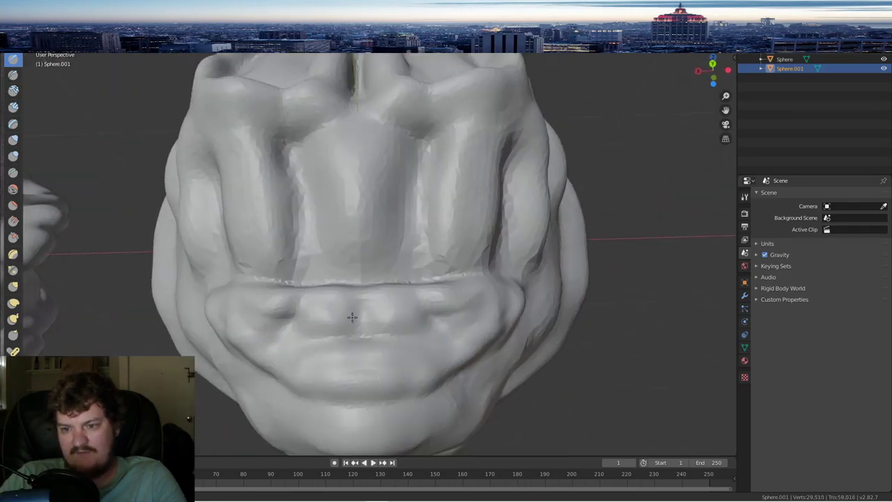
# - Carve a sharp mouth line between the lips, from corner to corner, with the Crease brush
pyautogui.hotkey('shift', 'c')
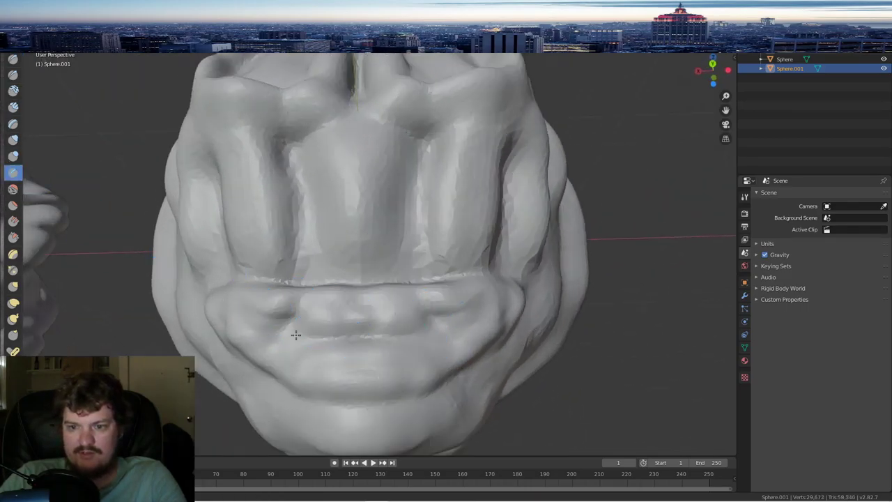
pyautogui.moveTo(281, 326)
pyautogui.mouseDown()
pyautogui.moveTo(243, 314)
pyautogui.moveTo(318, 340)
pyautogui.mouseUp()
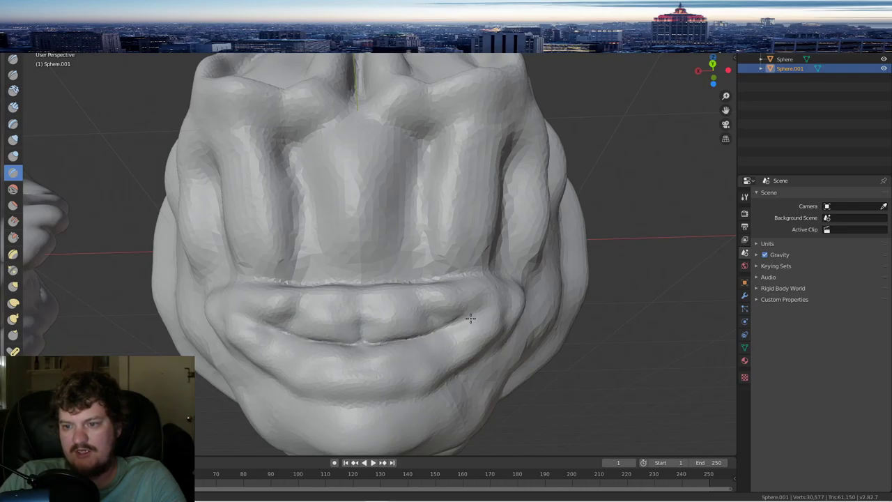
pyautogui.moveTo(470, 318); pyautogui.dragTo(352, 339)
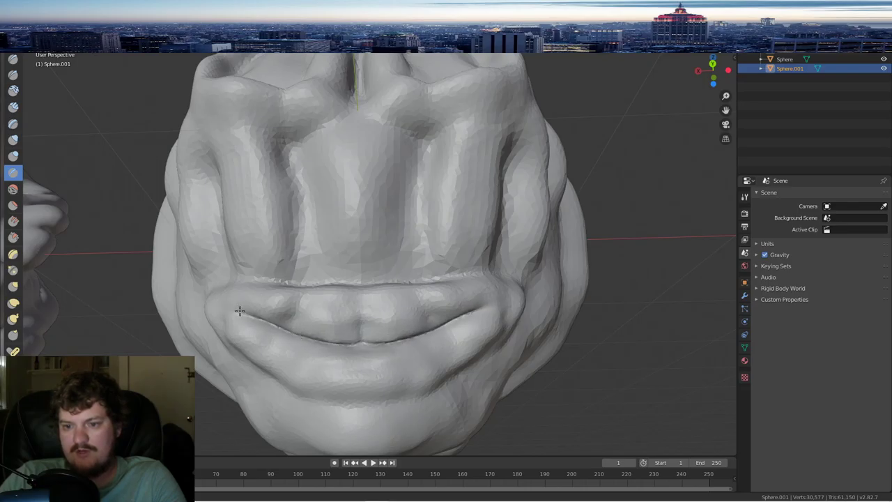
# - Crease the outer edge of the lips from the mouth corner along beneath the lower lip
pyautogui.moveTo(307, 333); pyautogui.dragTo(336, 329, button='middle')
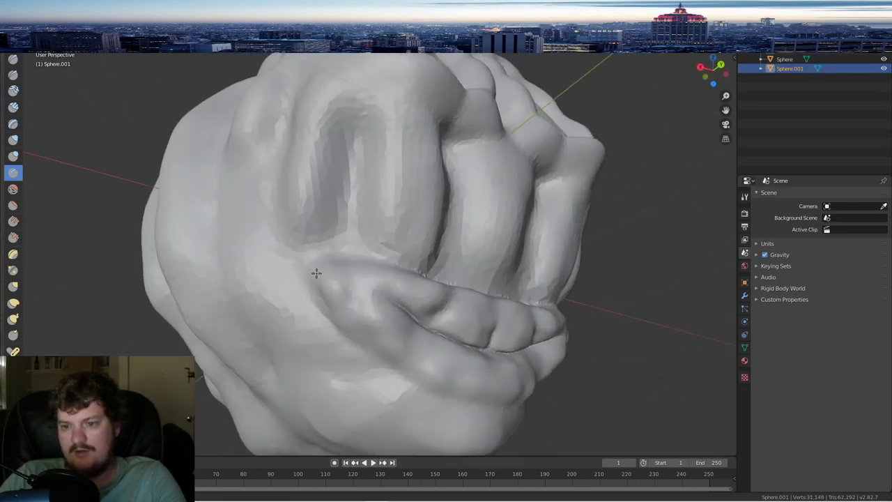
pyautogui.moveTo(316, 283); pyautogui.dragTo(325, 299)
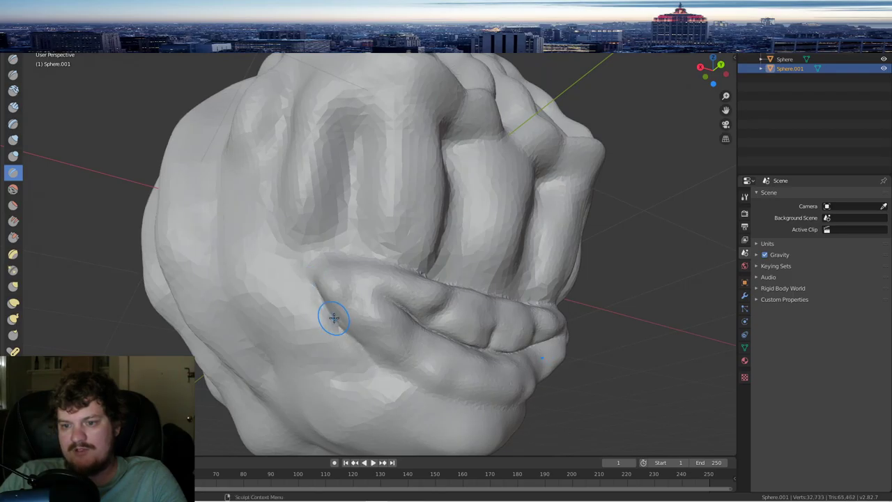
pyautogui.click(334, 318)
pyautogui.moveTo(335, 318); pyautogui.dragTo(377, 361, button='middle')
pyautogui.moveTo(381, 355); pyautogui.dragTo(397, 360)
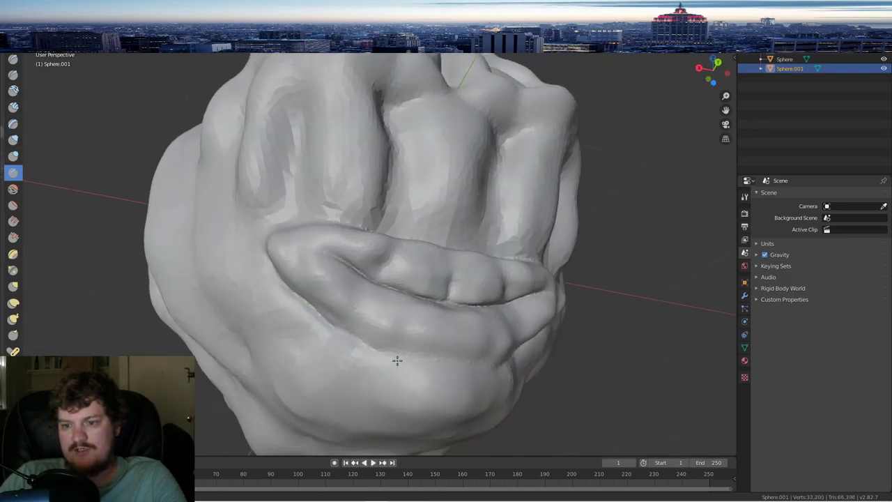
pyautogui.moveTo(330, 326); pyautogui.dragTo(340, 330)
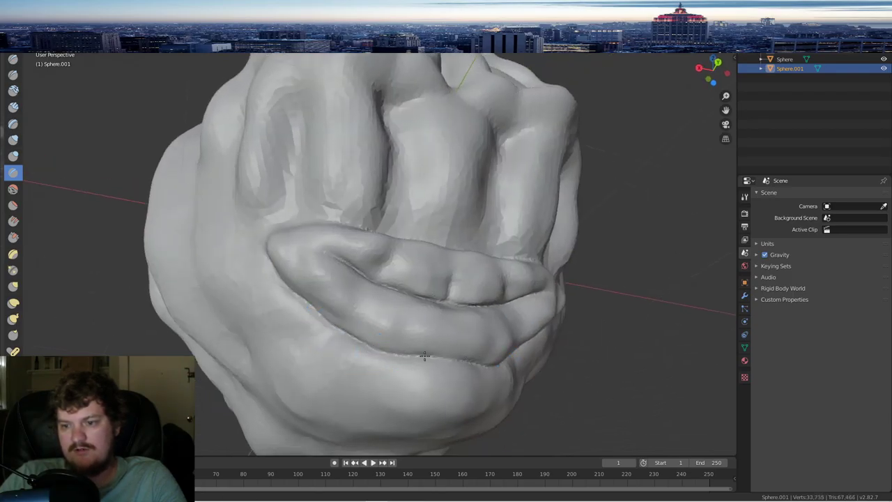
pyautogui.moveTo(425, 356); pyautogui.dragTo(480, 362)
# - Crease around the opposite mouth corner and along the upper edge of the upper lip
pyautogui.moveTo(490, 362)
pyautogui.mouseDown(button='middle')
pyautogui.moveTo(456, 369)
pyautogui.moveTo(420, 419)
pyautogui.mouseUp(button='middle')
pyautogui.moveTo(383, 440); pyautogui.dragTo(469, 341)
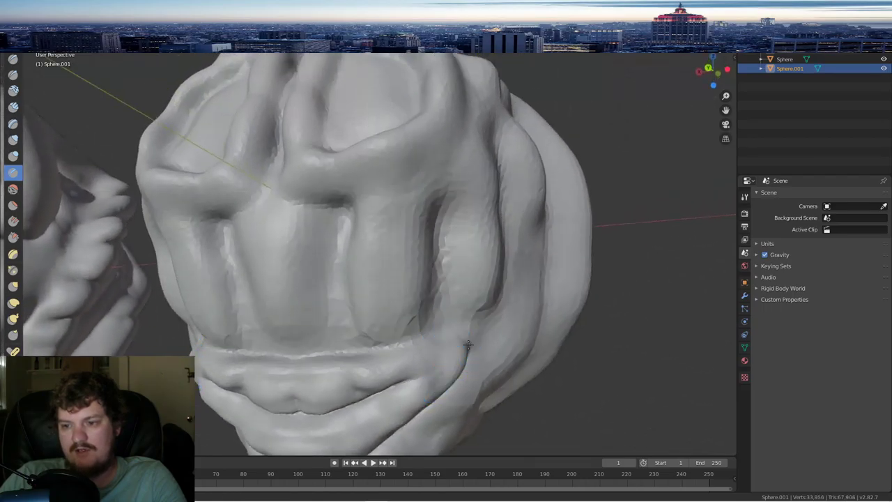
pyautogui.moveTo(376, 348)
pyautogui.mouseDown()
pyautogui.moveTo(307, 354)
pyautogui.moveTo(421, 341)
pyautogui.mouseUp()
pyautogui.moveTo(421, 341); pyautogui.dragTo(433, 328, button='middle')
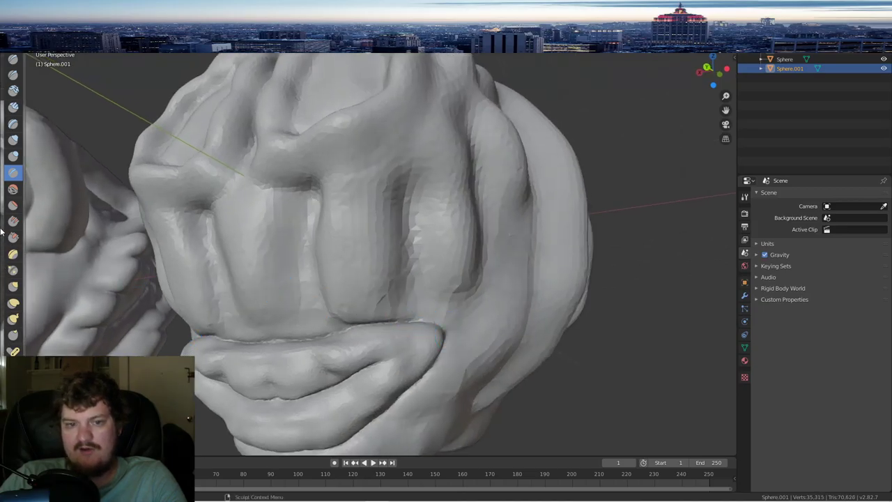
# - Crease the outline of the broad central muzzle ridge between the eyes and the upper lip with the Crease brush
pyautogui.press('s')
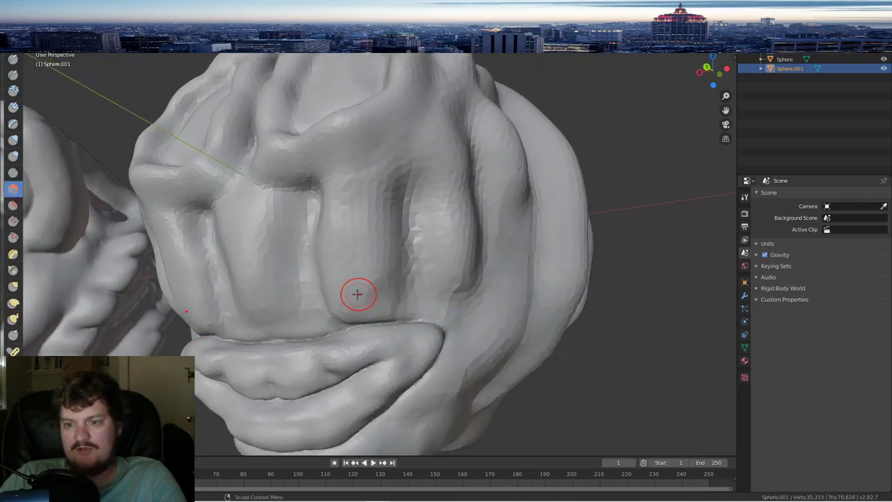
pyautogui.moveTo(338, 293); pyautogui.dragTo(363, 285, button='middle')
pyautogui.scroll(2, 364, 284)
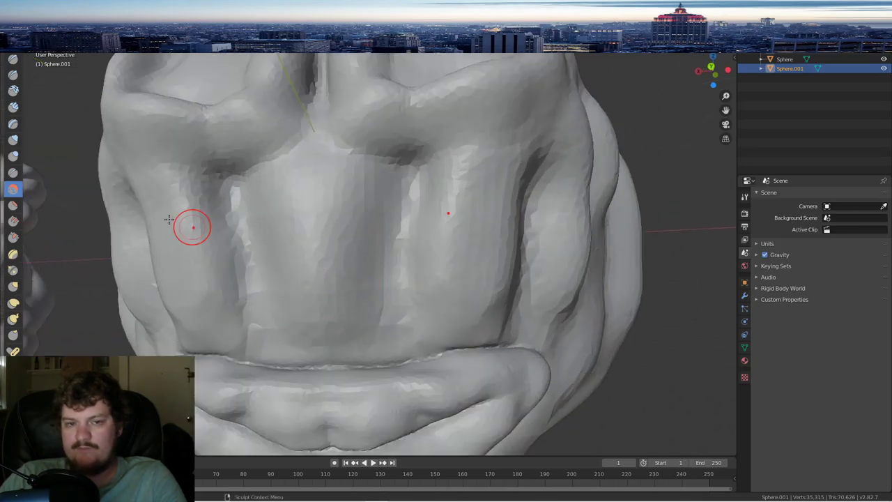
pyautogui.click(14, 59)
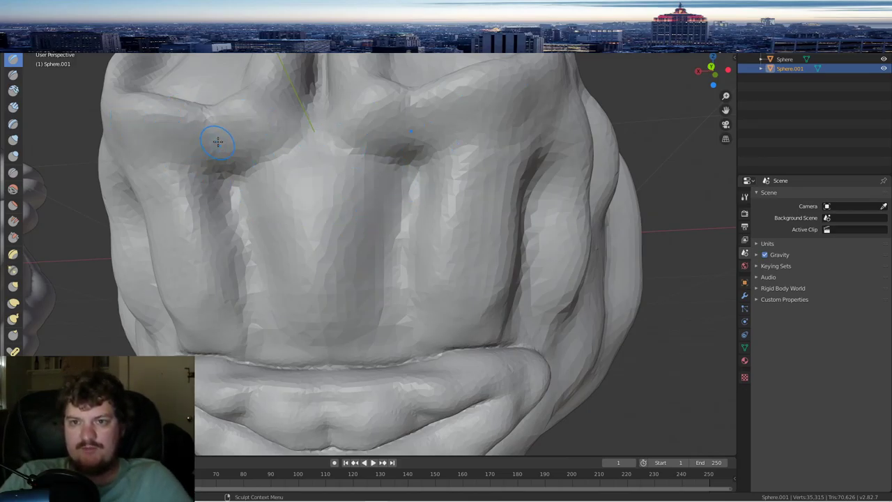
pyautogui.scroll(-4, 382, 167)
pyautogui.scroll(3, 391, 169)
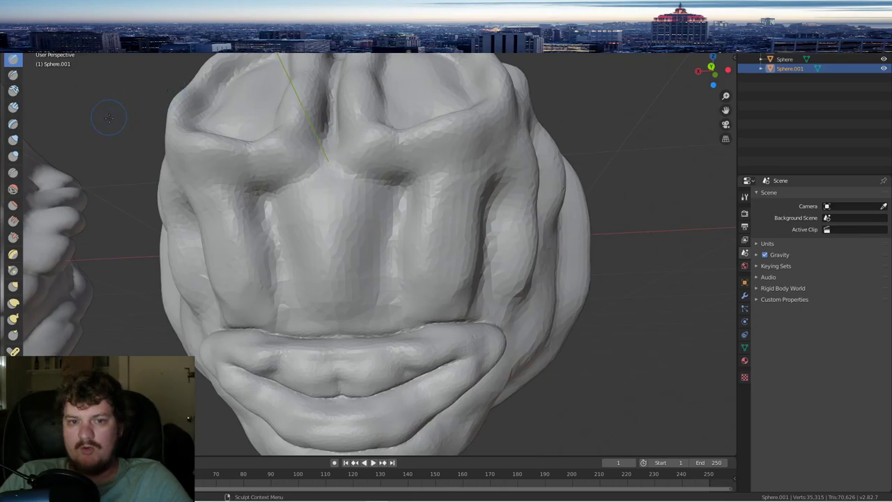
pyautogui.click(12, 175)
pyautogui.moveTo(391, 182)
pyautogui.mouseDown()
pyautogui.moveTo(373, 300)
pyautogui.moveTo(311, 321)
pyautogui.mouseUp()
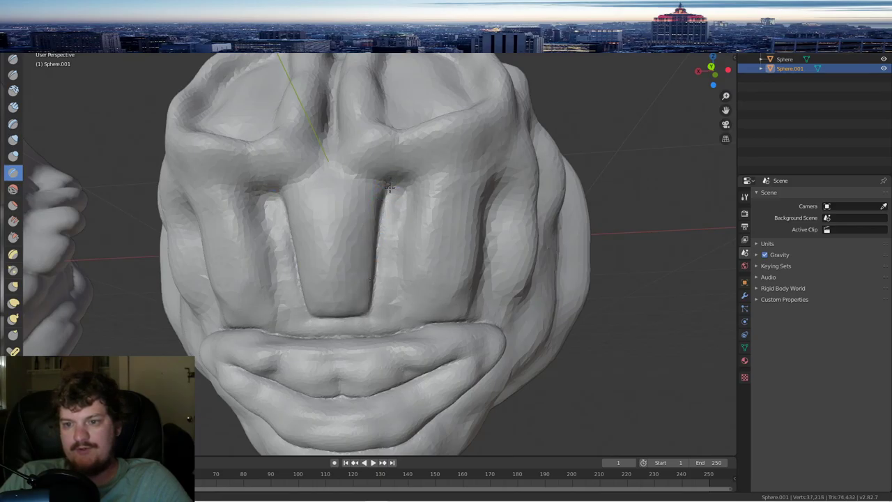
# - Crease around the rounded ends and sides of the vertical cheek folds beside the muzzle
pyautogui.moveTo(385, 185)
pyautogui.mouseDown()
pyautogui.moveTo(404, 181)
pyautogui.moveTo(395, 290)
pyautogui.moveTo(472, 299)
pyautogui.moveTo(479, 235)
pyautogui.moveTo(481, 279)
pyautogui.mouseUp()
pyautogui.moveTo(480, 271); pyautogui.dragTo(404, 279, button='middle')
pyautogui.moveTo(391, 268); pyautogui.dragTo(384, 307)
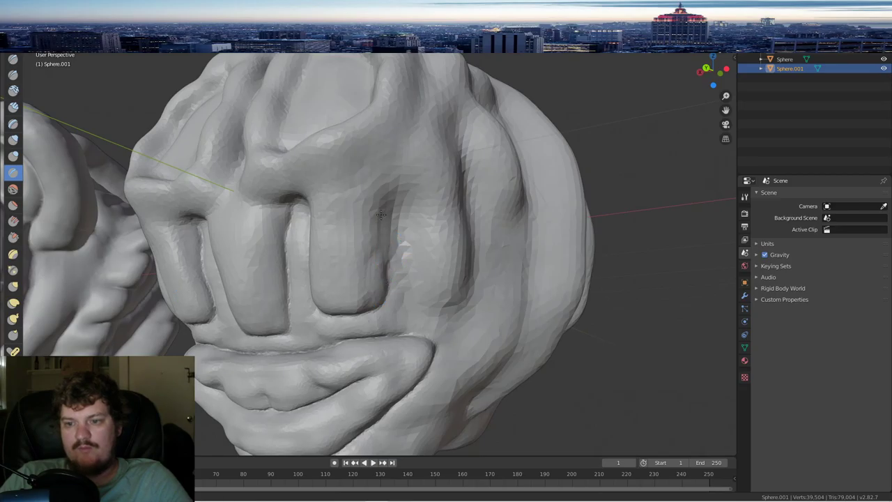
pyautogui.moveTo(381, 214); pyautogui.dragTo(386, 268)
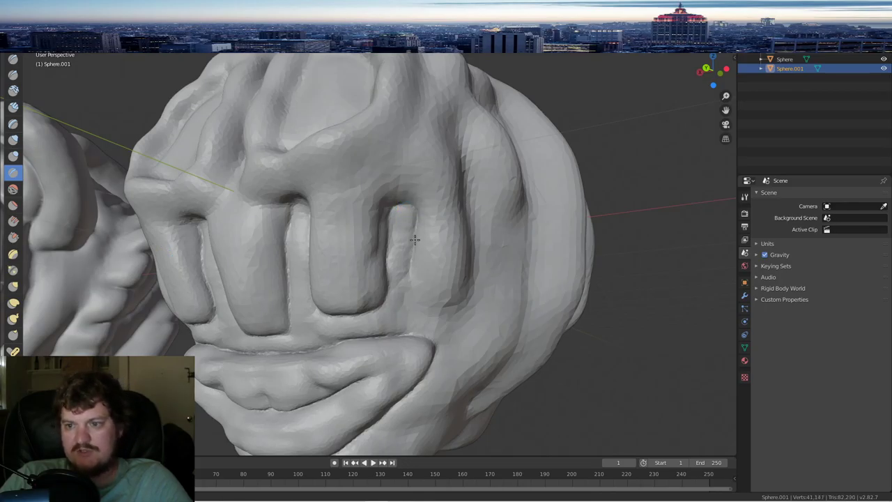
pyautogui.moveTo(415, 239); pyautogui.dragTo(412, 268)
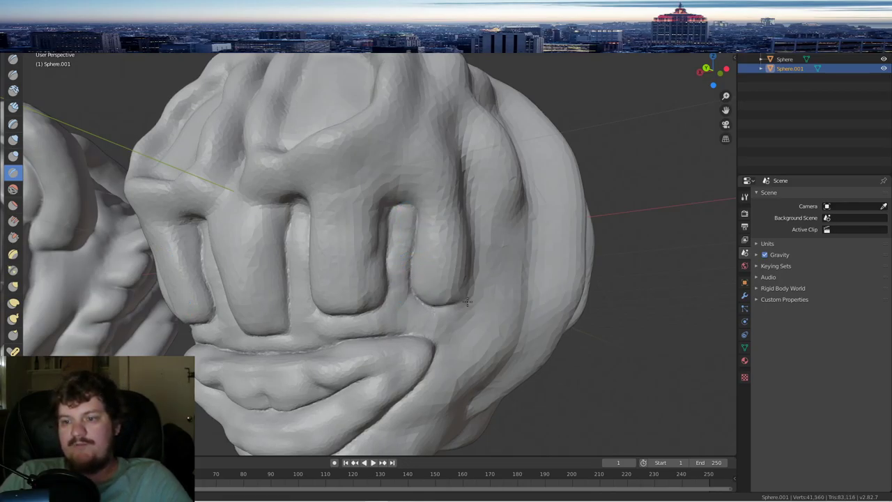
# - Outline the drooping folds on the side of the face behind the cheek with sharp creases
pyautogui.moveTo(444, 304); pyautogui.dragTo(386, 315, button='middle')
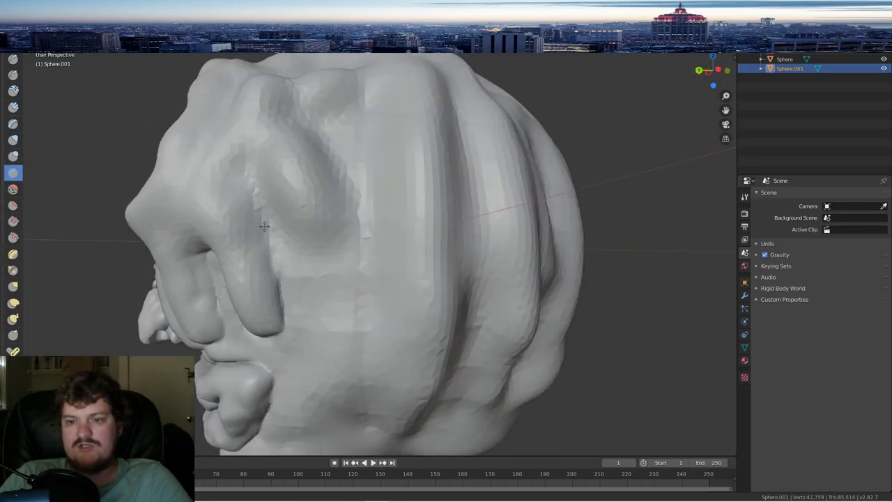
pyautogui.moveTo(274, 272)
pyautogui.mouseDown()
pyautogui.moveTo(255, 195)
pyautogui.moveTo(275, 208)
pyautogui.mouseUp()
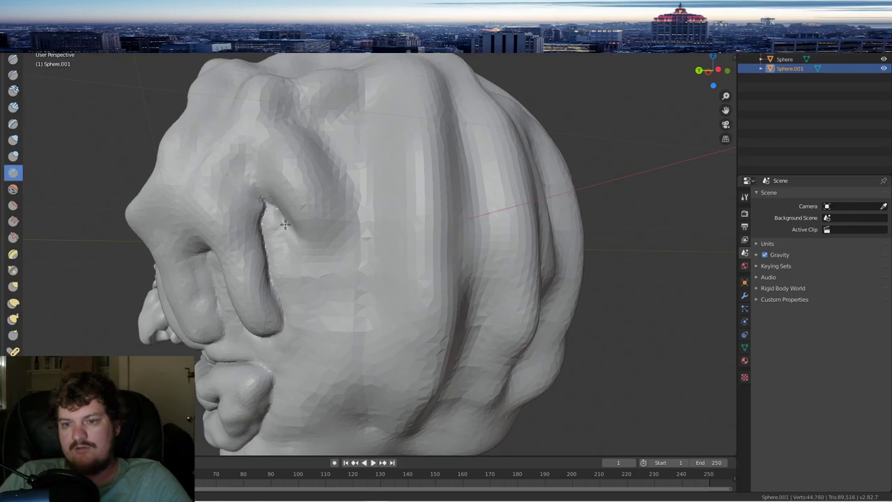
pyautogui.moveTo(284, 224); pyautogui.dragTo(264, 195)
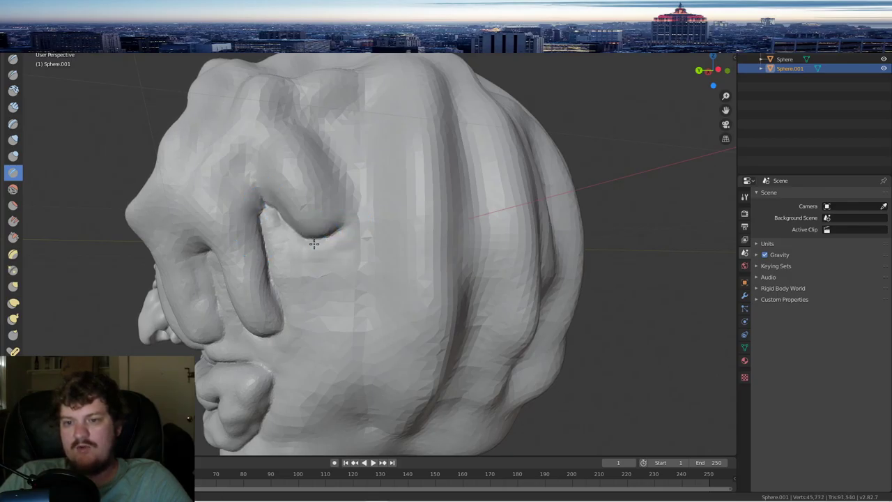
pyautogui.moveTo(314, 243); pyautogui.dragTo(357, 201)
pyautogui.moveTo(358, 200); pyautogui.dragTo(314, 238, button='middle')
pyautogui.moveTo(295, 296)
pyautogui.mouseDown()
pyautogui.moveTo(263, 194)
pyautogui.moveTo(270, 218)
pyautogui.mouseUp()
pyautogui.moveTo(297, 265)
pyautogui.mouseDown()
pyautogui.moveTo(262, 198)
pyautogui.moveTo(268, 216)
pyautogui.moveTo(282, 195)
pyautogui.moveTo(262, 191)
pyautogui.moveTo(305, 270)
pyautogui.mouseUp()
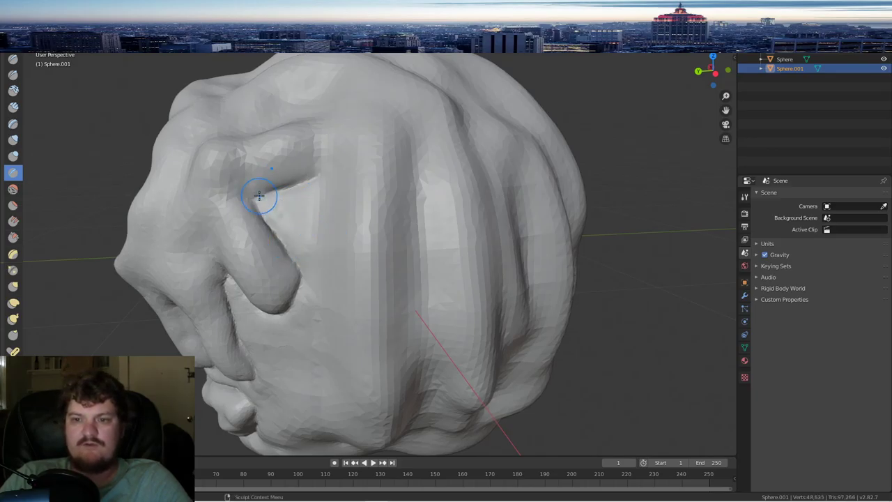
# - Crease around the almond-shaped hollow between the folds at the temple
pyautogui.moveTo(342, 174); pyautogui.dragTo(355, 197, button='middle')
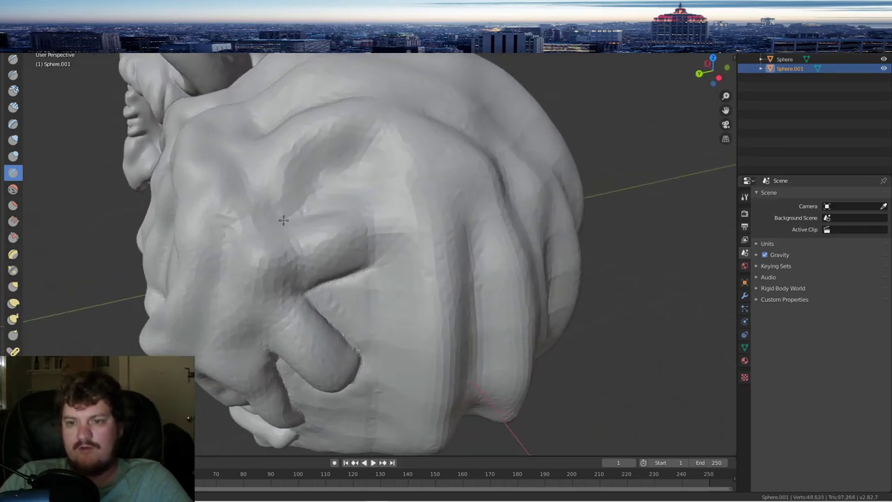
pyautogui.moveTo(283, 220); pyautogui.dragTo(358, 157)
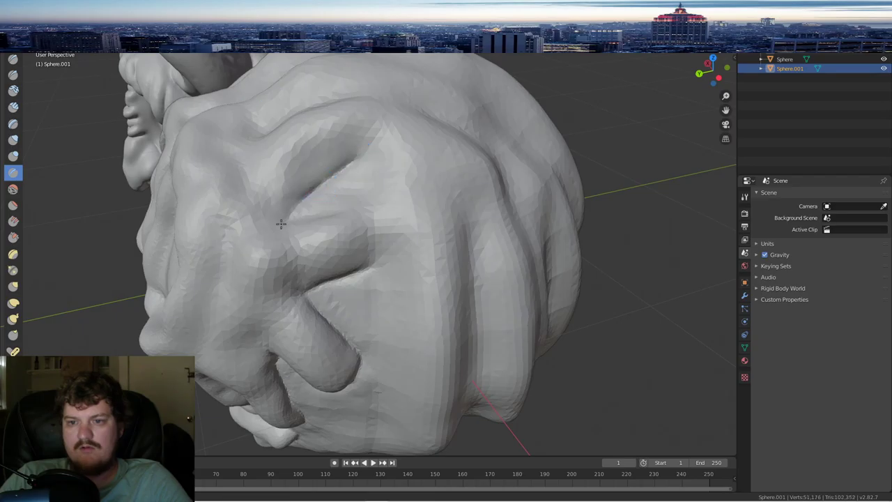
pyautogui.moveTo(336, 204)
pyautogui.mouseDown(button='middle')
pyautogui.moveTo(355, 254)
pyautogui.moveTo(377, 260)
pyautogui.mouseUp(button='middle')
pyautogui.click(372, 243)
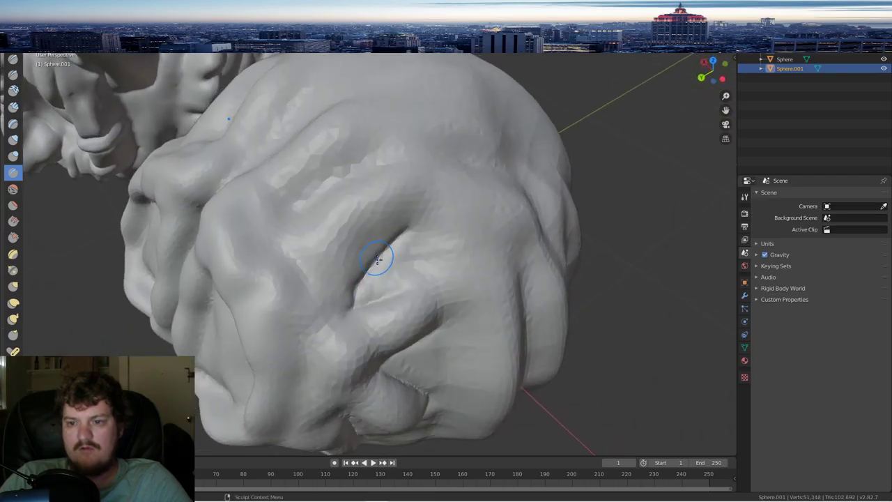
pyautogui.click(404, 295)
pyautogui.moveTo(456, 267)
pyautogui.mouseDown()
pyautogui.moveTo(472, 234)
pyautogui.moveTo(461, 235)
pyautogui.mouseUp()
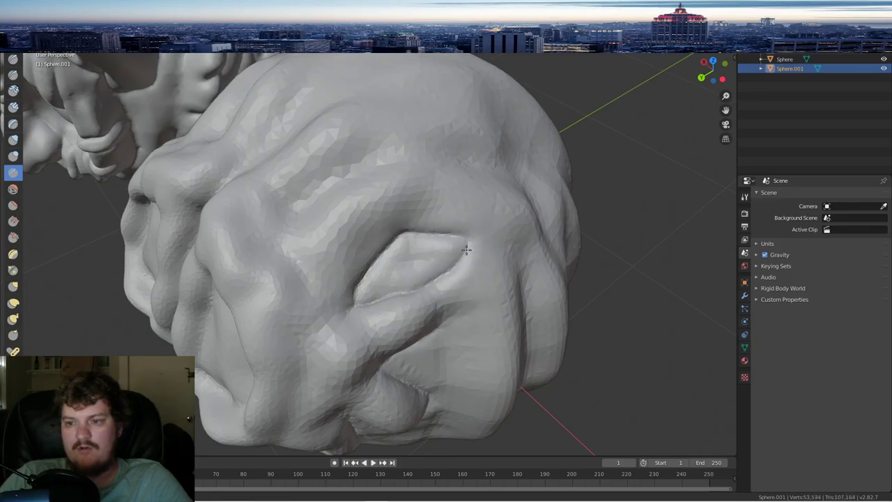
# - Crease the forehead furrows above the brows and extend them back along the temple folds
pyautogui.moveTo(433, 235); pyautogui.dragTo(132, 87, button='middle')
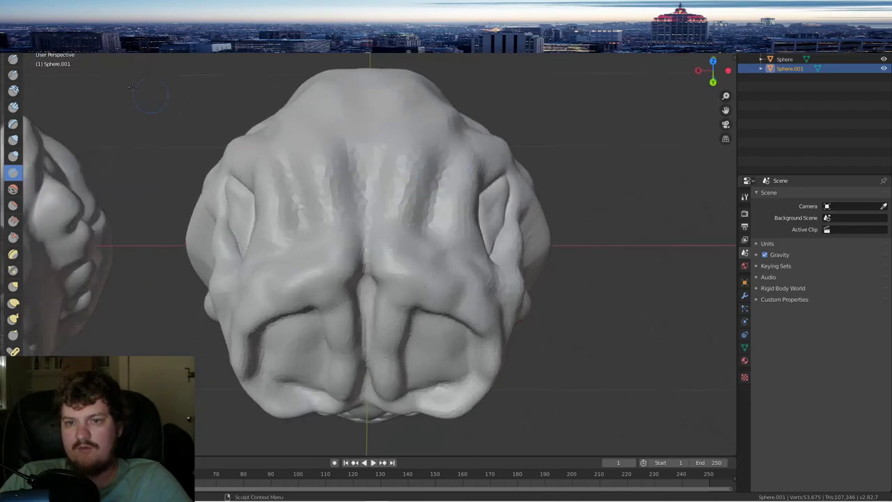
pyautogui.moveTo(425, 175); pyautogui.dragTo(373, 190, button='middle')
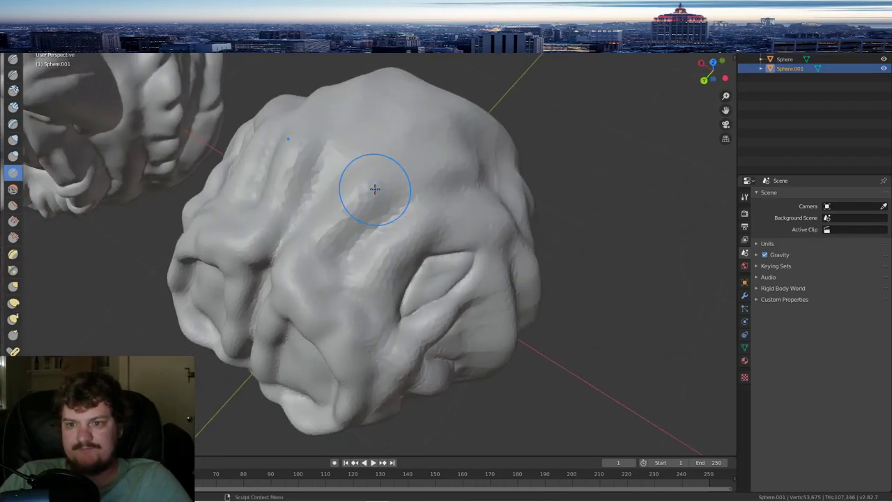
pyautogui.scroll(3, 373, 190)
pyautogui.moveTo(394, 204)
pyautogui.mouseDown()
pyautogui.moveTo(312, 261)
pyautogui.moveTo(470, 159)
pyautogui.moveTo(335, 247)
pyautogui.moveTo(324, 278)
pyautogui.moveTo(391, 257)
pyautogui.moveTo(463, 196)
pyautogui.mouseUp()
pyautogui.moveTo(464, 195); pyautogui.dragTo(408, 195, button='middle')
pyautogui.moveTo(318, 204); pyautogui.dragTo(393, 222)
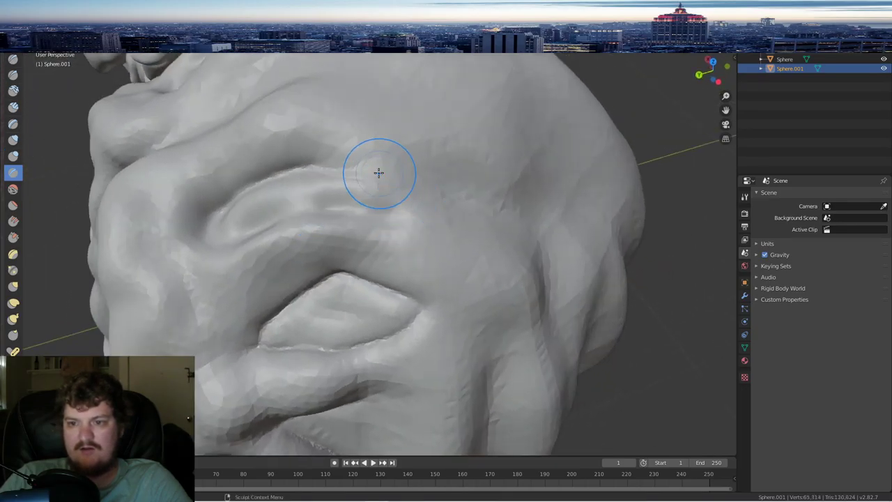
pyautogui.moveTo(378, 172); pyautogui.dragTo(493, 197)
pyautogui.moveTo(318, 167); pyautogui.dragTo(471, 180)
pyautogui.moveTo(471, 181); pyautogui.dragTo(411, 182, button='middle')
pyautogui.moveTo(349, 182)
pyautogui.mouseDown()
pyautogui.moveTo(380, 214)
pyautogui.moveTo(390, 249)
pyautogui.mouseUp()
pyautogui.moveTo(391, 249)
pyautogui.mouseDown(button='middle')
pyautogui.moveTo(318, 213)
pyautogui.moveTo(417, 220)
pyautogui.mouseUp(button='middle')
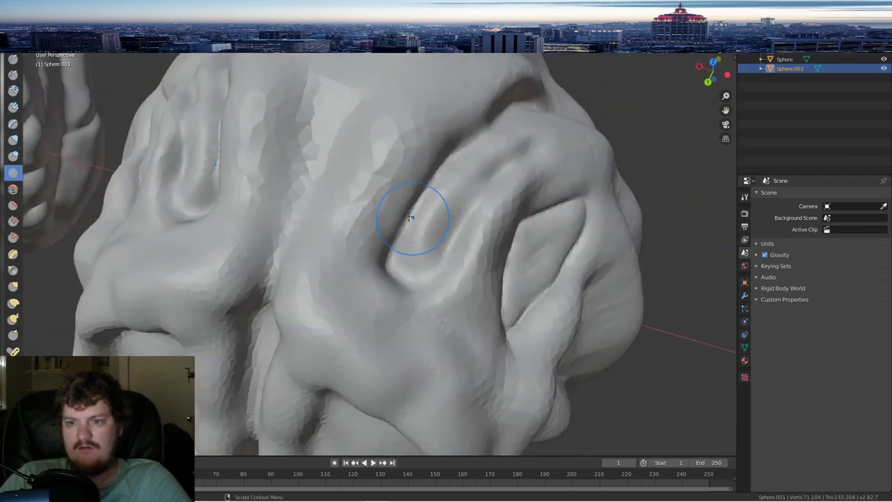
# - Crease the long grooves running over the crown from the forehead toward the back of the head
pyautogui.moveTo(303, 92)
pyautogui.mouseDown()
pyautogui.moveTo(262, 259)
pyautogui.moveTo(252, 265)
pyautogui.mouseUp()
pyautogui.moveTo(300, 169)
pyautogui.mouseDown(button='middle')
pyautogui.moveTo(362, 163)
pyautogui.moveTo(282, 187)
pyautogui.mouseUp(button='middle')
pyautogui.moveTo(339, 255)
pyautogui.mouseDown()
pyautogui.moveTo(330, 260)
pyautogui.moveTo(541, 181)
pyautogui.mouseUp()
pyautogui.moveTo(536, 179); pyautogui.dragTo(347, 175, button='middle')
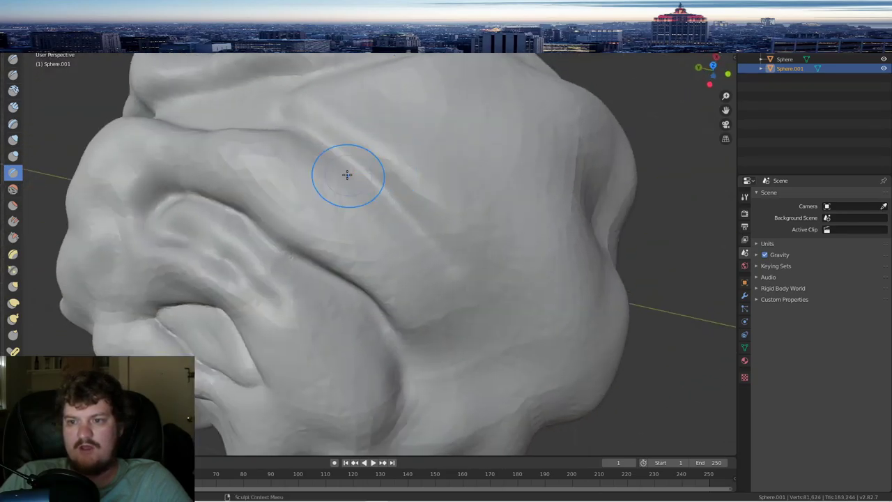
pyautogui.moveTo(344, 149); pyautogui.dragTo(464, 283)
pyautogui.moveTo(464, 283)
pyautogui.mouseDown(button='middle')
pyautogui.moveTo(400, 199)
pyautogui.moveTo(394, 110)
pyautogui.moveTo(429, 146)
pyautogui.mouseUp(button='middle')
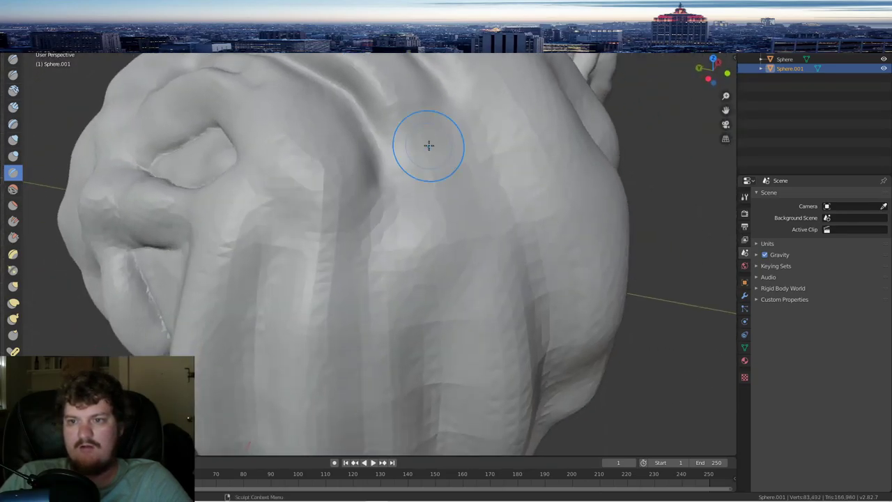
# - Continue the crown creases down through the vertical grooves on the side and back of the head
pyautogui.moveTo(439, 98)
pyautogui.mouseDown()
pyautogui.moveTo(454, 103)
pyautogui.moveTo(542, 333)
pyautogui.mouseUp()
pyautogui.moveTo(542, 330); pyautogui.dragTo(446, 221, button='middle')
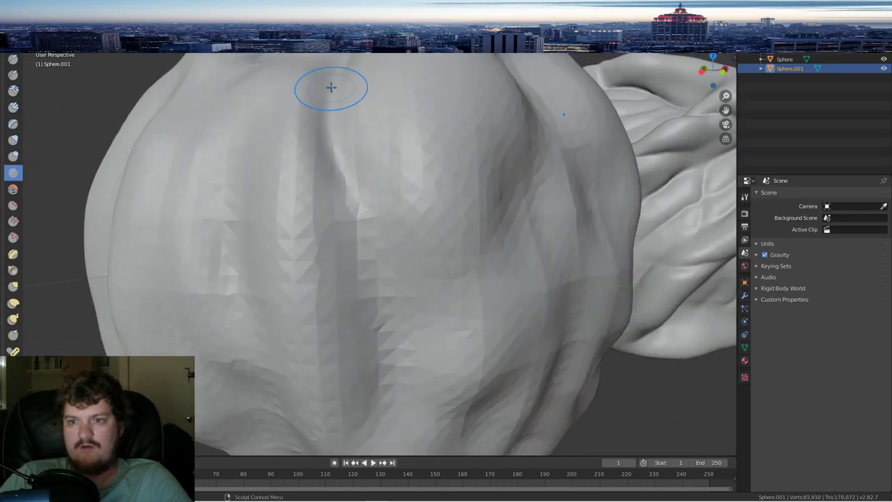
pyautogui.moveTo(331, 87); pyautogui.dragTo(342, 378)
pyautogui.moveTo(435, 199)
pyautogui.mouseDown(button='middle')
pyautogui.moveTo(441, 110)
pyautogui.moveTo(412, 112)
pyautogui.moveTo(418, 153)
pyautogui.moveTo(407, 123)
pyautogui.mouseUp(button='middle')
pyautogui.scroll(-4, 413, 111)
pyautogui.scroll(2, 418, 153)
pyautogui.scroll(2, 407, 123)
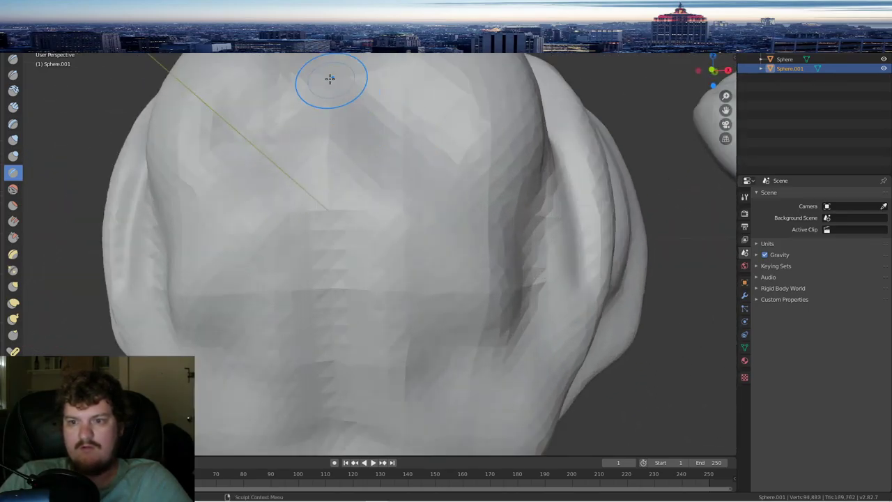
# - Crease the folds around the middle of the back of the head
pyautogui.moveTo(330, 81)
pyautogui.mouseDown()
pyautogui.moveTo(454, 256)
pyautogui.moveTo(457, 365)
pyautogui.mouseUp()
pyautogui.moveTo(457, 364); pyautogui.dragTo(484, 233, button='middle')
pyautogui.moveTo(258, 264); pyautogui.dragTo(295, 87)
pyautogui.moveTo(296, 87); pyautogui.dragTo(317, 369, button='middle')
pyautogui.moveTo(372, 79); pyautogui.dragTo(377, 71)
pyautogui.moveTo(377, 71)
pyautogui.mouseDown(button='middle')
pyautogui.moveTo(390, 218)
pyautogui.moveTo(375, 198)
pyautogui.mouseUp(button='middle')
pyautogui.scroll(-4, 384, 174)
pyautogui.scroll(2, 379, 199)
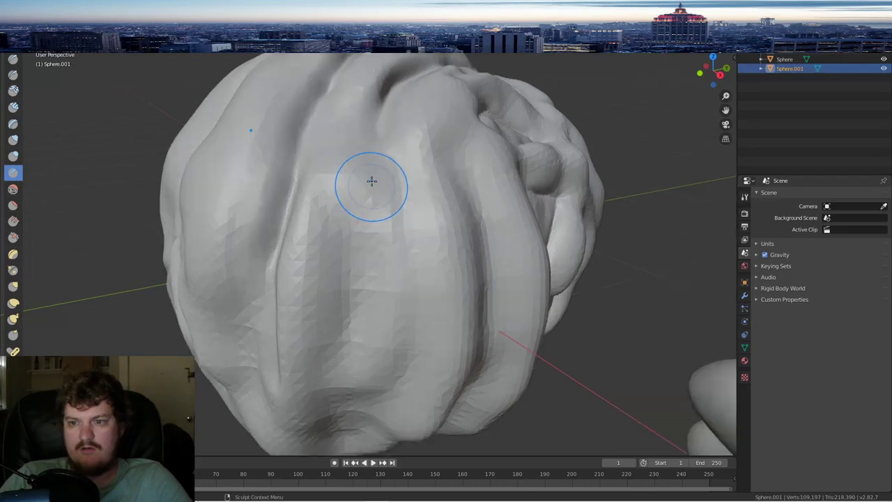
# - Crease the edges of the long vertical ridge between the side and back of the head
pyautogui.moveTo(376, 131)
pyautogui.mouseDown()
pyautogui.moveTo(414, 276)
pyautogui.moveTo(370, 409)
pyautogui.mouseUp()
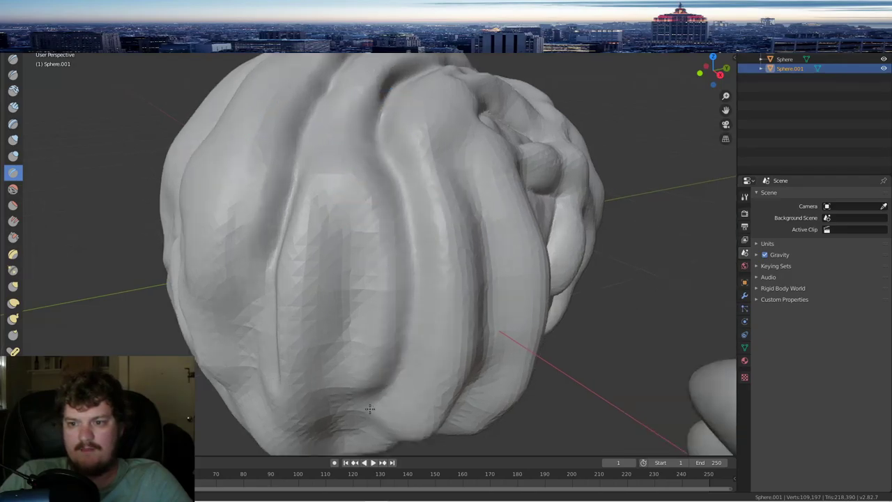
pyautogui.moveTo(350, 219); pyautogui.dragTo(333, 364)
pyautogui.moveTo(414, 133)
pyautogui.mouseDown(button='middle')
pyautogui.moveTo(348, 149)
pyautogui.moveTo(331, 125)
pyautogui.moveTo(255, 123)
pyautogui.mouseUp(button='middle')
pyautogui.scroll(-3, 369, 136)
pyautogui.scroll(3, 418, 148)
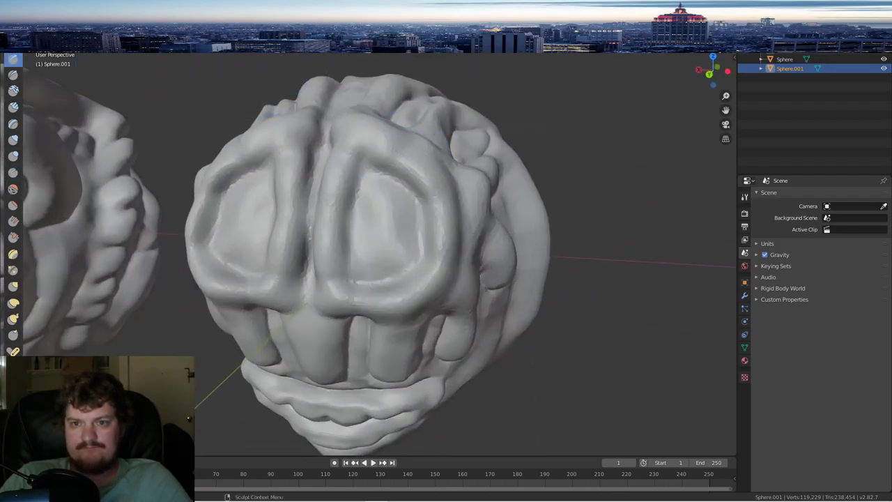
# - Crease around the inner rims of the eye sockets to separate the eyeballs from the surrounding ridges
pyautogui.scroll(4, 432, 146)
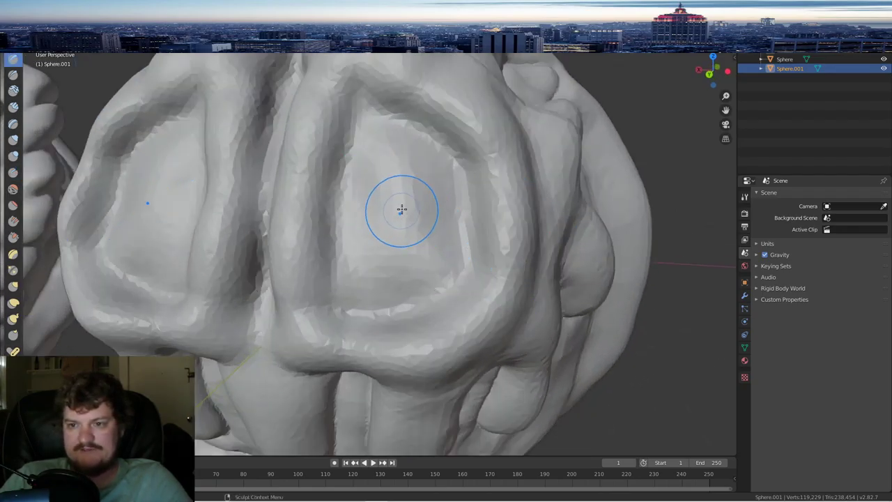
pyautogui.click(14, 172)
pyautogui.moveTo(376, 91)
pyautogui.mouseDown()
pyautogui.moveTo(331, 157)
pyautogui.moveTo(324, 264)
pyautogui.moveTo(356, 319)
pyautogui.moveTo(462, 278)
pyautogui.moveTo(474, 171)
pyautogui.moveTo(369, 101)
pyautogui.moveTo(447, 158)
pyautogui.mouseUp()
pyautogui.moveTo(447, 158)
pyautogui.mouseDown(button='middle')
pyautogui.moveTo(418, 183)
pyautogui.moveTo(434, 167)
pyautogui.mouseUp(button='middle')
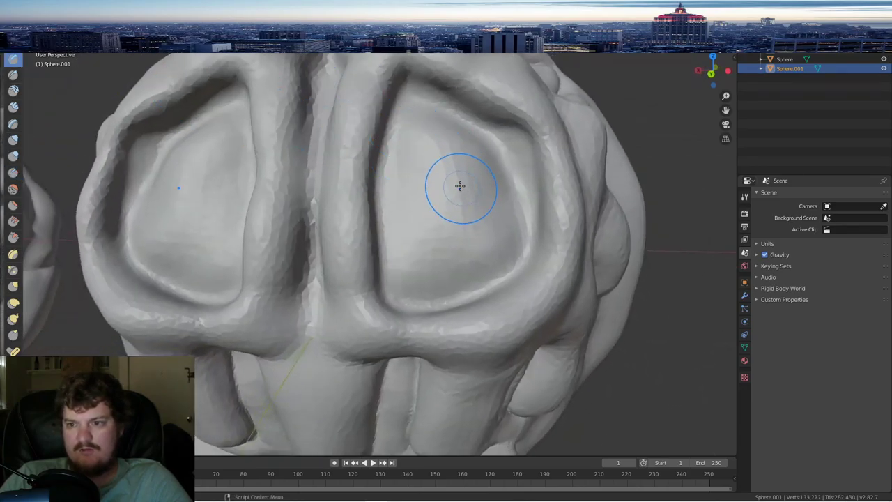
# - Raise a small round pupil bump in each eye with the Draw brush and crease around its base
pyautogui.moveTo(457, 185)
pyautogui.mouseDown()
pyautogui.moveTo(442, 183)
pyautogui.moveTo(418, 209)
pyautogui.moveTo(446, 230)
pyautogui.moveTo(469, 164)
pyautogui.moveTo(425, 188)
pyautogui.mouseUp()
pyautogui.click(14, 172)
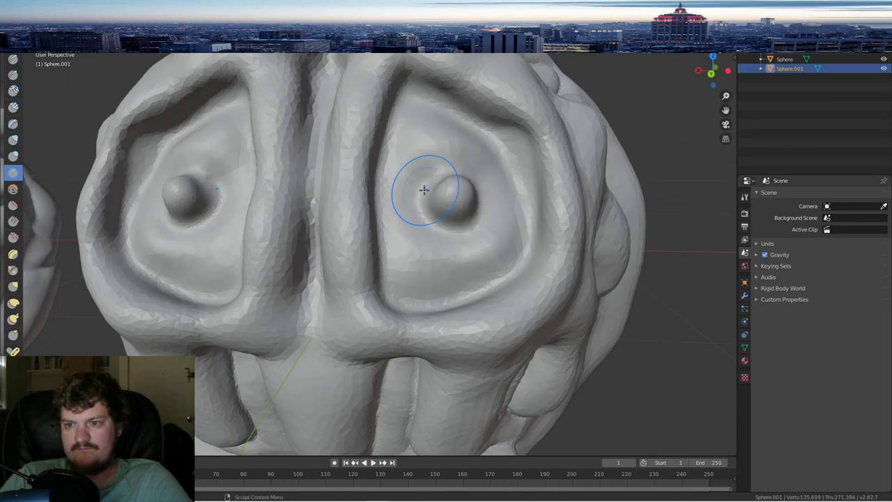
pyautogui.scroll(-3, 449, 232)
pyautogui.moveTo(452, 233); pyautogui.dragTo(450, 234, button='middle')
pyautogui.scroll(3, 450, 232)
# - Reshape the pupil bumps with the Flatten brush and switch back to the Crease brush
pyautogui.click(12, 204)
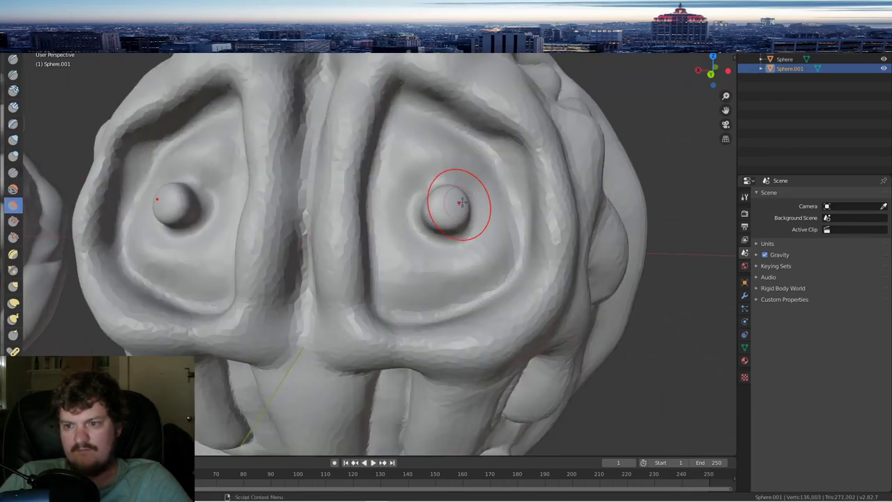
pyautogui.moveTo(461, 202)
pyautogui.mouseDown(button='middle')
pyautogui.moveTo(388, 203)
pyautogui.moveTo(438, 205)
pyautogui.mouseUp(button='middle')
pyautogui.scroll(3, 428, 200)
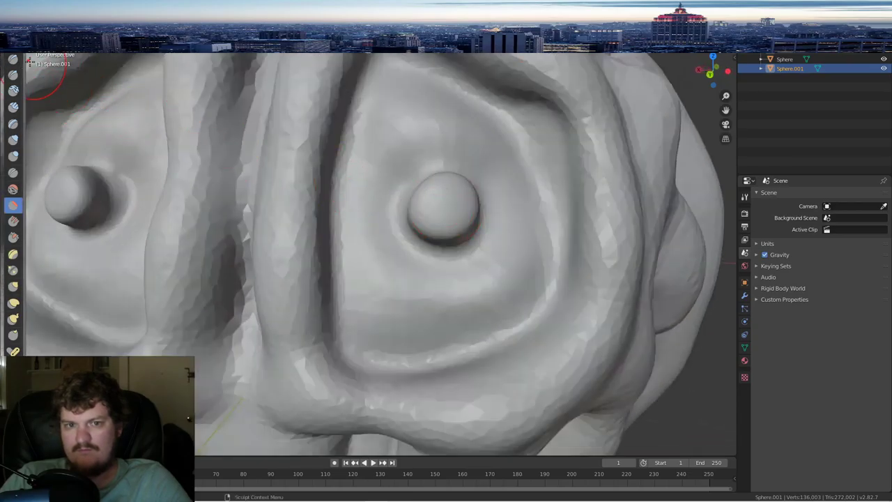
pyautogui.moveTo(441, 209)
pyautogui.mouseDown()
pyautogui.moveTo(439, 195)
pyautogui.moveTo(460, 205)
pyautogui.moveTo(445, 199)
pyautogui.moveTo(454, 193)
pyautogui.moveTo(443, 186)
pyautogui.moveTo(408, 191)
pyautogui.moveTo(430, 259)
pyautogui.moveTo(448, 163)
pyautogui.mouseUp()
pyautogui.click(14, 190)
pyautogui.click(13, 173)
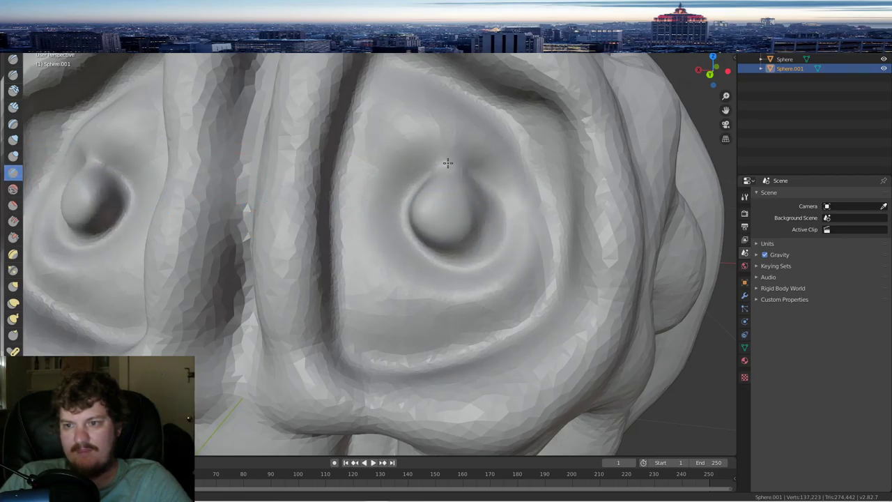
# - Crease the vertical grooves between the long ridges on the side of the head
pyautogui.scroll(-8, 288, 209)
pyautogui.moveTo(418, 229)
pyautogui.mouseDown(button='middle')
pyautogui.moveTo(357, 192)
pyautogui.moveTo(279, 199)
pyautogui.mouseUp(button='middle')
pyautogui.scroll(4, 318, 113)
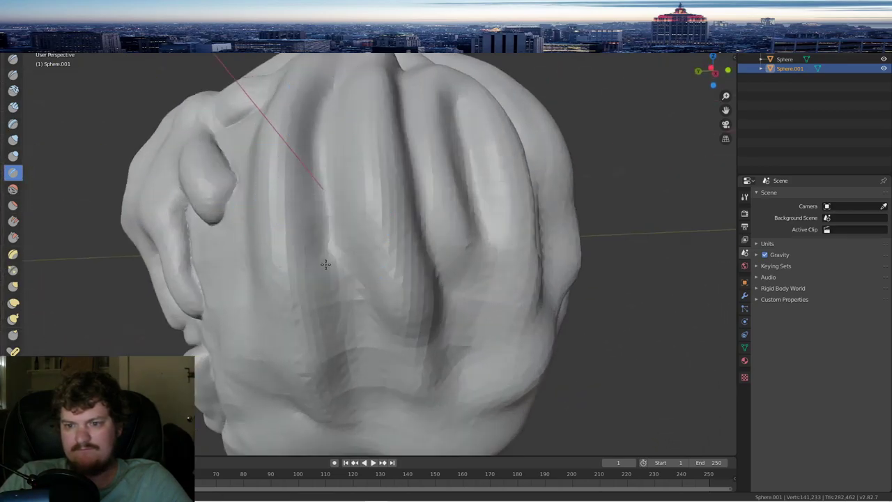
pyautogui.moveTo(325, 264)
pyautogui.mouseDown()
pyautogui.moveTo(366, 392)
pyautogui.moveTo(374, 319)
pyautogui.moveTo(328, 160)
pyautogui.moveTo(341, 101)
pyautogui.mouseUp()
pyautogui.moveTo(339, 111)
pyautogui.mouseDown(button='middle')
pyautogui.moveTo(360, 123)
pyautogui.moveTo(361, 79)
pyautogui.mouseUp(button='middle')
pyautogui.moveTo(354, 143)
pyautogui.mouseDown()
pyautogui.moveTo(350, 328)
pyautogui.moveTo(409, 328)
pyautogui.mouseUp()
pyautogui.moveTo(408, 328); pyautogui.dragTo(358, 307, button='middle')
# - Carry the creases from the side ridges around the lower back of the head
pyautogui.moveTo(357, 307); pyautogui.dragTo(334, 193)
pyautogui.moveTo(384, 123)
pyautogui.mouseDown()
pyautogui.moveTo(394, 360)
pyautogui.moveTo(403, 361)
pyautogui.mouseUp()
pyautogui.moveTo(403, 360)
pyautogui.mouseDown(button='middle')
pyautogui.moveTo(416, 291)
pyautogui.moveTo(356, 312)
pyautogui.mouseUp(button='middle')
pyautogui.moveTo(357, 312); pyautogui.dragTo(498, 276)
pyautogui.moveTo(498, 277); pyautogui.dragTo(557, 279, button='middle')
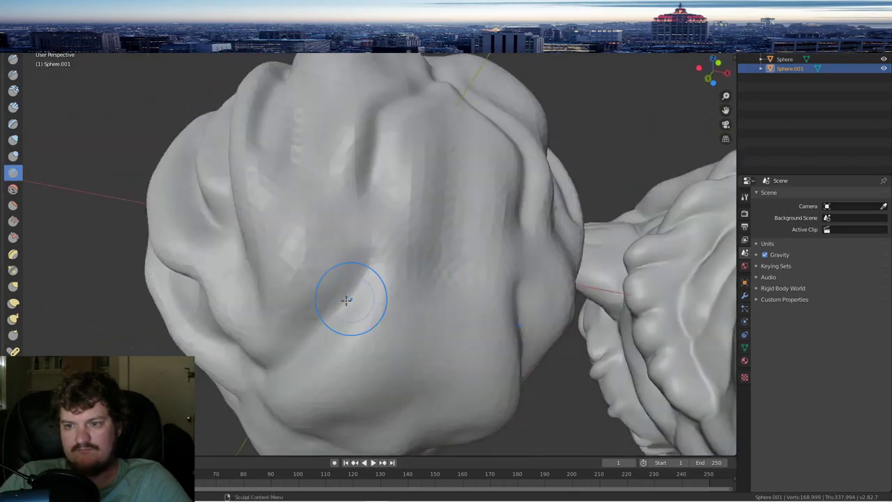
# - Crease long vertical grooves down the back of the second head and switch to the Smooth brush
pyautogui.moveTo(346, 300); pyautogui.dragTo(369, 179)
pyautogui.moveTo(411, 277); pyautogui.dragTo(336, 447)
pyautogui.moveTo(434, 339)
pyautogui.mouseDown()
pyautogui.moveTo(451, 153)
pyautogui.moveTo(439, 108)
pyautogui.mouseUp()
pyautogui.moveTo(390, 223); pyautogui.dragTo(484, 175, button='middle')
pyautogui.scroll(-4, 484, 175)
pyautogui.moveTo(390, 199)
pyautogui.mouseDown(button='middle')
pyautogui.moveTo(486, 215)
pyautogui.moveTo(419, 205)
pyautogui.moveTo(379, 138)
pyautogui.moveTo(318, 133)
pyautogui.mouseUp(button='middle')
pyautogui.scroll(3, 486, 215)
pyautogui.scroll(-2, 420, 205)
pyautogui.scroll(2, 319, 133)
pyautogui.click(12, 188)
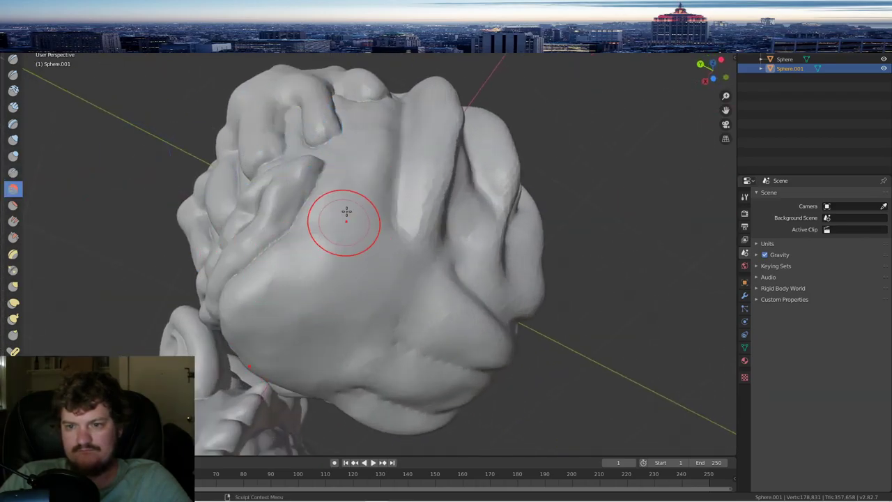
pyautogui.moveTo(372, 209); pyautogui.dragTo(392, 269, button='middle')
pyautogui.scroll(-5, 341, 225)
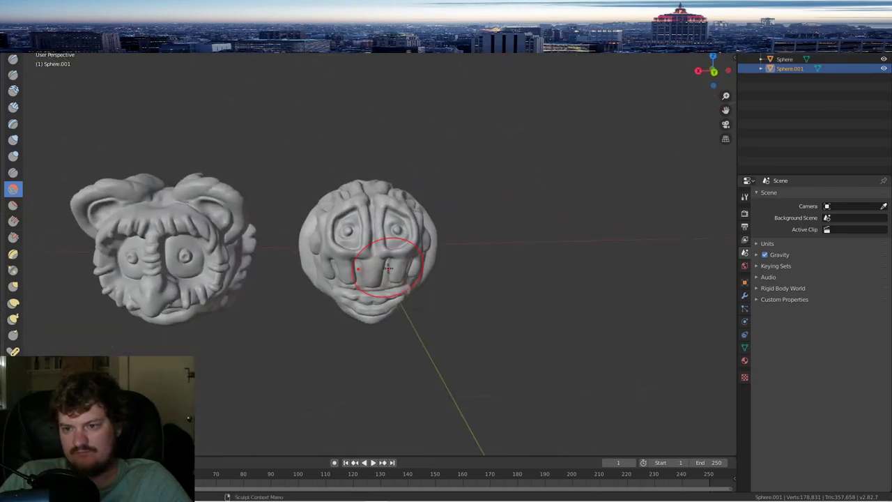
# - Return to Object Mode and move the second head along the X axis to the far side of the first head
pyautogui.scroll(2, 393, 267)
pyautogui.moveTo(527, 220)
pyautogui.mouseDown(button='middle')
pyautogui.moveTo(420, 218)
pyautogui.moveTo(530, 222)
pyautogui.mouseUp(button='middle')
pyautogui.moveTo(435, 226)
pyautogui.mouseDown(button='middle')
pyautogui.moveTo(481, 228)
pyautogui.moveTo(443, 226)
pyautogui.mouseUp(button='middle')
pyautogui.click(32, 42)
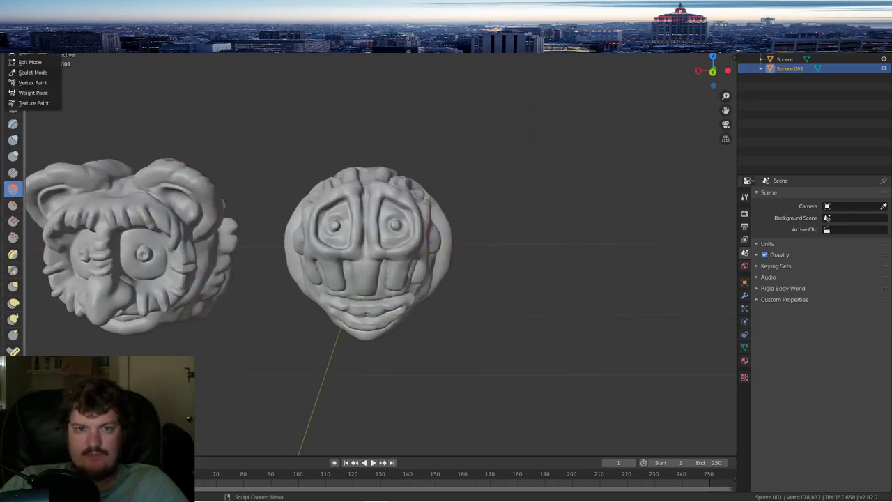
pyautogui.click(31, 52)
pyautogui.scroll(-4, 364, 274)
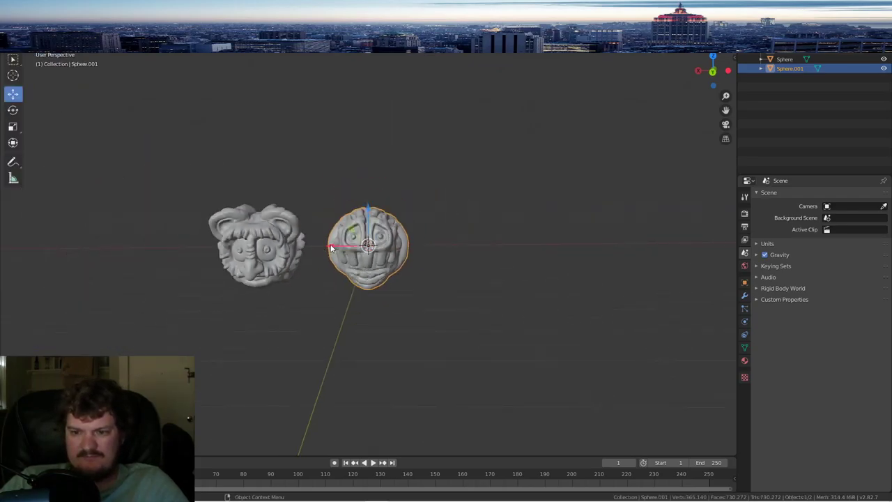
pyautogui.moveTo(331, 248); pyautogui.dragTo(124, 248)
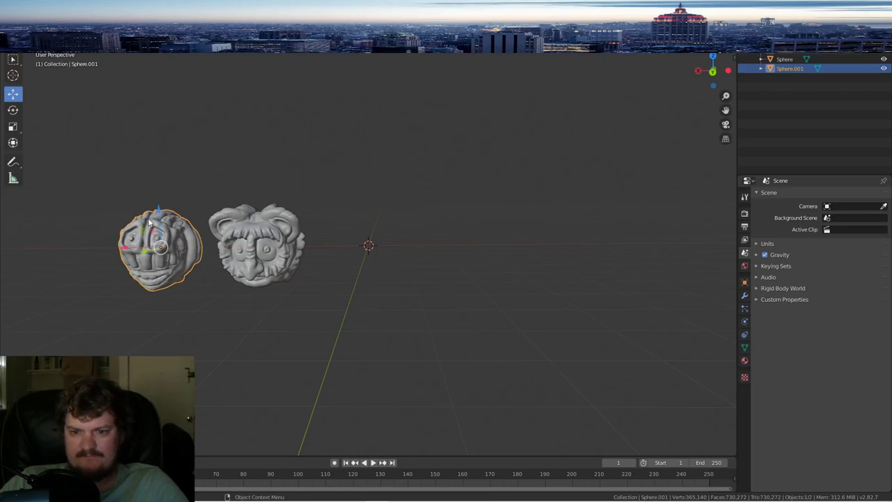
pyautogui.rightClick(150, 222)
pyautogui.moveTo(160, 223); pyautogui.dragTo(148, 250, button='middle')
pyautogui.moveTo(402, 243); pyautogui.dragTo(393, 249, button='middle')
pyautogui.click(251, 235)
pyautogui.click(157, 240)
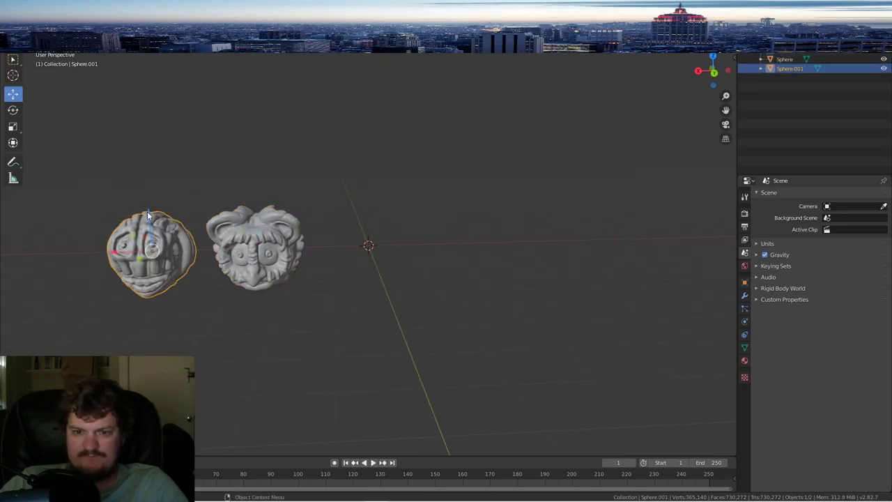
# - Add a new UV sphere at the world origin beside the two finished heads
pyautogui.click(427, 249)
pyautogui.hotkey('shift', 'a')
pyautogui.moveTo(388, 237)
pyautogui.click(433, 259)
pyautogui.scroll(6, 416, 211)
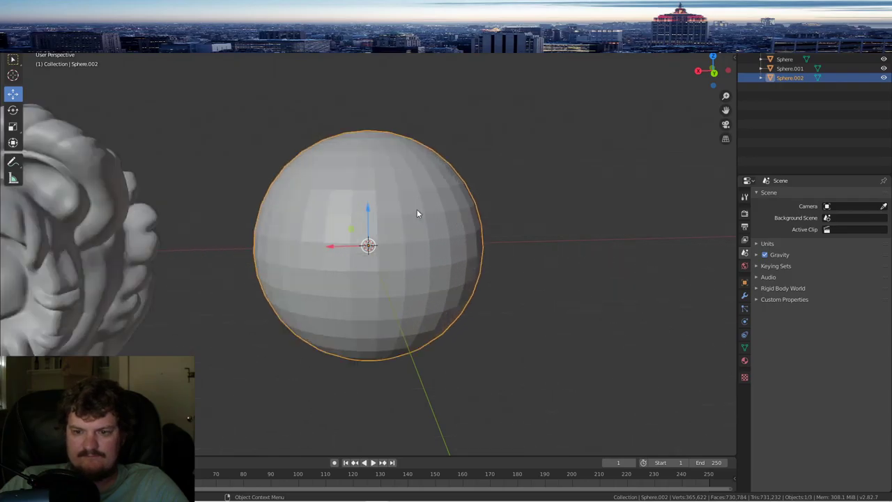
pyautogui.scroll(-5, 418, 213)
pyautogui.moveTo(418, 214)
pyautogui.mouseDown(button='middle')
pyautogui.moveTo(430, 193)
pyautogui.moveTo(434, 200)
pyautogui.moveTo(408, 205)
pyautogui.mouseUp(button='middle')
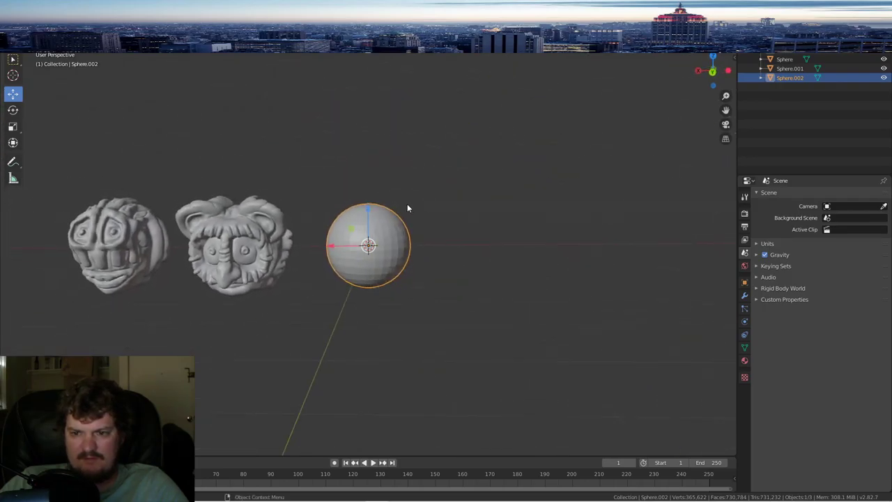
pyautogui.scroll(2, 408, 205)
# - Put the new sphere in Sculpt Mode with the Draw brush and enable dynamic topology
pyautogui.click(32, 57)
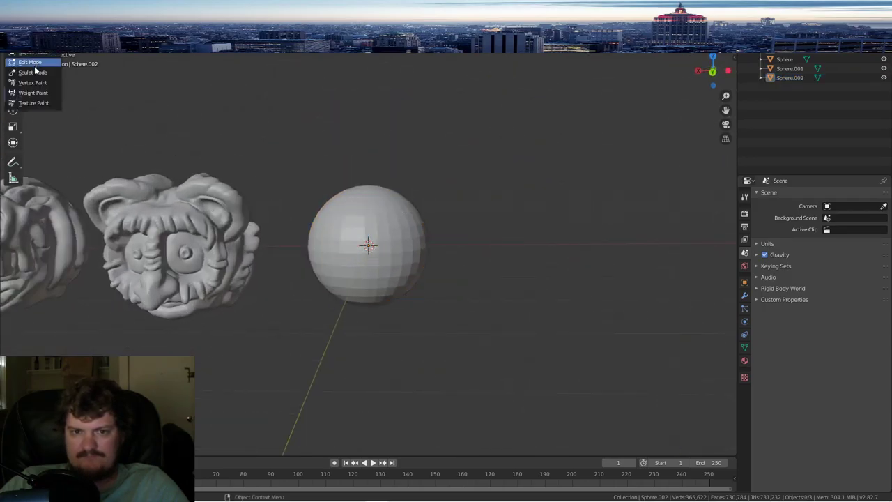
pyautogui.click(28, 78)
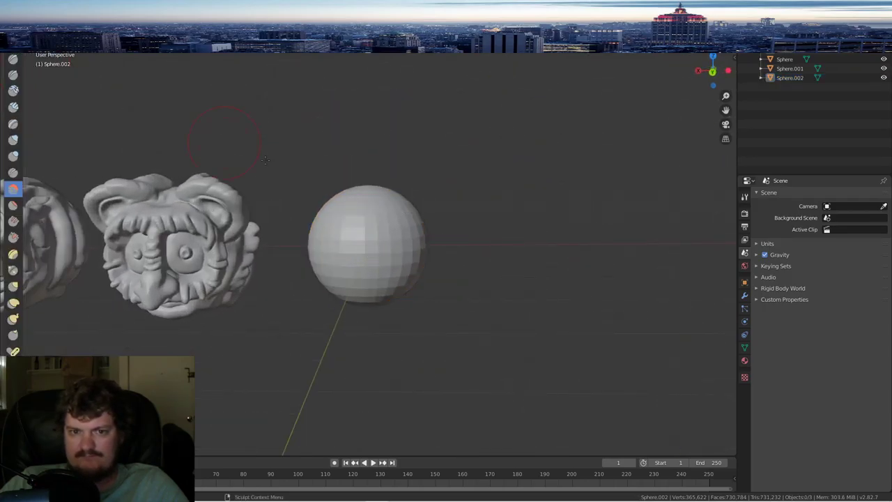
pyautogui.click(14, 61)
pyautogui.scroll(3, 376, 193)
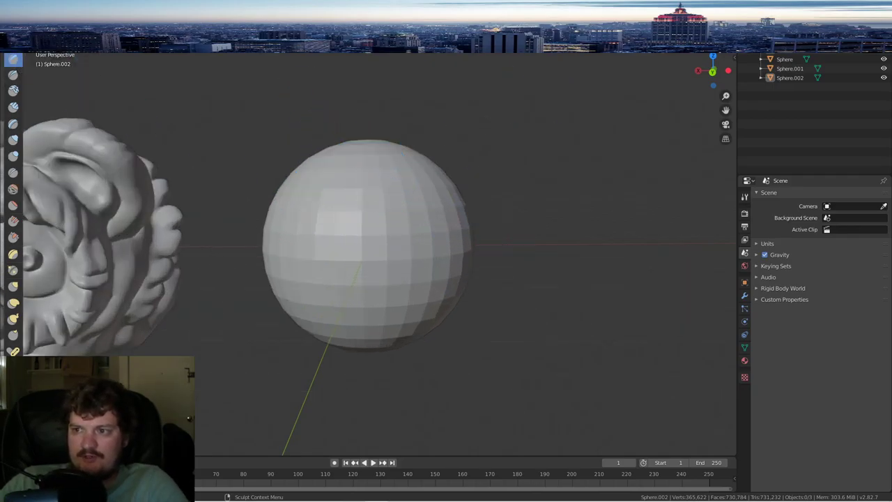
pyautogui.click(631, 32)
pyautogui.click(627, 59)
pyautogui.click(652, 32)
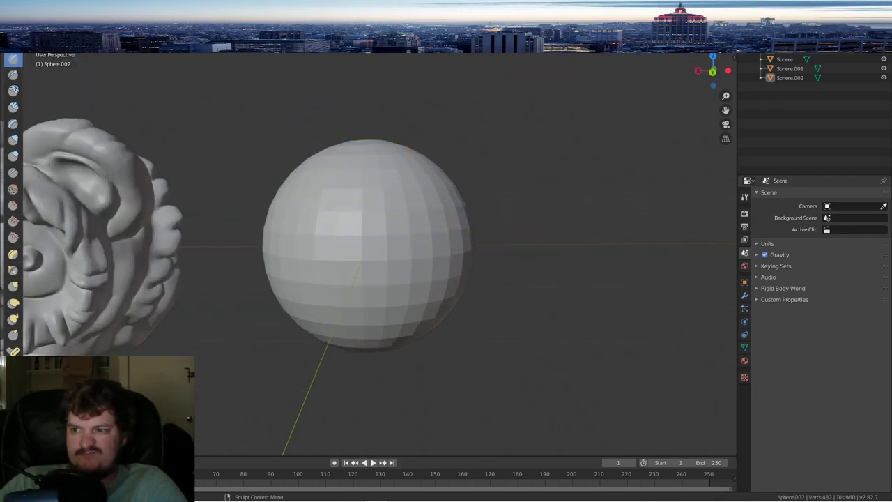
# - Raise rounded ridges over the top, brow and sides of the new sphere with the Draw brush
pyautogui.moveTo(372, 198)
pyautogui.mouseDown()
pyautogui.moveTo(390, 146)
pyautogui.moveTo(432, 191)
pyautogui.mouseUp()
pyautogui.moveTo(517, 154); pyautogui.dragTo(357, 203, button='middle')
pyautogui.moveTo(356, 203); pyautogui.dragTo(417, 159)
pyautogui.moveTo(416, 154); pyautogui.dragTo(369, 195, button='middle')
pyautogui.moveTo(392, 188)
pyautogui.mouseDown()
pyautogui.moveTo(352, 183)
pyautogui.moveTo(419, 152)
pyautogui.mouseUp()
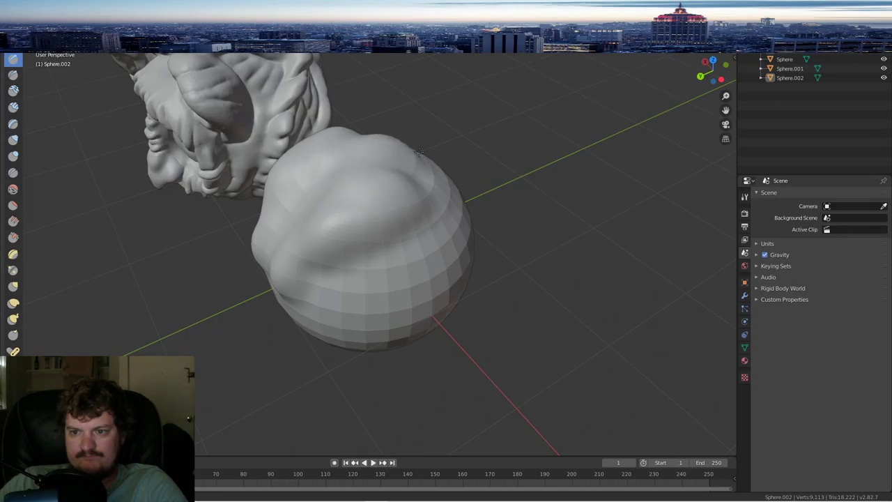
pyautogui.moveTo(418, 151); pyautogui.dragTo(392, 141, button='middle')
pyautogui.moveTo(392, 141)
pyautogui.mouseDown()
pyautogui.moveTo(384, 202)
pyautogui.moveTo(425, 241)
pyautogui.mouseUp()
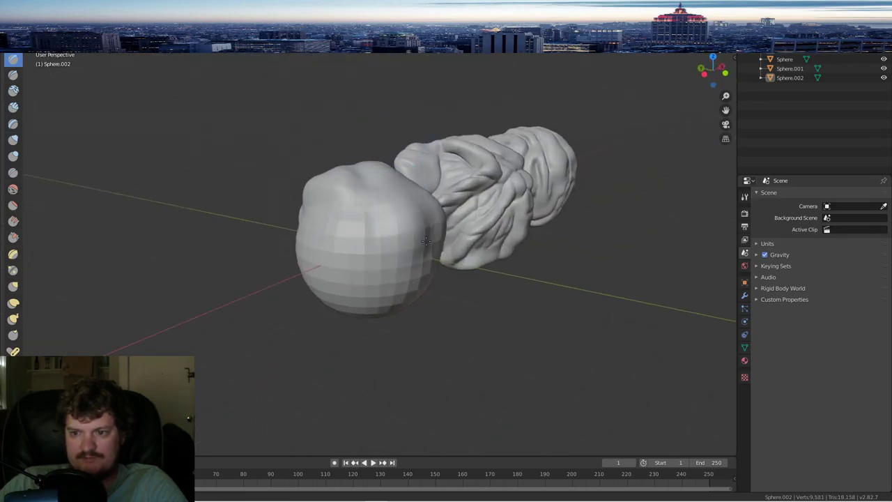
pyautogui.moveTo(354, 197)
pyautogui.mouseDown()
pyautogui.moveTo(354, 264)
pyautogui.moveTo(376, 287)
pyautogui.moveTo(409, 293)
pyautogui.mouseUp()
pyautogui.moveTo(408, 292); pyautogui.dragTo(375, 227, button='middle')
pyautogui.moveTo(407, 294); pyautogui.dragTo(416, 267)
pyautogui.moveTo(416, 267)
pyautogui.mouseDown(button='middle')
pyautogui.moveTo(358, 291)
pyautogui.moveTo(389, 215)
pyautogui.mouseUp(button='middle')
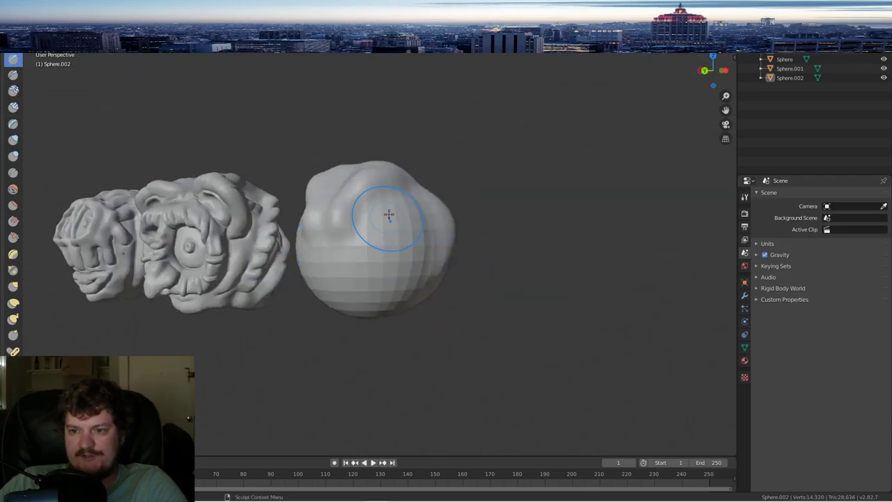
# - Build up the lower front of the third head to form the mouth and jaw area
pyautogui.moveTo(354, 287); pyautogui.dragTo(304, 285)
pyautogui.moveTo(304, 285)
pyautogui.mouseDown(button='middle')
pyautogui.moveTo(397, 274)
pyautogui.moveTo(398, 261)
pyautogui.mouseUp(button='middle')
pyautogui.scroll(2, 389, 255)
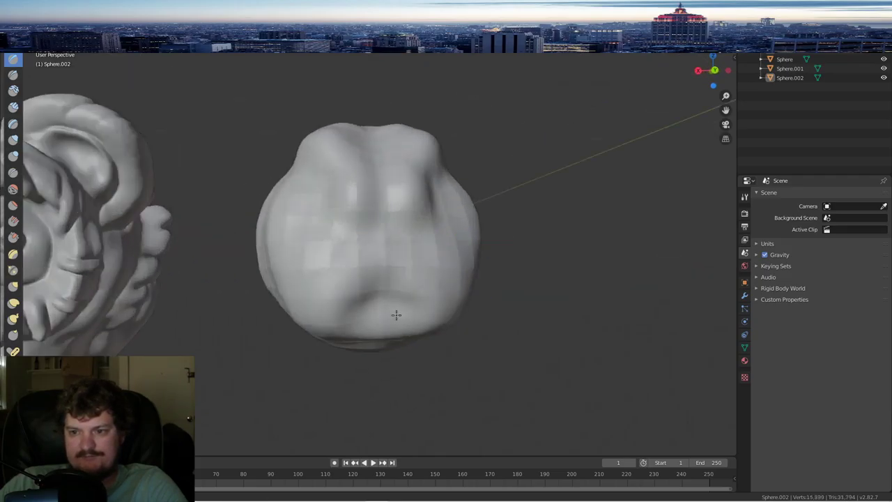
pyautogui.moveTo(395, 315); pyautogui.dragTo(452, 303)
pyautogui.moveTo(453, 303)
pyautogui.mouseDown(button='middle')
pyautogui.moveTo(421, 281)
pyautogui.moveTo(460, 265)
pyautogui.moveTo(418, 216)
pyautogui.mouseUp(button='middle')
pyautogui.scroll(-3, 363, 268)
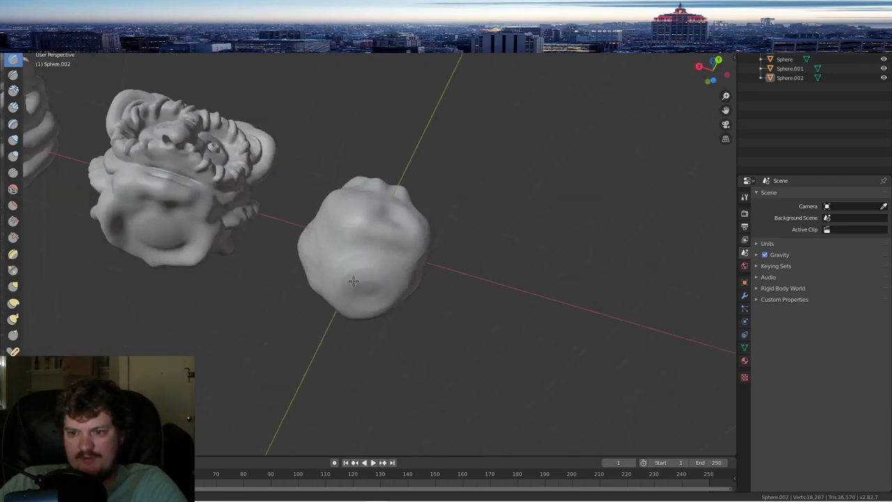
# - Build a thick muzzle across the middle of the face and draw it out into a long rounded snout
pyautogui.scroll(2, 403, 257)
pyautogui.moveTo(403, 257)
pyautogui.mouseDown(button='middle')
pyautogui.moveTo(382, 315)
pyautogui.moveTo(403, 304)
pyautogui.mouseUp(button='middle')
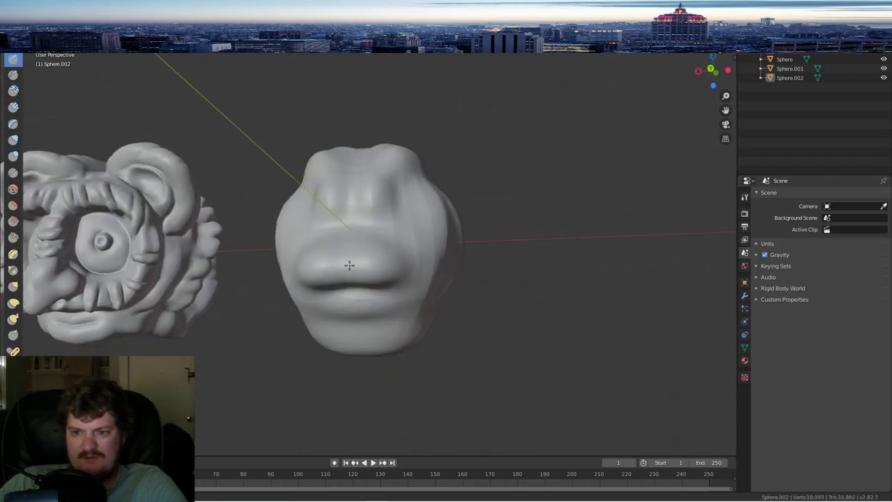
pyautogui.moveTo(395, 266); pyautogui.dragTo(415, 272, button='middle')
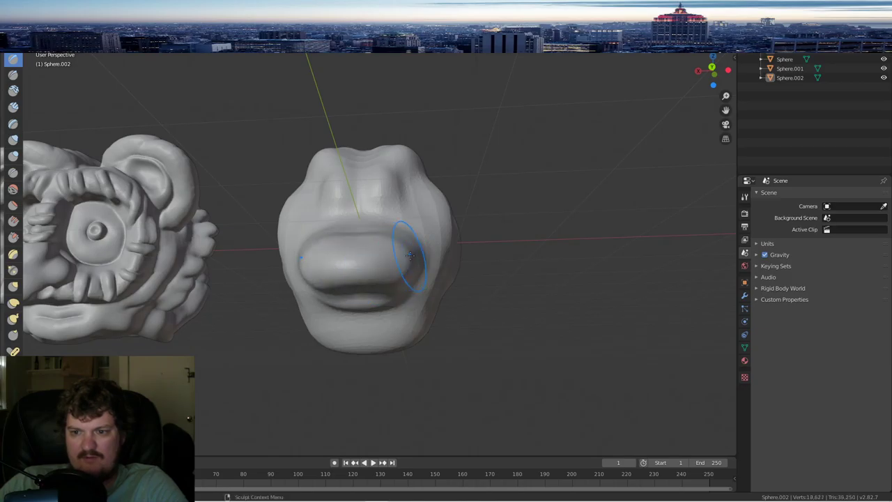
pyautogui.moveTo(410, 255); pyautogui.dragTo(390, 287, button='middle')
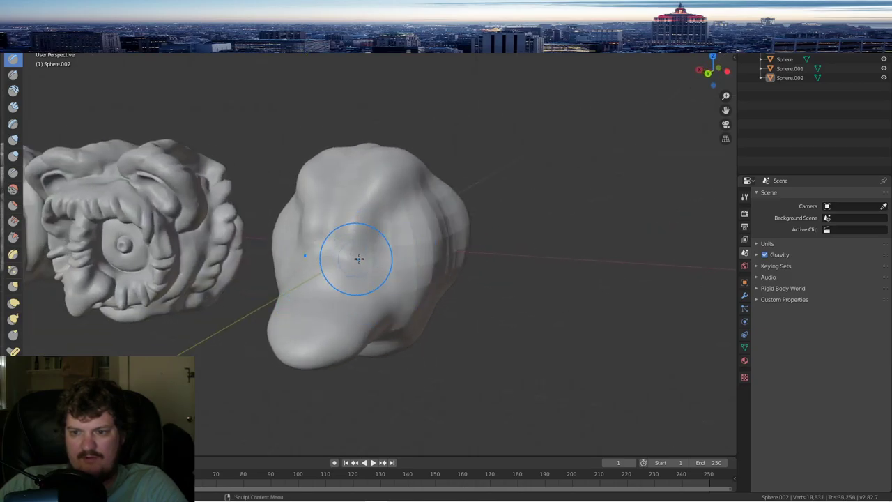
pyautogui.moveTo(438, 216); pyautogui.dragTo(409, 243, button='middle')
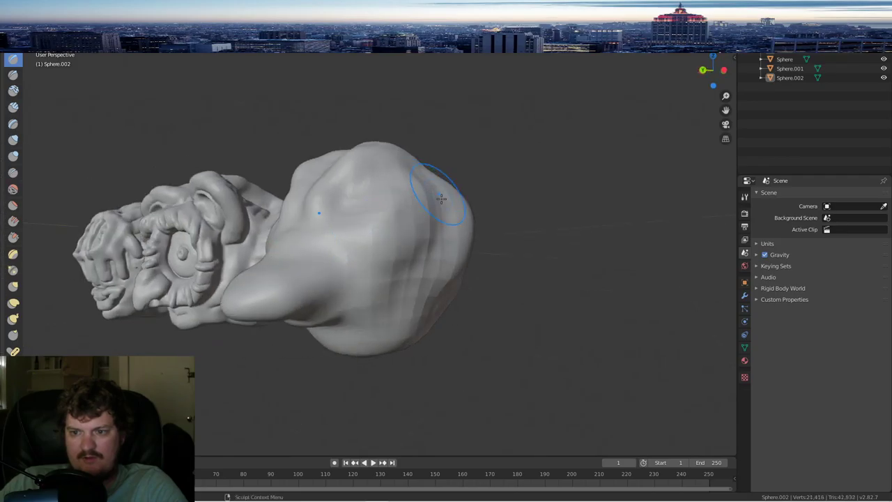
# - Add volume to the sides and cheeks of the third head behind the snout with the Draw brush
pyautogui.moveTo(441, 199); pyautogui.dragTo(338, 258, button='middle')
pyautogui.moveTo(352, 186); pyautogui.dragTo(336, 315, button='middle')
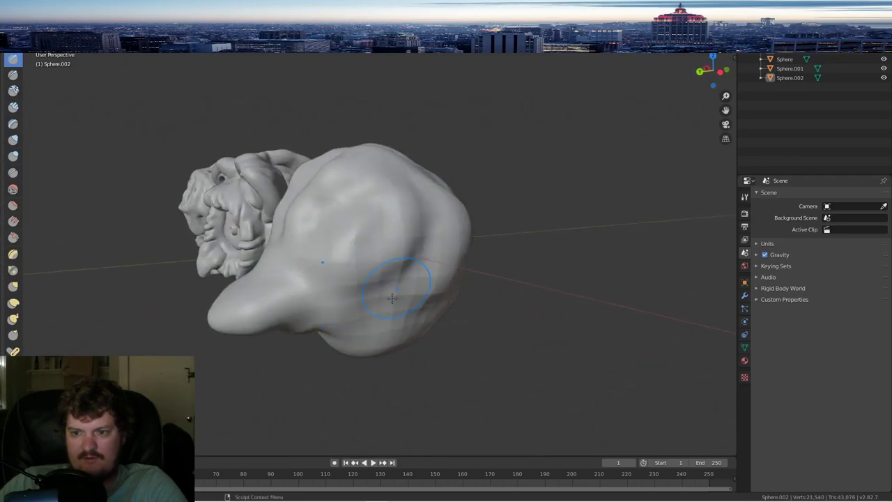
pyautogui.moveTo(391, 298); pyautogui.dragTo(381, 280, button='middle')
pyautogui.moveTo(403, 322); pyautogui.dragTo(388, 289, button='middle')
pyautogui.scroll(3, 377, 285)
pyautogui.moveTo(310, 324); pyautogui.dragTo(305, 334)
pyautogui.moveTo(303, 337); pyautogui.dragTo(364, 325, button='middle')
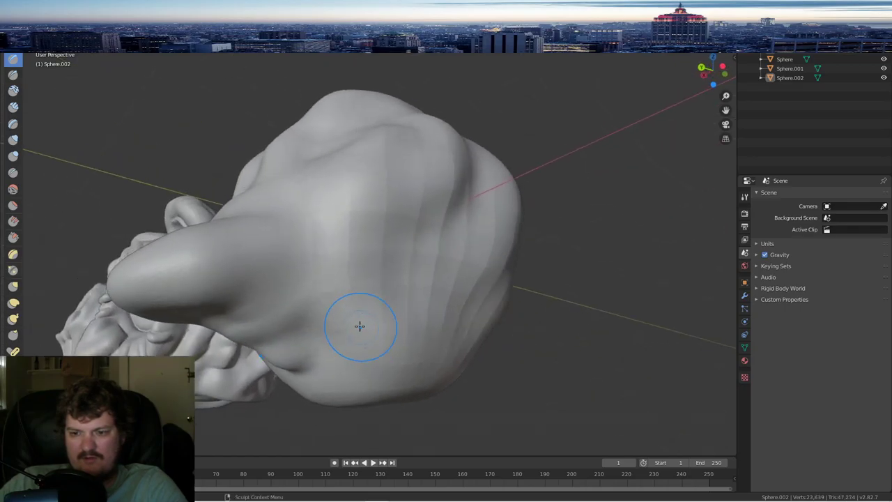
# - Build up the jaw and underside of the third head with Draw strokes
pyautogui.moveTo(342, 369)
pyautogui.mouseDown()
pyautogui.moveTo(356, 345)
pyautogui.moveTo(401, 350)
pyautogui.moveTo(423, 333)
pyautogui.moveTo(401, 279)
pyautogui.moveTo(453, 275)
pyautogui.moveTo(418, 335)
pyautogui.mouseUp()
pyautogui.moveTo(411, 342)
pyautogui.mouseDown(button='middle')
pyautogui.moveTo(360, 344)
pyautogui.moveTo(347, 305)
pyautogui.mouseUp(button='middle')
pyautogui.moveTo(346, 304)
pyautogui.mouseDown()
pyautogui.moveTo(354, 358)
pyautogui.moveTo(408, 342)
pyautogui.mouseUp()
pyautogui.moveTo(408, 342); pyautogui.dragTo(358, 366, button='middle')
pyautogui.moveTo(358, 366)
pyautogui.mouseDown()
pyautogui.moveTo(357, 374)
pyautogui.moveTo(394, 319)
pyautogui.moveTo(435, 287)
pyautogui.moveTo(401, 306)
pyautogui.mouseUp()
pyautogui.moveTo(431, 304); pyautogui.dragTo(361, 299, button='middle')
pyautogui.moveTo(361, 299); pyautogui.dragTo(350, 276)
# - Smooth the faceted back and side surfaces of the third head with the Smooth brush
pyautogui.click(14, 188)
pyautogui.moveTo(345, 326)
pyautogui.mouseDown(button='middle')
pyautogui.moveTo(370, 338)
pyautogui.moveTo(419, 317)
pyautogui.moveTo(429, 332)
pyautogui.mouseUp(button='middle')
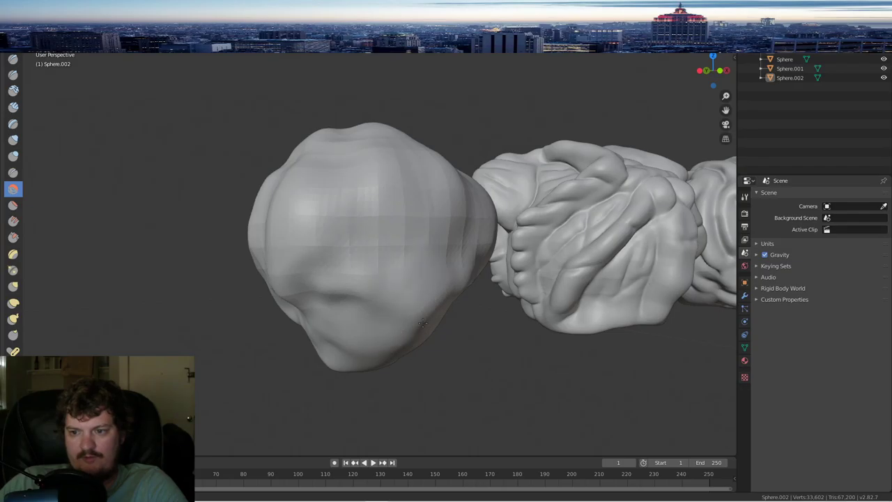
pyautogui.scroll(-3, 423, 322)
pyautogui.scroll(2, 390, 267)
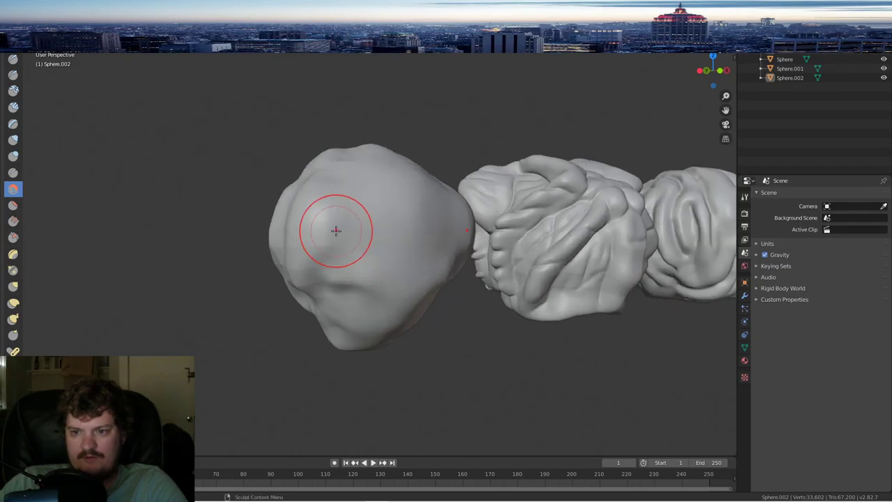
pyautogui.moveTo(339, 229); pyautogui.dragTo(424, 205, button='middle')
pyautogui.moveTo(397, 233); pyautogui.dragTo(355, 252, button='middle')
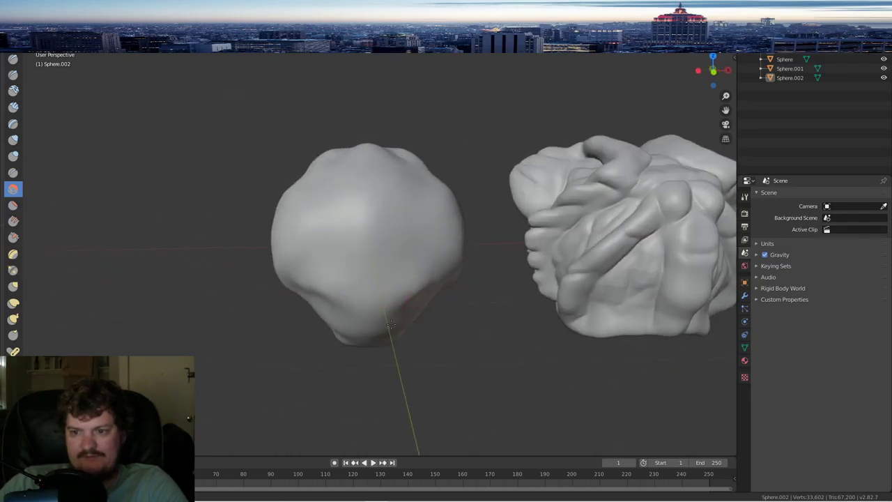
# - Sculpt broad raised forms on the back and sides of the third head with the Draw brush
pyautogui.click(14, 61)
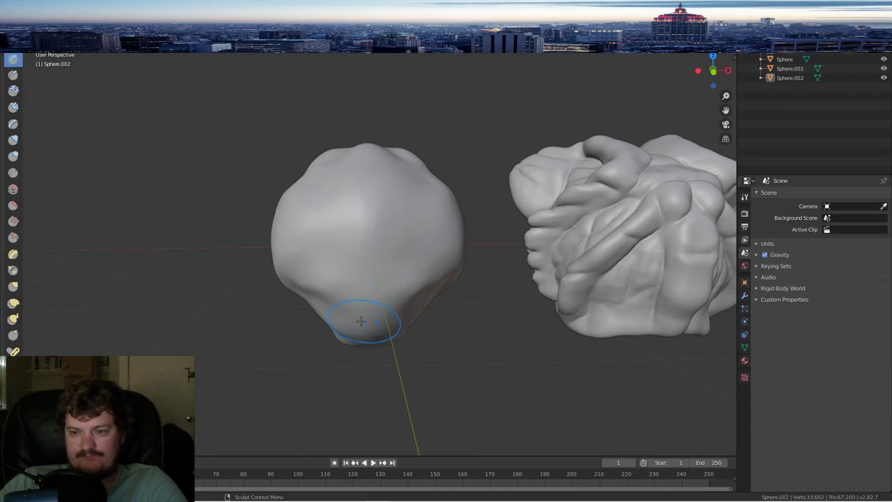
pyautogui.moveTo(361, 321)
pyautogui.mouseDown()
pyautogui.moveTo(372, 328)
pyautogui.moveTo(357, 222)
pyautogui.mouseUp()
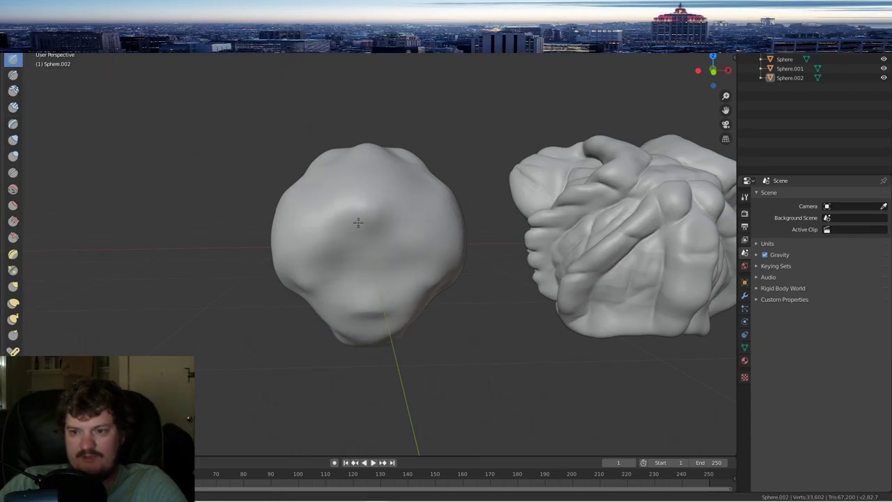
pyautogui.moveTo(358, 223)
pyautogui.mouseDown(button='middle')
pyautogui.moveTo(418, 200)
pyautogui.moveTo(432, 207)
pyautogui.moveTo(410, 205)
pyautogui.mouseUp(button='middle')
pyautogui.moveTo(366, 197)
pyautogui.mouseDown()
pyautogui.moveTo(422, 215)
pyautogui.moveTo(355, 255)
pyautogui.mouseUp()
pyautogui.moveTo(426, 223); pyautogui.dragTo(365, 214, button='middle')
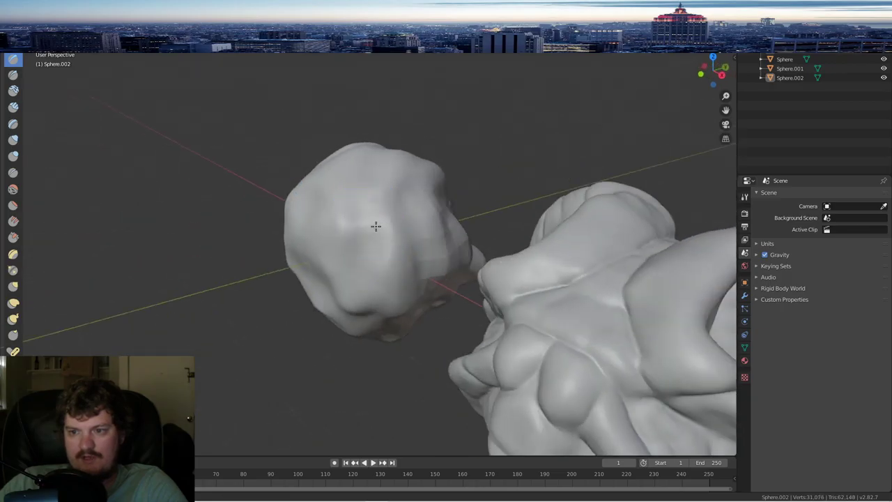
pyautogui.moveTo(392, 279); pyautogui.dragTo(392, 255, button='middle')
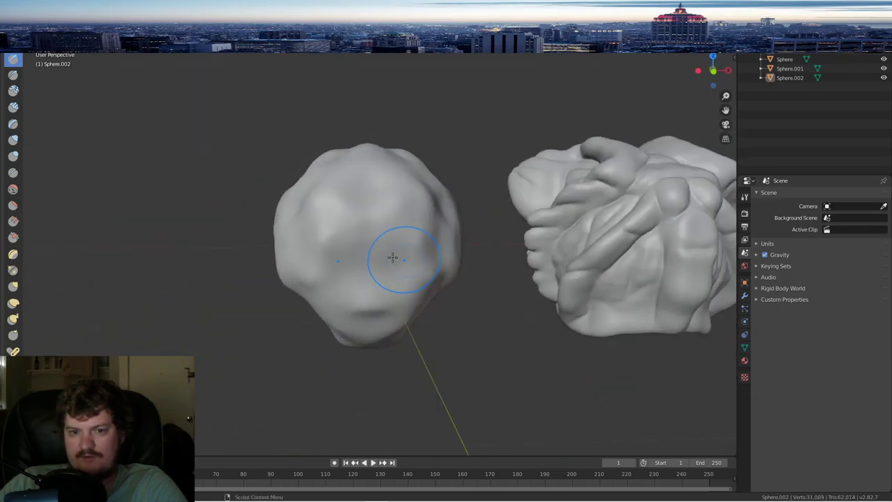
# - Smooth the mouth dent, sides, back and underside of the third head with the Smooth brush
pyautogui.click(13, 188)
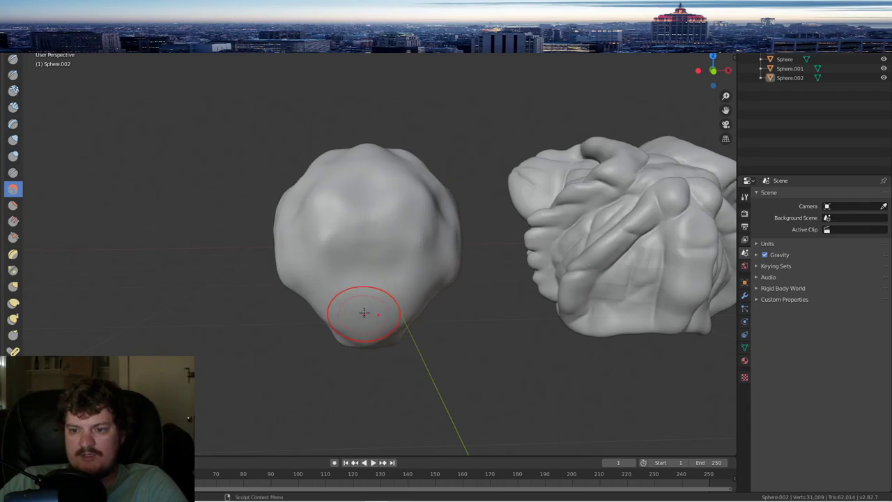
pyautogui.moveTo(364, 313)
pyautogui.mouseDown(button='middle')
pyautogui.moveTo(390, 338)
pyautogui.moveTo(451, 348)
pyautogui.mouseUp(button='middle')
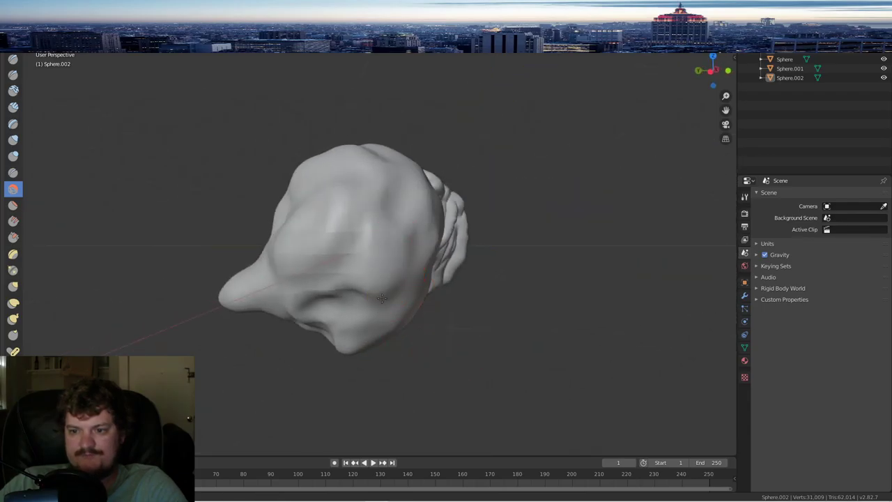
pyautogui.moveTo(386, 253)
pyautogui.mouseDown(button='middle')
pyautogui.moveTo(349, 193)
pyautogui.moveTo(408, 253)
pyautogui.mouseUp(button='middle')
pyautogui.moveTo(375, 286)
pyautogui.mouseDown(button='middle')
pyautogui.moveTo(418, 261)
pyautogui.moveTo(358, 165)
pyautogui.mouseUp(button='middle')
pyautogui.moveTo(422, 186); pyautogui.dragTo(337, 188, button='middle')
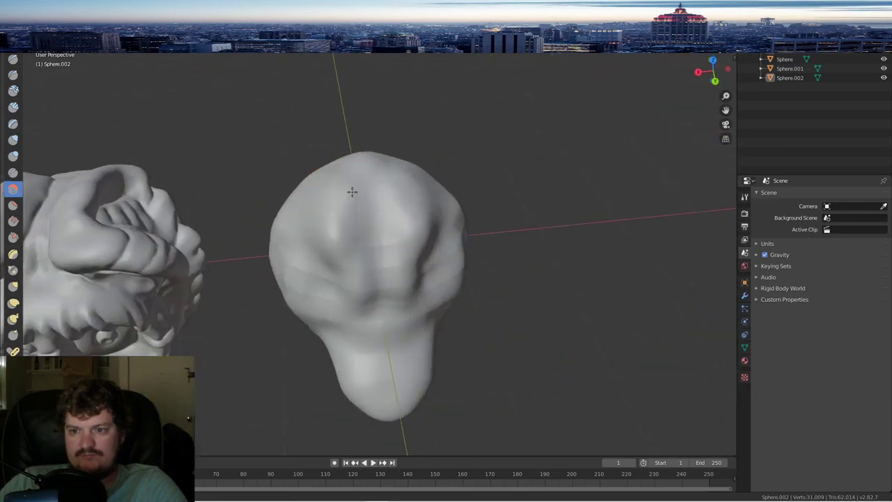
pyautogui.moveTo(396, 204); pyautogui.dragTo(336, 160, button='middle')
pyautogui.scroll(4, 356, 192)
pyautogui.scroll(-4, 360, 197)
pyautogui.moveTo(442, 239); pyautogui.dragTo(368, 232, button='middle')
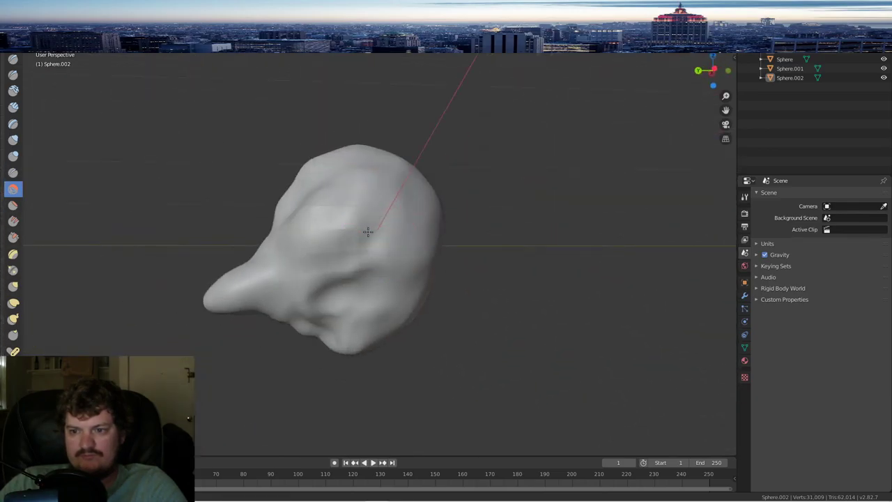
pyautogui.moveTo(376, 268); pyautogui.dragTo(393, 309, button='middle')
pyautogui.moveTo(381, 264); pyautogui.dragTo(292, 245, button='middle')
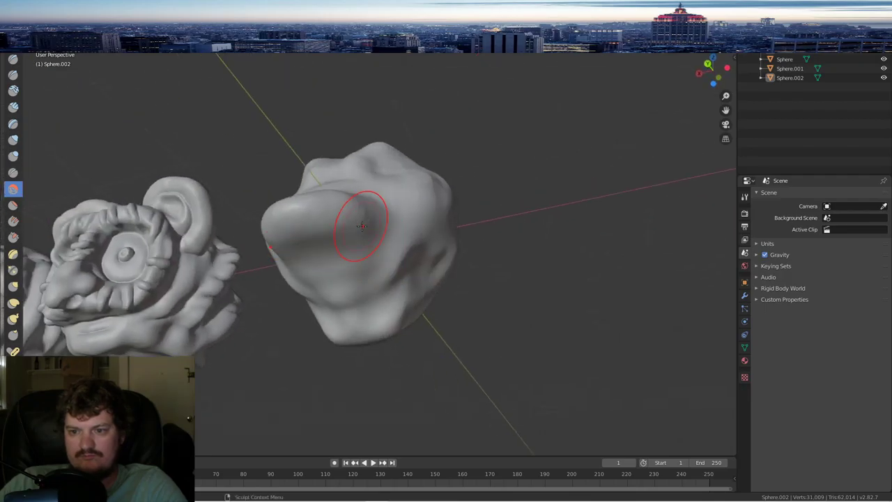
pyautogui.moveTo(359, 226); pyautogui.dragTo(395, 249, button='middle')
# - Widen and thicken the third head's snout and its tip with Draw brush strokes
pyautogui.press('x')
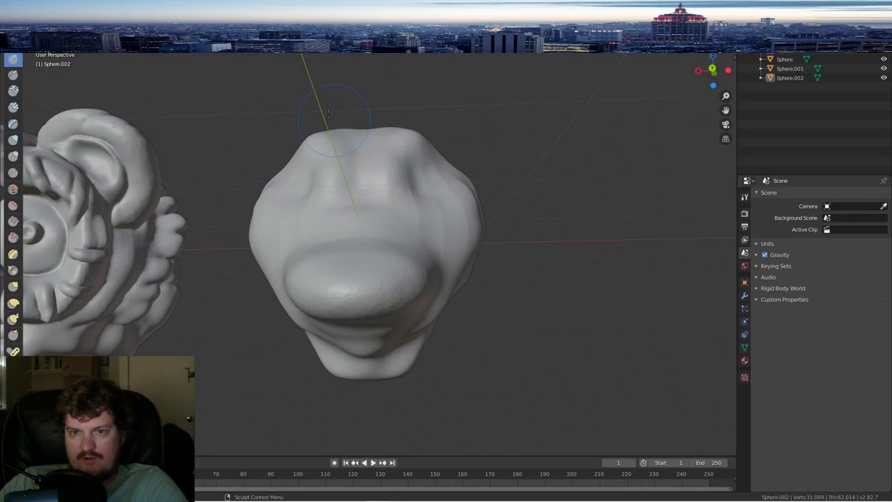
pyautogui.moveTo(397, 238); pyautogui.dragTo(457, 282, button='middle')
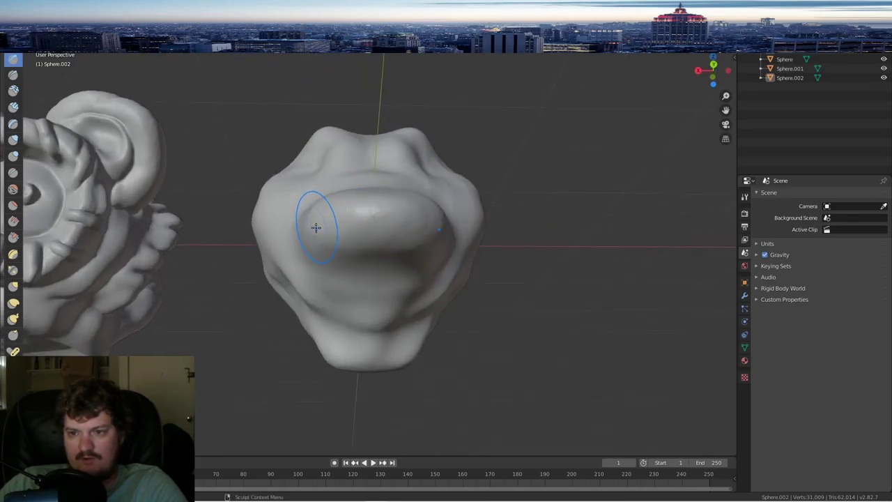
pyautogui.moveTo(361, 223); pyautogui.dragTo(309, 312, button='middle')
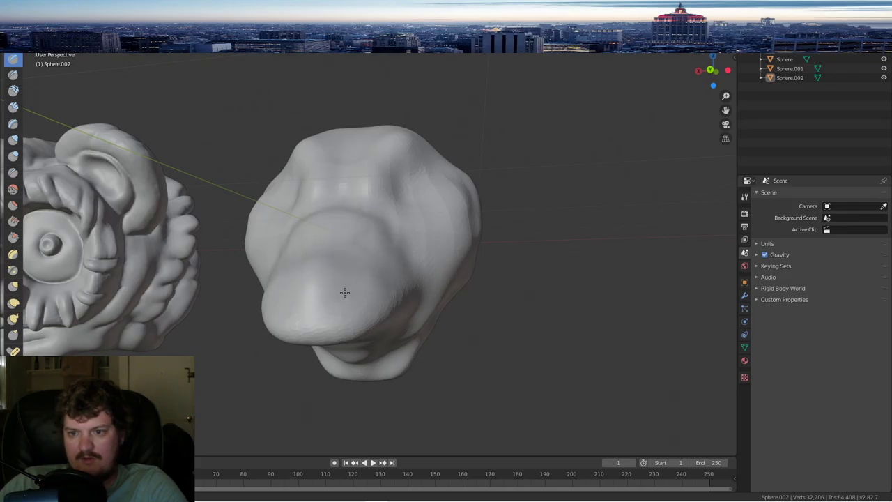
pyautogui.moveTo(344, 292); pyautogui.dragTo(332, 253, button='middle')
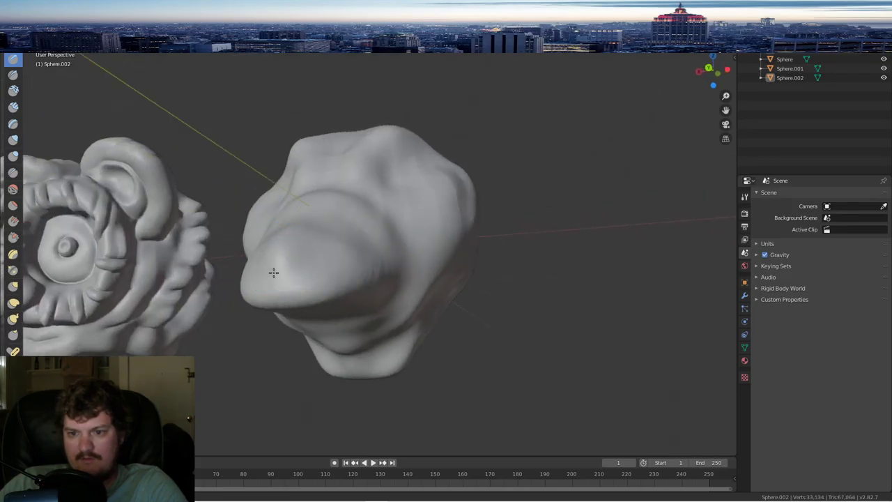
pyautogui.moveTo(273, 273)
pyautogui.mouseDown()
pyautogui.moveTo(334, 272)
pyautogui.moveTo(337, 265)
pyautogui.mouseUp()
pyautogui.moveTo(337, 264); pyautogui.dragTo(218, 268, button='middle')
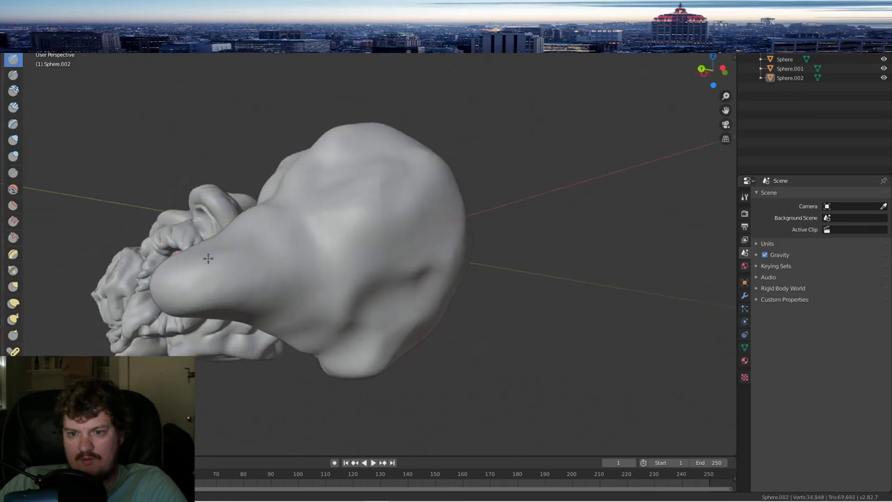
pyautogui.moveTo(205, 259); pyautogui.dragTo(318, 258)
pyautogui.moveTo(235, 260); pyautogui.dragTo(252, 252)
pyautogui.moveTo(244, 256)
pyautogui.mouseDown(button='middle')
pyautogui.moveTo(276, 253)
pyautogui.moveTo(266, 250)
pyautogui.mouseUp(button='middle')
pyautogui.moveTo(227, 264); pyautogui.dragTo(262, 254)
pyautogui.moveTo(262, 253)
pyautogui.mouseDown(button='middle')
pyautogui.moveTo(279, 251)
pyautogui.moveTo(308, 270)
pyautogui.moveTo(434, 279)
pyautogui.moveTo(348, 273)
pyautogui.mouseUp(button='middle')
# - Smooth the built-up snout and its underside with the Smooth brush
pyautogui.click(14, 188)
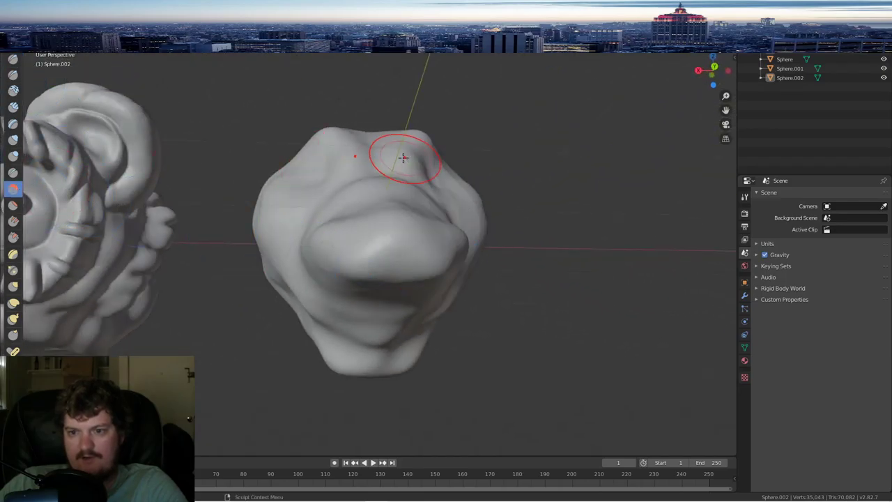
pyautogui.moveTo(404, 155); pyautogui.dragTo(320, 107, button='middle')
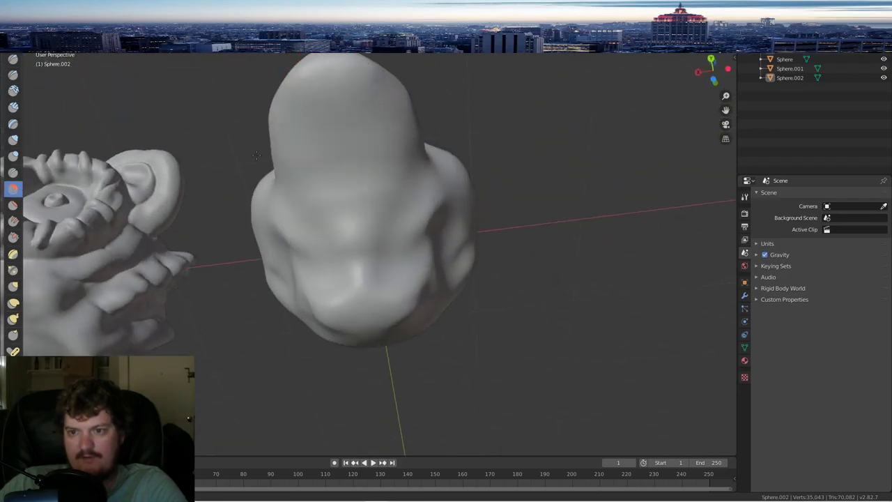
pyautogui.moveTo(418, 133)
pyautogui.mouseDown(button='middle')
pyautogui.moveTo(408, 133)
pyautogui.moveTo(410, 117)
pyautogui.mouseUp(button='middle')
# - Carve a groove around the base of the snout where it meets the head with the Crease brush
pyautogui.click(13, 172)
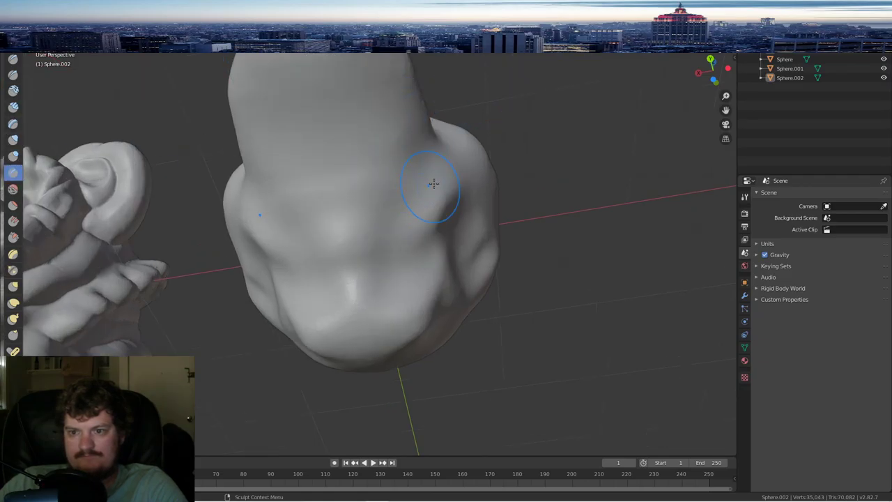
pyautogui.moveTo(433, 184); pyautogui.dragTo(328, 205)
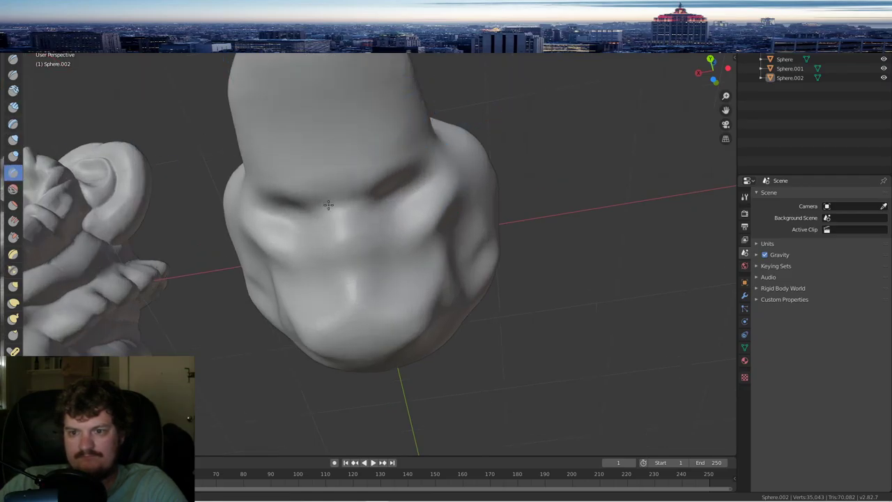
pyautogui.moveTo(499, 148); pyautogui.dragTo(328, 258, button='middle')
pyautogui.moveTo(369, 154); pyautogui.dragTo(355, 299, button='middle')
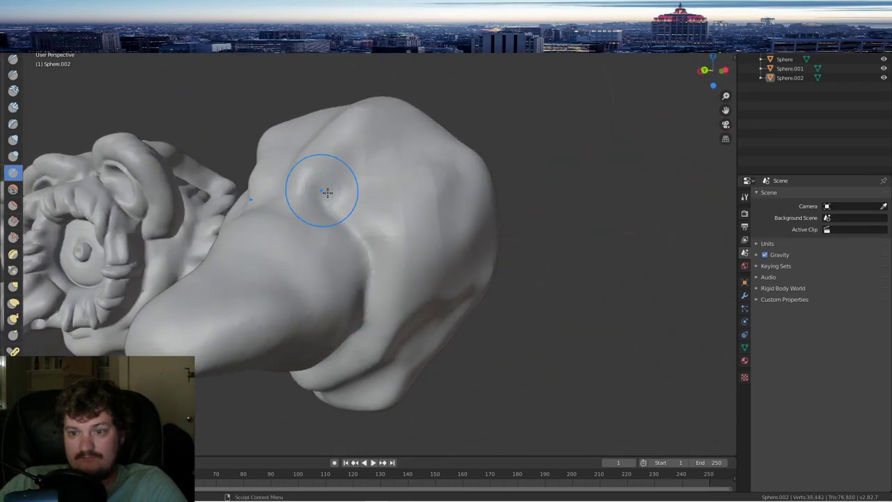
pyautogui.moveTo(317, 186); pyautogui.dragTo(416, 259, button='middle')
pyautogui.moveTo(393, 263)
pyautogui.mouseDown()
pyautogui.moveTo(388, 243)
pyautogui.moveTo(355, 231)
pyautogui.mouseUp()
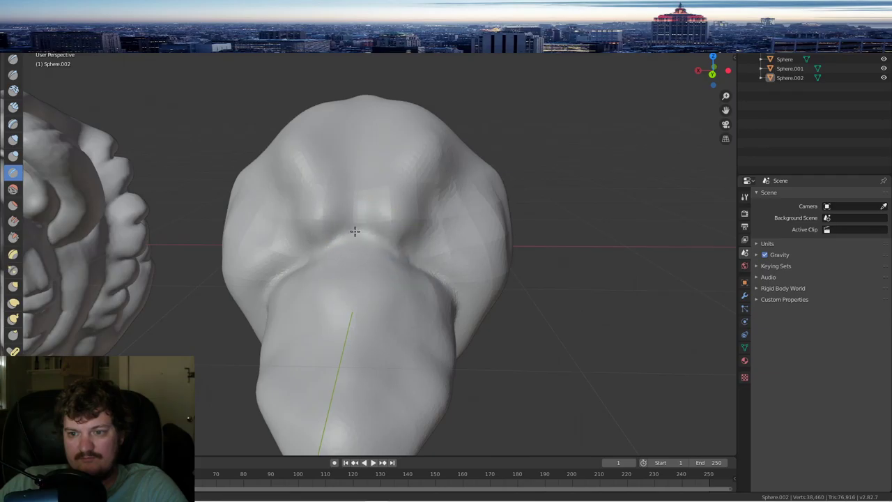
pyautogui.moveTo(355, 235)
pyautogui.mouseDown(button='middle')
pyautogui.moveTo(394, 220)
pyautogui.moveTo(340, 230)
pyautogui.moveTo(378, 245)
pyautogui.mouseUp(button='middle')
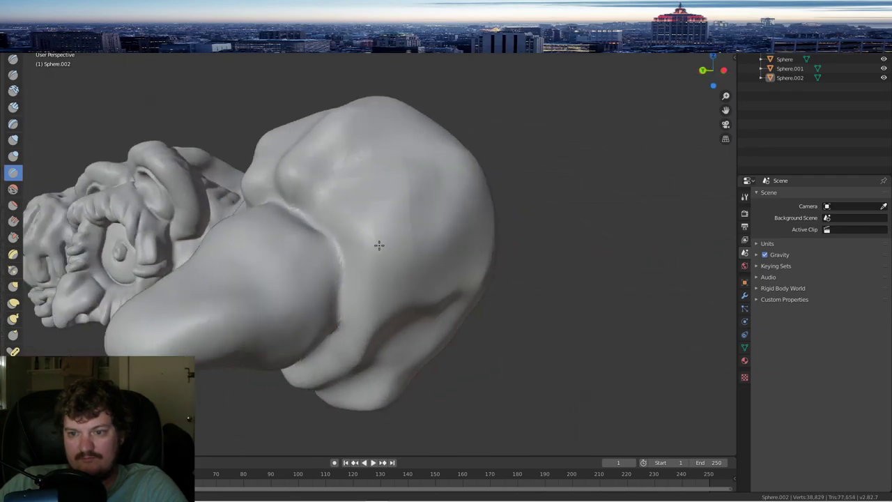
pyautogui.moveTo(339, 289)
pyautogui.mouseDown(button='middle')
pyautogui.moveTo(350, 265)
pyautogui.moveTo(329, 279)
pyautogui.mouseUp(button='middle')
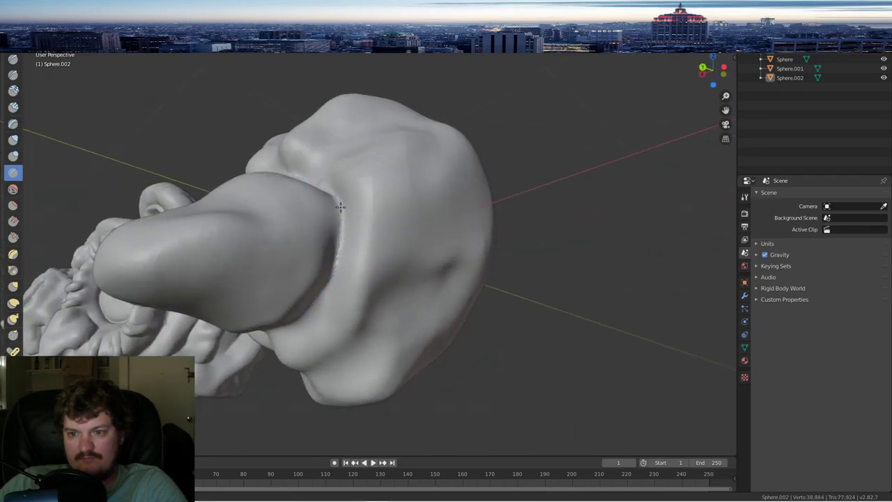
pyautogui.moveTo(340, 207); pyautogui.dragTo(322, 201)
# - Crease a mouth line along the sides of the snout, separating the upper and lower jaws
pyautogui.moveTo(179, 242)
pyautogui.mouseDown()
pyautogui.moveTo(334, 234)
pyautogui.moveTo(161, 245)
pyautogui.moveTo(116, 260)
pyautogui.mouseUp()
pyautogui.moveTo(116, 260); pyautogui.dragTo(364, 281, button='middle')
pyautogui.moveTo(384, 251)
pyautogui.mouseDown()
pyautogui.moveTo(288, 249)
pyautogui.moveTo(401, 248)
pyautogui.mouseUp()
pyautogui.moveTo(400, 247); pyautogui.dragTo(334, 246, button='middle')
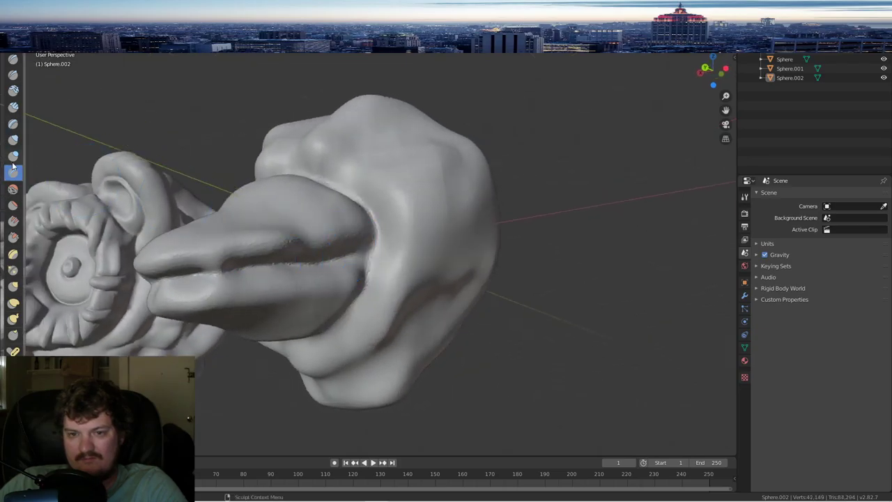
# - Build up the lips above and below the mouth line on the snout with the Draw brush
pyautogui.click(13, 60)
pyautogui.moveTo(260, 271)
pyautogui.mouseDown()
pyautogui.moveTo(179, 288)
pyautogui.moveTo(333, 272)
pyautogui.moveTo(272, 235)
pyautogui.moveTo(292, 235)
pyautogui.mouseUp()
pyautogui.moveTo(292, 234); pyautogui.dragTo(317, 261, button='middle')
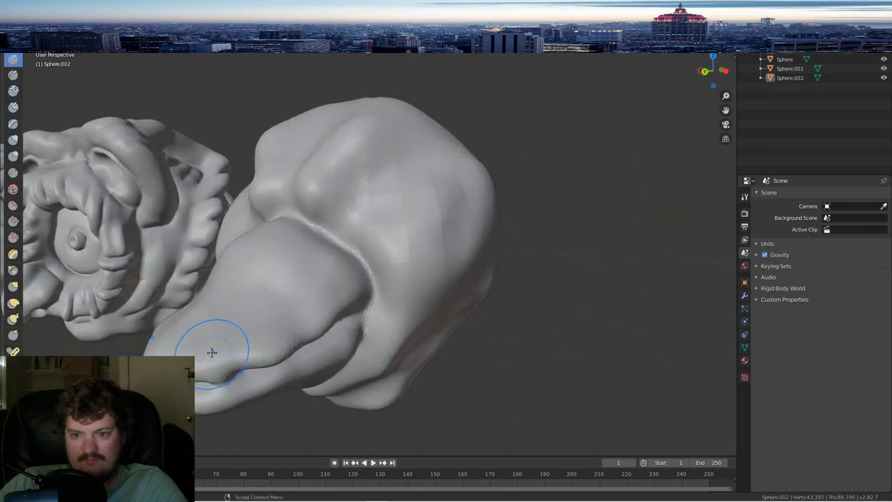
pyautogui.moveTo(211, 352); pyautogui.dragTo(344, 300)
# - Smooth the snout and lips around the mouth line with the Smooth brush
pyautogui.click(13, 188)
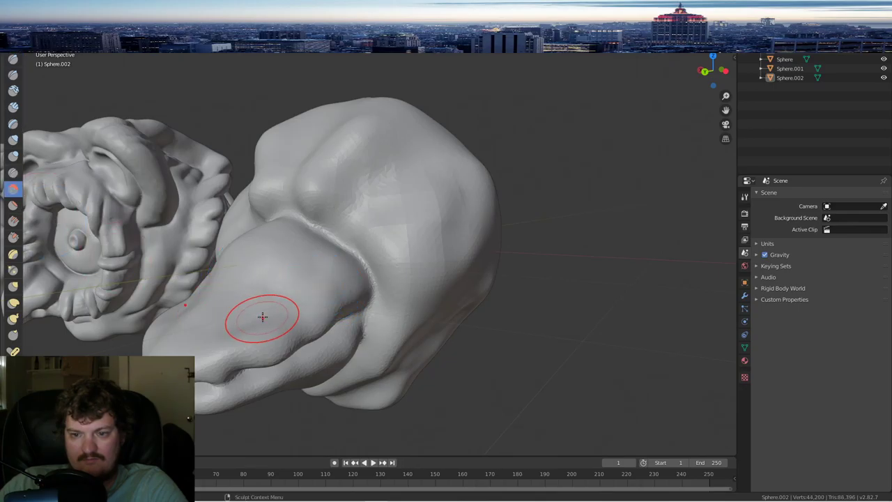
pyautogui.moveTo(259, 319); pyautogui.dragTo(233, 252, button='middle')
pyautogui.moveTo(285, 158); pyautogui.dragTo(249, 175, button='middle')
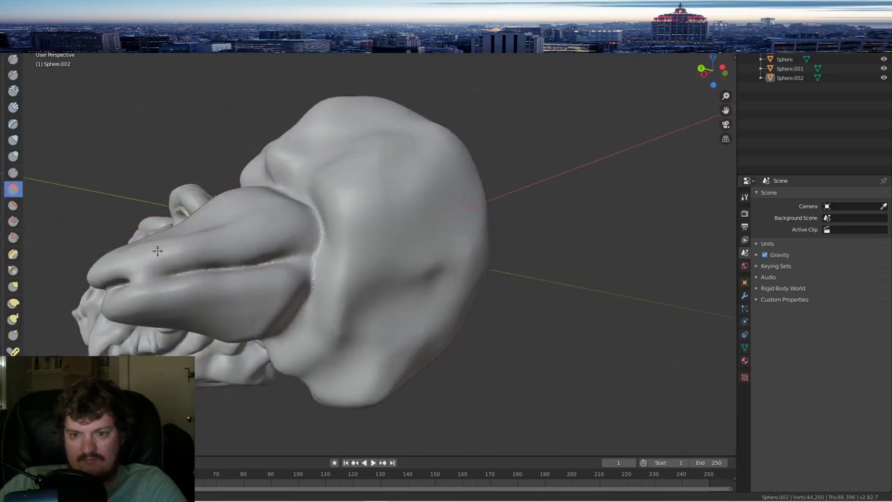
pyautogui.moveTo(112, 263); pyautogui.dragTo(259, 255, button='middle')
pyautogui.moveTo(355, 214); pyautogui.dragTo(370, 233)
pyautogui.moveTo(302, 262); pyautogui.dragTo(411, 273)
pyautogui.moveTo(433, 270); pyautogui.dragTo(381, 267, button='middle')
pyautogui.moveTo(140, 299); pyautogui.dragTo(195, 290)
pyautogui.moveTo(318, 272)
pyautogui.mouseDown(button='middle')
pyautogui.moveTo(384, 262)
pyautogui.moveTo(358, 253)
pyautogui.mouseUp(button='middle')
pyautogui.scroll(2, 358, 253)
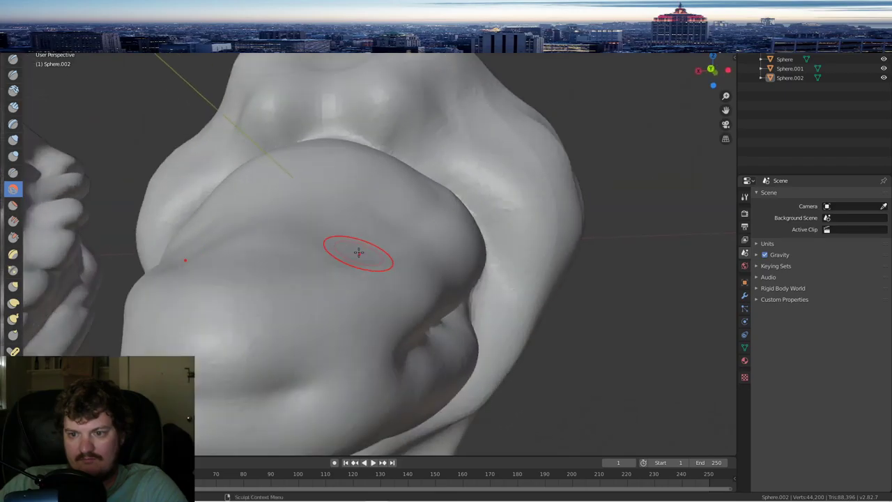
pyautogui.scroll(-1, 346, 254)
# - Extend the mouth line across the front of the snout with the Crease brush
pyautogui.click(12, 173)
pyautogui.click(12, 173)
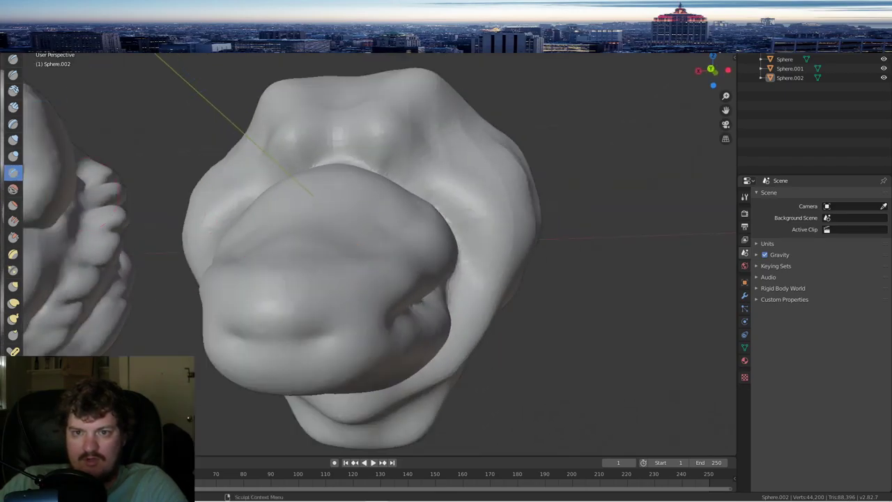
pyautogui.scroll(2, 383, 322)
pyautogui.moveTo(306, 375)
pyautogui.mouseDown()
pyautogui.moveTo(331, 369)
pyautogui.moveTo(229, 398)
pyautogui.mouseUp()
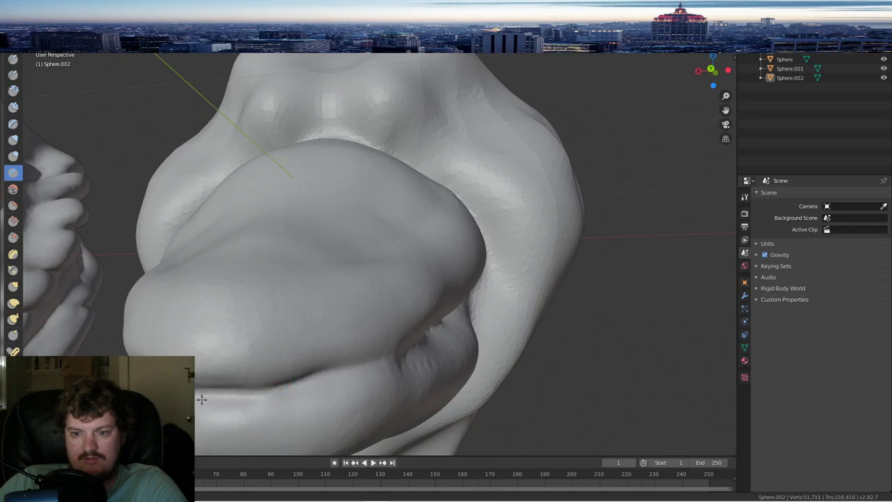
# - Deepen and sharpen the mouth line along the side of the snout back to its corner with Crease strokes
pyautogui.moveTo(398, 358); pyautogui.dragTo(133, 295, button='middle')
pyautogui.moveTo(133, 296)
pyautogui.mouseDown()
pyautogui.moveTo(187, 276)
pyautogui.moveTo(251, 276)
pyautogui.moveTo(71, 282)
pyautogui.mouseUp()
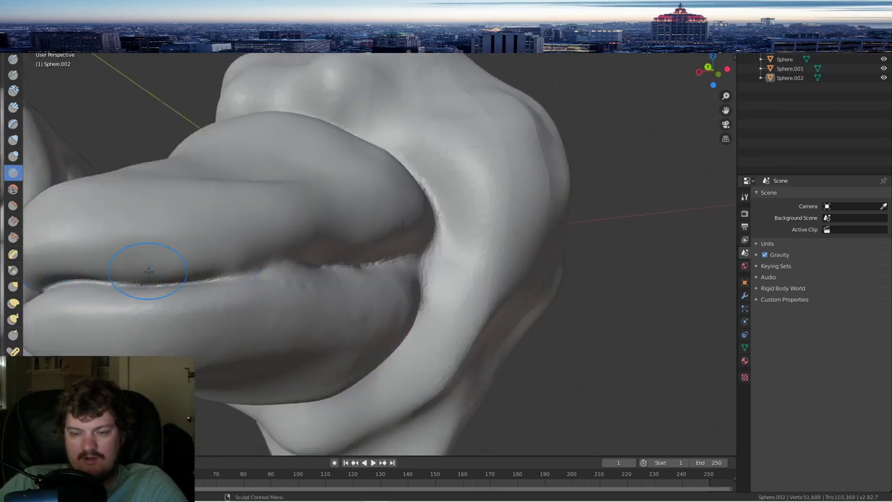
pyautogui.moveTo(296, 270); pyautogui.dragTo(187, 286)
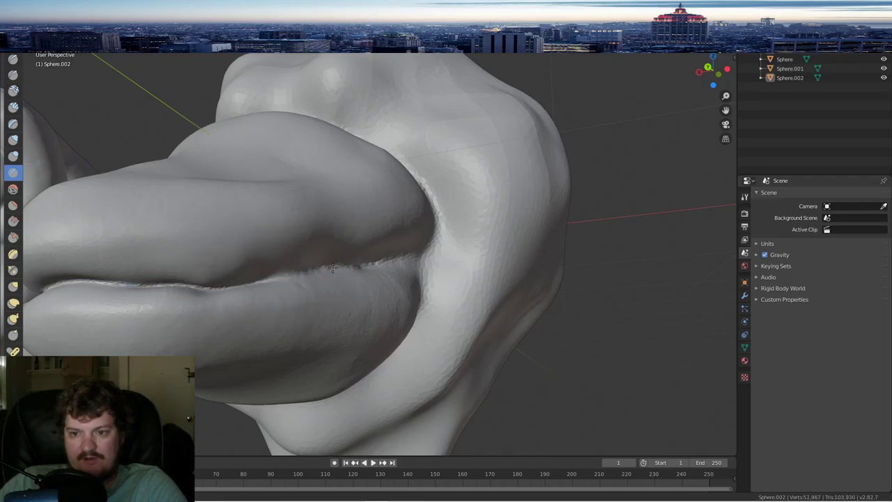
pyautogui.moveTo(279, 278); pyautogui.dragTo(119, 282)
pyautogui.moveTo(311, 241); pyautogui.dragTo(285, 248, button='middle')
pyautogui.moveTo(65, 336); pyautogui.dragTo(315, 292)
pyautogui.moveTo(259, 305); pyautogui.dragTo(321, 280)
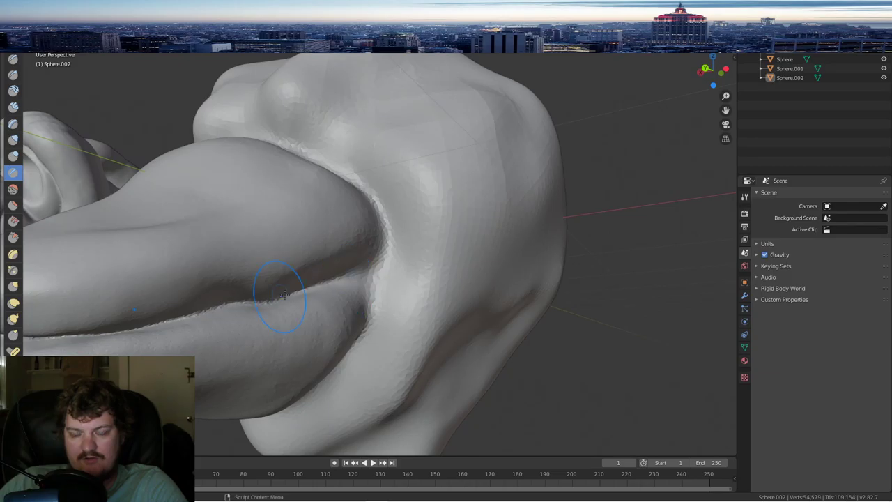
# - Smooth the top and sides of the upper snout with the Smooth brush
pyautogui.moveTo(281, 295)
pyautogui.mouseDown(button='middle')
pyautogui.moveTo(341, 293)
pyautogui.moveTo(294, 285)
pyautogui.mouseUp(button='middle')
pyautogui.scroll(-4, 316, 288)
pyautogui.scroll(2, 295, 284)
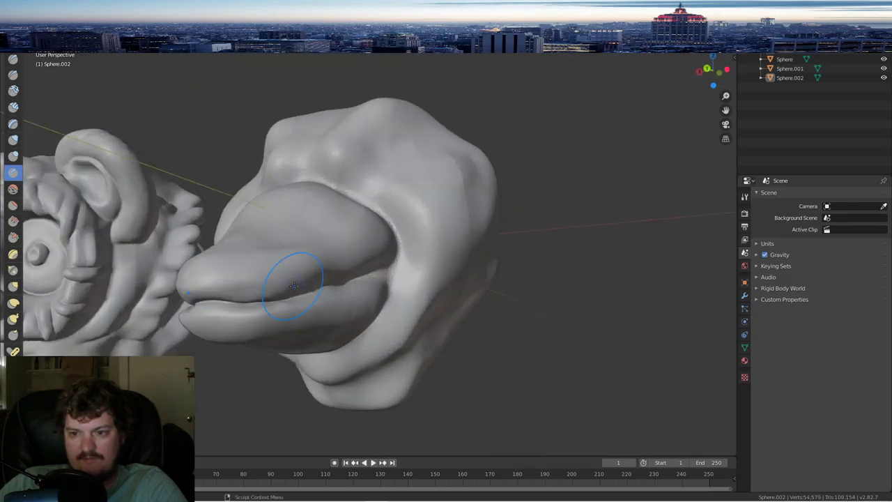
pyautogui.click(15, 188)
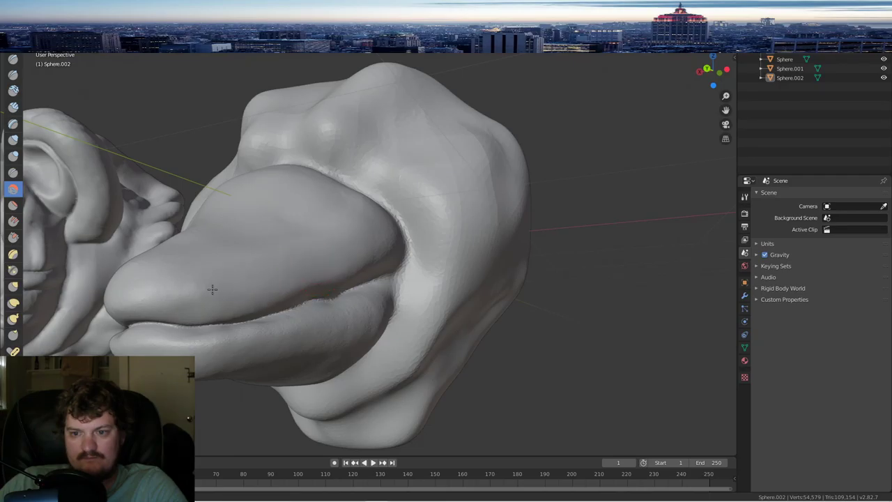
pyautogui.moveTo(170, 292)
pyautogui.mouseDown(button='middle')
pyautogui.moveTo(293, 261)
pyautogui.moveTo(244, 269)
pyautogui.mouseUp(button='middle')
pyautogui.scroll(2, 303, 268)
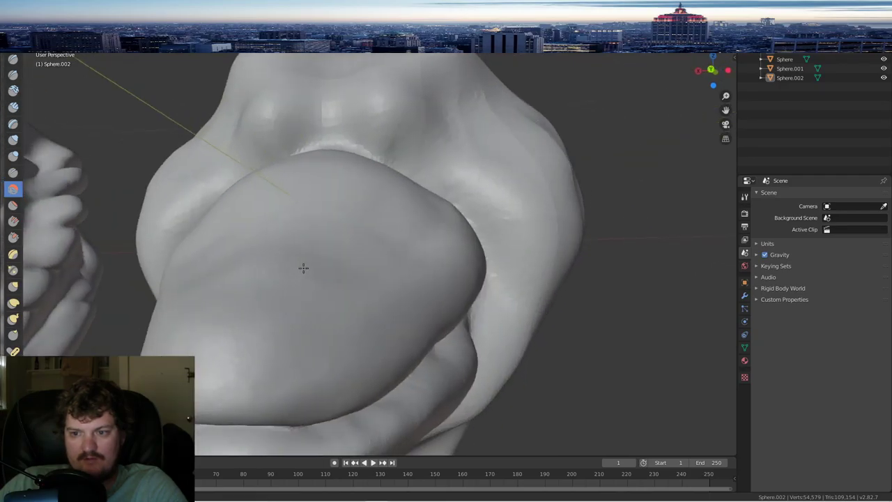
pyautogui.moveTo(367, 301); pyautogui.dragTo(412, 253, button='middle')
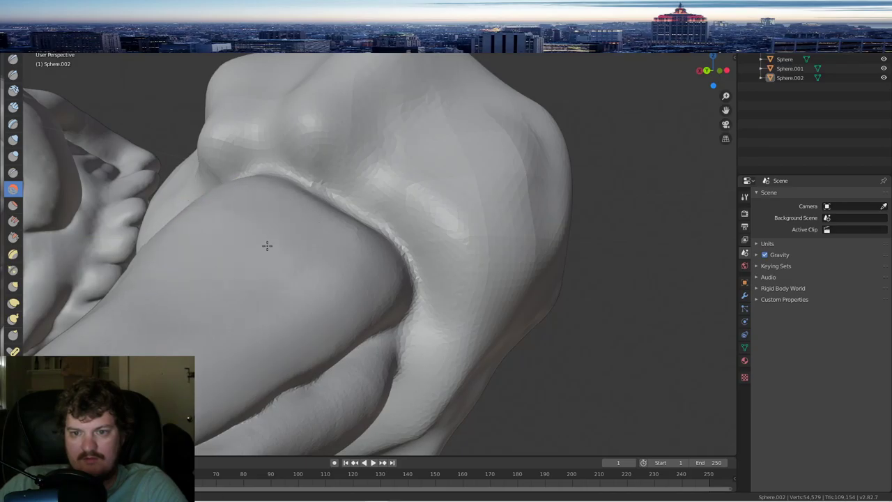
# - Carve mirrored nostrils near the back of the upper snout with the Draw brush
pyautogui.click(12, 60)
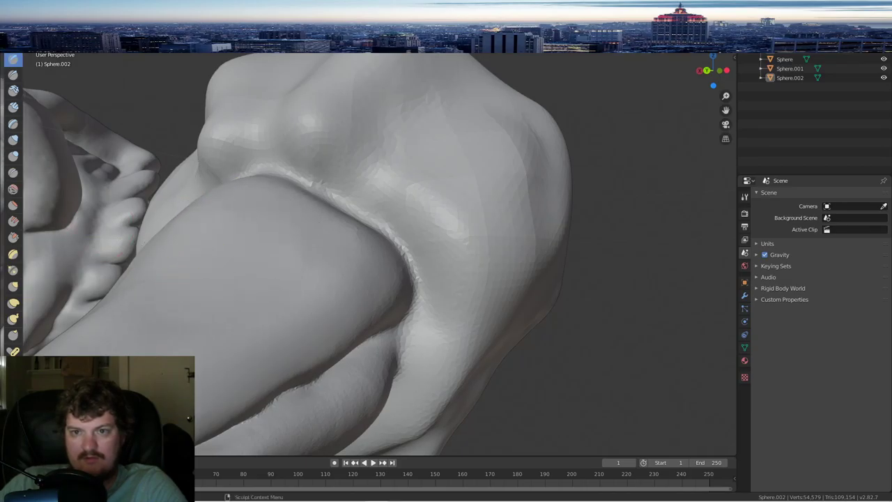
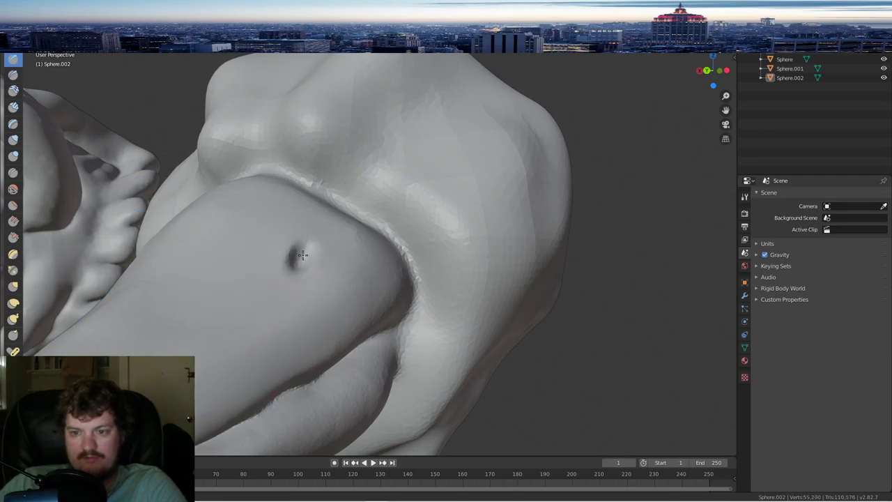
pyautogui.moveTo(303, 254)
pyautogui.mouseDown(button='middle')
pyautogui.moveTo(364, 239)
pyautogui.moveTo(324, 268)
pyautogui.mouseUp(button='middle')
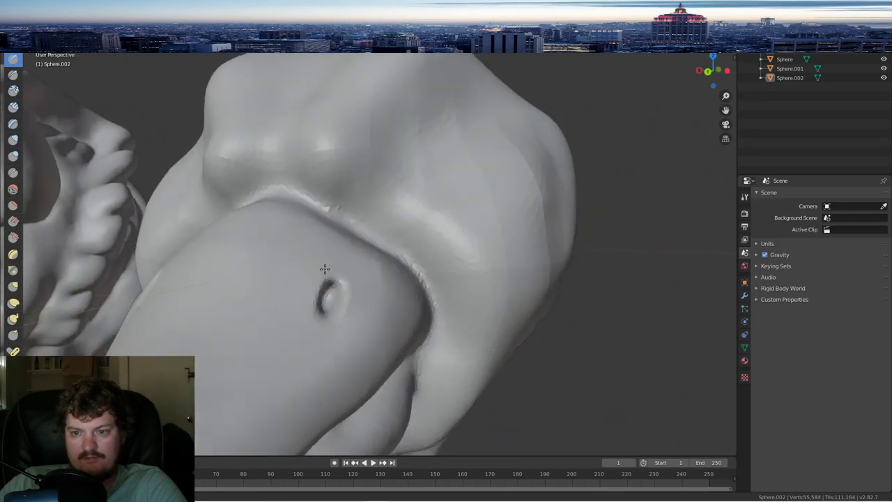
pyautogui.moveTo(328, 302)
pyautogui.mouseDown(button='middle')
pyautogui.moveTo(385, 289)
pyautogui.moveTo(366, 293)
pyautogui.mouseUp(button='middle')
pyautogui.scroll(-5, 366, 297)
pyautogui.scroll(1, 366, 293)
pyautogui.scroll(2, 365, 293)
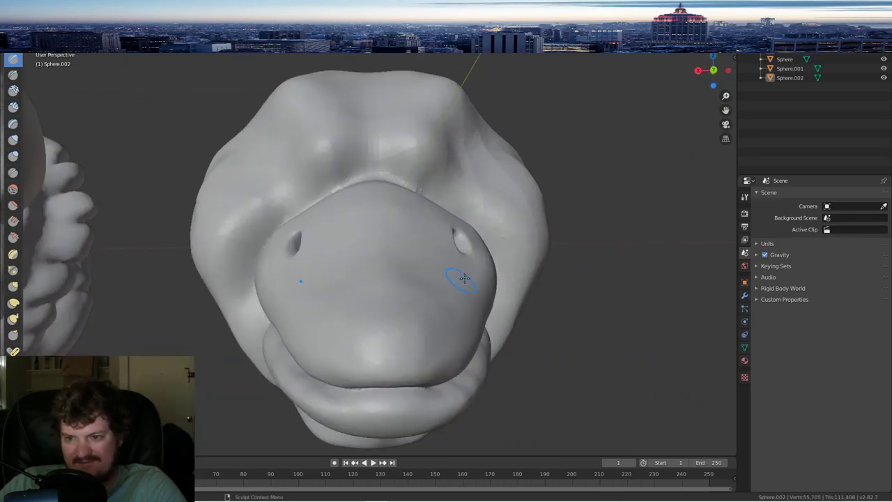
# - Deepen the nostril hollows with further Draw strokes
pyautogui.moveTo(502, 267)
pyautogui.mouseDown(button='middle')
pyautogui.moveTo(503, 234)
pyautogui.moveTo(487, 281)
pyautogui.moveTo(471, 283)
pyautogui.mouseUp(button='middle')
pyautogui.scroll(4, 370, 365)
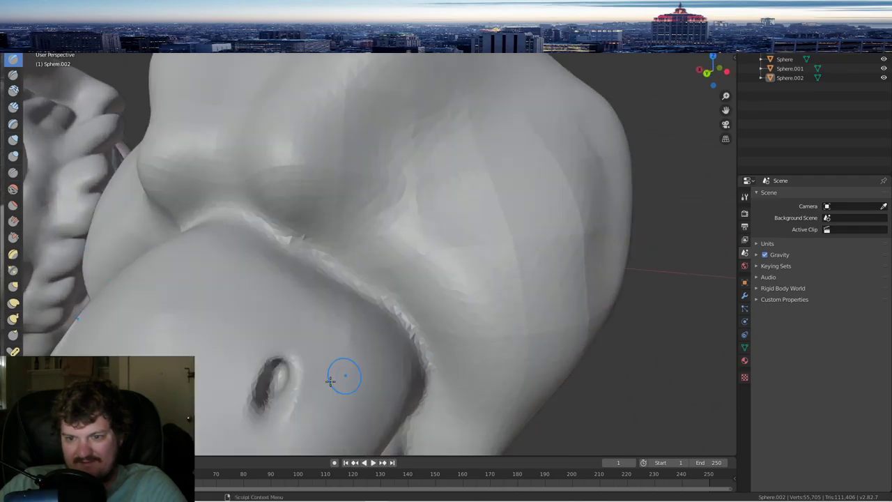
pyautogui.moveTo(266, 412); pyautogui.dragTo(269, 409)
pyautogui.scroll(-6, 269, 409)
pyautogui.moveTo(269, 408)
pyautogui.mouseDown(button='middle')
pyautogui.moveTo(342, 344)
pyautogui.moveTo(291, 330)
pyautogui.mouseUp(button='middle')
pyautogui.scroll(-3, 342, 344)
pyautogui.scroll(1, 411, 316)
pyautogui.moveTo(411, 317)
pyautogui.mouseDown(button='middle')
pyautogui.moveTo(420, 295)
pyautogui.moveTo(425, 327)
pyautogui.moveTo(428, 318)
pyautogui.moveTo(358, 273)
pyautogui.moveTo(418, 278)
pyautogui.moveTo(351, 323)
pyautogui.moveTo(353, 259)
pyautogui.moveTo(331, 268)
pyautogui.mouseUp(button='middle')
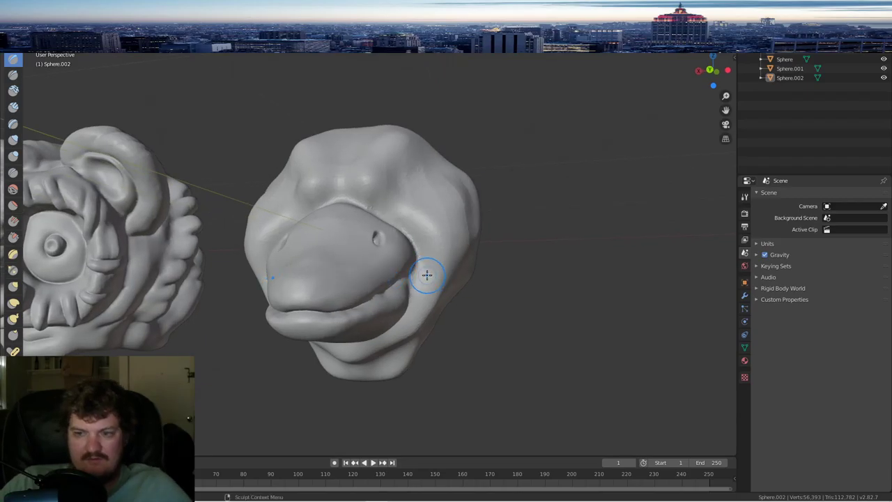
# - Carve mirrored eye sockets into the face beneath the brow with Draw strokes
pyautogui.moveTo(422, 275); pyautogui.dragTo(372, 200, button='middle')
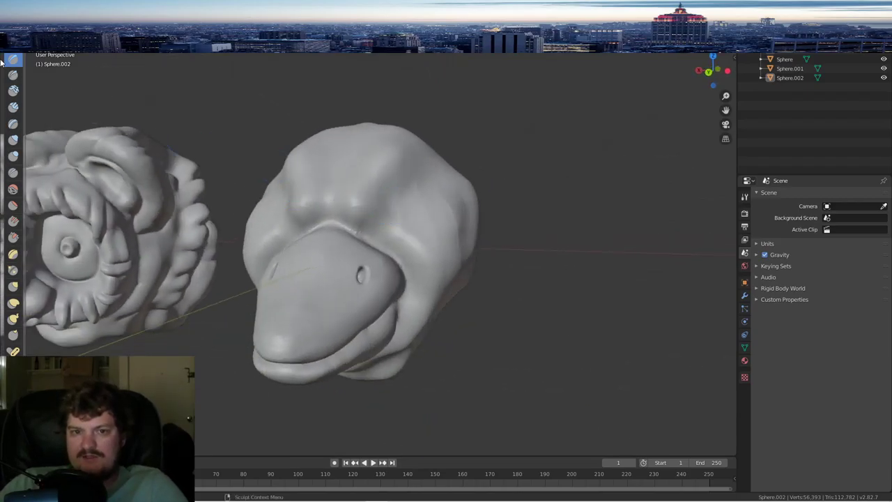
pyautogui.moveTo(488, 197); pyautogui.dragTo(408, 169, button='middle')
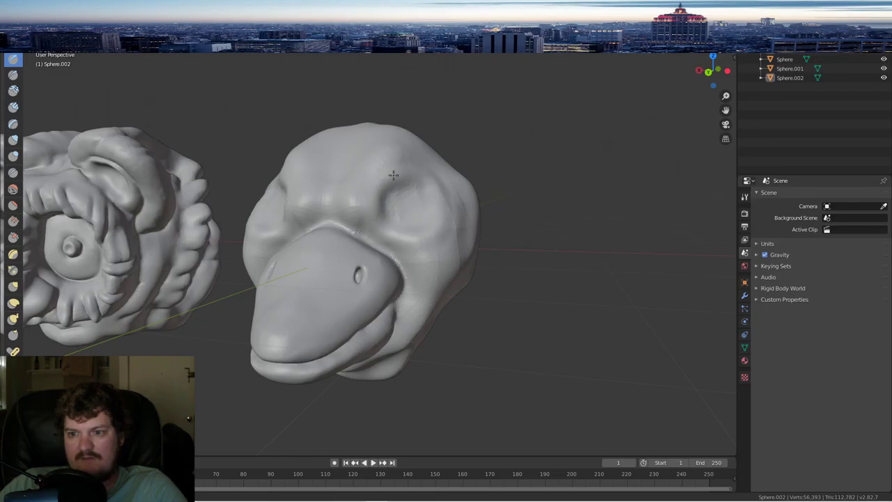
pyautogui.moveTo(420, 181); pyautogui.dragTo(356, 179, button='middle')
pyautogui.moveTo(354, 219); pyautogui.dragTo(393, 212)
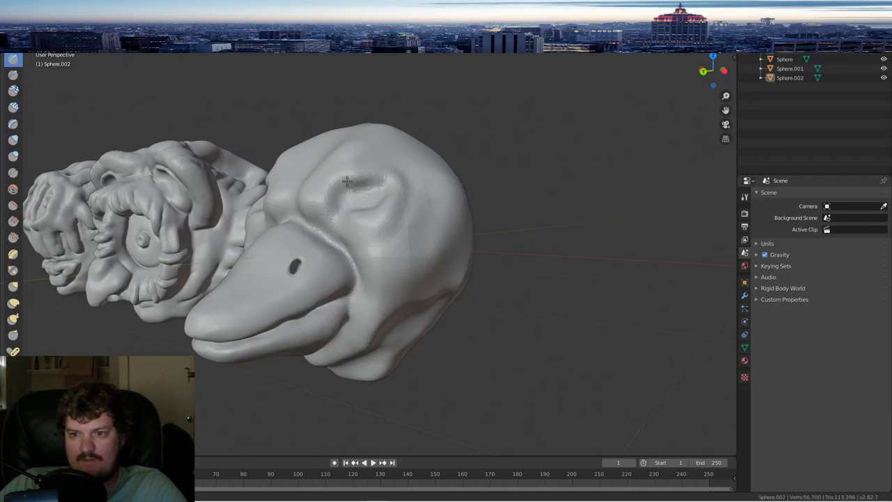
pyautogui.moveTo(346, 181); pyautogui.dragTo(333, 194)
pyautogui.moveTo(360, 220); pyautogui.dragTo(401, 209)
pyautogui.moveTo(404, 209)
pyautogui.mouseDown(button='middle')
pyautogui.moveTo(465, 209)
pyautogui.moveTo(408, 211)
pyautogui.mouseUp(button='middle')
# - Cut a sharper rim inside the eye socket and build up a round eyeball with the Draw brush
pyautogui.scroll(3, 409, 211)
pyautogui.moveTo(422, 154)
pyautogui.mouseDown(button='middle')
pyautogui.moveTo(422, 175)
pyautogui.moveTo(392, 184)
pyautogui.mouseUp(button='middle')
pyautogui.scroll(2, 397, 200)
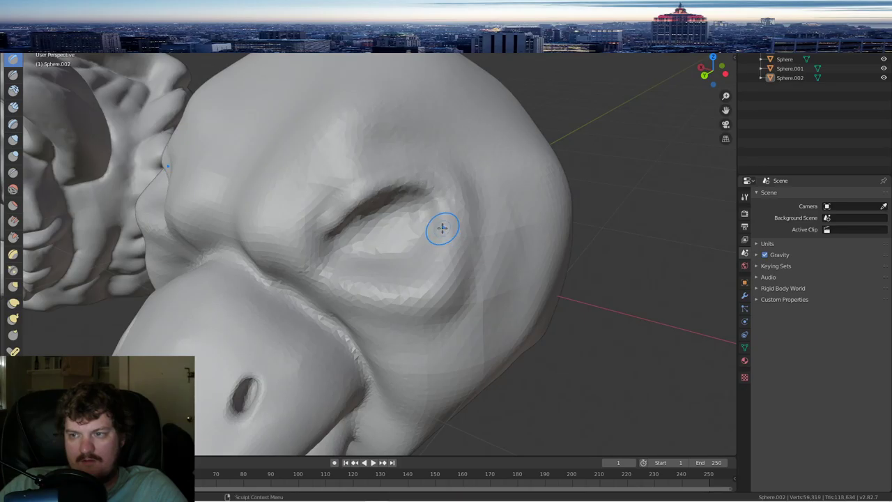
pyautogui.moveTo(420, 192)
pyautogui.mouseDown()
pyautogui.moveTo(434, 273)
pyautogui.moveTo(351, 275)
pyautogui.mouseUp()
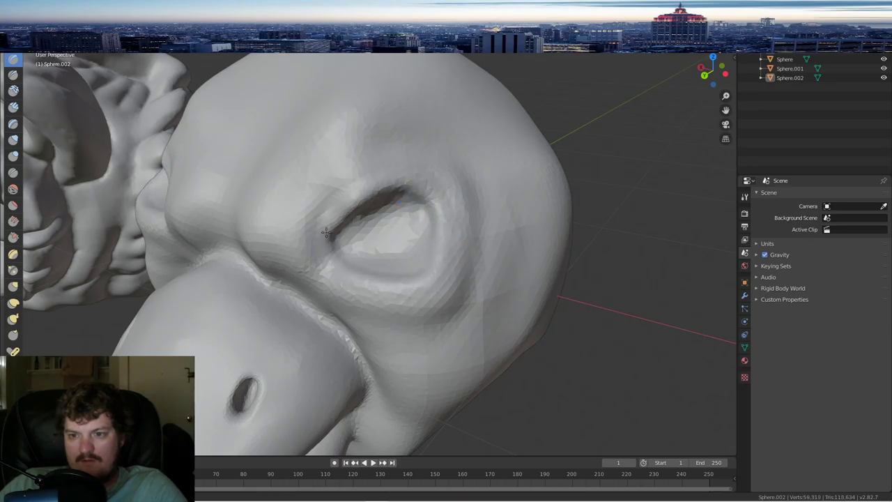
pyautogui.moveTo(375, 232)
pyautogui.mouseDown()
pyautogui.moveTo(394, 211)
pyautogui.moveTo(388, 215)
pyautogui.moveTo(400, 229)
pyautogui.moveTo(376, 259)
pyautogui.moveTo(404, 259)
pyautogui.moveTo(410, 201)
pyautogui.moveTo(378, 230)
pyautogui.moveTo(404, 213)
pyautogui.moveTo(402, 237)
pyautogui.mouseUp()
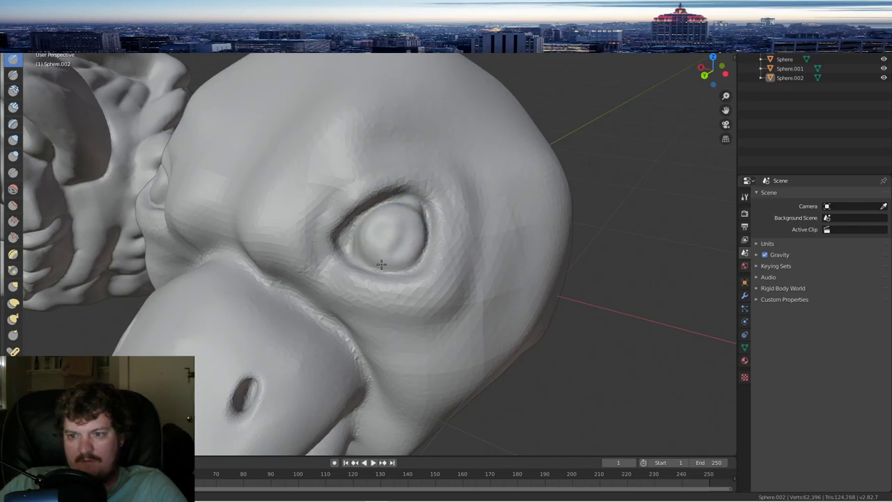
# - Raise a small round pupil on the eyeball with the Draw brush and define its edge with the Crease brush
pyautogui.moveTo(362, 227)
pyautogui.mouseDown()
pyautogui.moveTo(421, 249)
pyautogui.moveTo(398, 252)
pyautogui.moveTo(407, 253)
pyautogui.mouseUp()
pyautogui.scroll(1, 439, 244)
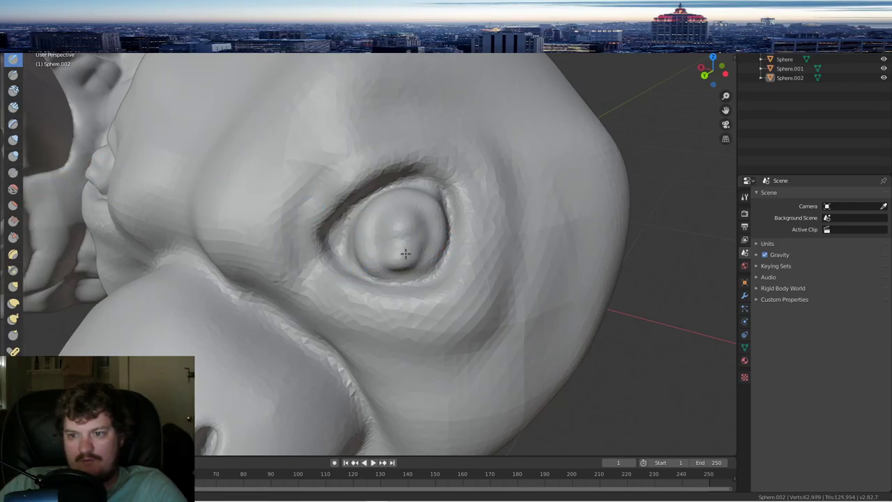
pyautogui.click(14, 172)
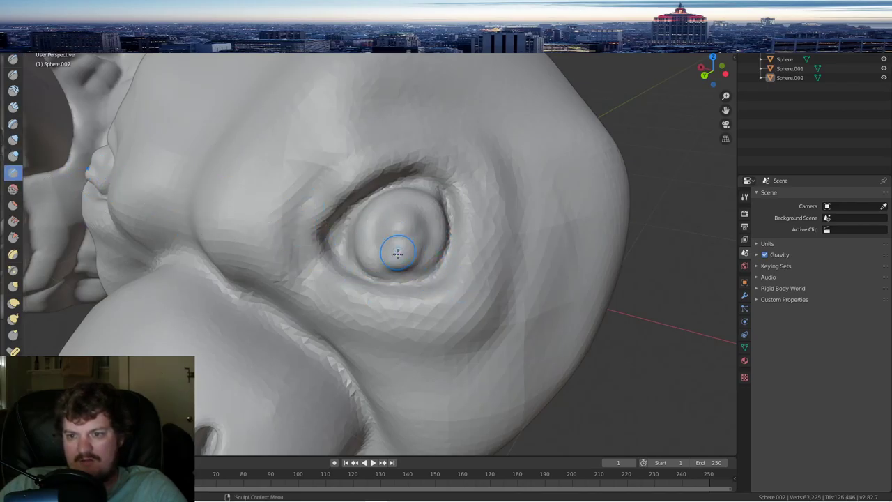
pyautogui.moveTo(374, 259)
pyautogui.mouseDown()
pyautogui.moveTo(432, 232)
pyautogui.moveTo(414, 212)
pyautogui.mouseUp()
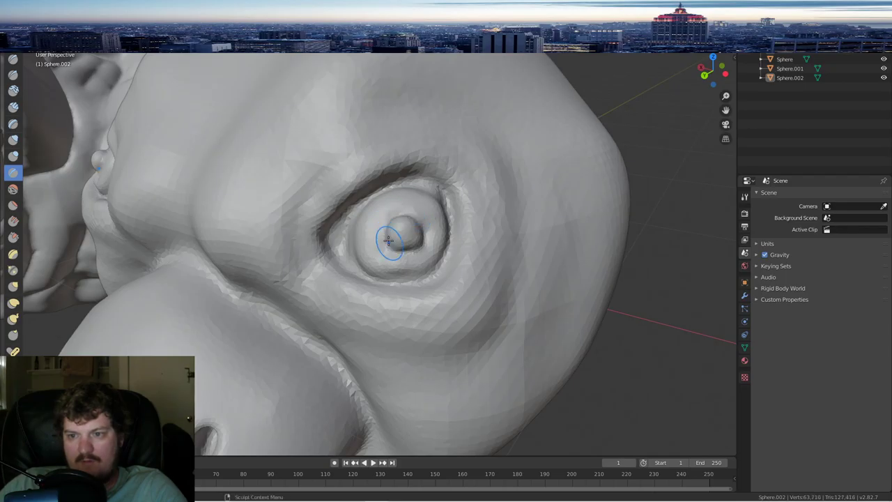
pyautogui.moveTo(419, 243)
pyautogui.mouseDown()
pyautogui.moveTo(423, 236)
pyautogui.moveTo(409, 237)
pyautogui.mouseUp()
pyautogui.click(21, 206)
pyautogui.scroll(-5, 409, 231)
pyautogui.moveTo(408, 227); pyautogui.dragTo(446, 224, button='middle')
pyautogui.scroll(1, 413, 223)
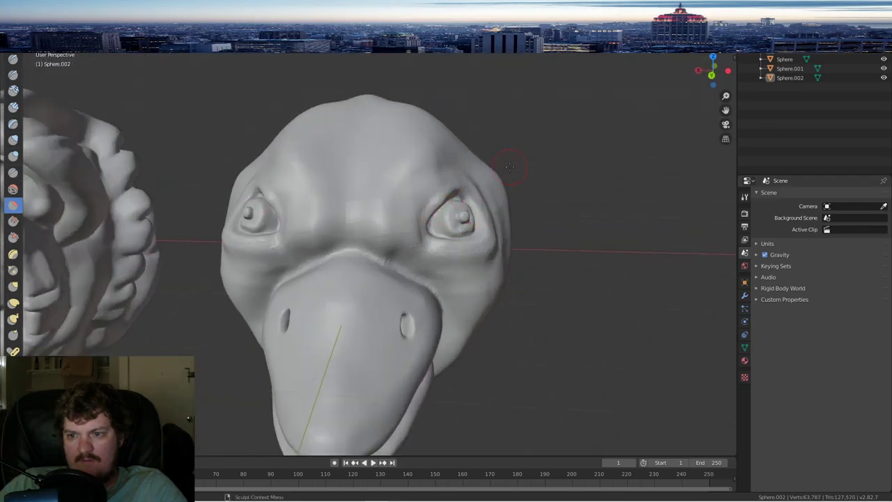
# - Hollow the centre of the raised pupil with the Draw brush
pyautogui.scroll(3, 510, 167)
pyautogui.moveTo(510, 167); pyautogui.dragTo(450, 173, button='middle')
pyautogui.scroll(4, 391, 181)
pyautogui.click(14, 64)
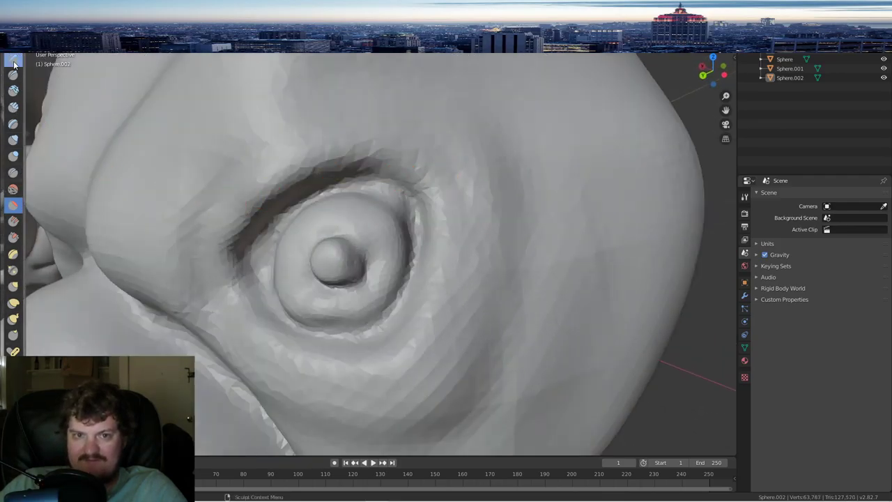
pyautogui.click(14, 61)
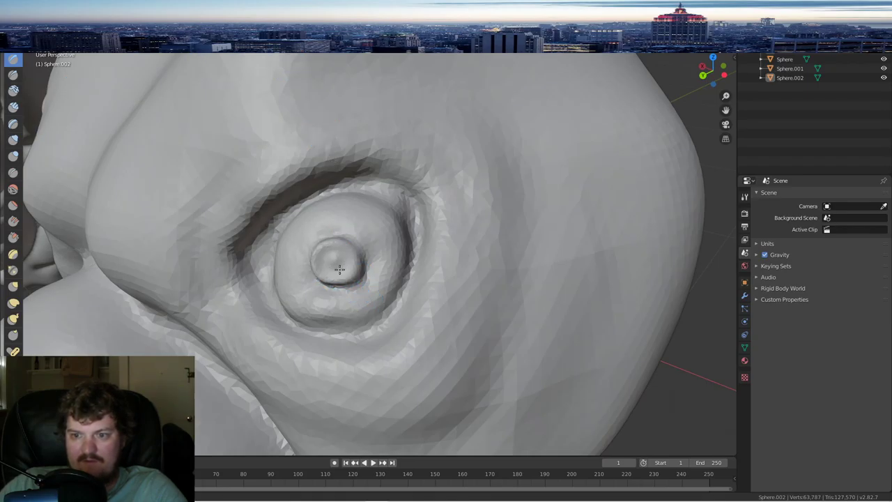
pyautogui.moveTo(390, 246)
pyautogui.mouseDown(button='middle')
pyautogui.moveTo(411, 212)
pyautogui.moveTo(454, 211)
pyautogui.moveTo(330, 295)
pyautogui.mouseUp(button='middle')
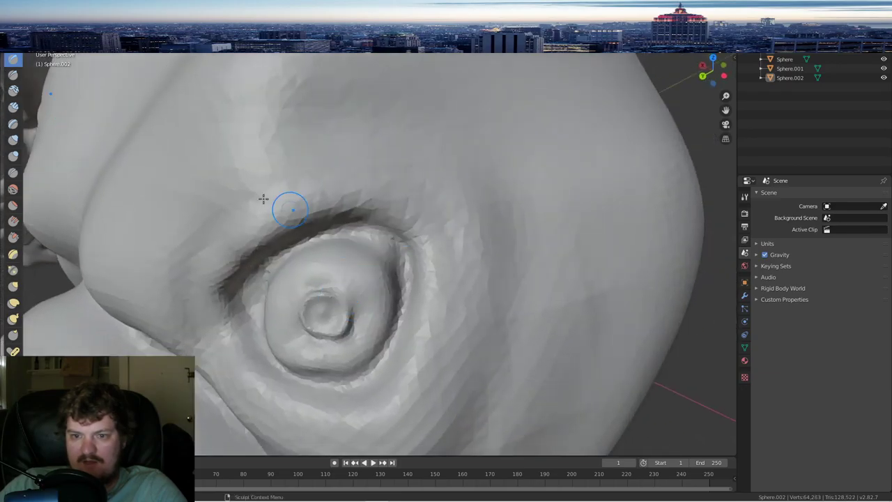
# - Sharpen the ring around the pupil with Crease strokes
pyautogui.click(13, 172)
pyautogui.moveTo(339, 320)
pyautogui.mouseDown()
pyautogui.moveTo(326, 300)
pyautogui.moveTo(350, 299)
pyautogui.moveTo(301, 321)
pyautogui.mouseUp()
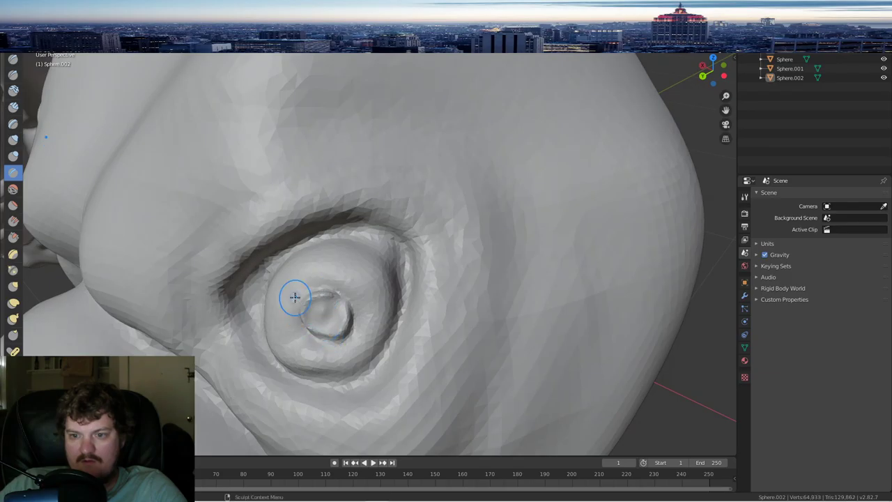
pyautogui.scroll(-6, 295, 298)
pyautogui.moveTo(295, 297); pyautogui.dragTo(345, 268, button='middle')
pyautogui.scroll(-3, 345, 267)
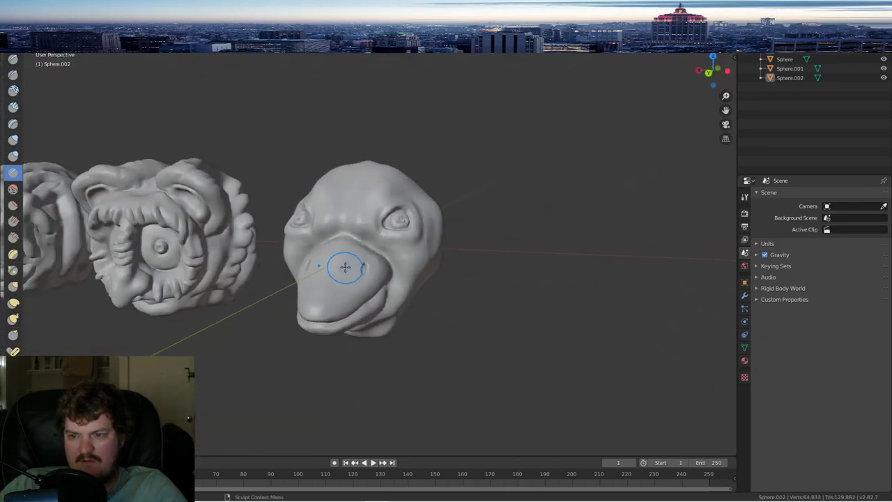
pyautogui.scroll(10, 452, 207)
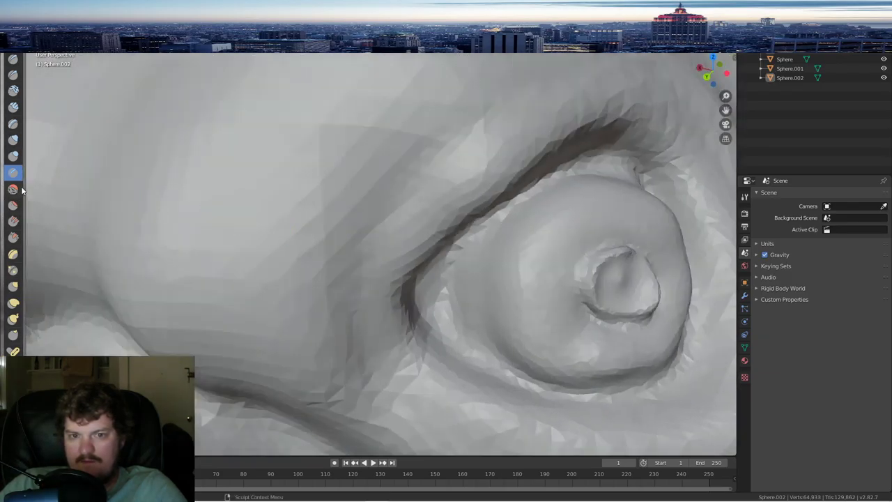
# - Soften the pupil and eyeball surface with the Smooth brush
pyautogui.click(12, 188)
pyautogui.scroll(-4, 527, 314)
pyautogui.scroll(3, 486, 303)
pyautogui.moveTo(326, 212)
pyautogui.mouseDown()
pyautogui.moveTo(319, 234)
pyautogui.moveTo(337, 234)
pyautogui.moveTo(313, 217)
pyautogui.mouseUp()
# - Shape the inner corner of the eye beside the eyeball with Draw strokes
pyautogui.click(13, 60)
pyautogui.moveTo(424, 211); pyautogui.dragTo(446, 212, button='middle')
pyautogui.moveTo(541, 232)
pyautogui.mouseDown()
pyautogui.moveTo(522, 241)
pyautogui.moveTo(549, 262)
pyautogui.mouseUp()
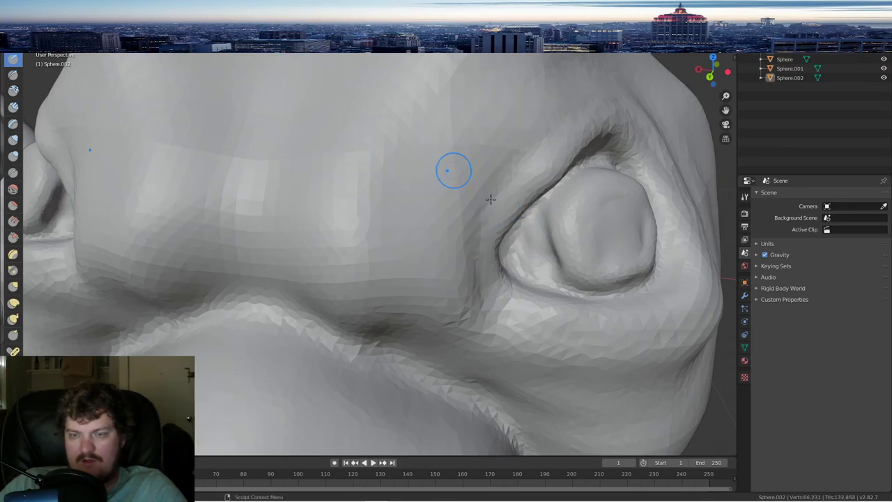
pyautogui.moveTo(542, 216)
pyautogui.mouseDown()
pyautogui.moveTo(530, 265)
pyautogui.moveTo(552, 271)
pyautogui.mouseUp()
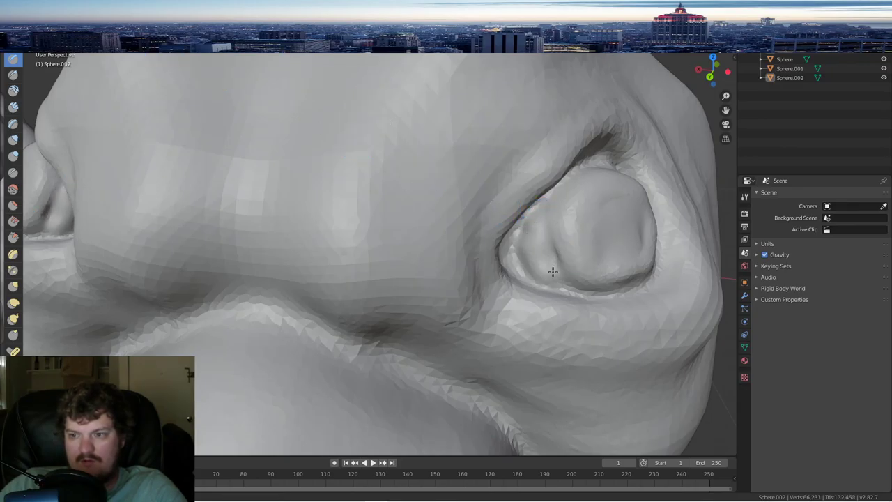
pyautogui.moveTo(549, 238)
pyautogui.mouseDown(button='middle')
pyautogui.moveTo(533, 252)
pyautogui.moveTo(485, 247)
pyautogui.mouseUp(button='middle')
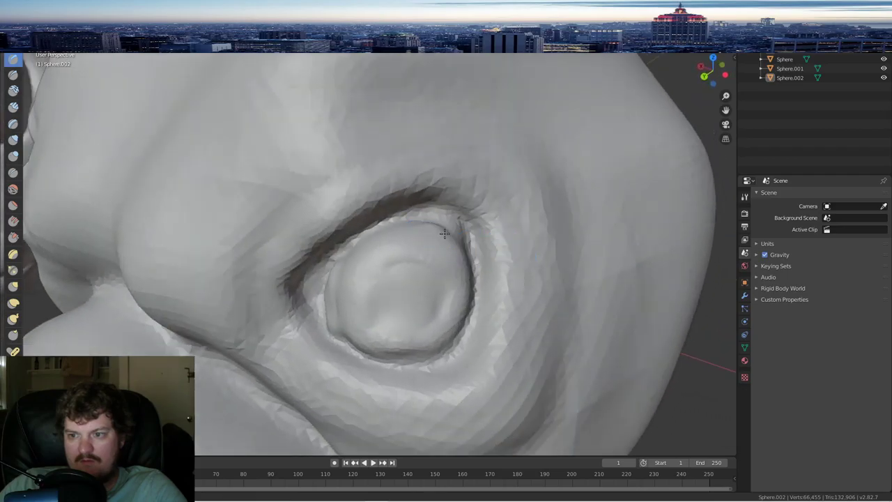
pyautogui.moveTo(427, 234); pyautogui.dragTo(437, 238, button='middle')
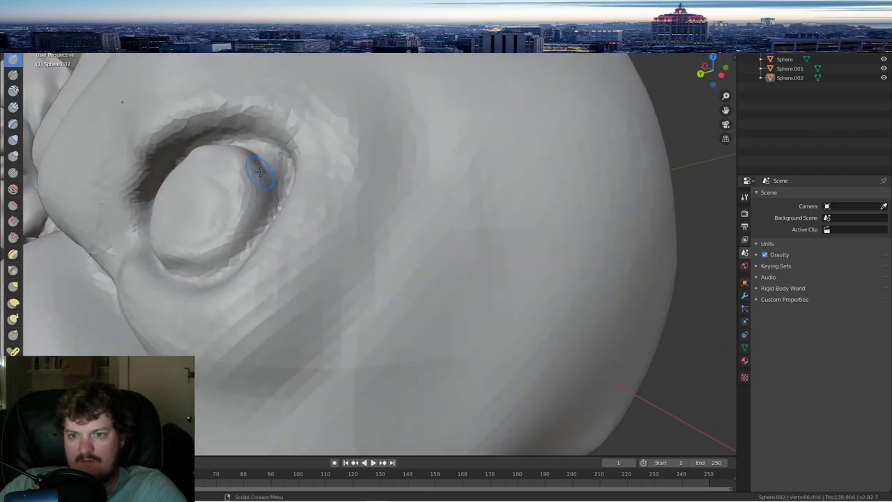
# - Fill out the eyeball's edges and refine the surrounding eyelid rim with Draw strokes
pyautogui.moveTo(258, 164)
pyautogui.mouseDown()
pyautogui.moveTo(258, 225)
pyautogui.moveTo(213, 260)
pyautogui.moveTo(192, 261)
pyautogui.mouseUp()
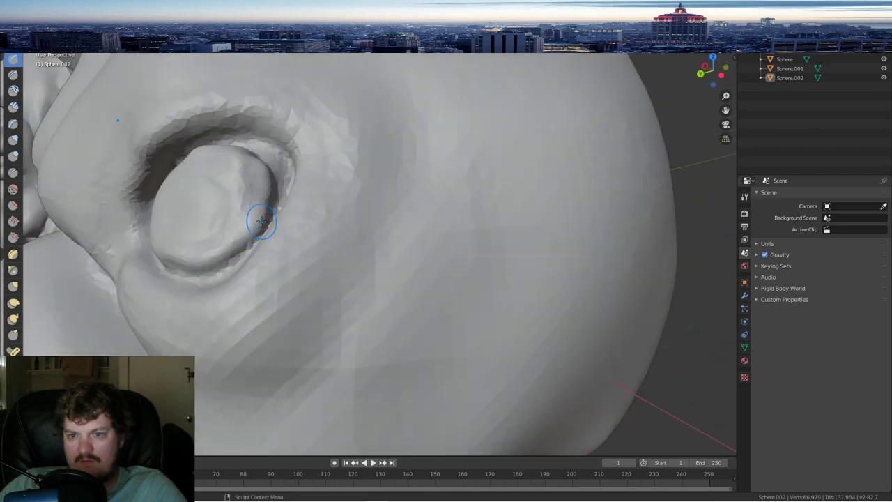
pyautogui.moveTo(261, 220); pyautogui.dragTo(288, 297, button='middle')
pyautogui.moveTo(277, 306); pyautogui.dragTo(255, 291)
pyautogui.moveTo(255, 289); pyautogui.dragTo(274, 306, button='middle')
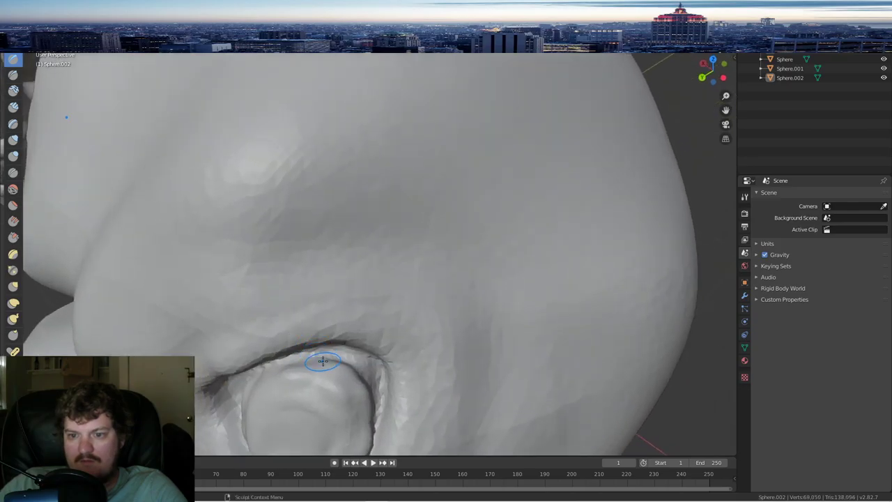
pyautogui.moveTo(296, 361)
pyautogui.mouseDown(button='middle')
pyautogui.moveTo(375, 354)
pyautogui.moveTo(468, 273)
pyautogui.mouseUp(button='middle')
pyautogui.moveTo(452, 282); pyautogui.dragTo(446, 318)
pyautogui.moveTo(446, 318); pyautogui.dragTo(471, 274, button='middle')
pyautogui.moveTo(549, 151)
pyautogui.mouseDown()
pyautogui.moveTo(541, 199)
pyautogui.moveTo(597, 209)
pyautogui.mouseUp()
pyautogui.moveTo(597, 209); pyautogui.dragTo(34, 182, button='middle')
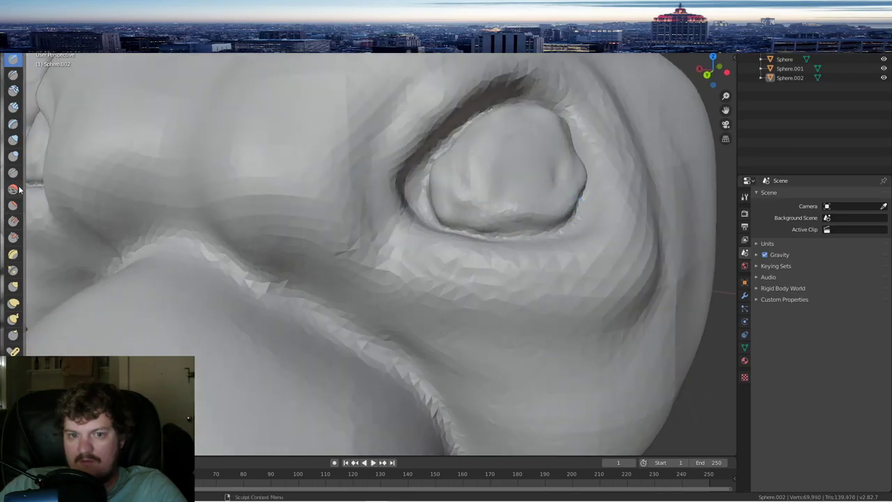
# - Smooth the eyeball and outline a new round pupil on it with the Crease brush
pyautogui.click(13, 187)
pyautogui.moveTo(533, 208); pyautogui.dragTo(436, 253, button='middle')
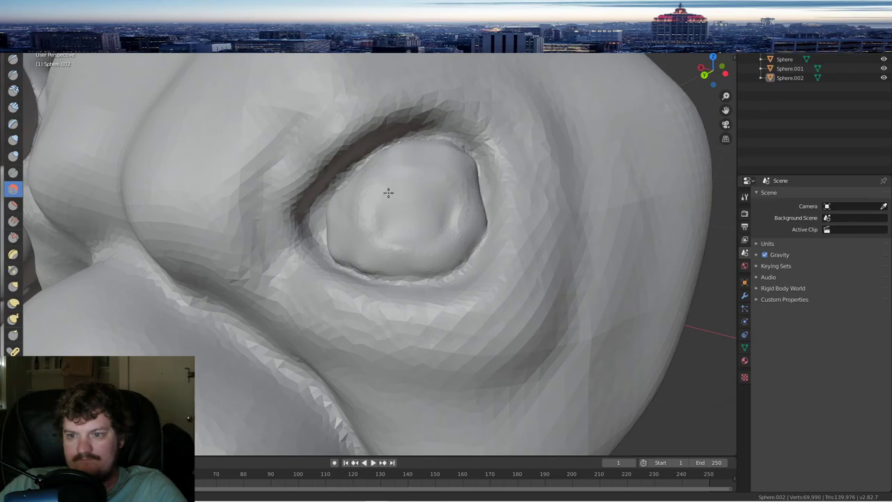
pyautogui.click(14, 173)
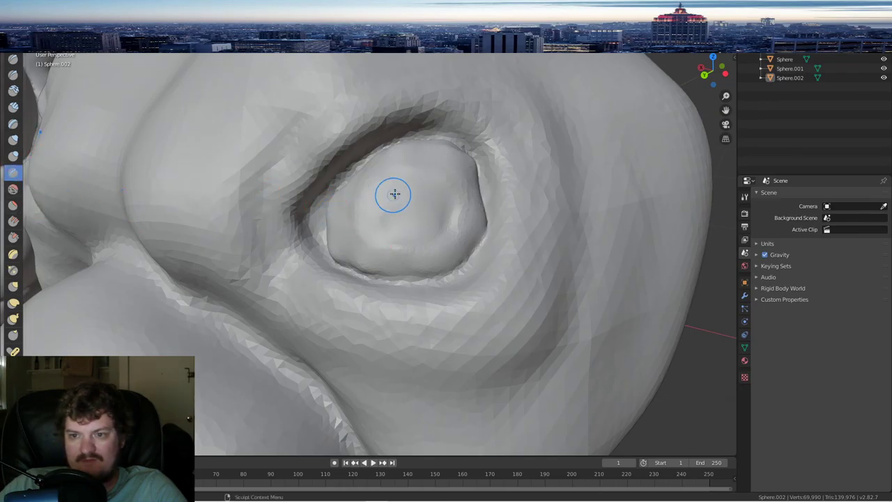
pyautogui.scroll(3, 400, 190)
pyautogui.moveTo(445, 226)
pyautogui.mouseDown()
pyautogui.moveTo(390, 191)
pyautogui.moveTo(391, 215)
pyautogui.mouseUp()
pyautogui.scroll(-8, 446, 198)
pyautogui.moveTo(430, 193)
pyautogui.mouseDown(button='middle')
pyautogui.moveTo(482, 189)
pyautogui.moveTo(71, 152)
pyautogui.mouseUp(button='middle')
pyautogui.scroll(1, 416, 182)
# - Smooth the brow between the forehead and the eye with the Smooth brush
pyautogui.click(12, 190)
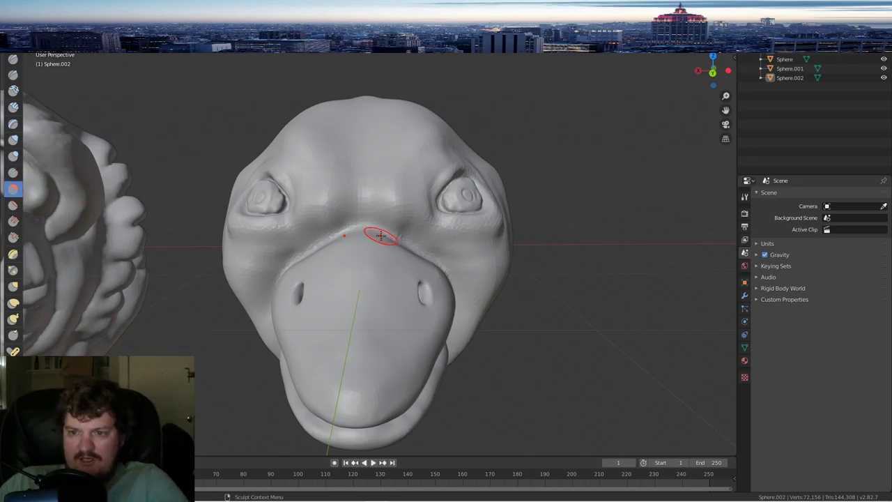
pyautogui.moveTo(407, 153); pyautogui.dragTo(413, 179)
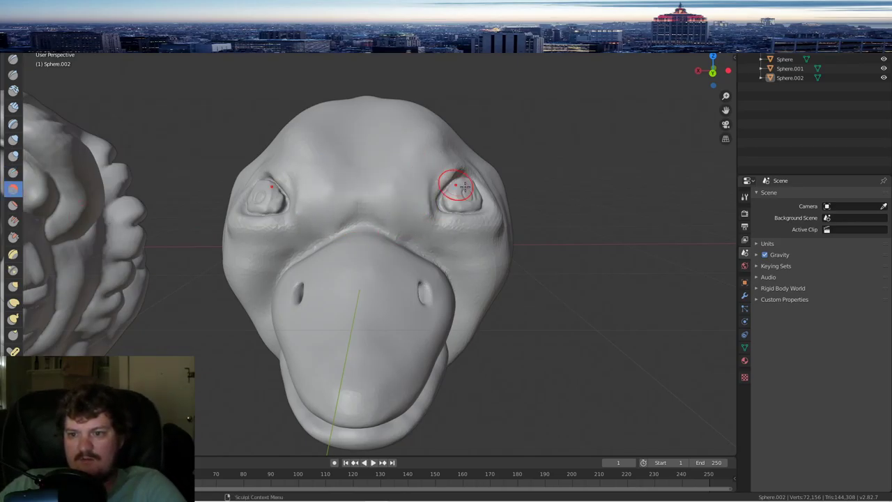
pyautogui.moveTo(464, 186); pyautogui.dragTo(369, 199, button='middle')
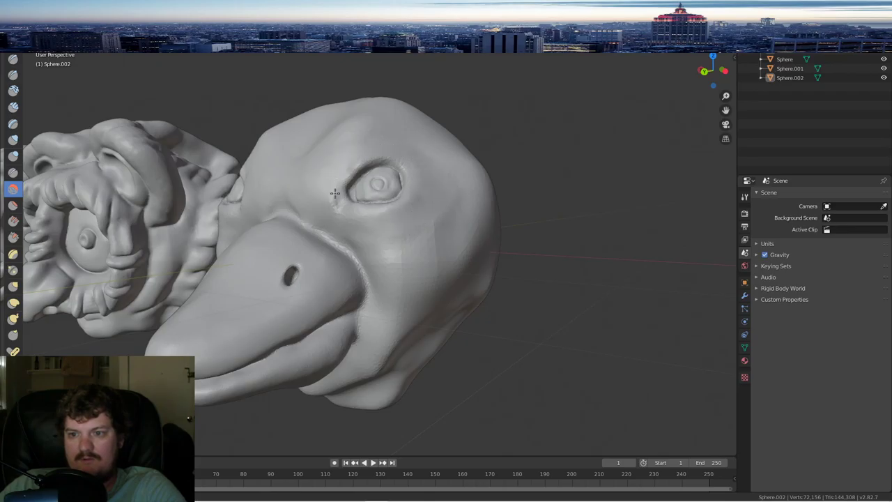
# - Carve a brow crease above the eye, running inward toward the beak, with the Crease brush
pyautogui.scroll(-3, 402, 143)
pyautogui.moveTo(404, 144)
pyautogui.mouseDown(button='middle')
pyautogui.moveTo(498, 154)
pyautogui.moveTo(421, 155)
pyautogui.moveTo(370, 175)
pyautogui.moveTo(383, 142)
pyautogui.moveTo(350, 151)
pyautogui.moveTo(369, 173)
pyautogui.mouseUp(button='middle')
pyautogui.scroll(1, 421, 155)
pyautogui.scroll(1, 421, 155)
pyautogui.click(14, 173)
pyautogui.scroll(3, 335, 182)
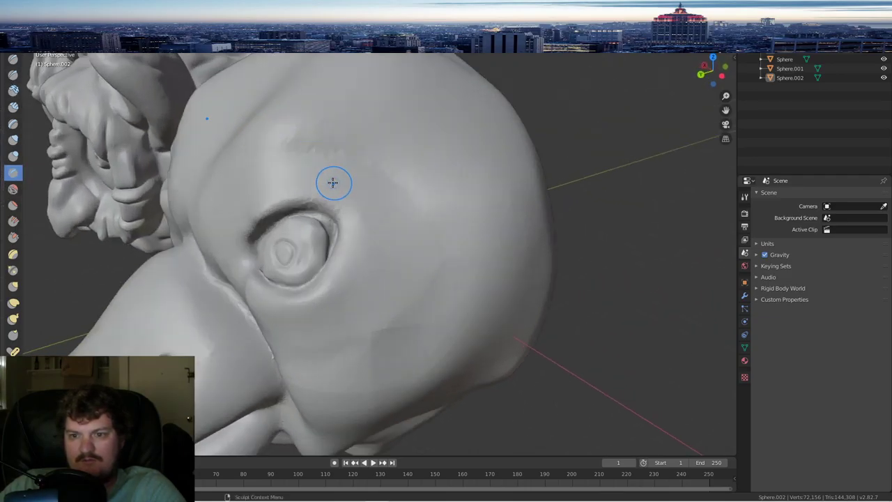
pyautogui.moveTo(350, 155); pyautogui.dragTo(252, 168)
pyautogui.moveTo(328, 158); pyautogui.dragTo(404, 154, button='middle')
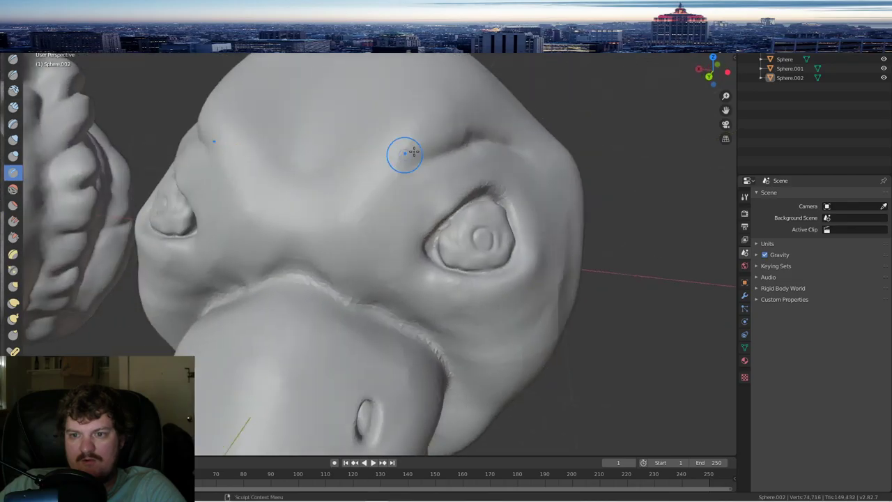
pyautogui.moveTo(414, 152)
pyautogui.mouseDown()
pyautogui.moveTo(358, 188)
pyautogui.moveTo(344, 202)
pyautogui.moveTo(369, 193)
pyautogui.moveTo(342, 229)
pyautogui.mouseUp()
pyautogui.moveTo(335, 272); pyautogui.dragTo(421, 139, button='middle')
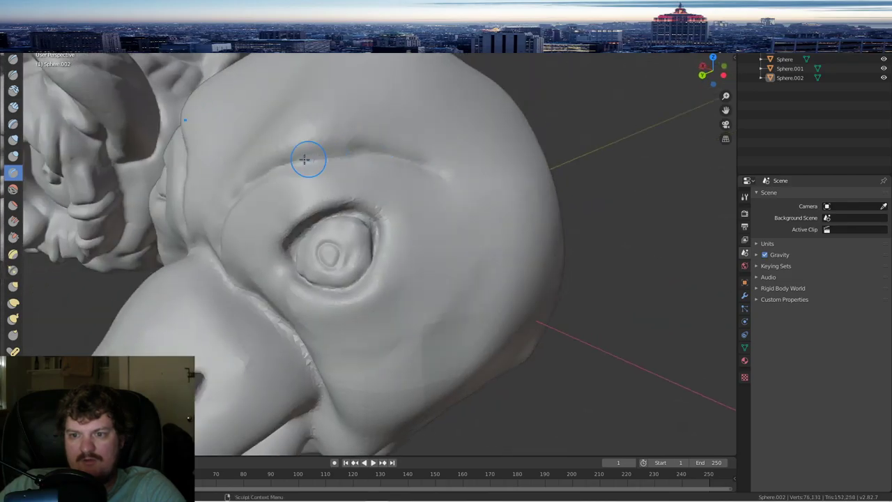
# - Extend the brow crease around the outer side and underside of the eye socket and down to the beak's base
pyautogui.moveTo(285, 165)
pyautogui.mouseDown()
pyautogui.moveTo(457, 175)
pyautogui.moveTo(481, 241)
pyautogui.moveTo(457, 312)
pyautogui.mouseUp()
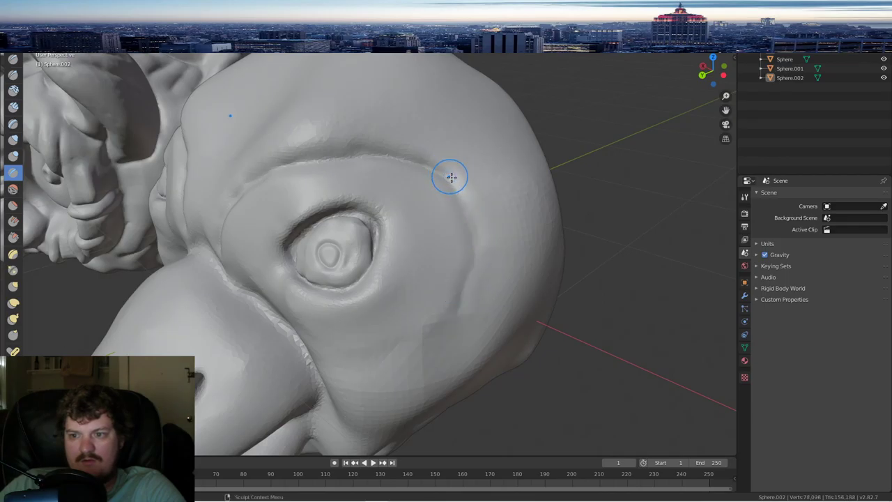
pyautogui.moveTo(451, 177)
pyautogui.mouseDown()
pyautogui.moveTo(469, 296)
pyautogui.moveTo(430, 336)
pyautogui.mouseUp()
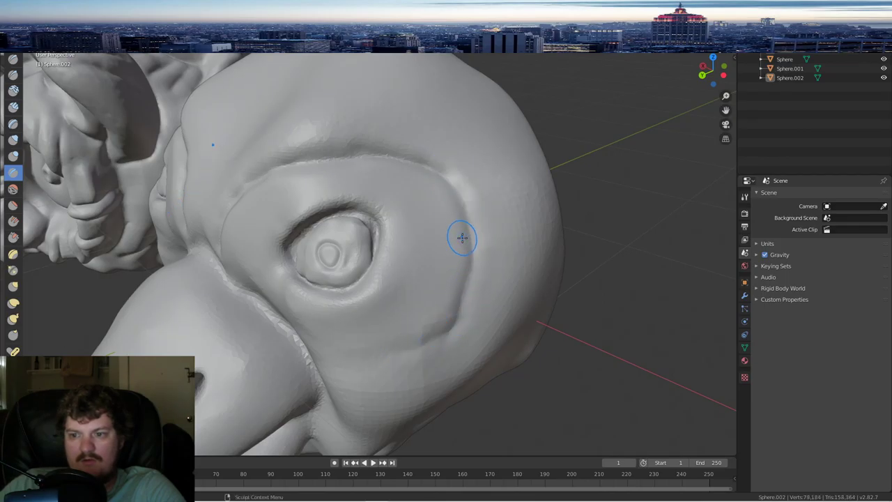
pyautogui.moveTo(462, 238)
pyautogui.mouseDown()
pyautogui.moveTo(446, 329)
pyautogui.moveTo(340, 357)
pyautogui.moveTo(308, 354)
pyautogui.moveTo(420, 341)
pyautogui.moveTo(462, 311)
pyautogui.mouseUp()
pyautogui.moveTo(445, 244); pyautogui.dragTo(476, 199, button='middle')
pyautogui.scroll(-6, 475, 196)
pyautogui.scroll(5, 475, 195)
pyautogui.moveTo(312, 173); pyautogui.dragTo(323, 141)
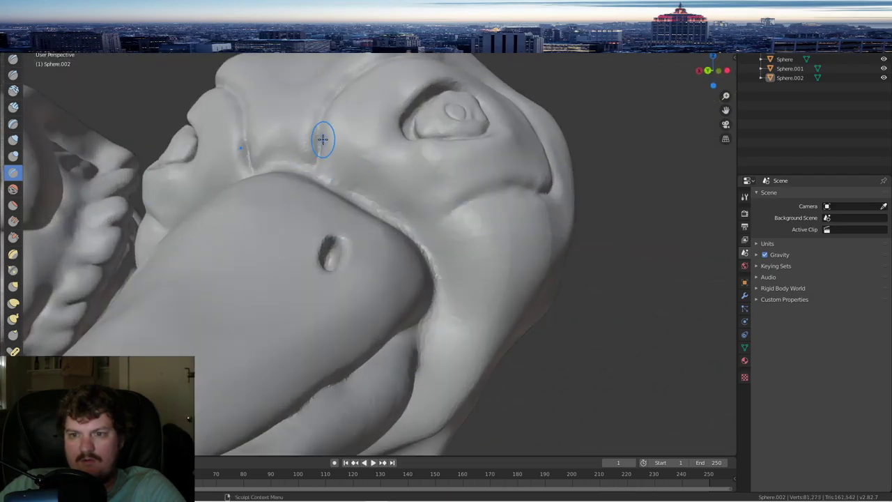
# - Crease a V-shaped furrow above the brows, with a vertical fold between them running down to the beak
pyautogui.moveTo(410, 229); pyautogui.dragTo(404, 203, button='middle')
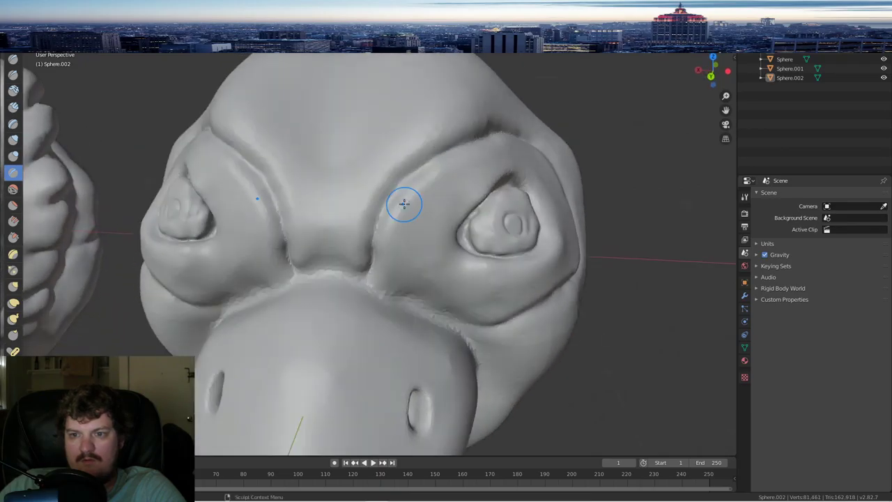
pyautogui.moveTo(414, 140); pyautogui.dragTo(310, 203, button='middle')
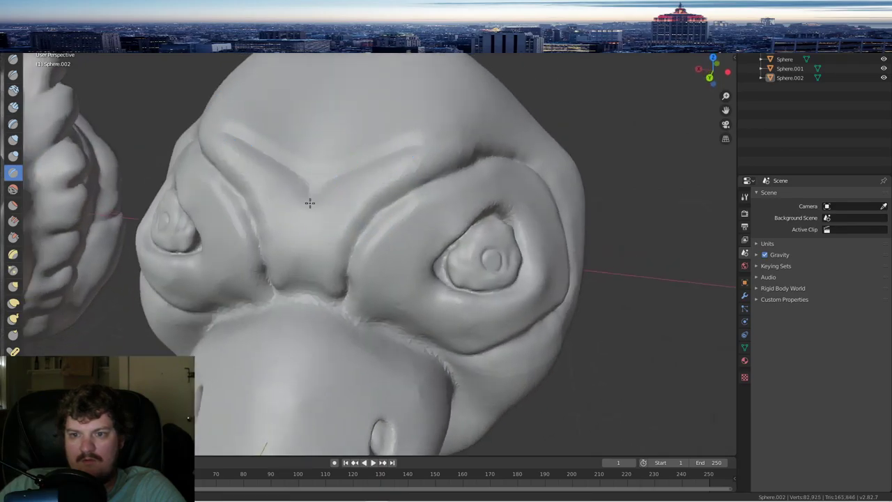
pyautogui.moveTo(313, 214)
pyautogui.mouseDown()
pyautogui.moveTo(305, 281)
pyautogui.moveTo(302, 234)
pyautogui.mouseUp()
pyautogui.moveTo(306, 271); pyautogui.dragTo(316, 174)
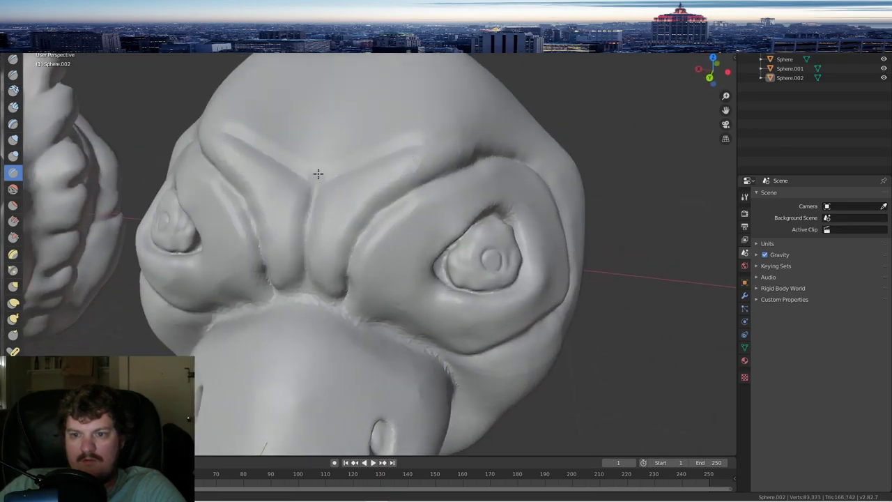
pyautogui.moveTo(406, 168); pyautogui.dragTo(373, 190, button='middle')
pyautogui.moveTo(372, 189)
pyautogui.mouseDown()
pyautogui.moveTo(415, 176)
pyautogui.moveTo(319, 211)
pyautogui.moveTo(427, 175)
pyautogui.moveTo(466, 173)
pyautogui.mouseUp()
pyautogui.moveTo(491, 168); pyautogui.dragTo(400, 177, button='middle')
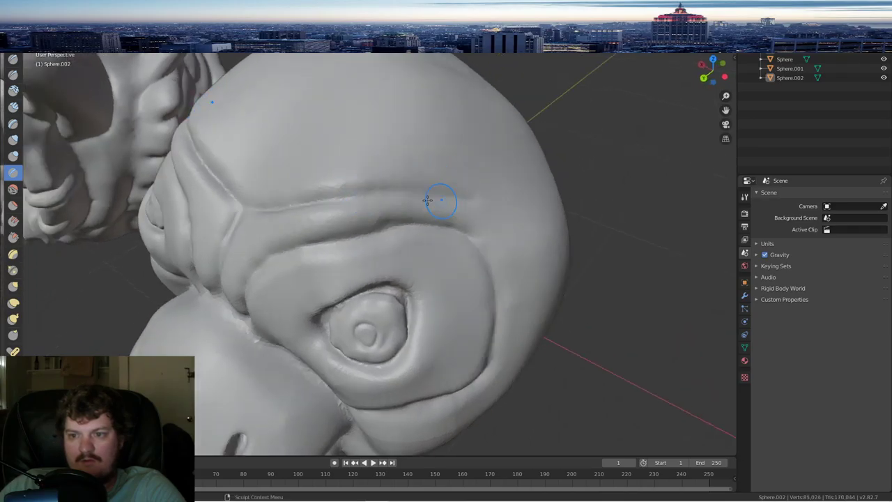
# - Continue the brow furrows around and down the side of the head behind the eye socket
pyautogui.moveTo(464, 211)
pyautogui.mouseDown(button='middle')
pyautogui.moveTo(500, 191)
pyautogui.moveTo(408, 183)
pyautogui.mouseUp(button='middle')
pyautogui.moveTo(304, 123); pyautogui.dragTo(369, 207)
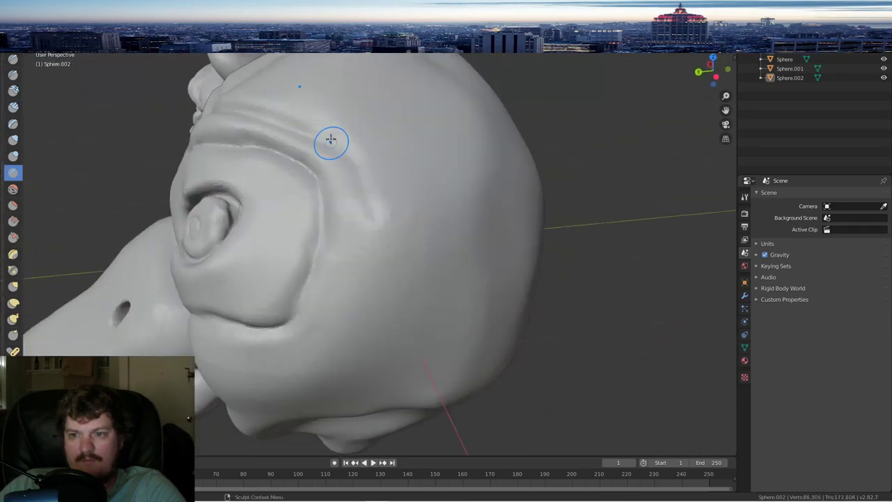
pyautogui.moveTo(330, 142); pyautogui.dragTo(353, 226)
pyautogui.moveTo(357, 230); pyautogui.dragTo(396, 230, button='middle')
# - Carve a series of stacked curved wrinkles across the forehead with the Crease brush
pyautogui.moveTo(326, 250)
pyautogui.mouseDown()
pyautogui.moveTo(288, 247)
pyautogui.moveTo(376, 253)
pyautogui.moveTo(426, 225)
pyautogui.mouseUp()
pyautogui.moveTo(360, 248); pyautogui.dragTo(423, 227)
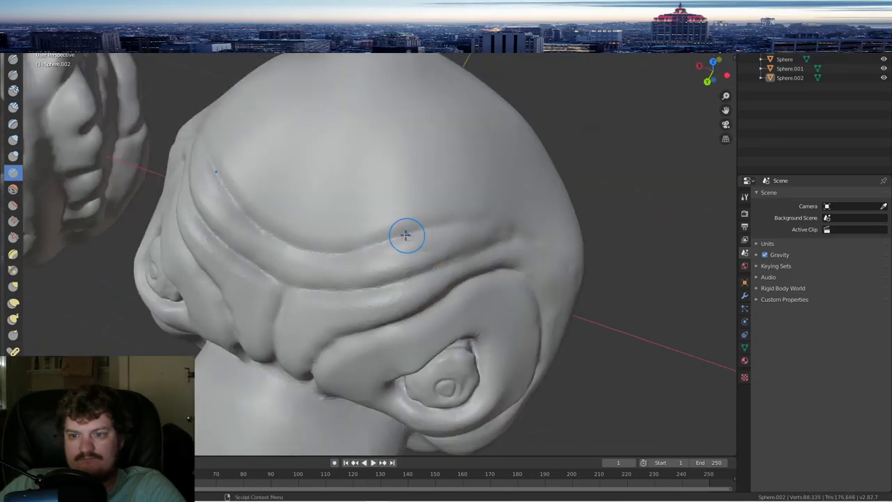
pyautogui.moveTo(304, 203)
pyautogui.mouseDown()
pyautogui.moveTo(385, 210)
pyautogui.moveTo(447, 190)
pyautogui.mouseUp()
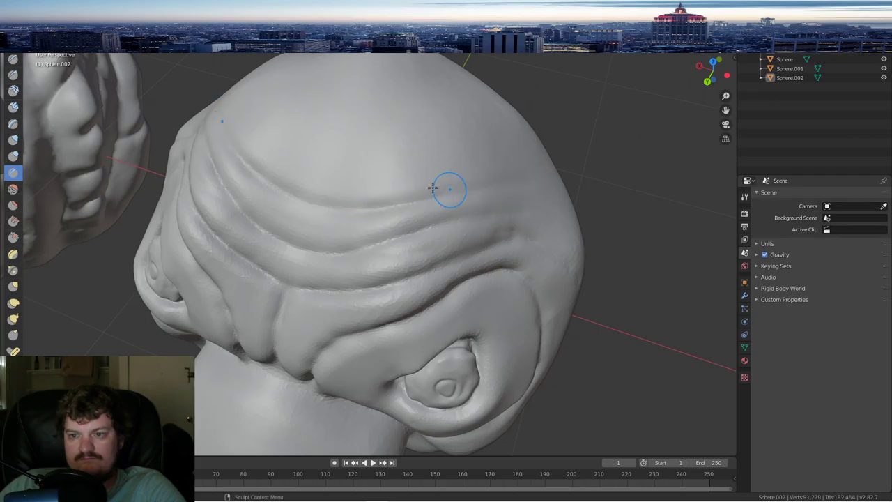
pyautogui.moveTo(286, 132); pyautogui.dragTo(383, 153)
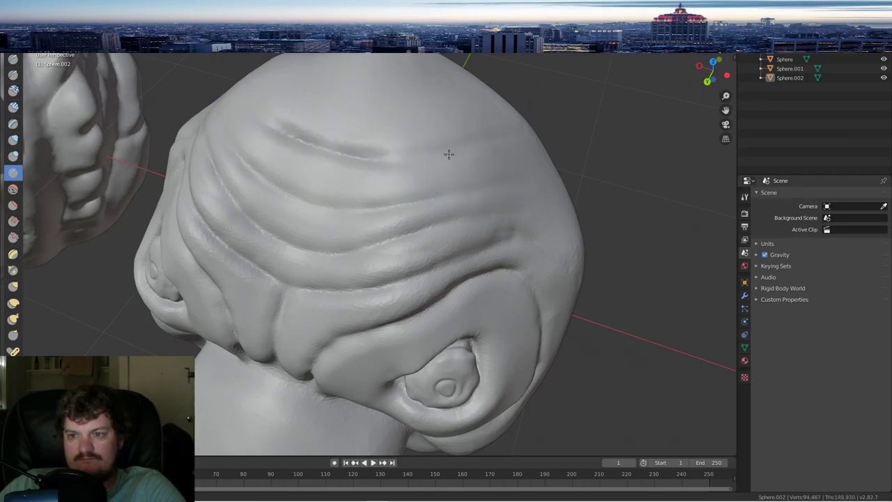
pyautogui.moveTo(572, 130); pyautogui.dragTo(574, 155, button='middle')
pyautogui.moveTo(280, 102)
pyautogui.mouseDown()
pyautogui.moveTo(355, 165)
pyautogui.moveTo(424, 159)
pyautogui.mouseUp()
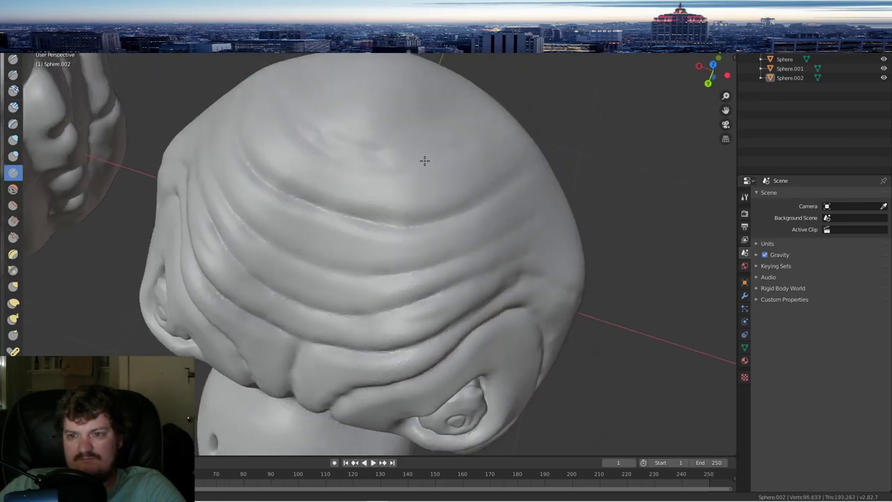
# - Add more creased wrinkles over the crown of the head
pyautogui.moveTo(314, 136); pyautogui.dragTo(367, 153)
pyautogui.moveTo(367, 153); pyautogui.dragTo(258, 159, button='middle')
pyautogui.moveTo(258, 160)
pyautogui.mouseDown()
pyautogui.moveTo(294, 188)
pyautogui.moveTo(383, 197)
pyautogui.moveTo(476, 137)
pyautogui.mouseUp()
pyautogui.moveTo(301, 117); pyautogui.dragTo(425, 144)
pyautogui.moveTo(340, 136)
pyautogui.mouseDown()
pyautogui.moveTo(404, 145)
pyautogui.moveTo(481, 125)
pyautogui.mouseUp()
pyautogui.moveTo(492, 124)
pyautogui.mouseDown(button='middle')
pyautogui.moveTo(336, 123)
pyautogui.moveTo(307, 167)
pyautogui.mouseUp(button='middle')
pyautogui.scroll(-5, 306, 168)
pyautogui.moveTo(445, 181); pyautogui.dragTo(329, 184, button='middle')
pyautogui.scroll(4, 329, 184)
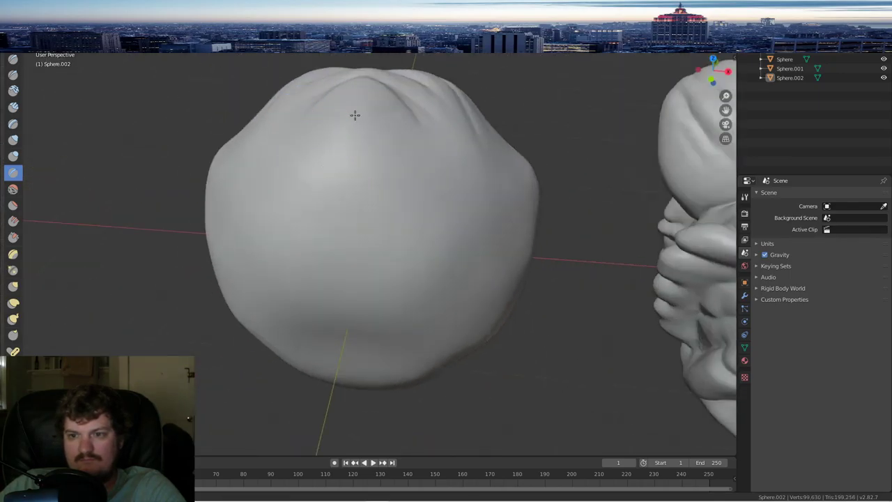
# - Crease an arched fold across the upper back of the head
pyautogui.moveTo(427, 100); pyautogui.dragTo(408, 181, button='middle')
pyautogui.scroll(2, 409, 211)
pyautogui.moveTo(372, 156); pyautogui.dragTo(281, 172)
pyautogui.moveTo(333, 157)
pyautogui.mouseDown()
pyautogui.moveTo(275, 171)
pyautogui.moveTo(384, 115)
pyautogui.moveTo(342, 124)
pyautogui.mouseUp()
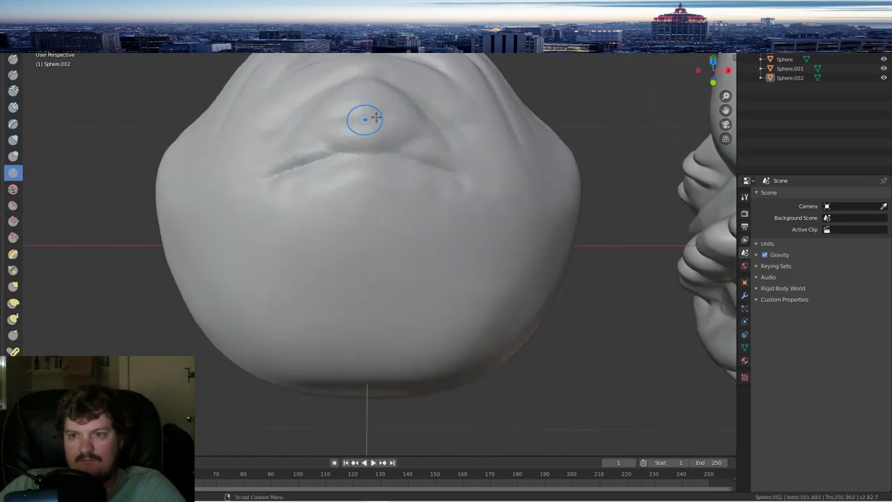
# - Carve creases from the beak's corner across the cheek and down along the jaw
pyautogui.scroll(-6, 438, 135)
pyautogui.moveTo(266, 140); pyautogui.dragTo(462, 126, button='middle')
pyautogui.scroll(4, 461, 126)
pyautogui.moveTo(516, 230); pyautogui.dragTo(455, 185, button='middle')
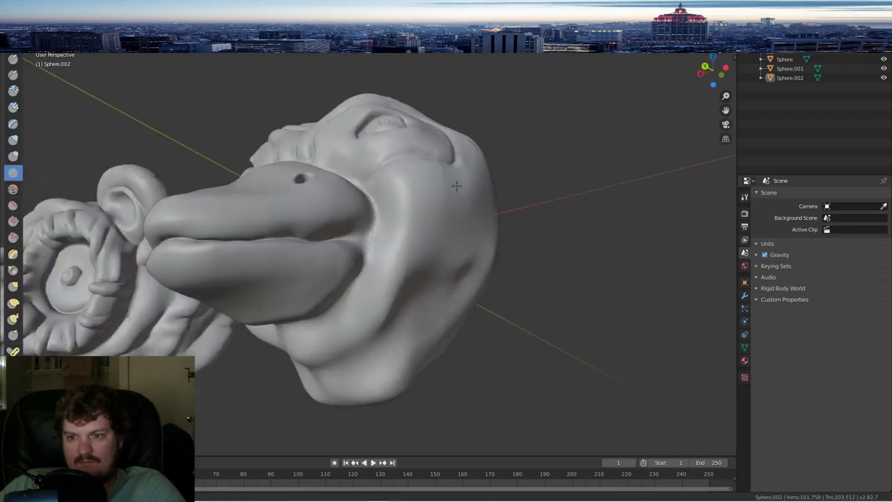
pyautogui.scroll(2, 450, 188)
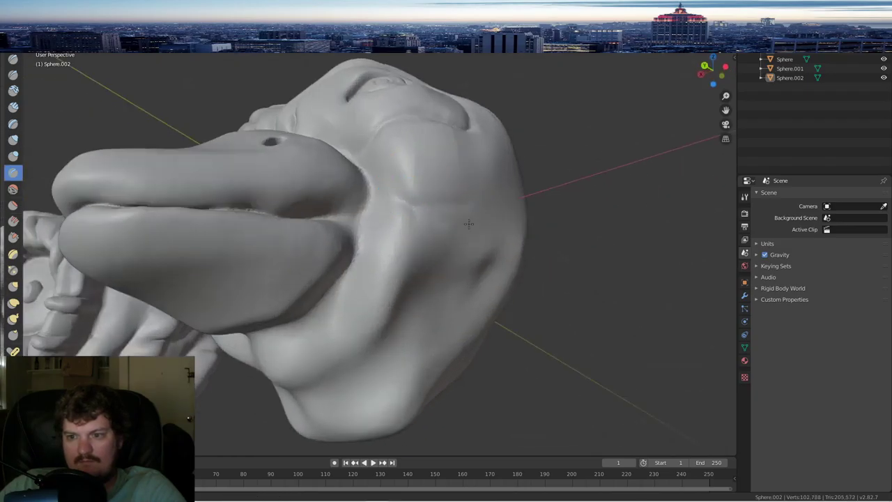
pyautogui.moveTo(532, 220); pyautogui.dragTo(334, 232, button='middle')
pyautogui.moveTo(334, 233); pyautogui.dragTo(411, 212)
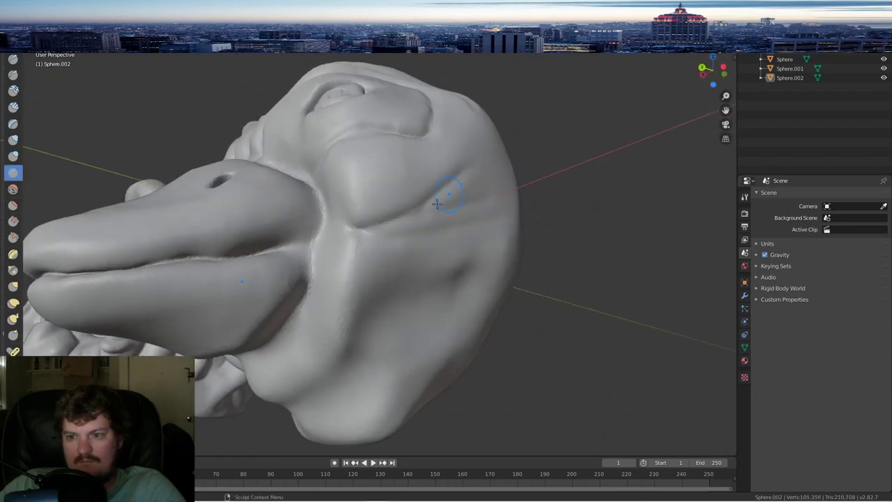
pyautogui.moveTo(357, 255); pyautogui.dragTo(361, 309)
pyautogui.scroll(-2, 412, 269)
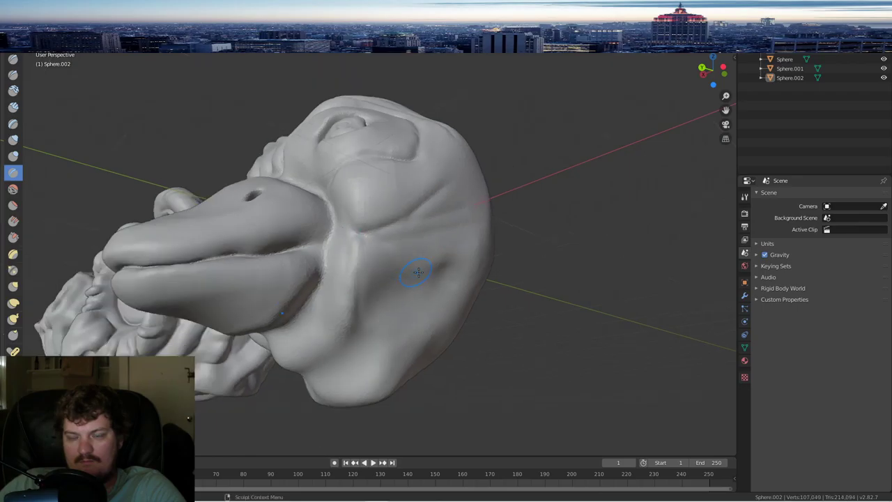
# - Crease the side of the jaw and soften the area below the beak with the Smooth brush
pyautogui.moveTo(412, 269); pyautogui.dragTo(490, 241, button='middle')
pyautogui.scroll(2, 489, 241)
pyautogui.moveTo(480, 291)
pyautogui.mouseDown()
pyautogui.moveTo(403, 266)
pyautogui.moveTo(418, 277)
pyautogui.moveTo(394, 258)
pyautogui.mouseUp()
pyautogui.click(7, 191)
pyautogui.moveTo(458, 280)
pyautogui.mouseDown()
pyautogui.moveTo(409, 269)
pyautogui.moveTo(418, 275)
pyautogui.moveTo(417, 226)
pyautogui.mouseUp()
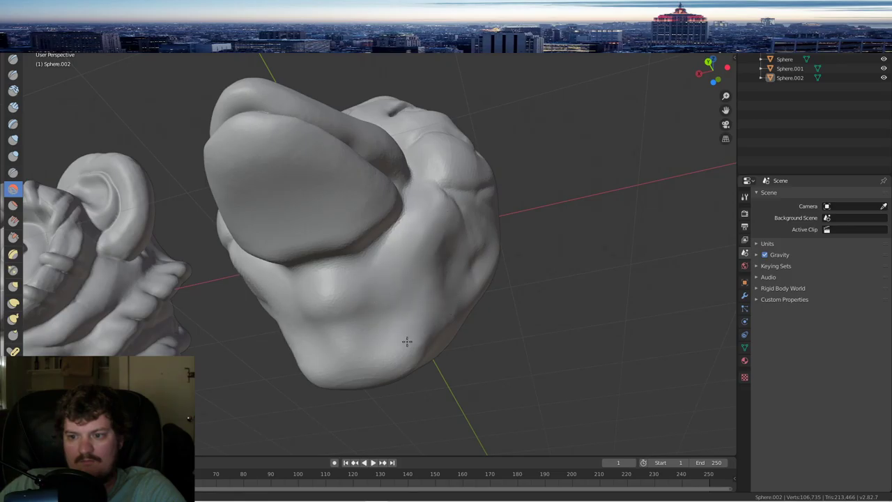
# - Carve long diagonal skin folds across the back and rear side of the head with the Crease brush
pyautogui.scroll(-5, 442, 263)
pyautogui.moveTo(441, 263)
pyautogui.mouseDown(button='middle')
pyautogui.moveTo(468, 298)
pyautogui.moveTo(436, 305)
pyautogui.moveTo(446, 285)
pyautogui.moveTo(434, 273)
pyautogui.moveTo(348, 270)
pyautogui.moveTo(323, 248)
pyautogui.mouseUp(button='middle')
pyautogui.scroll(3, 408, 295)
pyautogui.scroll(2, 324, 248)
pyautogui.click(14, 171)
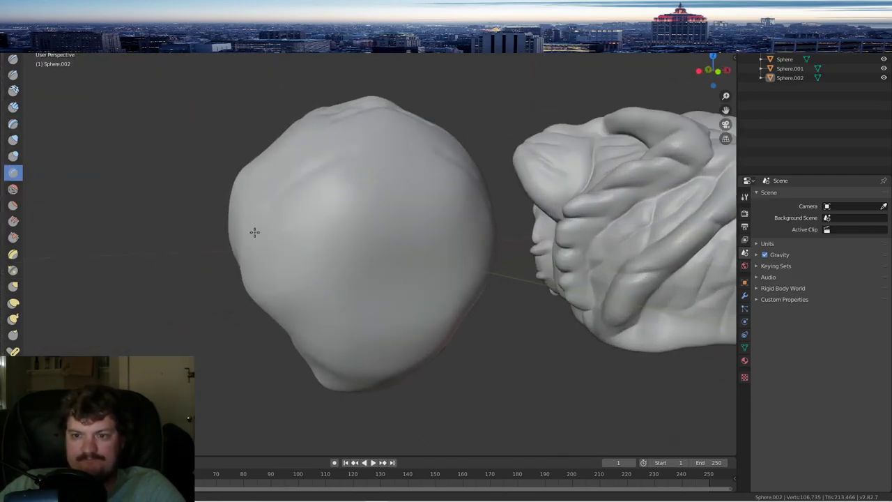
pyautogui.moveTo(337, 173); pyautogui.dragTo(236, 243)
pyautogui.moveTo(287, 273)
pyautogui.mouseDown()
pyautogui.moveTo(412, 201)
pyautogui.moveTo(428, 204)
pyautogui.mouseUp()
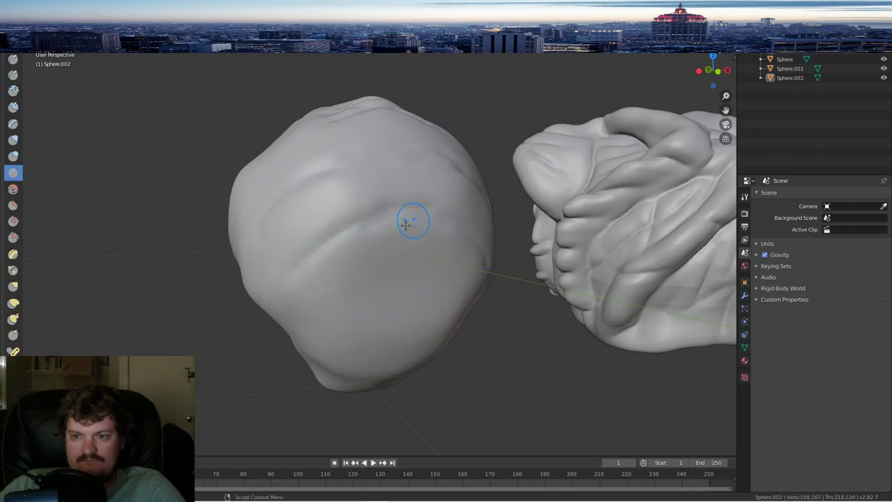
pyautogui.moveTo(319, 302); pyautogui.dragTo(462, 267)
pyautogui.moveTo(304, 184); pyautogui.dragTo(340, 170)
pyautogui.moveTo(340, 138); pyautogui.dragTo(363, 200, button='middle')
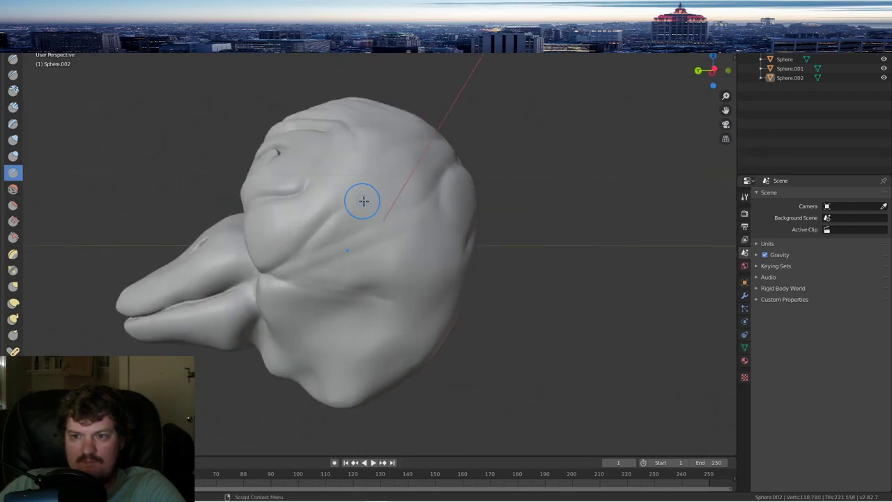
pyautogui.moveTo(435, 163)
pyautogui.mouseDown()
pyautogui.moveTo(448, 251)
pyautogui.moveTo(414, 312)
pyautogui.mouseUp()
# - Leave Sculpt Mode and move the beaked head along the X axis to the far side of the other two heads
pyautogui.moveTo(411, 315)
pyautogui.mouseDown(button='middle')
pyautogui.moveTo(394, 304)
pyautogui.moveTo(452, 292)
pyautogui.mouseUp(button='middle')
pyautogui.scroll(-1, 418, 271)
pyautogui.scroll(-5, 471, 269)
pyautogui.moveTo(365, 249); pyautogui.dragTo(390, 261, button='middle')
pyautogui.click(37, 55)
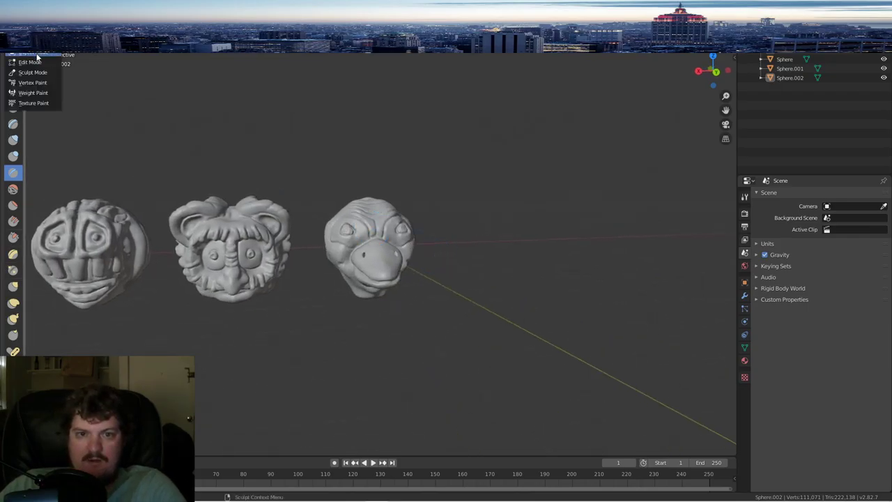
pyautogui.click(375, 225)
pyautogui.rightClick(379, 223)
pyautogui.click(383, 221)
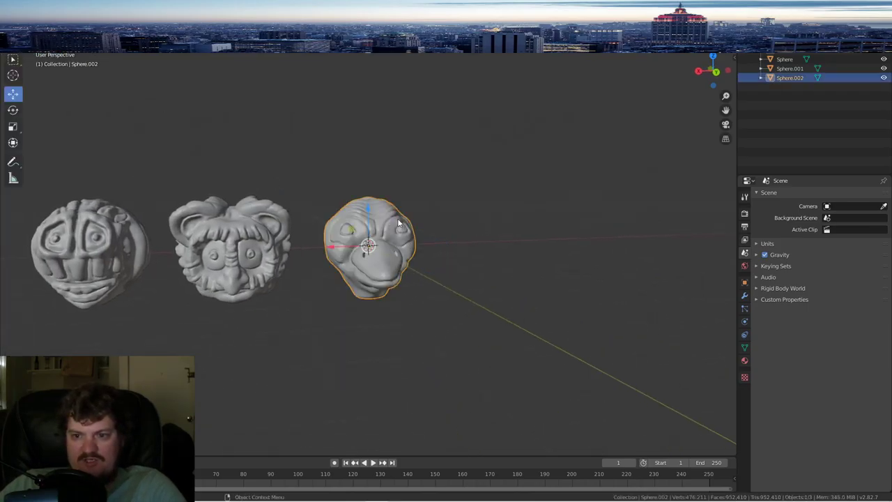
pyautogui.scroll(-4, 383, 222)
pyautogui.moveTo(333, 249); pyautogui.dragTo(141, 254)
pyautogui.scroll(6, 305, 222)
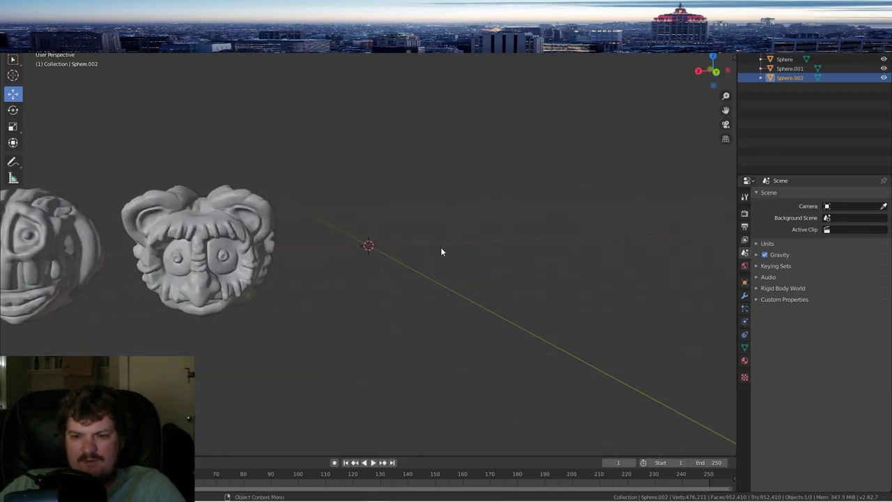
# - Add a new UV sphere at the 3D cursor beside the row of heads
pyautogui.moveTo(440, 252); pyautogui.dragTo(376, 241, button='middle')
pyautogui.hotkey('shift', 'a')
pyautogui.moveTo(367, 241)
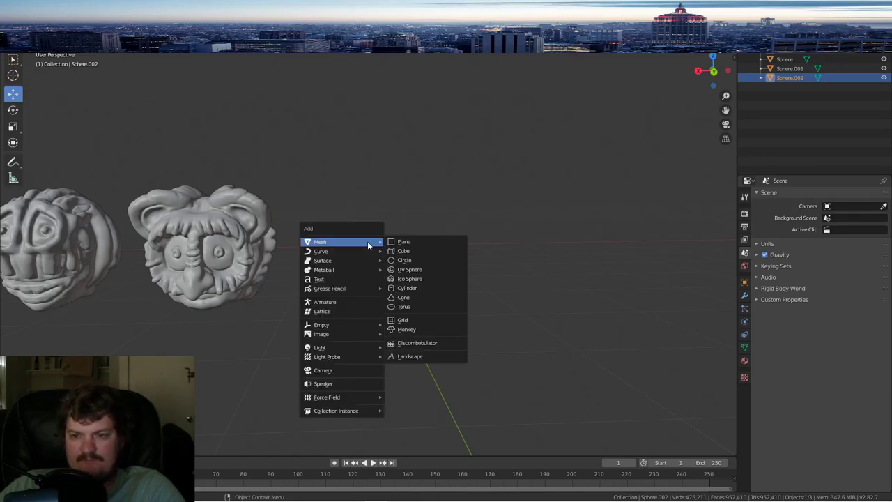
pyautogui.click(411, 269)
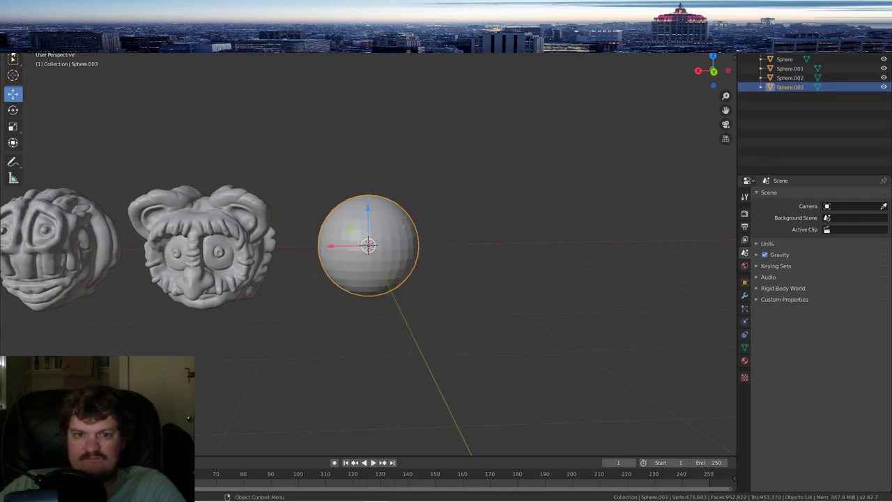
# - Switch the new UV sphere into Sculpt Mode
pyautogui.click(20, 16)
pyautogui.click(33, 80)
pyautogui.scroll(-6, 313, 166)
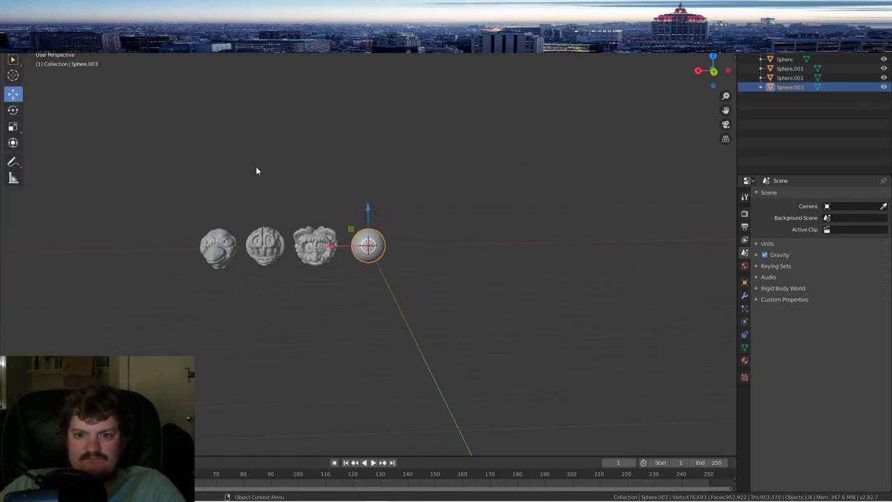
pyautogui.moveTo(257, 167)
pyautogui.mouseDown(button='middle')
pyautogui.moveTo(249, 168)
pyautogui.moveTo(262, 174)
pyautogui.mouseUp(button='middle')
pyautogui.scroll(4, 262, 174)
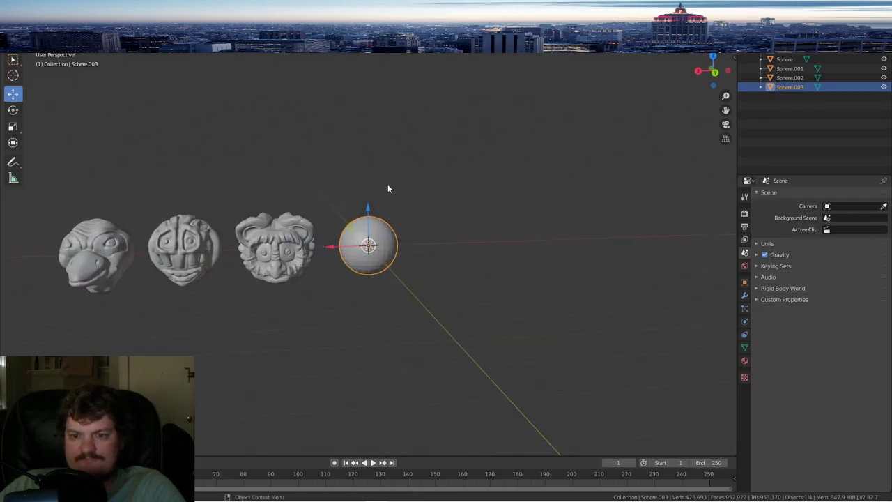
pyautogui.scroll(5, 388, 186)
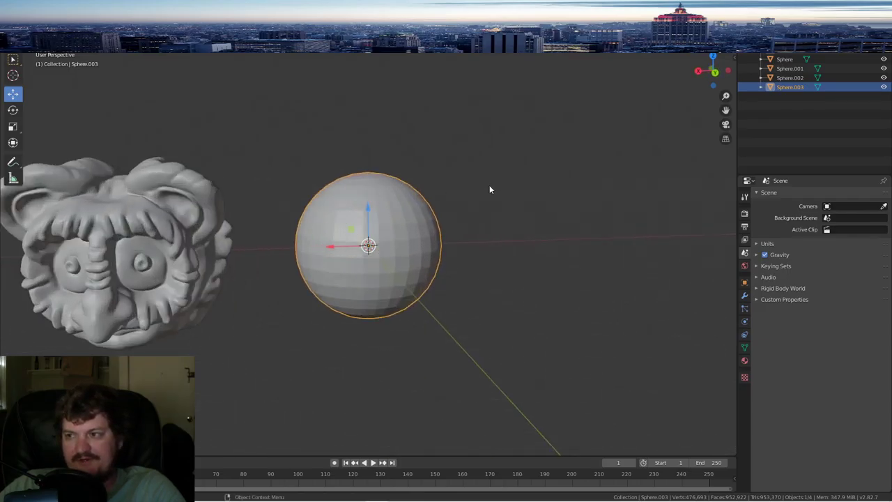
pyautogui.scroll(-5, 133, 174)
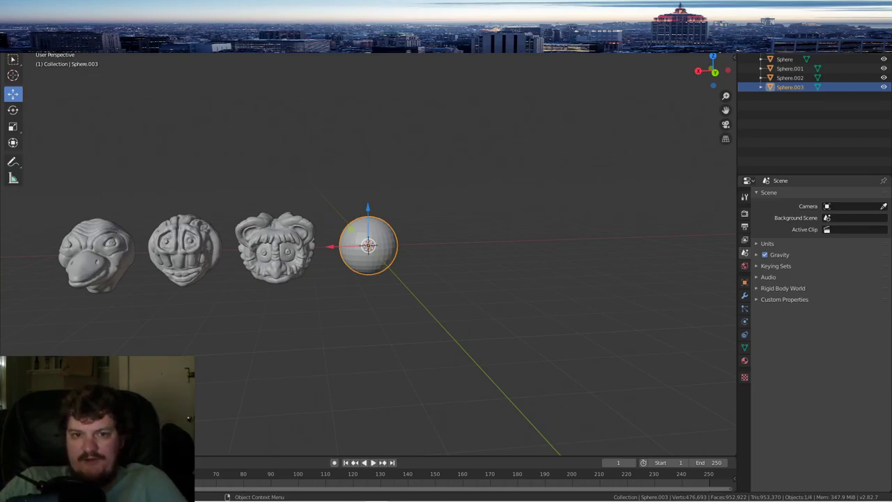
pyautogui.click(43, 42)
pyautogui.click(45, 73)
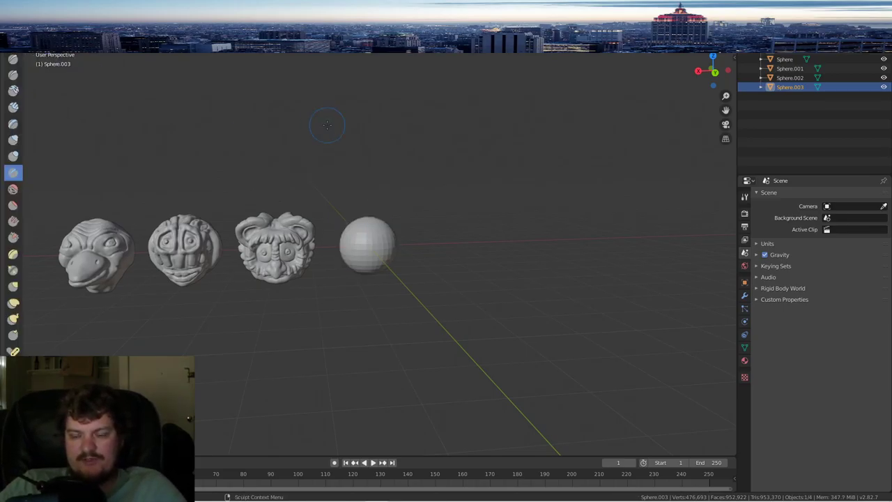
# - Enable dynamic topology on the new sphere, accept its warning, and switch to the Draw brush
pyautogui.scroll(5, 459, 181)
pyautogui.click(628, 32)
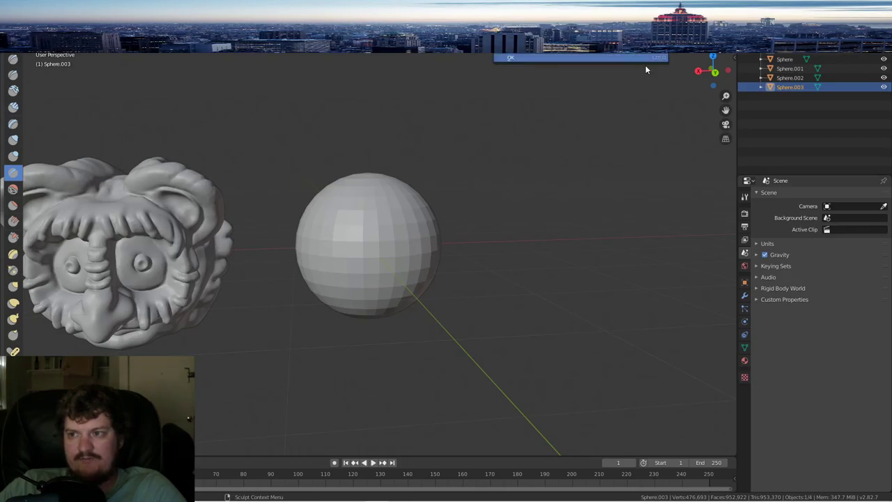
pyautogui.click(645, 63)
pyautogui.click(652, 32)
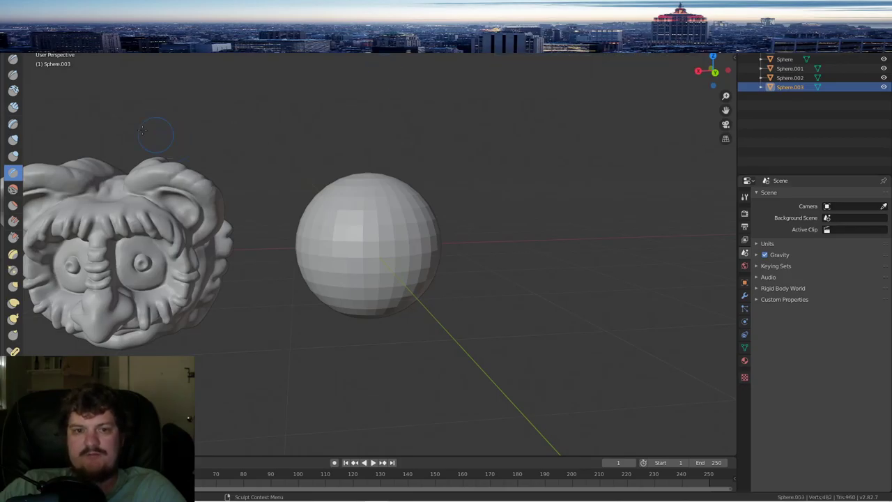
pyautogui.press('x')
# - Build up thick mirrored eye-socket rings on the sides of the sphere with the Draw brush
pyautogui.moveTo(403, 225)
pyautogui.mouseDown(button='middle')
pyautogui.moveTo(439, 221)
pyautogui.moveTo(370, 218)
pyautogui.mouseUp(button='middle')
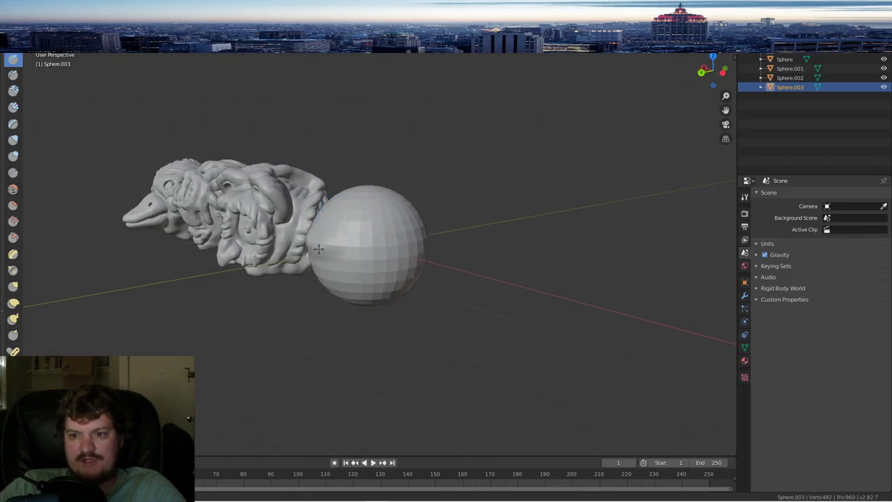
pyautogui.moveTo(318, 245)
pyautogui.mouseDown()
pyautogui.moveTo(336, 234)
pyautogui.moveTo(348, 259)
pyautogui.moveTo(399, 252)
pyautogui.moveTo(390, 222)
pyautogui.moveTo(348, 224)
pyautogui.moveTo(363, 213)
pyautogui.mouseUp()
pyautogui.scroll(2, 376, 213)
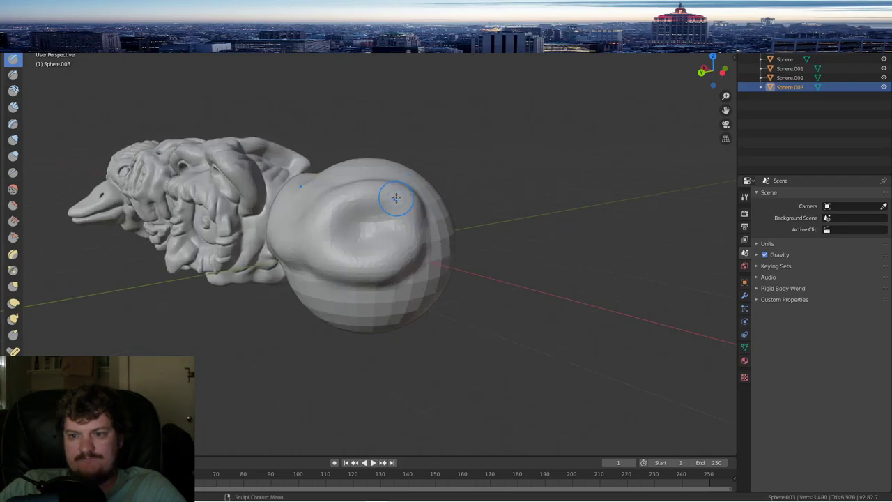
# - Carve a deep groove inside the socket ring with the Crease brush to outline the eyeball
pyautogui.click(13, 172)
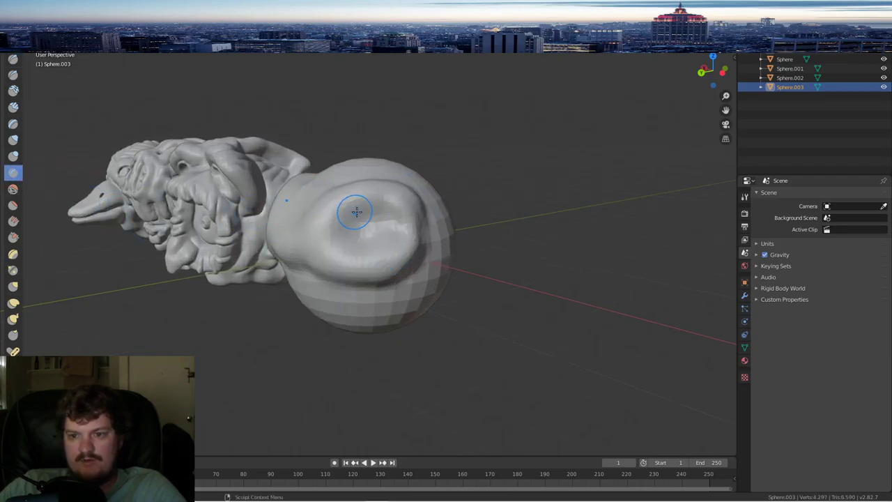
pyautogui.moveTo(353, 209)
pyautogui.mouseDown()
pyautogui.moveTo(348, 247)
pyautogui.moveTo(373, 240)
pyautogui.moveTo(342, 241)
pyautogui.mouseUp()
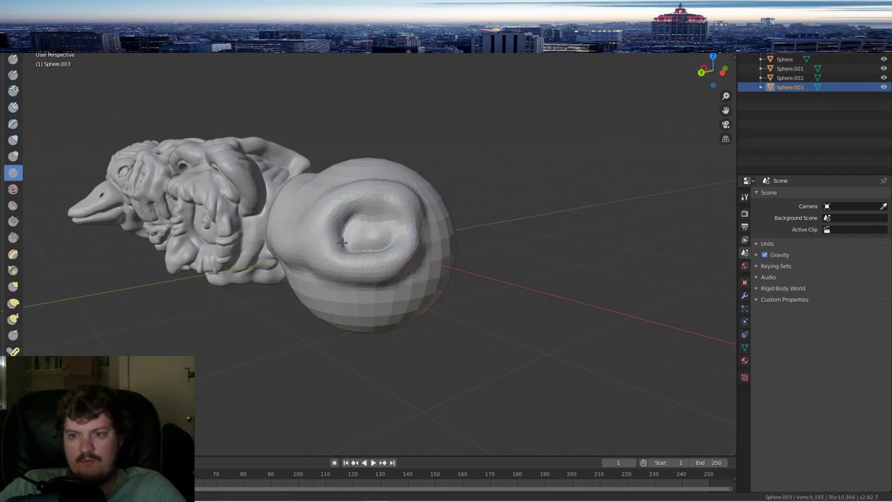
pyautogui.moveTo(394, 232)
pyautogui.mouseDown()
pyautogui.moveTo(367, 215)
pyautogui.moveTo(415, 196)
pyautogui.mouseUp()
pyautogui.scroll(3, 411, 214)
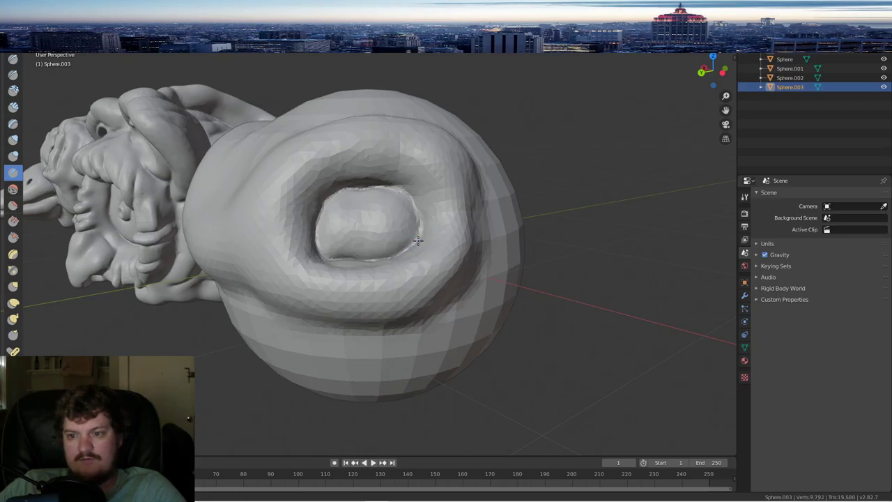
pyautogui.moveTo(420, 224); pyautogui.dragTo(413, 200)
# - Build up the eyeball inside the socket with Draw brush strokes so that it bulges outward
pyautogui.moveTo(389, 189); pyautogui.dragTo(355, 208, button='middle')
pyautogui.scroll(1, 341, 208)
pyautogui.moveTo(327, 249); pyautogui.dragTo(329, 241, button='middle')
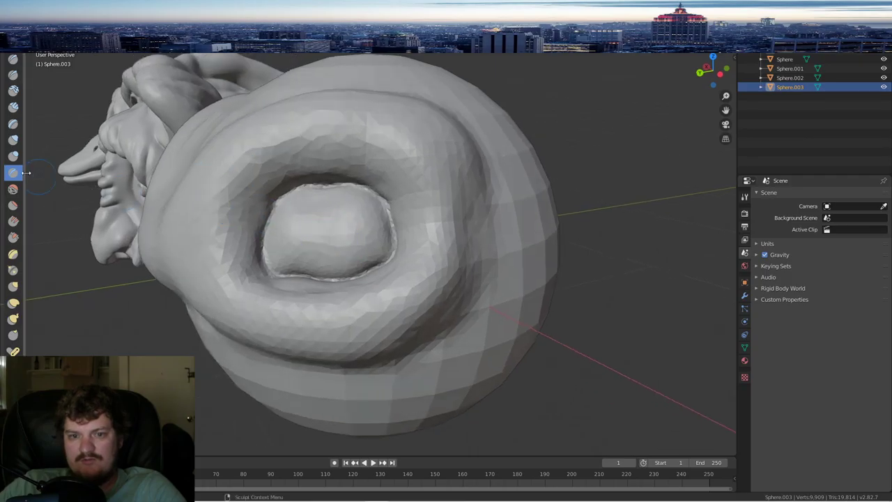
pyautogui.click(14, 60)
pyautogui.moveTo(285, 255)
pyautogui.mouseDown()
pyautogui.moveTo(317, 250)
pyautogui.moveTo(285, 243)
pyautogui.moveTo(295, 233)
pyautogui.moveTo(279, 223)
pyautogui.moveTo(327, 200)
pyautogui.moveTo(360, 202)
pyautogui.moveTo(374, 243)
pyautogui.moveTo(354, 258)
pyautogui.mouseUp()
pyautogui.moveTo(354, 258); pyautogui.dragTo(370, 246, button='middle')
pyautogui.moveTo(332, 234)
pyautogui.mouseDown()
pyautogui.moveTo(367, 238)
pyautogui.moveTo(363, 231)
pyautogui.mouseUp()
pyautogui.moveTo(362, 231); pyautogui.dragTo(425, 232, button='middle')
pyautogui.moveTo(424, 233)
pyautogui.mouseDown()
pyautogui.moveTo(426, 201)
pyautogui.moveTo(432, 214)
pyautogui.moveTo(503, 198)
pyautogui.mouseUp()
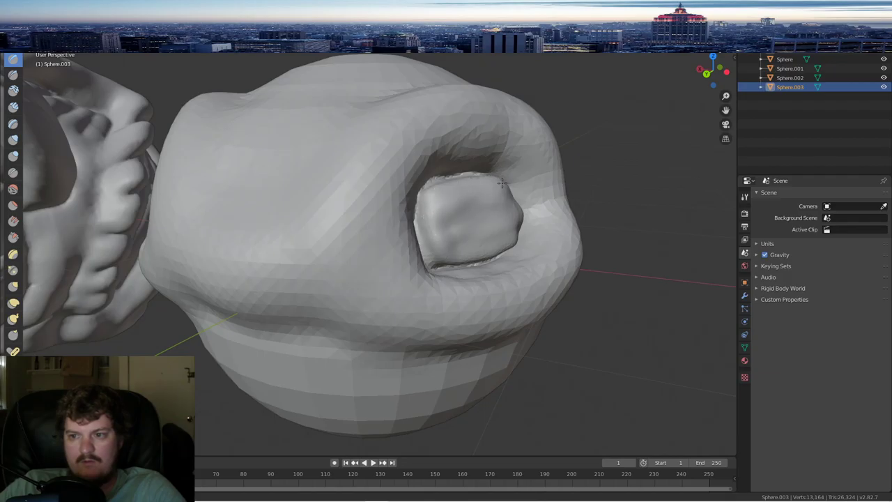
pyautogui.moveTo(501, 182); pyautogui.dragTo(342, 213, button='middle')
pyautogui.moveTo(342, 213)
pyautogui.mouseDown()
pyautogui.moveTo(362, 258)
pyautogui.moveTo(406, 235)
pyautogui.moveTo(378, 225)
pyautogui.moveTo(418, 209)
pyautogui.moveTo(374, 199)
pyautogui.moveTo(375, 217)
pyautogui.mouseUp()
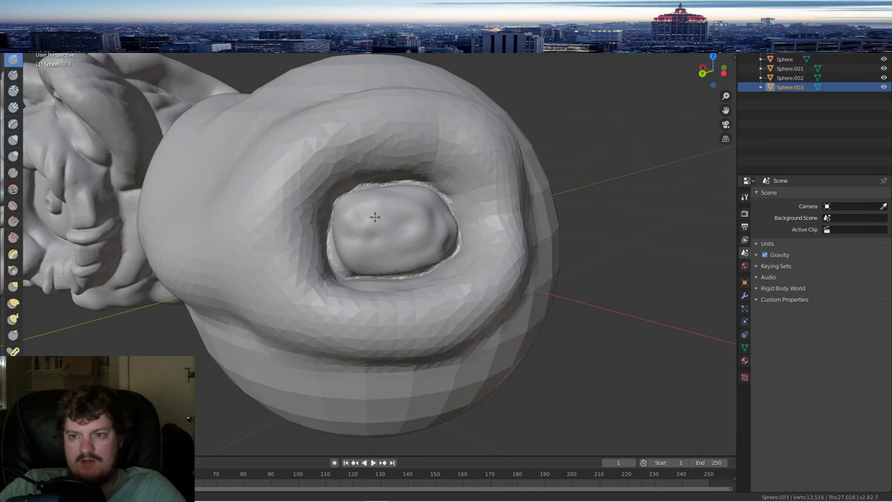
pyautogui.moveTo(412, 223); pyautogui.dragTo(409, 225, button='middle')
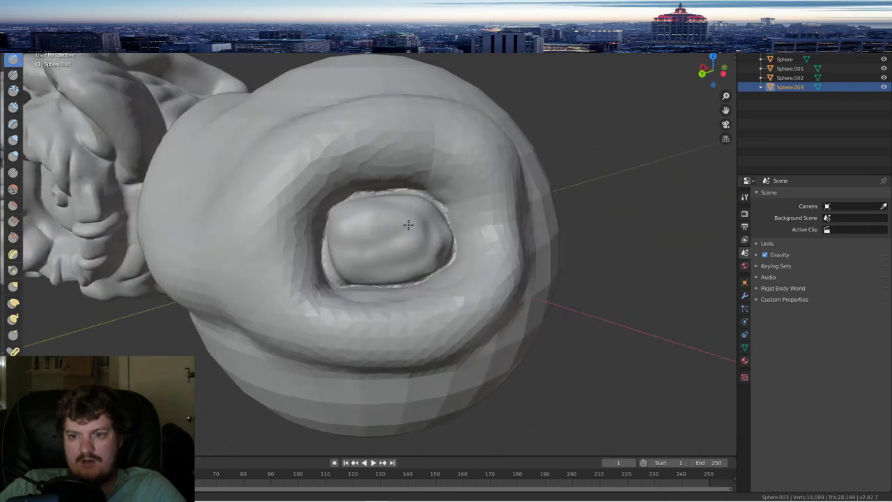
# - Even out the lumpy eyeball surface with the Smooth brush
pyautogui.click(16, 207)
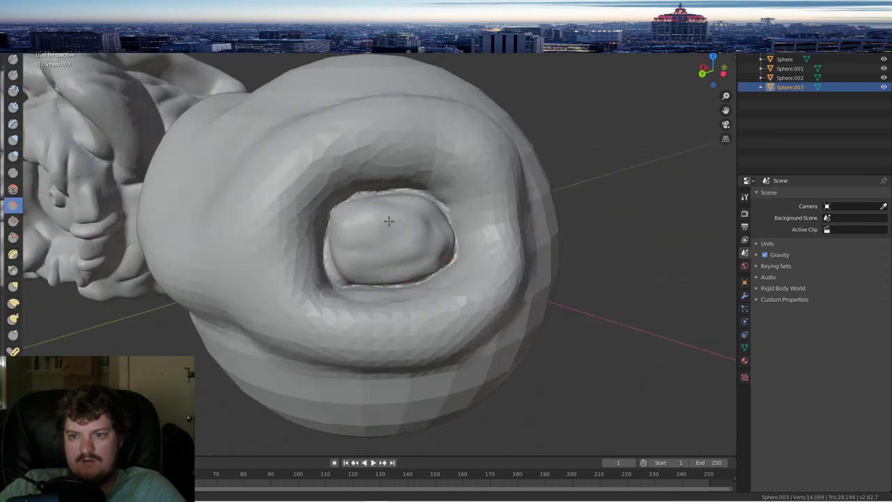
pyautogui.click(13, 188)
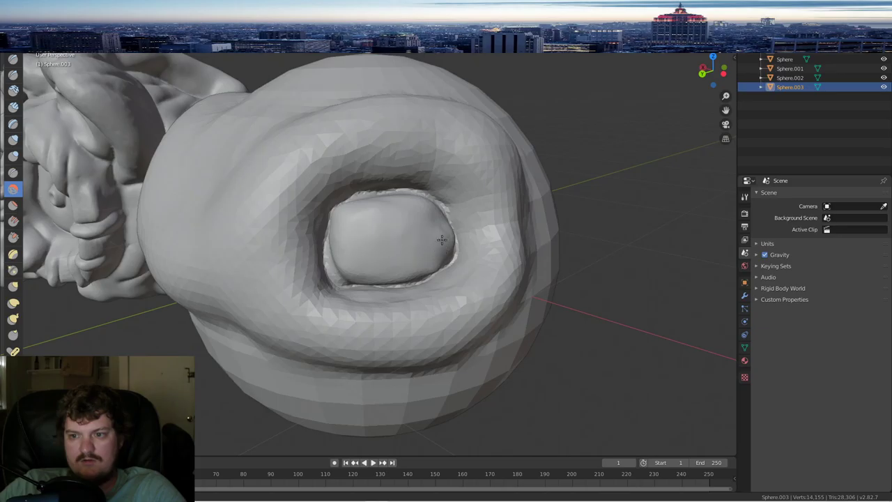
pyautogui.scroll(-3, 393, 223)
pyautogui.moveTo(393, 224)
pyautogui.mouseDown(button='middle')
pyautogui.moveTo(412, 222)
pyautogui.moveTo(402, 222)
pyautogui.mouseUp(button='middle')
pyautogui.scroll(3, 402, 222)
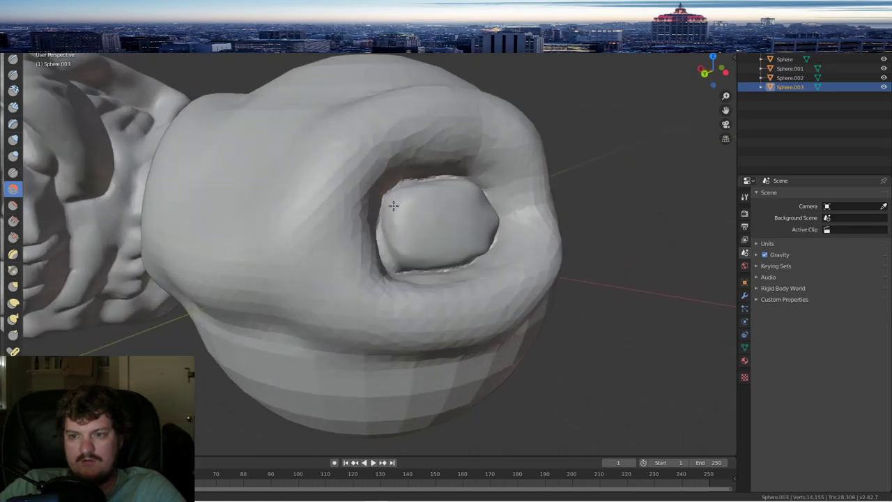
pyautogui.moveTo(457, 235); pyautogui.dragTo(364, 231, button='middle')
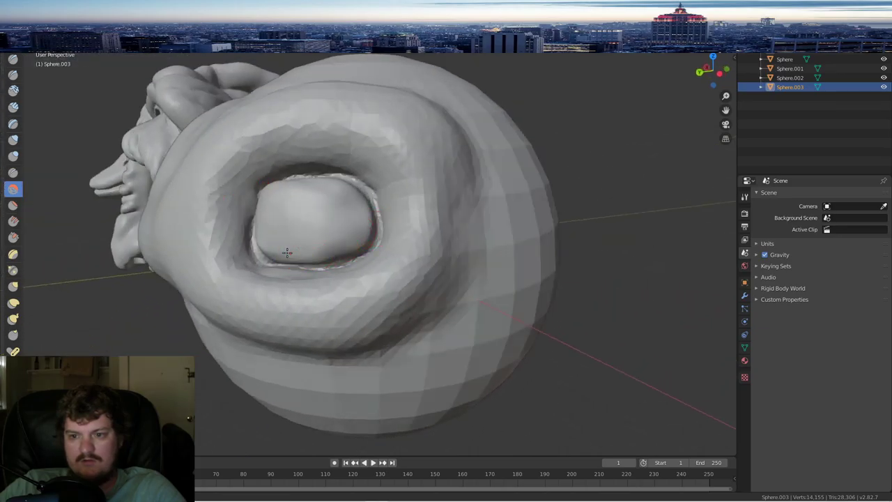
pyautogui.moveTo(267, 245); pyautogui.dragTo(418, 279, button='middle')
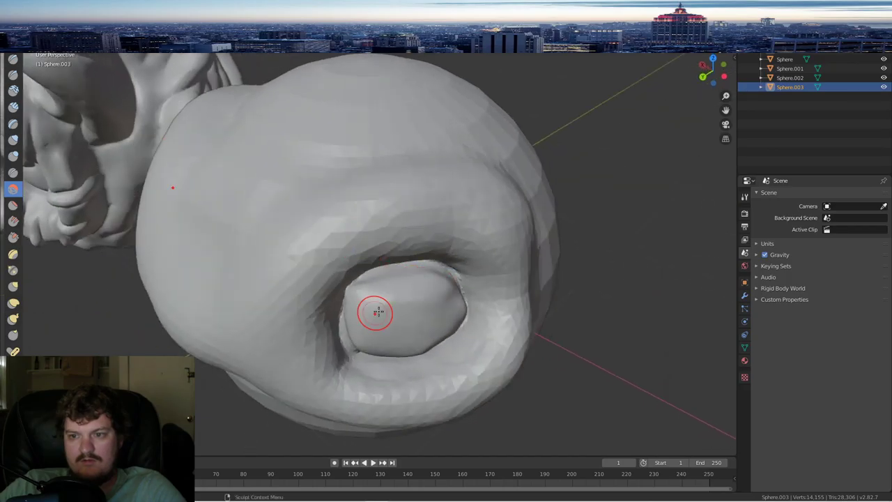
# - Raise a horizontal moustache ridge across the front of the head below the snout with the Draw brush
pyautogui.moveTo(377, 312)
pyautogui.mouseDown(button='middle')
pyautogui.moveTo(407, 277)
pyautogui.moveTo(365, 259)
pyautogui.moveTo(417, 257)
pyautogui.moveTo(403, 244)
pyautogui.moveTo(413, 241)
pyautogui.mouseUp(button='middle')
pyautogui.scroll(-4, 407, 278)
pyautogui.click(13, 60)
pyautogui.moveTo(360, 336)
pyautogui.mouseDown(button='middle')
pyautogui.moveTo(398, 293)
pyautogui.moveTo(342, 299)
pyautogui.mouseUp(button='middle')
pyautogui.moveTo(342, 299)
pyautogui.mouseDown()
pyautogui.moveTo(404, 301)
pyautogui.moveTo(299, 310)
pyautogui.moveTo(425, 307)
pyautogui.moveTo(338, 299)
pyautogui.moveTo(288, 314)
pyautogui.moveTo(369, 290)
pyautogui.mouseUp()
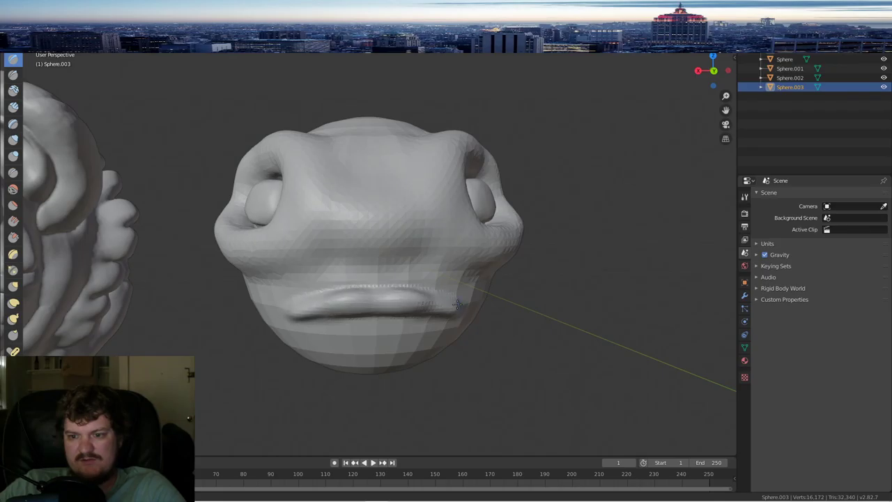
pyautogui.moveTo(370, 291); pyautogui.dragTo(344, 282, button='middle')
pyautogui.moveTo(344, 283); pyautogui.dragTo(388, 285)
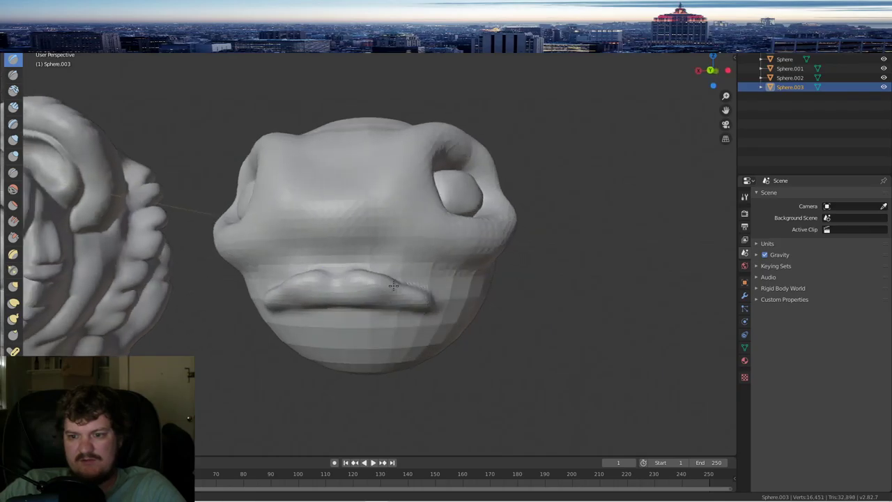
# - Thicken the moustache and extend both halves outward towards the cheeks with the Draw brush
pyautogui.moveTo(387, 284)
pyautogui.mouseDown(button='middle')
pyautogui.moveTo(384, 294)
pyautogui.moveTo(278, 278)
pyautogui.moveTo(347, 284)
pyautogui.moveTo(328, 258)
pyautogui.moveTo(372, 209)
pyautogui.mouseUp(button='middle')
pyautogui.moveTo(366, 228)
pyautogui.mouseDown()
pyautogui.moveTo(359, 233)
pyautogui.moveTo(459, 230)
pyautogui.mouseUp()
pyautogui.moveTo(459, 229); pyautogui.dragTo(426, 232, button='middle')
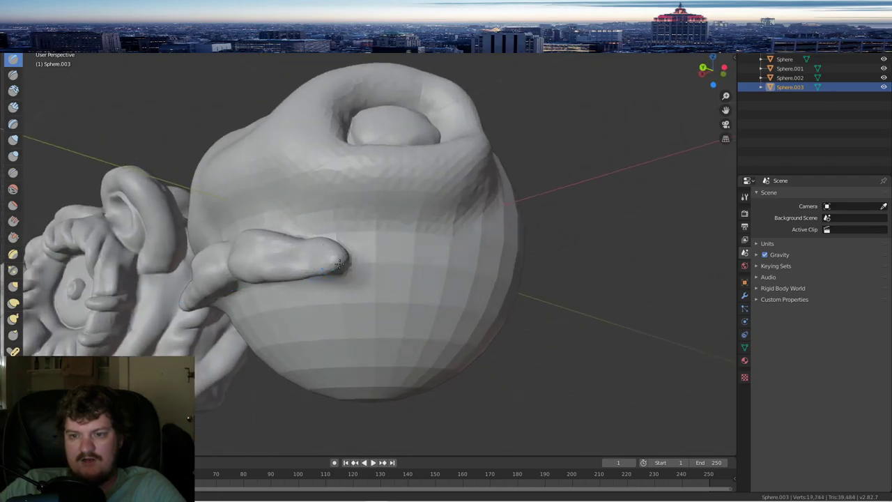
pyautogui.moveTo(350, 258)
pyautogui.mouseDown(button='middle')
pyautogui.moveTo(392, 258)
pyautogui.moveTo(369, 302)
pyautogui.mouseUp(button='middle')
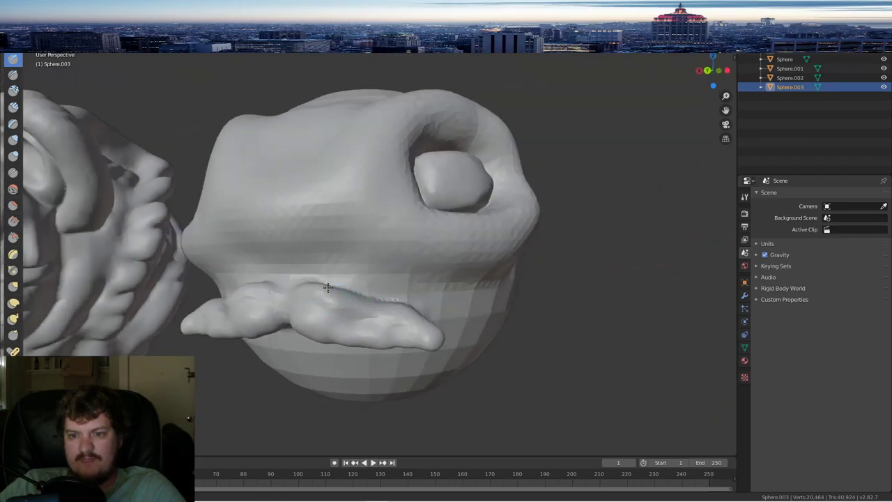
pyautogui.moveTo(395, 310)
pyautogui.mouseDown()
pyautogui.moveTo(338, 312)
pyautogui.moveTo(369, 315)
pyautogui.mouseUp()
pyautogui.moveTo(300, 295); pyautogui.dragTo(301, 310)
pyautogui.moveTo(347, 292); pyautogui.dragTo(365, 264, button='middle')
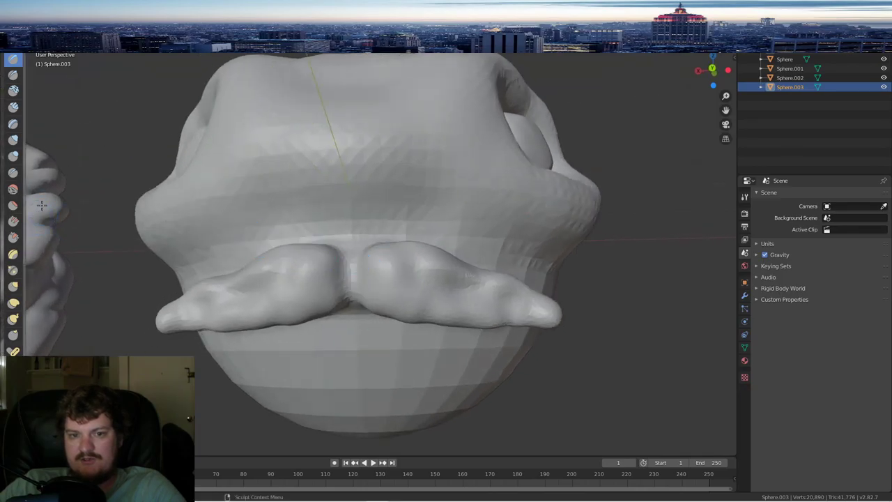
# - Smooth the bumpy moustache halves into clean tapering shapes with the Smooth brush
pyautogui.click(13, 189)
pyautogui.moveTo(411, 313); pyautogui.dragTo(479, 324)
pyautogui.moveTo(480, 288)
pyautogui.mouseDown()
pyautogui.moveTo(511, 297)
pyautogui.moveTo(404, 258)
pyautogui.moveTo(514, 278)
pyautogui.moveTo(482, 320)
pyautogui.moveTo(403, 315)
pyautogui.mouseUp()
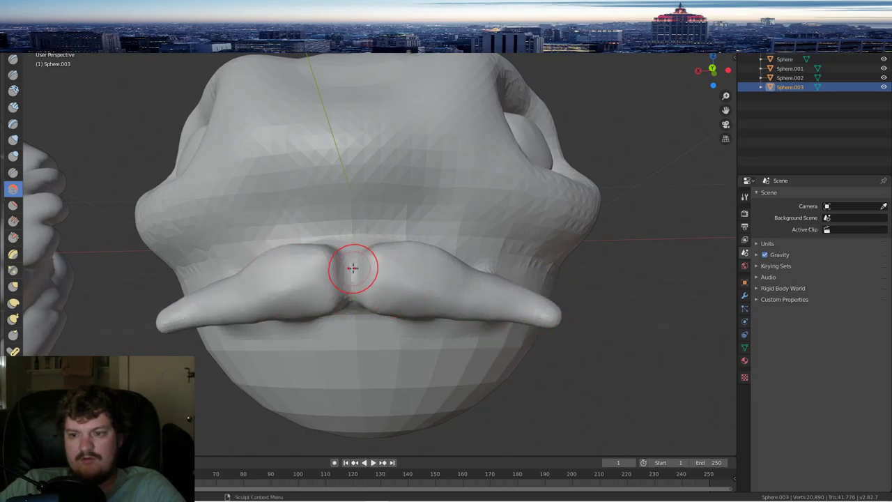
# - Define the center gap and the edges around both moustache halves with the Crease brush
pyautogui.click(17, 172)
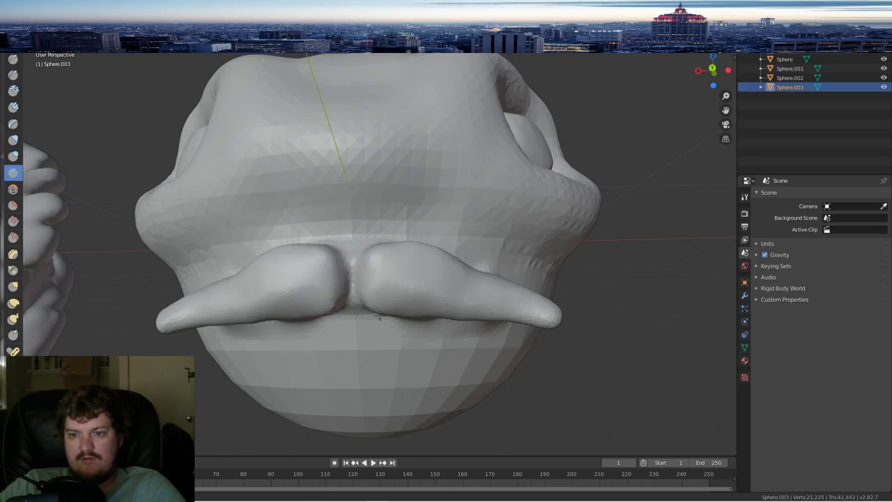
pyautogui.moveTo(380, 315); pyautogui.dragTo(385, 276, button='middle')
pyautogui.moveTo(376, 233); pyautogui.dragTo(473, 231)
pyautogui.moveTo(473, 231); pyautogui.dragTo(398, 360, button='middle')
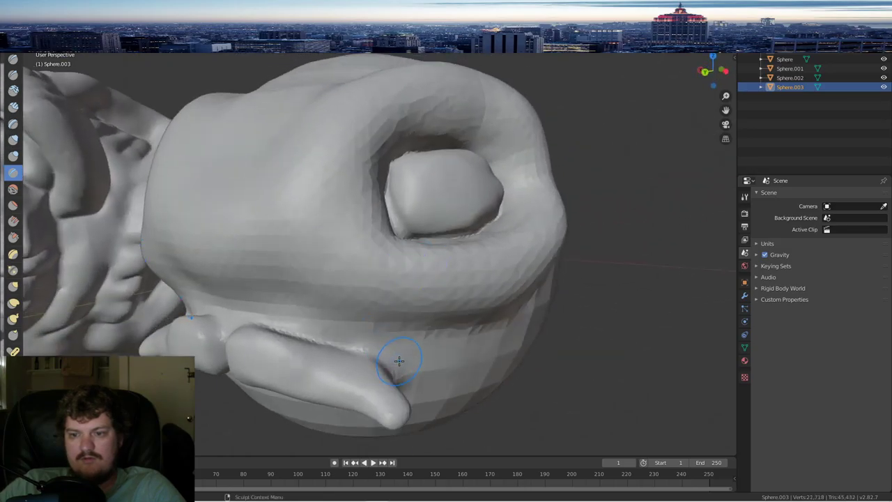
pyautogui.moveTo(225, 318)
pyautogui.mouseDown(button='middle')
pyautogui.moveTo(330, 313)
pyautogui.moveTo(376, 269)
pyautogui.moveTo(391, 284)
pyautogui.moveTo(373, 246)
pyautogui.mouseUp(button='middle')
pyautogui.moveTo(382, 268)
pyautogui.mouseDown()
pyautogui.moveTo(363, 274)
pyautogui.moveTo(391, 281)
pyautogui.mouseUp()
pyautogui.scroll(-4, 333, 297)
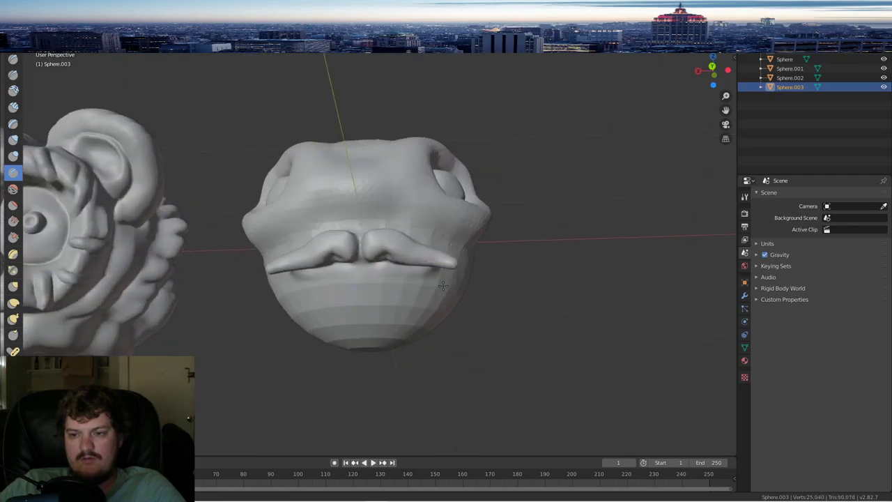
# - Build up upturned tips at the outer ends of the moustache with the Draw brush
pyautogui.moveTo(446, 280); pyautogui.dragTo(389, 291, button='middle')
pyautogui.scroll(3, 417, 284)
pyautogui.click(14, 60)
pyautogui.scroll(3, 390, 337)
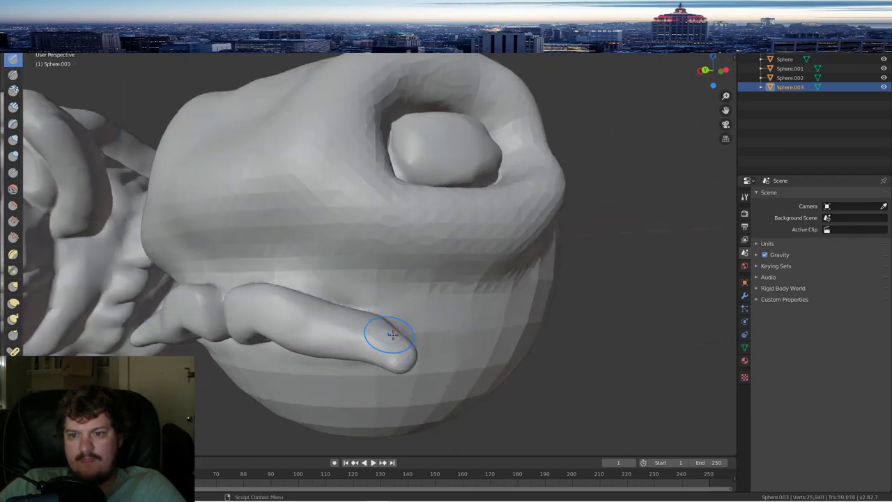
pyautogui.moveTo(404, 376)
pyautogui.mouseDown()
pyautogui.moveTo(404, 392)
pyautogui.moveTo(420, 385)
pyautogui.mouseUp()
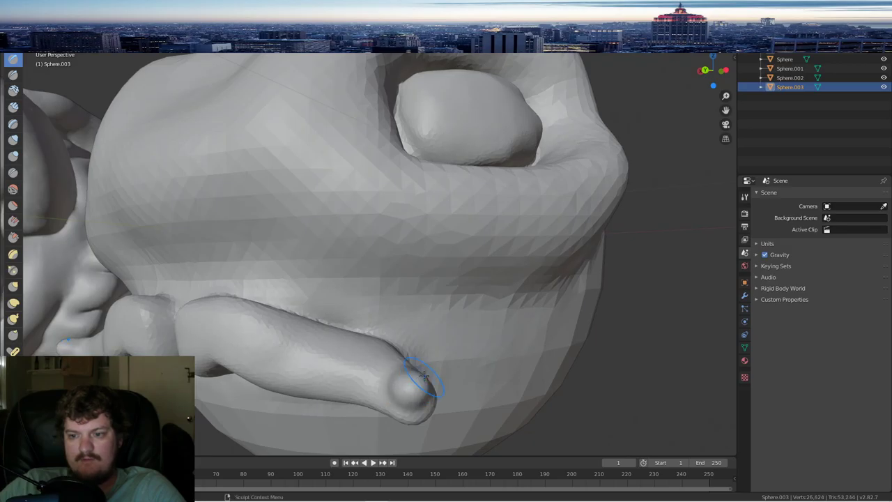
# - Smooth the curled moustache tips and blend them into the moustache with the Smooth brush
pyautogui.moveTo(423, 376)
pyautogui.mouseDown(button='middle')
pyautogui.moveTo(199, 382)
pyautogui.moveTo(237, 334)
pyautogui.moveTo(288, 294)
pyautogui.mouseUp(button='middle')
pyautogui.press('s')
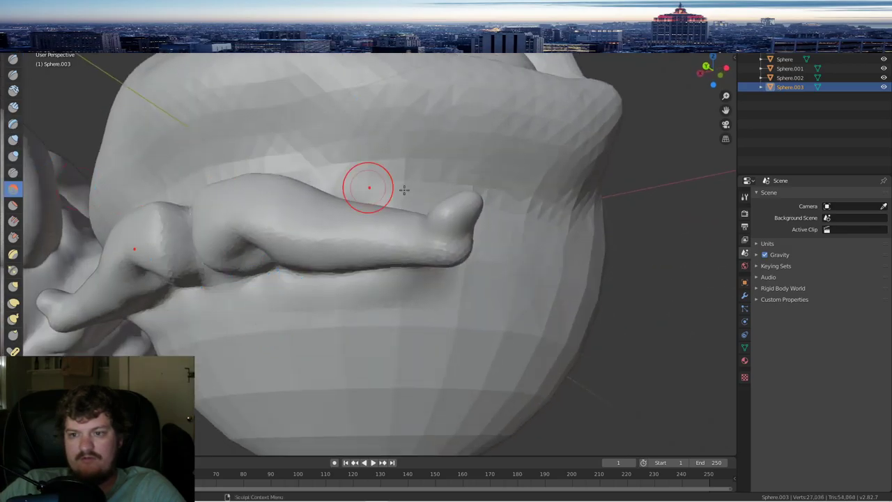
pyautogui.moveTo(404, 189); pyautogui.dragTo(476, 199, button='middle')
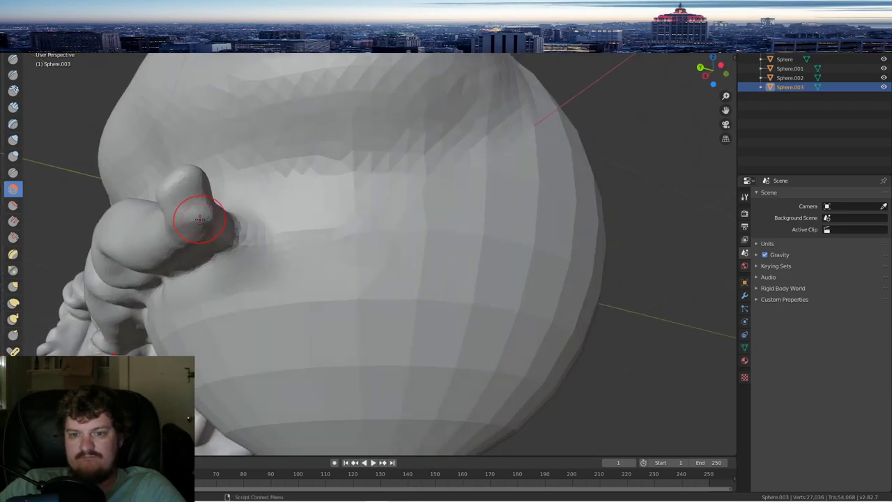
pyautogui.moveTo(216, 199); pyautogui.dragTo(267, 212, button='middle')
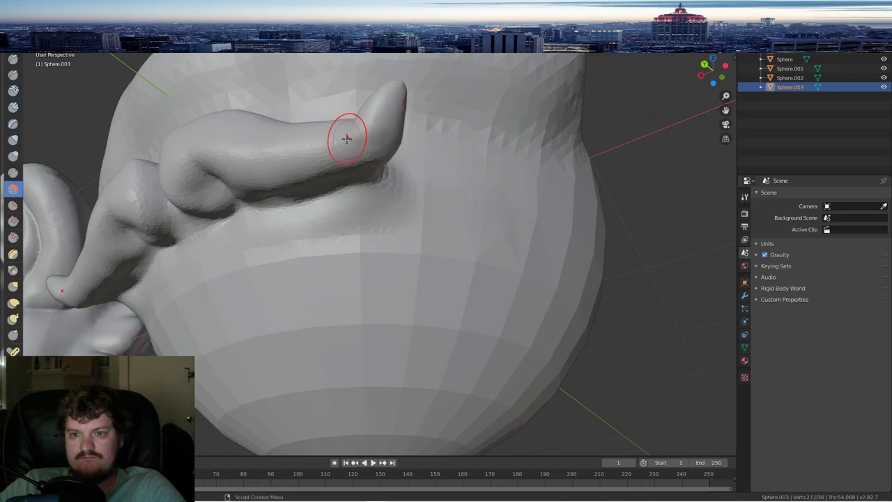
pyautogui.moveTo(348, 139)
pyautogui.mouseDown(button='middle')
pyautogui.moveTo(395, 172)
pyautogui.moveTo(367, 177)
pyautogui.mouseUp(button='middle')
pyautogui.scroll(1, 375, 221)
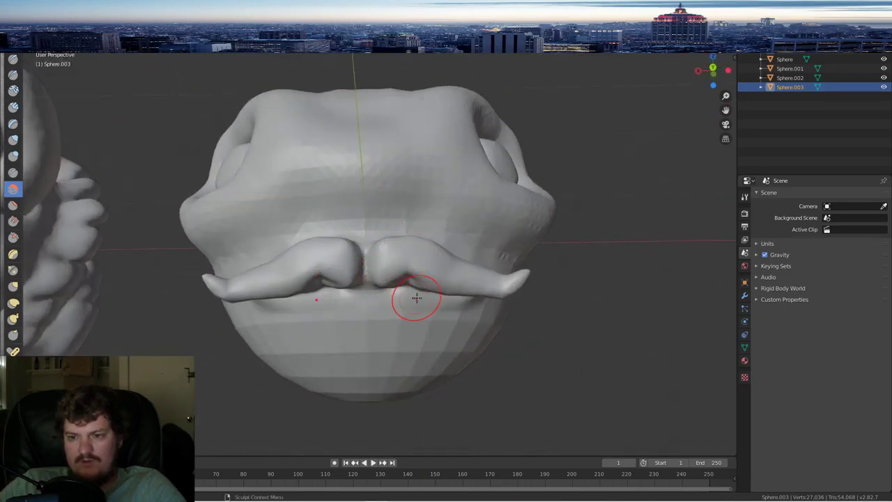
pyautogui.scroll(4, 418, 293)
pyautogui.scroll(-4, 441, 253)
# - Smooth the jagged faceted surface below and around the eye-socket ring with the Smooth brush
pyautogui.moveTo(424, 258); pyautogui.dragTo(394, 252, button='middle')
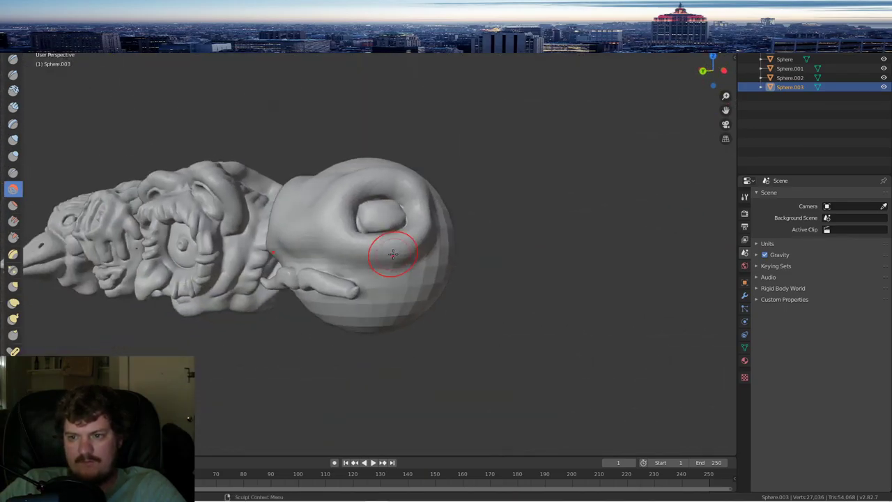
pyautogui.scroll(3, 348, 253)
pyautogui.moveTo(348, 255)
pyautogui.mouseDown()
pyautogui.moveTo(318, 250)
pyautogui.moveTo(361, 256)
pyautogui.moveTo(395, 278)
pyautogui.mouseUp()
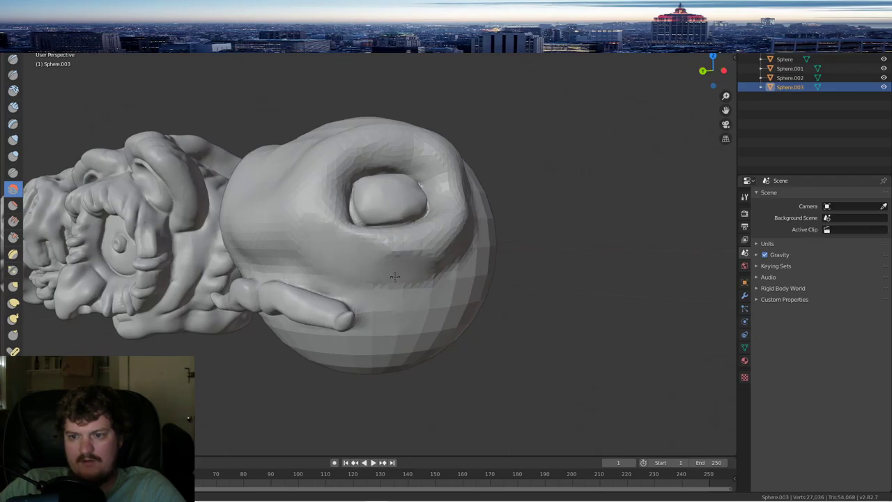
pyautogui.moveTo(448, 250)
pyautogui.mouseDown(button='middle')
pyautogui.moveTo(437, 268)
pyautogui.moveTo(406, 264)
pyautogui.mouseUp(button='middle')
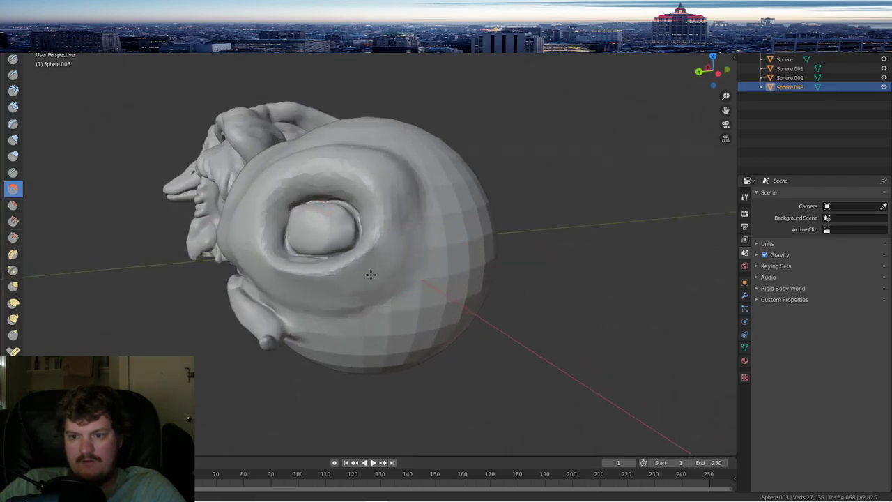
pyautogui.moveTo(410, 182)
pyautogui.mouseDown(button='middle')
pyautogui.moveTo(414, 166)
pyautogui.moveTo(377, 182)
pyautogui.moveTo(392, 175)
pyautogui.mouseUp(button='middle')
pyautogui.moveTo(304, 207); pyautogui.dragTo(358, 179, button='middle')
pyautogui.moveTo(358, 179); pyautogui.dragTo(319, 194)
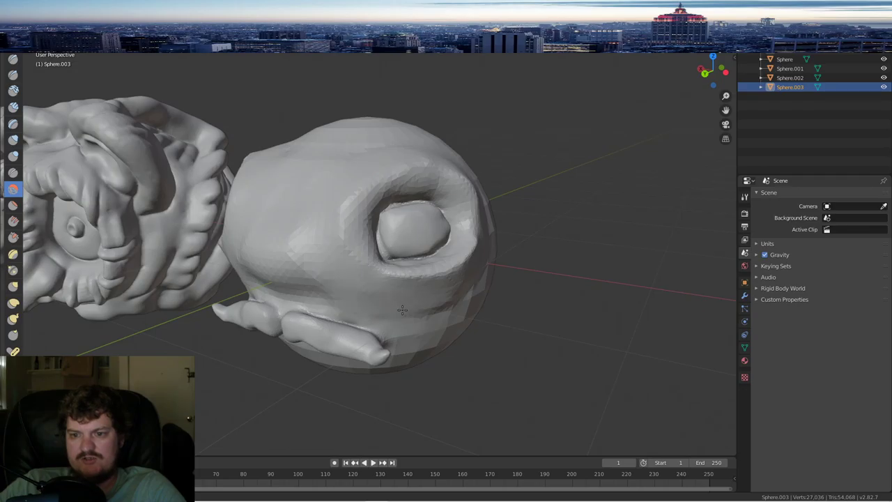
# - Build up a long nose with a rounded tip above the moustache and raised ridges at its bridge with the Draw brush
pyautogui.moveTo(402, 310)
pyautogui.mouseDown(button='middle')
pyautogui.moveTo(428, 255)
pyautogui.moveTo(411, 254)
pyautogui.mouseUp(button='middle')
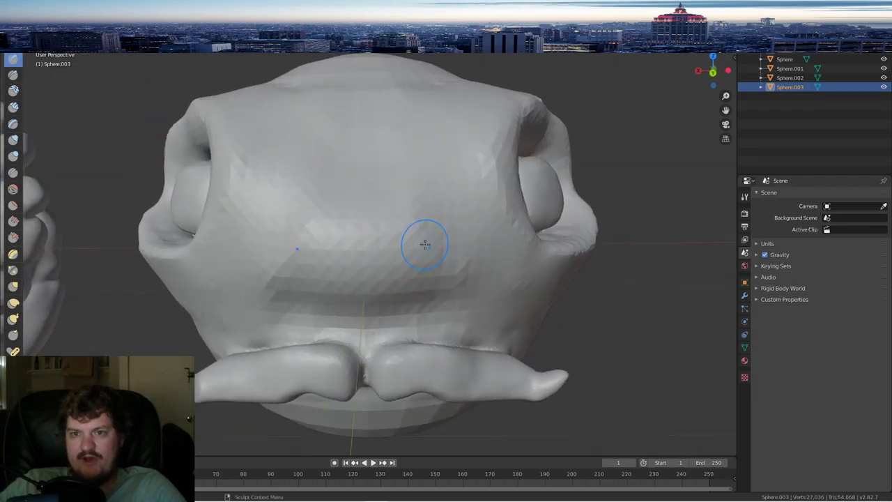
pyautogui.scroll(-1, 425, 244)
pyautogui.moveTo(353, 289)
pyautogui.mouseDown()
pyautogui.moveTo(357, 278)
pyautogui.moveTo(366, 286)
pyautogui.moveTo(369, 236)
pyautogui.moveTo(360, 193)
pyautogui.moveTo(371, 195)
pyautogui.mouseUp()
pyautogui.moveTo(371, 195); pyautogui.dragTo(317, 232, button='middle')
pyautogui.moveTo(266, 256)
pyautogui.mouseDown()
pyautogui.moveTo(298, 182)
pyautogui.moveTo(321, 167)
pyautogui.mouseUp()
pyautogui.moveTo(268, 219)
pyautogui.mouseDown()
pyautogui.moveTo(321, 170)
pyautogui.moveTo(299, 193)
pyautogui.mouseUp()
pyautogui.moveTo(333, 154); pyautogui.dragTo(328, 191, button='middle')
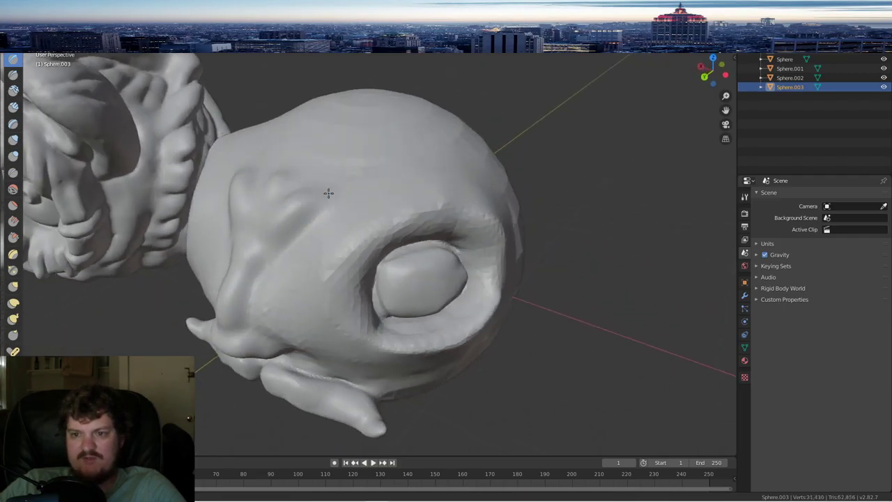
# - Smooth the ridges at the nose bridge and blend them into the forehead with the Smooth brush
pyautogui.click(12, 187)
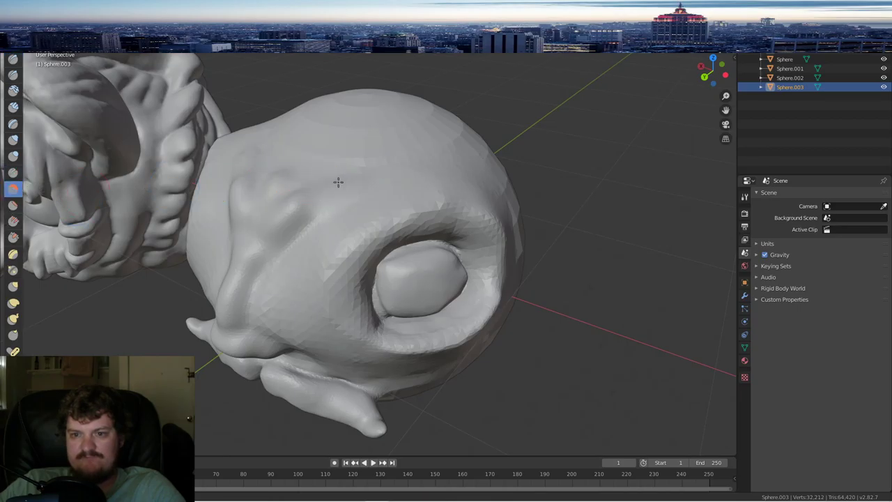
pyautogui.moveTo(296, 214); pyautogui.dragTo(276, 208)
pyautogui.press('KP_1')
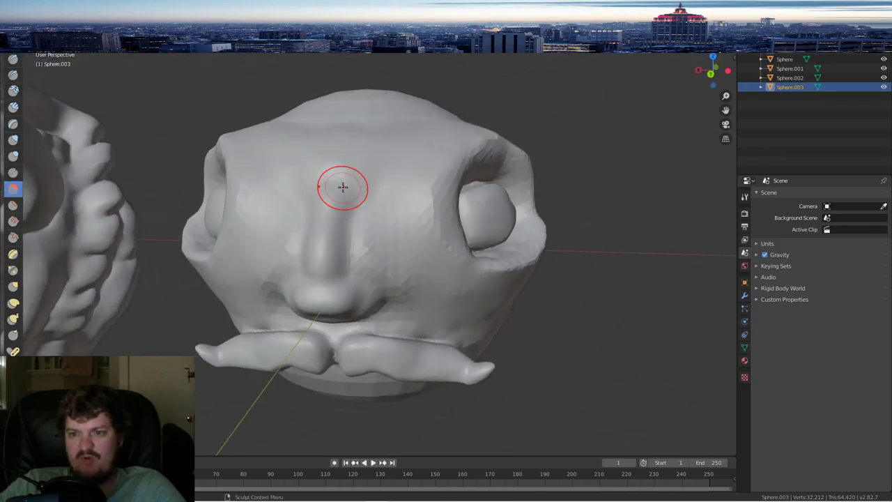
pyautogui.moveTo(346, 188); pyautogui.dragTo(339, 227)
pyautogui.moveTo(379, 177)
pyautogui.mouseDown()
pyautogui.moveTo(397, 255)
pyautogui.moveTo(376, 219)
pyautogui.mouseUp()
# - Smooth the faceted rim around the eye socket and the adjoining cheek with the Smooth brush
pyautogui.moveTo(435, 184); pyautogui.dragTo(352, 272, button='middle')
pyautogui.moveTo(378, 283)
pyautogui.mouseDown()
pyautogui.moveTo(460, 272)
pyautogui.moveTo(482, 226)
pyautogui.moveTo(463, 164)
pyautogui.moveTo(422, 156)
pyautogui.moveTo(316, 175)
pyautogui.moveTo(321, 266)
pyautogui.mouseUp()
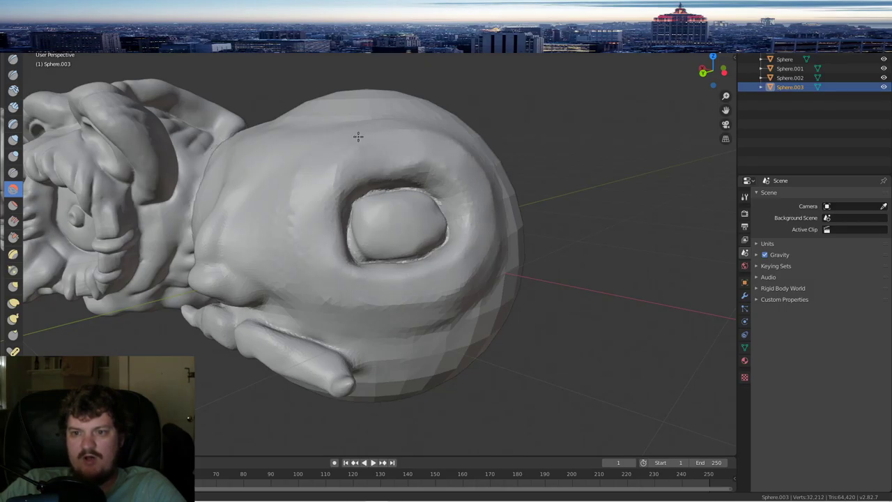
pyautogui.moveTo(376, 145); pyautogui.dragTo(367, 207, button='middle')
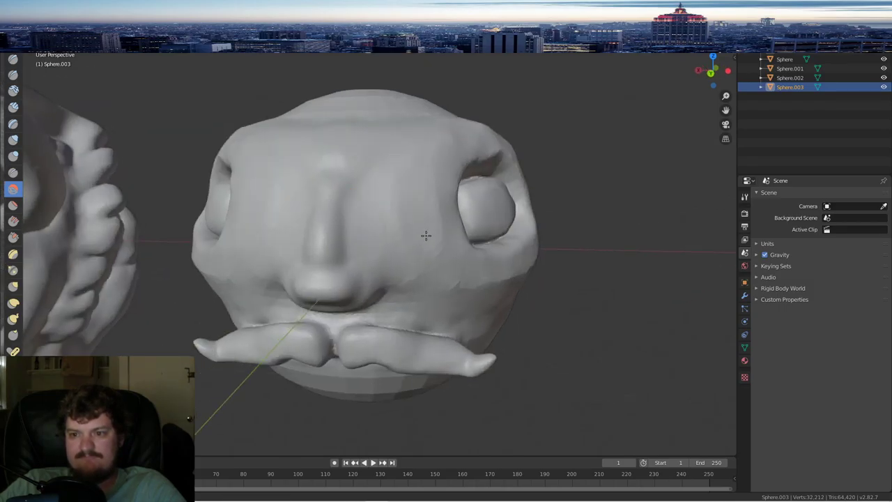
# - Sculpt broader nostril wings, a protruding nose tip and raised ridges along the nose bridge with the Draw brush
pyautogui.press('x')
pyautogui.scroll(3, 396, 275)
pyautogui.moveTo(285, 265)
pyautogui.mouseDown()
pyautogui.moveTo(292, 291)
pyautogui.moveTo(317, 317)
pyautogui.moveTo(368, 311)
pyautogui.moveTo(359, 301)
pyautogui.mouseUp()
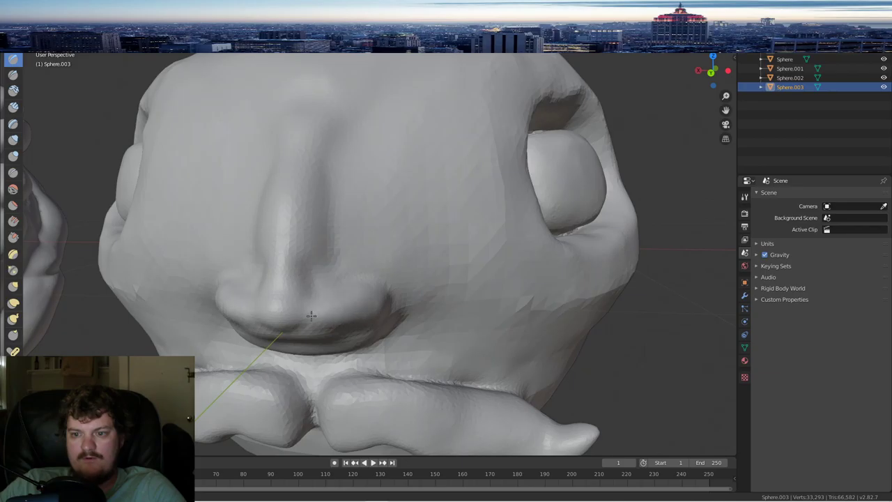
pyautogui.moveTo(311, 315); pyautogui.dragTo(285, 309)
pyautogui.moveTo(338, 293)
pyautogui.mouseDown()
pyautogui.moveTo(318, 278)
pyautogui.moveTo(347, 137)
pyautogui.mouseUp()
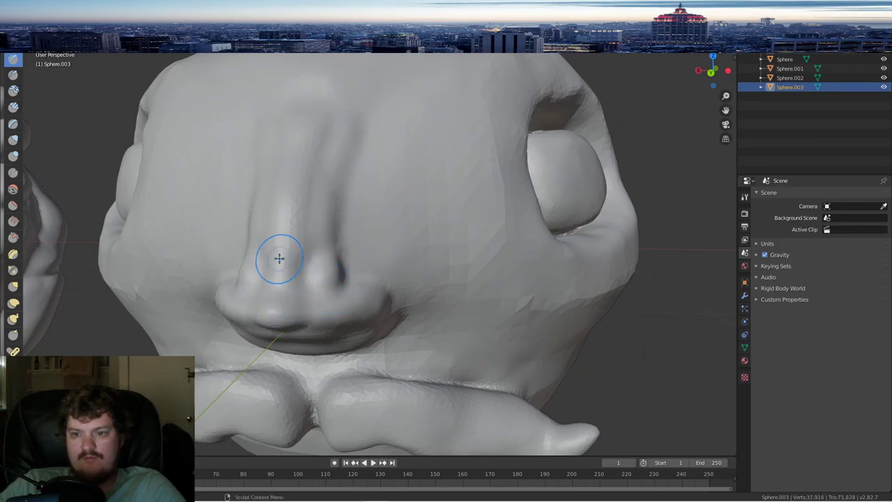
pyautogui.moveTo(279, 259); pyautogui.dragTo(282, 317)
pyautogui.moveTo(312, 287); pyautogui.dragTo(318, 268, button='middle')
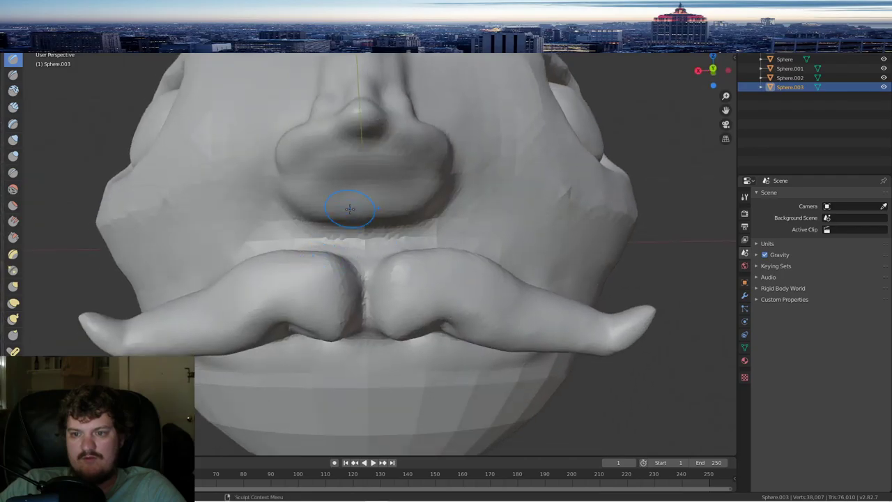
pyautogui.moveTo(361, 204)
pyautogui.mouseDown()
pyautogui.moveTo(365, 216)
pyautogui.moveTo(414, 202)
pyautogui.moveTo(361, 214)
pyautogui.moveTo(401, 212)
pyautogui.moveTo(366, 219)
pyautogui.moveTo(432, 210)
pyautogui.moveTo(453, 193)
pyautogui.mouseUp()
# - Carve sharp grooves along the sides of the nose bridge and around the nostril wings with the Crease brush
pyautogui.click(13, 172)
pyautogui.moveTo(493, 167); pyautogui.dragTo(449, 218, button='middle')
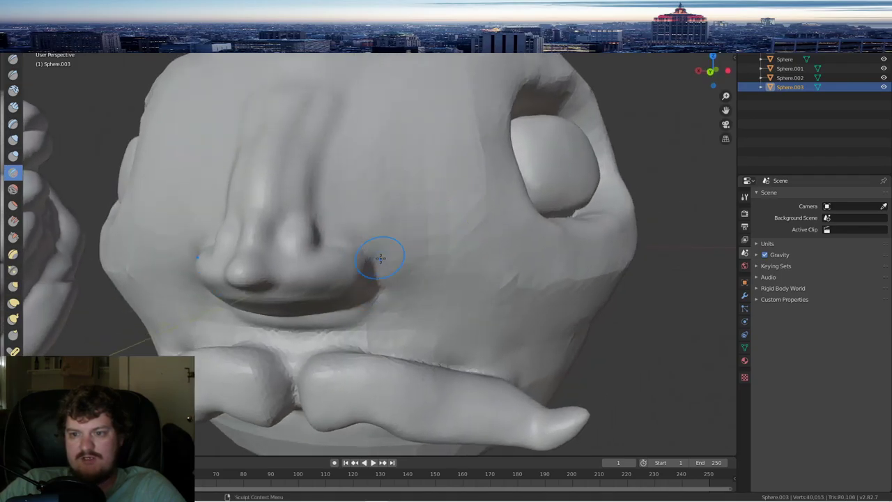
pyautogui.moveTo(321, 213)
pyautogui.mouseDown()
pyautogui.moveTo(322, 155)
pyautogui.moveTo(338, 122)
pyautogui.mouseUp()
pyautogui.moveTo(325, 195); pyautogui.dragTo(349, 112)
pyautogui.moveTo(350, 110); pyautogui.dragTo(363, 125, button='middle')
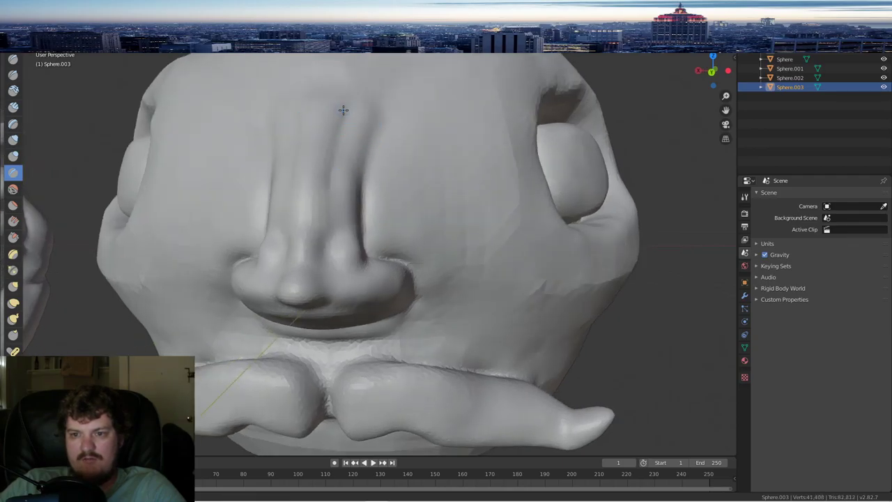
pyautogui.moveTo(344, 110)
pyautogui.mouseDown()
pyautogui.moveTo(325, 244)
pyautogui.moveTo(330, 178)
pyautogui.moveTo(342, 266)
pyautogui.mouseUp()
# - Hollow out two nostrils in the underside of the nose with the Draw brush
pyautogui.moveTo(379, 260)
pyautogui.mouseDown(button='middle')
pyautogui.moveTo(380, 225)
pyautogui.moveTo(358, 209)
pyautogui.moveTo(341, 213)
pyautogui.mouseUp(button='middle')
pyautogui.click(13, 60)
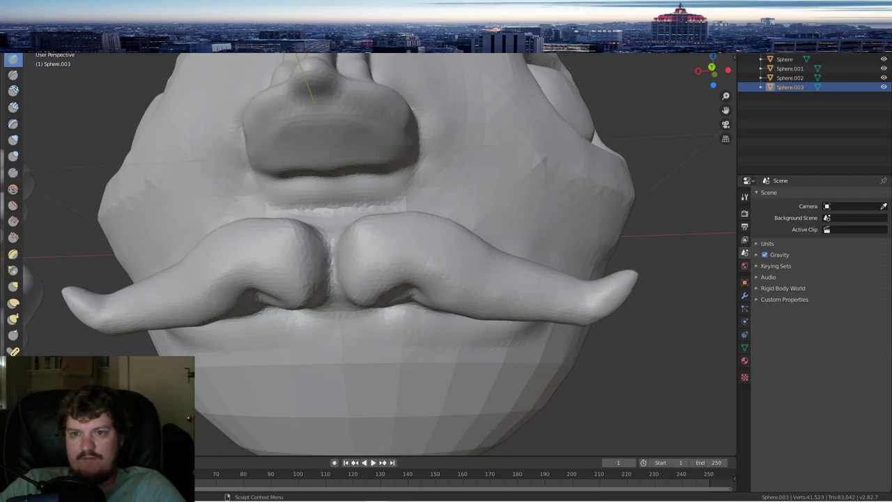
pyautogui.moveTo(389, 152)
pyautogui.mouseDown()
pyautogui.moveTo(356, 134)
pyautogui.moveTo(374, 140)
pyautogui.moveTo(360, 122)
pyautogui.mouseUp()
pyautogui.moveTo(353, 110); pyautogui.dragTo(322, 164, button='middle')
pyautogui.scroll(-3, 263, 85)
pyautogui.scroll(3, 432, 307)
# - Smooth the faceted surface on the side of the head and above the eye socket with the Smooth brush
pyautogui.moveTo(432, 307)
pyautogui.mouseDown(button='middle')
pyautogui.moveTo(423, 288)
pyautogui.moveTo(421, 298)
pyautogui.moveTo(370, 283)
pyautogui.mouseUp(button='middle')
pyautogui.scroll(-4, 423, 289)
pyautogui.scroll(2, 370, 283)
pyautogui.click(13, 190)
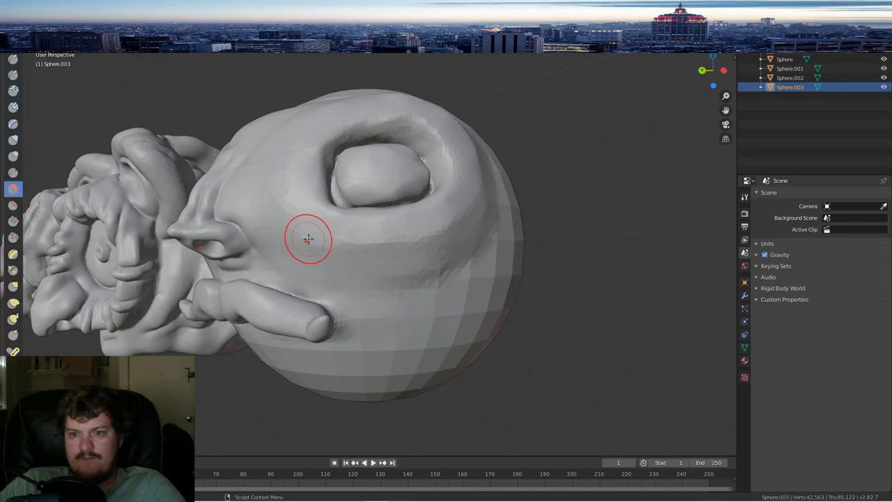
pyautogui.scroll(-3, 460, 229)
pyautogui.moveTo(460, 229)
pyautogui.mouseDown(button='middle')
pyautogui.moveTo(412, 219)
pyautogui.moveTo(484, 236)
pyautogui.moveTo(452, 241)
pyautogui.mouseUp(button='middle')
pyautogui.scroll(3, 485, 235)
pyautogui.moveTo(470, 206); pyautogui.dragTo(398, 288, button='middle')
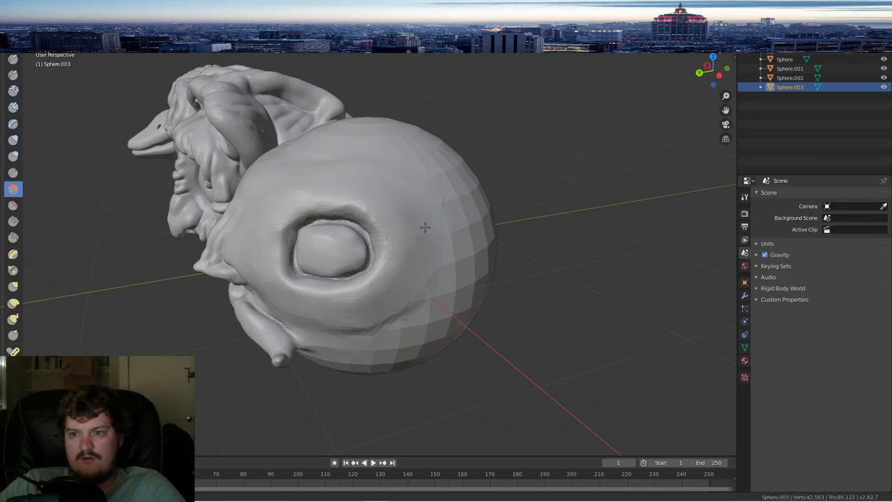
pyautogui.moveTo(340, 173)
pyautogui.mouseDown(button='middle')
pyautogui.moveTo(380, 179)
pyautogui.moveTo(413, 141)
pyautogui.moveTo(348, 181)
pyautogui.moveTo(390, 170)
pyautogui.mouseUp(button='middle')
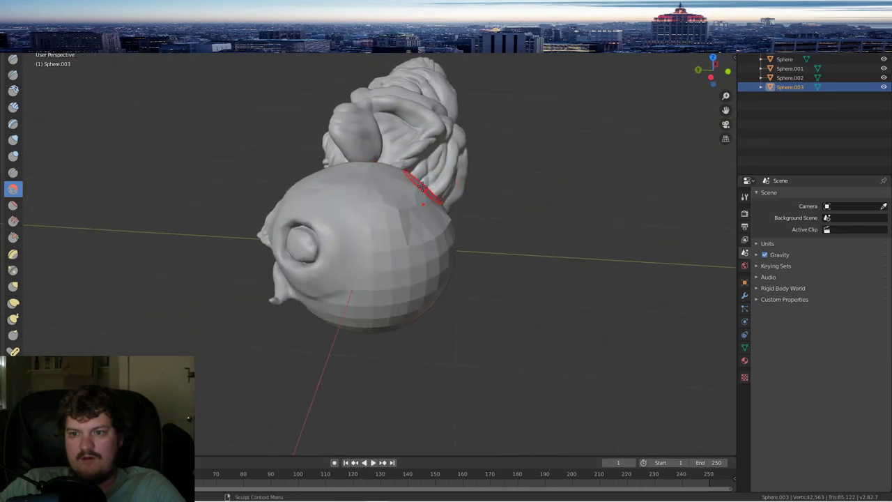
# - Smooth the blocky facets across the back of the head
pyautogui.moveTo(451, 237); pyautogui.dragTo(402, 196, button='middle')
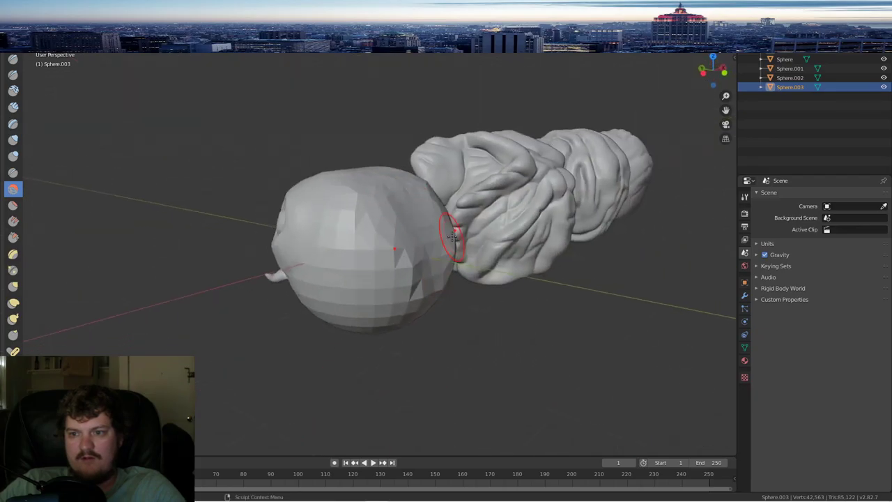
pyautogui.scroll(-1, 454, 235)
pyautogui.moveTo(397, 222); pyautogui.dragTo(383, 298)
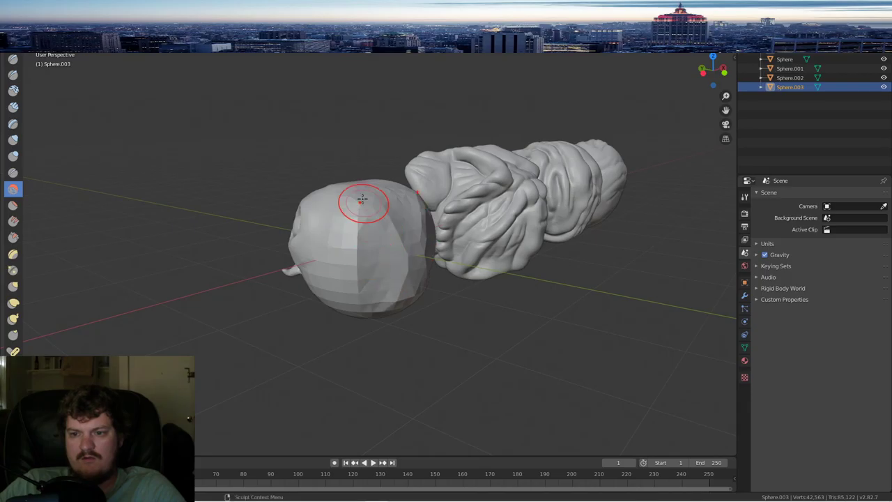
pyautogui.moveTo(362, 198); pyautogui.dragTo(358, 293)
pyautogui.scroll(3, 404, 234)
pyautogui.moveTo(403, 234); pyautogui.dragTo(394, 271)
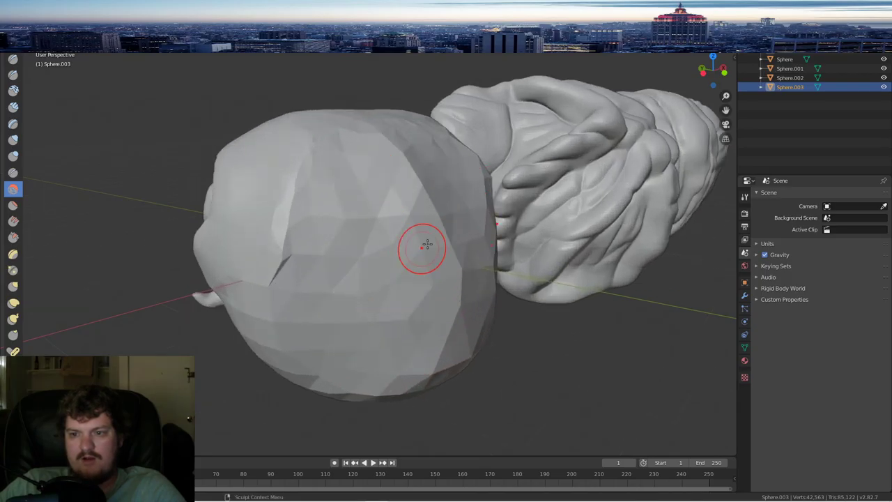
pyautogui.scroll(-3, 427, 244)
pyautogui.moveTo(427, 244); pyautogui.dragTo(366, 219, button='middle')
pyautogui.moveTo(459, 262); pyautogui.dragTo(254, 175, button='middle')
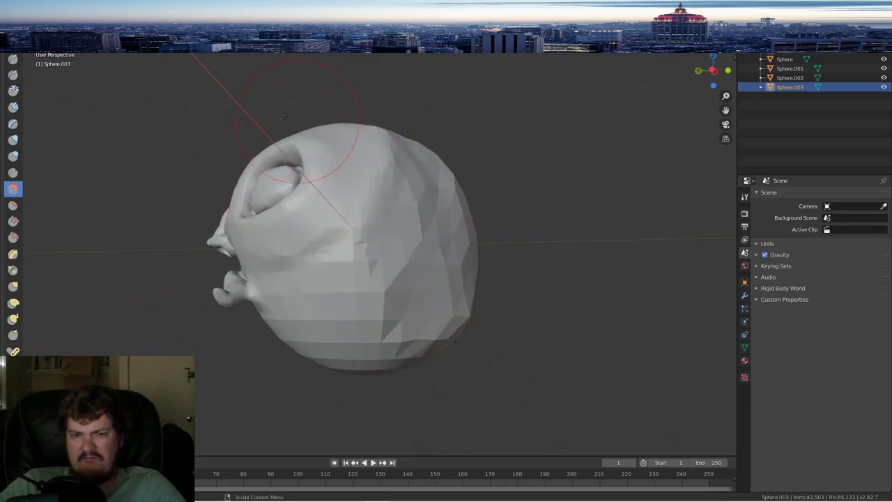
# - Build up volume on the rear side and back of the head with the Draw brush
pyautogui.click(12, 60)
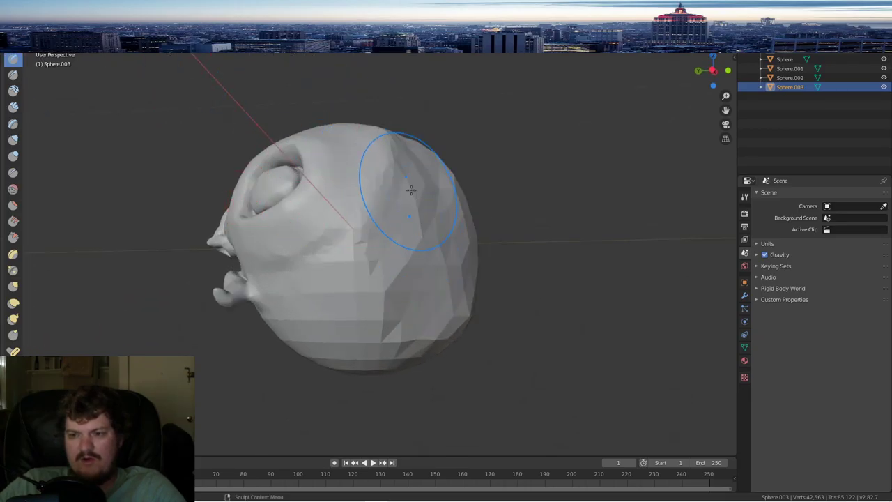
pyautogui.moveTo(411, 190)
pyautogui.mouseDown()
pyautogui.moveTo(398, 302)
pyautogui.moveTo(420, 211)
pyautogui.mouseUp()
pyautogui.moveTo(420, 211); pyautogui.dragTo(451, 206, button='middle')
pyautogui.moveTo(446, 188)
pyautogui.mouseDown()
pyautogui.moveTo(398, 258)
pyautogui.moveTo(432, 296)
pyautogui.mouseUp()
pyautogui.moveTo(535, 252); pyautogui.dragTo(370, 227, button='middle')
pyautogui.moveTo(358, 207); pyautogui.dragTo(404, 169)
pyautogui.moveTo(404, 169); pyautogui.dragTo(378, 272, button='middle')
pyautogui.moveTo(376, 279); pyautogui.dragTo(372, 217)
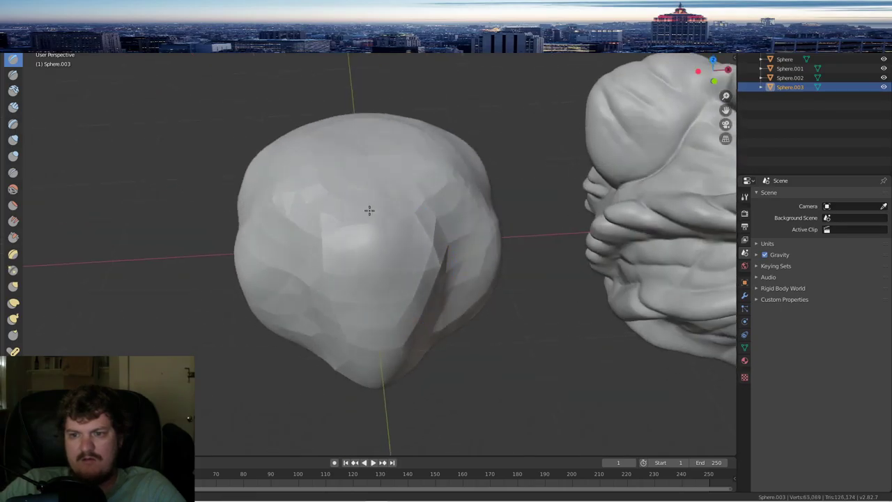
# - Continue the Draw brush strokes over the lower back and underside of the head to refine the coarse mesh
pyautogui.moveTo(395, 154); pyautogui.dragTo(431, 229, button='middle')
pyautogui.moveTo(432, 229)
pyautogui.mouseDown()
pyautogui.moveTo(390, 300)
pyautogui.moveTo(418, 278)
pyautogui.mouseUp()
pyautogui.moveTo(418, 278)
pyautogui.mouseDown(button='middle')
pyautogui.moveTo(390, 174)
pyautogui.moveTo(454, 183)
pyautogui.mouseUp(button='middle')
pyautogui.moveTo(454, 183); pyautogui.dragTo(456, 299)
pyautogui.moveTo(456, 300); pyautogui.dragTo(410, 195, button='middle')
pyautogui.moveTo(410, 195)
pyautogui.mouseDown()
pyautogui.moveTo(406, 302)
pyautogui.moveTo(461, 279)
pyautogui.mouseUp()
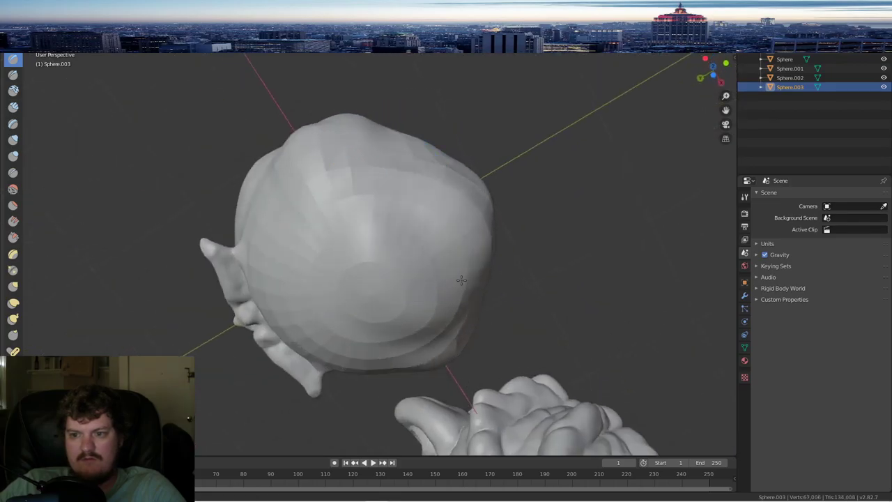
pyautogui.moveTo(462, 279); pyautogui.dragTo(372, 245, button='middle')
pyautogui.moveTo(372, 246)
pyautogui.mouseDown()
pyautogui.moveTo(291, 251)
pyautogui.moveTo(328, 338)
pyautogui.moveTo(439, 223)
pyautogui.mouseUp()
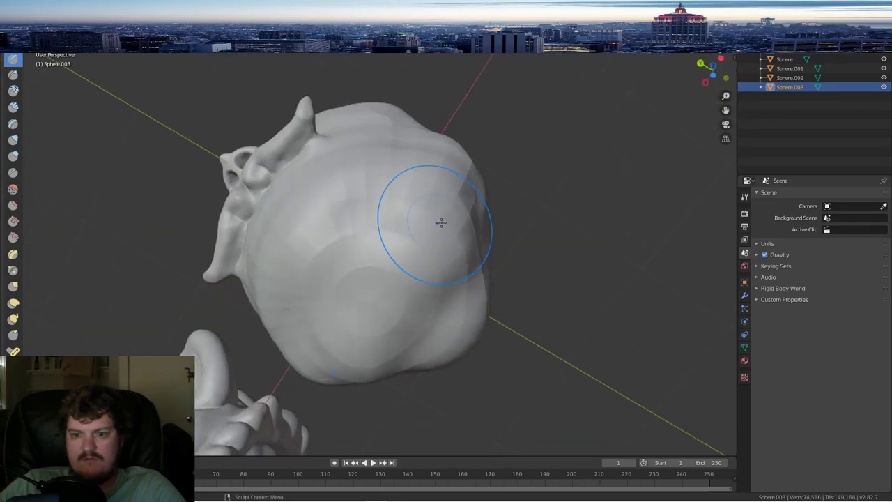
pyautogui.moveTo(440, 223)
pyautogui.mouseDown(button='middle')
pyautogui.moveTo(391, 254)
pyautogui.moveTo(327, 230)
pyautogui.mouseUp(button='middle')
# - Smooth the lumpy strokes over the back, underside and top of the head with the Smooth brush
pyautogui.click(13, 188)
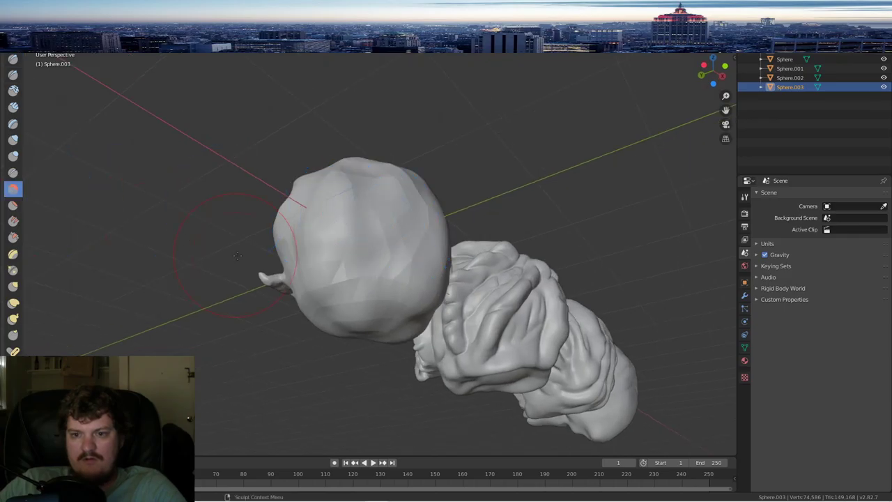
pyautogui.moveTo(370, 287)
pyautogui.mouseDown(button='middle')
pyautogui.moveTo(383, 287)
pyautogui.moveTo(357, 298)
pyautogui.moveTo(362, 269)
pyautogui.moveTo(360, 334)
pyautogui.mouseUp(button='middle')
pyautogui.moveTo(454, 348)
pyautogui.mouseDown(button='middle')
pyautogui.moveTo(418, 342)
pyautogui.moveTo(379, 301)
pyautogui.moveTo(381, 289)
pyautogui.mouseUp(button='middle')
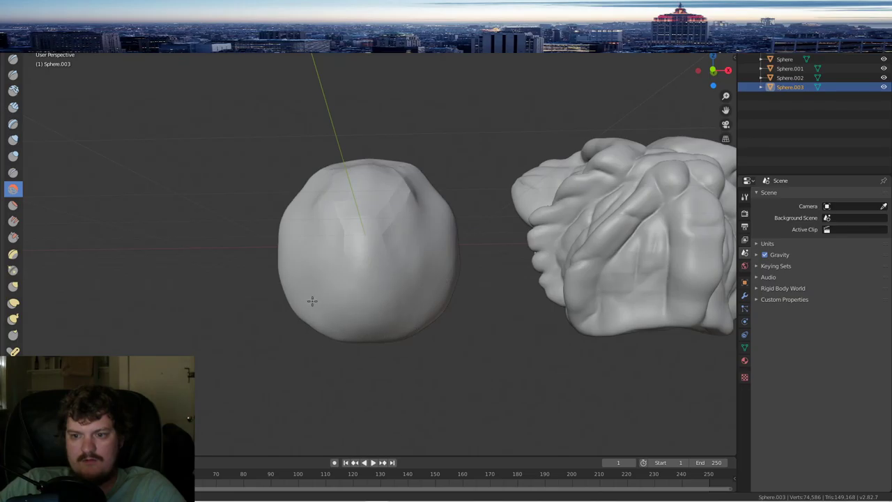
pyautogui.moveTo(452, 207); pyautogui.dragTo(380, 274, button='middle')
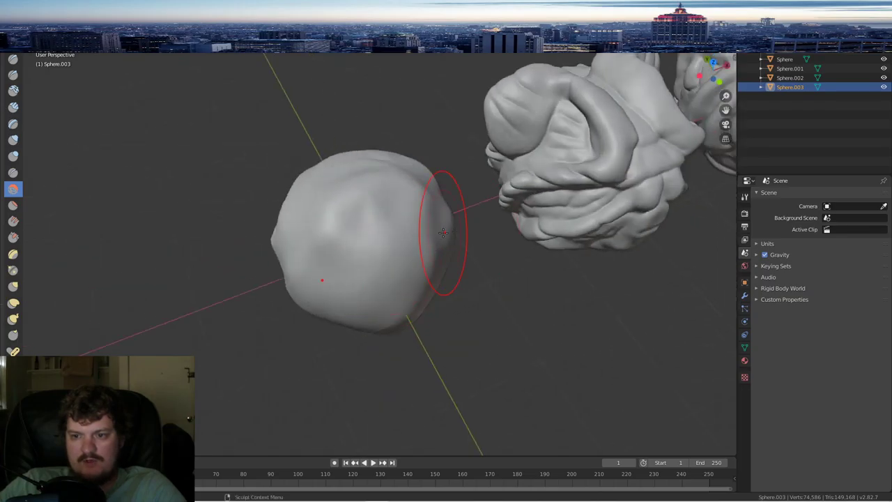
pyautogui.scroll(2, 443, 232)
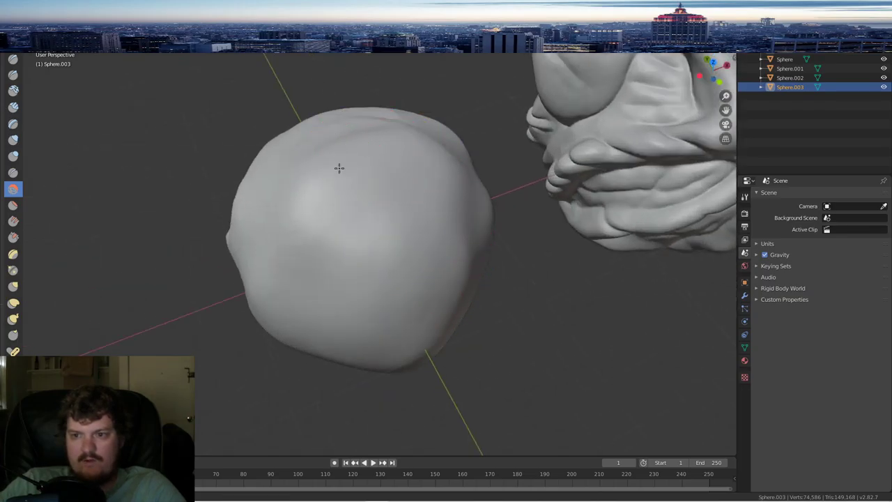
pyautogui.moveTo(463, 285)
pyautogui.mouseDown(button='middle')
pyautogui.moveTo(464, 232)
pyautogui.moveTo(465, 255)
pyautogui.mouseUp(button='middle')
pyautogui.moveTo(446, 240)
pyautogui.mouseDown()
pyautogui.moveTo(469, 297)
pyautogui.moveTo(456, 305)
pyautogui.mouseUp()
pyautogui.moveTo(467, 300); pyautogui.dragTo(412, 249, button='middle')
pyautogui.moveTo(377, 192)
pyautogui.mouseDown(button='middle')
pyautogui.moveTo(424, 241)
pyautogui.moveTo(476, 271)
pyautogui.mouseUp(button='middle')
pyautogui.scroll(-8, 379, 200)
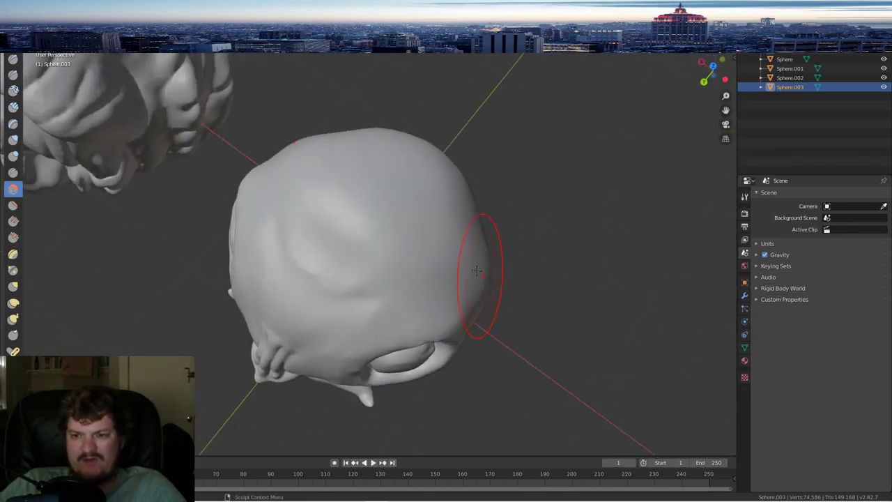
pyautogui.moveTo(424, 248); pyautogui.dragTo(399, 179, button='middle')
pyautogui.moveTo(333, 263)
pyautogui.mouseDown(button='middle')
pyautogui.moveTo(390, 199)
pyautogui.moveTo(408, 248)
pyautogui.mouseUp(button='middle')
# - Even out the shape of the side and back of the head with the Draw brush
pyautogui.click(12, 61)
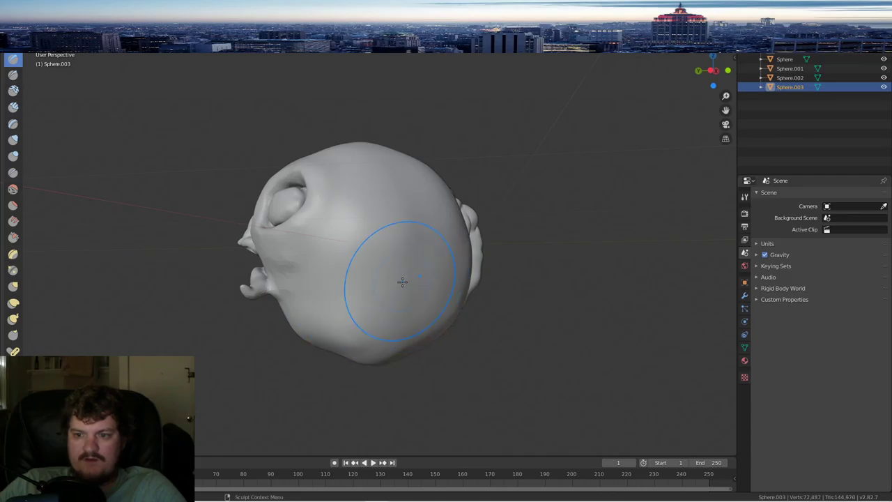
pyautogui.moveTo(401, 281); pyautogui.dragTo(360, 269, button='middle')
pyautogui.moveTo(476, 255); pyautogui.dragTo(334, 261, button='middle')
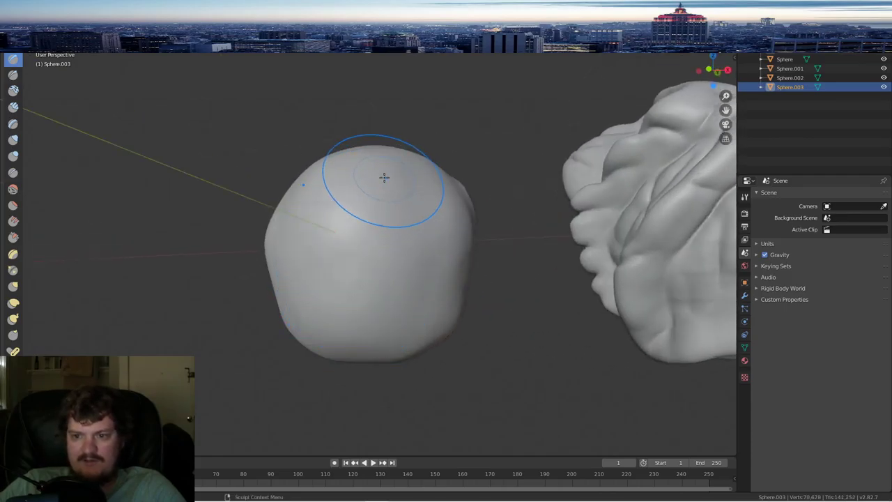
pyautogui.moveTo(382, 175)
pyautogui.mouseDown(button='middle')
pyautogui.moveTo(356, 246)
pyautogui.moveTo(428, 255)
pyautogui.moveTo(381, 226)
pyautogui.mouseUp(button='middle')
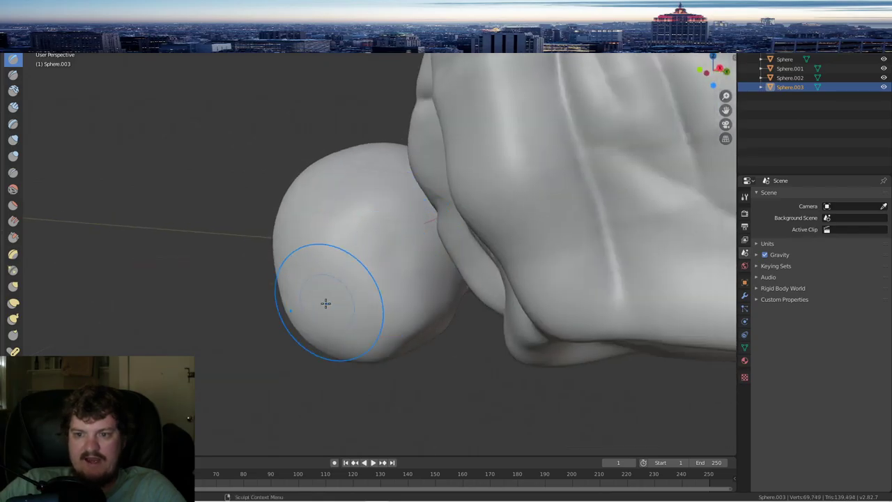
pyautogui.moveTo(326, 302)
pyautogui.mouseDown(button='middle')
pyautogui.moveTo(384, 321)
pyautogui.moveTo(426, 313)
pyautogui.moveTo(364, 308)
pyautogui.moveTo(413, 293)
pyautogui.moveTo(366, 255)
pyautogui.moveTo(351, 277)
pyautogui.mouseUp(button='middle')
# - Smooth the lower head, the cheek and the area between the eye socket and nose with the Smooth brush
pyautogui.hotkey('shift', 'c')
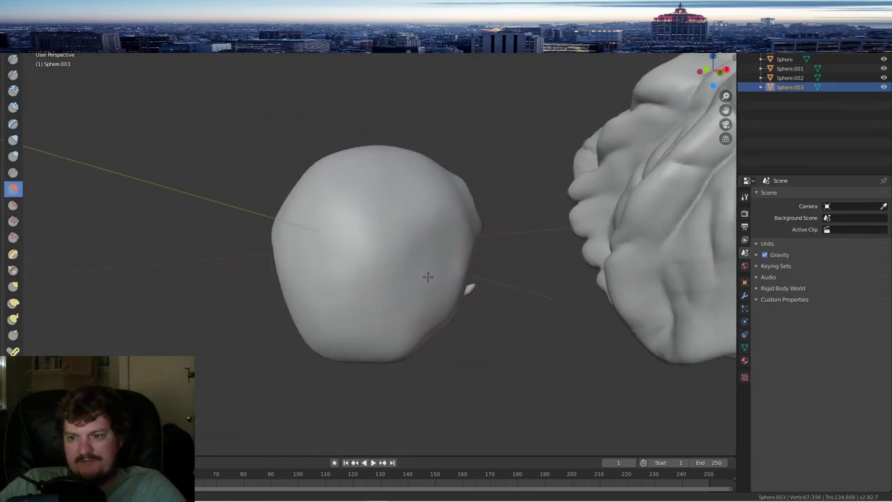
pyautogui.moveTo(370, 237)
pyautogui.mouseDown(button='middle')
pyautogui.moveTo(438, 295)
pyautogui.moveTo(417, 358)
pyautogui.mouseUp(button='middle')
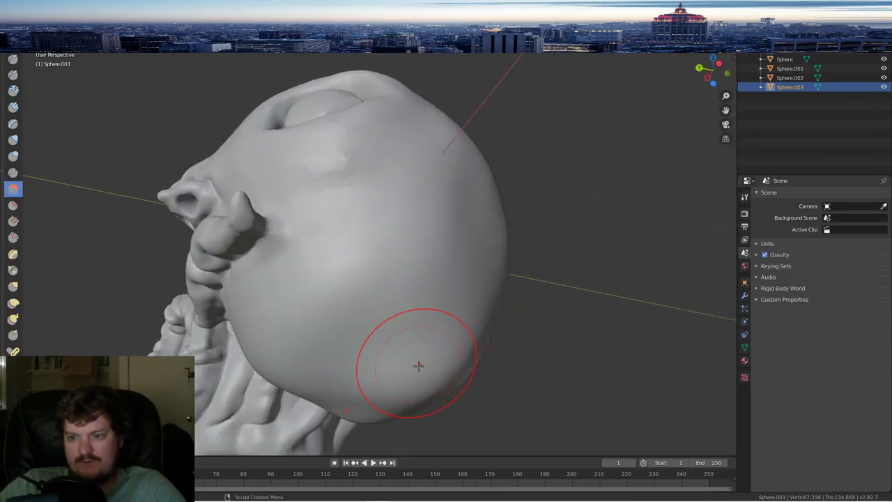
pyautogui.moveTo(330, 365); pyautogui.dragTo(239, 220, button='middle')
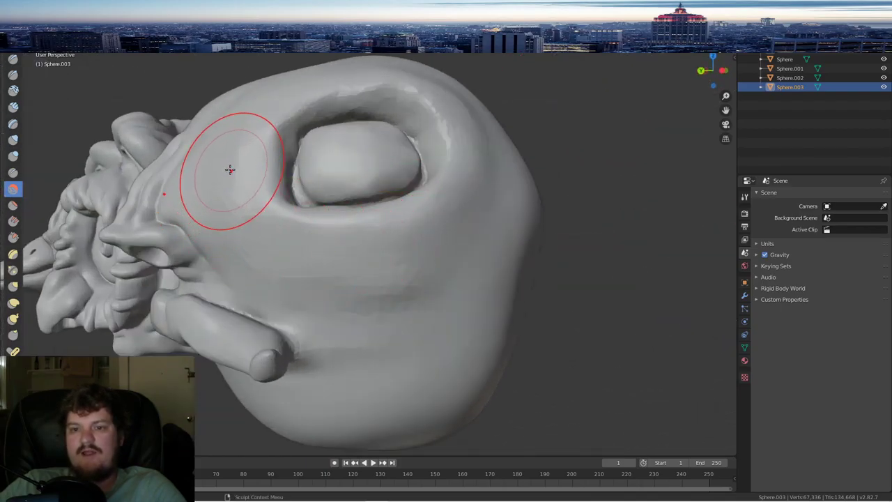
pyautogui.moveTo(230, 171); pyautogui.dragTo(285, 268)
pyautogui.moveTo(384, 279); pyautogui.dragTo(383, 226, button='middle')
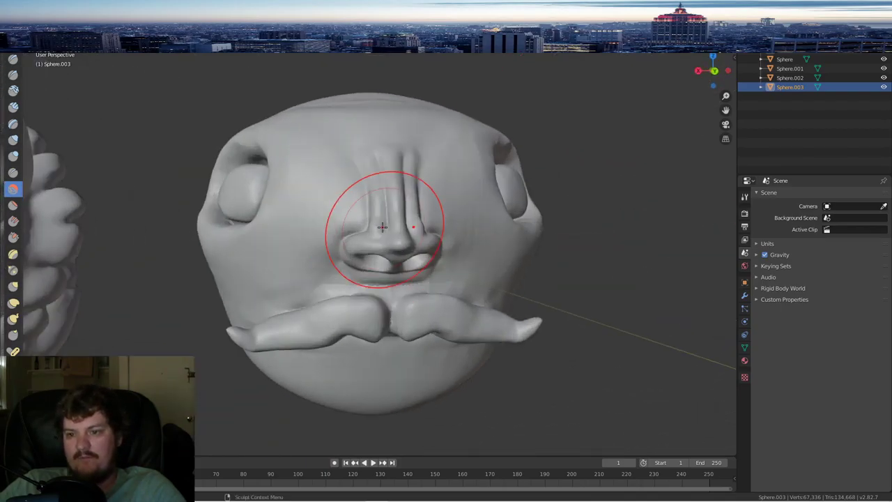
# - Check the face from the front and save the file
pyautogui.scroll(5, 427, 295)
pyautogui.scroll(-8, 398, 299)
pyautogui.moveTo(398, 299)
pyautogui.mouseDown(button='middle')
pyautogui.moveTo(381, 254)
pyautogui.moveTo(349, 251)
pyautogui.mouseUp(button='middle')
pyautogui.click(21, 16)
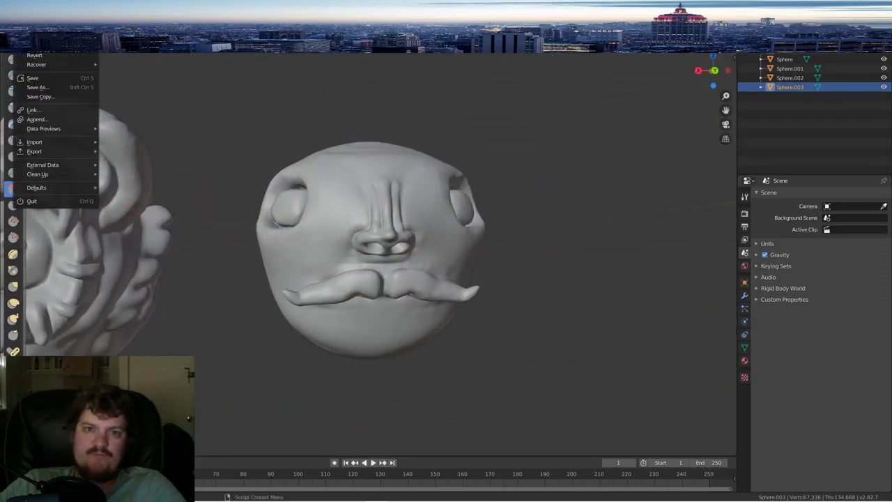
pyautogui.click(46, 78)
# - Sculpt a mouth with a recessed opening and a full lower lip beneath the mustache using the Draw brush
pyautogui.moveTo(458, 238)
pyautogui.mouseDown(button='middle')
pyautogui.moveTo(428, 219)
pyautogui.moveTo(434, 200)
pyautogui.moveTo(409, 202)
pyautogui.mouseUp(button='middle')
pyautogui.scroll(5, 409, 202)
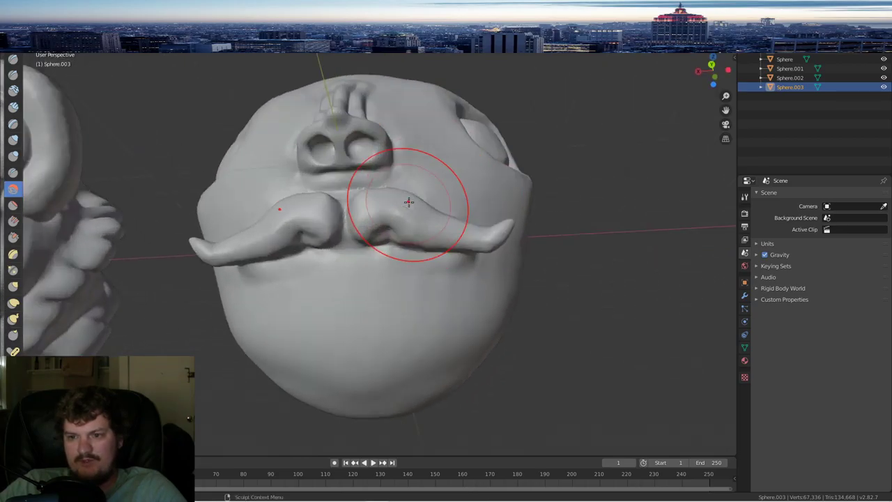
pyautogui.click(12, 60)
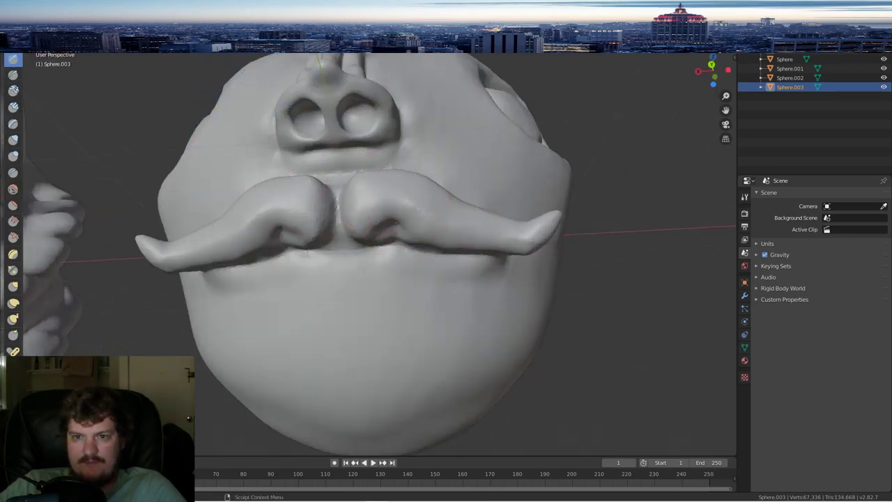
pyautogui.scroll(4, 410, 311)
pyautogui.scroll(-3, 412, 307)
pyautogui.scroll(2, 412, 305)
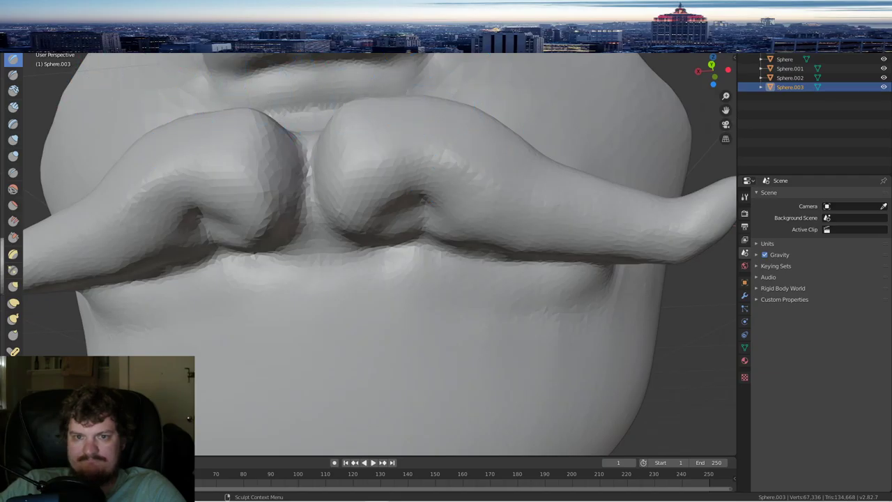
pyautogui.scroll(2, 289, 323)
pyautogui.scroll(-3, 364, 314)
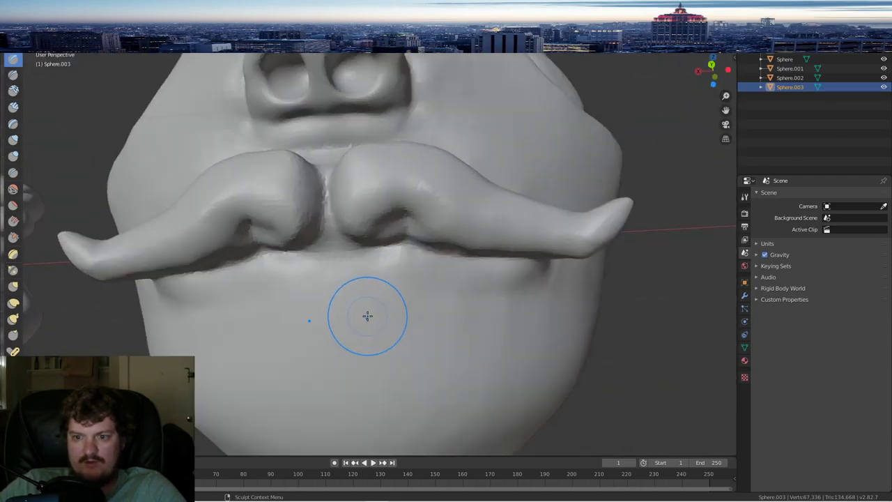
pyautogui.scroll(2, 358, 310)
pyautogui.scroll(-2, 312, 282)
pyautogui.moveTo(312, 283)
pyautogui.mouseDown()
pyautogui.moveTo(357, 281)
pyautogui.moveTo(470, 308)
pyautogui.mouseUp()
pyautogui.moveTo(231, 321)
pyautogui.mouseDown()
pyautogui.moveTo(269, 352)
pyautogui.moveTo(380, 344)
pyautogui.moveTo(436, 283)
pyautogui.moveTo(292, 283)
pyautogui.mouseUp()
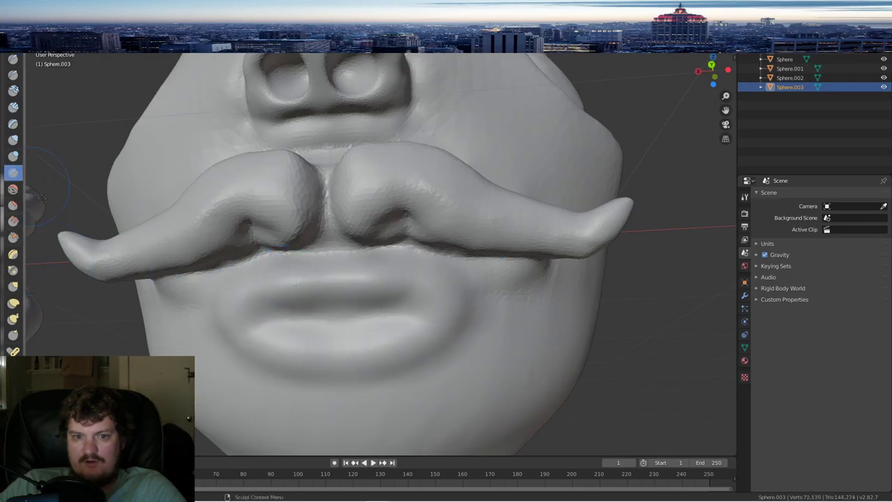
# - Define the lower edge of the bottom lip and the upper edge of the top lip with the Crease brush
pyautogui.moveTo(318, 392)
pyautogui.mouseDown()
pyautogui.moveTo(345, 378)
pyautogui.moveTo(440, 364)
pyautogui.moveTo(426, 366)
pyautogui.moveTo(467, 337)
pyautogui.mouseUp()
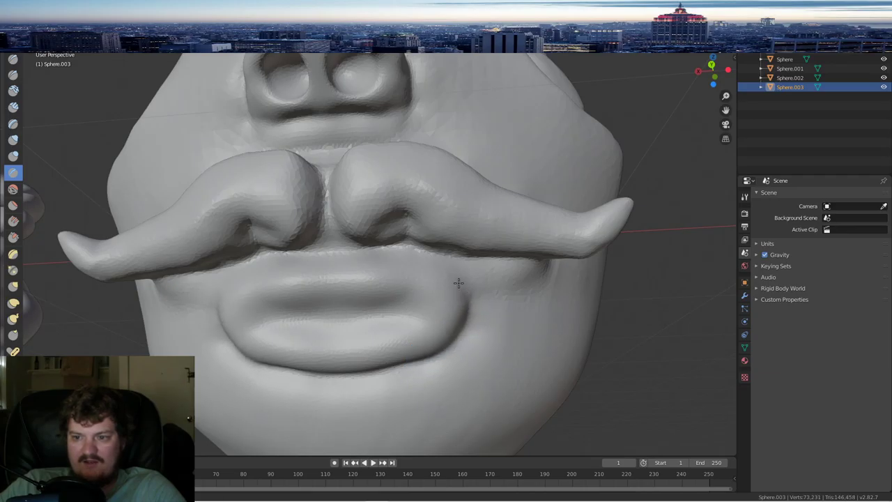
pyautogui.scroll(2, 402, 317)
pyautogui.moveTo(364, 327); pyautogui.dragTo(402, 332, button='middle')
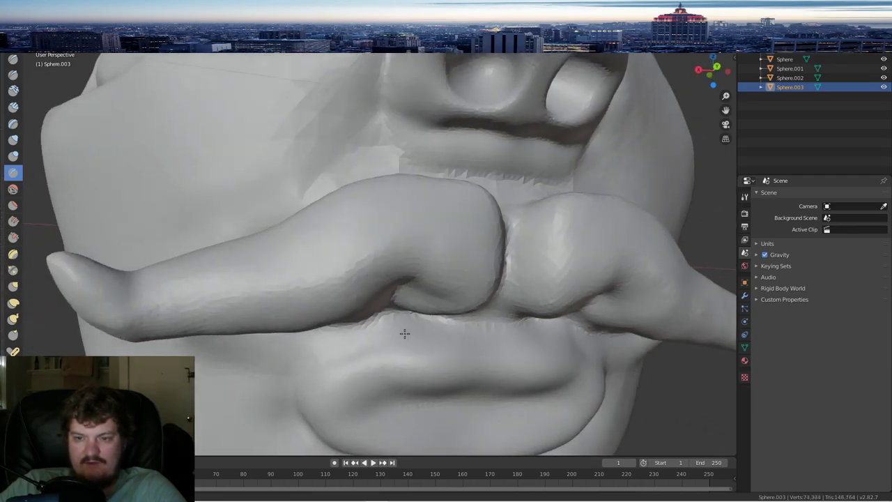
pyautogui.scroll(4, 397, 332)
pyautogui.moveTo(378, 336)
pyautogui.mouseDown()
pyautogui.moveTo(432, 326)
pyautogui.moveTo(547, 340)
pyautogui.mouseUp()
pyautogui.moveTo(426, 342)
pyautogui.mouseDown()
pyautogui.moveTo(335, 364)
pyautogui.moveTo(336, 380)
pyautogui.mouseUp()
# - Crease the outer contour of the lips around the corner of the mouth and up to the top lip
pyautogui.scroll(-5, 345, 365)
pyautogui.scroll(5, 348, 362)
pyautogui.moveTo(354, 360); pyautogui.dragTo(367, 346, button='middle')
pyautogui.moveTo(410, 277); pyautogui.dragTo(348, 311)
pyautogui.moveTo(442, 259); pyautogui.dragTo(353, 342)
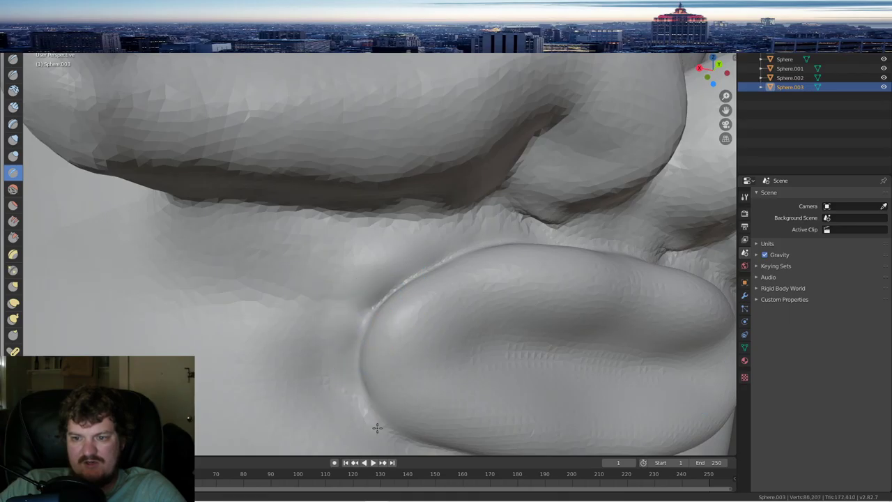
pyautogui.moveTo(377, 428); pyautogui.dragTo(383, 433)
# - Sharpen the groove beneath the lower lip from one mouth corner to the other with the Crease brush
pyautogui.moveTo(375, 409); pyautogui.dragTo(360, 394, button='middle')
pyautogui.moveTo(329, 340)
pyautogui.mouseDown()
pyautogui.moveTo(394, 400)
pyautogui.moveTo(378, 387)
pyautogui.moveTo(537, 432)
pyautogui.moveTo(613, 423)
pyautogui.mouseUp()
pyautogui.moveTo(592, 423); pyautogui.dragTo(491, 416, button='middle')
pyautogui.moveTo(352, 399)
pyautogui.mouseDown()
pyautogui.moveTo(573, 398)
pyautogui.moveTo(604, 384)
pyautogui.mouseUp()
pyautogui.moveTo(599, 387); pyautogui.dragTo(474, 404, button='middle')
pyautogui.moveTo(382, 442); pyautogui.dragTo(483, 358)
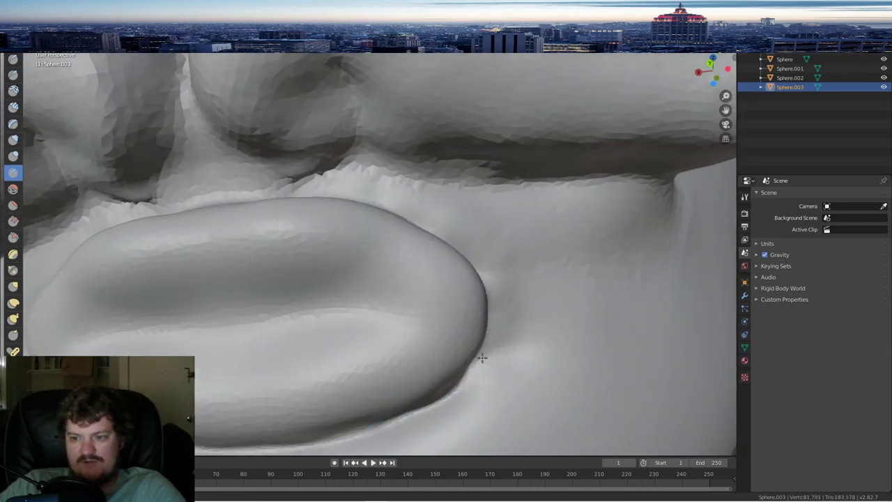
# - Crease a parting line between the upper and lower lips
pyautogui.moveTo(434, 358); pyautogui.dragTo(448, 366, button='middle')
pyautogui.scroll(-4, 446, 369)
pyautogui.scroll(4, 404, 348)
pyautogui.moveTo(292, 276); pyautogui.dragTo(304, 269, button='middle')
pyautogui.moveTo(302, 268)
pyautogui.mouseDown()
pyautogui.moveTo(339, 225)
pyautogui.moveTo(328, 253)
pyautogui.moveTo(261, 247)
pyautogui.moveTo(281, 238)
pyautogui.moveTo(428, 239)
pyautogui.mouseUp()
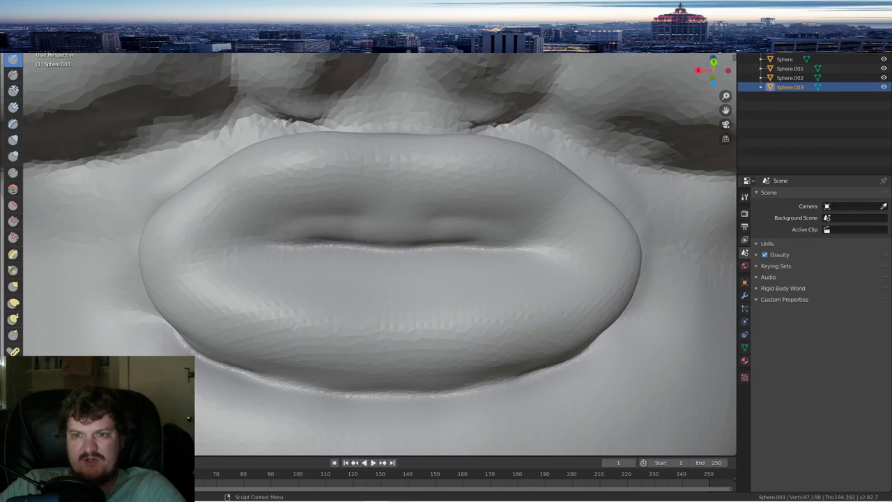
# - Carve an open cavity between the lips with the Draw brush
pyautogui.moveTo(361, 261)
pyautogui.mouseDown()
pyautogui.moveTo(295, 259)
pyautogui.moveTo(411, 267)
pyautogui.moveTo(326, 253)
pyautogui.moveTo(418, 257)
pyautogui.moveTo(353, 261)
pyautogui.moveTo(334, 252)
pyautogui.moveTo(429, 243)
pyautogui.mouseUp()
pyautogui.moveTo(429, 242)
pyautogui.mouseDown(button='middle')
pyautogui.moveTo(275, 349)
pyautogui.moveTo(296, 349)
pyautogui.mouseUp(button='middle')
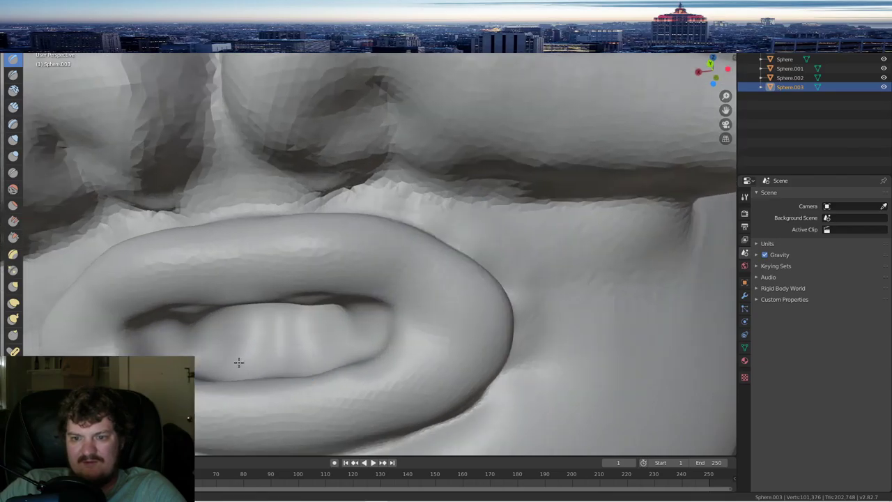
pyautogui.moveTo(297, 338); pyautogui.dragTo(313, 337)
pyautogui.moveTo(255, 333)
pyautogui.mouseDown(button='middle')
pyautogui.moveTo(307, 301)
pyautogui.moveTo(260, 314)
pyautogui.moveTo(221, 302)
pyautogui.moveTo(160, 376)
pyautogui.mouseUp(button='middle')
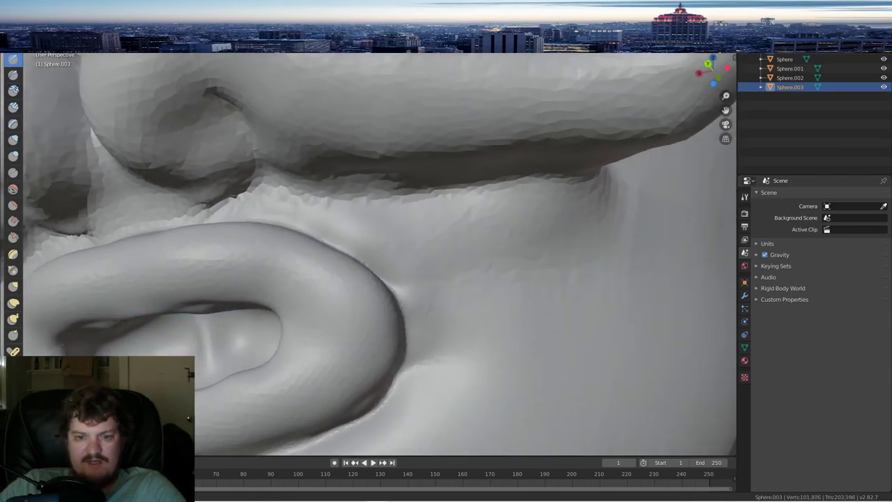
pyautogui.moveTo(121, 352); pyautogui.dragTo(143, 347, button='middle')
pyautogui.moveTo(372, 335)
pyautogui.mouseDown()
pyautogui.moveTo(348, 325)
pyautogui.moveTo(357, 321)
pyautogui.moveTo(287, 335)
pyautogui.moveTo(293, 319)
pyautogui.moveTo(245, 317)
pyautogui.moveTo(229, 333)
pyautogui.moveTo(260, 341)
pyautogui.moveTo(241, 336)
pyautogui.mouseUp()
# - Deepen the mouth cavity behind the upper and lower lips with the Draw brush
pyautogui.moveTo(311, 315); pyautogui.dragTo(324, 343, button='middle')
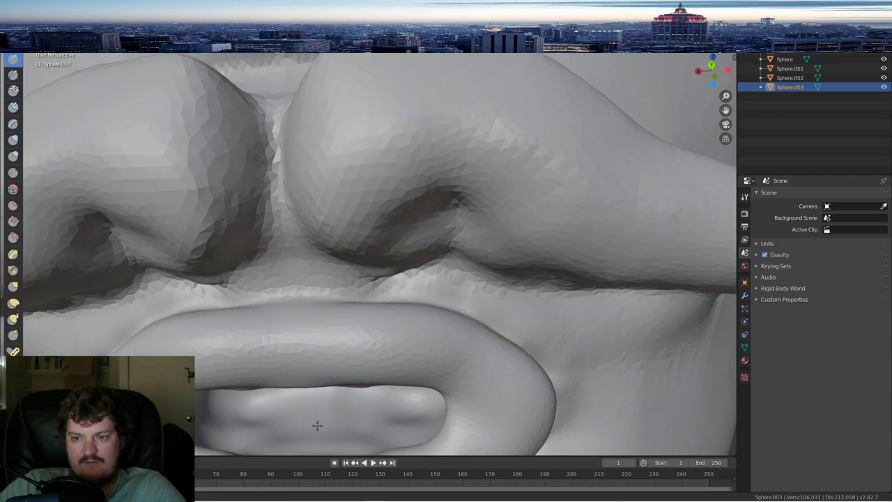
pyautogui.moveTo(315, 424)
pyautogui.mouseDown()
pyautogui.moveTo(247, 426)
pyautogui.moveTo(320, 445)
pyautogui.moveTo(383, 437)
pyautogui.mouseUp()
pyautogui.moveTo(290, 410); pyautogui.dragTo(365, 422)
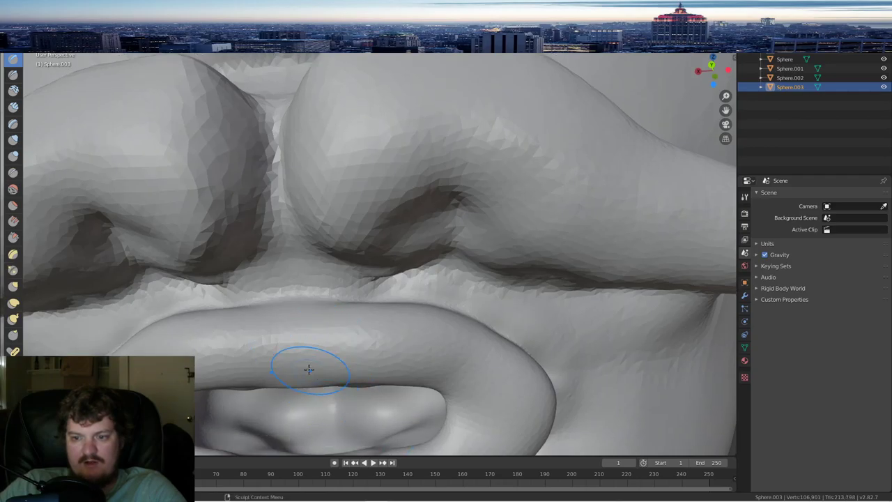
pyautogui.moveTo(308, 369); pyautogui.dragTo(309, 354, button='middle')
pyautogui.moveTo(349, 195); pyautogui.dragTo(276, 211)
pyautogui.moveTo(277, 211); pyautogui.dragTo(289, 277, button='middle')
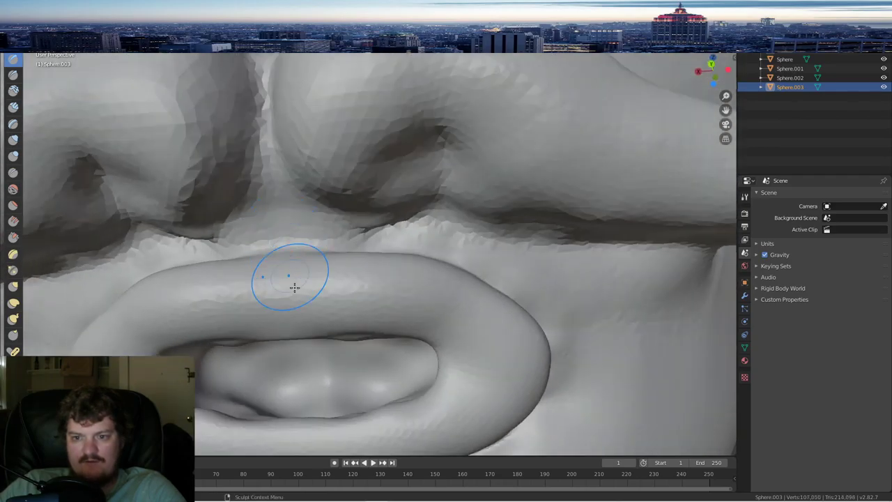
pyautogui.moveTo(334, 375)
pyautogui.mouseDown()
pyautogui.moveTo(293, 373)
pyautogui.moveTo(312, 392)
pyautogui.moveTo(275, 390)
pyautogui.moveTo(362, 378)
pyautogui.mouseUp()
pyautogui.moveTo(348, 379)
pyautogui.mouseDown(button='middle')
pyautogui.moveTo(249, 381)
pyautogui.moveTo(282, 379)
pyautogui.mouseUp(button='middle')
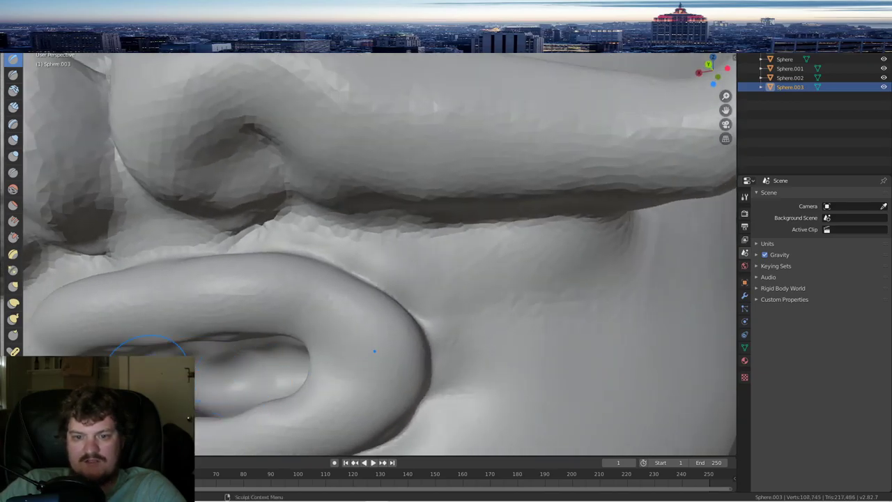
# - Finish hollowing the inner corners of the mouth with the Draw brush
pyautogui.moveTo(159, 386)
pyautogui.mouseDown(button='middle')
pyautogui.moveTo(213, 388)
pyautogui.moveTo(158, 446)
pyautogui.moveTo(146, 396)
pyautogui.mouseUp(button='middle')
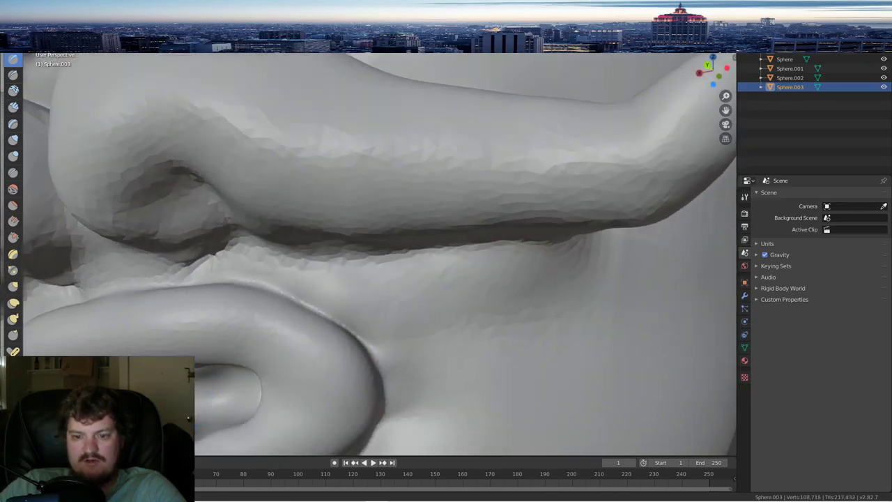
pyautogui.moveTo(204, 427); pyautogui.dragTo(199, 336, button='middle')
pyautogui.moveTo(159, 318); pyautogui.dragTo(183, 298)
pyautogui.moveTo(183, 296); pyautogui.dragTo(285, 303, button='middle')
pyautogui.moveTo(547, 297); pyautogui.dragTo(548, 299)
pyautogui.scroll(-5, 455, 300)
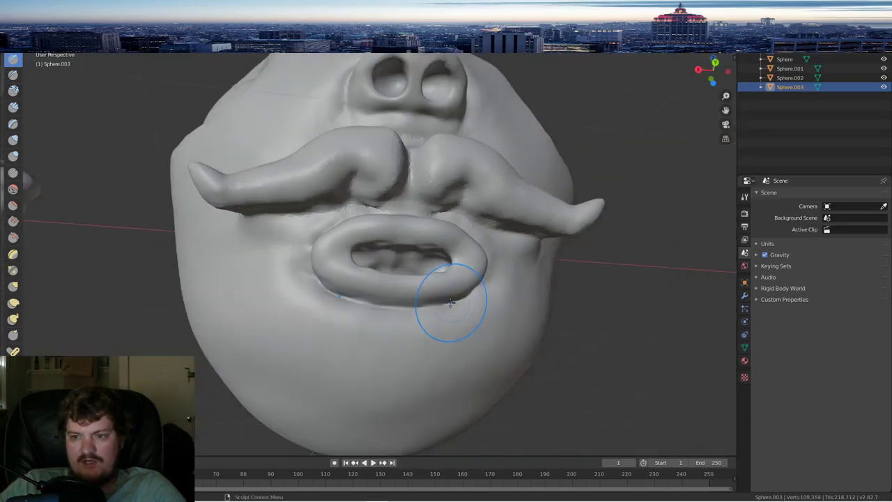
# - Even out the lumpy interior of the mouth with the Smooth brush
pyautogui.scroll(3, 439, 303)
pyautogui.click(10, 192)
pyautogui.scroll(5, 501, 338)
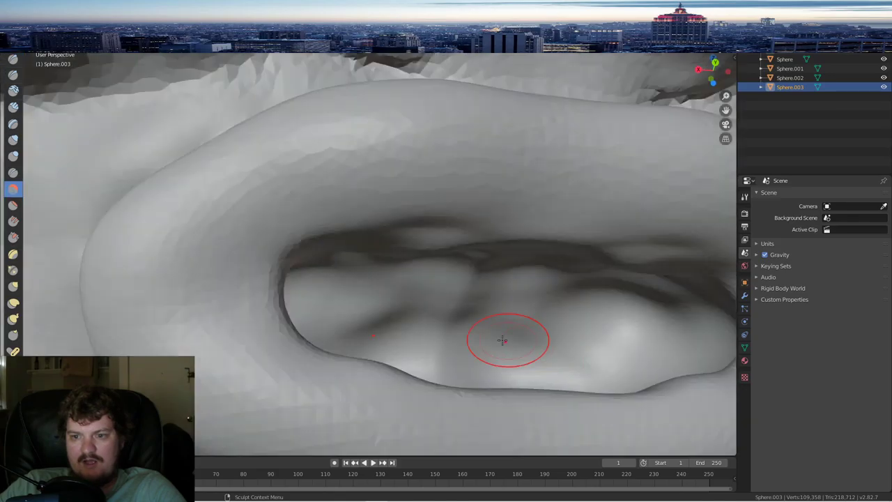
pyautogui.scroll(-5, 456, 336)
pyautogui.moveTo(455, 335); pyautogui.dragTo(434, 339, button='middle')
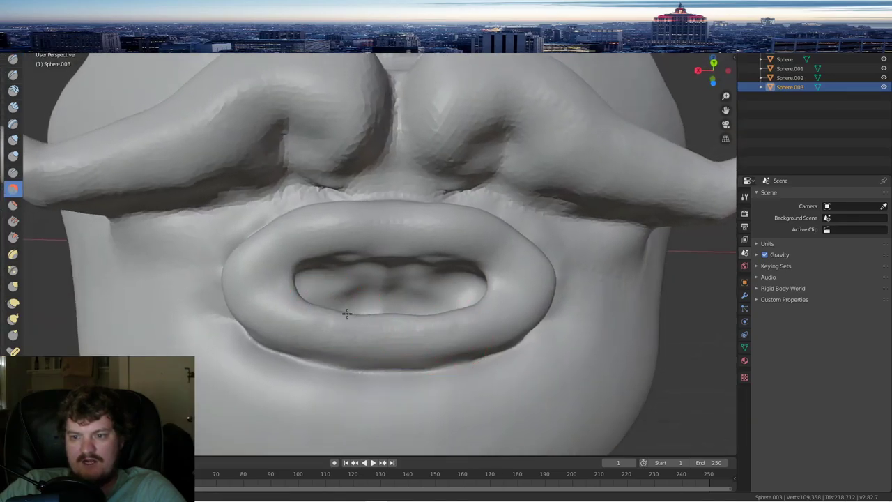
pyautogui.moveTo(412, 257); pyautogui.dragTo(366, 252, button='middle')
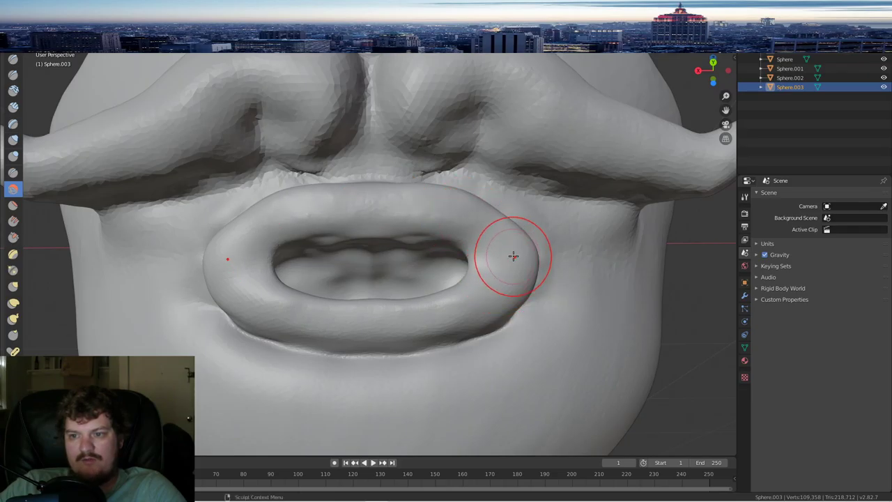
pyautogui.scroll(-5, 513, 255)
pyautogui.scroll(5, 454, 255)
pyautogui.scroll(-5, 438, 256)
pyautogui.scroll(2, 424, 259)
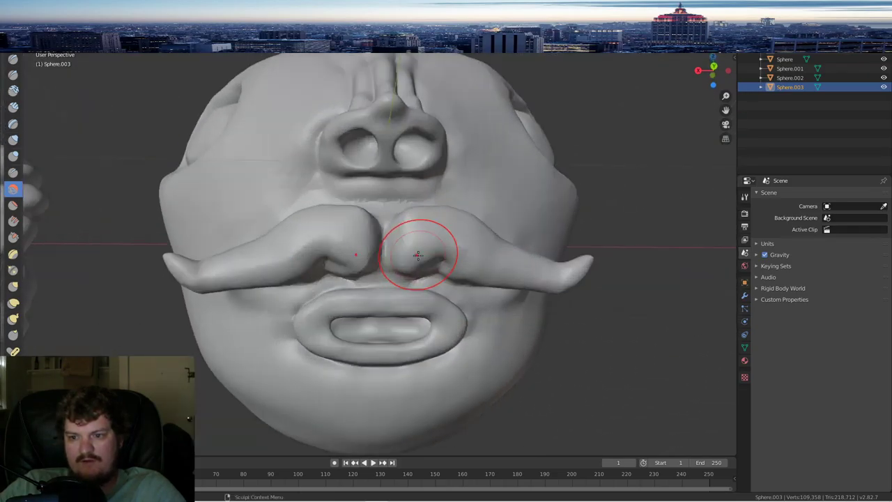
pyautogui.moveTo(418, 255); pyautogui.dragTo(416, 241, button='middle')
# - Build up a rounded tongue in the middle of the mouth with the Draw brush
pyautogui.scroll(3, 452, 298)
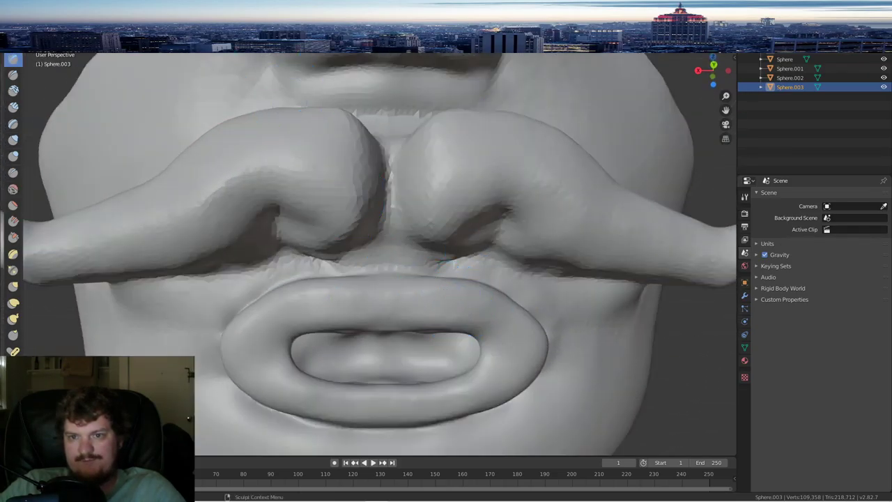
pyautogui.scroll(-4, 446, 306)
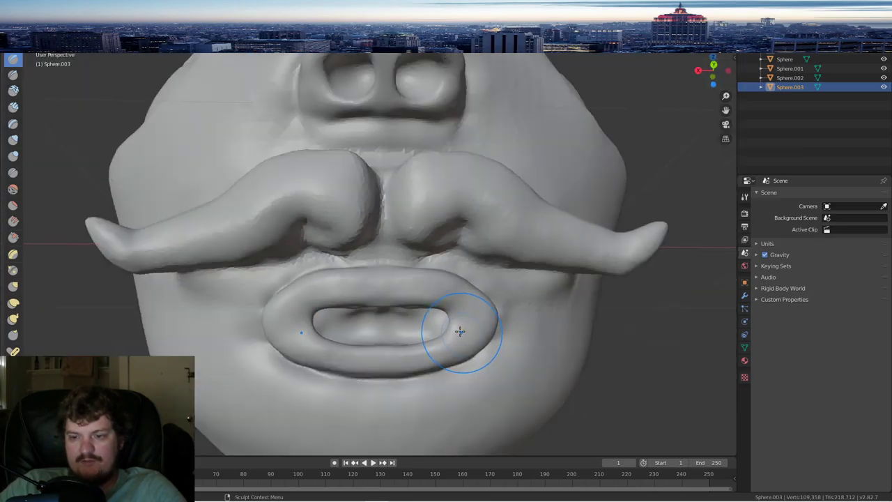
pyautogui.scroll(4, 457, 338)
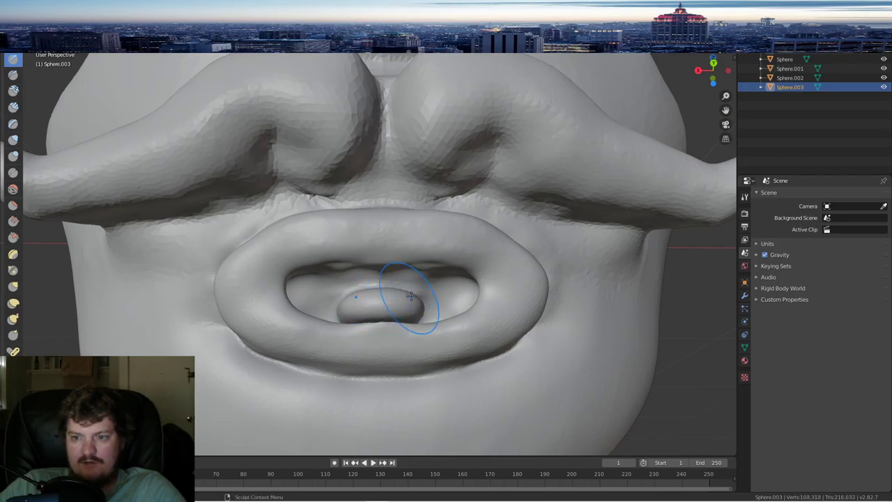
pyautogui.scroll(2, 411, 296)
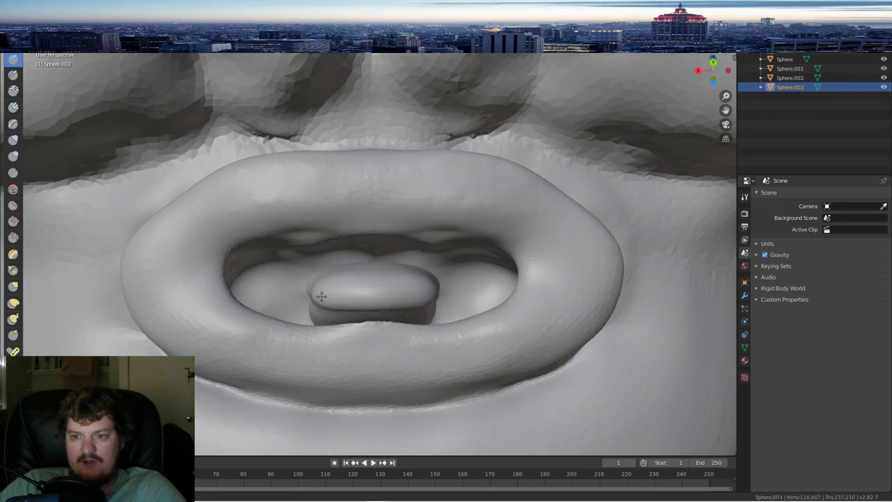
pyautogui.moveTo(480, 268); pyautogui.dragTo(452, 276, button='middle')
pyautogui.moveTo(356, 208); pyautogui.dragTo(332, 217)
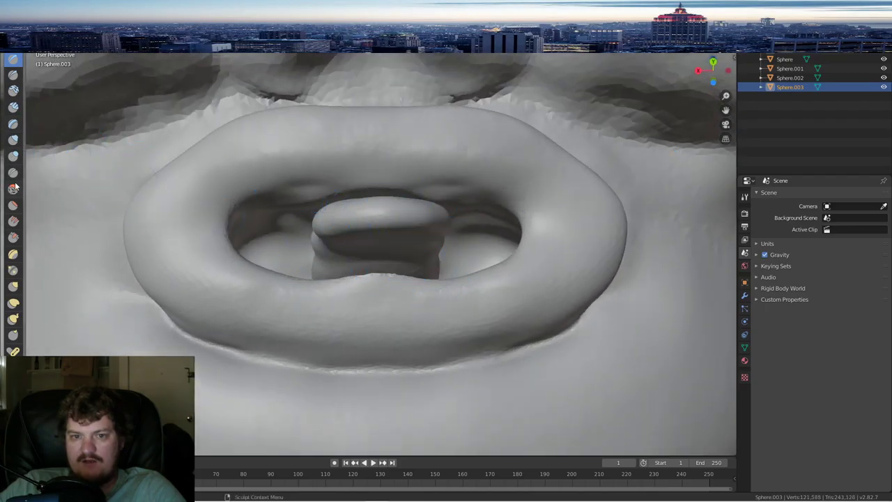
# - Refine the tongue so that its rounded tip hangs over the lower lip
pyautogui.press('s')
pyautogui.scroll(-8, 467, 293)
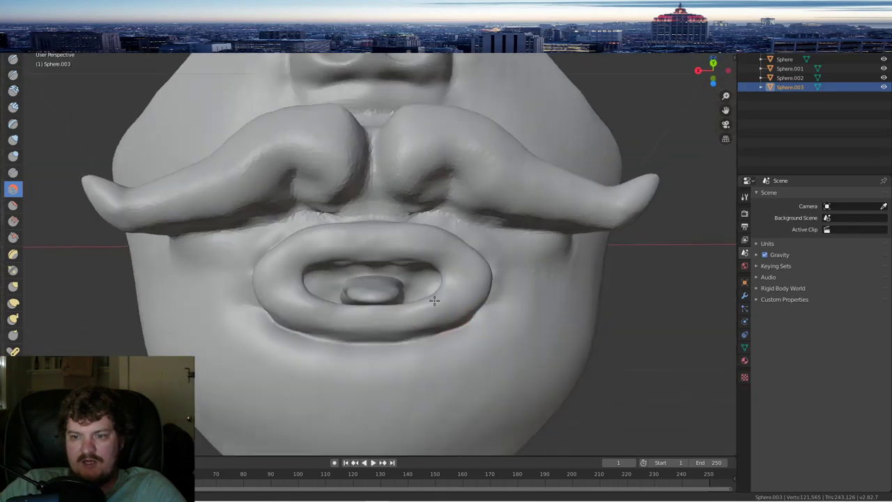
pyautogui.scroll(8, 430, 314)
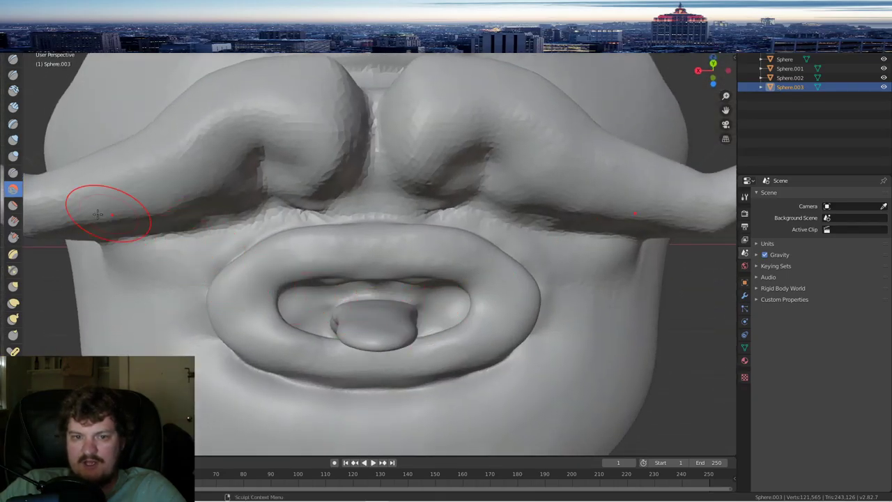
# - Cut a groove down the middle of the tongue with the Crease brush
pyautogui.click(12, 172)
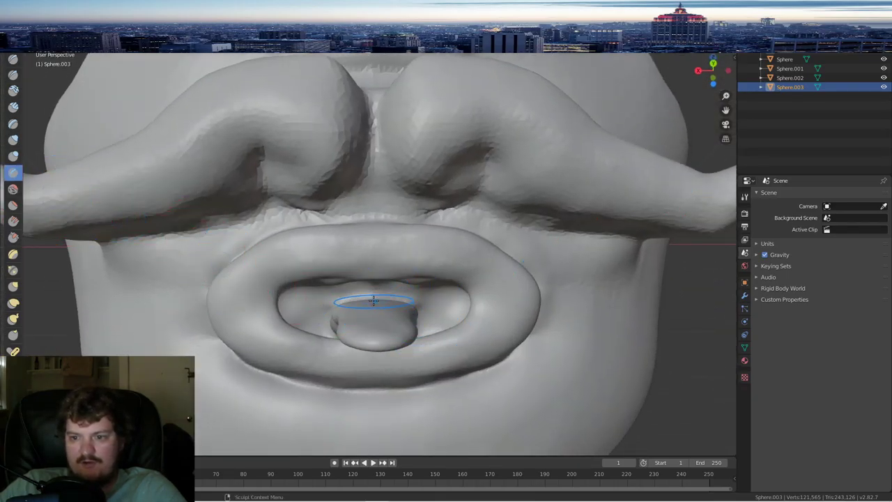
pyautogui.scroll(2, 380, 312)
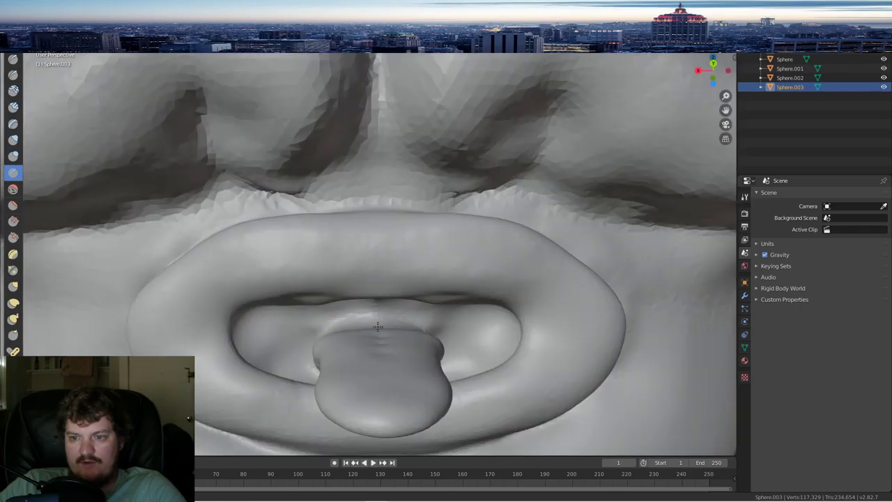
pyautogui.click(382, 396)
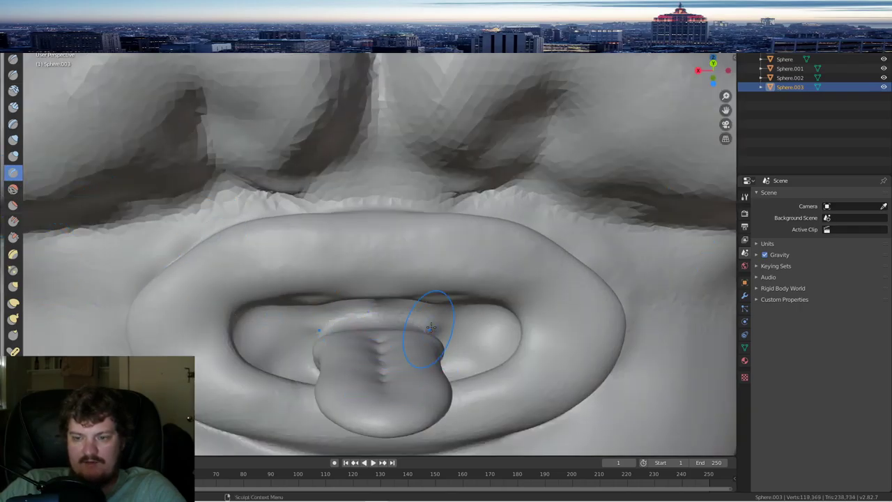
pyautogui.scroll(-8, 426, 327)
pyautogui.moveTo(399, 311); pyautogui.dragTo(420, 344, button='middle')
pyautogui.scroll(8, 420, 343)
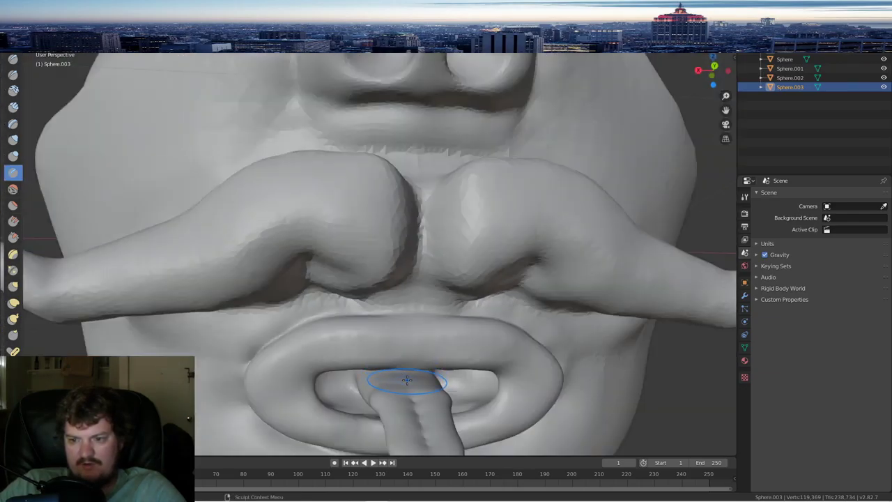
pyautogui.scroll(-9, 421, 430)
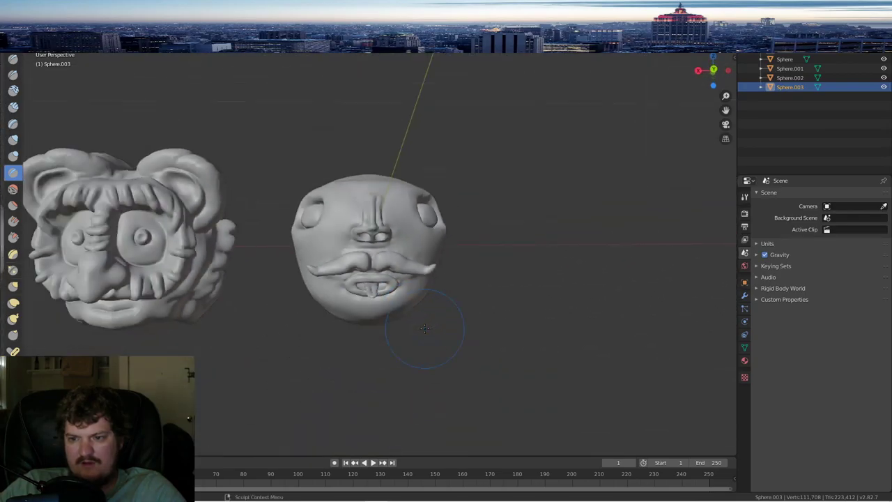
# - Sculpt raised and recessed forms across the back of the head with the Draw brush
pyautogui.moveTo(424, 329); pyautogui.dragTo(394, 329, button='middle')
pyautogui.scroll(3, 440, 212)
pyautogui.moveTo(440, 211)
pyautogui.mouseDown(button='middle')
pyautogui.moveTo(441, 229)
pyautogui.moveTo(399, 239)
pyautogui.moveTo(413, 235)
pyautogui.moveTo(408, 219)
pyautogui.moveTo(473, 174)
pyautogui.moveTo(446, 197)
pyautogui.mouseUp(button='middle')
pyautogui.scroll(-2, 402, 172)
pyautogui.moveTo(403, 173)
pyautogui.mouseDown(button='middle')
pyautogui.moveTo(324, 173)
pyautogui.moveTo(390, 167)
pyautogui.moveTo(377, 183)
pyautogui.mouseUp(button='middle')
pyautogui.moveTo(418, 289)
pyautogui.mouseDown(button='middle')
pyautogui.moveTo(414, 259)
pyautogui.moveTo(344, 261)
pyautogui.mouseUp(button='middle')
pyautogui.moveTo(418, 301); pyautogui.dragTo(282, 246, button='middle')
pyautogui.moveTo(272, 245); pyautogui.dragTo(414, 306)
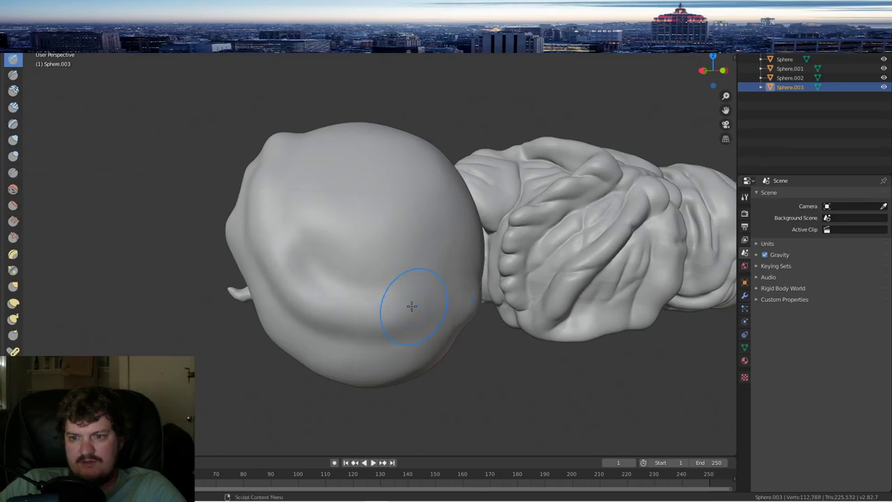
pyautogui.moveTo(413, 304); pyautogui.dragTo(313, 316, button='middle')
pyautogui.moveTo(312, 316); pyautogui.dragTo(442, 317)
pyautogui.moveTo(368, 261)
pyautogui.mouseDown()
pyautogui.moveTo(344, 293)
pyautogui.moveTo(372, 253)
pyautogui.mouseUp()
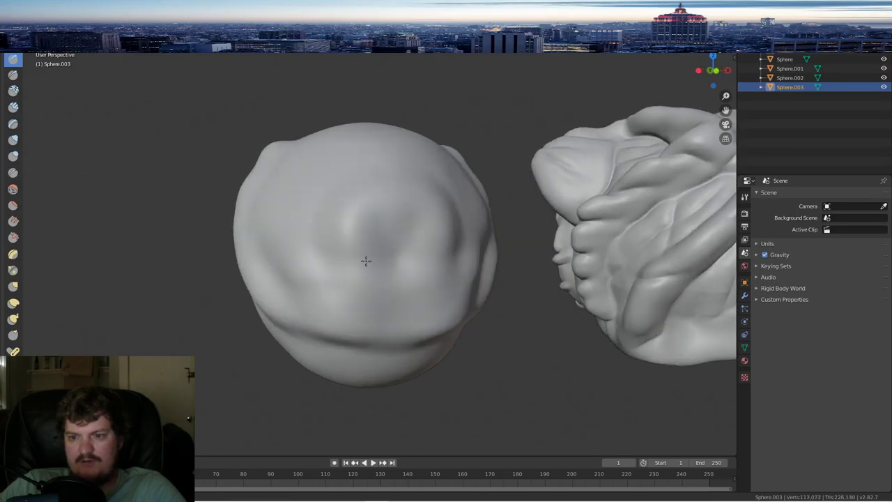
# - Add broad, uneven bumps over the top of the skull with the Draw brush
pyautogui.moveTo(372, 253)
pyautogui.mouseDown(button='middle')
pyautogui.moveTo(386, 202)
pyautogui.moveTo(353, 311)
pyautogui.mouseUp(button='middle')
pyautogui.moveTo(353, 312); pyautogui.dragTo(380, 184)
pyautogui.moveTo(381, 183); pyautogui.dragTo(443, 237, button='middle')
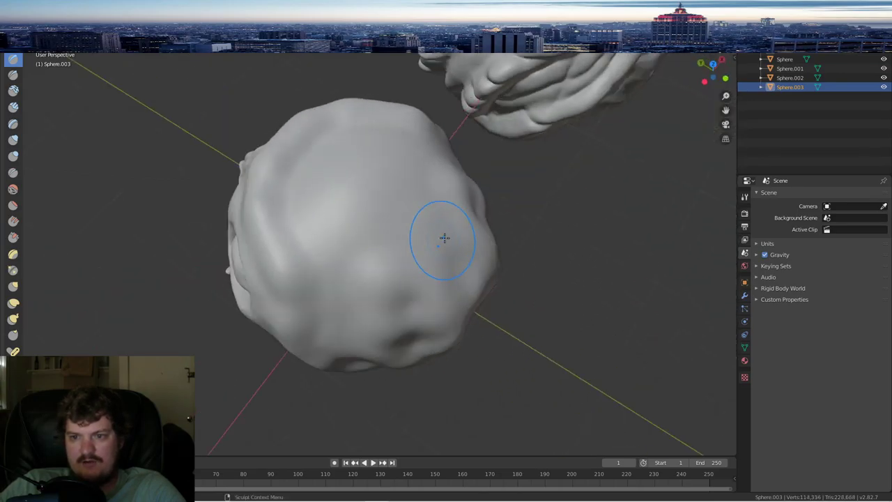
pyautogui.moveTo(444, 237)
pyautogui.mouseDown()
pyautogui.moveTo(393, 160)
pyautogui.moveTo(298, 162)
pyautogui.moveTo(309, 249)
pyautogui.moveTo(412, 202)
pyautogui.mouseUp()
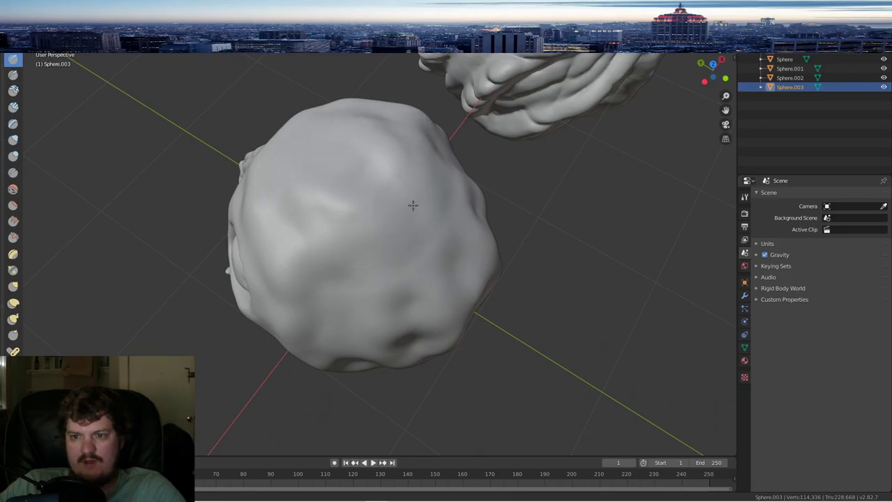
pyautogui.moveTo(412, 203)
pyautogui.mouseDown(button='middle')
pyautogui.moveTo(408, 175)
pyautogui.moveTo(423, 209)
pyautogui.moveTo(327, 215)
pyautogui.mouseUp(button='middle')
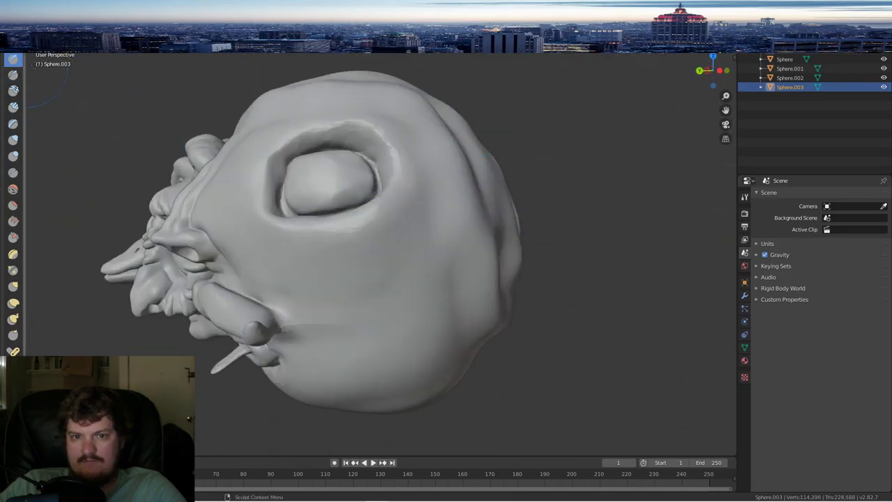
# - Cut a deep groove behind the eyes and around the lower back of the head with the Crease brush
pyautogui.click(13, 174)
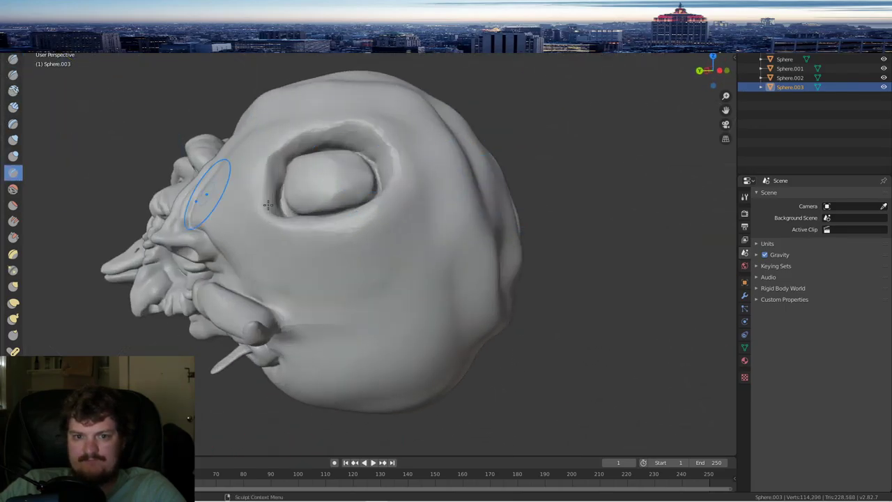
pyautogui.moveTo(430, 186); pyautogui.dragTo(439, 272)
pyautogui.moveTo(466, 337); pyautogui.dragTo(370, 274, button='middle')
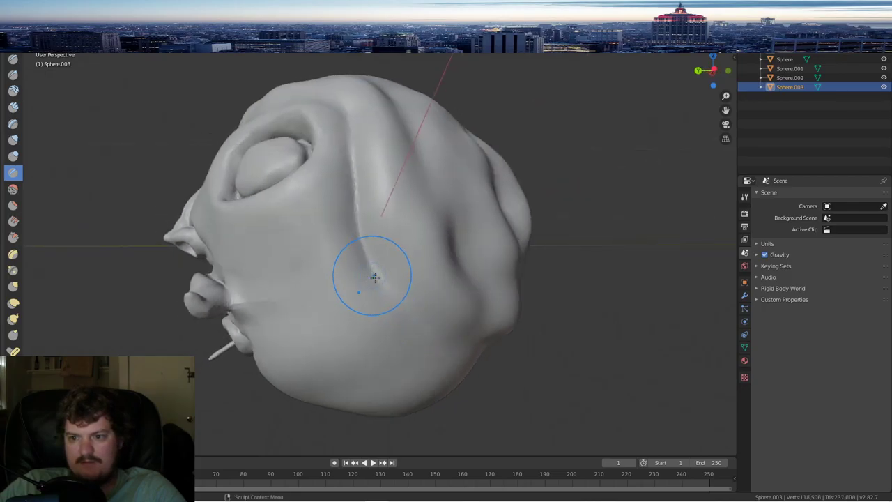
pyautogui.moveTo(438, 341); pyautogui.dragTo(319, 269, button='middle')
pyautogui.moveTo(441, 341); pyautogui.dragTo(313, 337, button='middle')
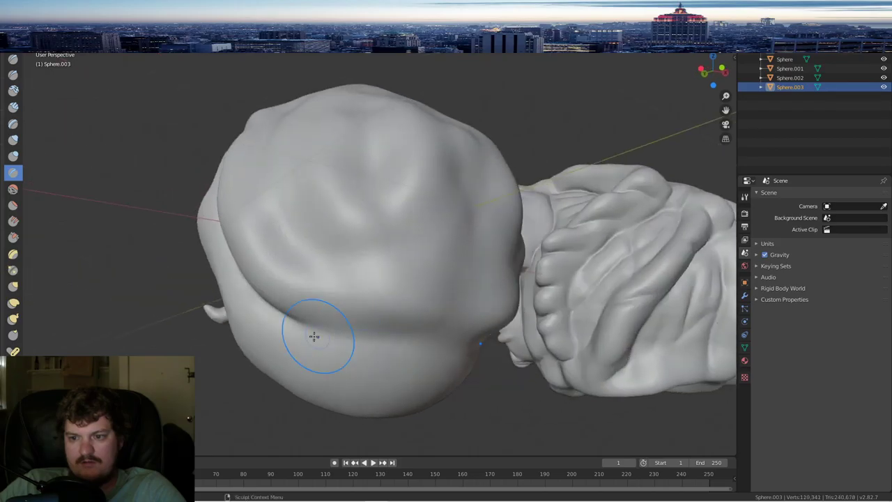
pyautogui.moveTo(312, 337); pyautogui.dragTo(411, 344)
pyautogui.moveTo(418, 345); pyautogui.dragTo(326, 345, button='middle')
pyautogui.moveTo(325, 344); pyautogui.dragTo(459, 337)
pyautogui.moveTo(460, 337)
pyautogui.mouseDown(button='middle')
pyautogui.moveTo(408, 327)
pyautogui.moveTo(420, 335)
pyautogui.moveTo(484, 185)
pyautogui.moveTo(452, 202)
pyautogui.moveTo(456, 175)
pyautogui.mouseUp(button='middle')
pyautogui.moveTo(312, 240); pyautogui.dragTo(295, 312)
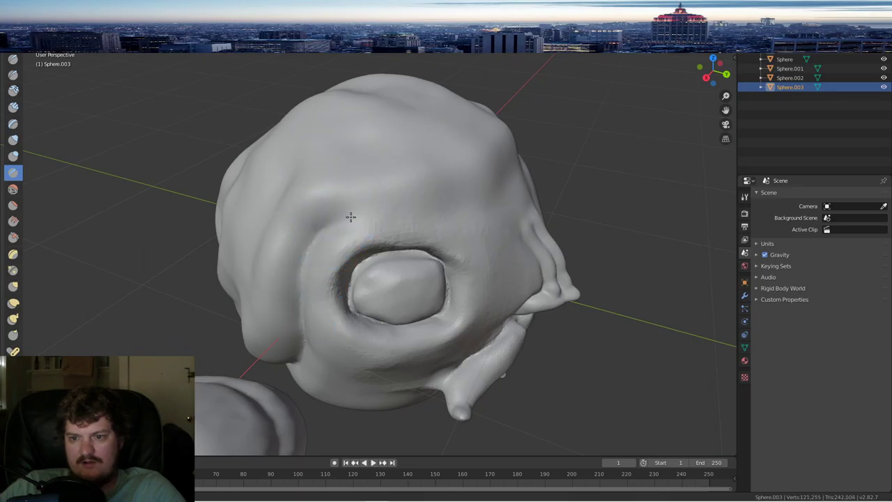
# - Crease a sharp hairline across the forehead above both eyes to separate the scalp from the face
pyautogui.moveTo(408, 209)
pyautogui.mouseDown(button='middle')
pyautogui.moveTo(365, 219)
pyautogui.moveTo(442, 213)
pyautogui.moveTo(453, 231)
pyautogui.mouseUp(button='middle')
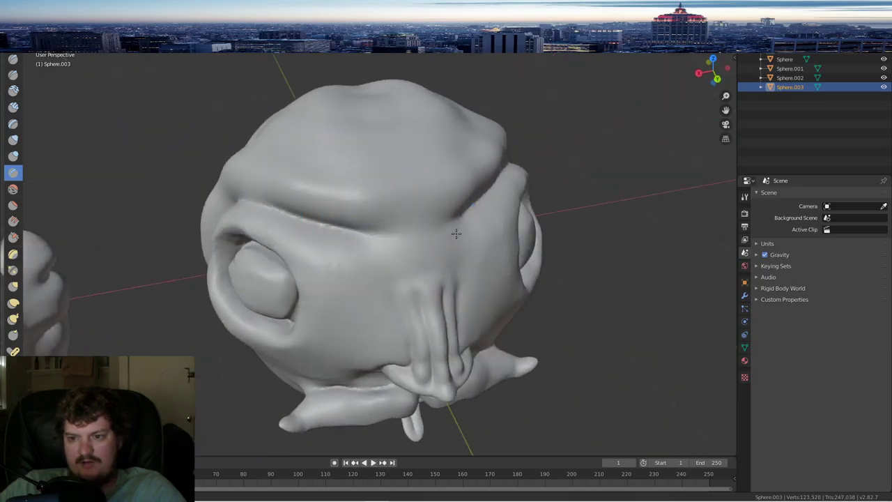
pyautogui.moveTo(394, 228); pyautogui.dragTo(366, 236)
pyautogui.scroll(-4, 487, 221)
pyautogui.moveTo(488, 221)
pyautogui.mouseDown(button='middle')
pyautogui.moveTo(481, 190)
pyautogui.moveTo(419, 167)
pyautogui.mouseUp(button='middle')
pyautogui.scroll(5, 418, 167)
pyautogui.moveTo(428, 125); pyautogui.dragTo(330, 175, button='middle')
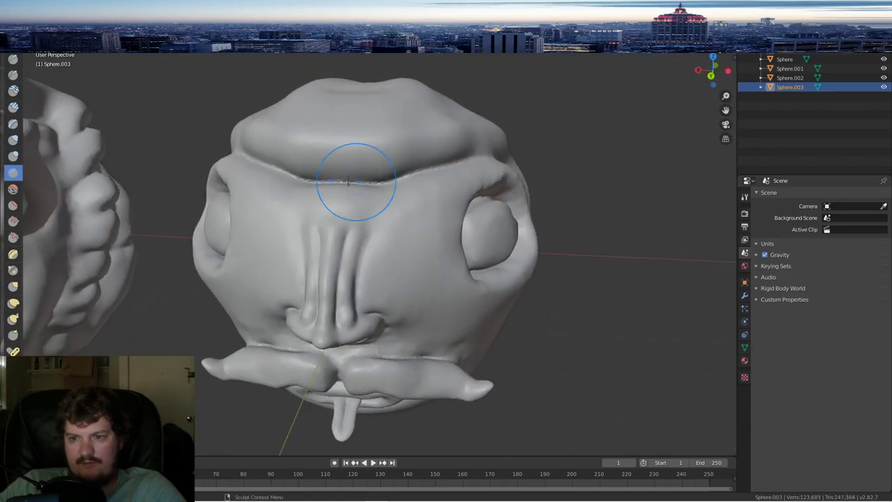
pyautogui.moveTo(338, 182); pyautogui.dragTo(466, 158)
pyautogui.moveTo(494, 157); pyautogui.dragTo(450, 179, button='middle')
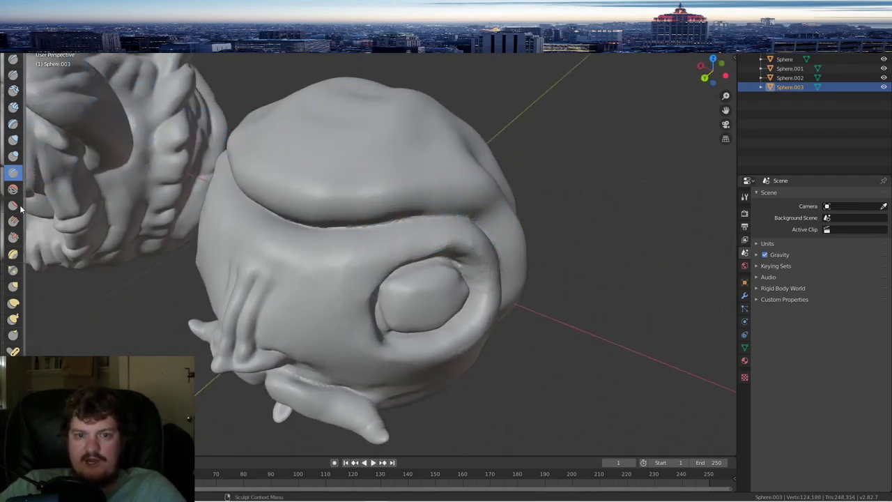
# - Pull tall horn-like spikes up from the front of the scalp with the Snake Hook brush
pyautogui.click(14, 319)
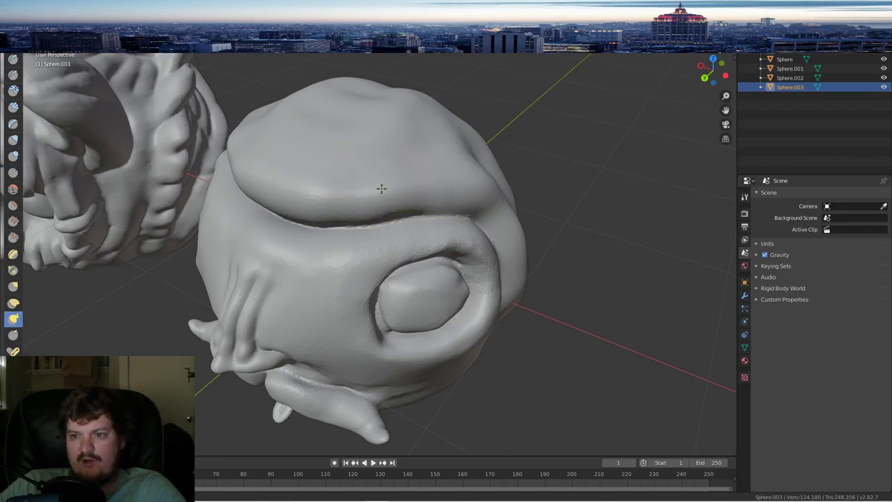
pyautogui.moveTo(382, 188); pyautogui.dragTo(414, 115)
pyautogui.moveTo(341, 147); pyautogui.dragTo(338, 81)
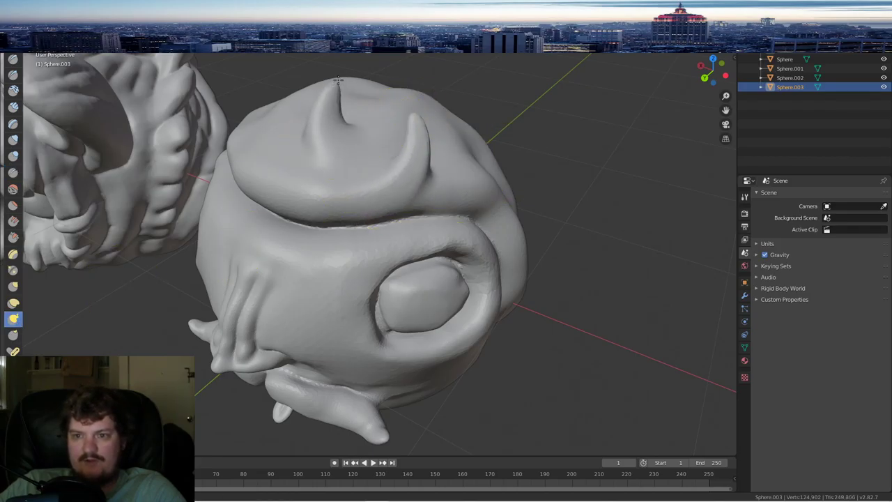
pyautogui.moveTo(388, 102); pyautogui.dragTo(442, 85, button='middle')
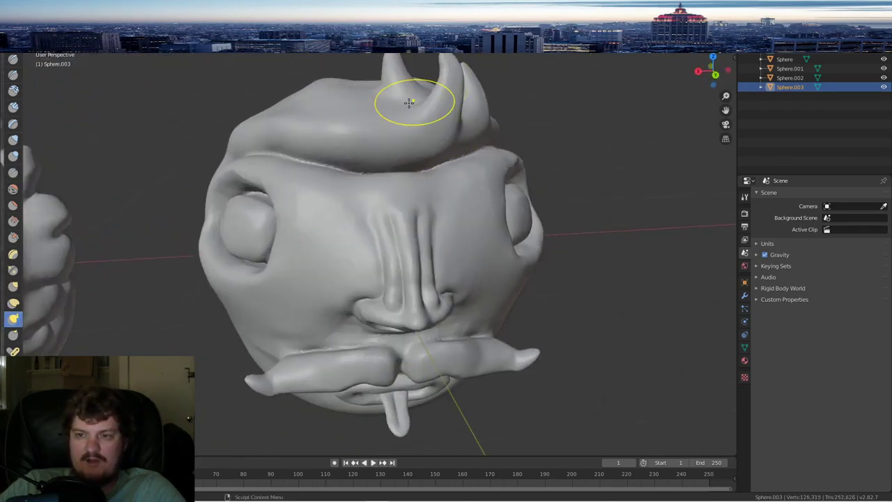
pyautogui.moveTo(348, 62); pyautogui.dragTo(437, 144, button='middle')
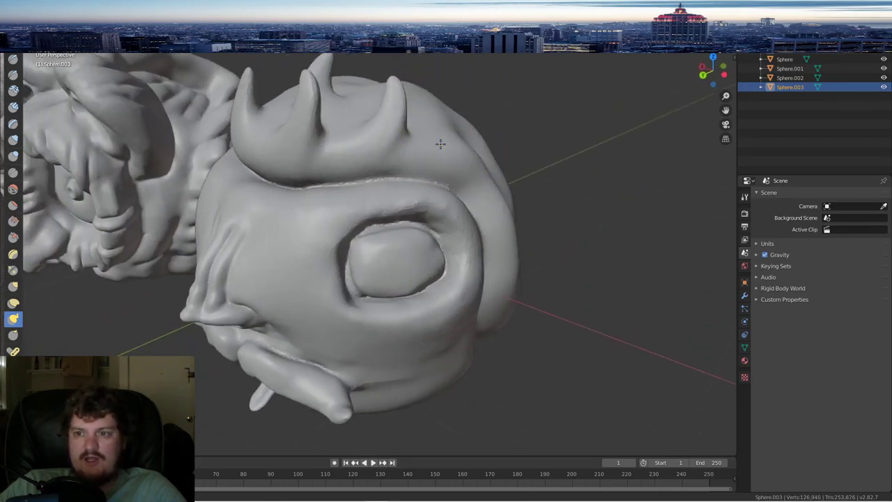
# - Pull more spikes out of the crown and the side of the scalp behind the eye
pyautogui.moveTo(489, 114); pyautogui.dragTo(459, 115, button='middle')
pyautogui.moveTo(518, 117)
pyautogui.mouseDown(button='middle')
pyautogui.moveTo(401, 111)
pyautogui.moveTo(338, 95)
pyautogui.mouseUp(button='middle')
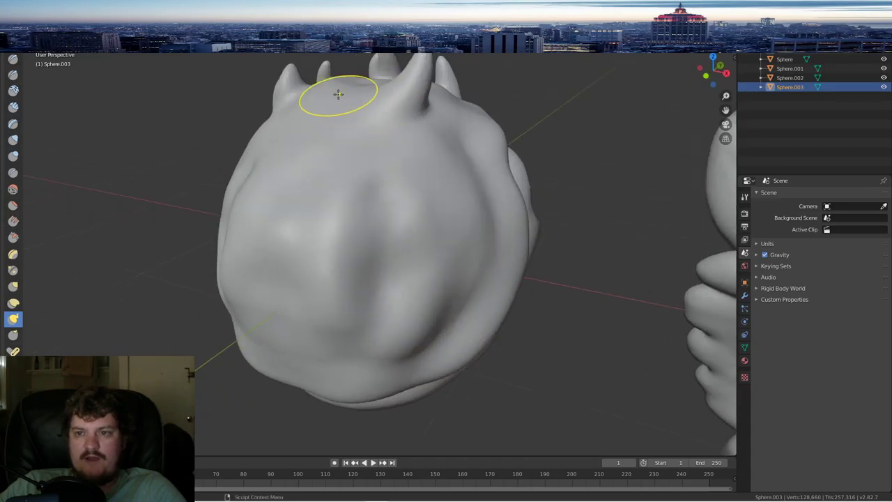
pyautogui.moveTo(409, 127)
pyautogui.mouseDown(button='middle')
pyautogui.moveTo(481, 115)
pyautogui.moveTo(473, 125)
pyautogui.mouseUp(button='middle')
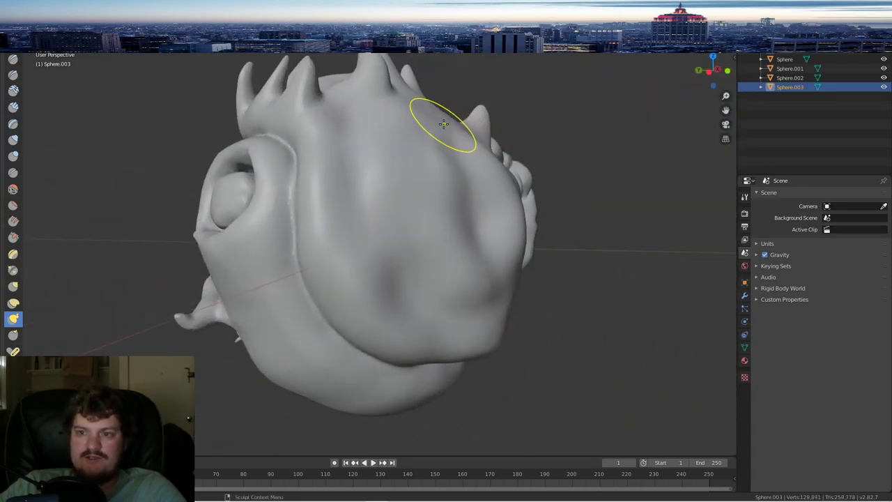
pyautogui.moveTo(445, 84); pyautogui.dragTo(480, 144, button='middle')
pyautogui.moveTo(451, 215); pyautogui.dragTo(482, 201)
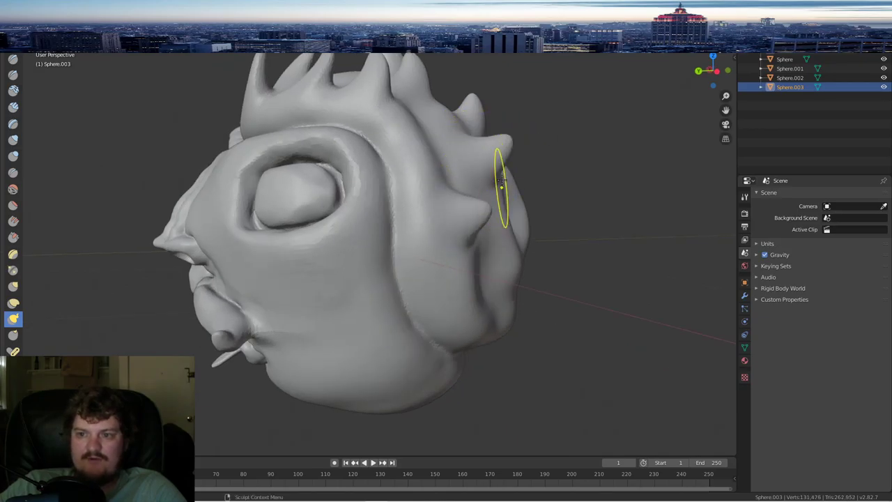
# - Add spikes along the scalp's edge above the opposite eye and around the temple
pyautogui.moveTo(425, 163)
pyautogui.mouseDown(button='middle')
pyautogui.moveTo(508, 139)
pyautogui.moveTo(499, 114)
pyautogui.mouseUp(button='middle')
pyautogui.moveTo(295, 110); pyautogui.dragTo(281, 79)
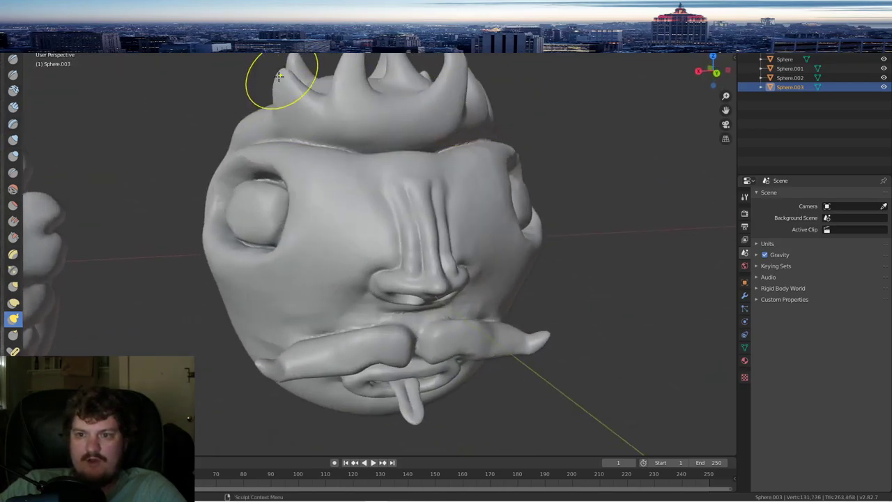
pyautogui.moveTo(268, 83); pyautogui.dragTo(306, 104, button='middle')
pyautogui.moveTo(282, 124); pyautogui.dragTo(269, 87)
pyautogui.moveTo(306, 66); pyautogui.dragTo(345, 98, button='middle')
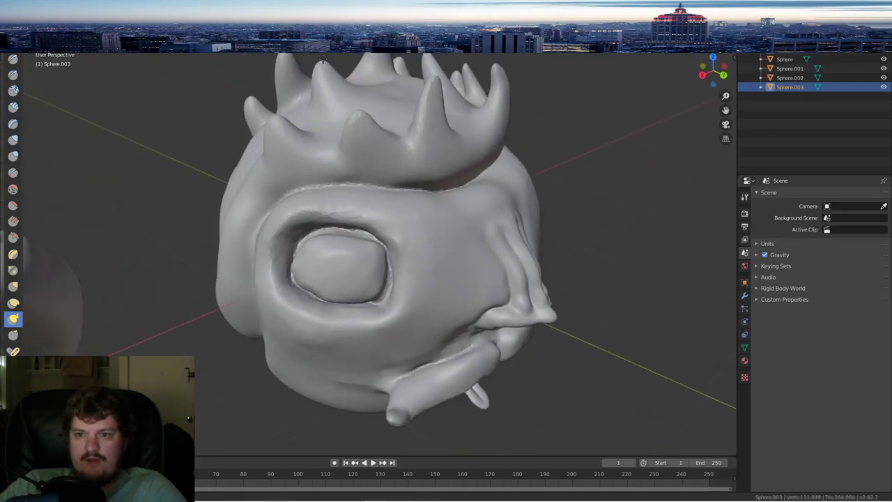
pyautogui.moveTo(322, 60); pyautogui.dragTo(320, 55)
pyautogui.moveTo(327, 70); pyautogui.dragTo(427, 92, button='middle')
pyautogui.moveTo(370, 75); pyautogui.dragTo(313, 120, button='middle')
pyautogui.moveTo(312, 122); pyautogui.dragTo(297, 97)
# - Pull pointed spikes out of the back of the scalp down to its lower edge
pyautogui.moveTo(320, 101); pyautogui.dragTo(435, 117, button='middle')
pyautogui.moveTo(498, 175)
pyautogui.mouseDown(button='middle')
pyautogui.moveTo(480, 154)
pyautogui.moveTo(409, 189)
pyautogui.mouseUp(button='middle')
pyautogui.moveTo(233, 217); pyautogui.dragTo(239, 183)
pyautogui.moveTo(239, 183); pyautogui.dragTo(509, 204, button='middle')
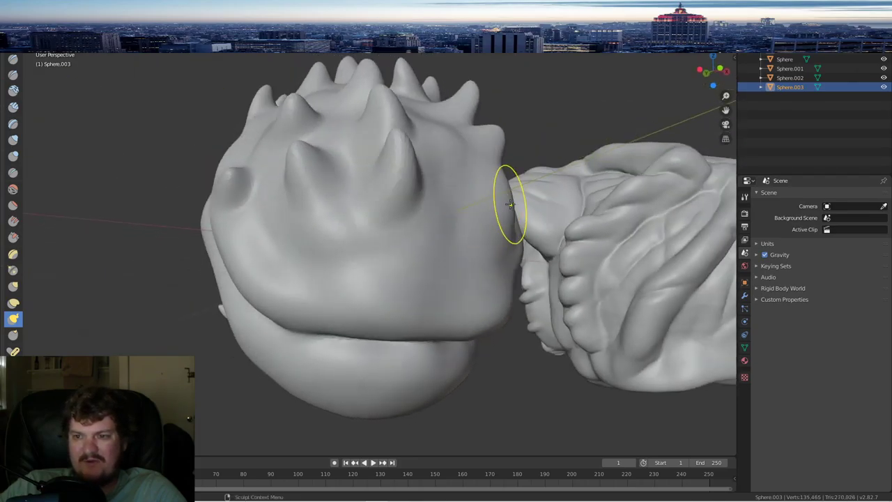
pyautogui.moveTo(507, 159)
pyautogui.mouseDown(button='middle')
pyautogui.moveTo(478, 239)
pyautogui.moveTo(507, 289)
pyautogui.mouseUp(button='middle')
pyautogui.moveTo(508, 288); pyautogui.dragTo(523, 279)
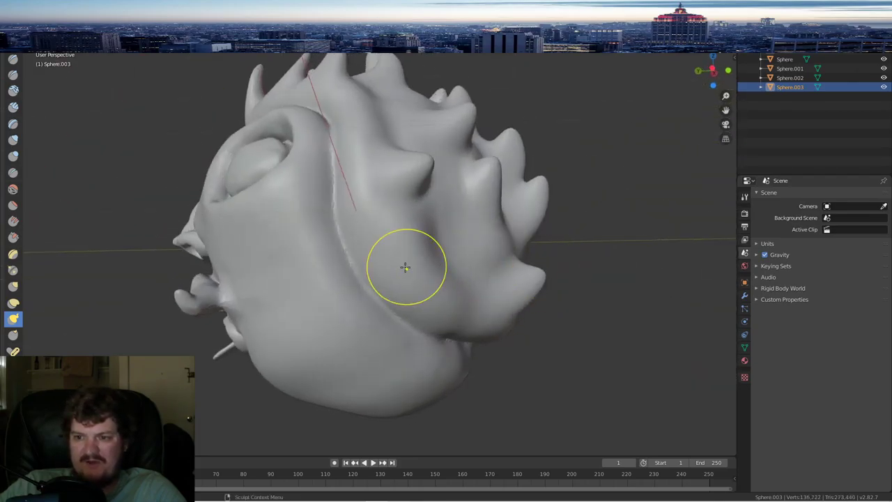
# - Fill the remaining gaps on the rear and sides of the scalp with further spikes
pyautogui.moveTo(481, 202)
pyautogui.mouseDown(button='middle')
pyautogui.moveTo(438, 205)
pyautogui.moveTo(505, 194)
pyautogui.moveTo(424, 185)
pyautogui.moveTo(443, 182)
pyautogui.mouseUp(button='middle')
pyautogui.moveTo(492, 162); pyautogui.dragTo(515, 126)
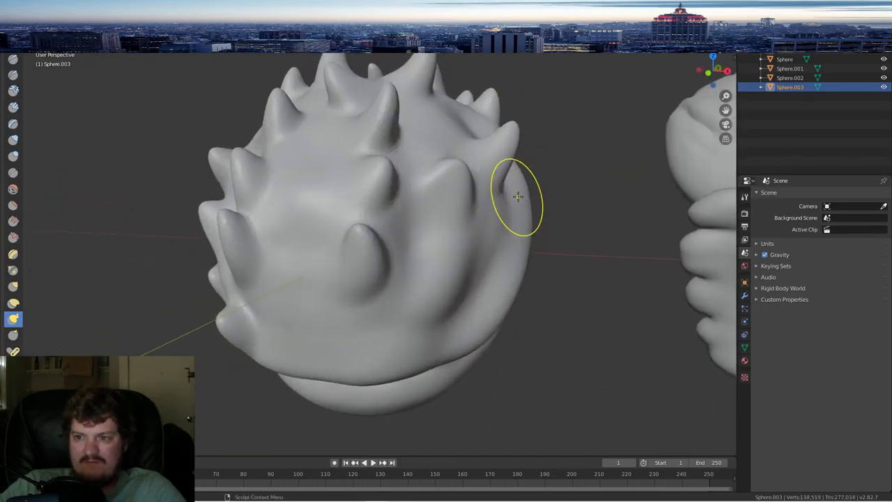
pyautogui.moveTo(517, 197); pyautogui.dragTo(514, 278)
pyautogui.moveTo(553, 209)
pyautogui.mouseDown(button='middle')
pyautogui.moveTo(368, 241)
pyautogui.moveTo(422, 227)
pyautogui.mouseUp(button='middle')
pyautogui.moveTo(287, 165)
pyautogui.mouseDown()
pyautogui.moveTo(272, 163)
pyautogui.moveTo(258, 115)
pyautogui.mouseUp()
pyautogui.moveTo(407, 135)
pyautogui.mouseDown(button='middle')
pyautogui.moveTo(349, 142)
pyautogui.moveTo(458, 129)
pyautogui.mouseUp(button='middle')
pyautogui.moveTo(434, 83)
pyautogui.mouseDown(button='middle')
pyautogui.moveTo(384, 145)
pyautogui.moveTo(287, 91)
pyautogui.moveTo(468, 112)
pyautogui.mouseUp(button='middle')
pyautogui.scroll(-4, 471, 174)
pyautogui.scroll(4, 476, 241)
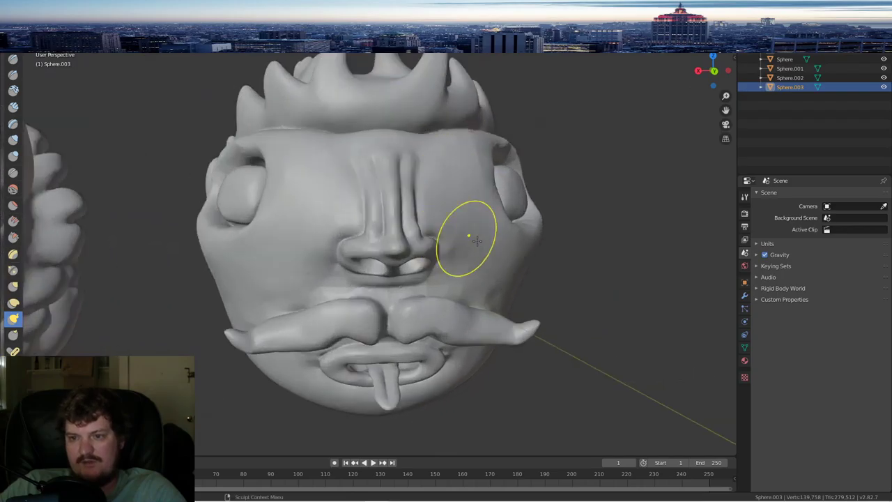
# - Switch to the Smooth brush and save the file
pyautogui.click(12, 188)
pyautogui.scroll(2, 520, 185)
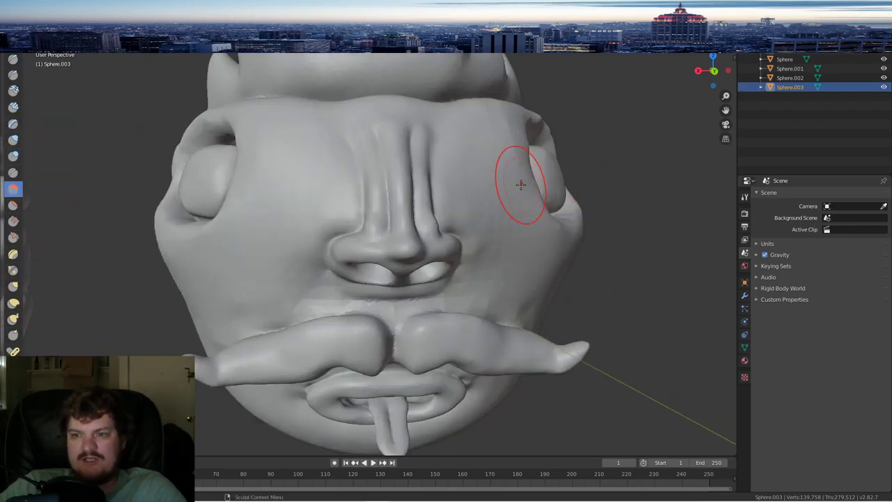
pyautogui.moveTo(520, 184); pyautogui.dragTo(374, 193, button='middle')
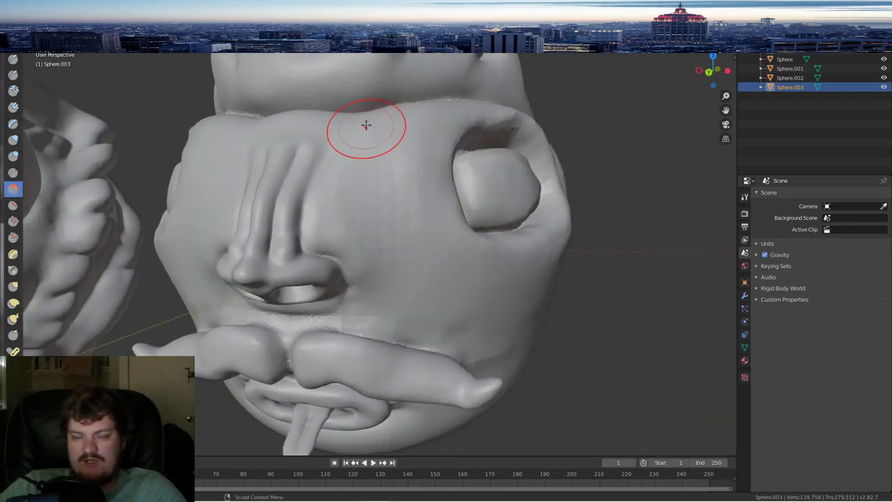
pyautogui.click(21, 16)
pyautogui.click(34, 83)
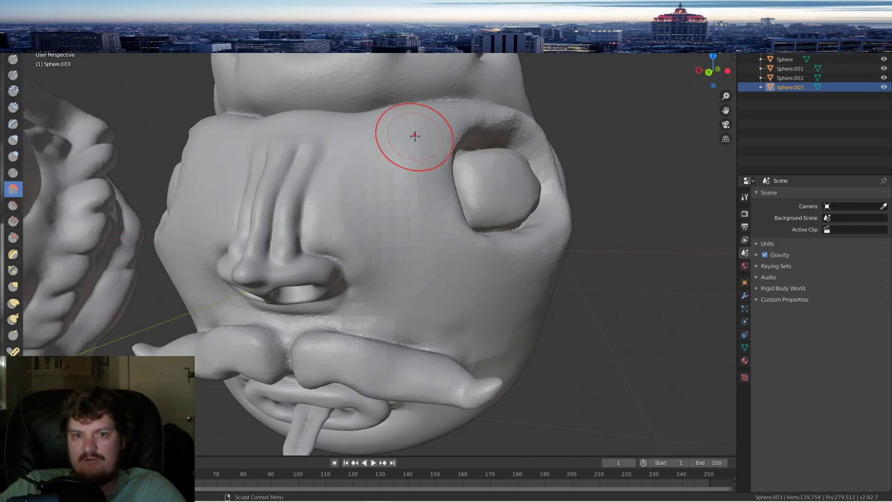
# - Return the spiky head to Object Mode and apply Shade Smooth to it
pyautogui.click(52, 52)
pyautogui.click(32, 55)
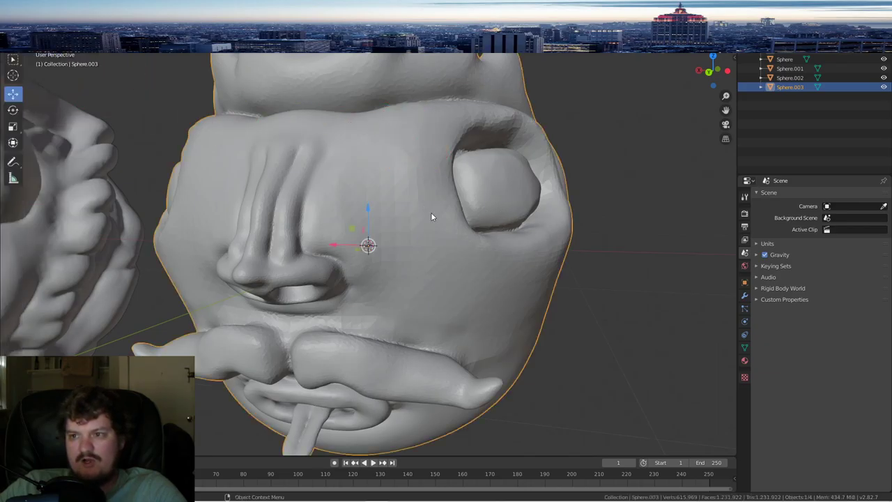
pyautogui.rightClick(398, 211)
pyautogui.click(399, 210)
# - Move the spiky head along the X axis to the far end of the row of finished heads
pyautogui.scroll(-5, 452, 212)
pyautogui.moveTo(410, 221); pyautogui.dragTo(424, 223, button='middle')
pyautogui.scroll(-6, 423, 221)
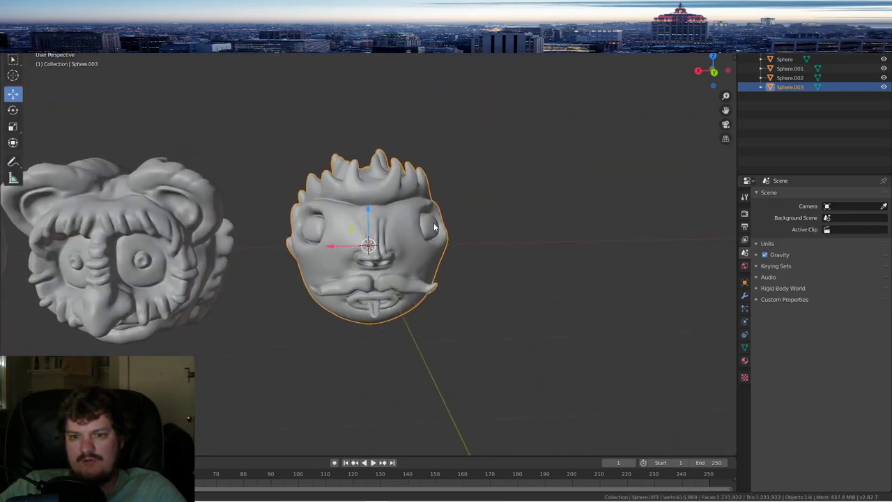
pyautogui.moveTo(333, 248); pyautogui.dragTo(136, 242)
pyautogui.moveTo(278, 239); pyautogui.dragTo(403, 249, button='middle')
# - Add a new UV sphere at the world origin beside the row of heads
pyautogui.hotkey('shift', 'a')
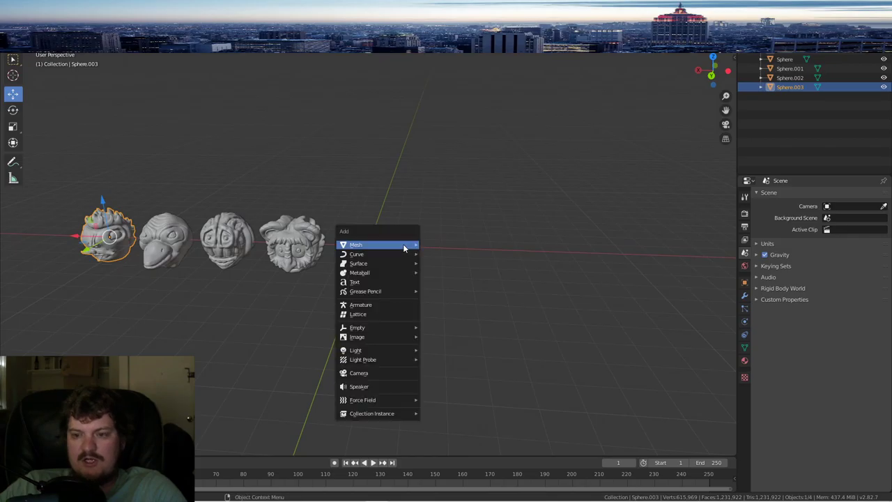
pyautogui.moveTo(417, 243)
pyautogui.click(451, 274)
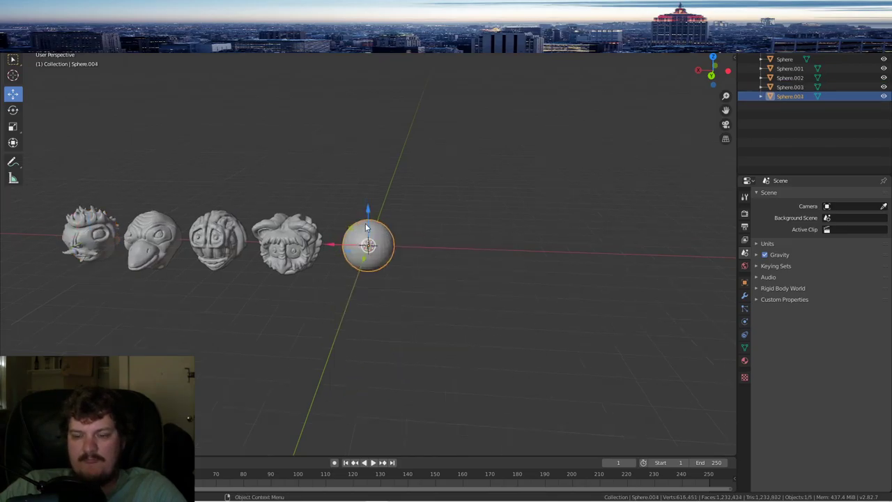
pyautogui.scroll(5, 383, 223)
pyautogui.scroll(2, 383, 223)
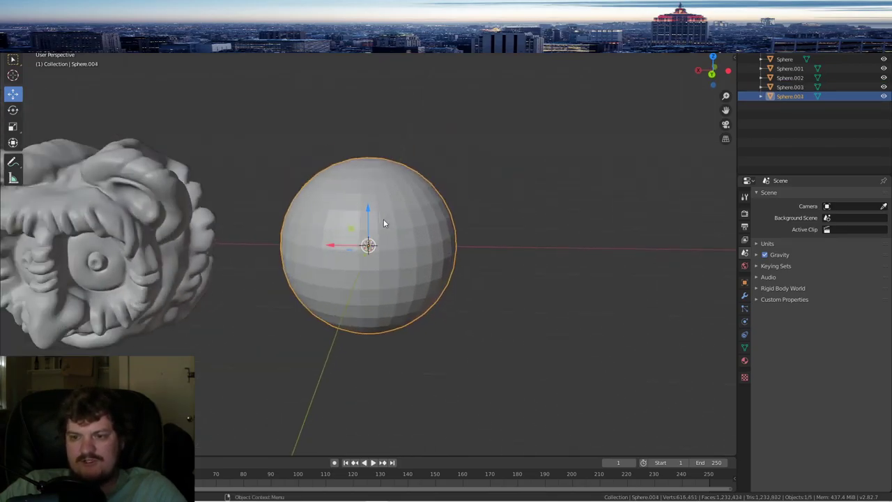
# - Save the file with the new sphere in the scene
pyautogui.scroll(-4, 383, 223)
pyautogui.scroll(3, 383, 223)
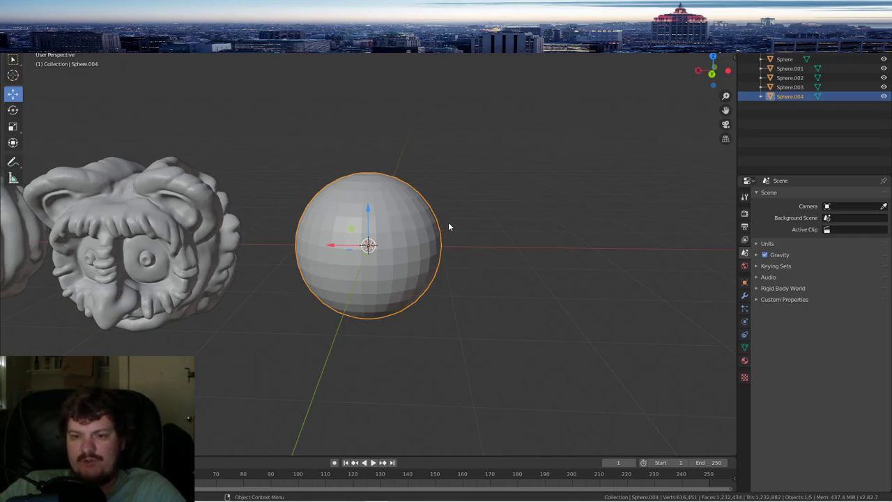
pyautogui.moveTo(446, 223)
pyautogui.mouseDown(button='middle')
pyautogui.moveTo(352, 241)
pyautogui.moveTo(458, 226)
pyautogui.mouseUp(button='middle')
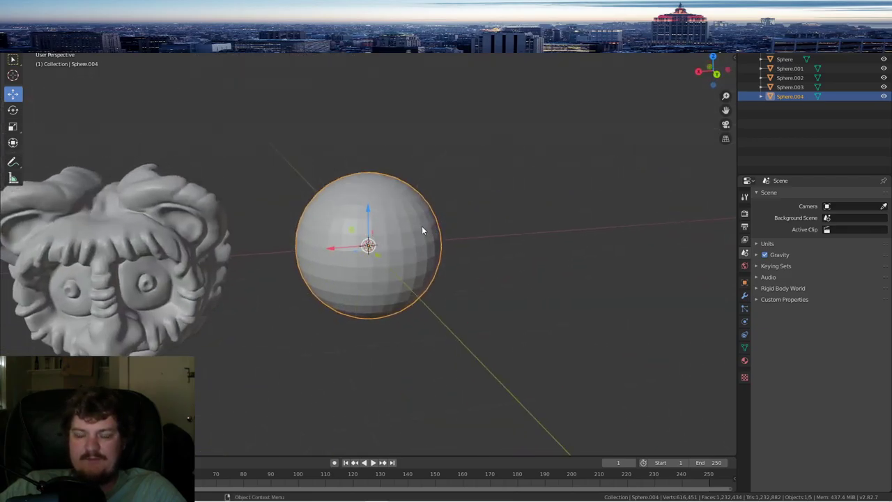
pyautogui.scroll(-2, 422, 229)
pyautogui.scroll(4, 423, 230)
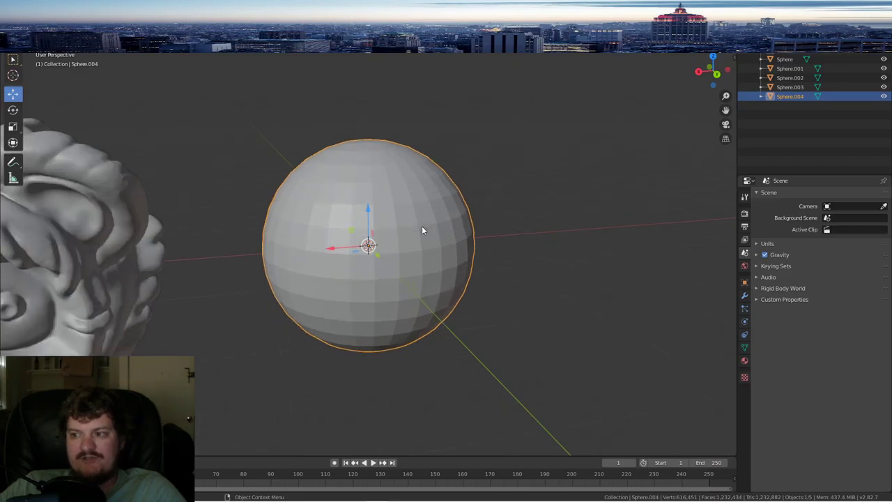
pyautogui.click(22, 16)
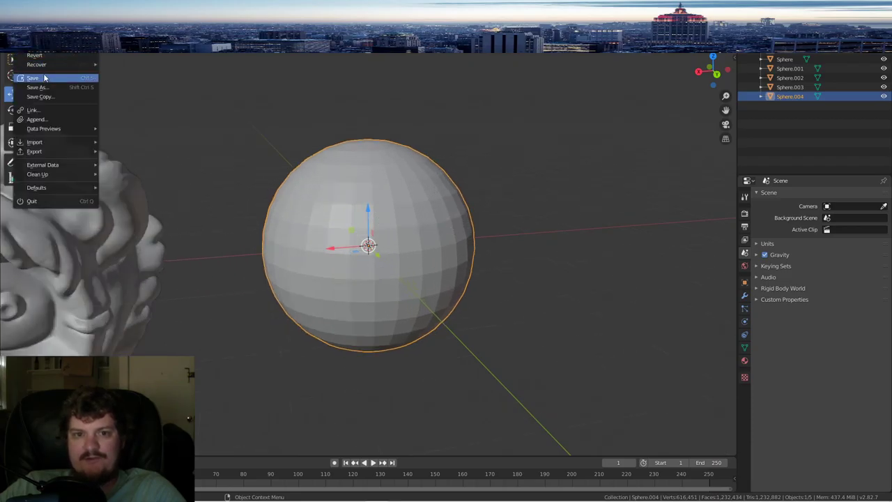
pyautogui.moveTo(541, 214); pyautogui.dragTo(225, 114, button='middle')
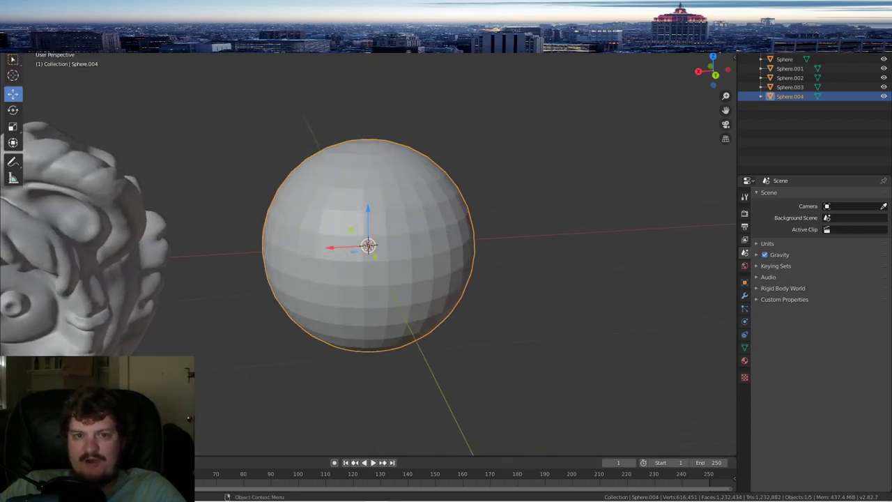
# - Switch the new sphere to Sculpt Mode and enable dynamic topology
pyautogui.click(32, 42)
pyautogui.click(36, 72)
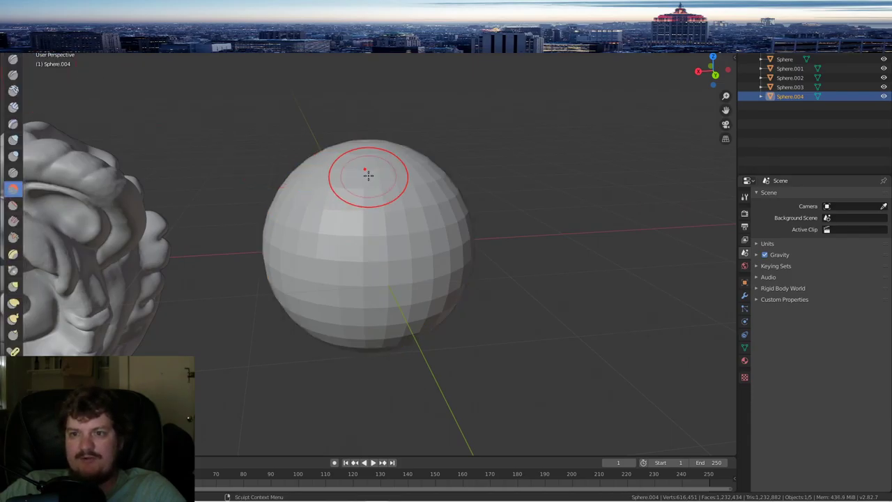
pyautogui.hotkey('ctrl', 'd')
pyautogui.click(651, 61)
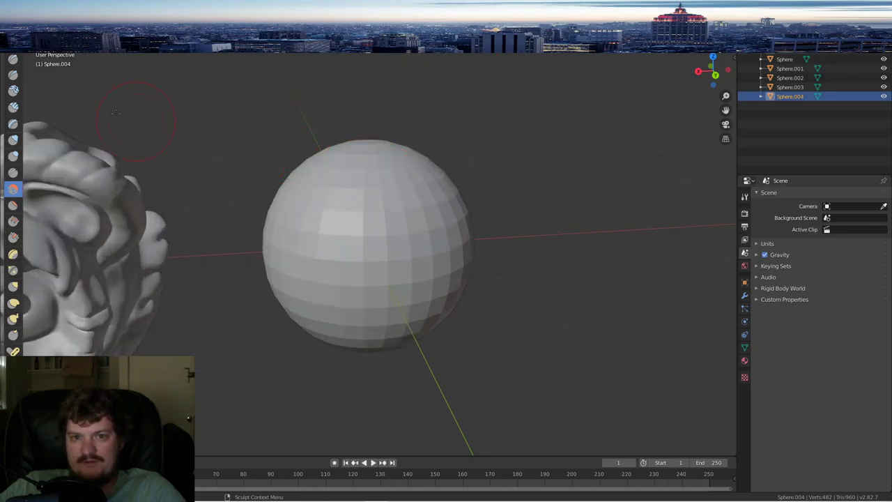
# - Add the first raised volume to the front of the new sphere with the Draw brush
pyautogui.press('x')
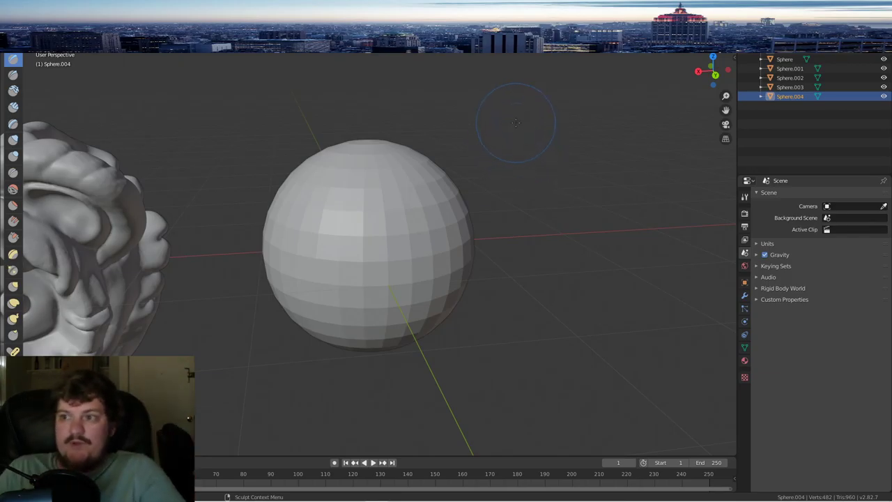
pyautogui.moveTo(469, 169); pyautogui.dragTo(418, 167, button='middle')
pyautogui.scroll(-2, 411, 149)
pyautogui.moveTo(392, 195)
pyautogui.mouseDown()
pyautogui.moveTo(378, 196)
pyautogui.moveTo(391, 240)
pyautogui.moveTo(365, 265)
pyautogui.mouseUp()
pyautogui.moveTo(365, 265); pyautogui.dragTo(388, 220, button='middle')
pyautogui.moveTo(376, 261)
pyautogui.mouseDown()
pyautogui.moveTo(373, 299)
pyautogui.moveTo(411, 268)
pyautogui.moveTo(383, 256)
pyautogui.mouseUp()
# - Build up the sides and back of the sphere into a rough skull shape with Draw strokes
pyautogui.moveTo(429, 262)
pyautogui.mouseDown(button='middle')
pyautogui.moveTo(337, 284)
pyautogui.moveTo(289, 307)
pyautogui.moveTo(284, 338)
pyautogui.mouseUp(button='middle')
pyautogui.moveTo(386, 202)
pyautogui.mouseDown()
pyautogui.moveTo(370, 243)
pyautogui.moveTo(358, 187)
pyautogui.moveTo(368, 192)
pyautogui.mouseUp()
pyautogui.moveTo(379, 207); pyautogui.dragTo(385, 164, button='middle')
pyautogui.moveTo(371, 199)
pyautogui.mouseDown()
pyautogui.moveTo(354, 295)
pyautogui.moveTo(325, 201)
pyautogui.moveTo(321, 212)
pyautogui.mouseUp()
pyautogui.moveTo(349, 202)
pyautogui.mouseDown(button='middle')
pyautogui.moveTo(397, 183)
pyautogui.moveTo(401, 164)
pyautogui.mouseUp(button='middle')
pyautogui.moveTo(383, 199)
pyautogui.mouseDown()
pyautogui.moveTo(359, 301)
pyautogui.moveTo(381, 334)
pyautogui.mouseUp()
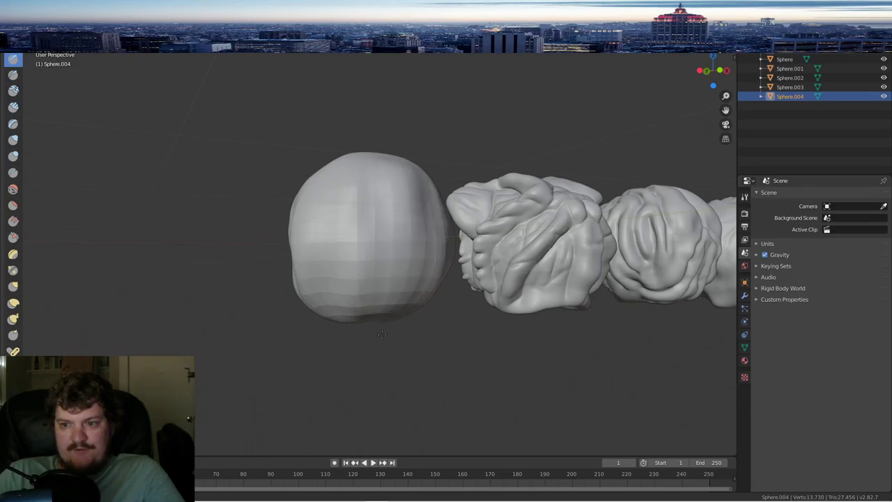
pyautogui.moveTo(365, 303); pyautogui.dragTo(338, 348, button='middle')
pyautogui.moveTo(385, 223)
pyautogui.mouseDown()
pyautogui.moveTo(348, 295)
pyautogui.moveTo(359, 293)
pyautogui.mouseUp()
# - Build up the chin and jawline on the underside of the head with the Draw brush
pyautogui.moveTo(526, 299); pyautogui.dragTo(452, 307, button='middle')
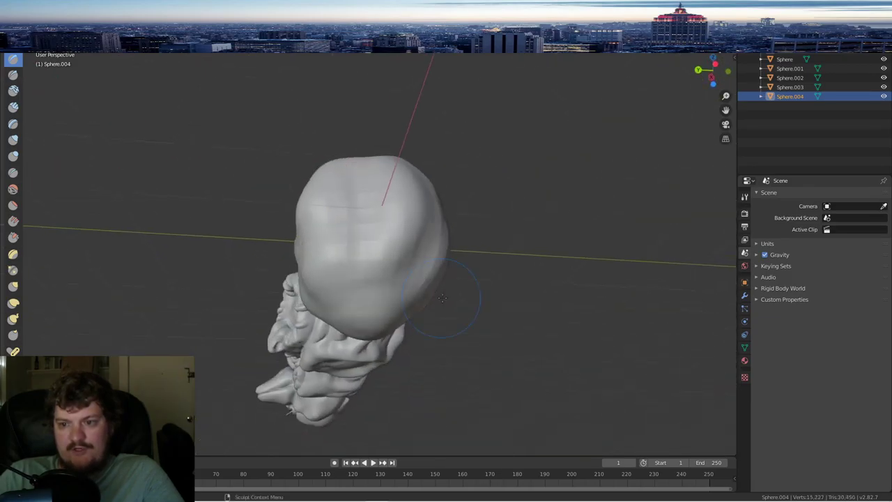
pyautogui.scroll(2, 451, 307)
pyautogui.moveTo(380, 300); pyautogui.dragTo(364, 312)
pyautogui.moveTo(365, 313)
pyautogui.mouseDown(button='middle')
pyautogui.moveTo(418, 295)
pyautogui.moveTo(355, 328)
pyautogui.mouseUp(button='middle')
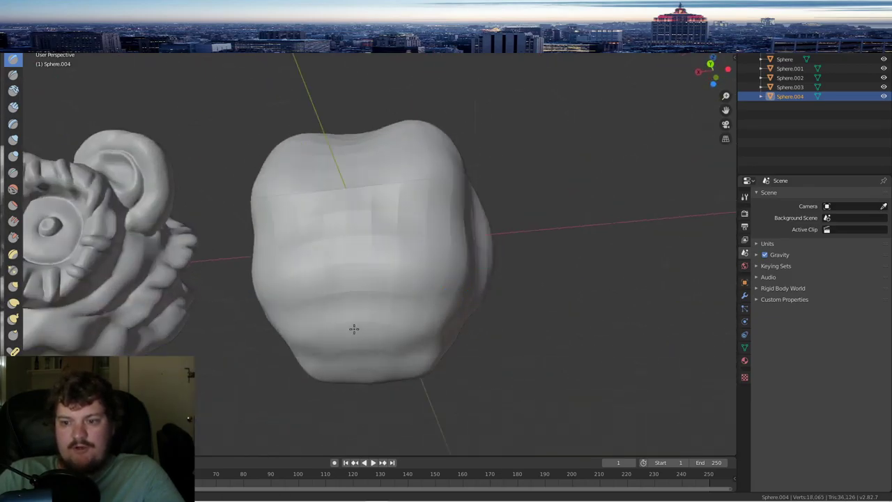
pyautogui.moveTo(402, 277); pyautogui.dragTo(336, 327, button='middle')
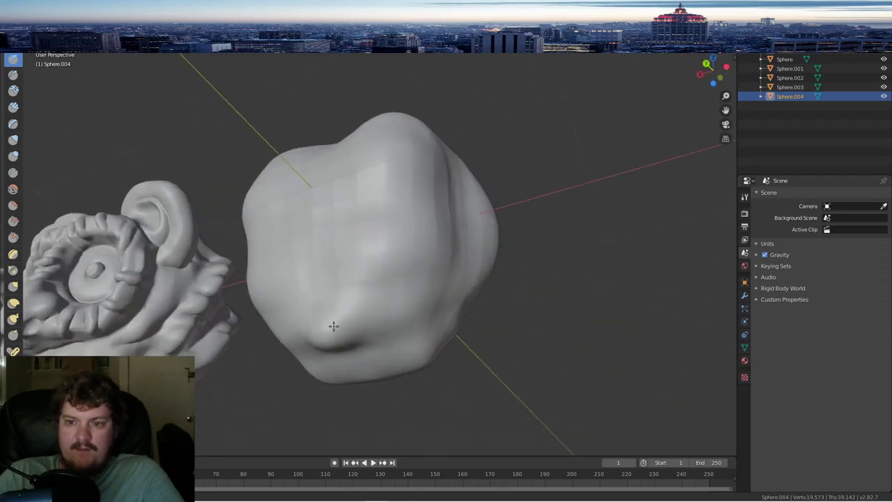
pyautogui.moveTo(381, 275)
pyautogui.mouseDown()
pyautogui.moveTo(362, 295)
pyautogui.moveTo(398, 245)
pyautogui.mouseUp()
pyautogui.moveTo(398, 244); pyautogui.dragTo(419, 256, button='middle')
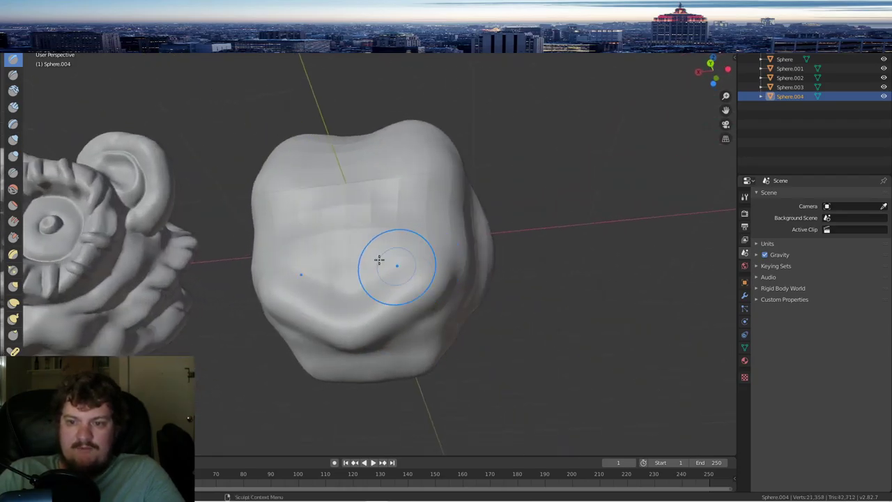
# - Smooth the jaw, cheeks and front of the head with the Smooth brush until the faceting softens
pyautogui.click(14, 190)
pyautogui.moveTo(412, 301); pyautogui.dragTo(461, 253)
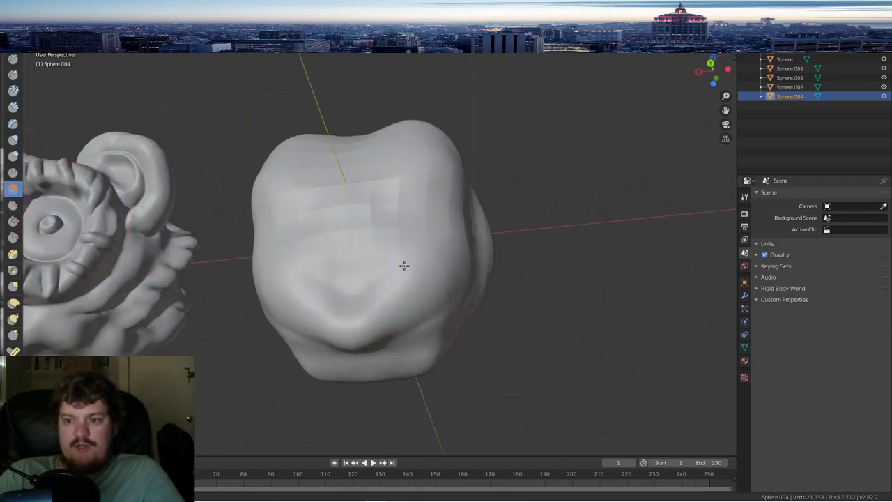
pyautogui.moveTo(378, 275)
pyautogui.mouseDown(button='middle')
pyautogui.moveTo(420, 284)
pyautogui.moveTo(362, 285)
pyautogui.moveTo(398, 239)
pyautogui.moveTo(369, 235)
pyautogui.mouseUp(button='middle')
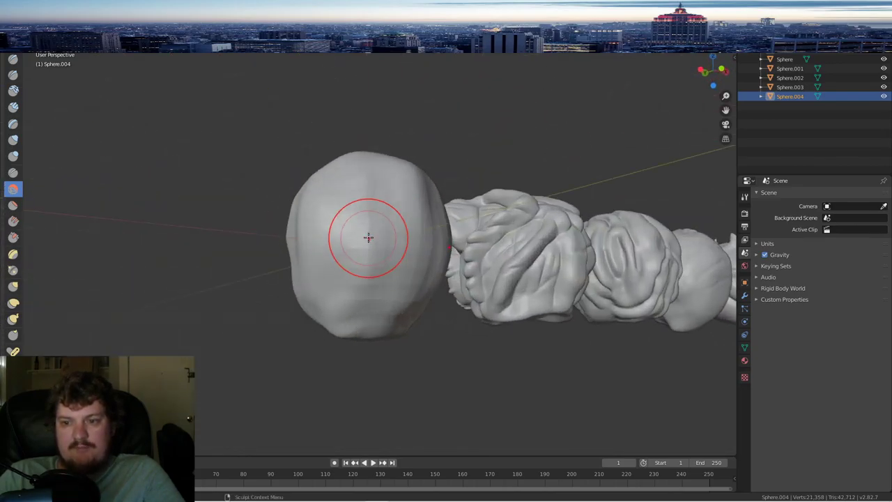
pyautogui.moveTo(381, 205); pyautogui.dragTo(359, 226, button='middle')
pyautogui.moveTo(430, 195)
pyautogui.mouseDown(button='middle')
pyautogui.moveTo(397, 185)
pyautogui.moveTo(362, 209)
pyautogui.mouseUp(button='middle')
pyautogui.scroll(3, 315, 160)
pyautogui.moveTo(370, 153); pyautogui.dragTo(380, 317)
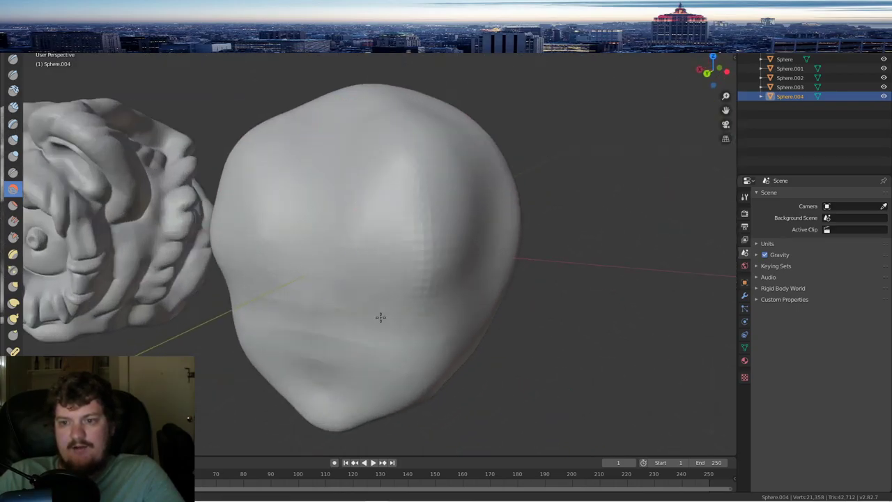
pyautogui.moveTo(311, 364); pyautogui.dragTo(426, 325)
pyautogui.scroll(-2, 413, 296)
pyautogui.scroll(1, 418, 297)
pyautogui.moveTo(418, 297); pyautogui.dragTo(399, 292, button='middle')
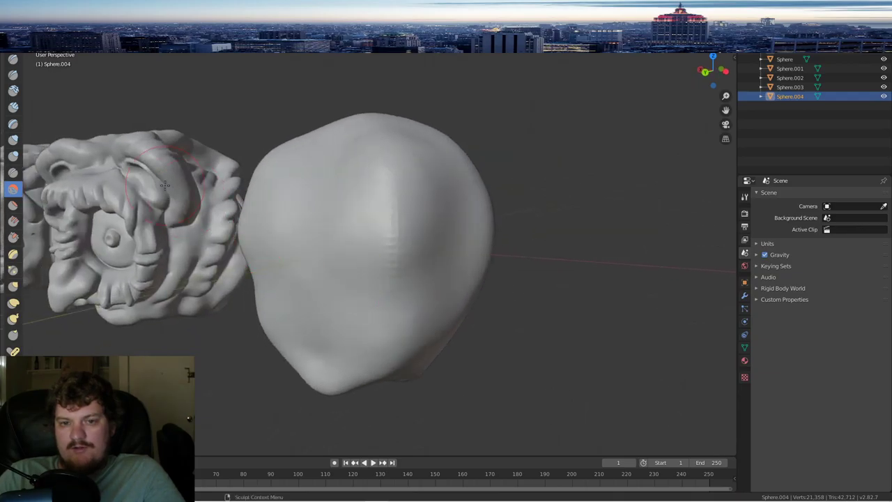
# - Form long, near-vertical ridges along the inner edges of both eyes with the Crease brush
pyautogui.click(12, 172)
pyautogui.scroll(2, 468, 239)
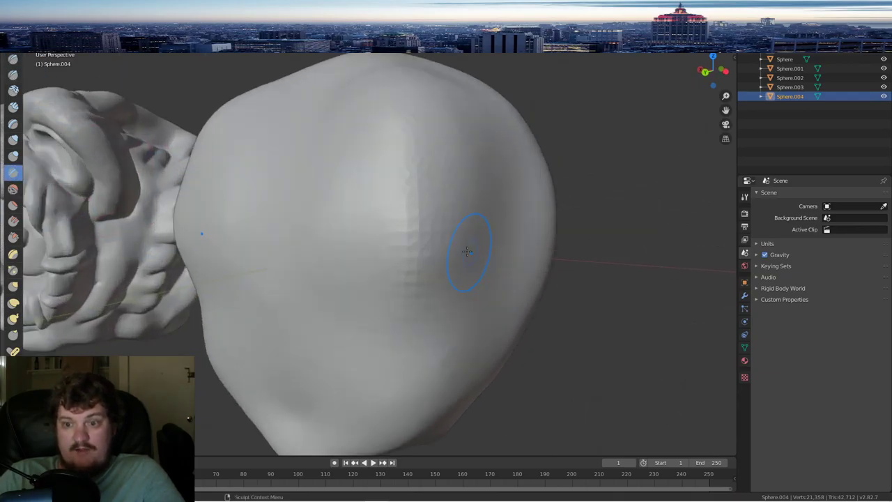
pyautogui.moveTo(339, 133); pyautogui.dragTo(339, 289)
pyautogui.moveTo(336, 114); pyautogui.dragTo(351, 305)
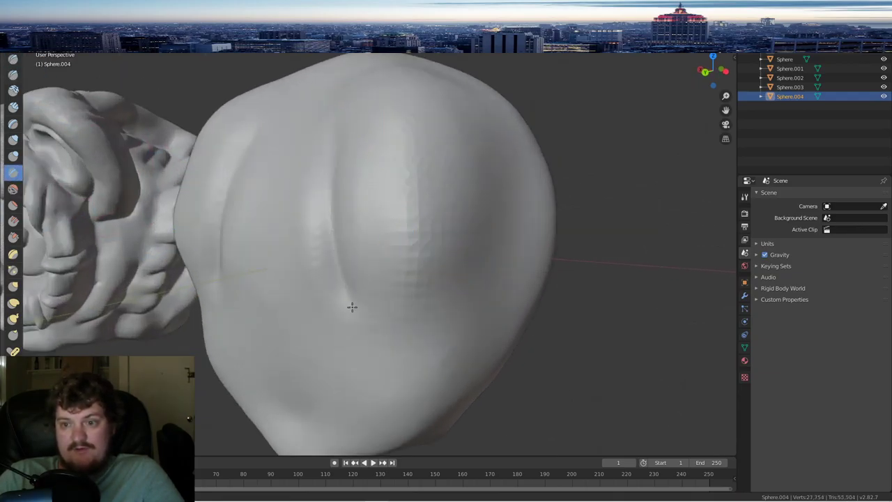
pyautogui.moveTo(344, 100)
pyautogui.mouseDown()
pyautogui.moveTo(342, 288)
pyautogui.moveTo(384, 378)
pyautogui.mouseUp()
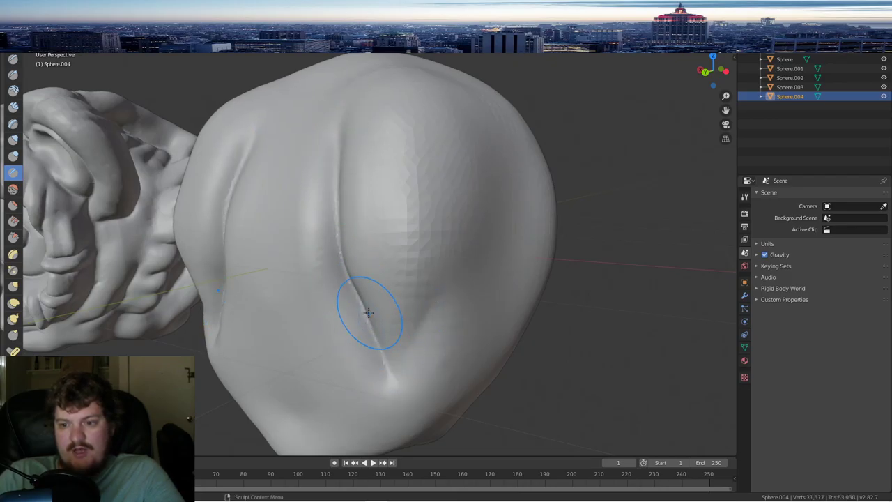
# - Extend the creased ridges around the outer and upper edges to enclose each eye in a tall, pointed outline
pyautogui.moveTo(406, 354)
pyautogui.mouseDown()
pyautogui.moveTo(434, 292)
pyautogui.moveTo(459, 138)
pyautogui.mouseUp()
pyautogui.moveTo(460, 137); pyautogui.dragTo(439, 194, button='middle')
pyautogui.moveTo(427, 338); pyautogui.dragTo(435, 196)
pyautogui.moveTo(396, 152)
pyautogui.mouseDown()
pyautogui.moveTo(363, 149)
pyautogui.moveTo(371, 151)
pyautogui.mouseUp()
pyautogui.moveTo(343, 167)
pyautogui.mouseDown()
pyautogui.moveTo(414, 159)
pyautogui.moveTo(392, 150)
pyautogui.moveTo(344, 171)
pyautogui.moveTo(323, 258)
pyautogui.mouseUp()
pyautogui.moveTo(342, 224); pyautogui.dragTo(372, 212, button='middle')
pyautogui.moveTo(401, 119)
pyautogui.mouseDown()
pyautogui.moveTo(388, 189)
pyautogui.moveTo(398, 328)
pyautogui.moveTo(428, 336)
pyautogui.mouseUp()
pyautogui.moveTo(478, 199); pyautogui.dragTo(449, 206, button='middle')
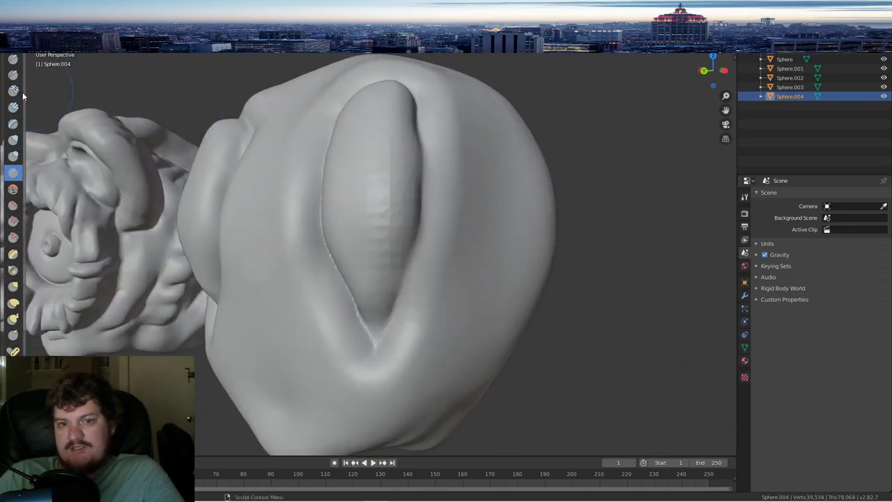
# - Even out the surface of the elongated eyeballs inside their rims with the Flatten brush
pyautogui.click(13, 204)
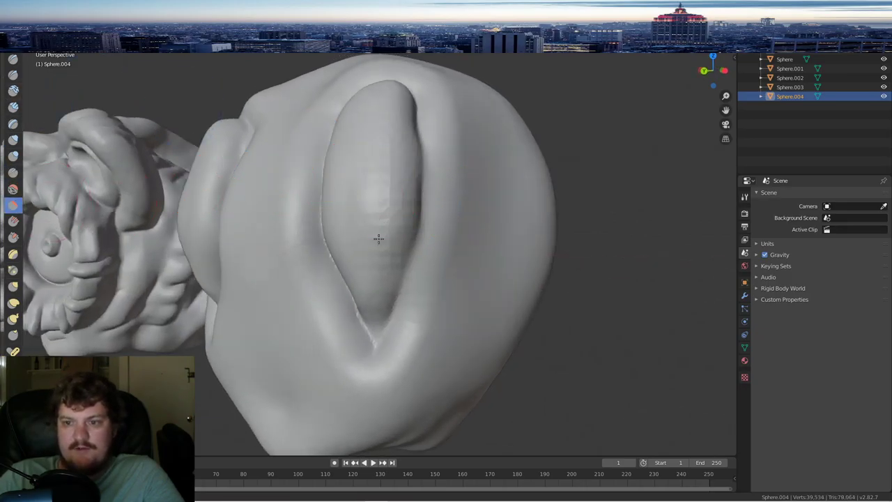
pyautogui.moveTo(374, 279); pyautogui.dragTo(402, 136)
pyautogui.moveTo(391, 132); pyautogui.dragTo(363, 122)
pyautogui.moveTo(388, 156); pyautogui.dragTo(398, 233, button='middle')
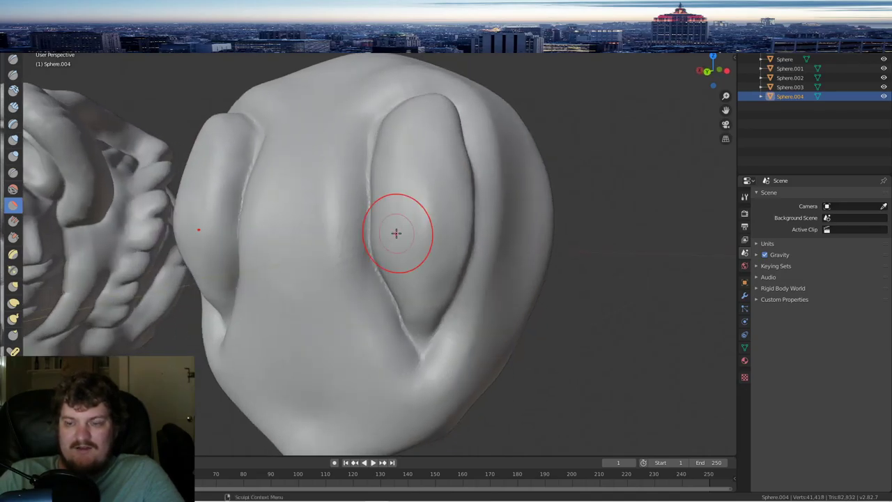
pyautogui.moveTo(442, 185)
pyautogui.mouseDown(button='middle')
pyautogui.moveTo(401, 179)
pyautogui.moveTo(409, 244)
pyautogui.mouseUp(button='middle')
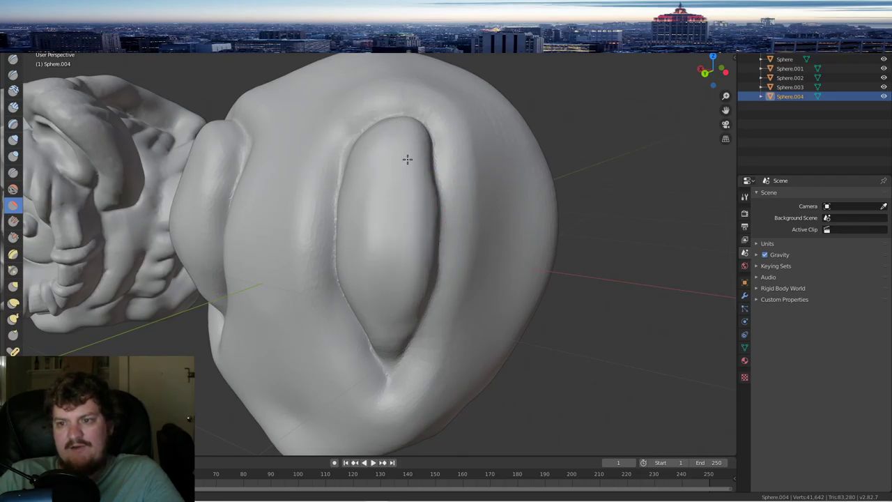
pyautogui.moveTo(403, 180)
pyautogui.mouseDown(button='middle')
pyautogui.moveTo(404, 237)
pyautogui.moveTo(385, 248)
pyautogui.mouseUp(button='middle')
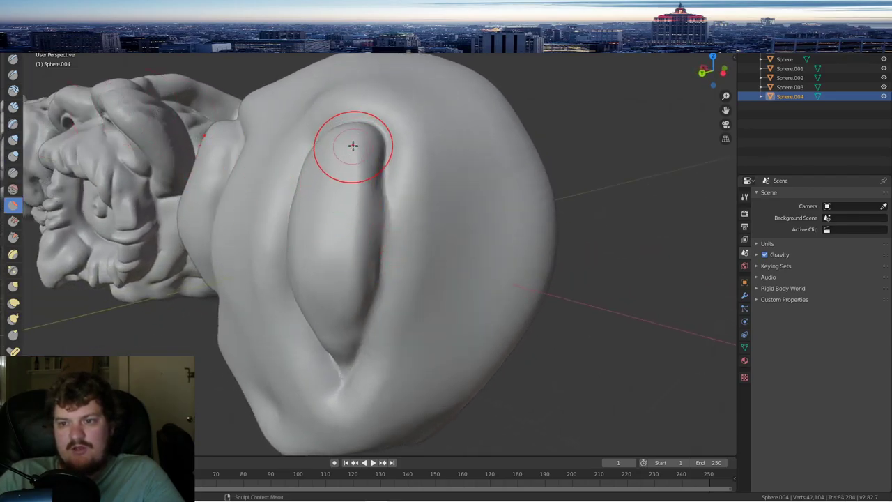
pyautogui.moveTo(360, 287)
pyautogui.mouseDown()
pyautogui.moveTo(338, 267)
pyautogui.moveTo(342, 304)
pyautogui.mouseUp()
# - Switch to the Smooth brush and soften the eyeballs, checking their shape from several angles
pyautogui.click(13, 191)
pyautogui.moveTo(316, 296)
pyautogui.mouseDown(button='middle')
pyautogui.moveTo(383, 183)
pyautogui.moveTo(453, 180)
pyautogui.moveTo(446, 259)
pyautogui.moveTo(1, 193)
pyautogui.mouseUp(button='middle')
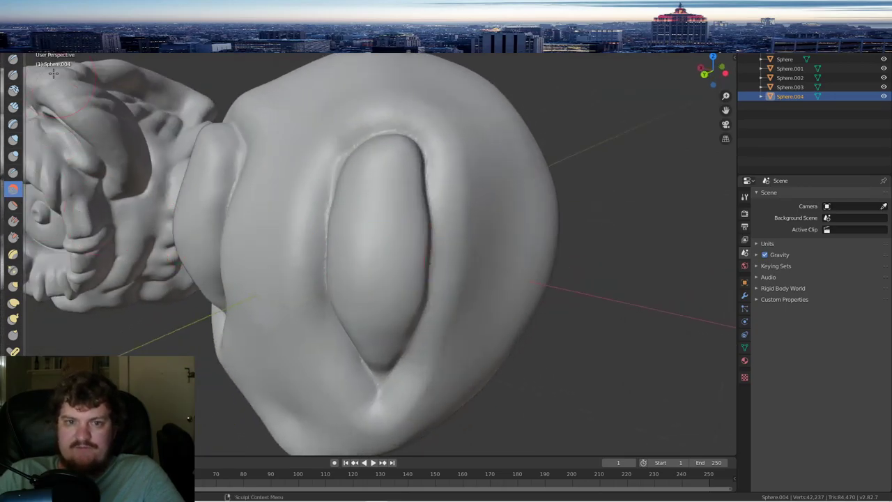
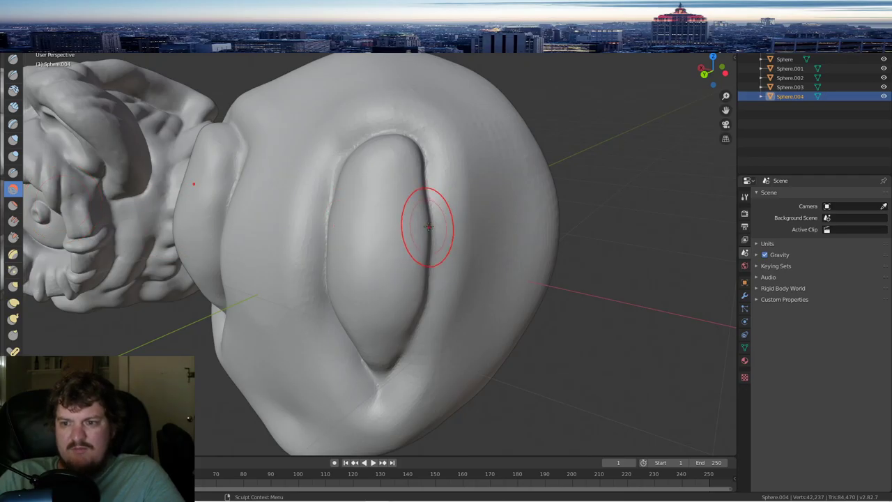
pyautogui.moveTo(428, 225); pyautogui.dragTo(342, 193, button='middle')
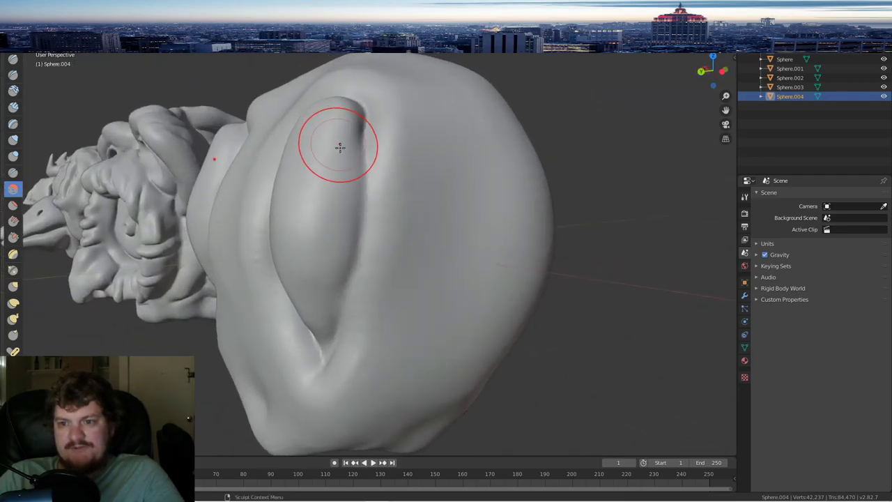
pyautogui.moveTo(339, 146)
pyautogui.mouseDown(button='middle')
pyautogui.moveTo(338, 127)
pyautogui.moveTo(406, 191)
pyautogui.moveTo(465, 126)
pyautogui.mouseUp(button='middle')
pyautogui.moveTo(434, 278)
pyautogui.mouseDown(button='middle')
pyautogui.moveTo(456, 234)
pyautogui.moveTo(406, 263)
pyautogui.moveTo(416, 267)
pyautogui.moveTo(384, 274)
pyautogui.mouseUp(button='middle')
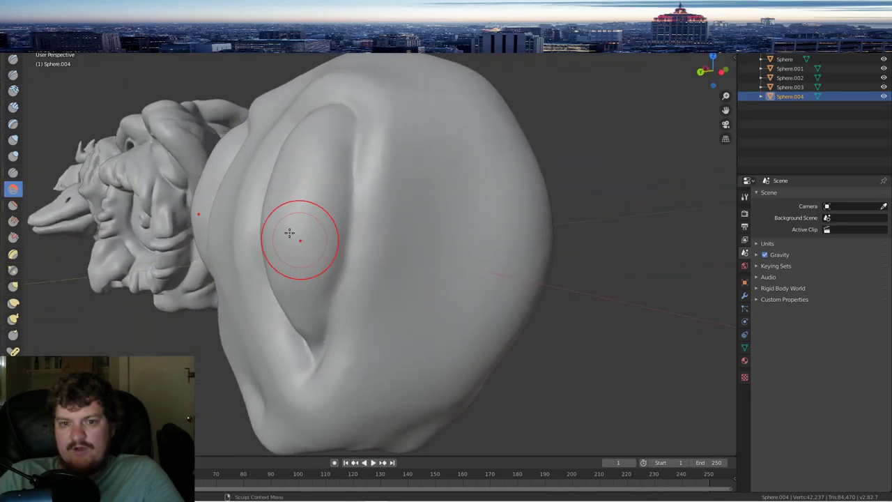
# - Add volume to the eyeballs with the Draw brush, mixing in an inverted stroke
pyautogui.click(14, 60)
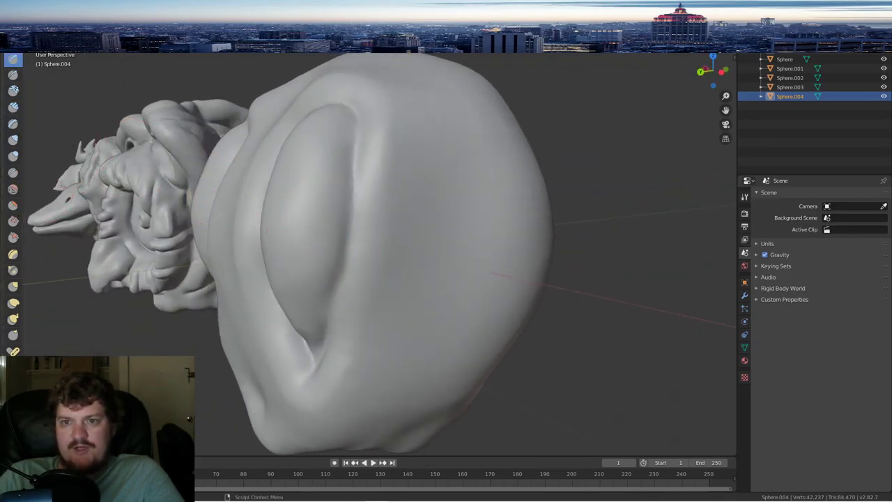
pyautogui.moveTo(396, 112); pyautogui.dragTo(378, 149, button='middle')
pyautogui.moveTo(378, 149)
pyautogui.mouseDown()
pyautogui.moveTo(392, 205)
pyautogui.moveTo(399, 113)
pyautogui.moveTo(358, 184)
pyautogui.moveTo(384, 274)
pyautogui.mouseUp()
pyautogui.keyDown('ctrl'); pyautogui.moveTo(406, 219); pyautogui.dragTo(404, 169); pyautogui.keyUp('ctrl')
pyautogui.moveTo(404, 169); pyautogui.dragTo(402, 162, button='middle')
pyautogui.moveTo(379, 311); pyautogui.dragTo(399, 261)
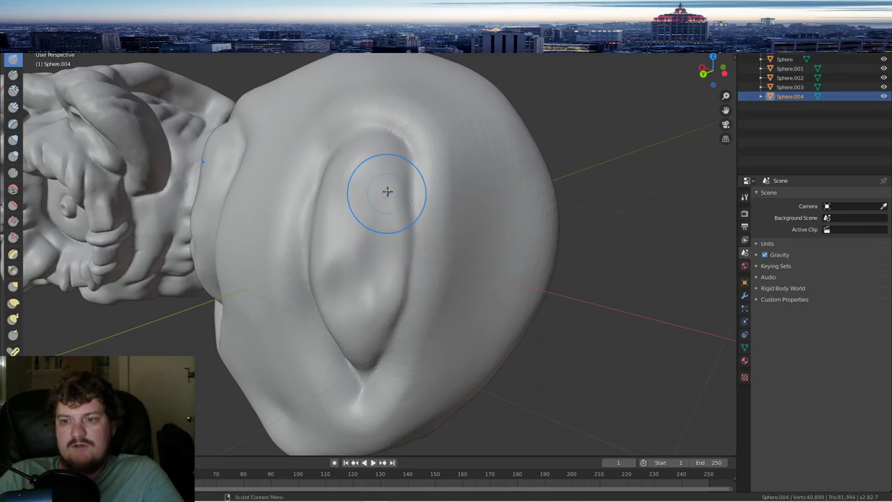
pyautogui.moveTo(386, 193)
pyautogui.mouseDown()
pyautogui.moveTo(346, 213)
pyautogui.moveTo(347, 242)
pyautogui.mouseUp()
pyautogui.moveTo(348, 243)
pyautogui.mouseDown(button='middle')
pyautogui.moveTo(368, 245)
pyautogui.moveTo(388, 235)
pyautogui.mouseUp(button='middle')
# - Add short Draw strokes to the lower part of the eyeballs and smooth the bumps into rounded forms
pyautogui.scroll(3, 448, 209)
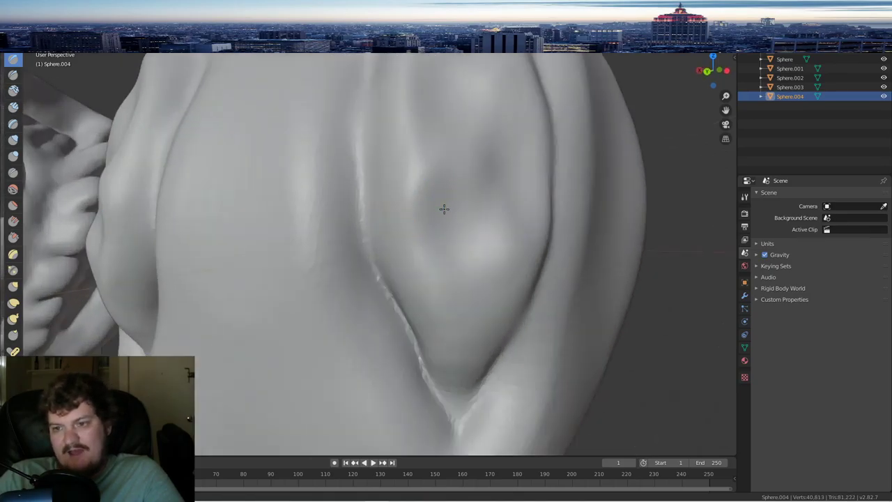
pyautogui.moveTo(459, 226); pyautogui.dragTo(464, 309)
pyautogui.moveTo(500, 214); pyautogui.dragTo(488, 300)
pyautogui.scroll(-4, 392, 199)
pyautogui.moveTo(393, 200); pyautogui.dragTo(396, 201, button='middle')
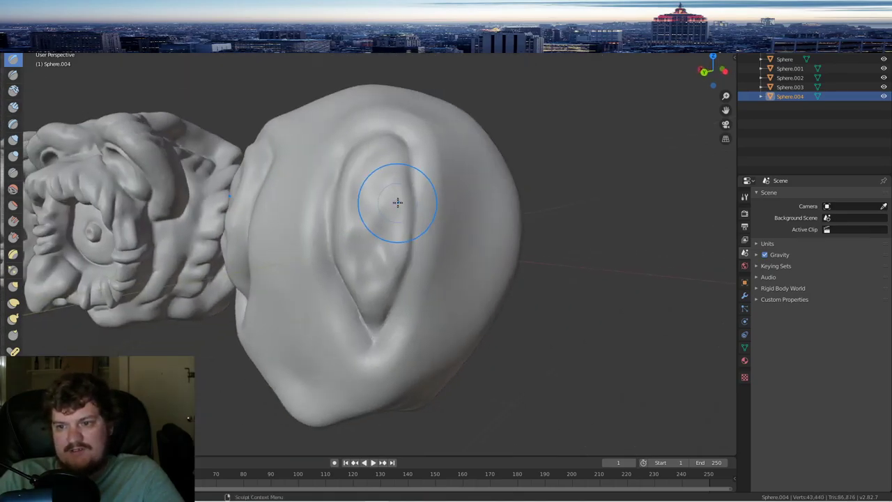
pyautogui.scroll(2, 379, 207)
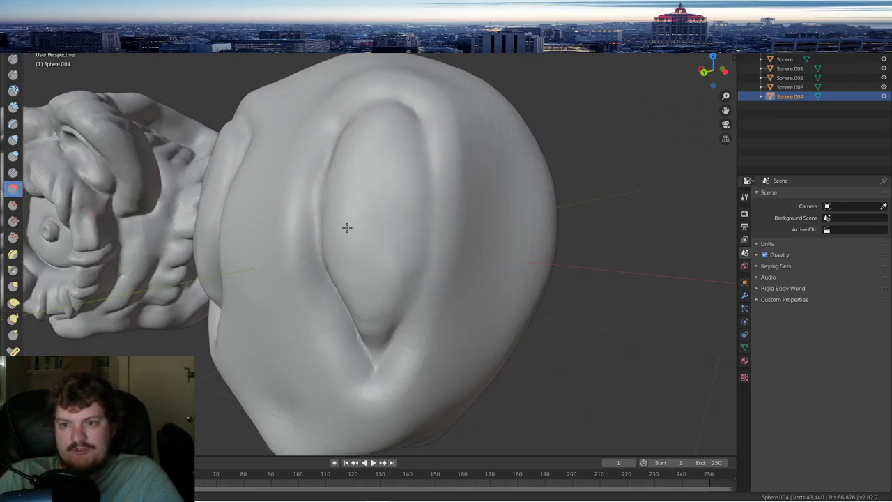
# - Redefine the outer and lower rims of the eyes with the Crease brush
pyautogui.click(14, 173)
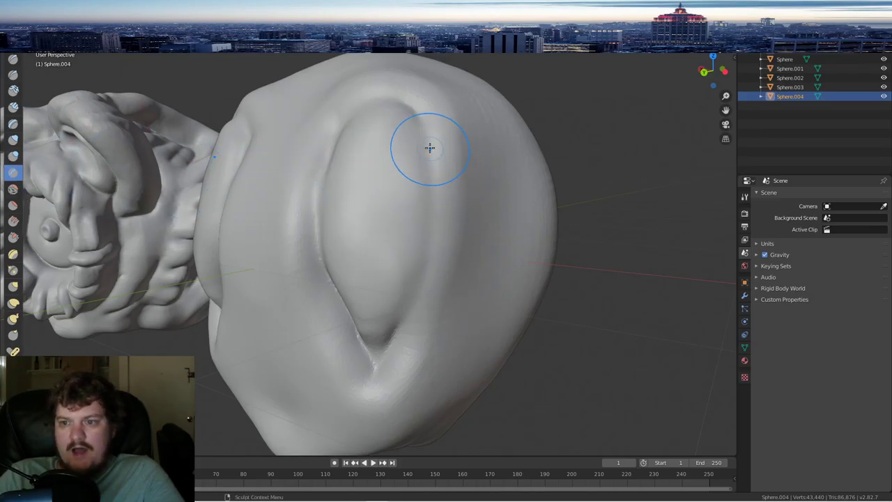
pyautogui.moveTo(430, 154)
pyautogui.mouseDown()
pyautogui.moveTo(424, 116)
pyautogui.moveTo(418, 297)
pyautogui.moveTo(381, 343)
pyautogui.moveTo(414, 286)
pyautogui.moveTo(380, 342)
pyautogui.mouseUp()
pyautogui.moveTo(365, 312); pyautogui.dragTo(402, 327, button='middle')
pyautogui.moveTo(367, 213); pyautogui.dragTo(388, 259, button='middle')
pyautogui.moveTo(388, 259)
pyautogui.mouseDown()
pyautogui.moveTo(390, 179)
pyautogui.moveTo(421, 130)
pyautogui.moveTo(381, 153)
pyautogui.moveTo(381, 264)
pyautogui.mouseUp()
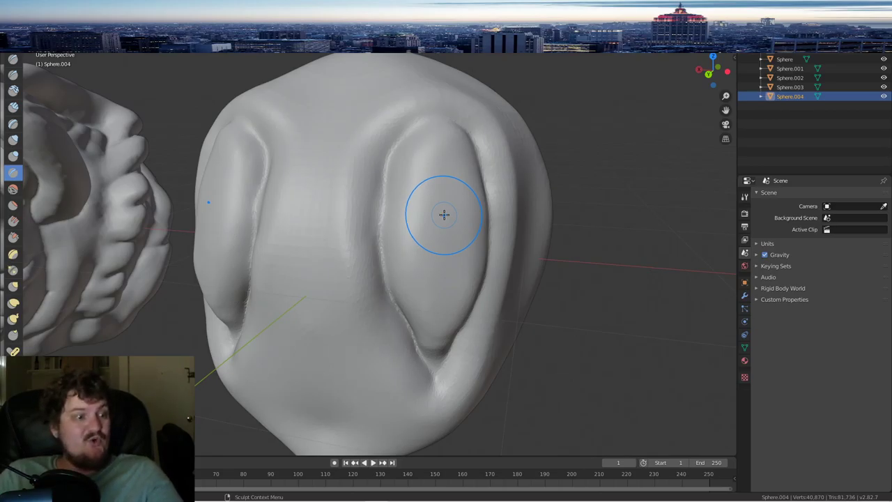
# - Crease the upper arch and inner edge of the eye sockets to sharpen the lids around the eyeballs
pyautogui.moveTo(442, 211)
pyautogui.mouseDown(button='middle')
pyautogui.moveTo(471, 193)
pyautogui.moveTo(394, 183)
pyautogui.mouseUp(button='middle')
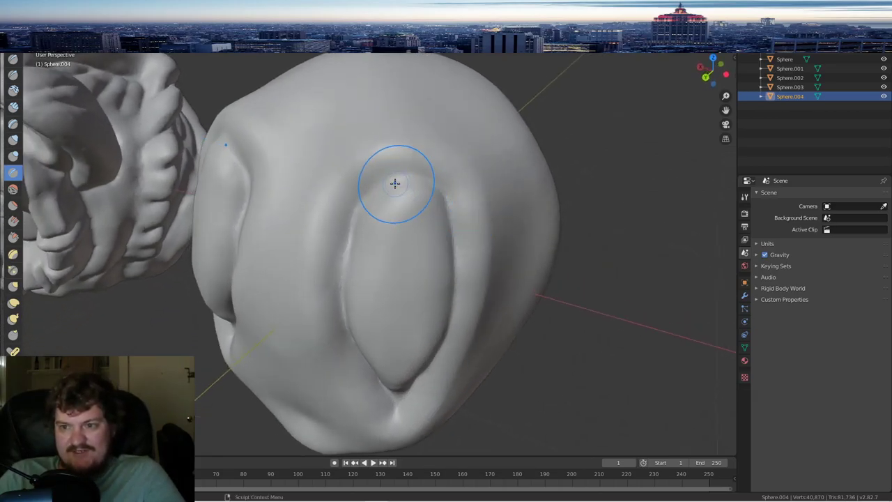
pyautogui.moveTo(394, 183); pyautogui.dragTo(423, 184)
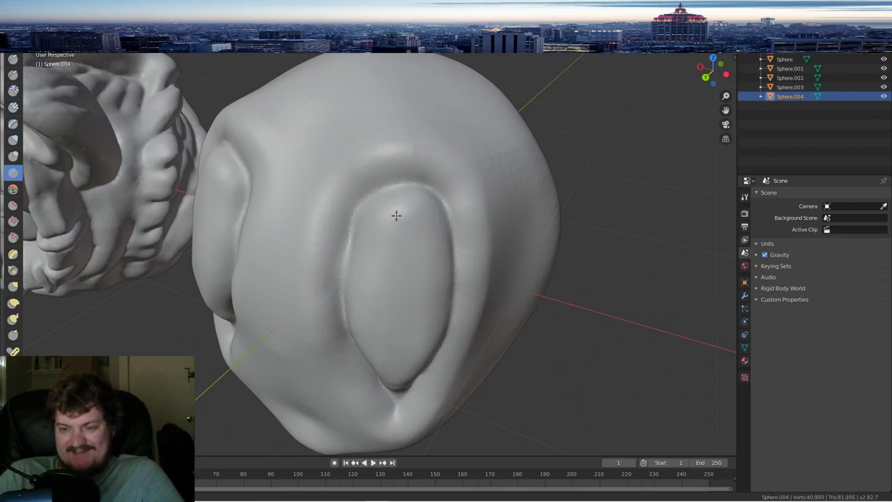
pyautogui.moveTo(398, 213); pyautogui.dragTo(394, 173, button='middle')
pyautogui.moveTo(394, 173); pyautogui.dragTo(409, 326)
pyautogui.moveTo(409, 325); pyautogui.dragTo(408, 288, button='middle')
pyautogui.moveTo(408, 288); pyautogui.dragTo(418, 317)
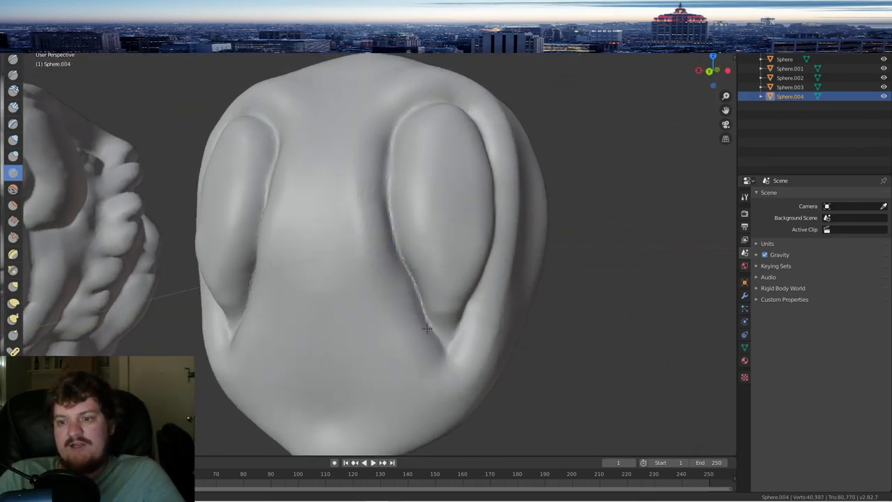
# - Build a narrow nose bridge with a rounded tip between the eyes using Crease and Draw strokes
pyautogui.moveTo(417, 317); pyautogui.dragTo(374, 281, button='middle')
pyautogui.moveTo(347, 341); pyautogui.dragTo(424, 300, button='middle')
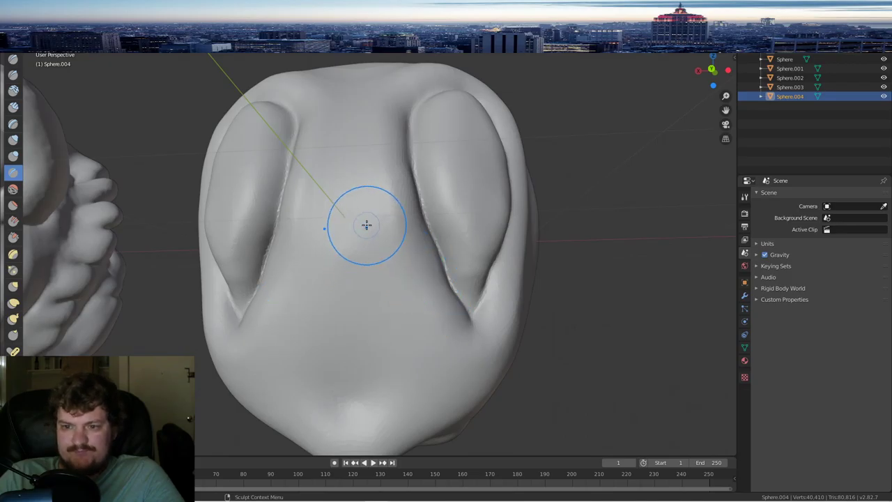
pyautogui.moveTo(359, 216); pyautogui.dragTo(392, 300)
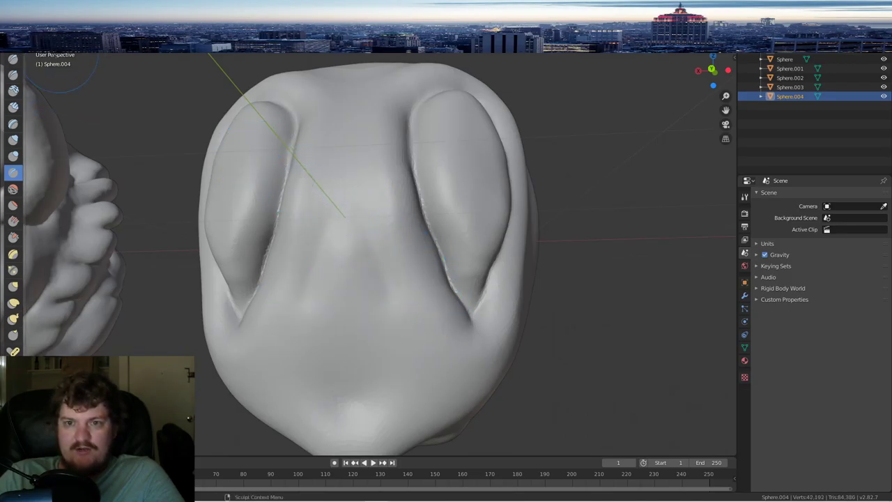
pyautogui.moveTo(350, 213)
pyautogui.mouseDown()
pyautogui.moveTo(342, 275)
pyautogui.moveTo(374, 272)
pyautogui.moveTo(330, 266)
pyautogui.moveTo(351, 110)
pyautogui.mouseUp()
pyautogui.moveTo(378, 210); pyautogui.dragTo(385, 119)
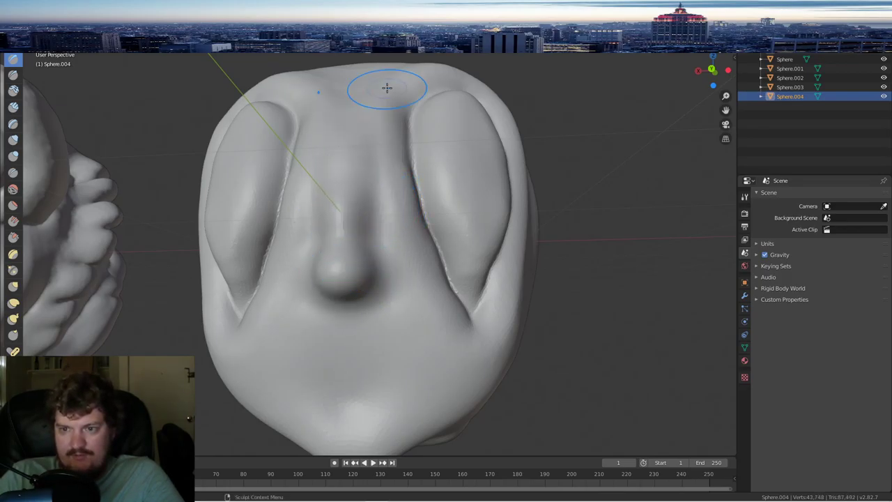
# - Build up thick raised rims around the eye sockets, from the brow down to the lower corners, with Draw strokes
pyautogui.moveTo(386, 89)
pyautogui.mouseDown(button='middle')
pyautogui.moveTo(384, 154)
pyautogui.moveTo(367, 178)
pyautogui.mouseUp(button='middle')
pyautogui.moveTo(353, 150)
pyautogui.mouseDown()
pyautogui.moveTo(418, 78)
pyautogui.moveTo(408, 93)
pyautogui.moveTo(481, 101)
pyautogui.mouseUp()
pyautogui.moveTo(490, 106)
pyautogui.mouseDown(button='middle')
pyautogui.moveTo(440, 127)
pyautogui.moveTo(398, 127)
pyautogui.mouseUp(button='middle')
pyautogui.moveTo(346, 129)
pyautogui.mouseDown()
pyautogui.moveTo(383, 113)
pyautogui.moveTo(448, 222)
pyautogui.mouseUp()
pyautogui.moveTo(440, 137); pyautogui.dragTo(418, 340)
pyautogui.moveTo(426, 352); pyautogui.dragTo(440, 287, button='middle')
pyautogui.moveTo(498, 157)
pyautogui.mouseDown()
pyautogui.moveTo(406, 347)
pyautogui.moveTo(357, 298)
pyautogui.moveTo(312, 109)
pyautogui.moveTo(360, 63)
pyautogui.moveTo(323, 166)
pyautogui.mouseUp()
pyautogui.moveTo(323, 166); pyautogui.dragTo(356, 160, button='middle')
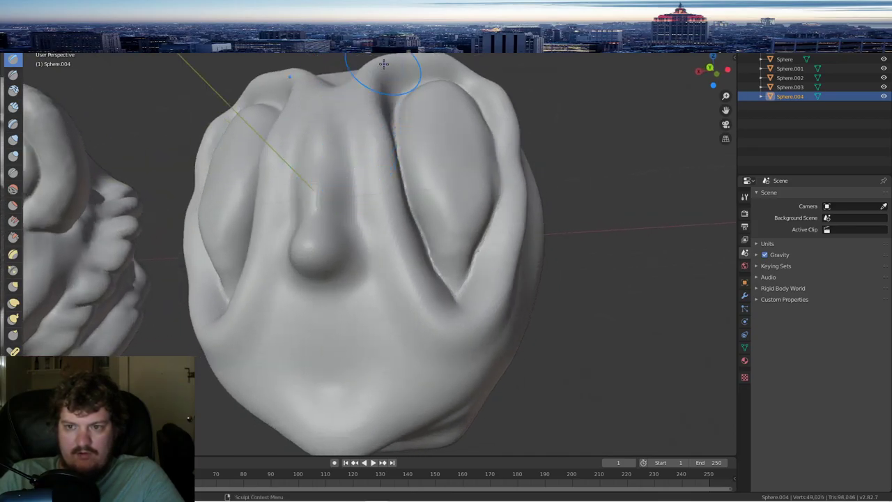
pyautogui.moveTo(388, 69); pyautogui.dragTo(368, 135, button='middle')
pyautogui.moveTo(369, 135)
pyautogui.mouseDown()
pyautogui.moveTo(319, 155)
pyautogui.moveTo(276, 275)
pyautogui.mouseUp()
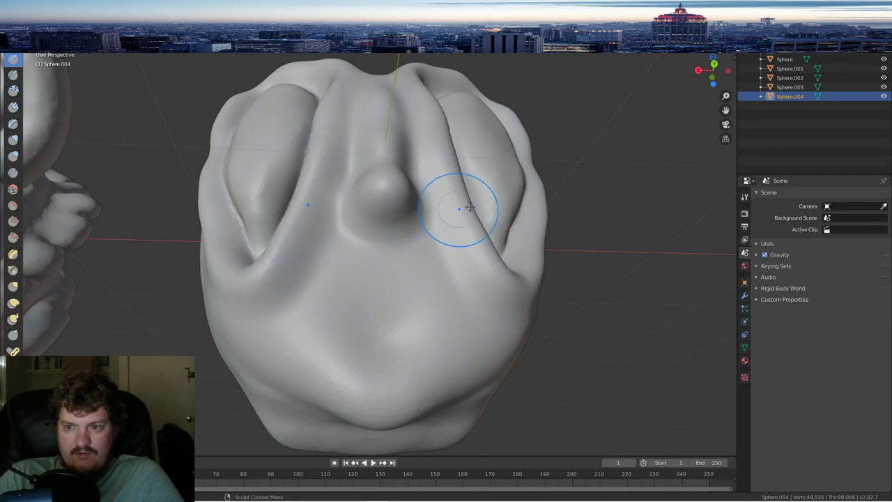
pyautogui.moveTo(458, 209); pyautogui.dragTo(486, 204, button='middle')
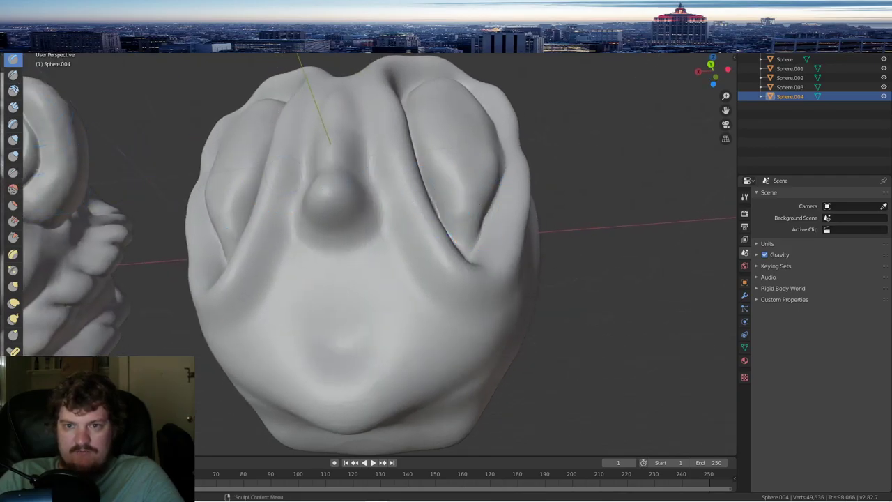
# - Carve two nostrils into the underside of the nose tip with inverted Draw strokes and smooth the area around them
pyautogui.scroll(6, 340, 151)
pyautogui.moveTo(331, 130)
pyautogui.keyDown('ctrl'); pyautogui.mouseDown()
pyautogui.moveTo(334, 109)
pyautogui.moveTo(332, 117)
pyautogui.mouseUp(); pyautogui.keyUp('ctrl')
pyautogui.moveTo(332, 117); pyautogui.dragTo(325, 101, button='middle')
pyautogui.moveTo(280, 66); pyautogui.dragTo(294, 60)
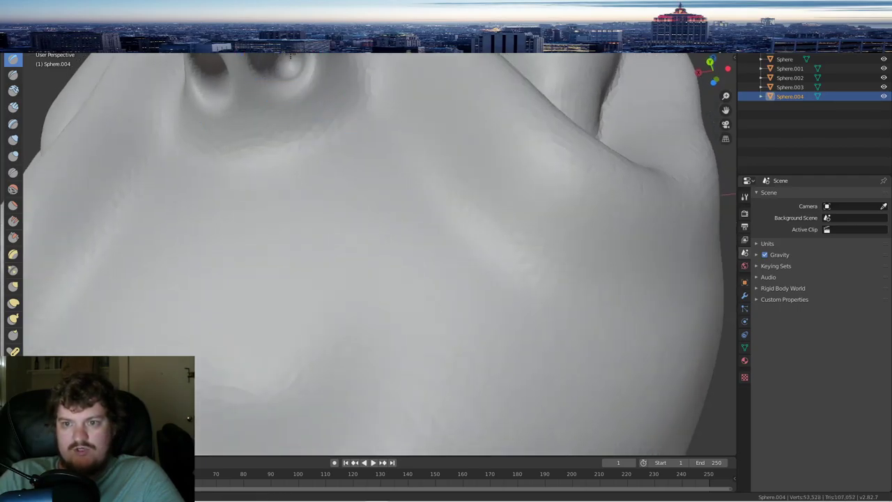
pyautogui.moveTo(275, 62); pyautogui.dragTo(277, 81, button='middle')
pyautogui.keyDown('shift'); pyautogui.moveTo(291, 142); pyautogui.dragTo(282, 145); pyautogui.keyUp('shift')
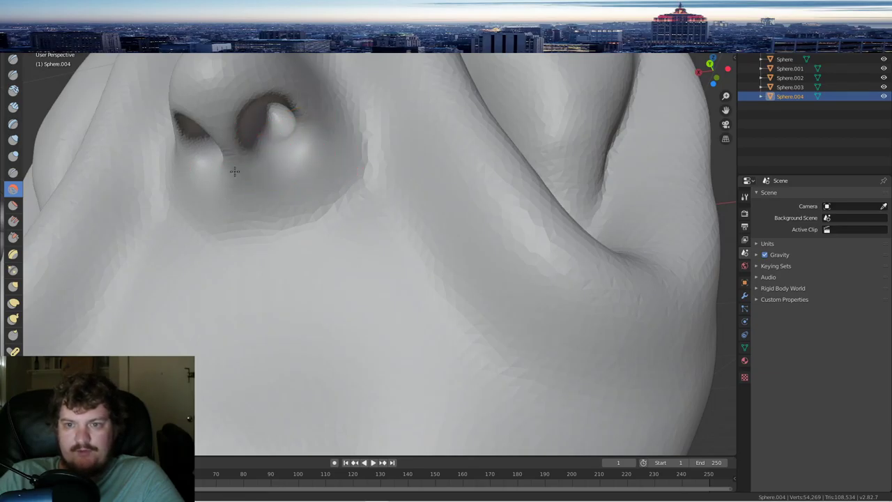
pyautogui.scroll(-5, 308, 155)
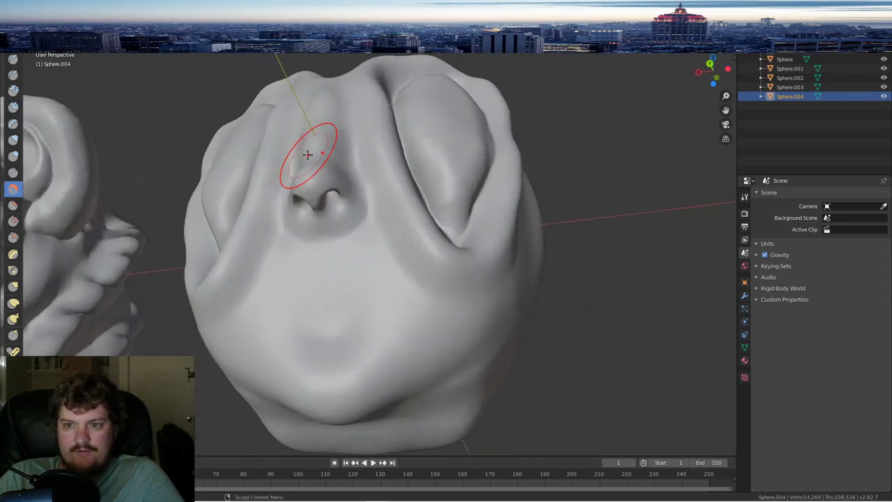
# - Add rounded volume around and below the nostrils with the Draw brush
pyautogui.moveTo(307, 154); pyautogui.dragTo(332, 174, button='middle')
pyautogui.scroll(5, 332, 174)
pyautogui.press('x')
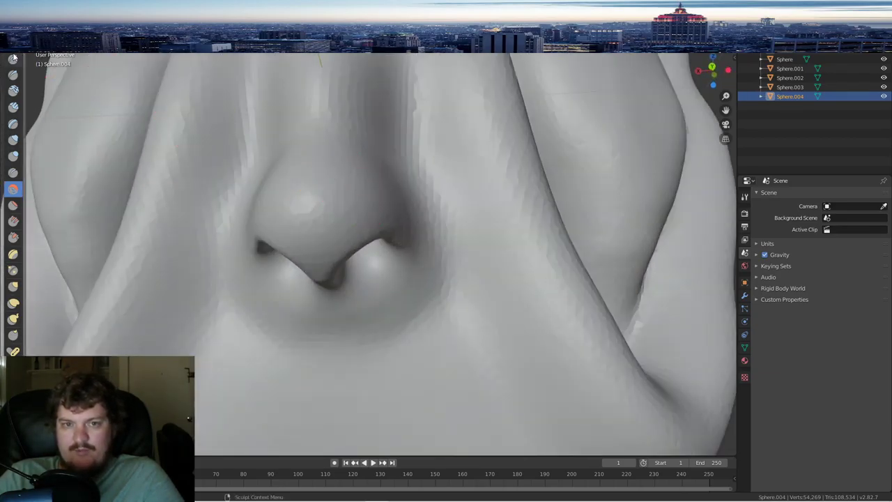
pyautogui.moveTo(398, 139); pyautogui.dragTo(275, 57, button='middle')
pyautogui.moveTo(407, 189); pyautogui.dragTo(387, 138, button='middle')
pyautogui.moveTo(337, 67)
pyautogui.mouseDown()
pyautogui.moveTo(362, 125)
pyautogui.moveTo(356, 143)
pyautogui.mouseUp()
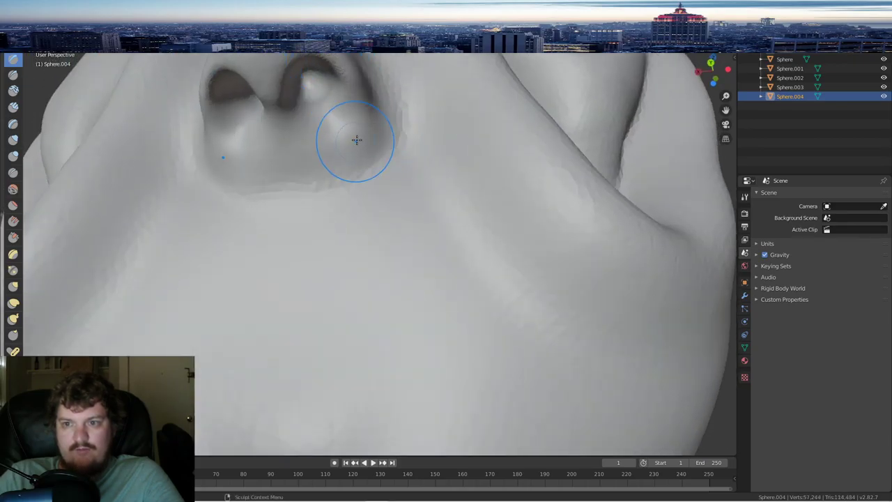
# - Crease a sharp edge under the base of the nose and up along its sides
pyautogui.hotkey('shift', 'c')
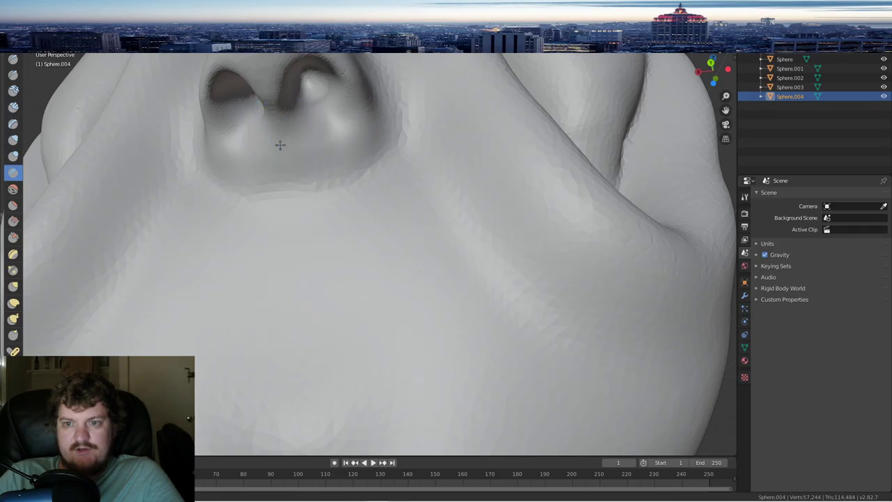
pyautogui.moveTo(280, 145)
pyautogui.mouseDown()
pyautogui.moveTo(344, 157)
pyautogui.moveTo(356, 151)
pyautogui.mouseUp()
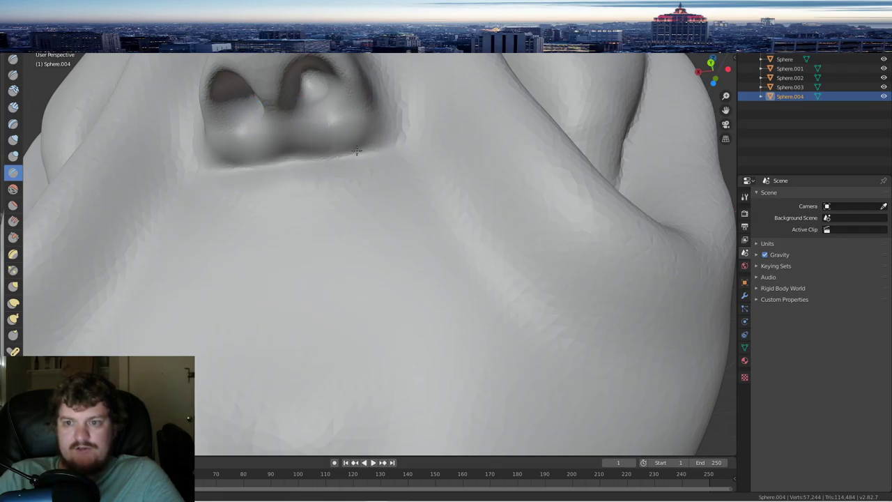
pyautogui.moveTo(291, 159)
pyautogui.mouseDown(button='middle')
pyautogui.moveTo(374, 139)
pyautogui.moveTo(370, 150)
pyautogui.mouseUp(button='middle')
pyautogui.moveTo(308, 279)
pyautogui.mouseDown()
pyautogui.moveTo(338, 279)
pyautogui.moveTo(324, 195)
pyautogui.moveTo(326, 284)
pyautogui.moveTo(311, 58)
pyautogui.mouseUp()
pyautogui.moveTo(311, 56); pyautogui.dragTo(315, 115, button='middle')
pyautogui.moveTo(313, 219); pyautogui.dragTo(314, 61)
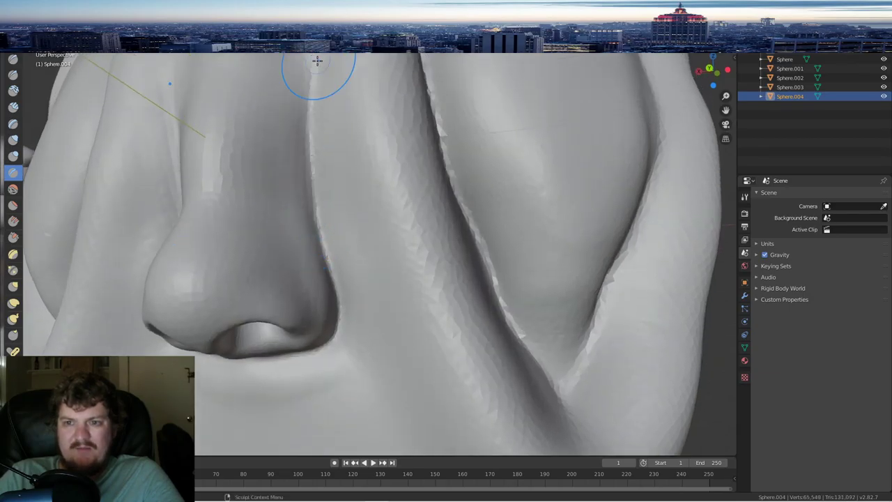
# - Extend and deepen the creases along the upper sides of the nose bridge up toward the brow
pyautogui.scroll(-3, 315, 60)
pyautogui.moveTo(313, 64)
pyautogui.mouseDown(button='middle')
pyautogui.moveTo(306, 126)
pyautogui.moveTo(321, 230)
pyautogui.mouseUp(button='middle')
pyautogui.scroll(3, 321, 230)
pyautogui.moveTo(288, 303)
pyautogui.mouseDown()
pyautogui.moveTo(297, 189)
pyautogui.moveTo(287, 293)
pyautogui.moveTo(287, 149)
pyautogui.moveTo(291, 285)
pyautogui.mouseUp()
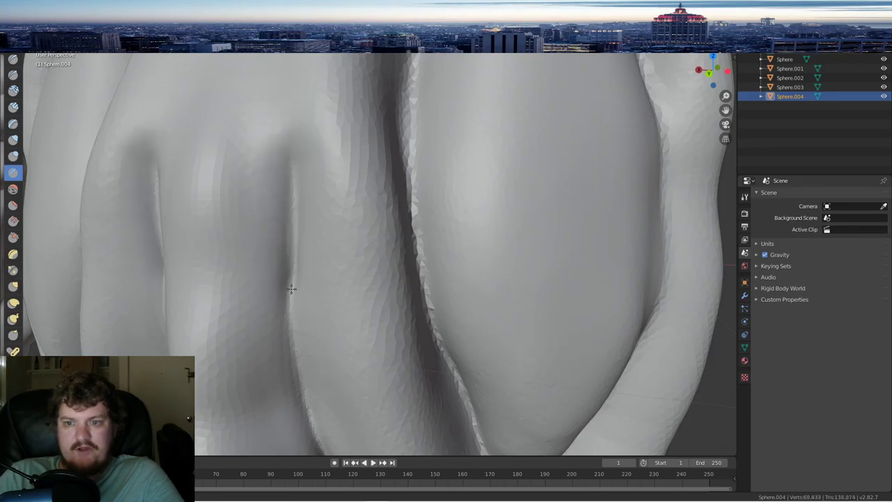
pyautogui.moveTo(291, 154); pyautogui.dragTo(291, 124)
pyautogui.moveTo(292, 124)
pyautogui.mouseDown()
pyautogui.moveTo(297, 177)
pyautogui.moveTo(287, 215)
pyautogui.mouseUp()
pyautogui.scroll(-4, 287, 215)
pyautogui.moveTo(287, 215); pyautogui.dragTo(318, 197, button='middle')
pyautogui.scroll(4, 318, 198)
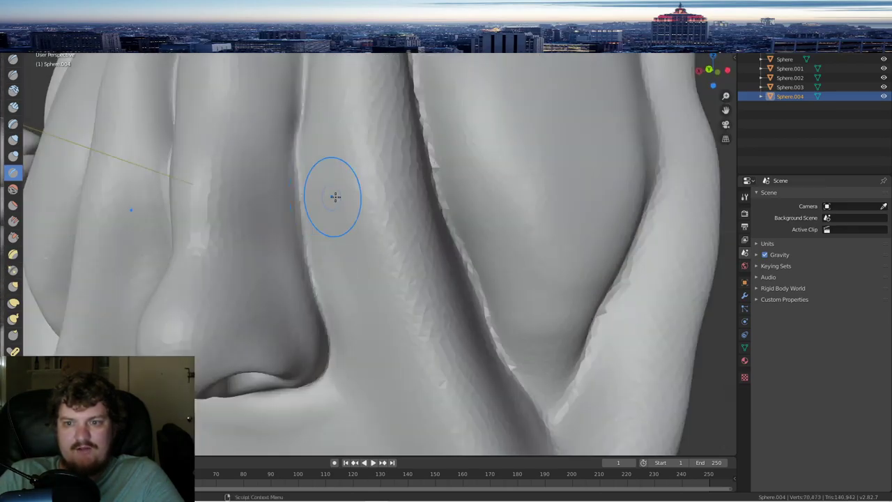
pyautogui.moveTo(299, 143); pyautogui.dragTo(305, 244)
pyautogui.scroll(-5, 313, 235)
pyautogui.moveTo(313, 235); pyautogui.dragTo(348, 189, button='middle')
pyautogui.scroll(5, 349, 189)
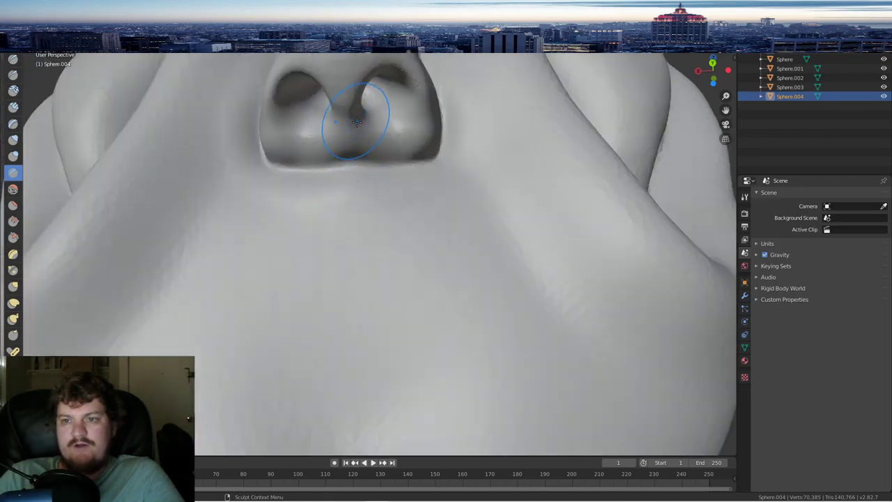
# - Smooth the front surface of the nose bridge
pyautogui.scroll(-2, 356, 119)
pyautogui.moveTo(356, 119); pyautogui.dragTo(358, 165, button='middle')
pyautogui.scroll(-3, 357, 166)
pyautogui.scroll(3, 355, 167)
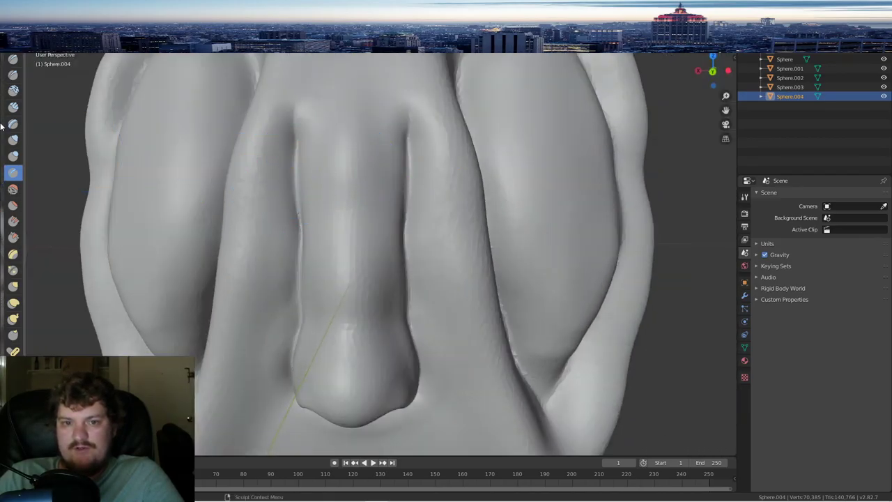
pyautogui.click(12, 189)
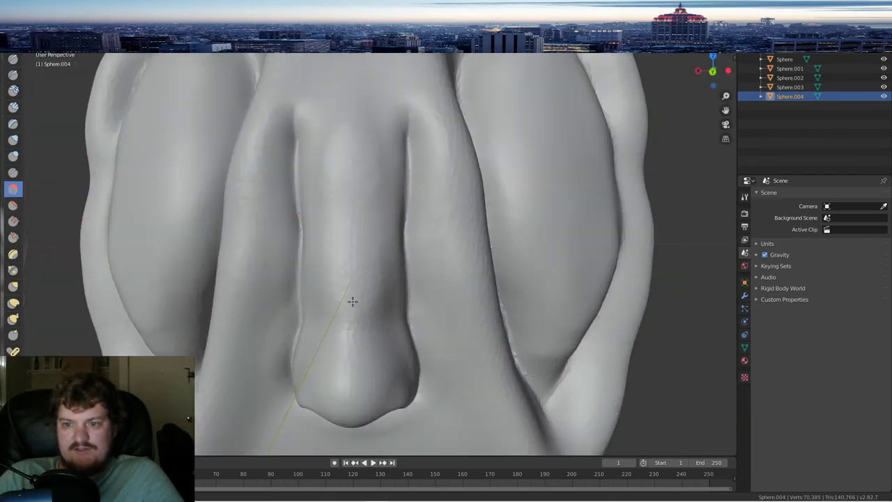
pyautogui.scroll(-5, 374, 313)
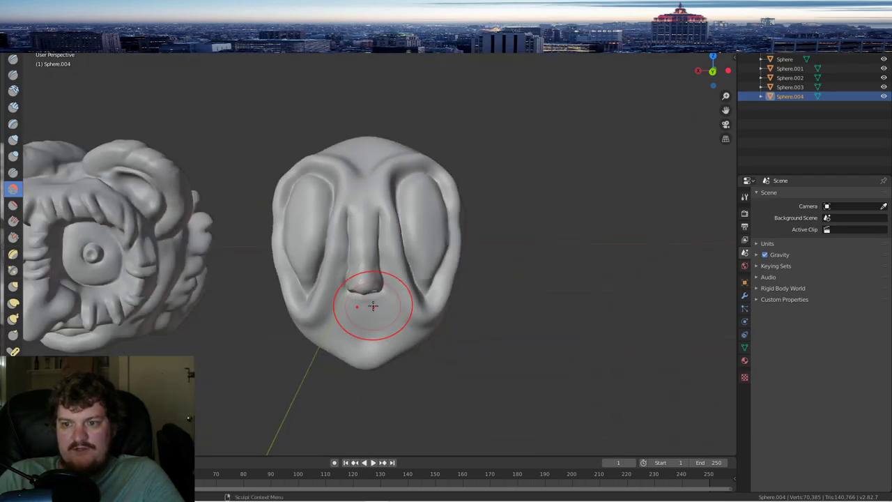
# - Raise a tall oval pupil in the middle of the eyeballs with the Draw brush and smooth it
pyautogui.moveTo(372, 305)
pyautogui.mouseDown(button='middle')
pyautogui.moveTo(363, 253)
pyautogui.moveTo(385, 281)
pyautogui.mouseUp(button='middle')
pyautogui.scroll(4, 361, 249)
pyautogui.scroll(-5, 398, 278)
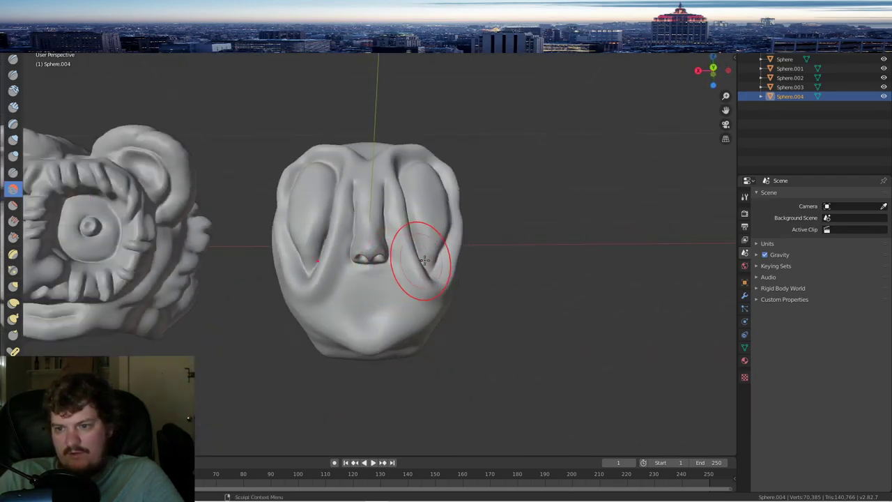
pyautogui.scroll(4, 427, 255)
pyautogui.moveTo(524, 217); pyautogui.dragTo(473, 241, button='middle')
pyautogui.click(14, 60)
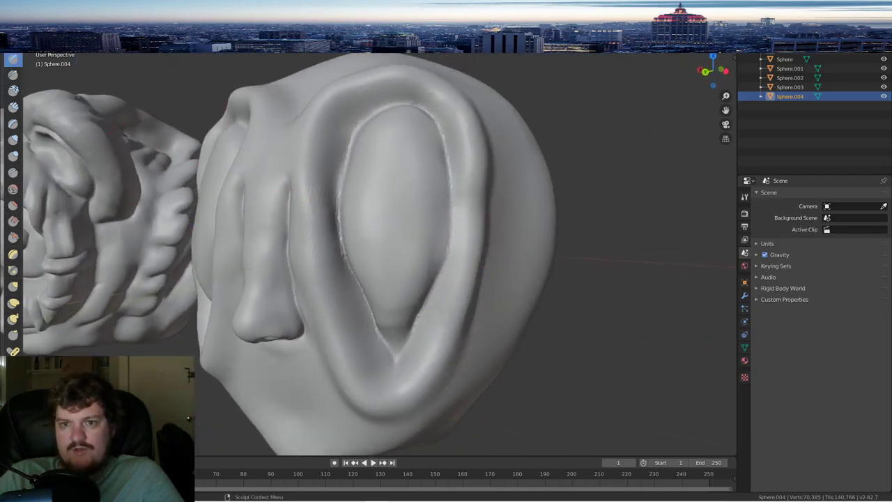
pyautogui.scroll(3, 422, 167)
pyautogui.moveTo(410, 126)
pyautogui.mouseDown()
pyautogui.moveTo(425, 172)
pyautogui.moveTo(400, 181)
pyautogui.moveTo(428, 223)
pyautogui.mouseUp()
pyautogui.moveTo(472, 160)
pyautogui.mouseDown(button='middle')
pyautogui.moveTo(408, 159)
pyautogui.moveTo(459, 162)
pyautogui.mouseUp(button='middle')
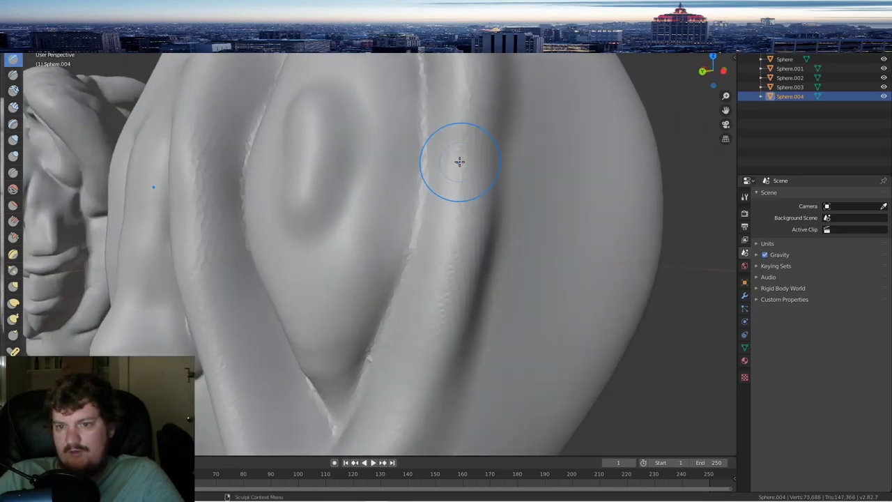
pyautogui.click(13, 188)
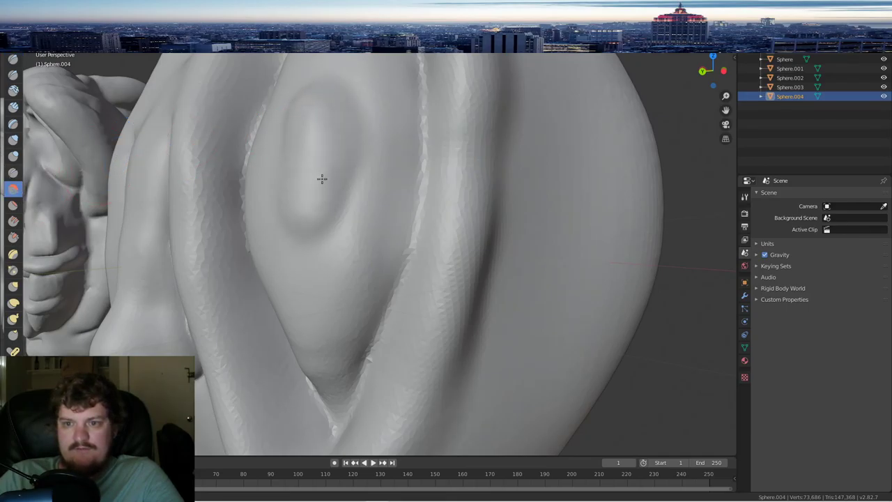
pyautogui.moveTo(322, 179)
pyautogui.mouseDown(button='middle')
pyautogui.moveTo(350, 147)
pyautogui.moveTo(399, 246)
pyautogui.mouseUp(button='middle')
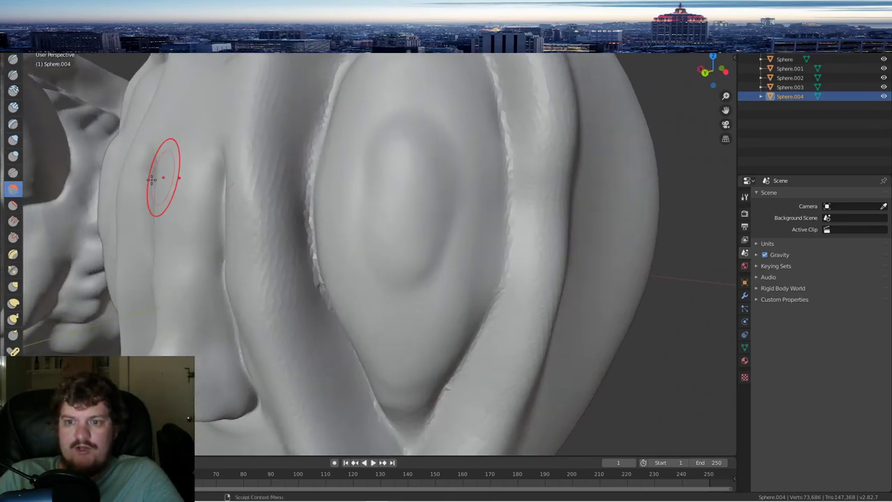
# - Outline the tall oval pupil with Crease strokes so it stands out from the eyeball
pyautogui.click(13, 174)
pyautogui.moveTo(382, 129)
pyautogui.mouseDown()
pyautogui.moveTo(364, 173)
pyautogui.moveTo(366, 199)
pyautogui.mouseUp()
pyautogui.moveTo(372, 148)
pyautogui.mouseDown()
pyautogui.moveTo(362, 202)
pyautogui.moveTo(369, 270)
pyautogui.moveTo(388, 293)
pyautogui.moveTo(392, 285)
pyautogui.moveTo(411, 294)
pyautogui.moveTo(438, 275)
pyautogui.moveTo(457, 195)
pyautogui.moveTo(454, 160)
pyautogui.moveTo(455, 188)
pyautogui.mouseUp()
pyautogui.moveTo(443, 120)
pyautogui.mouseDown()
pyautogui.moveTo(448, 137)
pyautogui.moveTo(401, 109)
pyautogui.moveTo(379, 135)
pyautogui.moveTo(350, 202)
pyautogui.moveTo(363, 263)
pyautogui.moveTo(436, 274)
pyautogui.mouseUp()
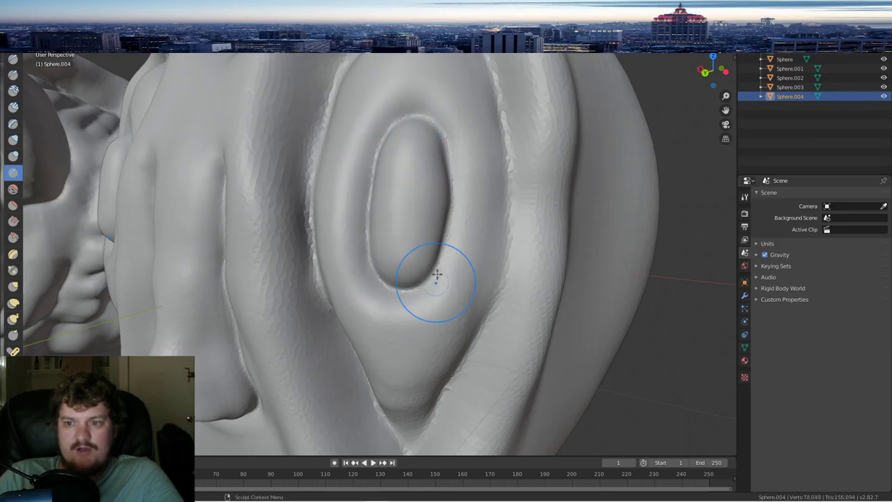
pyautogui.scroll(-5, 449, 244)
pyautogui.moveTo(465, 193)
pyautogui.mouseDown(button='middle')
pyautogui.moveTo(476, 185)
pyautogui.moveTo(275, 173)
pyautogui.mouseUp(button='middle')
pyautogui.scroll(6, 456, 185)
pyautogui.scroll(-5, 455, 184)
# - Smooth the eyeball surface around the pupil to flatten the raised ring
pyautogui.click(11, 189)
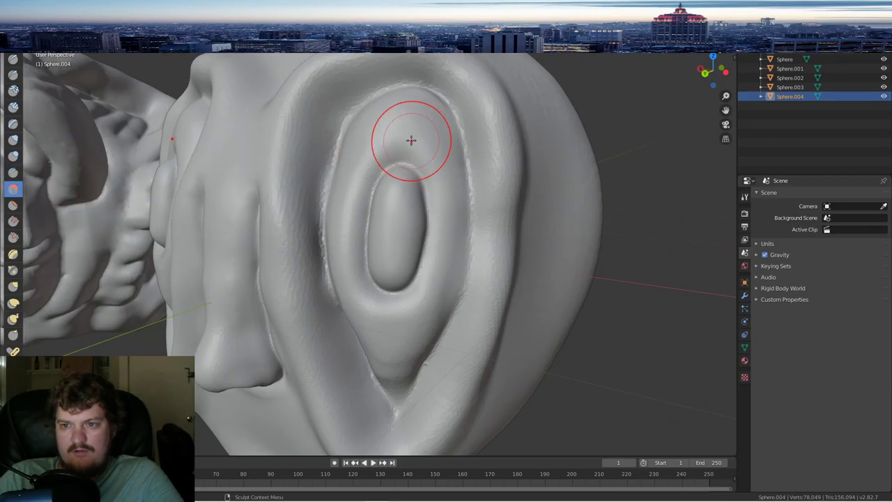
pyautogui.scroll(2, 418, 136)
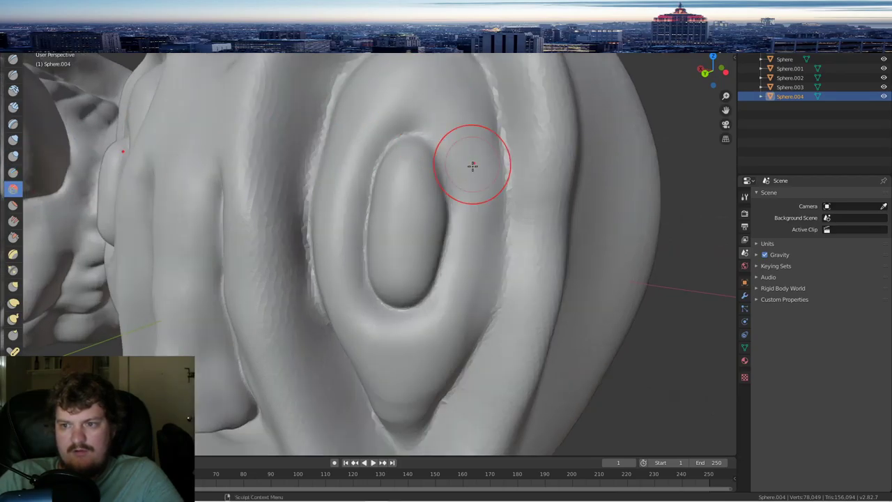
pyautogui.moveTo(390, 343)
pyautogui.mouseDown()
pyautogui.moveTo(344, 202)
pyautogui.moveTo(384, 105)
pyautogui.mouseUp()
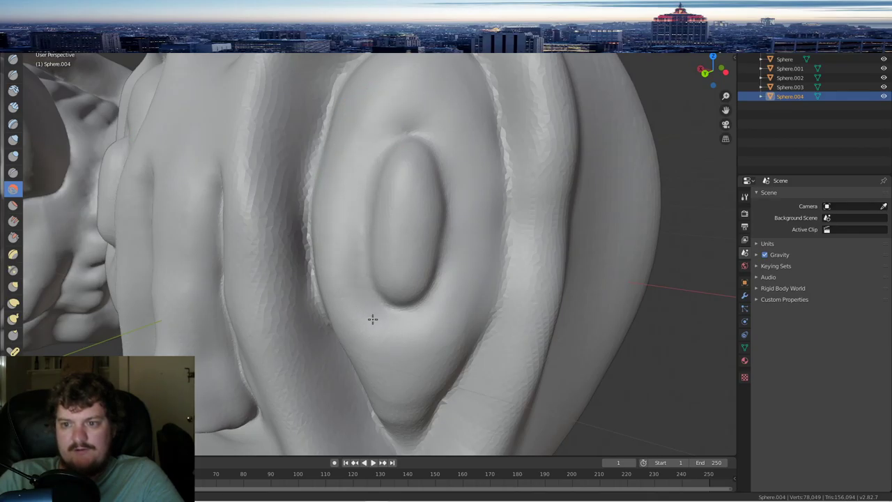
# - Redefine the full outline of the pupil with tighter Crease strokes
pyautogui.click(12, 172)
pyautogui.moveTo(419, 95)
pyautogui.mouseDown()
pyautogui.moveTo(402, 104)
pyautogui.moveTo(374, 196)
pyautogui.moveTo(377, 325)
pyautogui.moveTo(369, 265)
pyautogui.mouseUp()
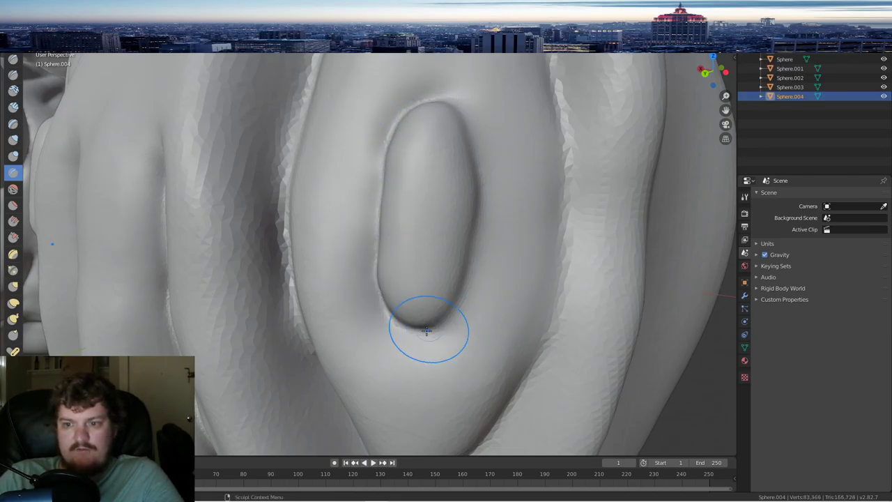
pyautogui.moveTo(426, 331)
pyautogui.mouseDown()
pyautogui.moveTo(434, 334)
pyautogui.moveTo(460, 301)
pyautogui.mouseUp()
pyautogui.moveTo(480, 245)
pyautogui.mouseDown()
pyautogui.moveTo(466, 297)
pyautogui.moveTo(467, 289)
pyautogui.mouseUp()
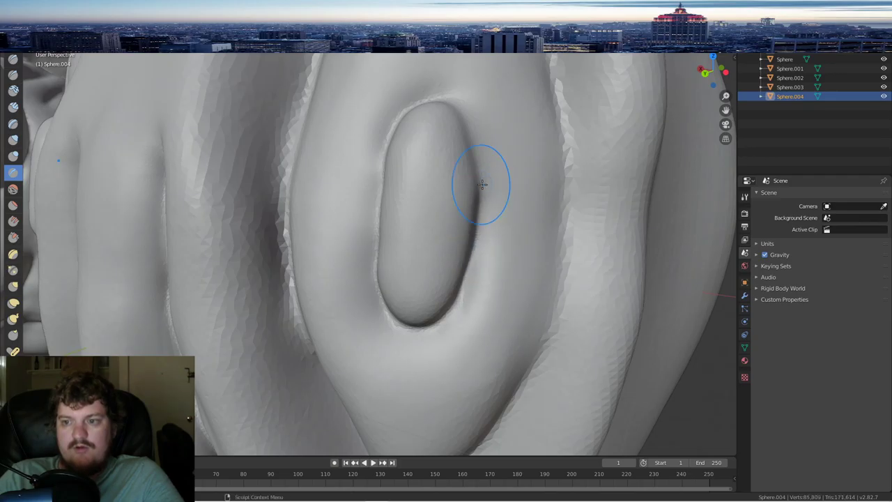
pyautogui.moveTo(482, 184); pyautogui.dragTo(449, 107)
pyautogui.moveTo(456, 106); pyautogui.dragTo(485, 185)
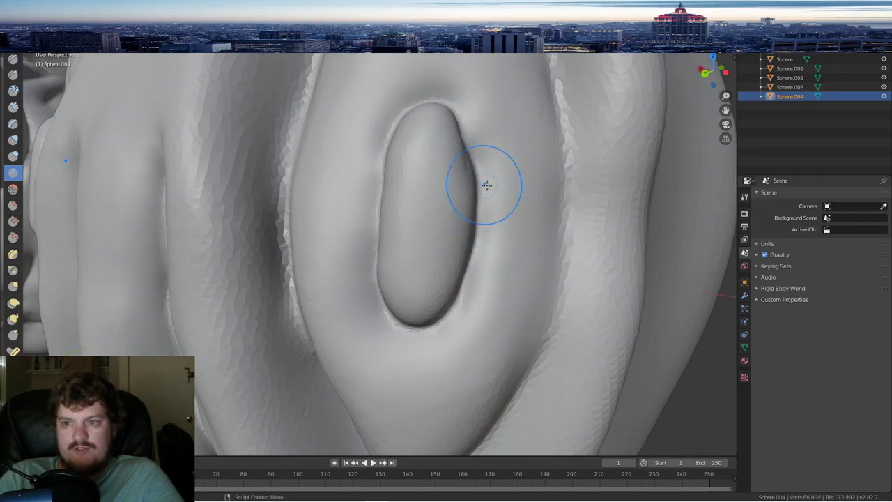
# - Smooth the face of the creased pupil
pyautogui.scroll(-5, 489, 188)
pyautogui.moveTo(462, 183); pyautogui.dragTo(328, 189, button='middle')
pyautogui.scroll(5, 467, 182)
pyautogui.press('s')
pyautogui.moveTo(390, 196); pyautogui.dragTo(401, 188)
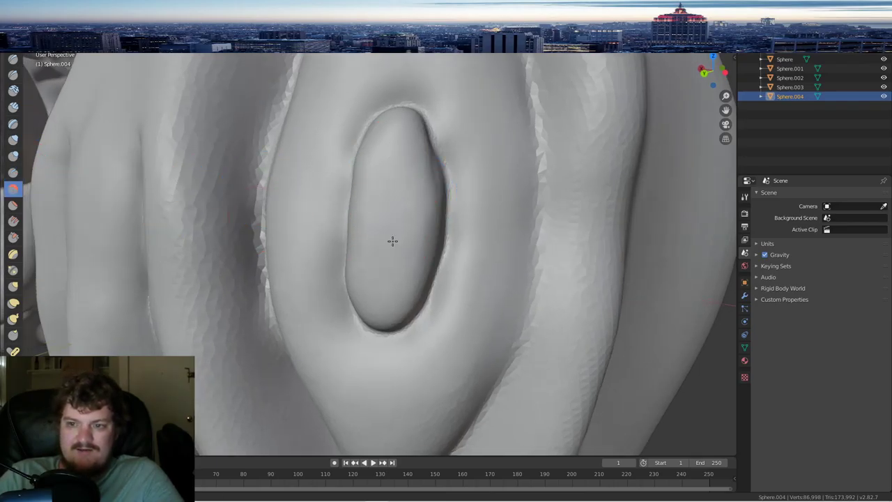
# - Build up a wide lip mound below the nose with Draw strokes
pyautogui.scroll(-8, 400, 222)
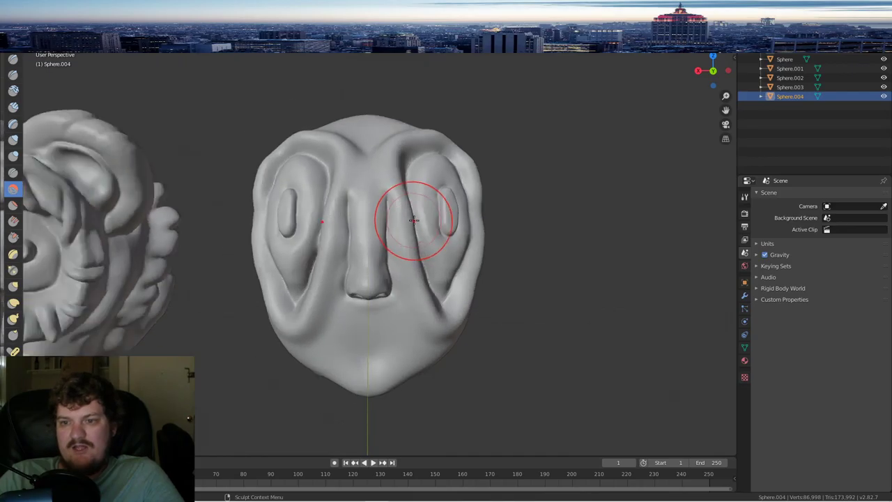
pyautogui.scroll(-1, 414, 220)
pyautogui.scroll(3, 390, 275)
pyautogui.moveTo(377, 305); pyautogui.dragTo(380, 272, button='middle')
pyautogui.click(12, 60)
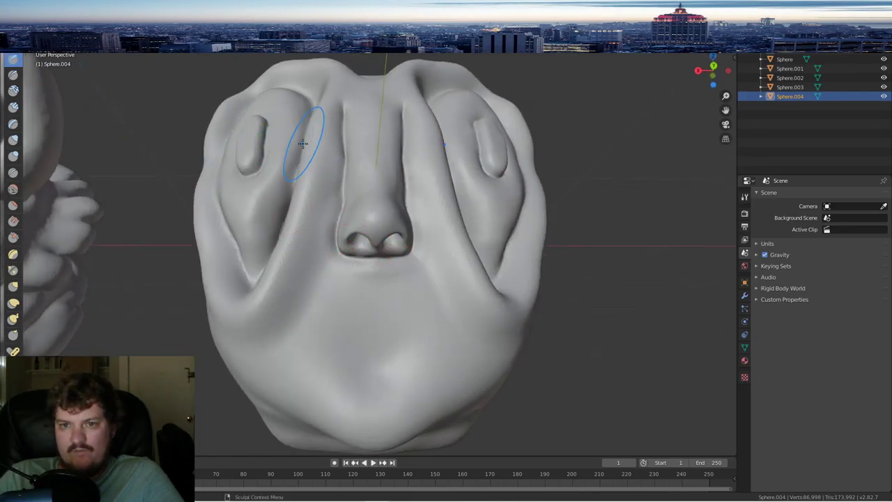
pyautogui.moveTo(341, 340)
pyautogui.mouseDown()
pyautogui.moveTo(390, 328)
pyautogui.moveTo(319, 335)
pyautogui.moveTo(392, 347)
pyautogui.mouseUp()
pyautogui.moveTo(395, 352); pyautogui.dragTo(390, 315, button='middle')
pyautogui.scroll(1, 385, 317)
pyautogui.moveTo(334, 303)
pyautogui.mouseDown()
pyautogui.moveTo(367, 307)
pyautogui.moveTo(307, 303)
pyautogui.moveTo(265, 322)
pyautogui.moveTo(398, 343)
pyautogui.moveTo(388, 338)
pyautogui.mouseUp()
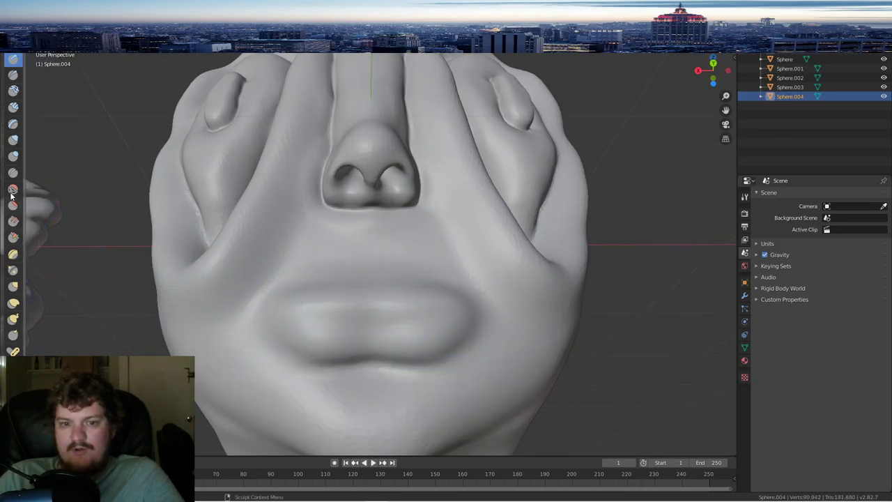
# - Crease the mouth line and the full outline around the upper and lower lips
pyautogui.click(13, 172)
pyautogui.moveTo(261, 340)
pyautogui.mouseDown()
pyautogui.moveTo(262, 327)
pyautogui.moveTo(334, 369)
pyautogui.mouseUp()
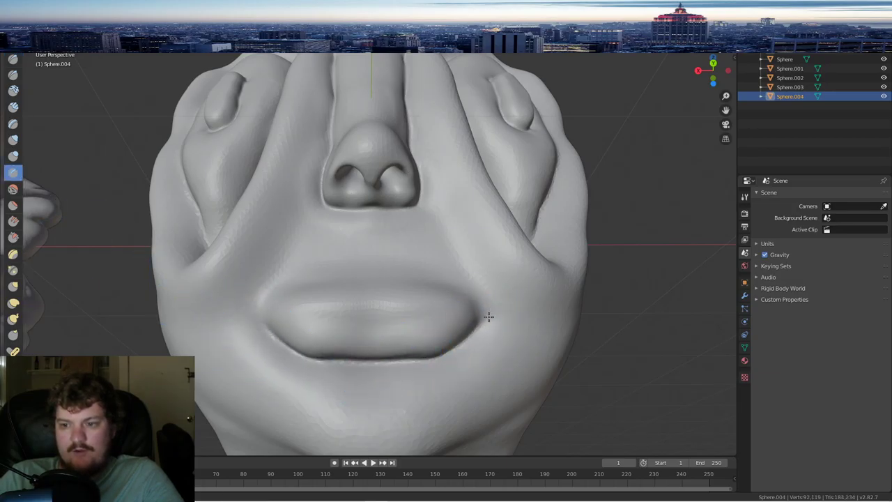
pyautogui.moveTo(356, 363)
pyautogui.mouseDown(button='middle')
pyautogui.moveTo(314, 346)
pyautogui.moveTo(353, 340)
pyautogui.moveTo(349, 333)
pyautogui.mouseUp(button='middle')
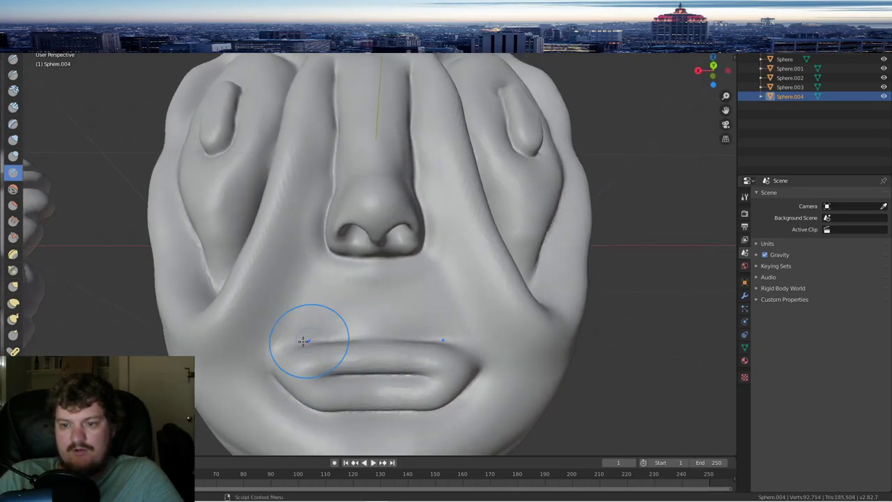
pyautogui.moveTo(303, 341)
pyautogui.mouseDown()
pyautogui.moveTo(272, 370)
pyautogui.moveTo(281, 387)
pyautogui.mouseUp()
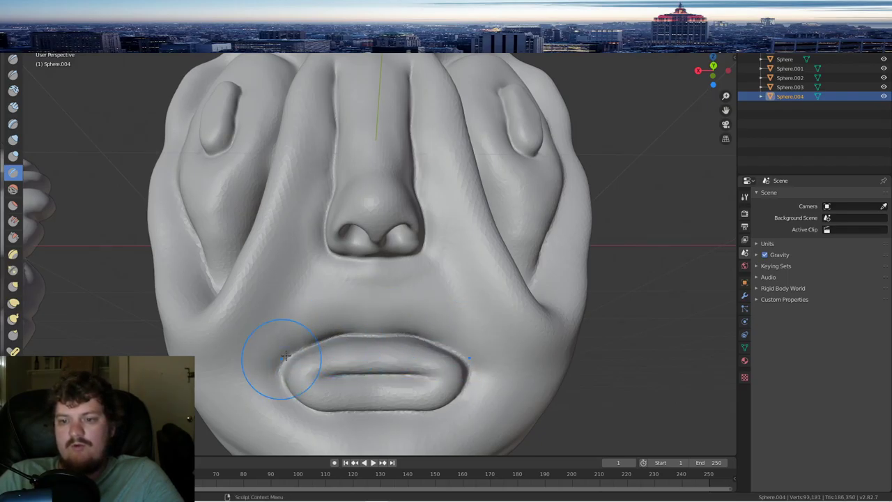
pyautogui.moveTo(473, 384)
pyautogui.mouseDown(button='middle')
pyautogui.moveTo(341, 332)
pyautogui.moveTo(429, 314)
pyautogui.moveTo(293, 279)
pyautogui.mouseUp(button='middle')
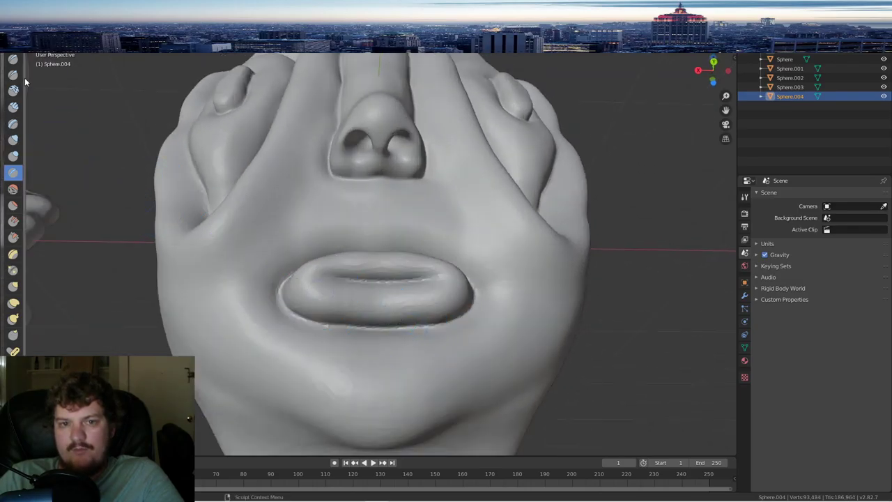
# - Recess the skin around the lips with Draw strokes so the mouth stands out from the face
pyautogui.press('x')
pyautogui.scroll(2, 433, 330)
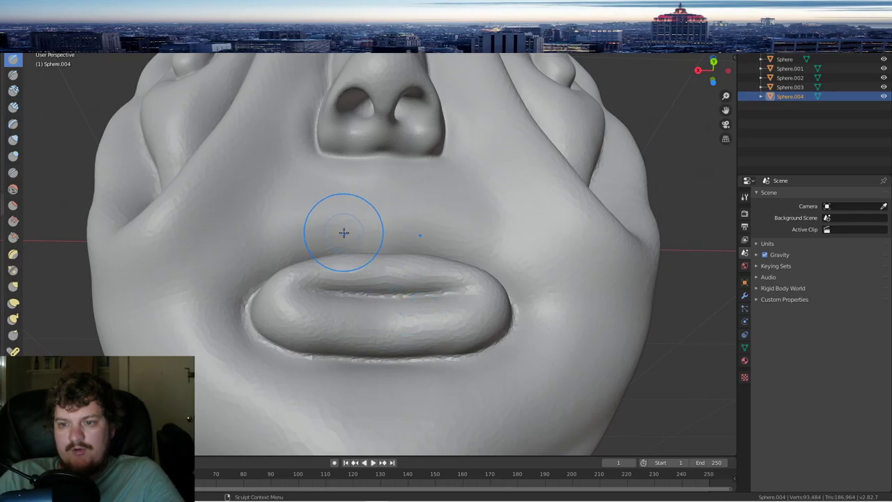
pyautogui.moveTo(339, 229)
pyautogui.mouseDown()
pyautogui.moveTo(408, 229)
pyautogui.moveTo(477, 248)
pyautogui.mouseUp()
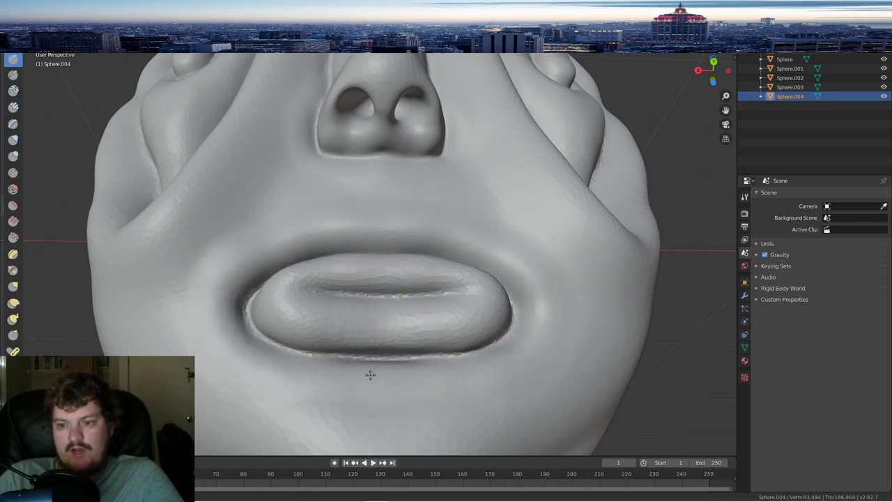
pyautogui.scroll(-5, 519, 250)
pyautogui.moveTo(519, 249)
pyautogui.mouseDown(button='middle')
pyautogui.moveTo(490, 271)
pyautogui.moveTo(459, 269)
pyautogui.mouseUp(button='middle')
pyautogui.scroll(5, 490, 271)
pyautogui.scroll(1, 490, 271)
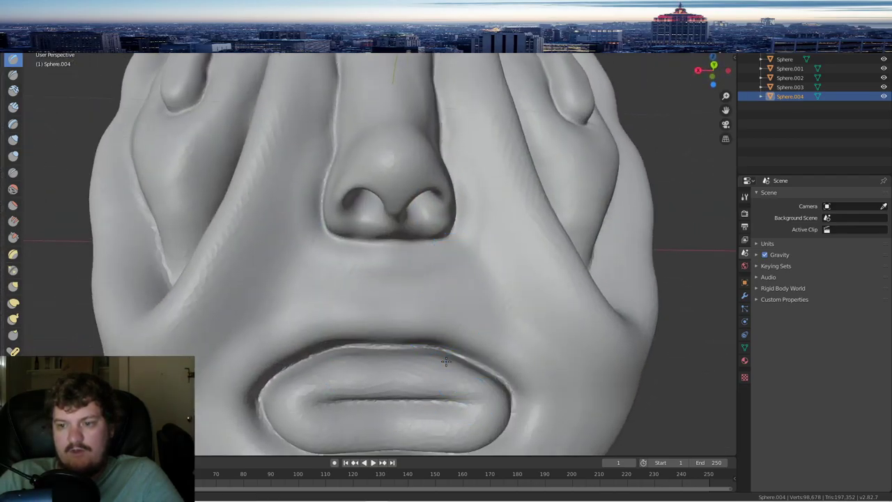
# - Build up the upper lip, lower lip and mouth corners with Draw strokes to make the lips fuller
pyautogui.moveTo(418, 359)
pyautogui.mouseDown()
pyautogui.moveTo(309, 368)
pyautogui.moveTo(280, 391)
pyautogui.mouseUp()
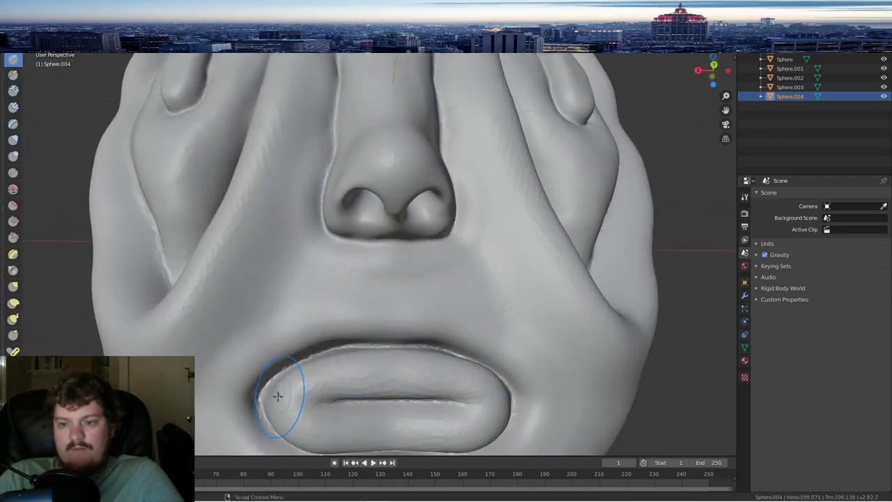
pyautogui.moveTo(414, 362)
pyautogui.mouseDown(button='middle')
pyautogui.moveTo(418, 336)
pyautogui.moveTo(372, 314)
pyautogui.mouseUp(button='middle')
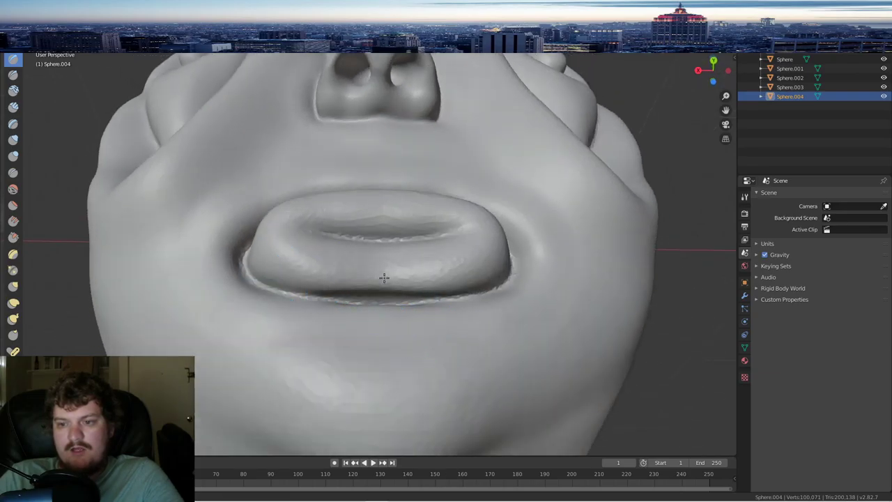
pyautogui.moveTo(354, 278)
pyautogui.mouseDown()
pyautogui.moveTo(460, 277)
pyautogui.moveTo(494, 258)
pyautogui.mouseUp()
pyautogui.moveTo(494, 258); pyautogui.dragTo(426, 285, button='middle')
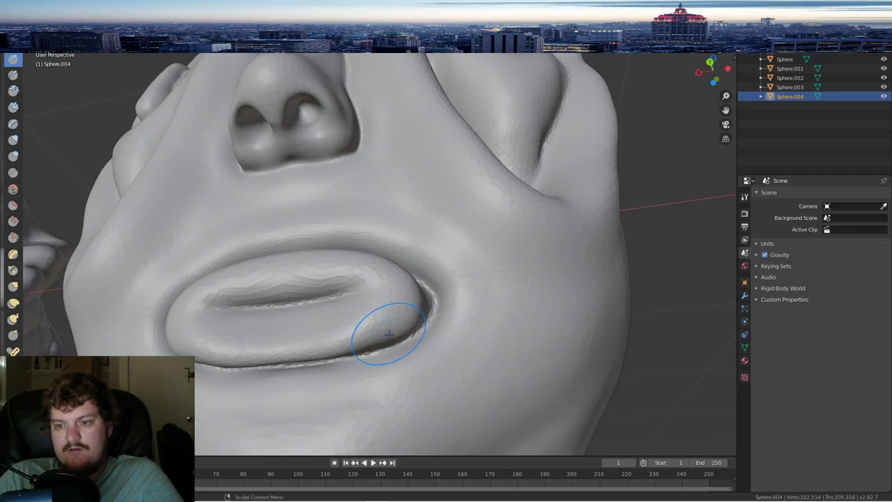
pyautogui.moveTo(389, 335); pyautogui.dragTo(358, 342)
pyautogui.moveTo(359, 342); pyautogui.dragTo(356, 292, button='middle')
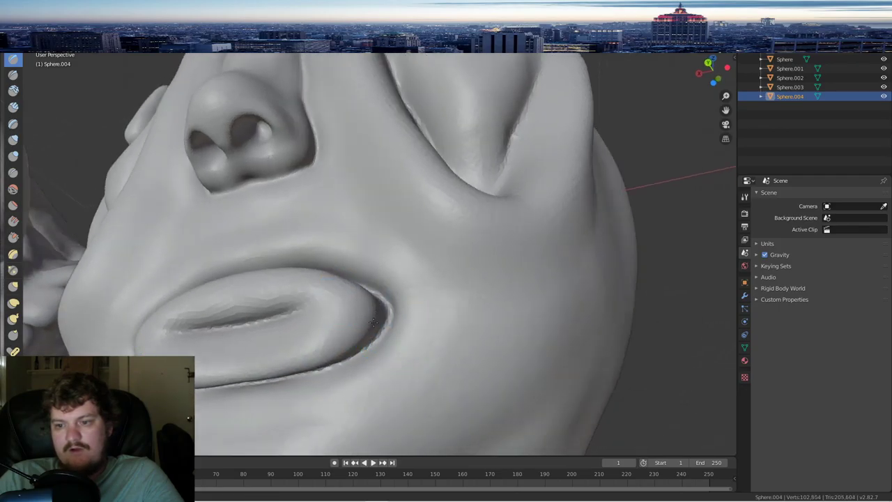
pyautogui.moveTo(374, 323); pyautogui.dragTo(358, 337)
pyautogui.moveTo(358, 333)
pyautogui.mouseDown(button='middle')
pyautogui.moveTo(394, 322)
pyautogui.moveTo(391, 304)
pyautogui.mouseUp(button='middle')
# - Round out the underside of the lower lip toward its corner with another Draw stroke
pyautogui.scroll(-3, 394, 323)
pyautogui.scroll(3, 394, 323)
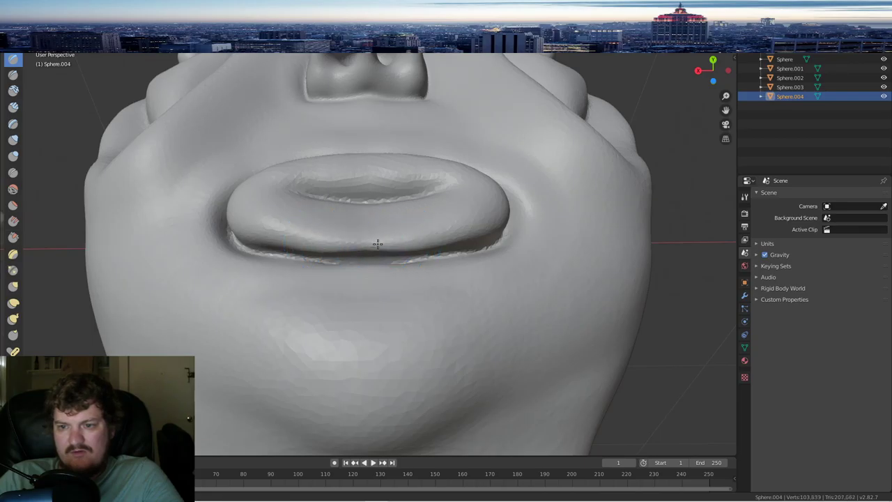
pyautogui.moveTo(289, 235); pyautogui.dragTo(253, 224)
pyautogui.moveTo(323, 241); pyautogui.dragTo(351, 250, button='middle')
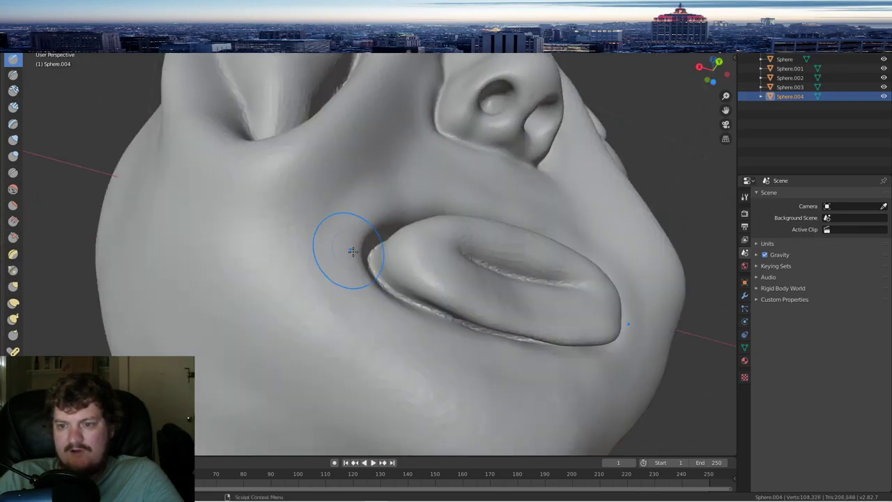
# - Crease a fold from beside the nostrils down past the mouth and under the cheek below the eye socket
pyautogui.moveTo(428, 273); pyautogui.dragTo(388, 295, button='middle')
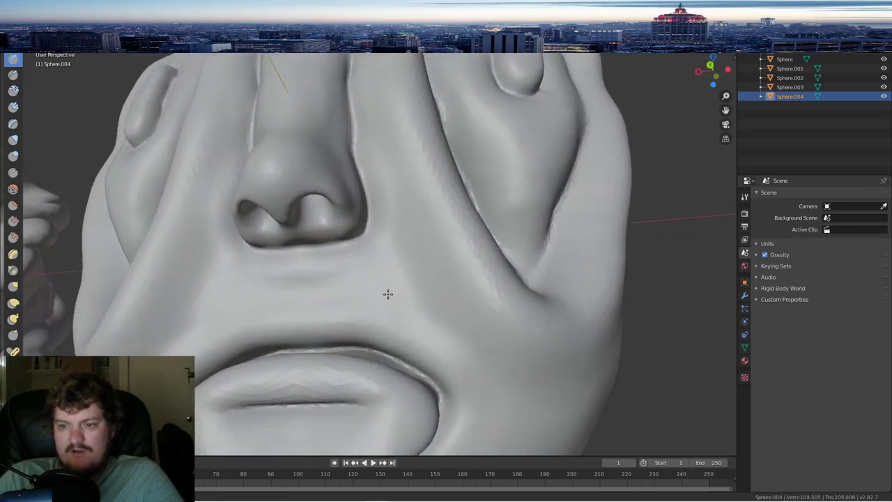
pyautogui.scroll(-5, 388, 286)
pyautogui.scroll(-4, 449, 272)
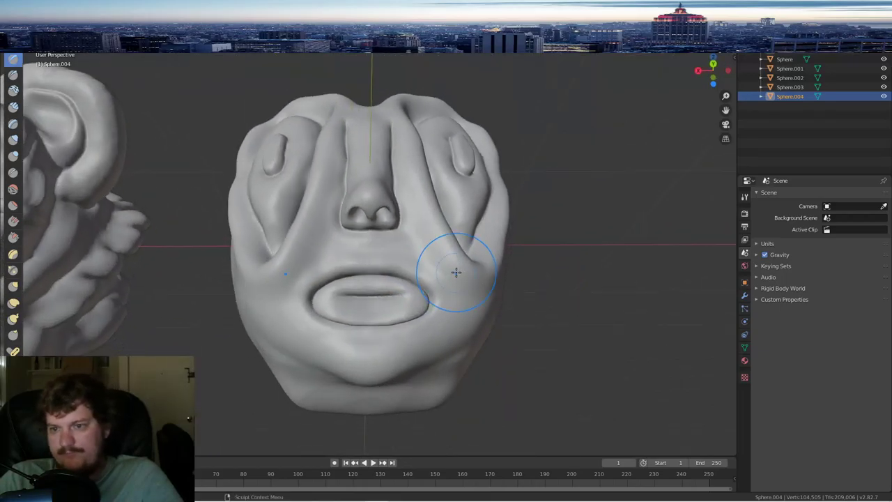
pyautogui.moveTo(527, 272)
pyautogui.mouseDown(button='middle')
pyautogui.moveTo(424, 272)
pyautogui.moveTo(466, 283)
pyautogui.moveTo(302, 282)
pyautogui.moveTo(453, 278)
pyautogui.moveTo(446, 265)
pyautogui.mouseUp(button='middle')
pyautogui.scroll(1, 463, 279)
pyautogui.scroll(2, 445, 263)
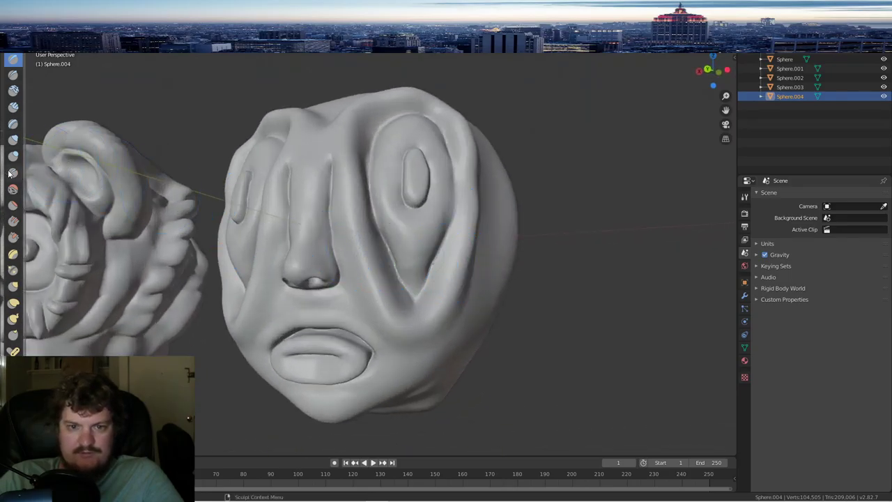
pyautogui.hotkey('shift', 'c')
pyautogui.scroll(3, 328, 278)
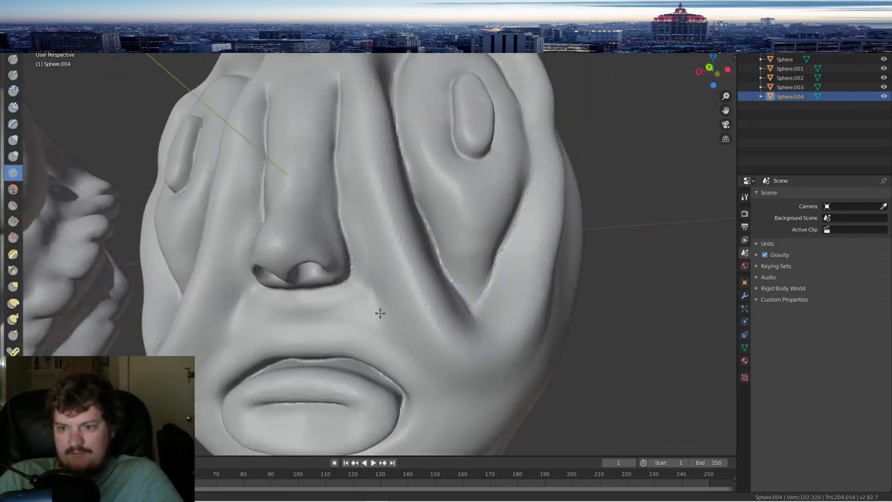
pyautogui.moveTo(379, 313); pyautogui.dragTo(377, 305)
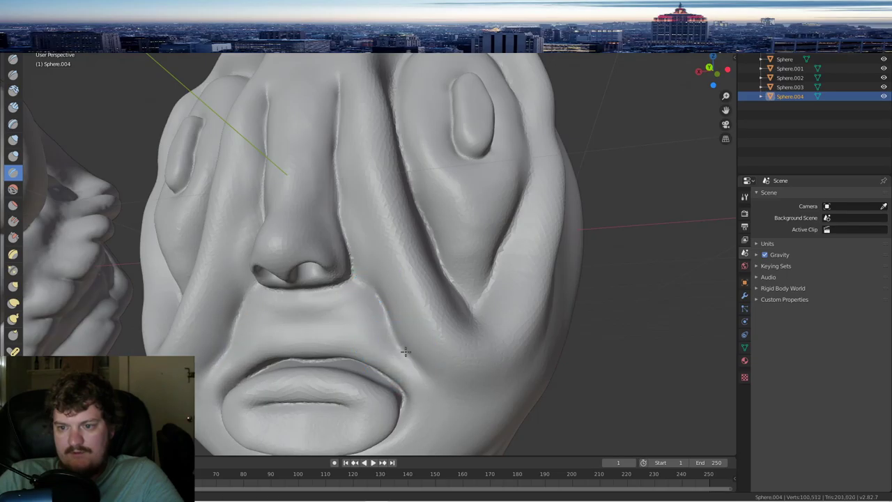
pyautogui.moveTo(440, 374); pyautogui.dragTo(389, 323, button='middle')
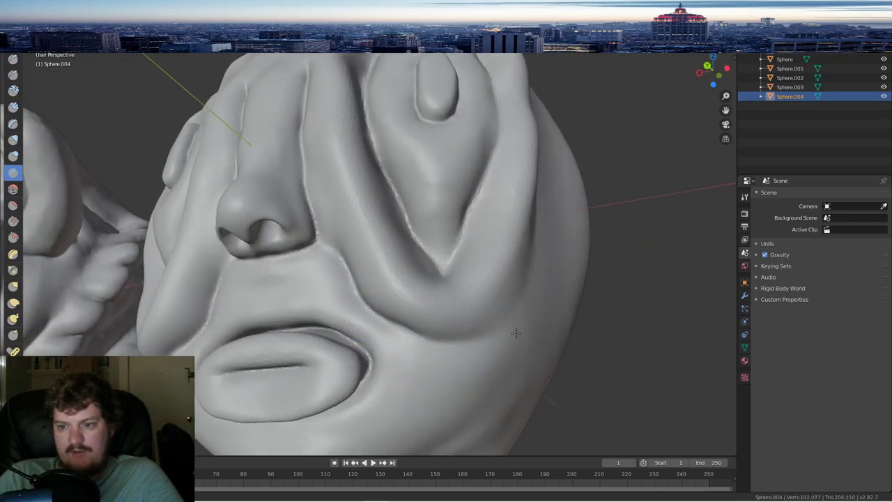
pyautogui.moveTo(515, 331); pyautogui.dragTo(479, 329, button='middle')
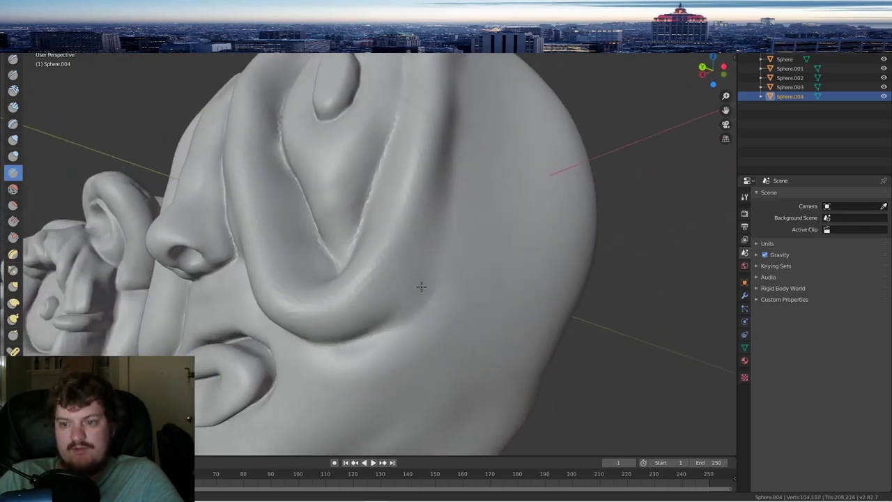
# - Continue the crease up the outer side of the eye socket rim to the top of the brow
pyautogui.moveTo(462, 199); pyautogui.dragTo(408, 232, button='middle')
pyautogui.scroll(-3, 329, 251)
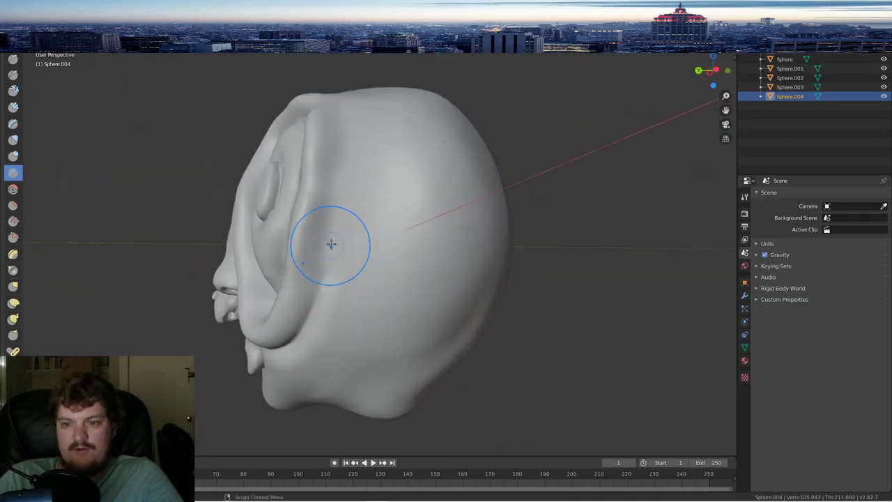
pyautogui.moveTo(343, 229); pyautogui.dragTo(348, 273, button='middle')
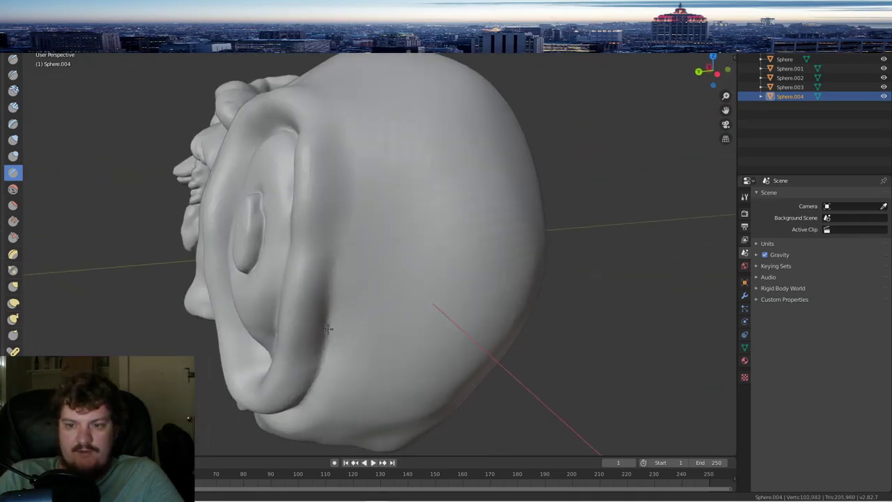
pyautogui.moveTo(322, 309)
pyautogui.mouseDown(button='middle')
pyautogui.moveTo(376, 201)
pyautogui.moveTo(379, 227)
pyautogui.mouseUp(button='middle')
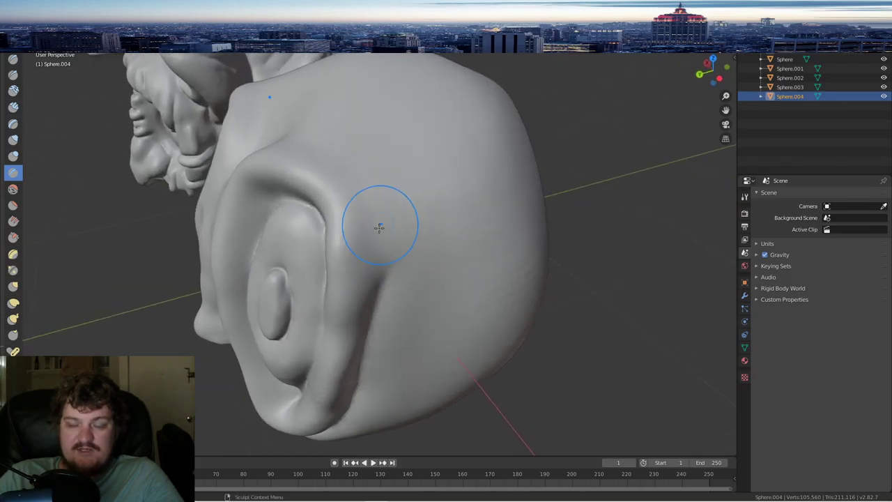
pyautogui.moveTo(383, 259); pyautogui.dragTo(345, 168)
pyautogui.moveTo(346, 169); pyautogui.dragTo(370, 244)
# - Crease along the top of the brow ridges and down between them to the nose bridge
pyautogui.moveTo(377, 280); pyautogui.dragTo(442, 241, button='middle')
pyautogui.moveTo(414, 232); pyautogui.dragTo(382, 238)
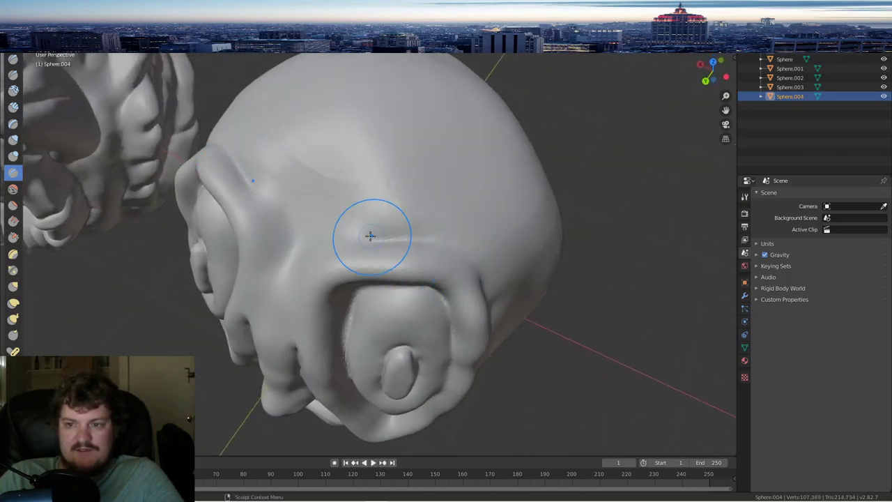
pyautogui.moveTo(365, 229); pyautogui.dragTo(418, 225, button='middle')
pyautogui.scroll(3, 438, 201)
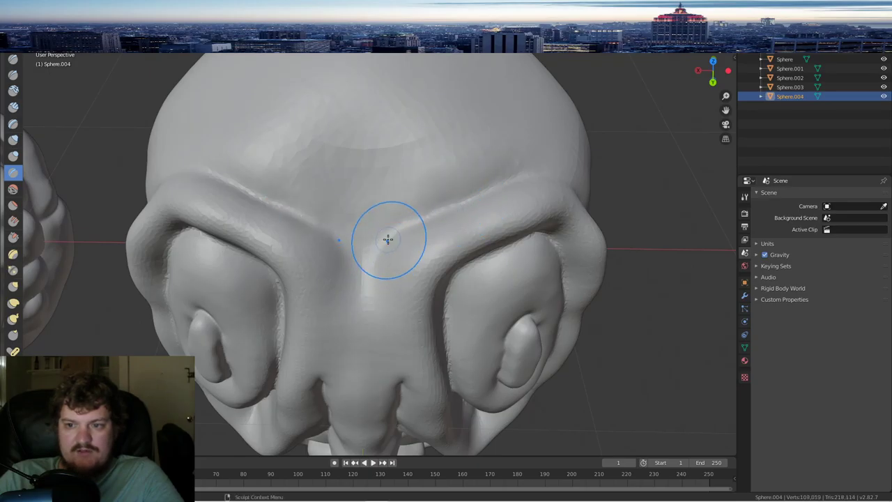
pyautogui.moveTo(376, 329); pyautogui.dragTo(385, 357)
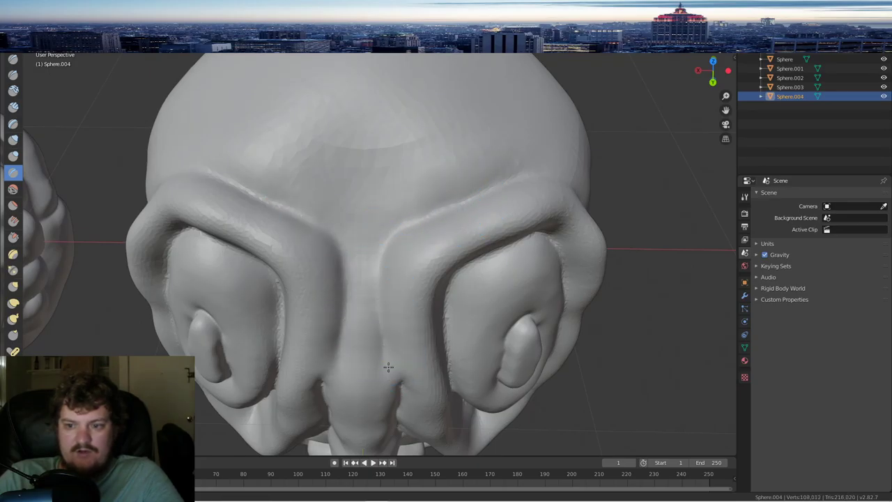
# - Join the brow crease to the groove along the side of the upper nose with a Crease stroke
pyautogui.moveTo(388, 367); pyautogui.dragTo(374, 283, button='middle')
pyautogui.scroll(-4, 428, 239)
pyautogui.scroll(7, 448, 269)
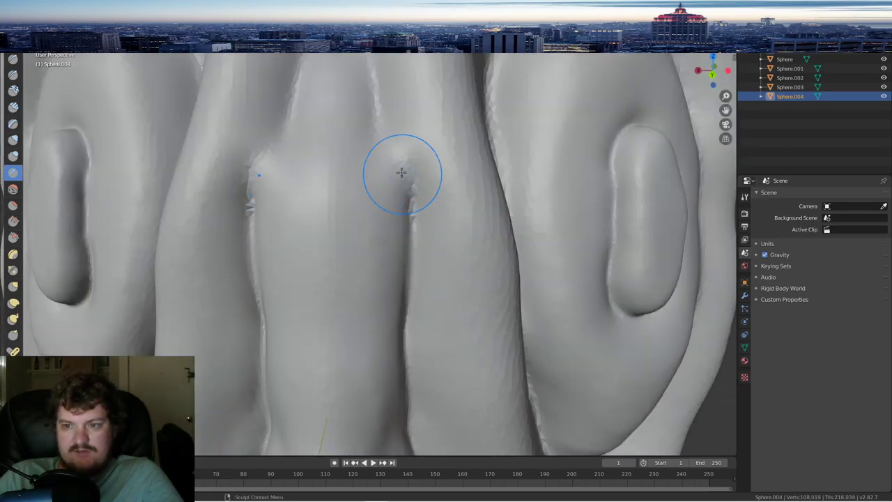
pyautogui.moveTo(401, 172)
pyautogui.mouseDown()
pyautogui.moveTo(395, 132)
pyautogui.moveTo(407, 296)
pyautogui.mouseUp()
pyautogui.scroll(-7, 445, 273)
pyautogui.moveTo(448, 273)
pyautogui.mouseDown(button='middle')
pyautogui.moveTo(416, 261)
pyautogui.moveTo(435, 251)
pyautogui.moveTo(386, 203)
pyautogui.mouseUp(button='middle')
pyautogui.scroll(-2, 437, 249)
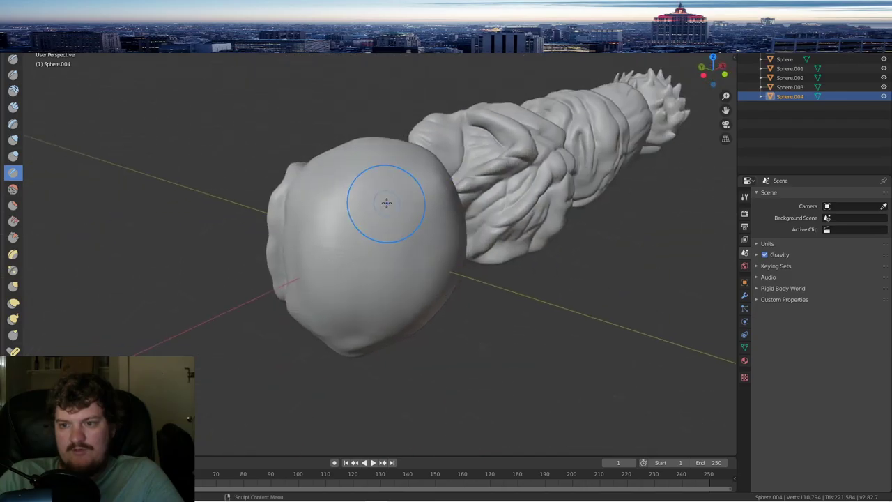
pyautogui.click(12, 188)
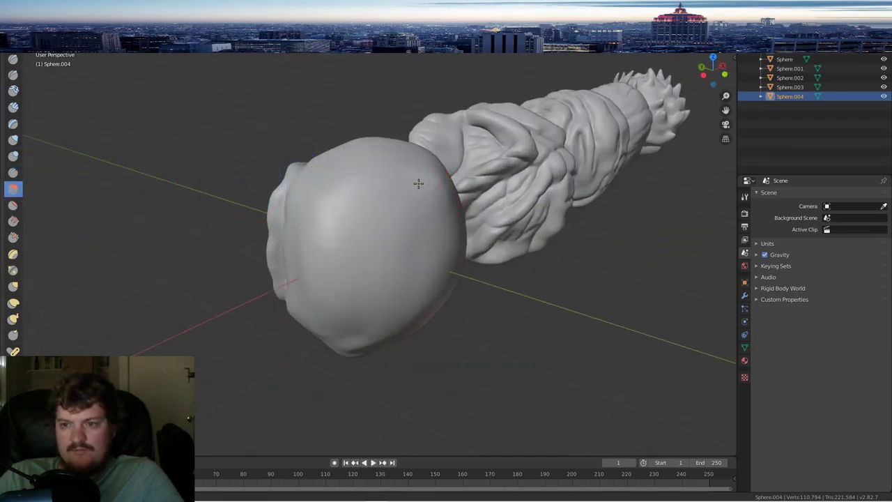
pyautogui.moveTo(418, 275)
pyautogui.mouseDown(button='middle')
pyautogui.moveTo(326, 245)
pyautogui.moveTo(418, 209)
pyautogui.mouseUp(button='middle')
pyautogui.scroll(3, 445, 166)
pyautogui.moveTo(445, 167); pyautogui.dragTo(354, 152, button='middle')
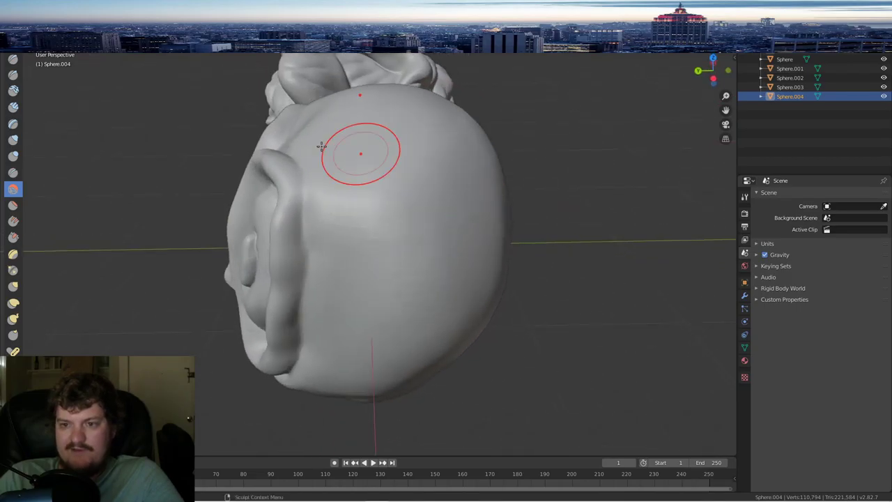
# - Pull a long rounded stalk out of each upper side of the head with Draw strokes
pyautogui.click(13, 58)
pyautogui.moveTo(557, 236); pyautogui.dragTo(483, 188, button='middle')
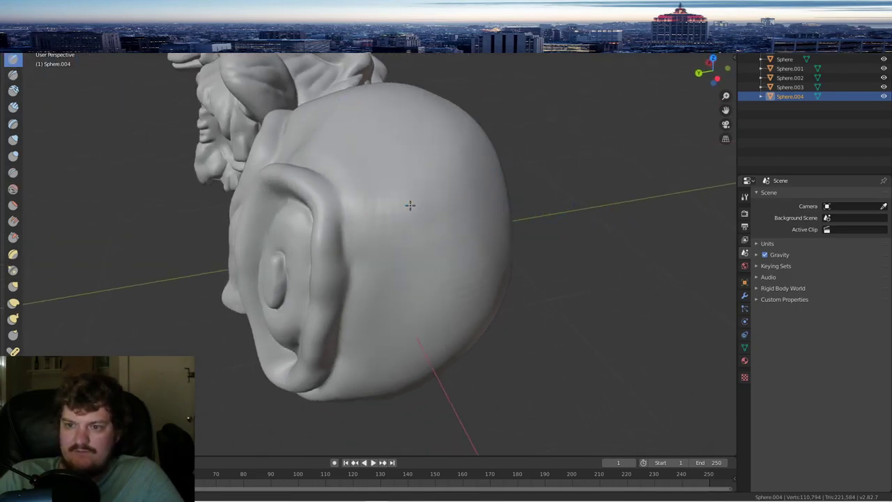
pyautogui.moveTo(406, 207); pyautogui.dragTo(402, 201)
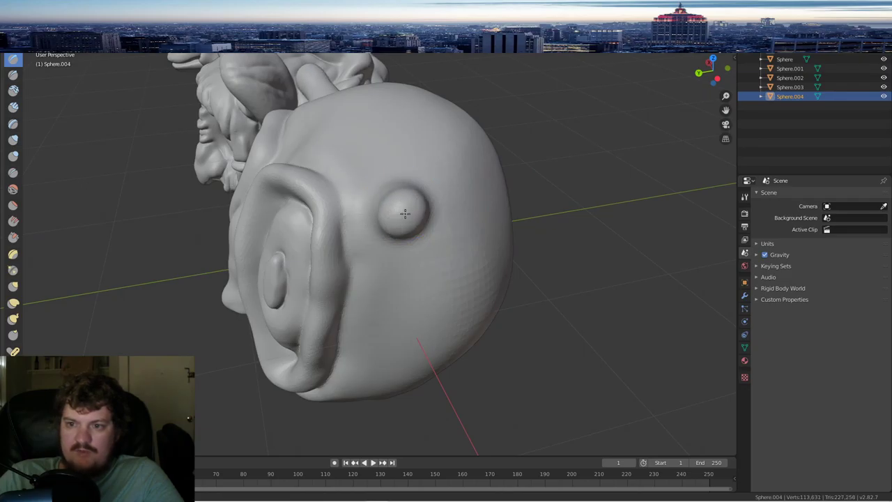
pyautogui.moveTo(391, 222); pyautogui.dragTo(395, 211)
pyautogui.moveTo(396, 207); pyautogui.dragTo(326, 182, button='middle')
pyautogui.moveTo(219, 94)
pyautogui.mouseDown()
pyautogui.moveTo(216, 106)
pyautogui.moveTo(233, 91)
pyautogui.moveTo(223, 99)
pyautogui.mouseUp()
# - Widen the ends of the two head stalks into flared tips with Draw strokes
pyautogui.moveTo(223, 100)
pyautogui.mouseDown(button='middle')
pyautogui.moveTo(319, 133)
pyautogui.moveTo(411, 126)
pyautogui.mouseUp(button='middle')
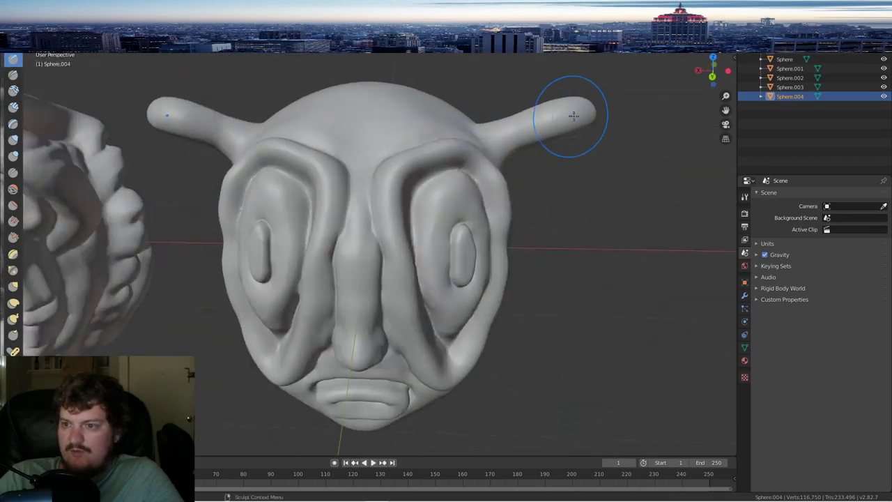
pyautogui.moveTo(573, 115); pyautogui.dragTo(572, 96)
pyautogui.moveTo(572, 95); pyautogui.dragTo(607, 251, button='middle')
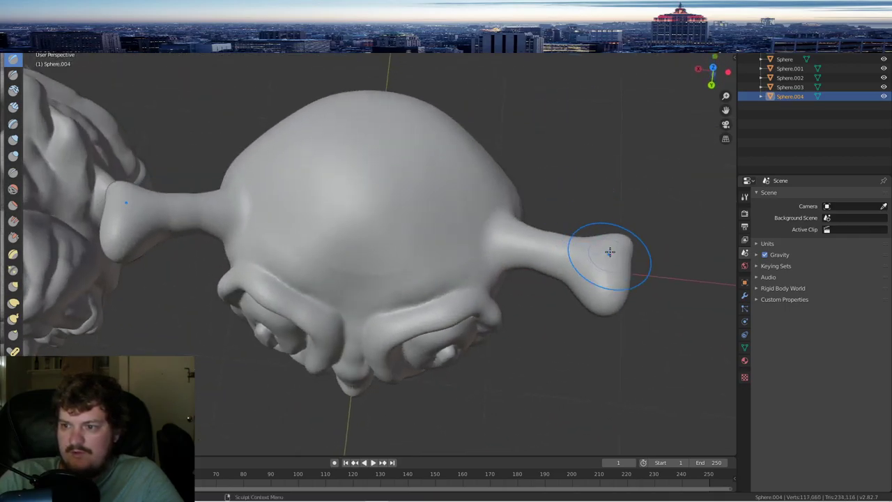
pyautogui.moveTo(607, 251); pyautogui.dragTo(602, 283)
pyautogui.moveTo(602, 283); pyautogui.dragTo(506, 165, button='middle')
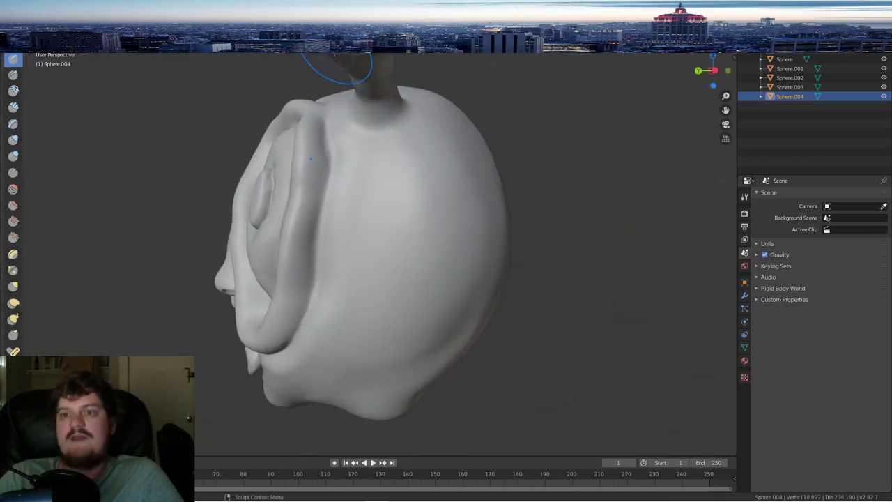
# - Round the ends of both head stalks into full balls with Draw strokes around the tips
pyautogui.moveTo(306, 75); pyautogui.dragTo(199, 97, button='middle')
pyautogui.moveTo(190, 96); pyautogui.dragTo(191, 86)
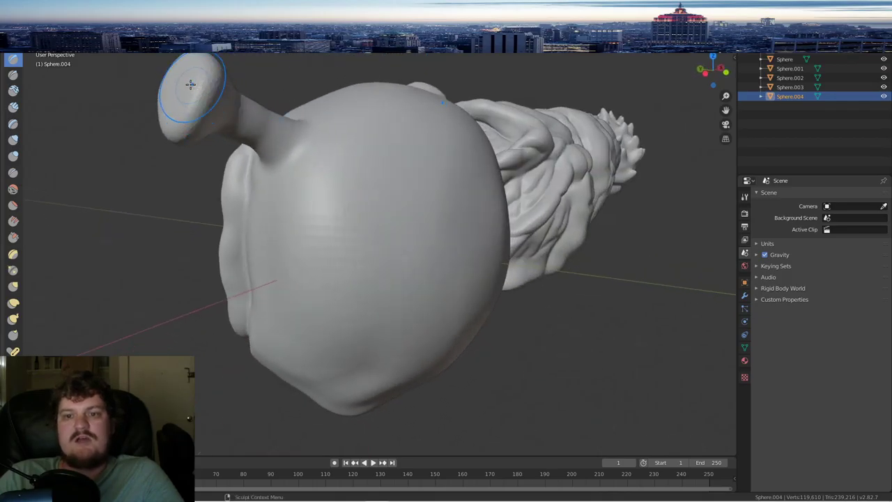
pyautogui.moveTo(191, 86); pyautogui.dragTo(291, 120, button='middle')
pyautogui.moveTo(292, 121); pyautogui.dragTo(264, 132)
pyautogui.moveTo(265, 132); pyautogui.dragTo(401, 125, button='middle')
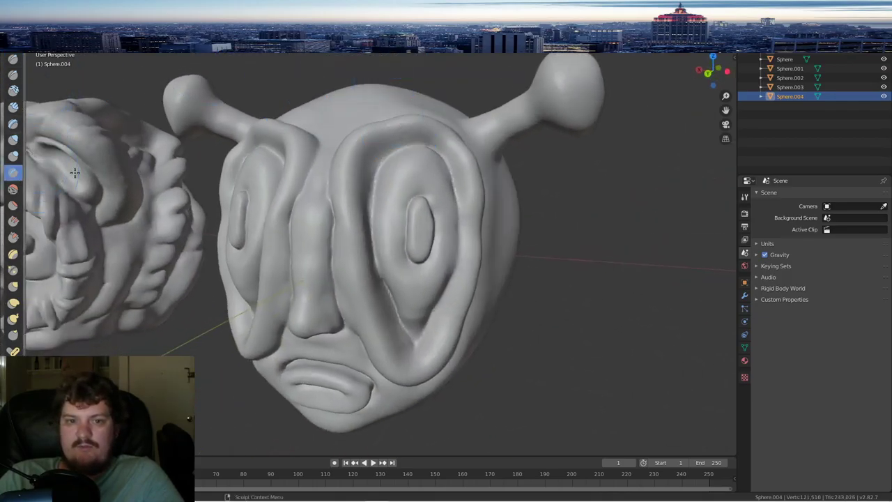
# - Carve a groove around the base of the stalks where they meet the head with Crease strokes
pyautogui.moveTo(488, 125); pyautogui.dragTo(408, 117, button='middle')
pyautogui.scroll(1, 408, 115)
pyautogui.moveTo(408, 142); pyautogui.dragTo(425, 143)
pyautogui.moveTo(473, 155); pyautogui.dragTo(451, 156, button='middle')
pyautogui.moveTo(450, 156)
pyautogui.mouseDown()
pyautogui.moveTo(404, 163)
pyautogui.moveTo(434, 168)
pyautogui.mouseUp()
pyautogui.moveTo(434, 168)
pyautogui.mouseDown(button='middle')
pyautogui.moveTo(442, 185)
pyautogui.moveTo(294, 209)
pyautogui.mouseUp(button='middle')
pyautogui.moveTo(293, 208)
pyautogui.mouseDown()
pyautogui.moveTo(307, 195)
pyautogui.moveTo(319, 135)
pyautogui.mouseUp()
pyautogui.moveTo(318, 135)
pyautogui.mouseDown(button='middle')
pyautogui.moveTo(333, 175)
pyautogui.moveTo(325, 192)
pyautogui.mouseUp(button='middle')
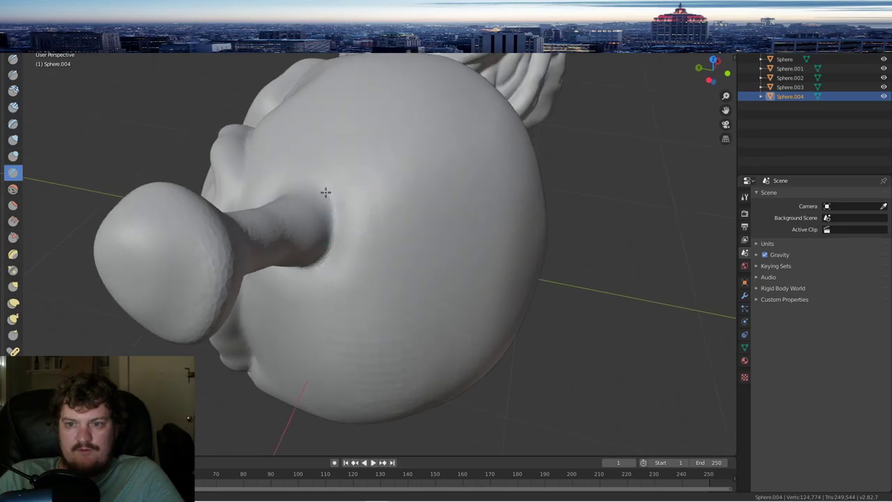
pyautogui.moveTo(326, 192); pyautogui.dragTo(309, 188)
pyautogui.moveTo(308, 188); pyautogui.dragTo(429, 187, button='middle')
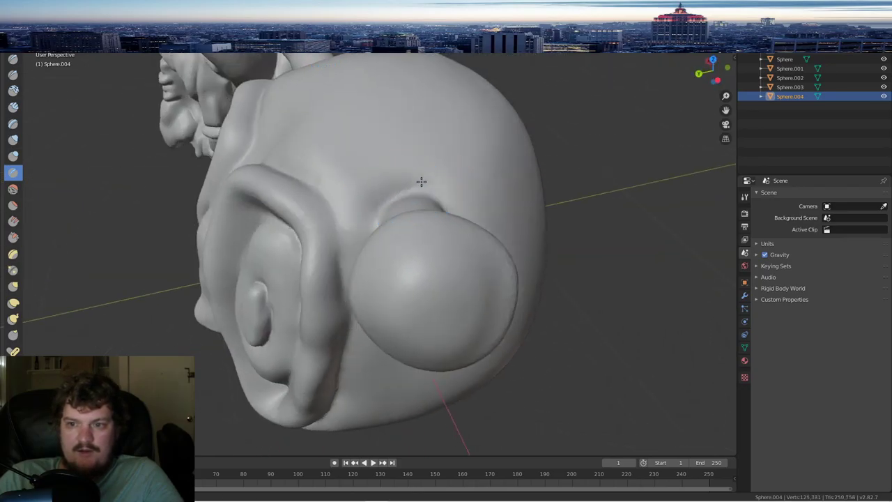
pyautogui.moveTo(420, 181)
pyautogui.mouseDown()
pyautogui.moveTo(390, 202)
pyautogui.moveTo(376, 227)
pyautogui.mouseUp()
# - Crease around the necks where the stalks meet their ball tips so the balls stand out
pyautogui.moveTo(376, 227)
pyautogui.mouseDown(button='middle')
pyautogui.moveTo(365, 183)
pyautogui.moveTo(195, 157)
pyautogui.mouseUp(button='middle')
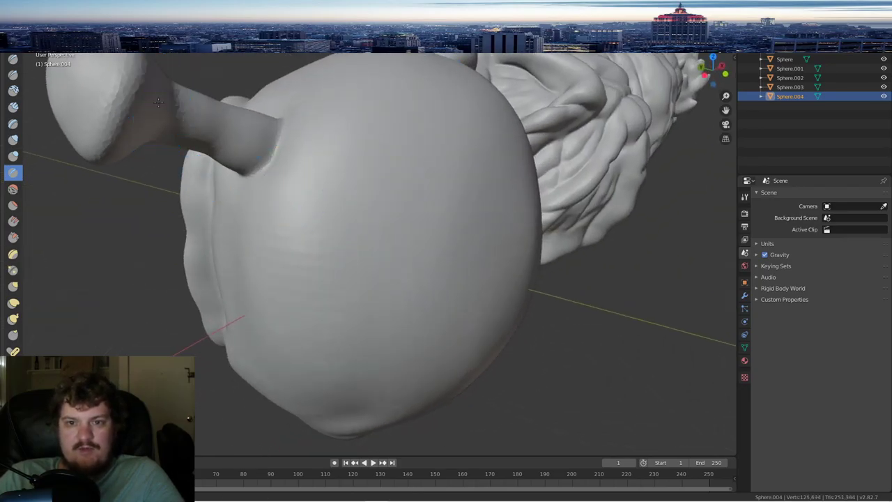
pyautogui.moveTo(158, 103)
pyautogui.mouseDown()
pyautogui.moveTo(158, 126)
pyautogui.moveTo(164, 111)
pyautogui.mouseUp()
pyautogui.moveTo(149, 162)
pyautogui.mouseDown(button='middle')
pyautogui.moveTo(103, 292)
pyautogui.moveTo(119, 329)
pyautogui.mouseUp(button='middle')
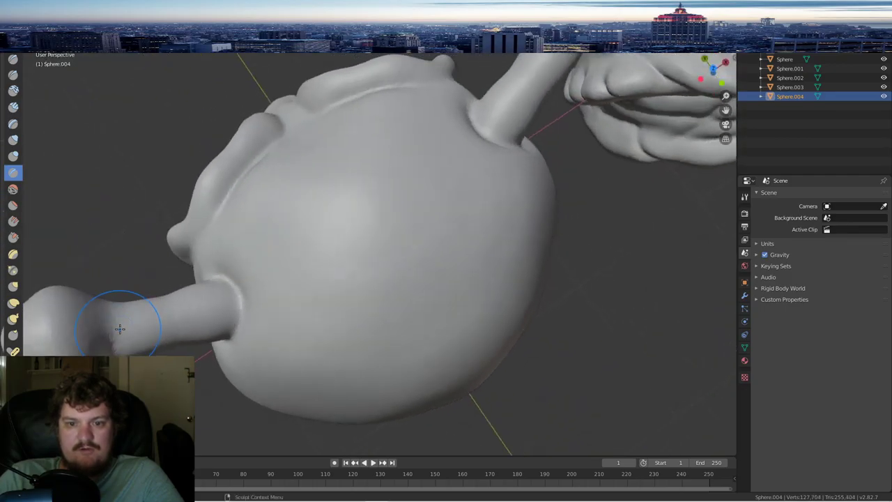
pyautogui.moveTo(120, 329); pyautogui.dragTo(117, 307)
pyautogui.moveTo(132, 279); pyautogui.dragTo(305, 206, button='middle')
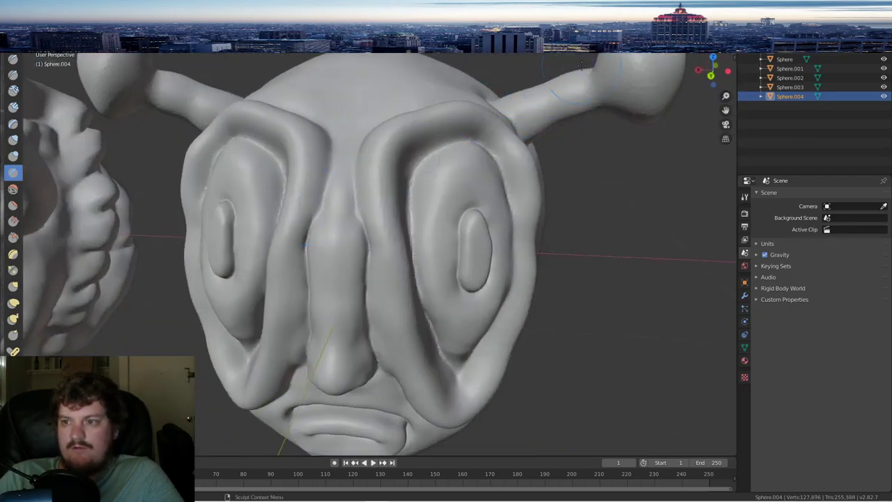
pyautogui.moveTo(581, 65); pyautogui.dragTo(601, 82)
# - Smooth the ball tips and the adjoining stalks with the Smooth brush
pyautogui.moveTo(601, 82)
pyautogui.mouseDown(button='middle')
pyautogui.moveTo(585, 125)
pyautogui.moveTo(520, 98)
pyautogui.moveTo(316, 102)
pyautogui.moveTo(549, 95)
pyautogui.moveTo(426, 130)
pyautogui.mouseUp(button='middle')
pyautogui.scroll(2, 427, 129)
pyautogui.click(14, 188)
pyautogui.moveTo(290, 151); pyautogui.dragTo(191, 124, button='middle')
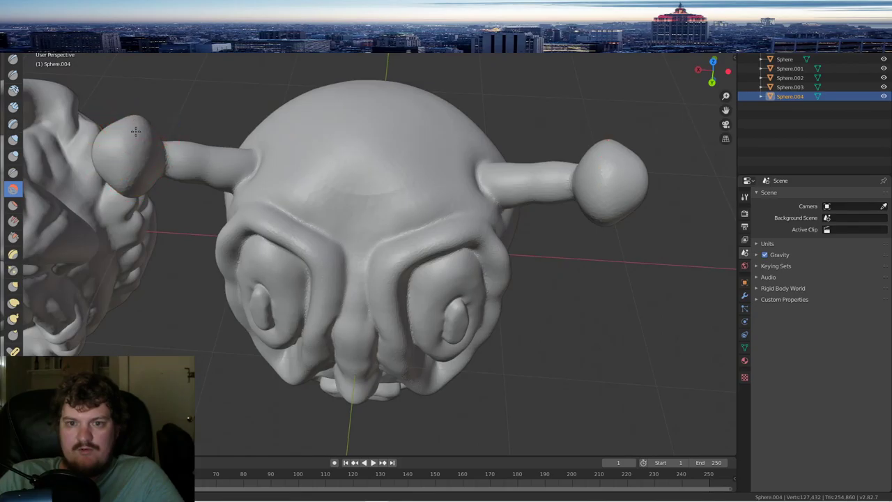
pyautogui.moveTo(135, 131)
pyautogui.mouseDown(button='middle')
pyautogui.moveTo(577, 124)
pyautogui.moveTo(540, 105)
pyautogui.moveTo(490, 100)
pyautogui.moveTo(162, 94)
pyautogui.mouseUp(button='middle')
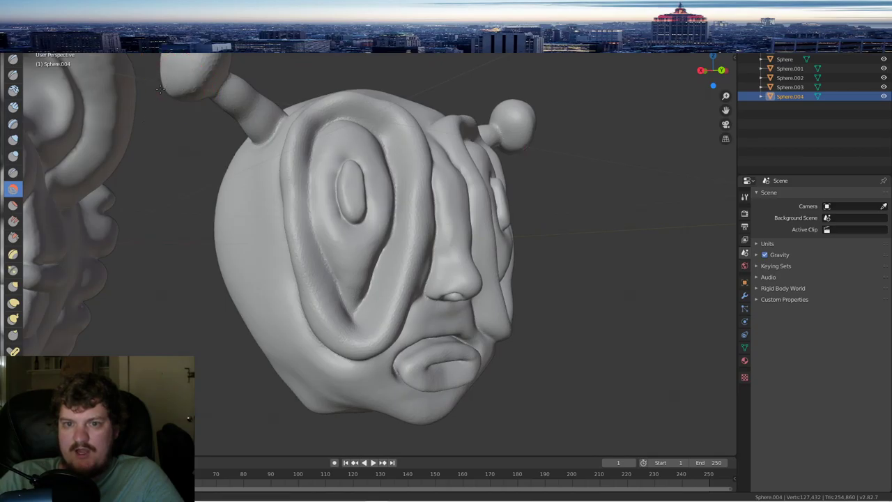
pyautogui.moveTo(201, 77); pyautogui.dragTo(190, 103, button='middle')
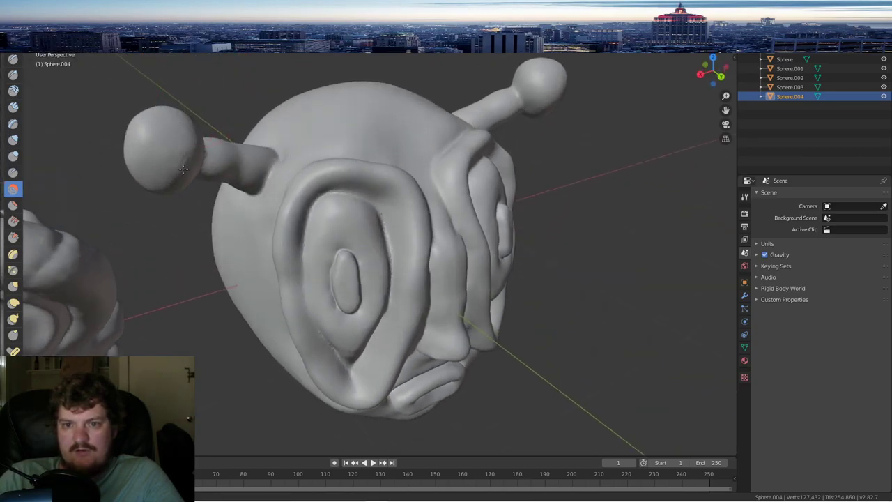
pyautogui.moveTo(184, 170); pyautogui.dragTo(603, 254, button='middle')
pyautogui.moveTo(583, 317)
pyautogui.mouseDown(button='middle')
pyautogui.moveTo(594, 156)
pyautogui.moveTo(592, 174)
pyautogui.moveTo(298, 193)
pyautogui.moveTo(181, 149)
pyautogui.mouseUp(button='middle')
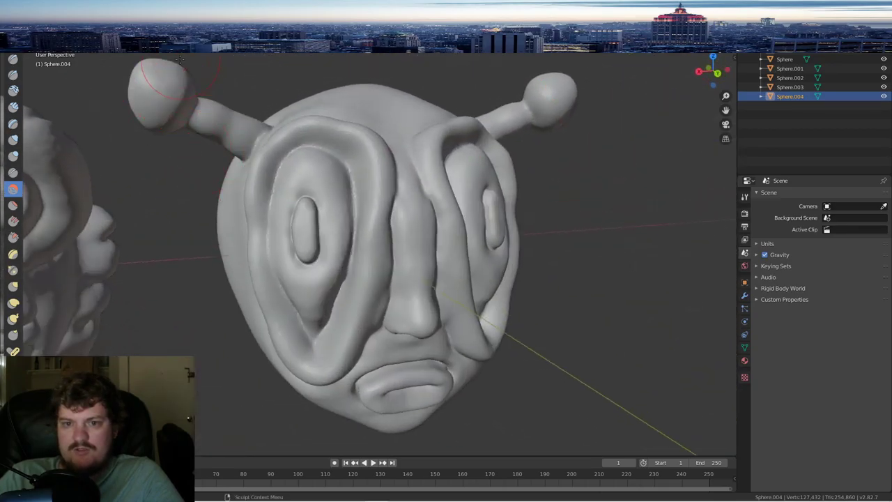
# - Examine the head with its ball-tipped stalks from the front and compare it with the other heads
pyautogui.moveTo(571, 88); pyautogui.dragTo(373, 133, button='middle')
pyautogui.scroll(-6, 460, 111)
pyautogui.scroll(4, 458, 244)
pyautogui.moveTo(457, 243)
pyautogui.mouseDown(button='middle')
pyautogui.moveTo(398, 235)
pyautogui.moveTo(428, 238)
pyautogui.moveTo(418, 230)
pyautogui.moveTo(422, 183)
pyautogui.mouseUp(button='middle')
pyautogui.scroll(-4, 360, 159)
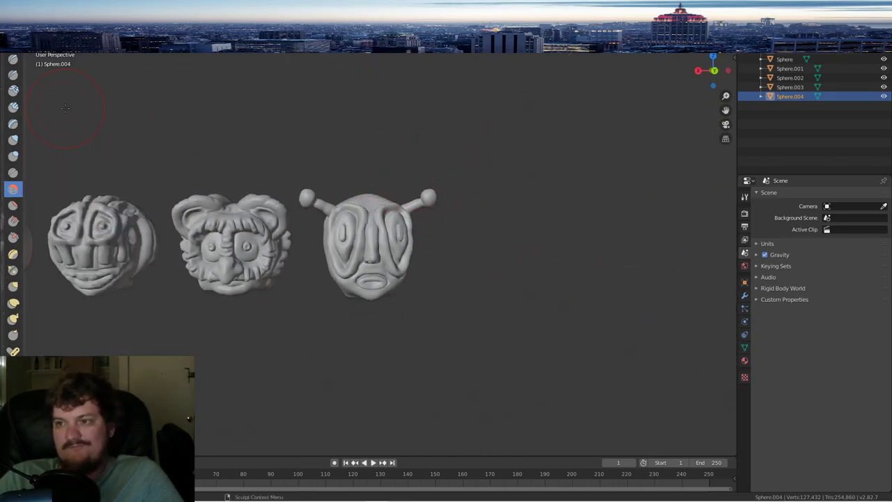
pyautogui.click(20, 14)
pyautogui.click(54, 80)
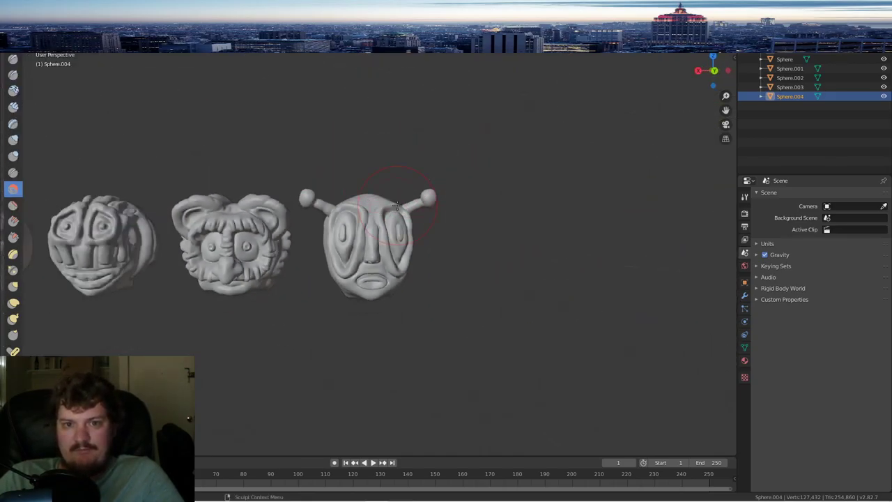
pyautogui.scroll(2, 472, 212)
pyautogui.scroll(-5, 478, 209)
pyautogui.scroll(2, 468, 218)
# - Return to Object Mode and move the stalked head along the X axis to the far end of the row, beside the spiky-haired head
pyautogui.click(27, 63)
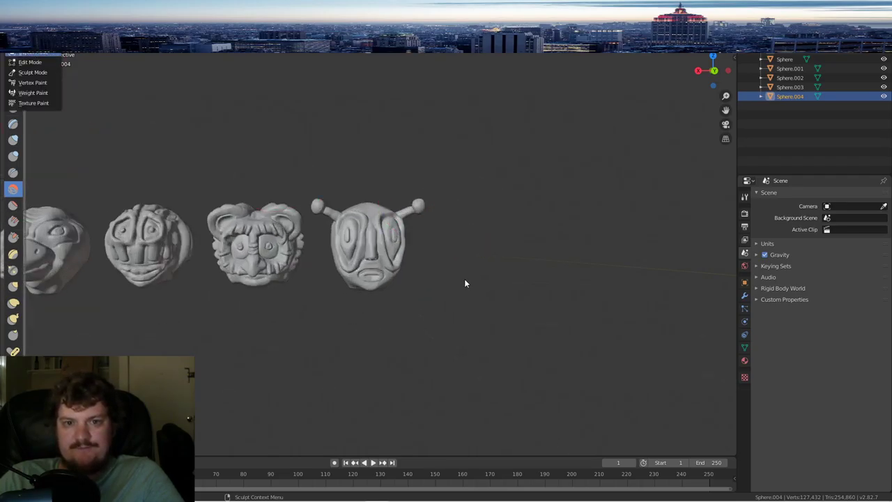
pyautogui.scroll(-5, 418, 263)
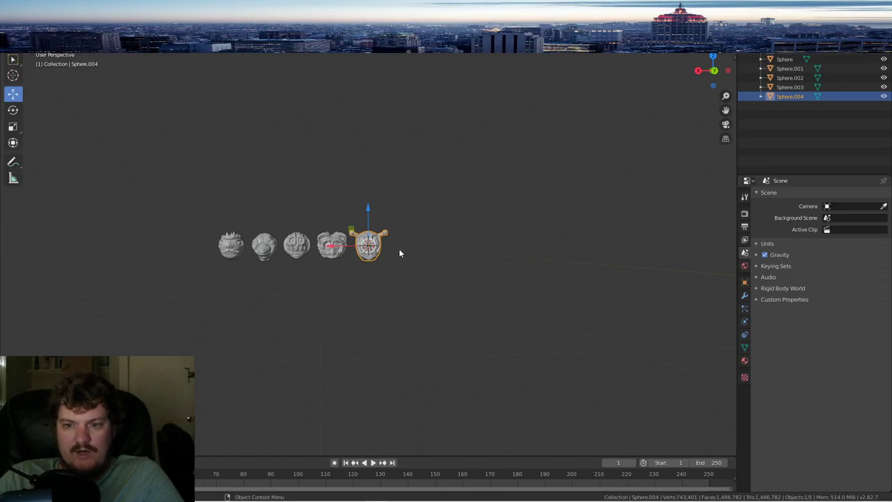
pyautogui.moveTo(335, 245); pyautogui.dragTo(161, 246)
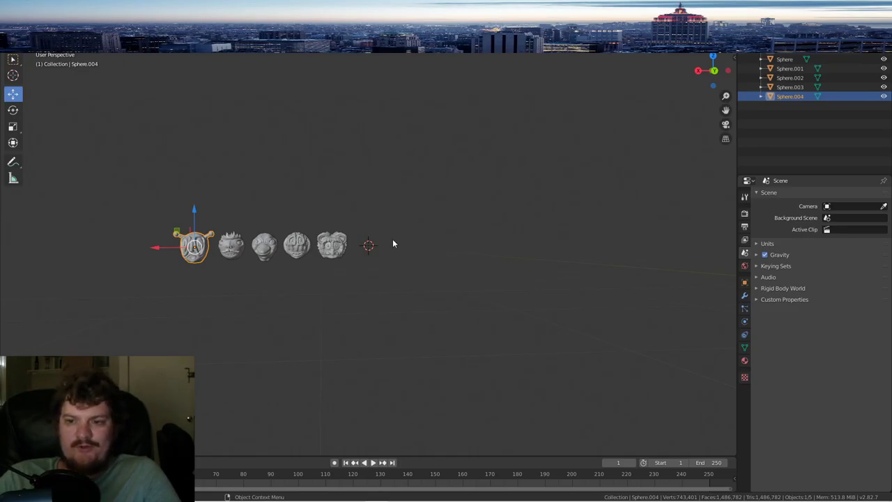
# - Add a UV sphere at the 3D cursor in the vacated spot at the end of the row
pyautogui.hotkey('shift', 'a')
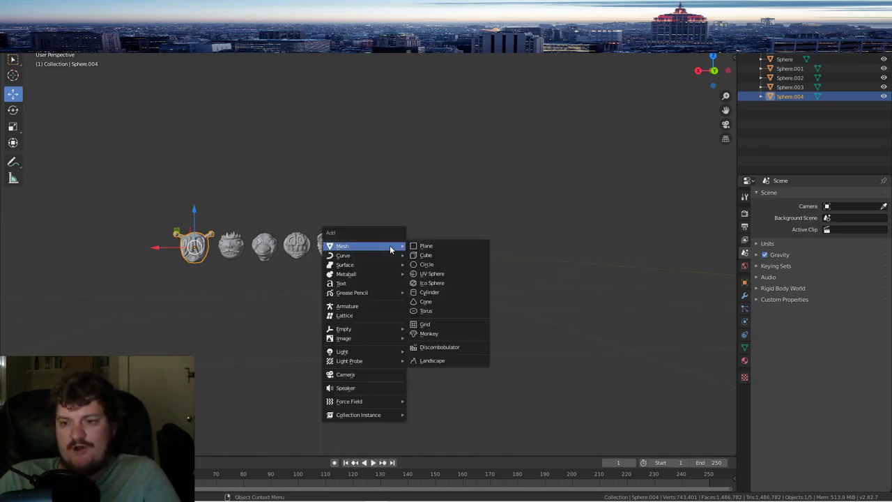
pyautogui.click(452, 274)
pyautogui.scroll(8, 402, 213)
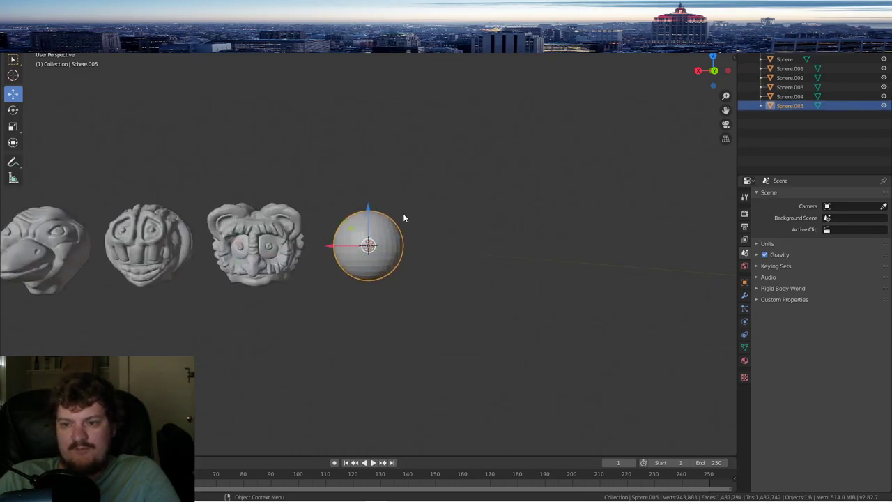
pyautogui.moveTo(399, 217); pyautogui.dragTo(390, 211, button='middle')
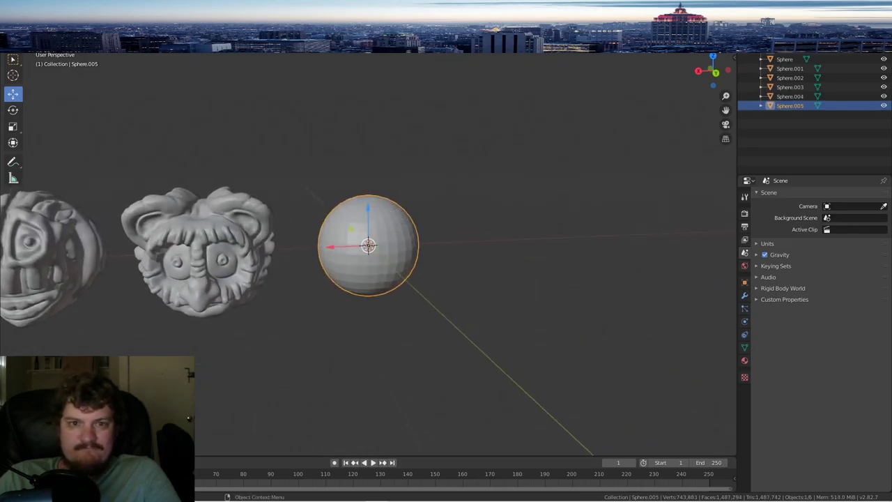
# - Put the new sphere into Sculpt Mode and enable dynamic topology for it
pyautogui.click(34, 54)
pyautogui.click(40, 78)
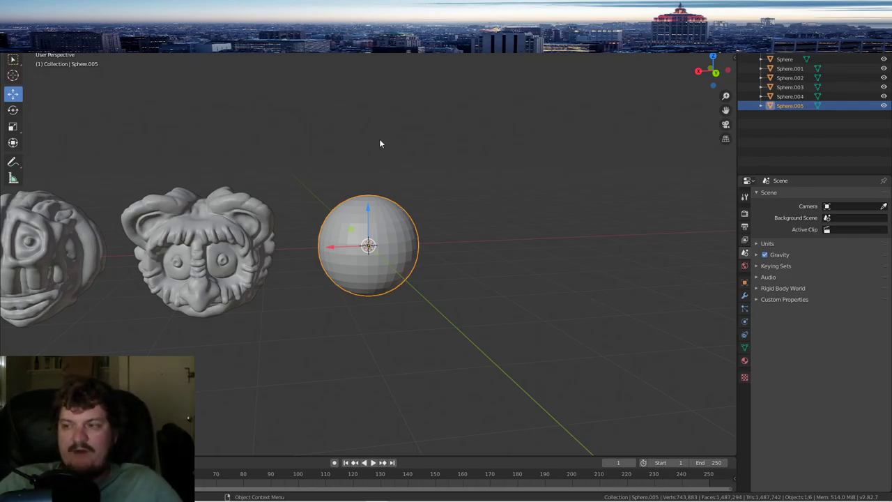
pyautogui.scroll(3, 380, 140)
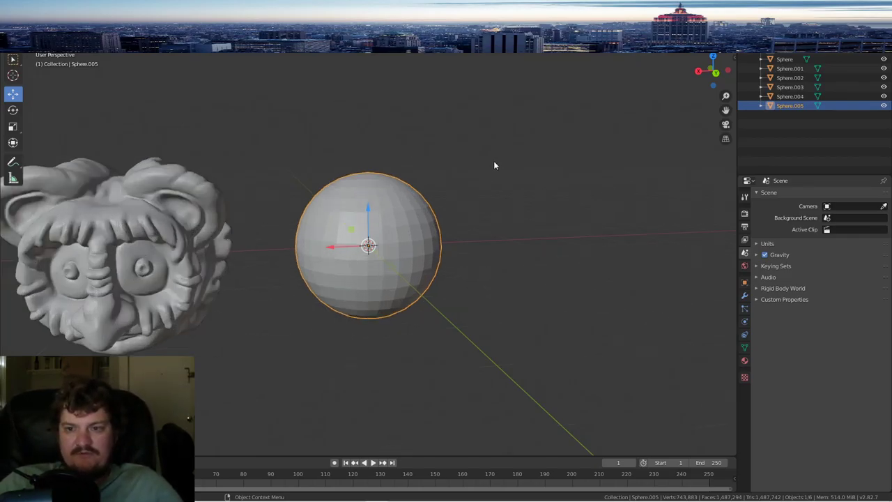
pyautogui.moveTo(466, 159)
pyautogui.mouseDown(button='middle')
pyautogui.moveTo(411, 174)
pyautogui.moveTo(436, 167)
pyautogui.moveTo(371, 152)
pyautogui.mouseUp(button='middle')
pyautogui.scroll(1, 372, 150)
pyautogui.scroll(-2, 372, 151)
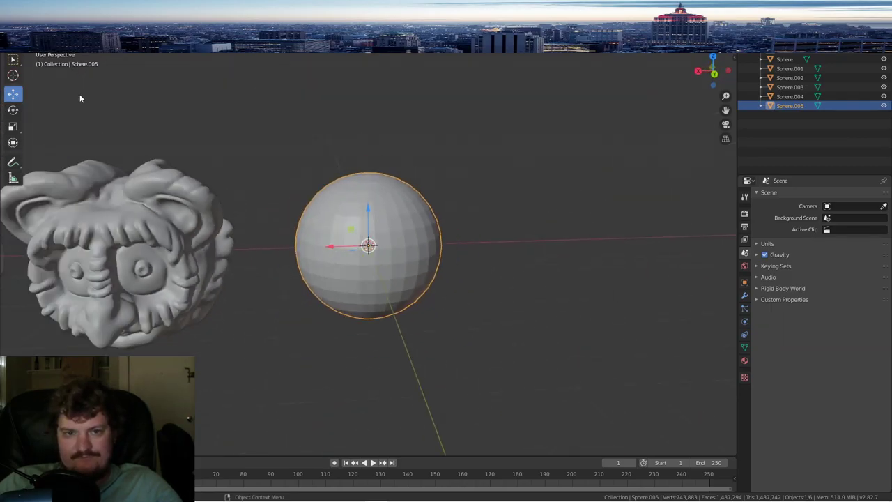
pyautogui.click(32, 42)
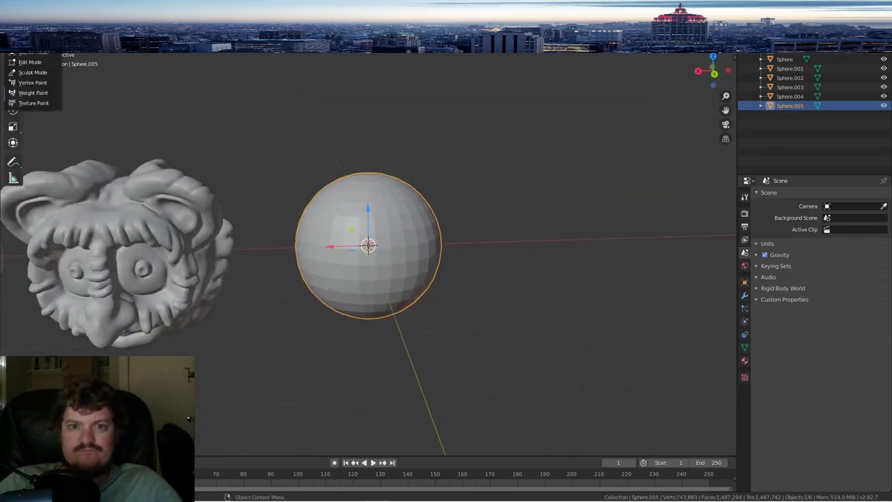
pyautogui.click(32, 71)
pyautogui.click(632, 31)
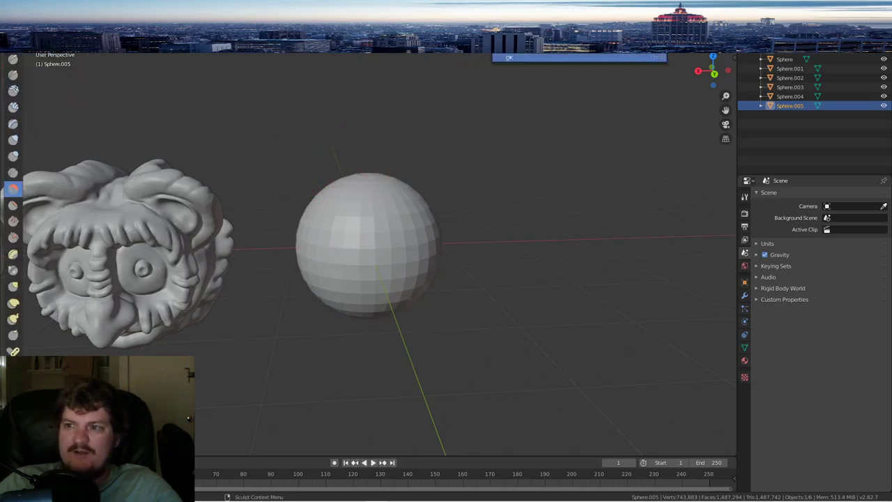
pyautogui.click(650, 58)
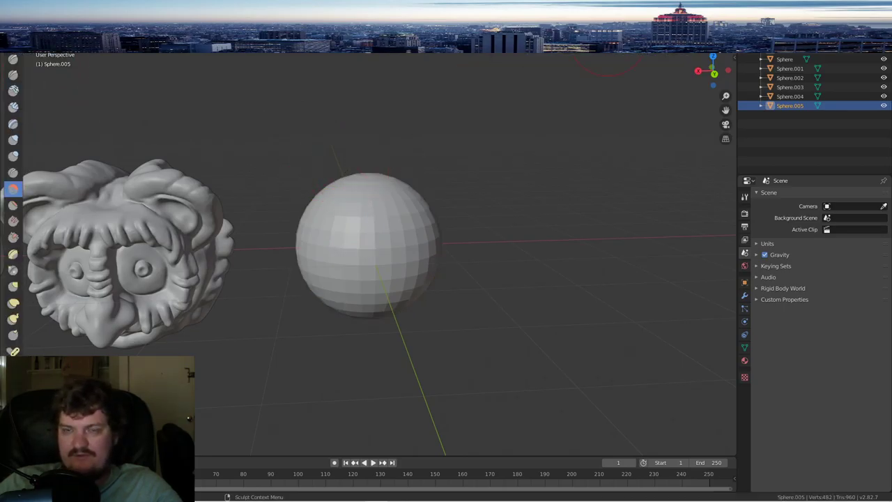
# - Build up broad rounded lumps over the front, underside and sides of the new sphere with the Draw brush
pyautogui.click(13, 61)
pyautogui.moveTo(461, 202)
pyautogui.mouseDown(button='middle')
pyautogui.moveTo(372, 200)
pyautogui.moveTo(449, 195)
pyautogui.mouseUp(button='middle')
pyautogui.scroll(-5, 458, 189)
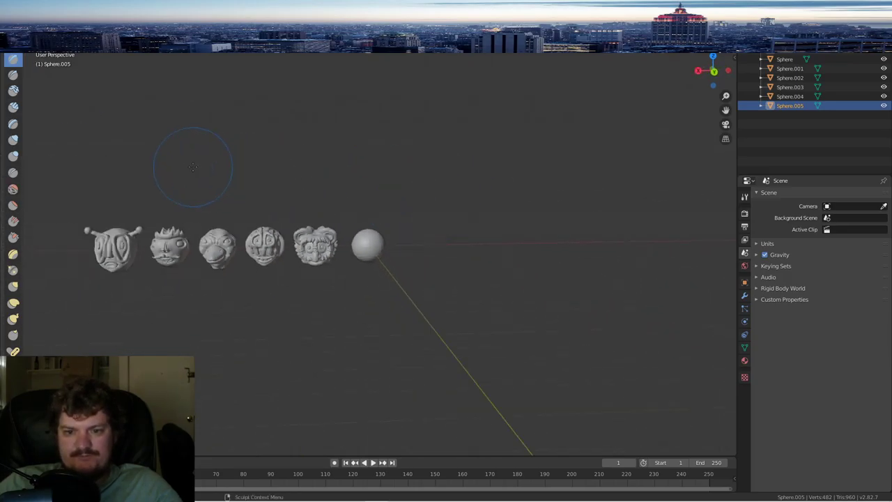
pyautogui.scroll(6, 387, 210)
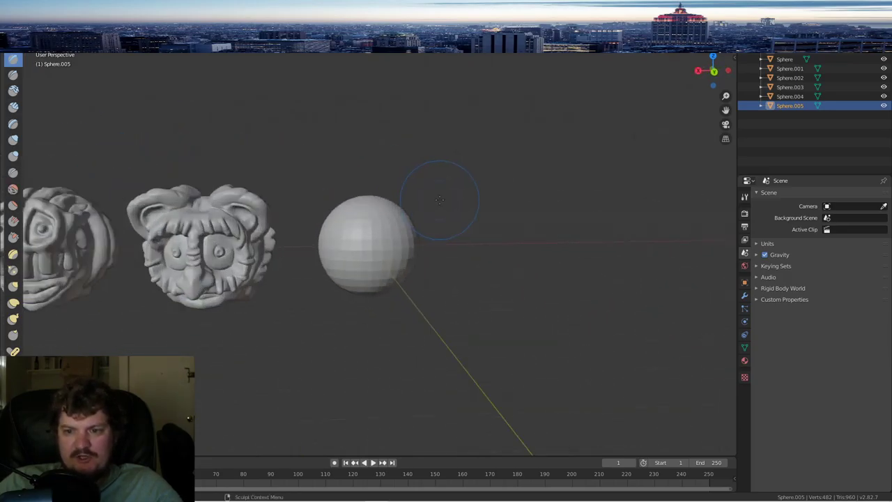
pyautogui.moveTo(464, 203)
pyautogui.mouseDown(button='middle')
pyautogui.moveTo(378, 201)
pyautogui.moveTo(387, 214)
pyautogui.mouseUp(button='middle')
pyautogui.moveTo(386, 214)
pyautogui.mouseDown()
pyautogui.moveTo(344, 244)
pyautogui.moveTo(381, 269)
pyautogui.mouseUp()
pyautogui.moveTo(381, 268); pyautogui.dragTo(421, 270, button='middle')
pyautogui.moveTo(422, 270); pyautogui.dragTo(386, 278)
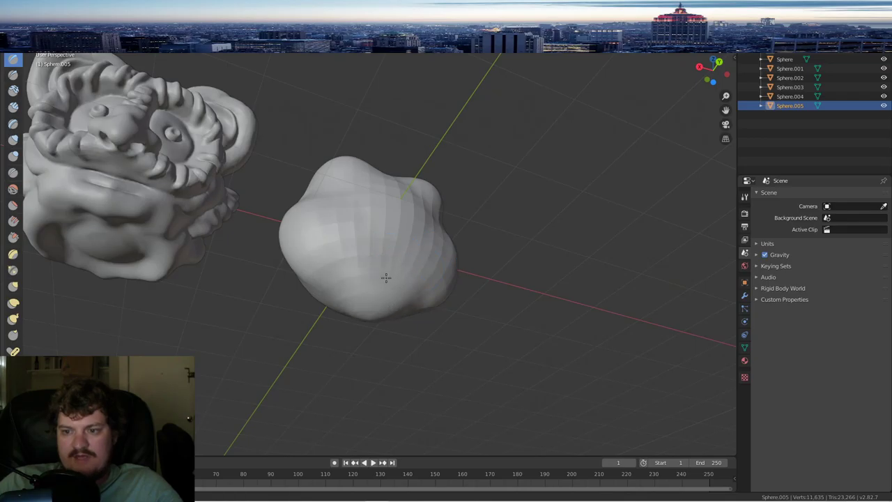
pyautogui.moveTo(370, 199); pyautogui.dragTo(418, 189)
pyautogui.moveTo(417, 188); pyautogui.dragTo(367, 209, button='middle')
pyautogui.moveTo(367, 209)
pyautogui.mouseDown()
pyautogui.moveTo(356, 318)
pyautogui.moveTo(407, 306)
pyautogui.mouseUp()
pyautogui.moveTo(407, 306)
pyautogui.mouseDown(button='middle')
pyautogui.moveTo(384, 269)
pyautogui.moveTo(407, 215)
pyautogui.mouseUp(button='middle')
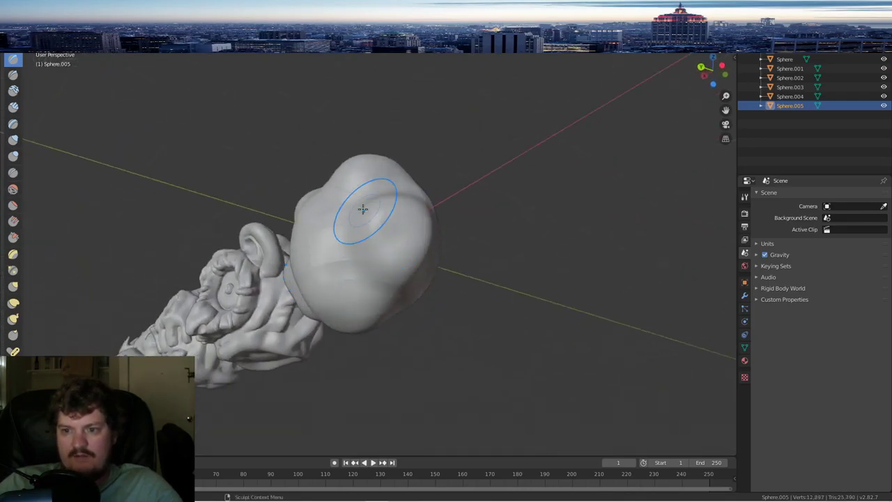
# - Build a large raised disc with a thick circular rim on the side of the new head with Draw strokes
pyautogui.moveTo(409, 269); pyautogui.dragTo(330, 265, button='middle')
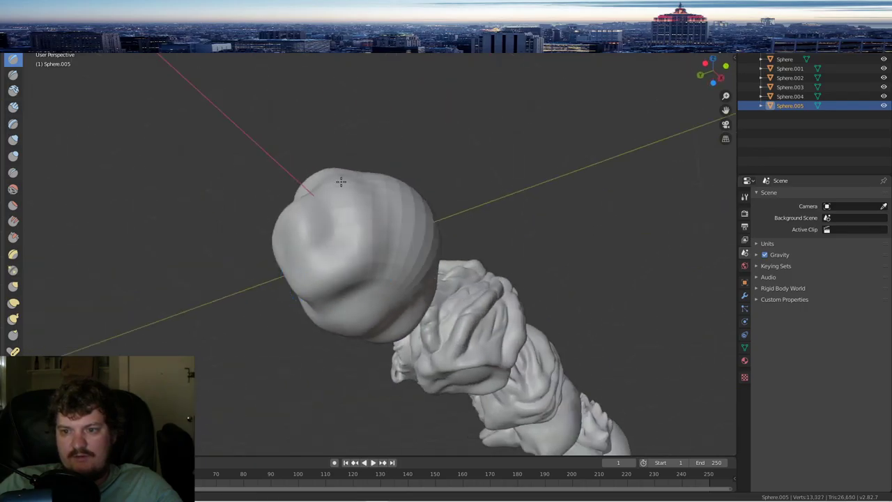
pyautogui.moveTo(340, 181); pyautogui.dragTo(358, 277, button='middle')
pyautogui.moveTo(311, 235)
pyautogui.mouseDown(button='middle')
pyautogui.moveTo(392, 234)
pyautogui.moveTo(454, 213)
pyautogui.mouseUp(button='middle')
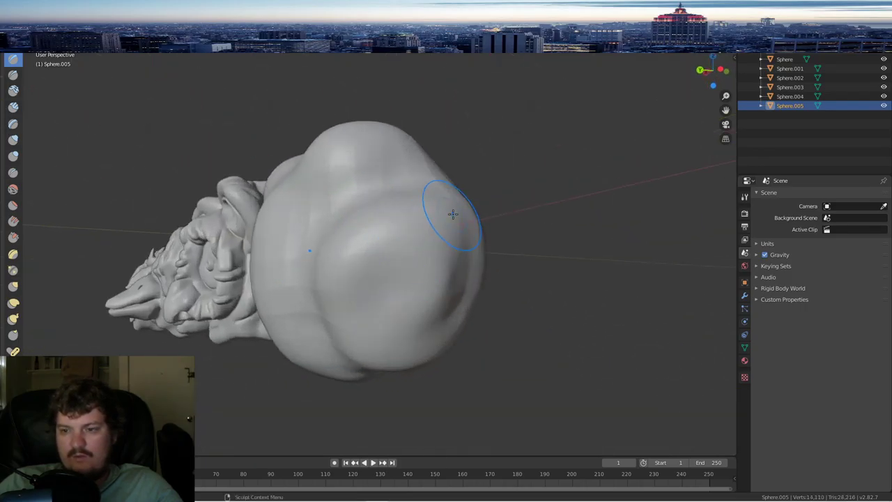
pyautogui.moveTo(342, 285)
pyautogui.mouseDown(button='middle')
pyautogui.moveTo(348, 308)
pyautogui.moveTo(339, 308)
pyautogui.mouseUp(button='middle')
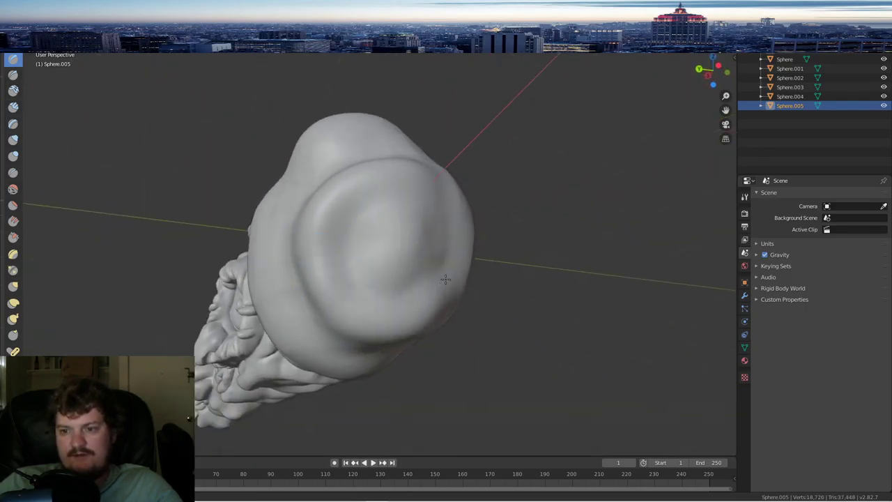
pyautogui.moveTo(413, 228)
pyautogui.mouseDown(button='middle')
pyautogui.moveTo(400, 230)
pyautogui.moveTo(414, 245)
pyautogui.moveTo(354, 242)
pyautogui.moveTo(394, 235)
pyautogui.moveTo(334, 230)
pyautogui.mouseUp(button='middle')
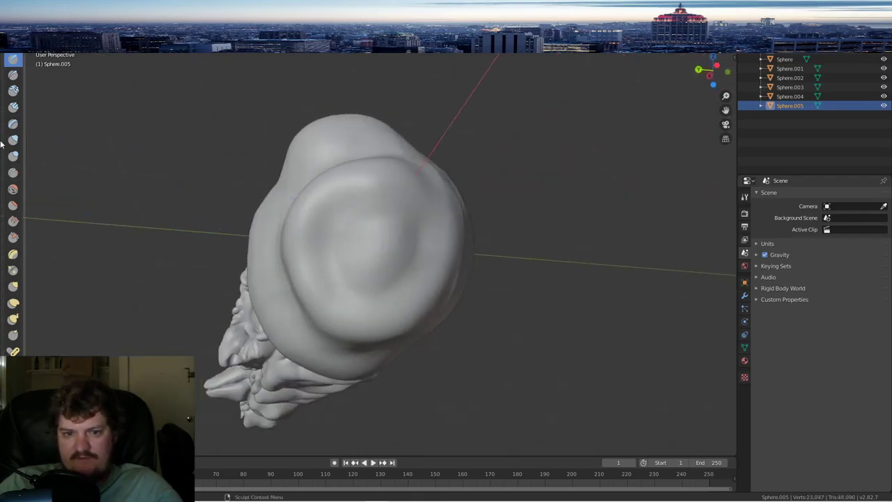
# - Crease a deep groove inside the circular rim so a rounded mound stands out in its centre
pyautogui.click(16, 174)
pyautogui.moveTo(396, 201)
pyautogui.mouseDown()
pyautogui.moveTo(350, 205)
pyautogui.moveTo(332, 225)
pyautogui.moveTo(342, 297)
pyautogui.moveTo(406, 282)
pyautogui.moveTo(397, 209)
pyautogui.moveTo(379, 206)
pyautogui.mouseUp()
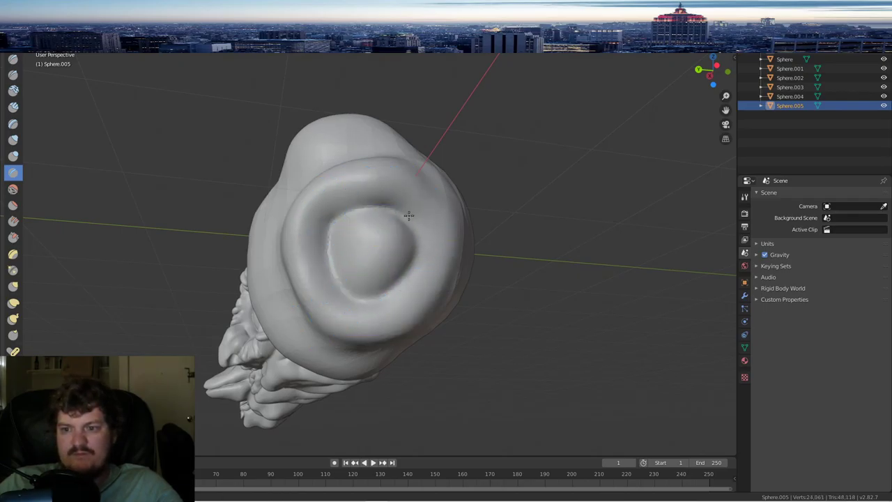
pyautogui.moveTo(335, 287)
pyautogui.mouseDown()
pyautogui.moveTo(379, 279)
pyautogui.moveTo(394, 296)
pyautogui.moveTo(341, 289)
pyautogui.mouseUp()
# - Crease the front edge of the raised side disc where it meets the head
pyautogui.moveTo(328, 258); pyautogui.dragTo(440, 257, button='middle')
pyautogui.scroll(2, 440, 257)
pyautogui.moveTo(446, 227); pyautogui.dragTo(442, 275)
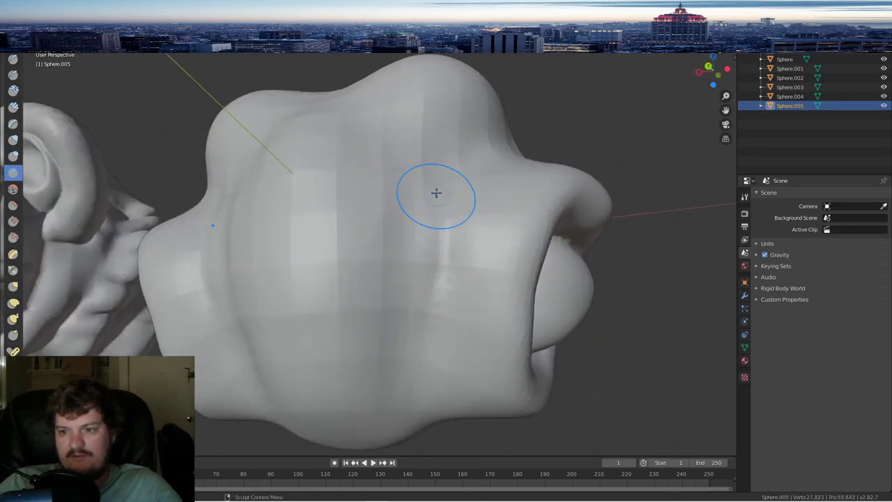
pyautogui.moveTo(432, 191)
pyautogui.mouseDown()
pyautogui.moveTo(421, 409)
pyautogui.moveTo(421, 249)
pyautogui.mouseUp()
pyautogui.moveTo(444, 185)
pyautogui.mouseDown()
pyautogui.moveTo(426, 300)
pyautogui.moveTo(451, 164)
pyautogui.mouseUp()
pyautogui.moveTo(483, 115)
pyautogui.mouseDown(button='middle')
pyautogui.moveTo(497, 149)
pyautogui.moveTo(398, 218)
pyautogui.mouseUp(button='middle')
pyautogui.moveTo(398, 219); pyautogui.dragTo(402, 195)
pyautogui.moveTo(401, 196); pyautogui.dragTo(460, 160, button='middle')
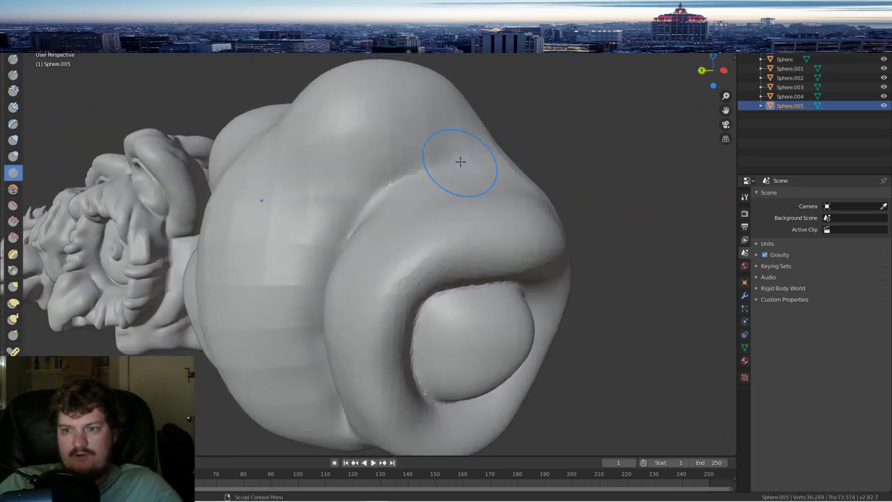
# - Continue the crease over the upper and rear edges of the side disc to separate it from the skull
pyautogui.moveTo(460, 159); pyautogui.dragTo(469, 161)
pyautogui.moveTo(470, 161); pyautogui.dragTo(337, 165, button='middle')
pyautogui.moveTo(337, 165); pyautogui.dragTo(434, 174)
pyautogui.moveTo(434, 174); pyautogui.dragTo(254, 133, button='middle')
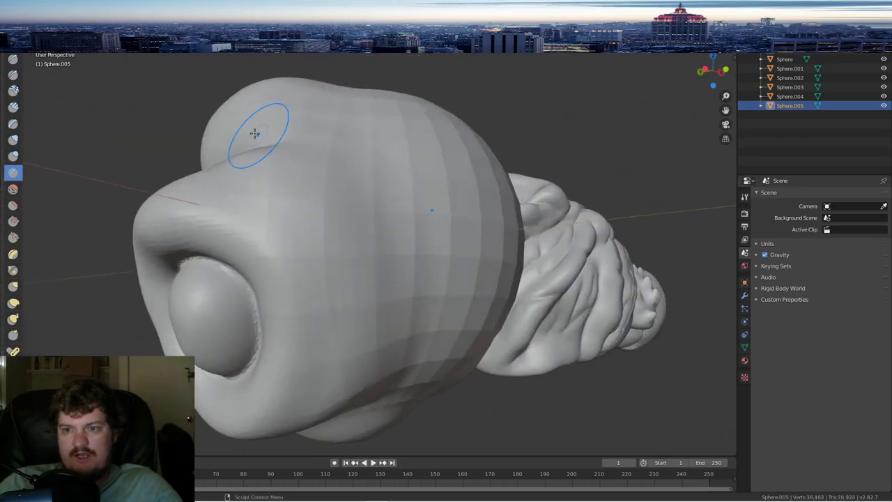
pyautogui.moveTo(268, 148)
pyautogui.mouseDown()
pyautogui.moveTo(294, 159)
pyautogui.moveTo(328, 198)
pyautogui.moveTo(354, 292)
pyautogui.mouseUp()
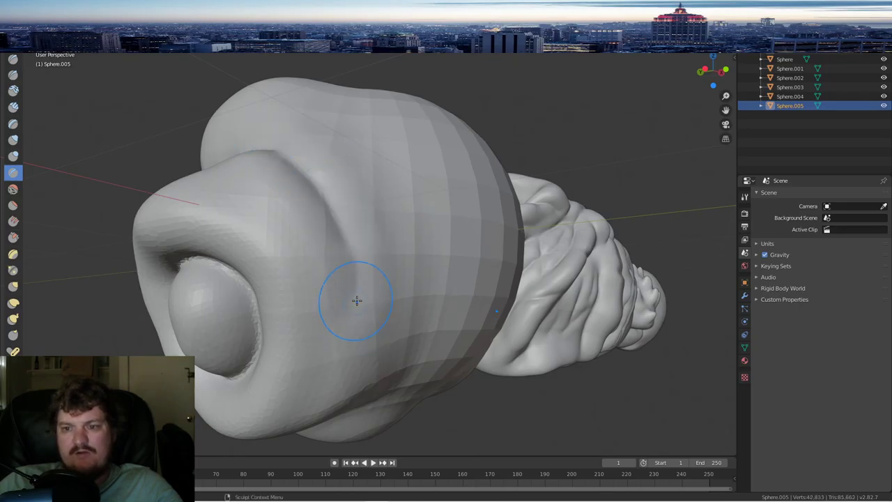
pyautogui.moveTo(356, 301); pyautogui.dragTo(318, 257, button='middle')
pyautogui.moveTo(277, 197)
pyautogui.mouseDown()
pyautogui.moveTo(288, 215)
pyautogui.moveTo(299, 352)
pyautogui.mouseUp()
pyautogui.moveTo(298, 352); pyautogui.dragTo(327, 230, button='middle')
pyautogui.moveTo(332, 184); pyautogui.dragTo(278, 303)
pyautogui.moveTo(277, 303)
pyautogui.mouseDown(button='middle')
pyautogui.moveTo(312, 283)
pyautogui.moveTo(321, 256)
pyautogui.mouseUp(button='middle')
# - Crease along the lower edge of the side disc on the underside of the head, closing the groove around it
pyautogui.moveTo(383, 216); pyautogui.dragTo(314, 230)
pyautogui.moveTo(313, 230)
pyautogui.mouseDown(button='middle')
pyautogui.moveTo(374, 220)
pyautogui.moveTo(492, 334)
pyautogui.mouseUp(button='middle')
pyautogui.moveTo(427, 253); pyautogui.dragTo(460, 307)
pyautogui.moveTo(460, 307)
pyautogui.mouseDown(button='middle')
pyautogui.moveTo(402, 301)
pyautogui.moveTo(385, 237)
pyautogui.mouseUp(button='middle')
pyautogui.moveTo(388, 173)
pyautogui.mouseDown()
pyautogui.moveTo(484, 254)
pyautogui.moveTo(454, 234)
pyautogui.mouseUp()
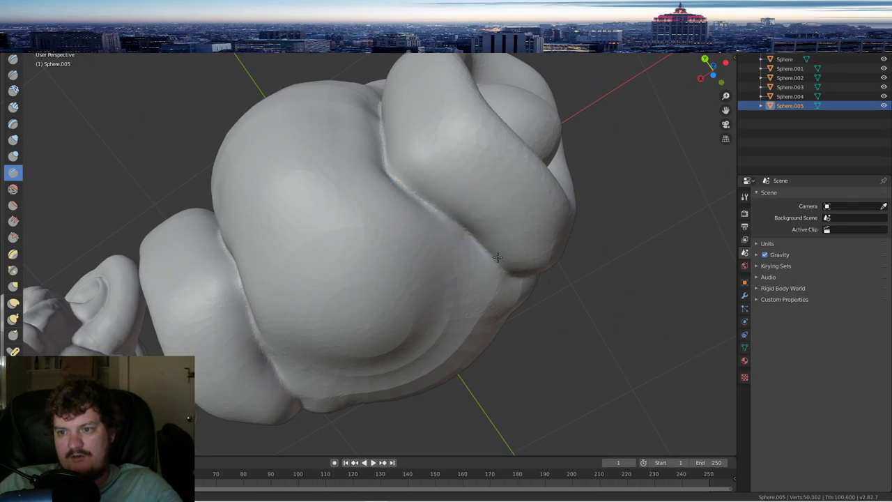
pyautogui.moveTo(446, 237); pyautogui.dragTo(483, 282, button='middle')
pyautogui.moveTo(460, 355); pyautogui.dragTo(461, 365)
# - Crease the underside and sides of a broad, blunt nose in the middle of the face
pyautogui.moveTo(489, 211)
pyautogui.mouseDown(button='middle')
pyautogui.moveTo(466, 233)
pyautogui.moveTo(487, 253)
pyautogui.mouseUp(button='middle')
pyautogui.moveTo(411, 244); pyautogui.dragTo(398, 249, button='middle')
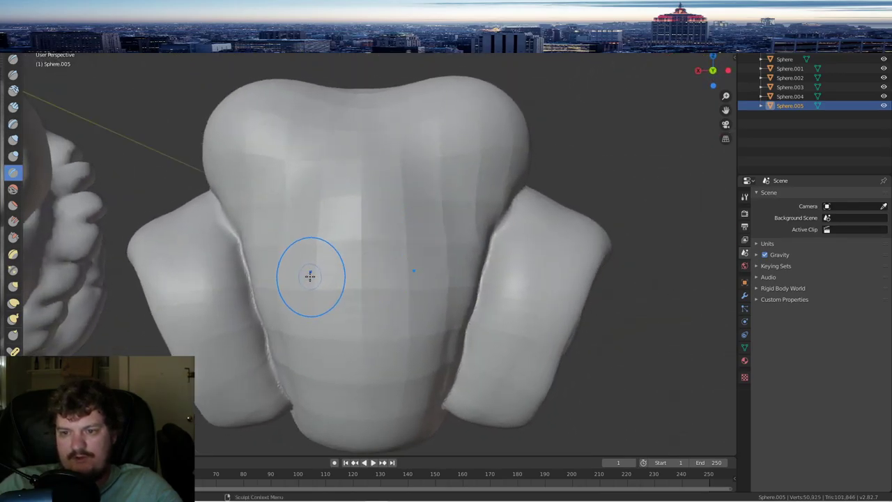
pyautogui.moveTo(300, 267)
pyautogui.mouseDown()
pyautogui.moveTo(325, 274)
pyautogui.moveTo(440, 261)
pyautogui.mouseUp()
pyautogui.moveTo(439, 261); pyautogui.dragTo(356, 288, button='middle')
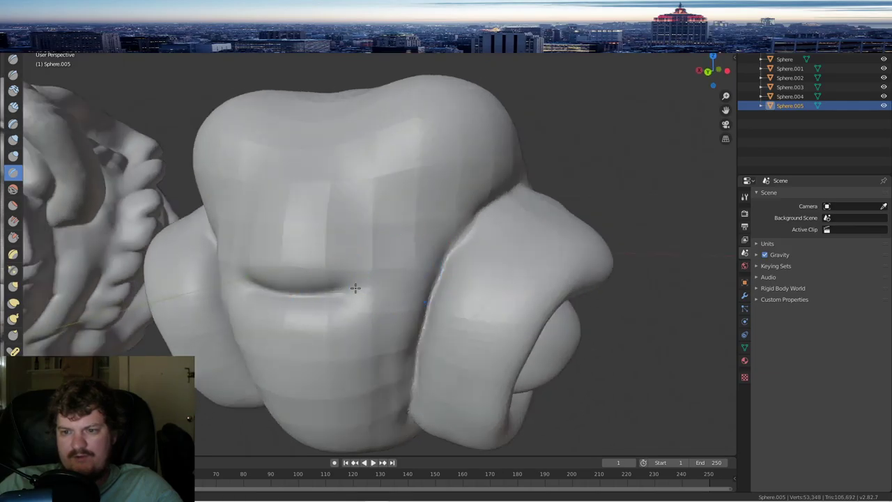
pyautogui.moveTo(371, 269)
pyautogui.mouseDown()
pyautogui.moveTo(365, 255)
pyautogui.moveTo(342, 260)
pyautogui.moveTo(348, 289)
pyautogui.mouseUp()
pyautogui.moveTo(348, 288)
pyautogui.mouseDown(button='middle')
pyautogui.moveTo(343, 260)
pyautogui.moveTo(442, 214)
pyautogui.mouseUp(button='middle')
# - Crease a wide horizontal mouth line below the nose to separate the upper and lower lips
pyautogui.scroll(-4, 446, 223)
pyautogui.scroll(4, 390, 251)
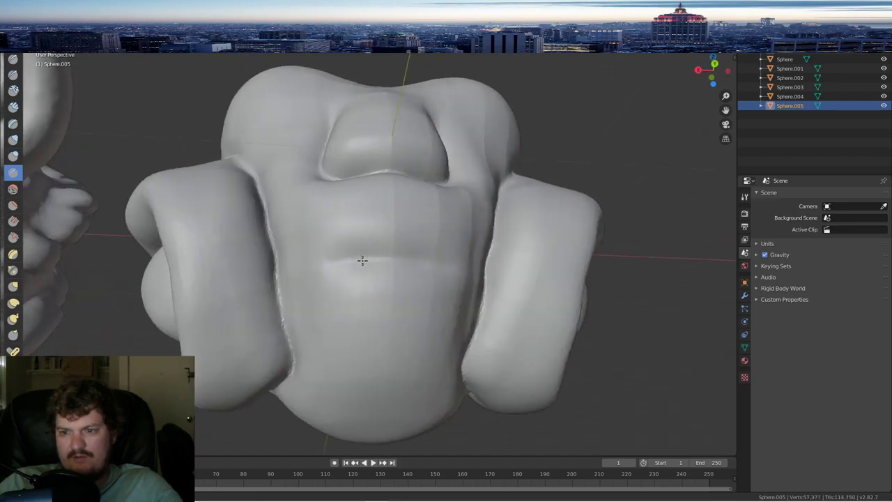
pyautogui.moveTo(444, 259); pyautogui.dragTo(410, 249)
# - Carve a round eye socket into each brow bulge with the Draw brush, leaving a rounded eyeball inside
pyautogui.scroll(-3, 390, 265)
pyautogui.moveTo(410, 249)
pyautogui.mouseDown(button='middle')
pyautogui.moveTo(390, 264)
pyautogui.moveTo(390, 289)
pyautogui.mouseUp(button='middle')
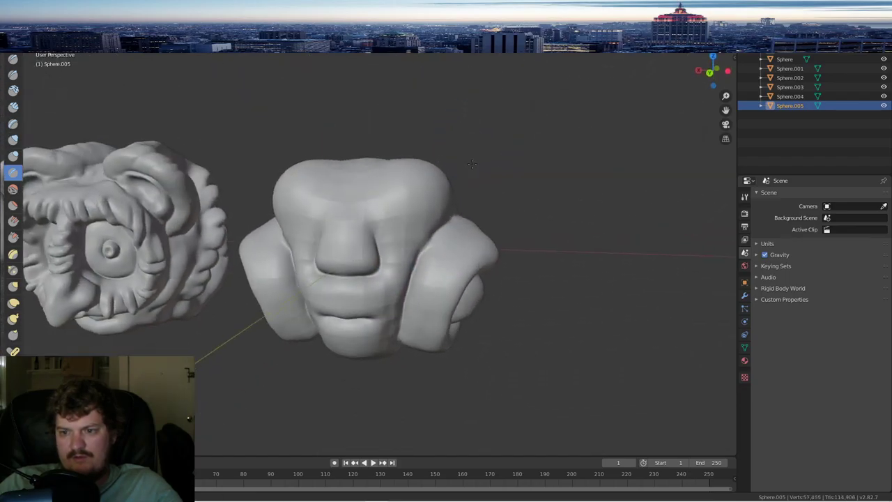
pyautogui.scroll(3, 446, 188)
pyautogui.click(13, 59)
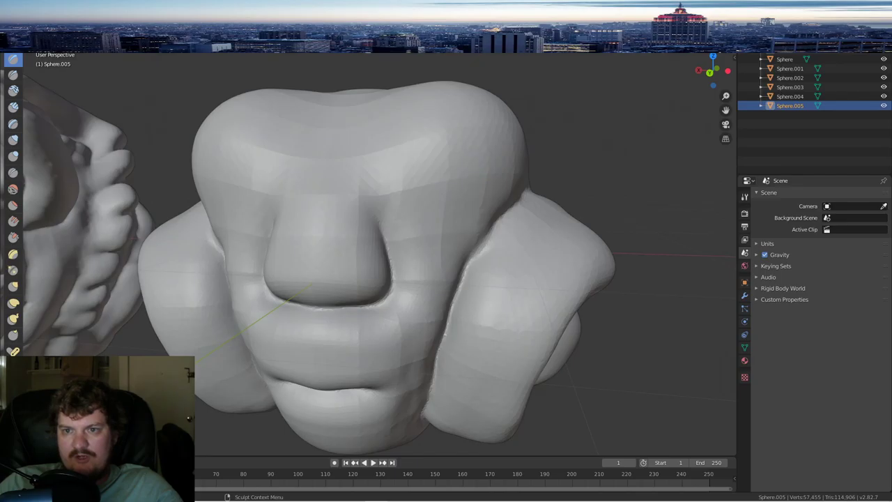
pyautogui.moveTo(451, 158)
pyautogui.keyDown('ctrl'); pyautogui.mouseDown()
pyautogui.moveTo(450, 179)
pyautogui.moveTo(452, 133)
pyautogui.moveTo(470, 185)
pyautogui.moveTo(470, 168)
pyautogui.mouseUp(); pyautogui.keyUp('ctrl')
pyautogui.moveTo(469, 169); pyautogui.dragTo(418, 175, button='middle')
pyautogui.moveTo(407, 175)
pyautogui.keyDown('ctrl'); pyautogui.mouseDown()
pyautogui.moveTo(423, 207)
pyautogui.moveTo(402, 215)
pyautogui.mouseUp(); pyautogui.keyUp('ctrl')
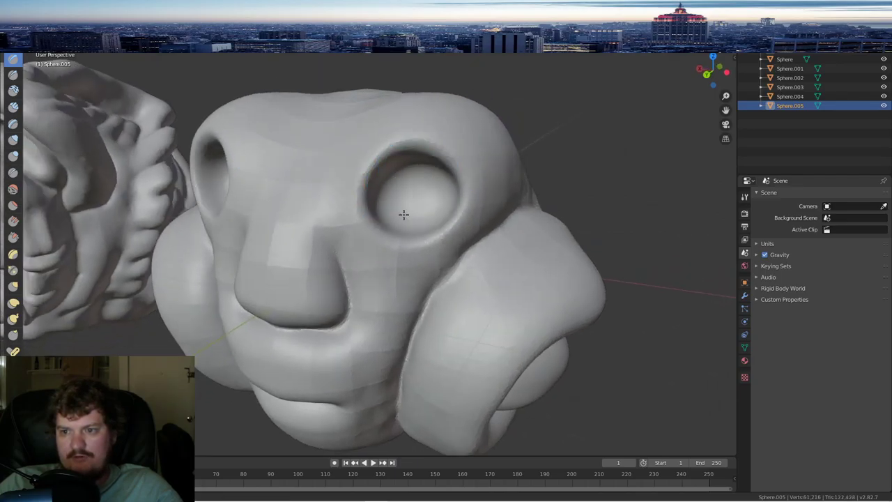
# - Smooth the faceted back, crown and sides of the head with the Smooth brush
pyautogui.moveTo(440, 202)
pyautogui.mouseDown(button='middle')
pyautogui.moveTo(392, 196)
pyautogui.moveTo(427, 193)
pyautogui.moveTo(374, 177)
pyautogui.moveTo(408, 179)
pyautogui.moveTo(339, 170)
pyautogui.mouseUp(button='middle')
pyautogui.scroll(-3, 374, 177)
pyautogui.scroll(1, 339, 170)
pyautogui.hotkey('shift', 'c')
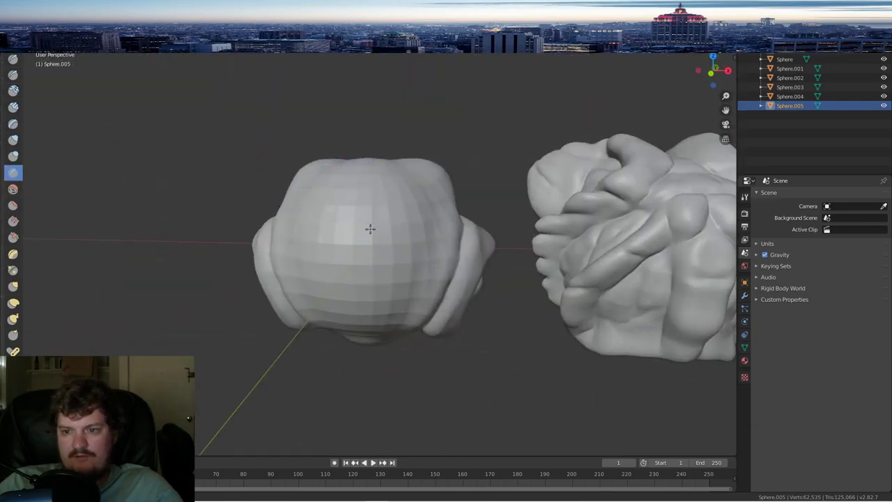
pyautogui.click(13, 188)
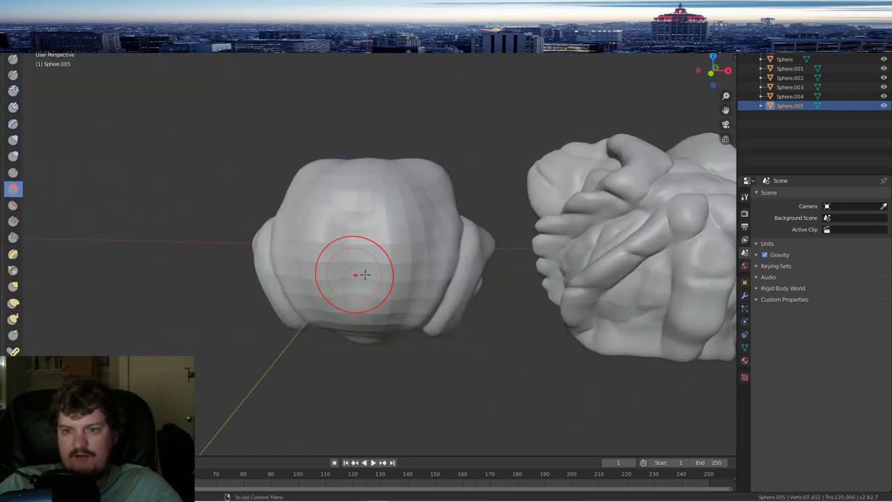
pyautogui.moveTo(408, 219)
pyautogui.mouseDown(button='middle')
pyautogui.moveTo(395, 244)
pyautogui.moveTo(413, 188)
pyautogui.mouseUp(button='middle')
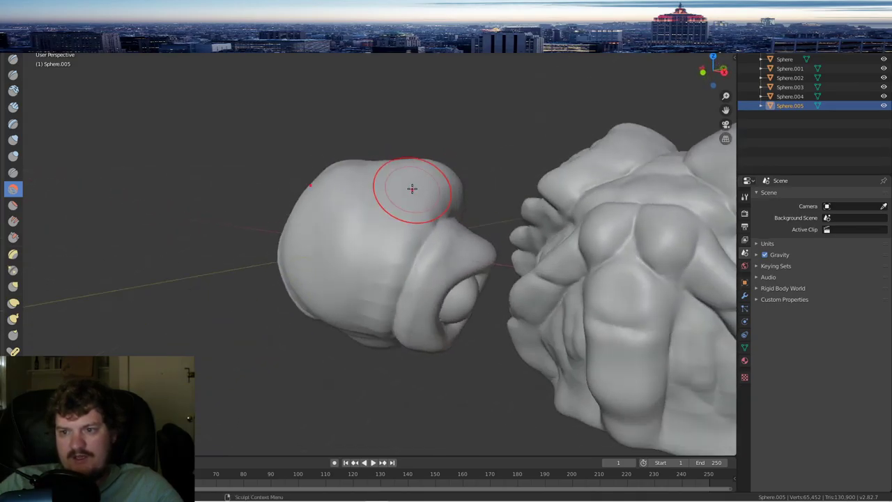
pyautogui.moveTo(371, 282); pyautogui.dragTo(418, 229, button='middle')
pyautogui.moveTo(334, 214)
pyautogui.mouseDown(button='middle')
pyautogui.moveTo(372, 277)
pyautogui.moveTo(392, 211)
pyautogui.moveTo(373, 287)
pyautogui.mouseUp(button='middle')
pyautogui.moveTo(401, 250); pyautogui.dragTo(383, 295, button='middle')
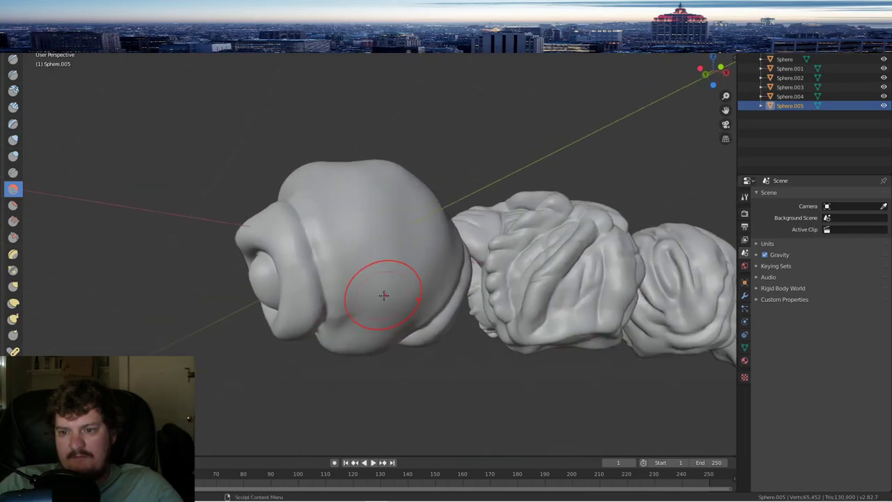
pyautogui.moveTo(341, 197)
pyautogui.mouseDown(button='middle')
pyautogui.moveTo(362, 217)
pyautogui.moveTo(361, 202)
pyautogui.moveTo(353, 216)
pyautogui.mouseUp(button='middle')
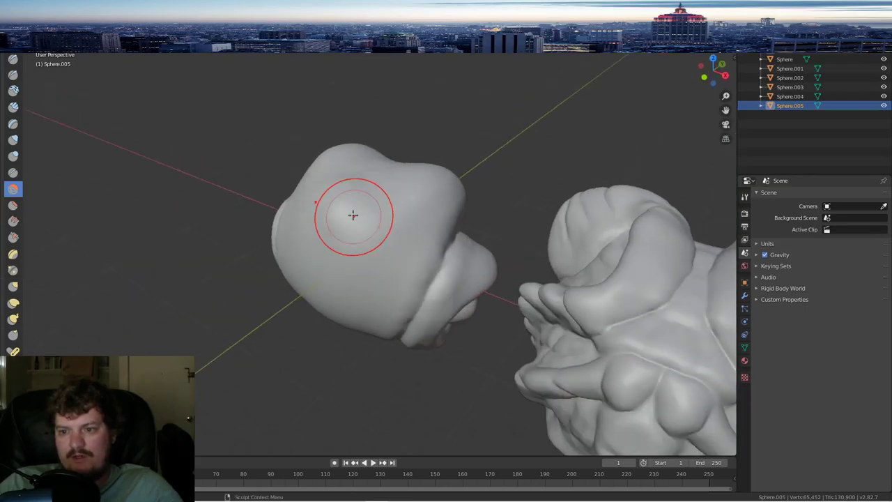
pyautogui.moveTo(376, 277); pyautogui.dragTo(393, 268, button='middle')
pyautogui.scroll(4, 393, 269)
pyautogui.scroll(-4, 446, 272)
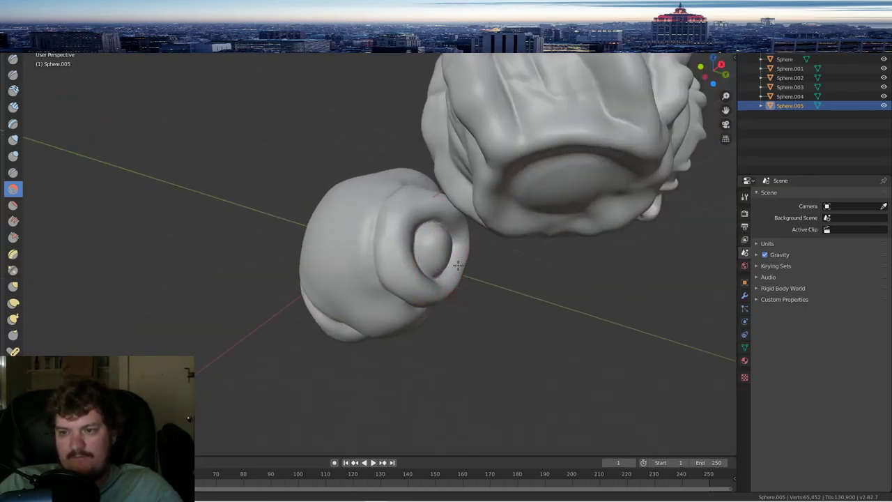
pyautogui.moveTo(456, 262); pyautogui.dragTo(487, 273, button='middle')
pyautogui.scroll(3, 402, 242)
pyautogui.moveTo(387, 184)
pyautogui.mouseDown(button='middle')
pyautogui.moveTo(402, 218)
pyautogui.moveTo(370, 207)
pyautogui.moveTo(501, 239)
pyautogui.moveTo(372, 225)
pyautogui.moveTo(408, 219)
pyautogui.mouseUp(button='middle')
pyautogui.scroll(-3, 372, 225)
pyautogui.scroll(3, 408, 219)
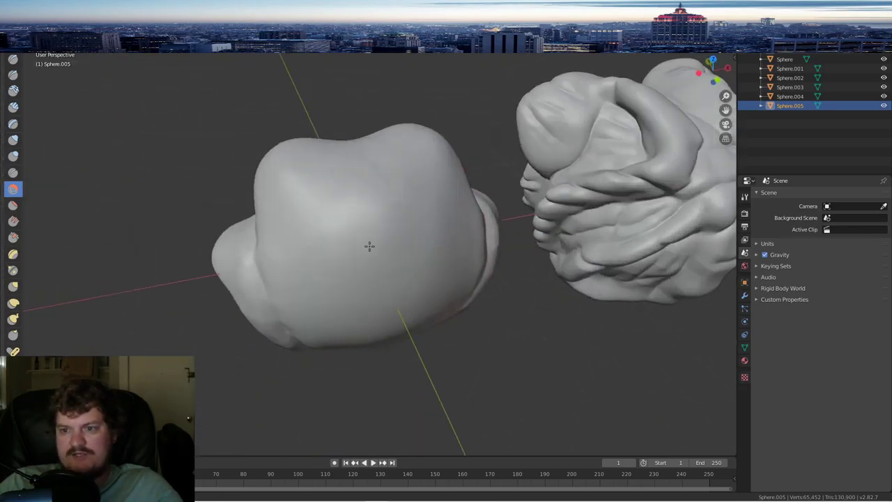
# - Smooth the faceted forehead, nose and cheeks on the front of the head
pyautogui.moveTo(421, 137); pyautogui.dragTo(508, 179, button='middle')
pyautogui.scroll(-2, 342, 237)
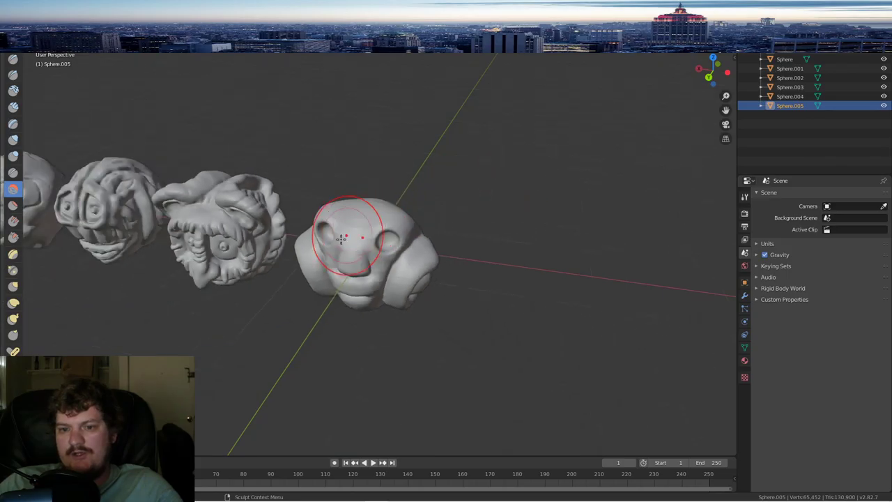
pyautogui.moveTo(220, 247); pyautogui.dragTo(267, 198, button='middle')
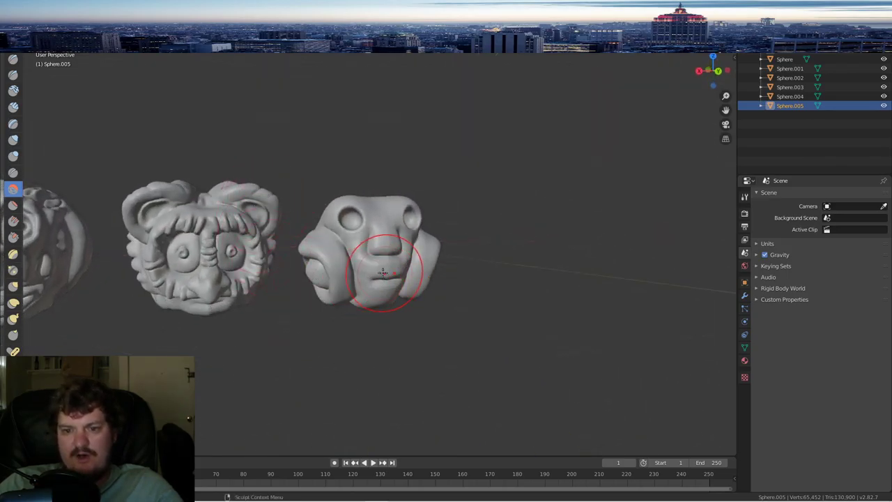
pyautogui.moveTo(382, 273); pyautogui.dragTo(359, 234, button='middle')
pyautogui.scroll(6, 362, 230)
pyautogui.moveTo(388, 186)
pyautogui.mouseDown(button='middle')
pyautogui.moveTo(360, 201)
pyautogui.moveTo(404, 181)
pyautogui.moveTo(449, 202)
pyautogui.mouseUp(button='middle')
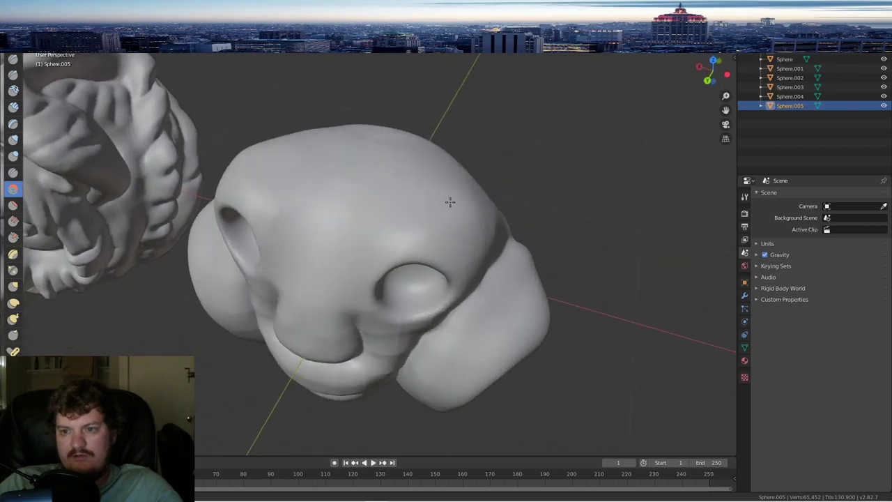
pyautogui.moveTo(399, 227)
pyautogui.mouseDown(button='middle')
pyautogui.moveTo(381, 167)
pyautogui.moveTo(411, 239)
pyautogui.mouseUp(button='middle')
pyautogui.scroll(3, 413, 238)
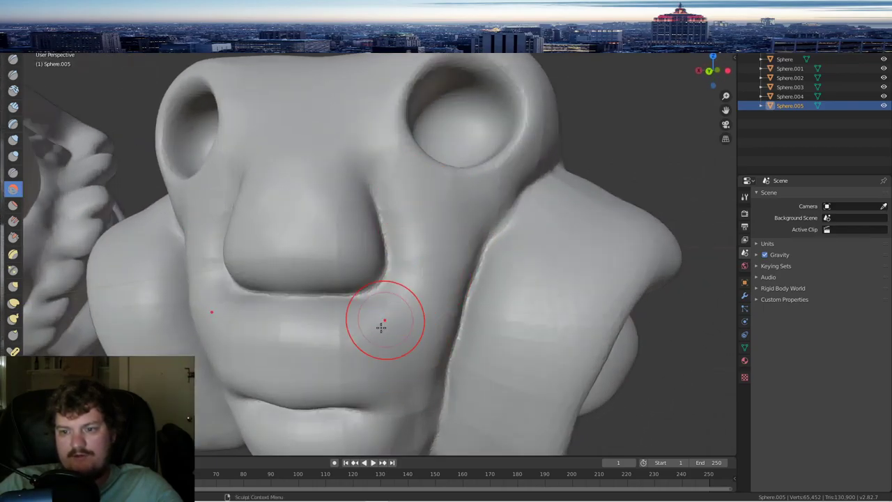
pyautogui.moveTo(448, 256); pyautogui.dragTo(285, 230, button='middle')
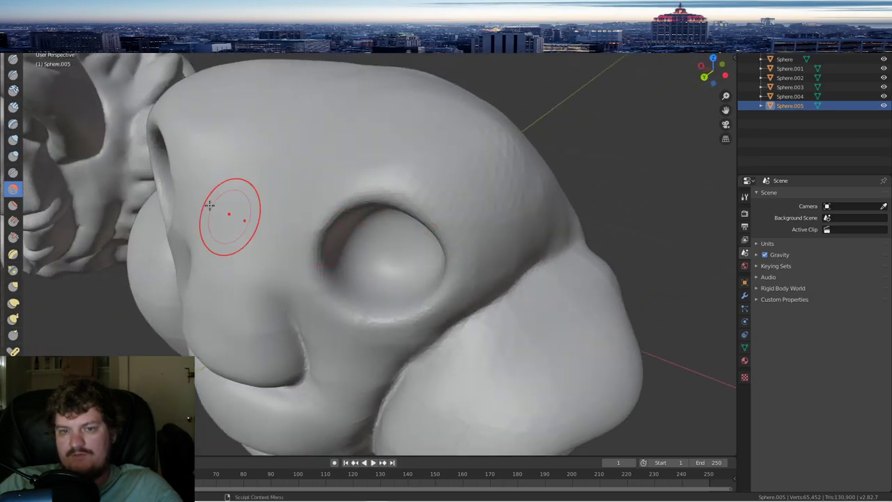
# - Build the eyeballs out into full domes inside their sockets with the Draw brush
pyautogui.click(13, 60)
pyautogui.moveTo(456, 221)
pyautogui.mouseDown(button='middle')
pyautogui.moveTo(463, 197)
pyautogui.moveTo(481, 188)
pyautogui.mouseUp(button='middle')
pyautogui.moveTo(437, 145)
pyautogui.mouseDown()
pyautogui.moveTo(414, 130)
pyautogui.moveTo(435, 118)
pyautogui.moveTo(420, 133)
pyautogui.moveTo(450, 163)
pyautogui.moveTo(434, 115)
pyautogui.moveTo(428, 139)
pyautogui.moveTo(440, 119)
pyautogui.moveTo(450, 151)
pyautogui.moveTo(468, 162)
pyautogui.mouseUp()
pyautogui.moveTo(468, 161)
pyautogui.mouseDown(button='middle')
pyautogui.moveTo(409, 153)
pyautogui.moveTo(448, 230)
pyautogui.mouseUp(button='middle')
pyautogui.moveTo(448, 233)
pyautogui.mouseDown()
pyautogui.moveTo(468, 273)
pyautogui.moveTo(428, 240)
pyautogui.mouseUp()
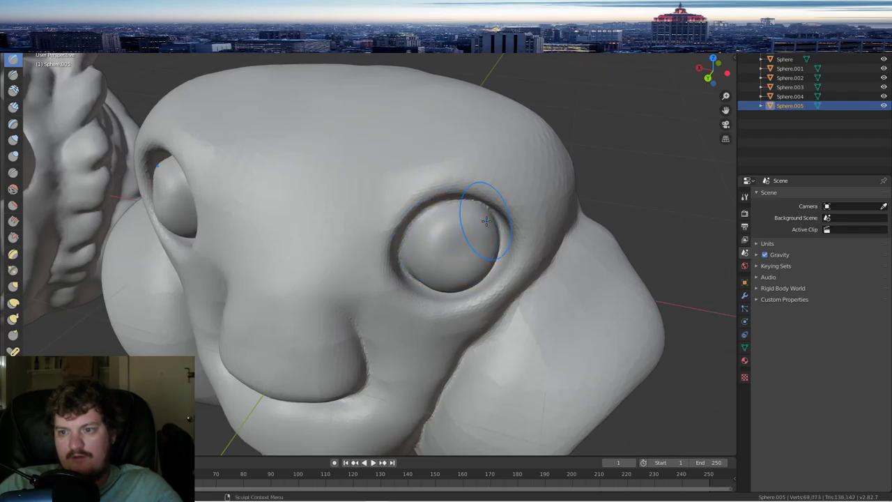
pyautogui.moveTo(467, 209); pyautogui.dragTo(418, 179, button='middle')
pyautogui.moveTo(416, 221); pyautogui.dragTo(394, 202, button='middle')
pyautogui.moveTo(394, 202); pyautogui.dragTo(372, 189)
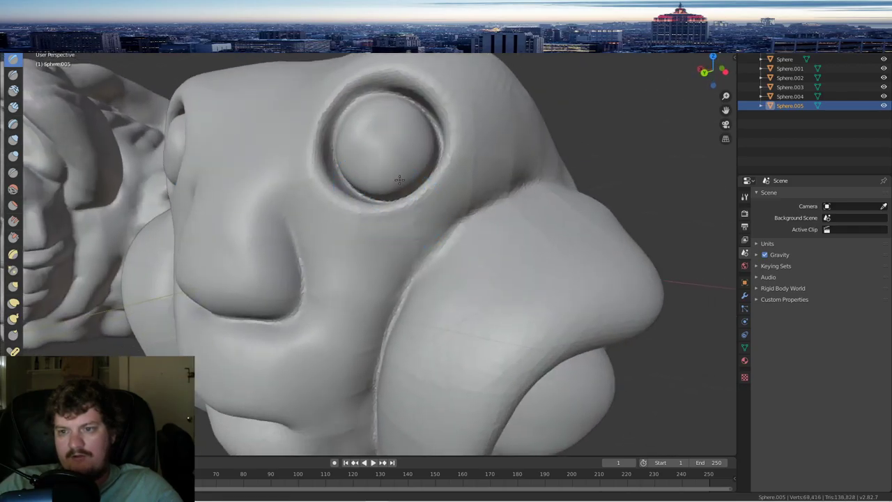
# - Raise a small round pupil in the centre of the eyeball and crease a ring around it
pyautogui.moveTo(396, 183); pyautogui.dragTo(423, 183, button='middle')
pyautogui.scroll(2, 424, 174)
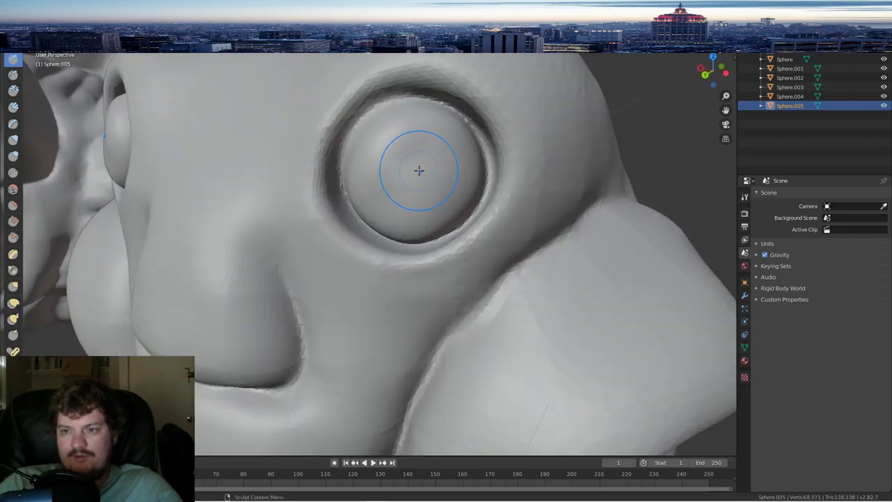
pyautogui.click(411, 166)
pyautogui.scroll(2, 409, 159)
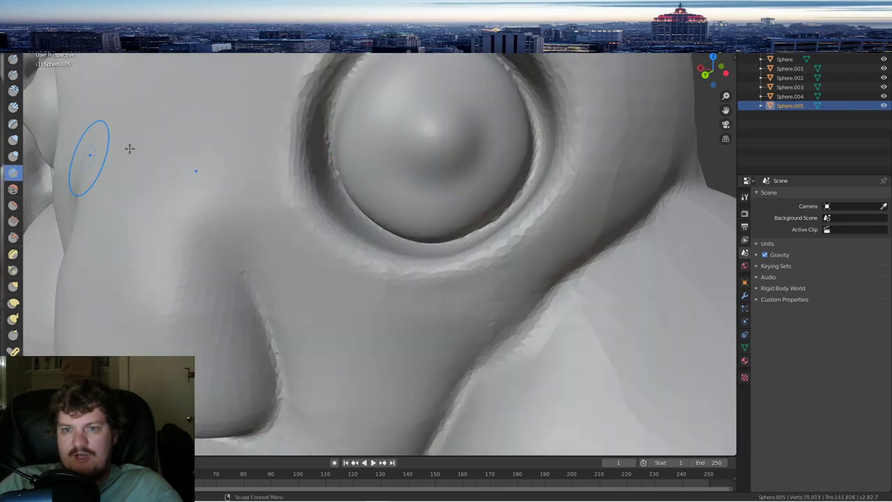
pyautogui.moveTo(434, 86)
pyautogui.mouseDown()
pyautogui.moveTo(400, 124)
pyautogui.moveTo(396, 163)
pyautogui.moveTo(408, 176)
pyautogui.moveTo(478, 159)
pyautogui.moveTo(443, 96)
pyautogui.moveTo(411, 107)
pyautogui.moveTo(432, 102)
pyautogui.mouseUp()
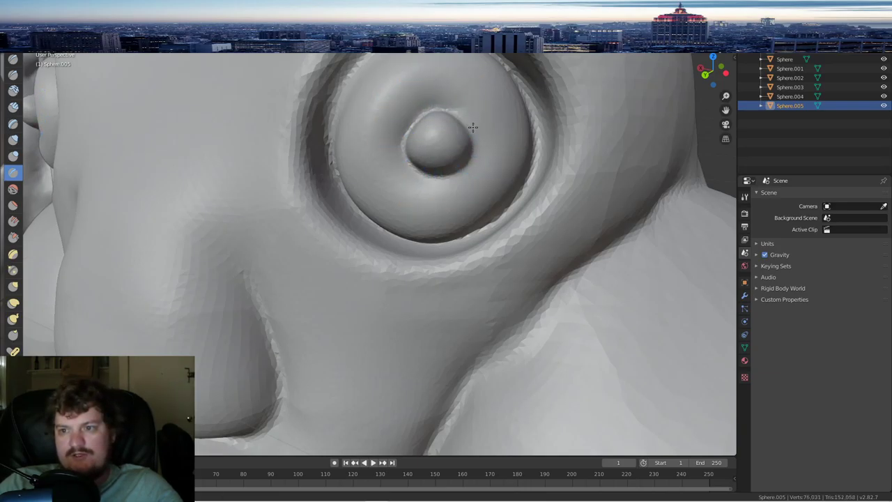
pyautogui.moveTo(473, 127); pyautogui.dragTo(487, 139)
pyautogui.moveTo(488, 139)
pyautogui.mouseDown(button='middle')
pyautogui.moveTo(454, 134)
pyautogui.moveTo(449, 149)
pyautogui.mouseUp(button='middle')
pyautogui.scroll(6, 449, 148)
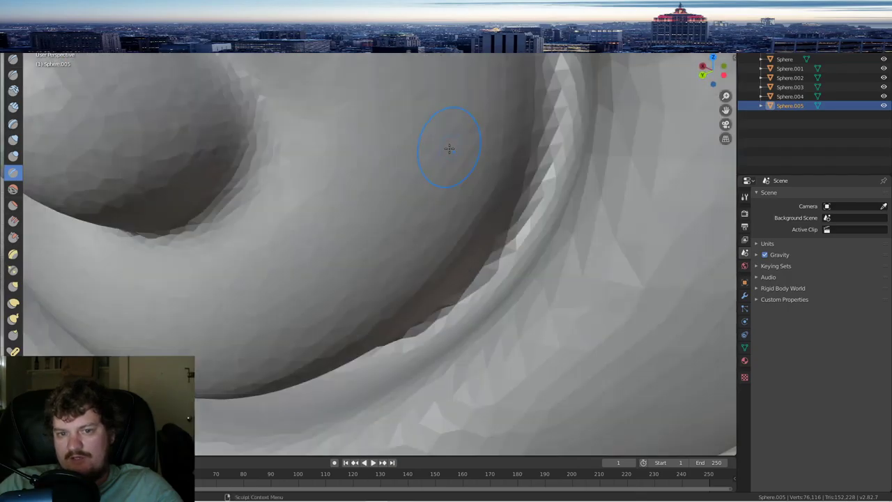
# - Flatten the face of the raised pupil into a disc and refine its surface with the Draw brush
pyautogui.click(13, 205)
pyautogui.scroll(-5, 348, 152)
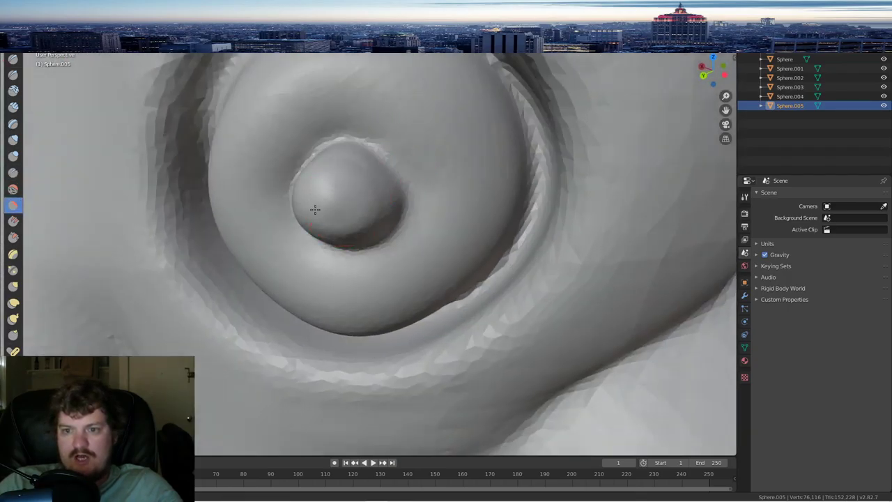
pyautogui.moveTo(315, 208)
pyautogui.mouseDown()
pyautogui.moveTo(347, 179)
pyautogui.moveTo(326, 211)
pyautogui.moveTo(335, 229)
pyautogui.moveTo(314, 223)
pyautogui.moveTo(332, 212)
pyautogui.mouseUp()
pyautogui.click(14, 60)
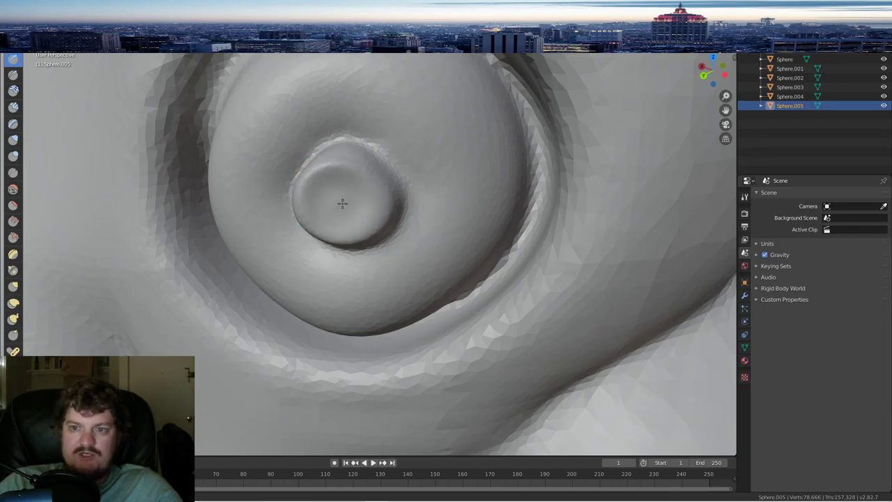
pyautogui.moveTo(342, 193)
pyautogui.mouseDown(button='middle')
pyautogui.moveTo(328, 199)
pyautogui.moveTo(352, 193)
pyautogui.mouseUp(button='middle')
pyautogui.moveTo(422, 245)
pyautogui.mouseDown()
pyautogui.moveTo(391, 273)
pyautogui.moveTo(416, 266)
pyautogui.moveTo(386, 289)
pyautogui.moveTo(384, 231)
pyautogui.mouseUp()
# - Sharpen the crease around the pupil's edge so it stands out from the eyeball
pyautogui.click(12, 190)
pyautogui.click(13, 172)
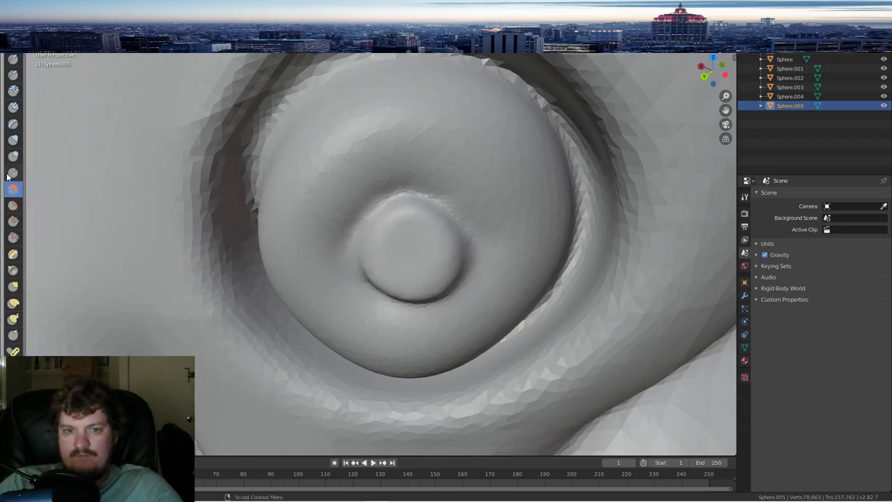
pyautogui.moveTo(424, 184); pyautogui.dragTo(411, 190)
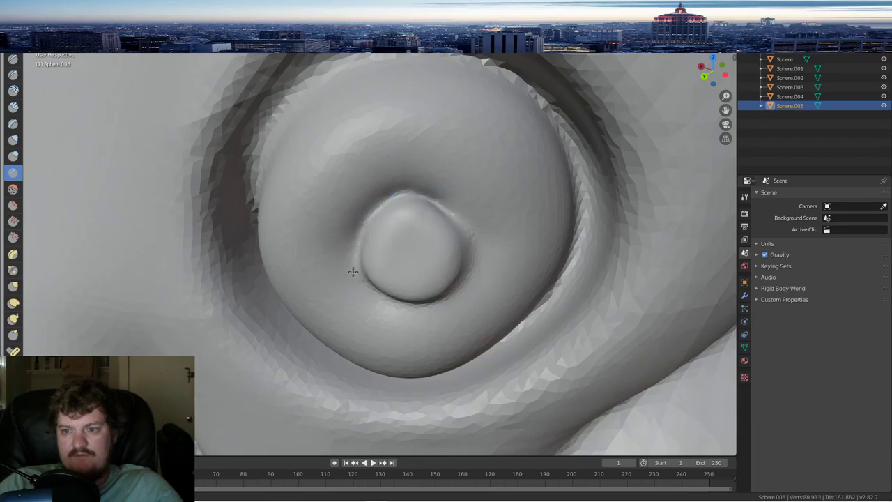
pyautogui.moveTo(426, 258); pyautogui.dragTo(280, 170, button='middle')
pyautogui.moveTo(311, 107); pyautogui.dragTo(321, 124, button='middle')
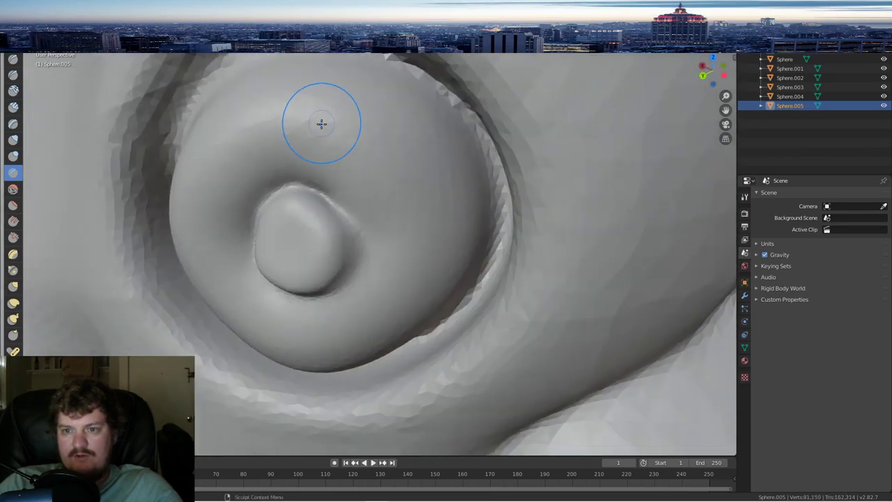
pyautogui.moveTo(365, 255); pyautogui.dragTo(337, 287)
pyautogui.moveTo(337, 291)
pyautogui.mouseDown(button='middle')
pyautogui.moveTo(365, 285)
pyautogui.moveTo(362, 291)
pyautogui.mouseUp(button='middle')
# - Sharpen the edge between the eyeball and its socket and carve a fold beneath the eye with the Crease brush
pyautogui.moveTo(425, 221); pyautogui.dragTo(437, 153)
pyautogui.scroll(-9, 412, 187)
pyautogui.moveTo(375, 201)
pyautogui.mouseDown(button='middle')
pyautogui.moveTo(413, 172)
pyautogui.moveTo(396, 174)
pyautogui.mouseUp(button='middle')
pyautogui.scroll(-1, 396, 175)
pyautogui.scroll(9, 397, 174)
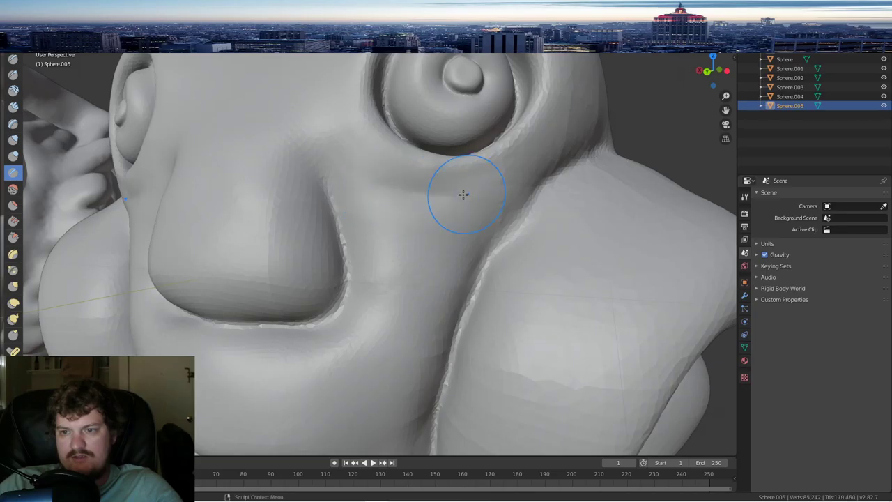
pyautogui.moveTo(377, 176); pyautogui.dragTo(362, 165)
pyautogui.moveTo(328, 122)
pyautogui.mouseDown()
pyautogui.moveTo(373, 186)
pyautogui.moveTo(412, 193)
pyautogui.mouseUp()
pyautogui.scroll(-3, 384, 168)
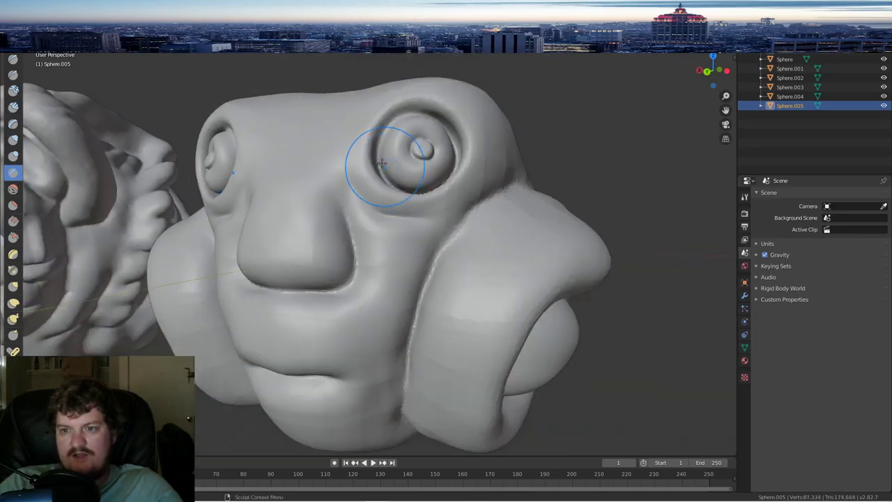
pyautogui.moveTo(384, 168); pyautogui.dragTo(392, 180, button='middle')
pyautogui.scroll(2, 392, 179)
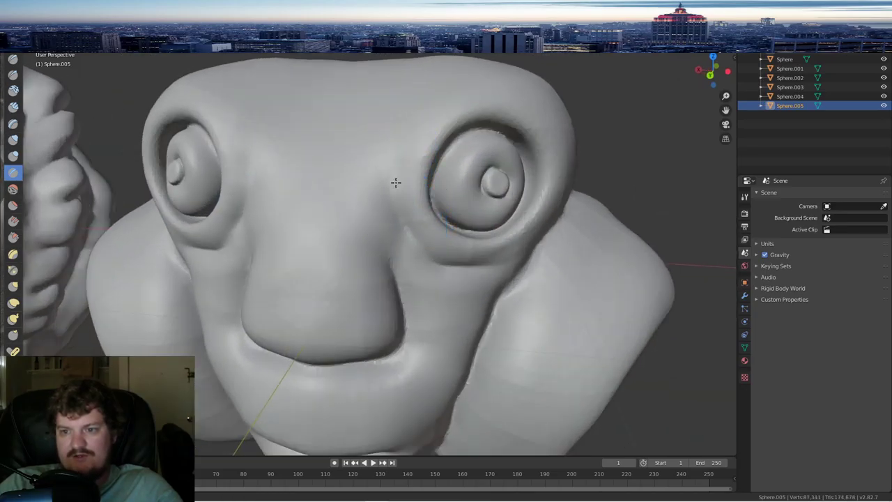
# - Carve a curved crease from between the eyes up over each brow on the forehead
pyautogui.moveTo(409, 146); pyautogui.dragTo(438, 115, button='middle')
pyautogui.moveTo(406, 167)
pyautogui.mouseDown(button='middle')
pyautogui.moveTo(490, 145)
pyautogui.moveTo(456, 177)
pyautogui.mouseUp(button='middle')
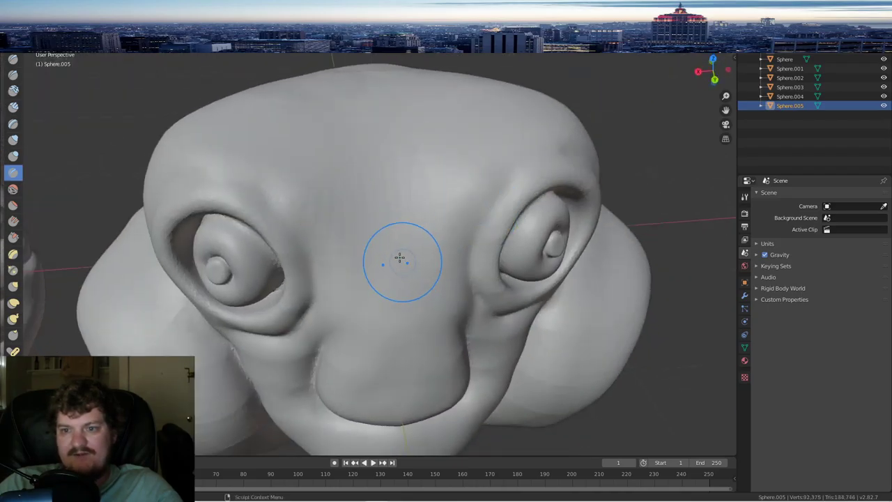
pyautogui.moveTo(420, 248)
pyautogui.mouseDown()
pyautogui.moveTo(464, 152)
pyautogui.moveTo(496, 117)
pyautogui.mouseUp()
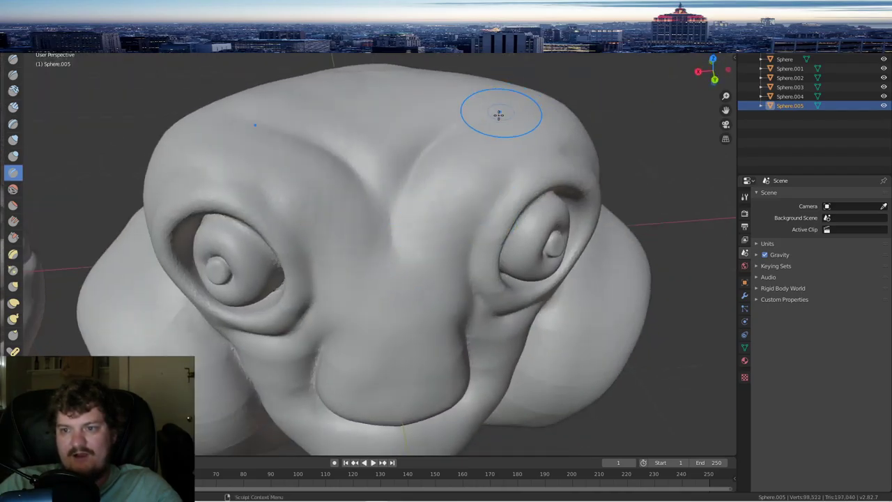
pyautogui.moveTo(498, 116); pyautogui.dragTo(442, 154, button='middle')
pyautogui.scroll(-4, 323, 183)
pyautogui.moveTo(322, 182)
pyautogui.mouseDown(button='middle')
pyautogui.moveTo(334, 144)
pyautogui.moveTo(295, 143)
pyautogui.moveTo(257, 118)
pyautogui.mouseUp(button='middle')
pyautogui.scroll(-4, 335, 144)
pyautogui.moveTo(147, 176); pyautogui.dragTo(415, 196, button='middle')
pyautogui.scroll(8, 414, 195)
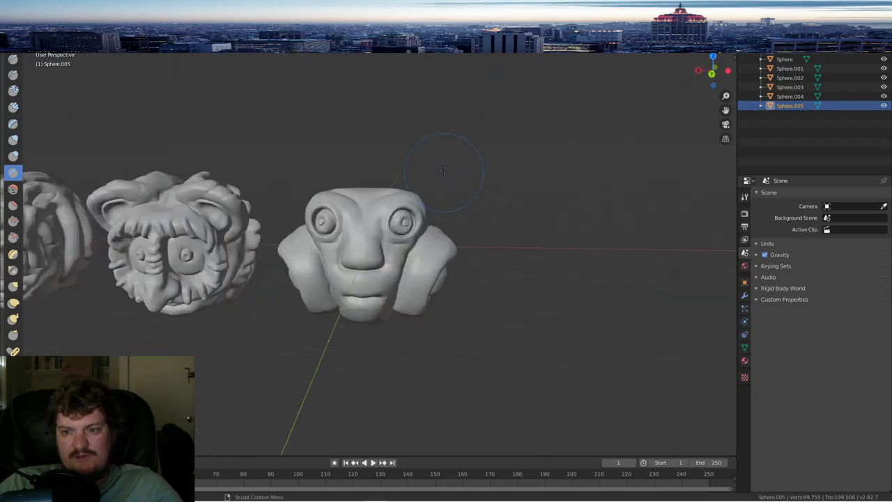
# - Pull the eye sockets inward with a deforming brush to make both eyes smaller
pyautogui.moveTo(442, 160)
pyautogui.mouseDown(button='middle')
pyautogui.moveTo(418, 175)
pyautogui.moveTo(441, 149)
pyautogui.mouseUp(button='middle')
pyautogui.scroll(-3, 422, 174)
pyautogui.click(14, 284)
pyautogui.scroll(-5, 284, 99)
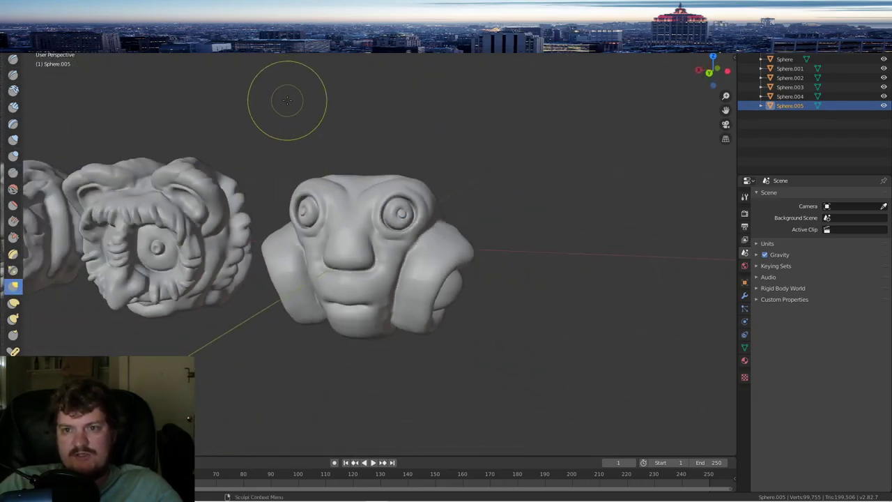
pyautogui.scroll(3, 164, 56)
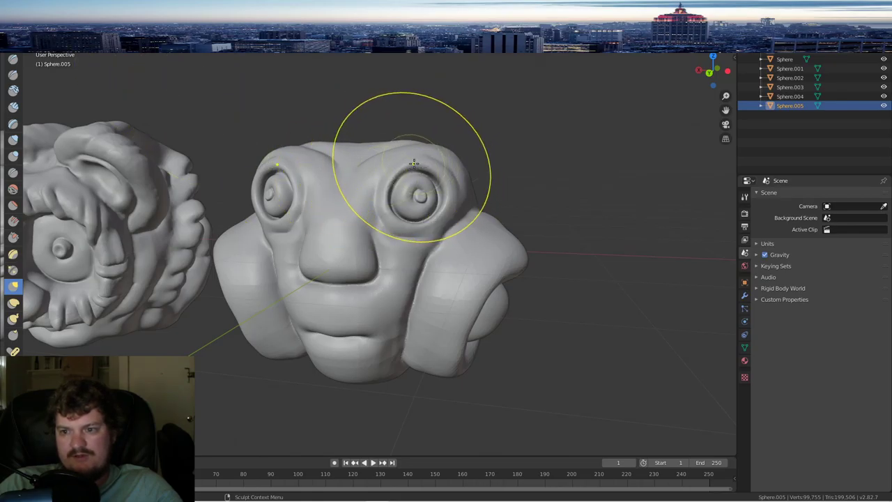
pyautogui.moveTo(413, 187); pyautogui.dragTo(454, 179, button='middle')
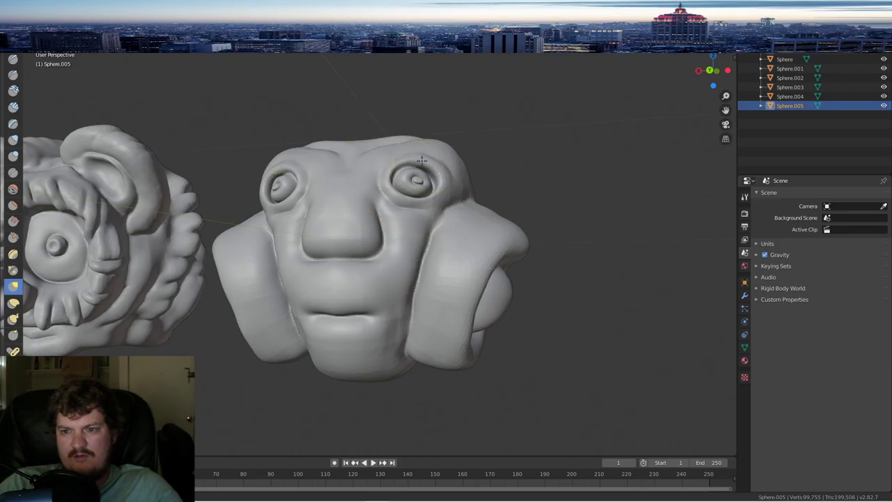
pyautogui.moveTo(421, 156)
pyautogui.mouseDown(button='middle')
pyautogui.moveTo(407, 162)
pyautogui.moveTo(446, 192)
pyautogui.moveTo(349, 170)
pyautogui.moveTo(325, 195)
pyautogui.moveTo(335, 191)
pyautogui.mouseUp(button='middle')
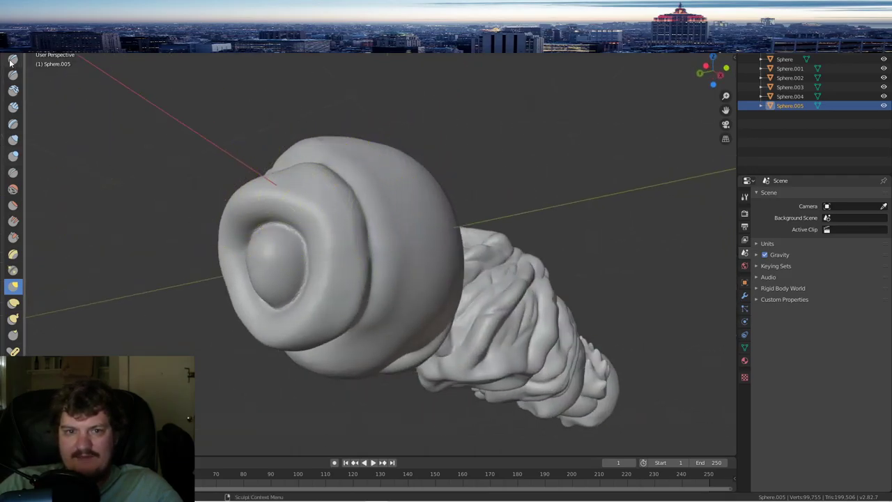
# - Build up the outer side of the ear along its length with the Draw brush
pyautogui.click(10, 175)
pyautogui.click(13, 60)
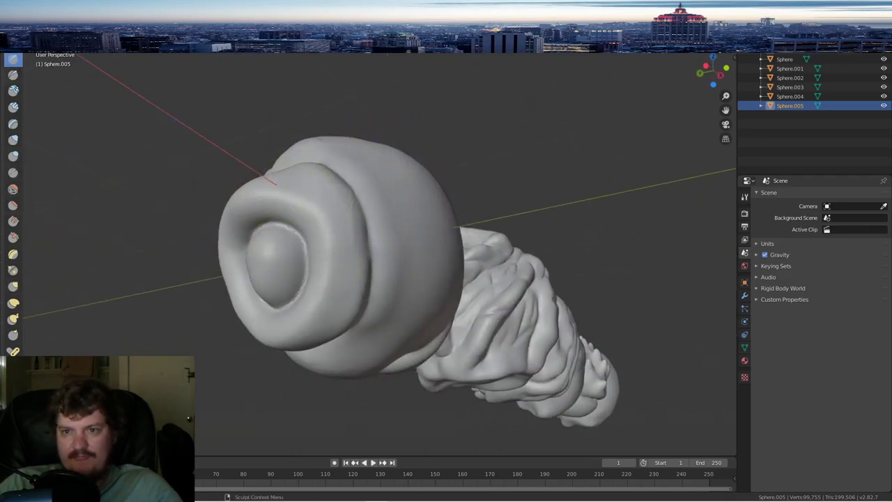
pyautogui.scroll(4, 349, 219)
pyautogui.moveTo(240, 142)
pyautogui.mouseDown()
pyautogui.moveTo(311, 218)
pyautogui.moveTo(298, 376)
pyautogui.mouseUp()
pyautogui.moveTo(297, 381)
pyautogui.mouseDown(button='middle')
pyautogui.moveTo(325, 337)
pyautogui.moveTo(351, 323)
pyautogui.moveTo(314, 199)
pyautogui.moveTo(368, 224)
pyautogui.moveTo(378, 241)
pyautogui.mouseUp(button='middle')
pyautogui.scroll(-4, 378, 242)
pyautogui.scroll(3, 446, 249)
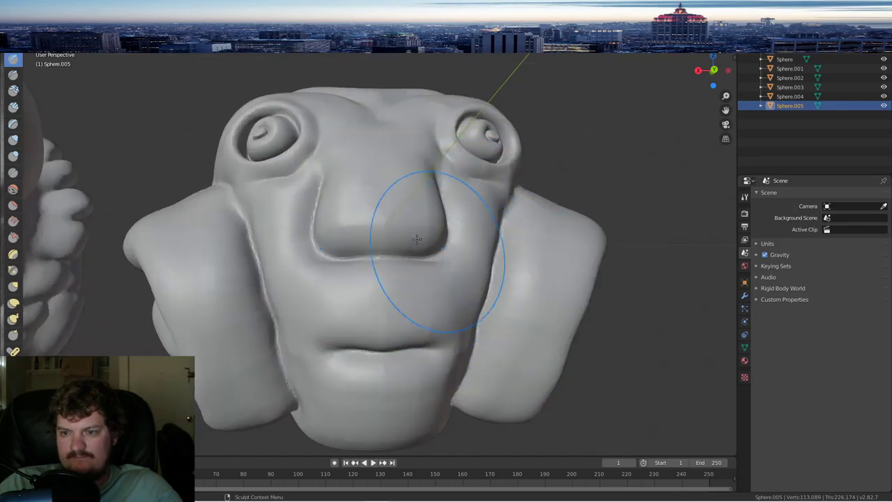
# - Carve a lengthwise groove down the front and back of the ear with the Crease brush
pyautogui.click(14, 171)
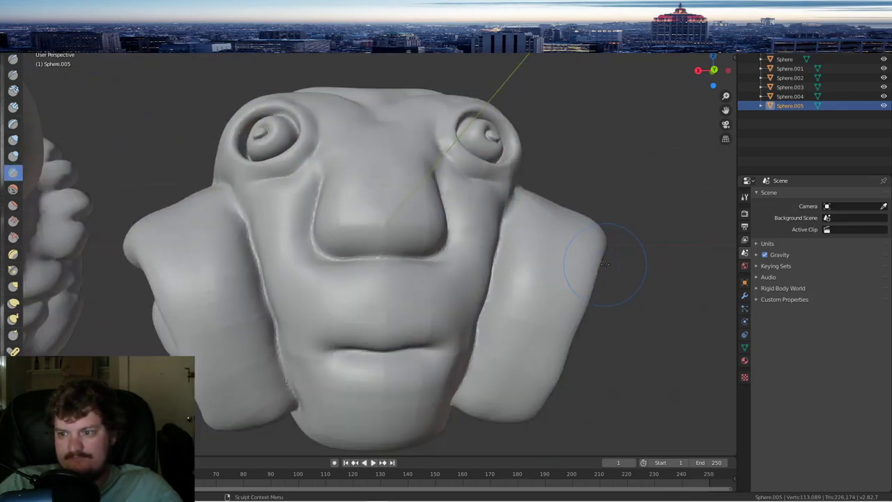
pyautogui.moveTo(604, 262); pyautogui.dragTo(557, 254, button='middle')
pyautogui.moveTo(536, 227); pyautogui.dragTo(501, 276)
pyautogui.moveTo(543, 221)
pyautogui.mouseDown()
pyautogui.moveTo(532, 225)
pyautogui.moveTo(495, 352)
pyautogui.mouseUp()
pyautogui.moveTo(575, 226)
pyautogui.mouseDown(button='middle')
pyautogui.moveTo(514, 258)
pyautogui.moveTo(398, 285)
pyautogui.mouseUp(button='middle')
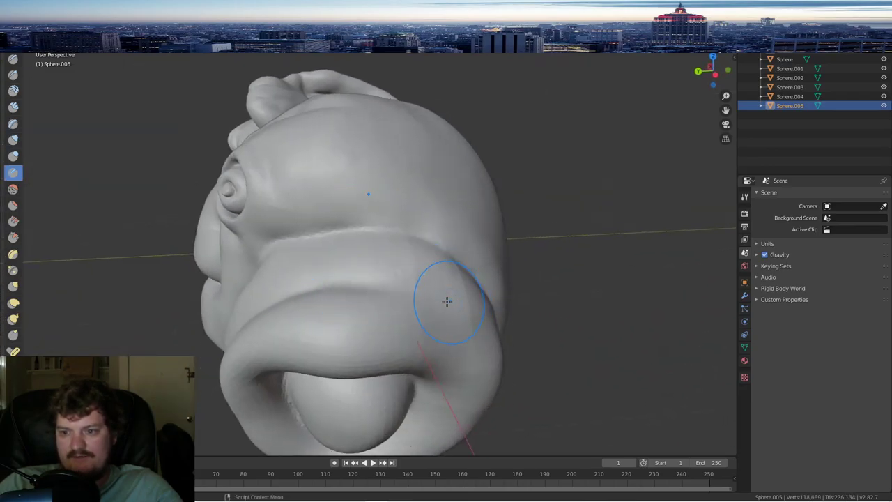
pyautogui.moveTo(448, 302); pyautogui.dragTo(272, 232, button='middle')
pyautogui.moveTo(268, 241); pyautogui.dragTo(319, 309)
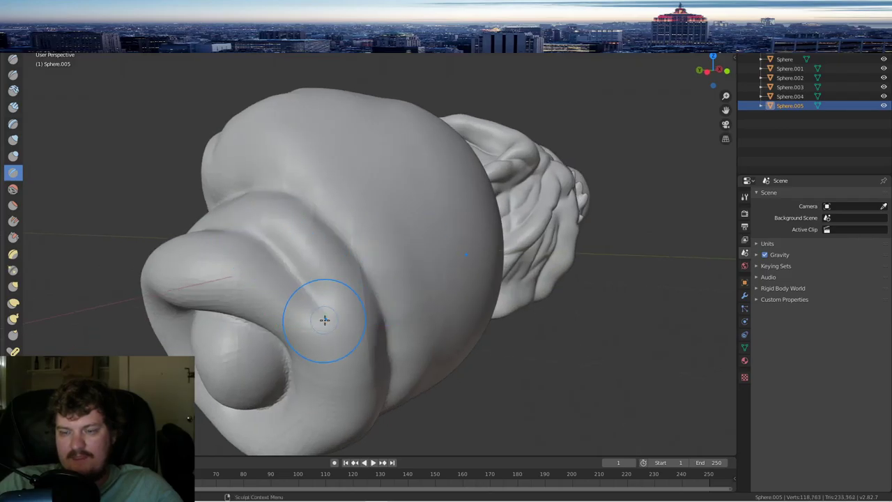
pyautogui.moveTo(318, 309); pyautogui.dragTo(279, 284, button='middle')
pyautogui.moveTo(233, 215)
pyautogui.mouseDown()
pyautogui.moveTo(269, 298)
pyautogui.moveTo(271, 330)
pyautogui.mouseUp()
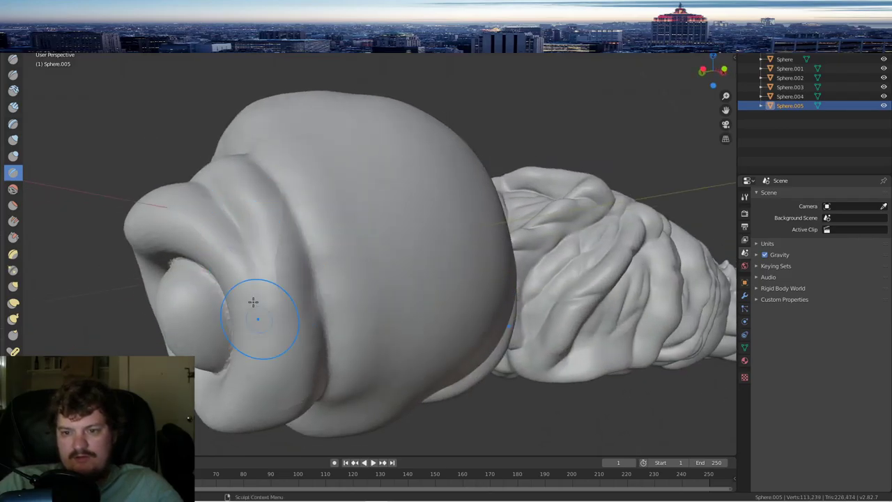
# - Continue the groove around the lower back and underside of the ear to separate its two folds
pyautogui.moveTo(257, 296); pyautogui.dragTo(266, 304, button='middle')
pyautogui.moveTo(267, 304)
pyautogui.mouseDown()
pyautogui.moveTo(253, 283)
pyautogui.moveTo(234, 330)
pyautogui.mouseUp()
pyautogui.moveTo(234, 330); pyautogui.dragTo(285, 235, button='middle')
pyautogui.moveTo(284, 235)
pyautogui.mouseDown()
pyautogui.moveTo(271, 255)
pyautogui.moveTo(229, 279)
pyautogui.mouseUp()
pyautogui.moveTo(229, 279); pyautogui.dragTo(453, 209, button='middle')
pyautogui.moveTo(453, 209); pyautogui.dragTo(328, 169)
pyautogui.moveTo(328, 170); pyautogui.dragTo(526, 331, button='middle')
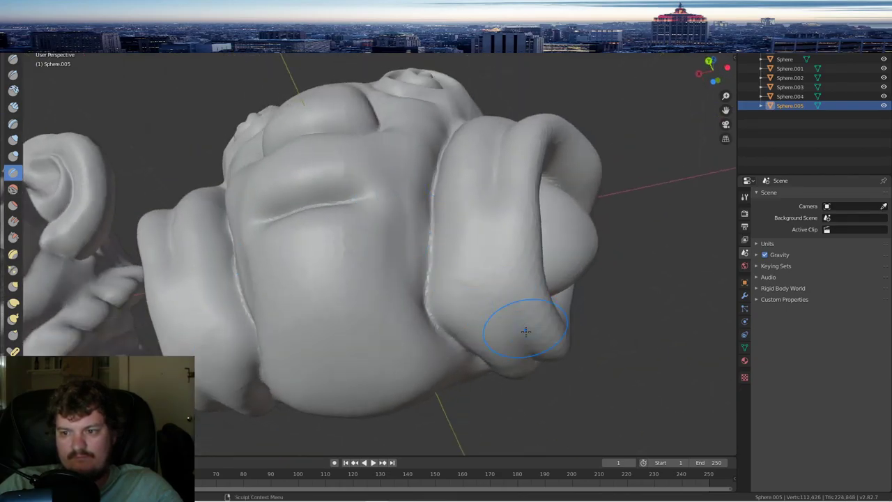
pyautogui.moveTo(500, 279)
pyautogui.mouseDown()
pyautogui.moveTo(493, 215)
pyautogui.moveTo(494, 264)
pyautogui.moveTo(488, 239)
pyautogui.mouseUp()
# - Divide the dome inside the ear into several rounded lobes with crease strokes
pyautogui.moveTo(505, 300)
pyautogui.mouseDown(button='middle')
pyautogui.moveTo(495, 319)
pyautogui.moveTo(436, 323)
pyautogui.mouseUp(button='middle')
pyautogui.moveTo(436, 322)
pyautogui.mouseDown()
pyautogui.moveTo(396, 249)
pyautogui.moveTo(376, 269)
pyautogui.moveTo(388, 218)
pyautogui.moveTo(371, 279)
pyautogui.moveTo(324, 221)
pyautogui.moveTo(394, 249)
pyautogui.moveTo(378, 258)
pyautogui.moveTo(403, 293)
pyautogui.moveTo(395, 319)
pyautogui.moveTo(390, 281)
pyautogui.mouseUp()
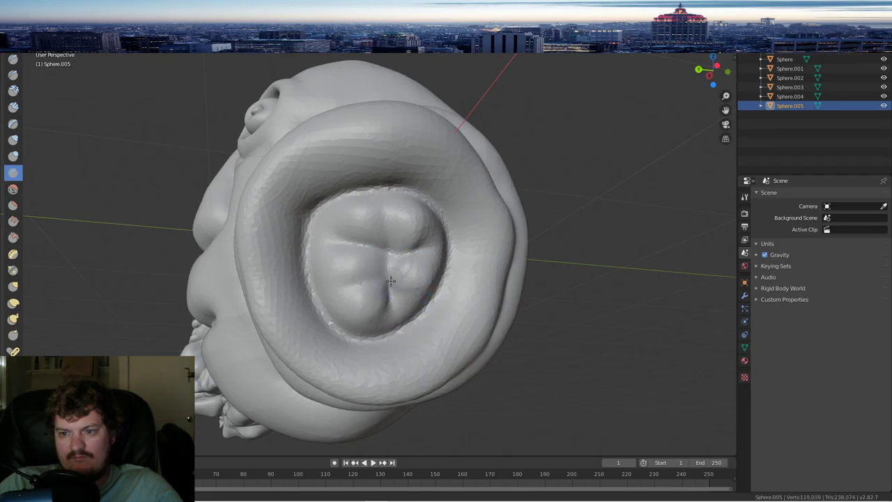
pyautogui.moveTo(326, 234); pyautogui.dragTo(354, 232)
# - Crease a ring around the lobed inner ear to separate it from the surrounding hollow
pyautogui.moveTo(378, 196); pyautogui.dragTo(322, 193)
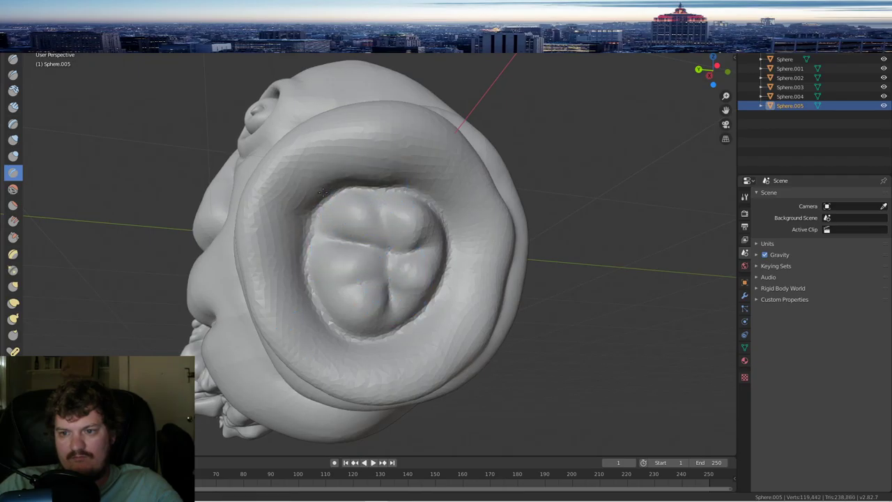
pyautogui.moveTo(311, 234); pyautogui.dragTo(298, 248)
pyautogui.moveTo(308, 300)
pyautogui.mouseDown()
pyautogui.moveTo(307, 292)
pyautogui.moveTo(341, 353)
pyautogui.moveTo(345, 334)
pyautogui.moveTo(328, 318)
pyautogui.moveTo(398, 342)
pyautogui.moveTo(433, 320)
pyautogui.moveTo(422, 331)
pyautogui.mouseUp()
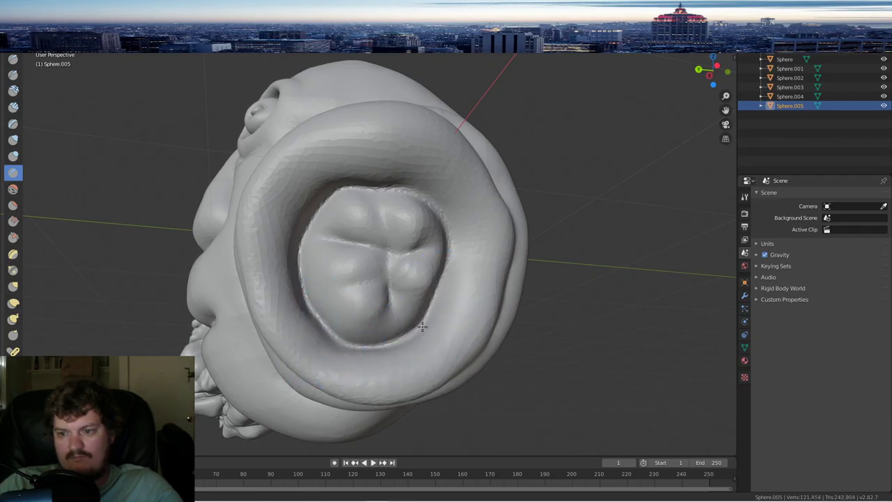
pyautogui.moveTo(381, 185)
pyautogui.mouseDown()
pyautogui.moveTo(390, 180)
pyautogui.moveTo(363, 172)
pyautogui.moveTo(447, 210)
pyautogui.mouseUp()
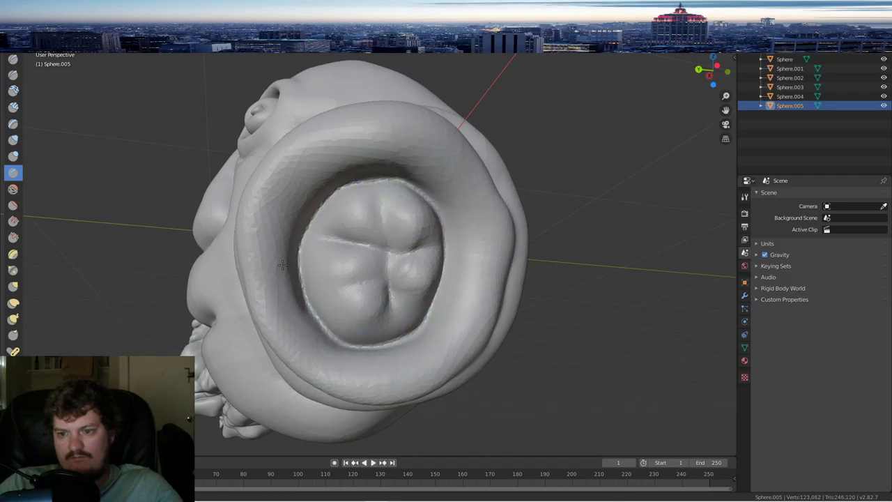
pyautogui.moveTo(308, 297); pyautogui.dragTo(380, 163)
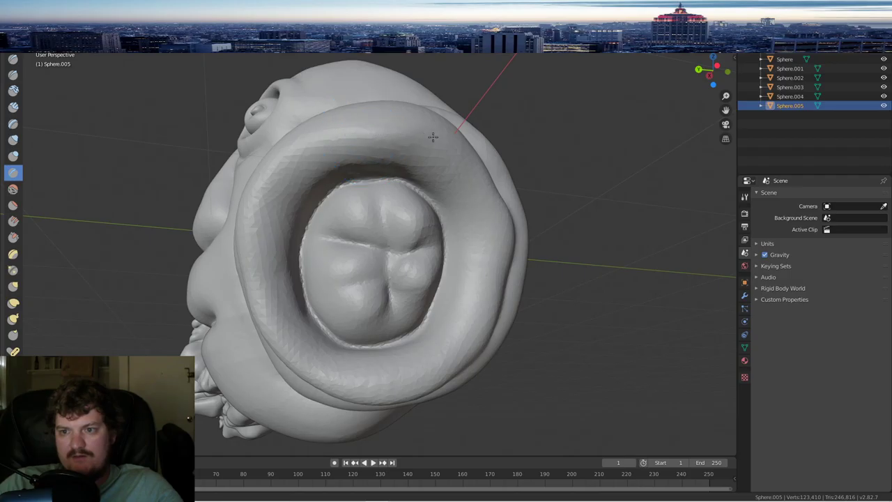
# - Deepen the hollow around the inner ear and carve a sharper inner edge on the ear's outer rim
pyautogui.moveTo(418, 145)
pyautogui.mouseDown()
pyautogui.moveTo(331, 143)
pyautogui.moveTo(446, 151)
pyautogui.mouseUp()
pyautogui.moveTo(279, 164)
pyautogui.mouseDown()
pyautogui.moveTo(331, 157)
pyautogui.moveTo(277, 275)
pyautogui.mouseUp()
pyautogui.moveTo(271, 204)
pyautogui.mouseDown()
pyautogui.moveTo(275, 264)
pyautogui.moveTo(264, 235)
pyautogui.moveTo(265, 299)
pyautogui.moveTo(299, 346)
pyautogui.moveTo(346, 379)
pyautogui.moveTo(383, 380)
pyautogui.moveTo(453, 328)
pyautogui.moveTo(488, 313)
pyautogui.moveTo(436, 360)
pyautogui.moveTo(482, 189)
pyautogui.mouseUp()
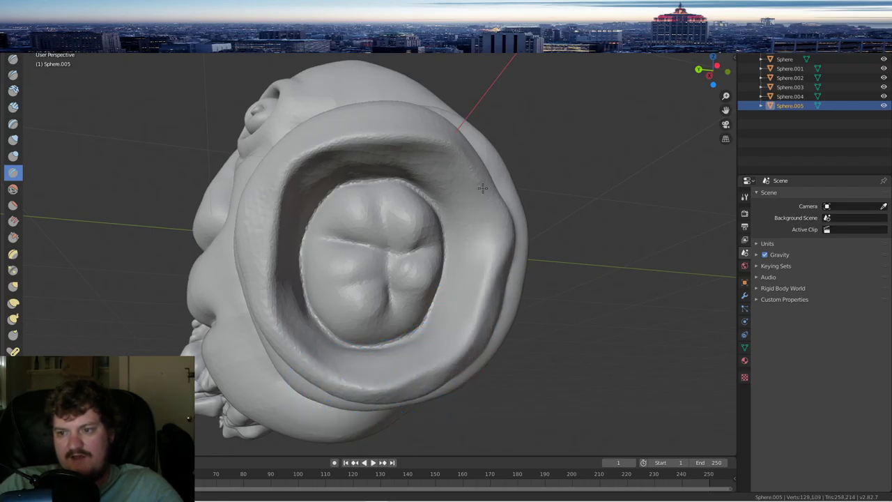
pyautogui.moveTo(494, 273); pyautogui.dragTo(496, 235)
# - Shape the upper and lower lips along the mouth line with the Draw brush
pyautogui.scroll(-6, 397, 157)
pyautogui.moveTo(369, 181); pyautogui.dragTo(460, 195, button='middle')
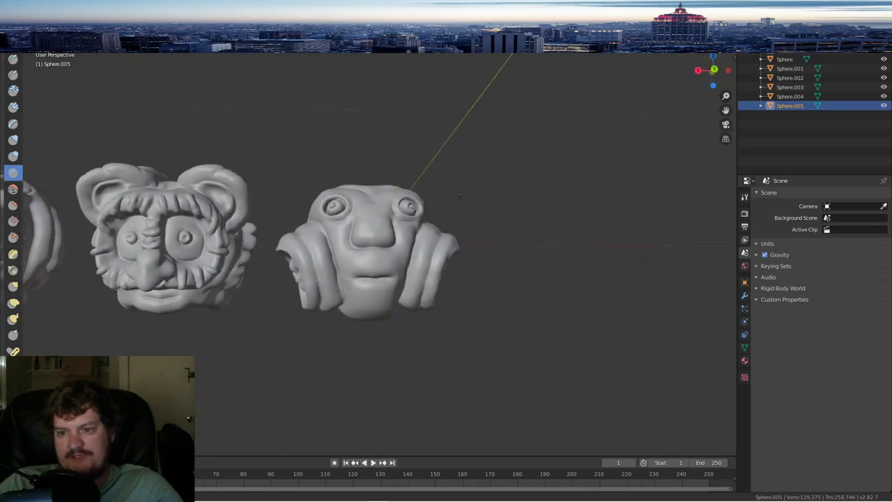
pyautogui.scroll(5, 460, 195)
pyautogui.scroll(4, 438, 200)
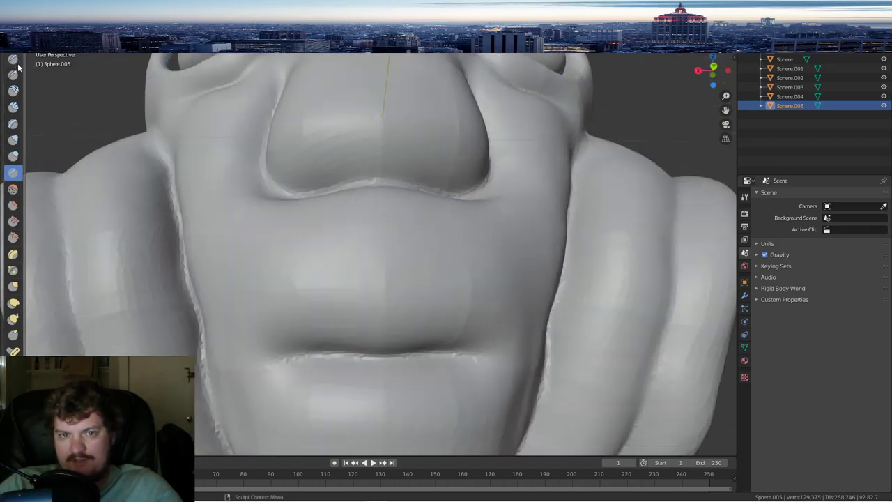
pyautogui.scroll(-2, 376, 226)
pyautogui.moveTo(370, 285); pyautogui.dragTo(346, 274, button='middle')
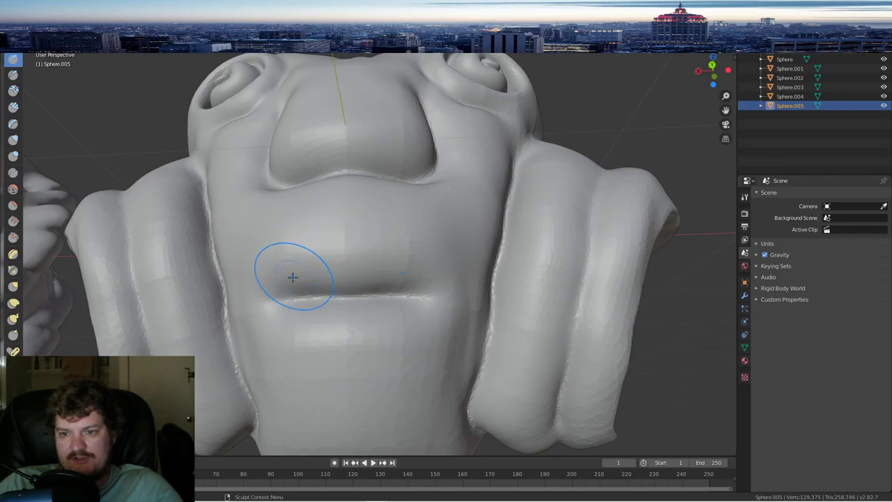
pyautogui.moveTo(292, 277)
pyautogui.mouseDown()
pyautogui.moveTo(360, 269)
pyautogui.moveTo(391, 279)
pyautogui.mouseUp()
pyautogui.moveTo(301, 310); pyautogui.dragTo(435, 306)
pyautogui.moveTo(434, 258); pyautogui.dragTo(433, 262, button='middle')
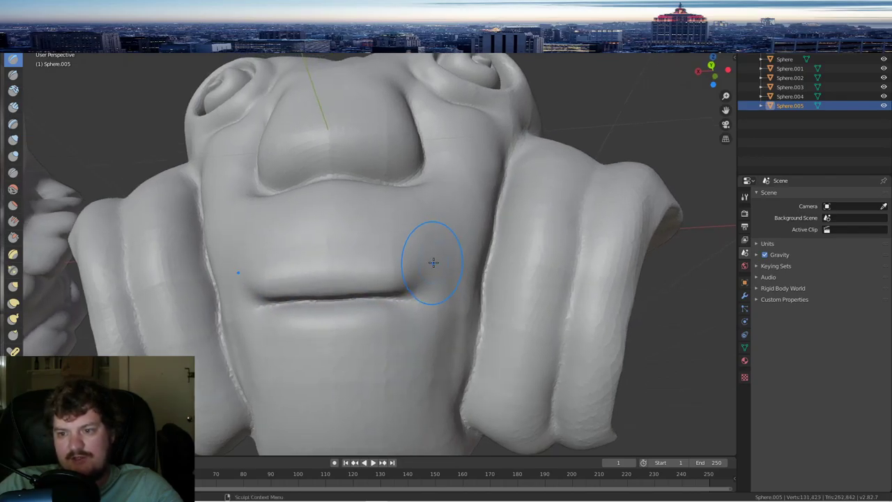
# - Reshape the surface beneath the nose and up beside it toward the cheek with the Draw brush
pyautogui.scroll(-4, 362, 160)
pyautogui.scroll(4, 355, 153)
pyautogui.moveTo(355, 154); pyautogui.dragTo(371, 188, button='middle')
pyautogui.scroll(-4, 371, 188)
pyautogui.scroll(4, 371, 189)
pyautogui.moveTo(374, 239); pyautogui.dragTo(370, 226, button='middle')
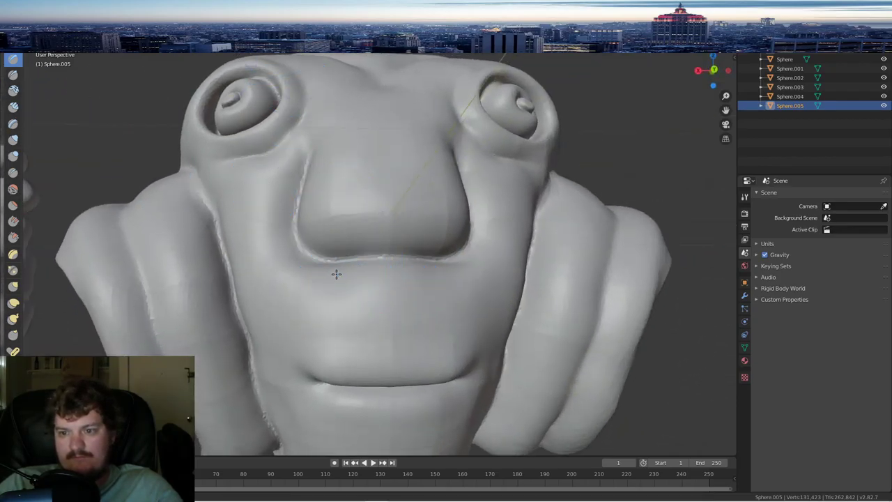
pyautogui.moveTo(336, 274)
pyautogui.mouseDown()
pyautogui.moveTo(472, 278)
pyautogui.moveTo(499, 195)
pyautogui.mouseUp()
pyautogui.moveTo(498, 195); pyautogui.dragTo(453, 290, button='middle')
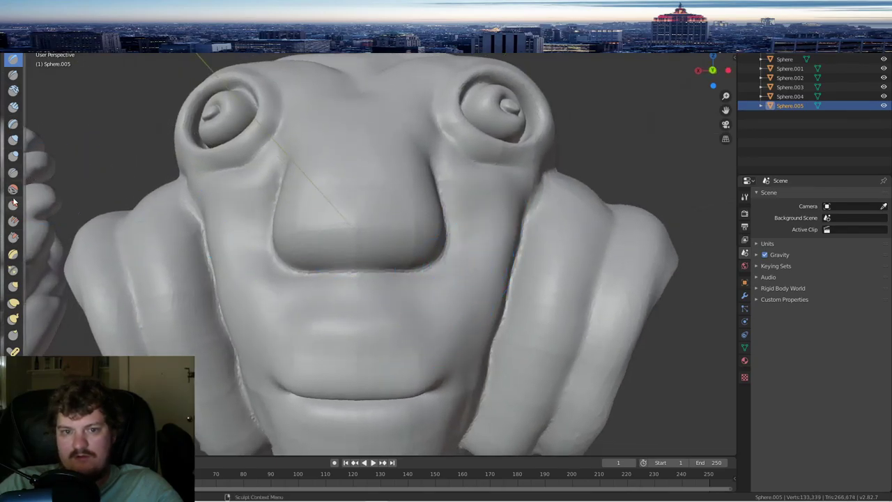
# - Try to hollow the cheeks beside the nose, and undo the strokes
pyautogui.moveTo(446, 189)
pyautogui.mouseDown()
pyautogui.moveTo(481, 223)
pyautogui.moveTo(467, 292)
pyautogui.mouseUp()
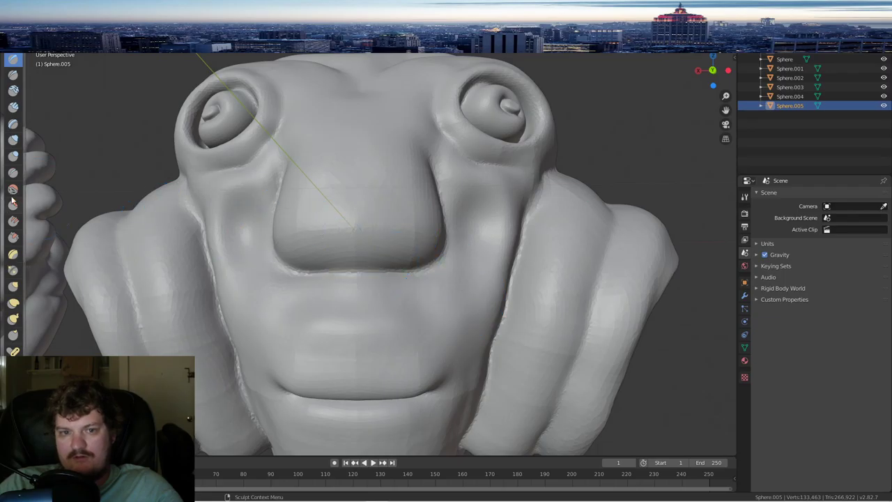
pyautogui.moveTo(470, 183)
pyautogui.mouseDown()
pyautogui.moveTo(483, 235)
pyautogui.moveTo(496, 223)
pyautogui.mouseUp()
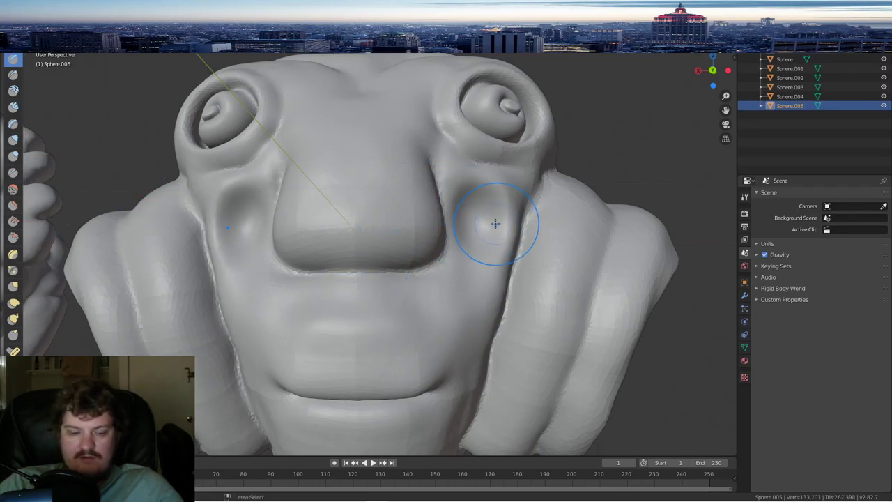
pyautogui.hotkey('ctrl', 'z')
pyautogui.hotkey('ctrl', 'z')
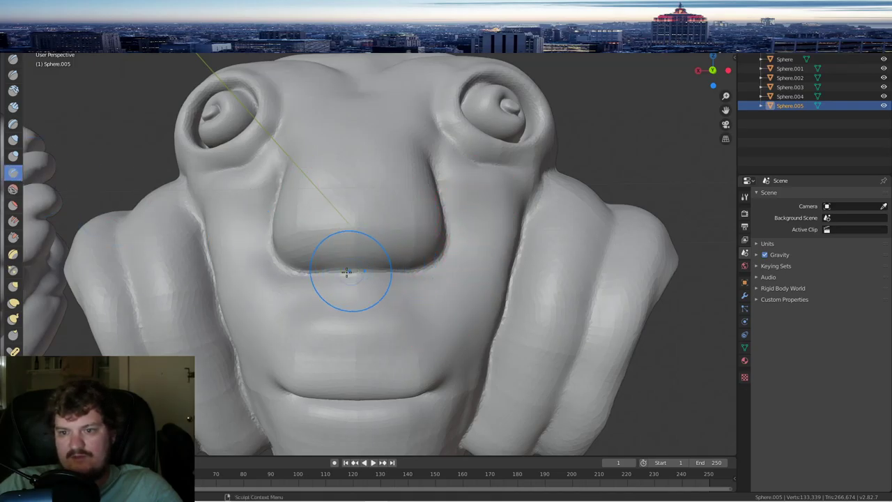
# - Sharpen the crease under the nose and up its side with the Crease brush
pyautogui.moveTo(337, 270); pyautogui.dragTo(358, 271)
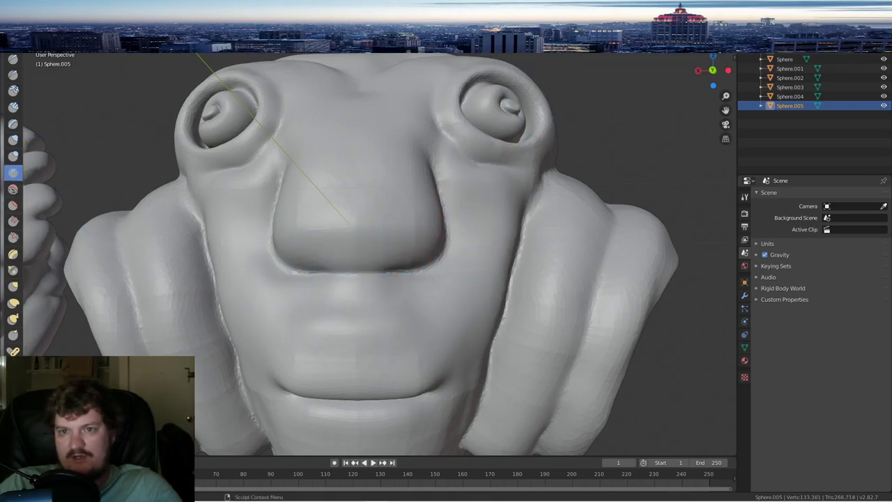
pyautogui.moveTo(302, 276); pyautogui.dragTo(399, 271)
pyautogui.moveTo(431, 268); pyautogui.dragTo(393, 277, button='middle')
pyautogui.moveTo(392, 277); pyautogui.dragTo(392, 274)
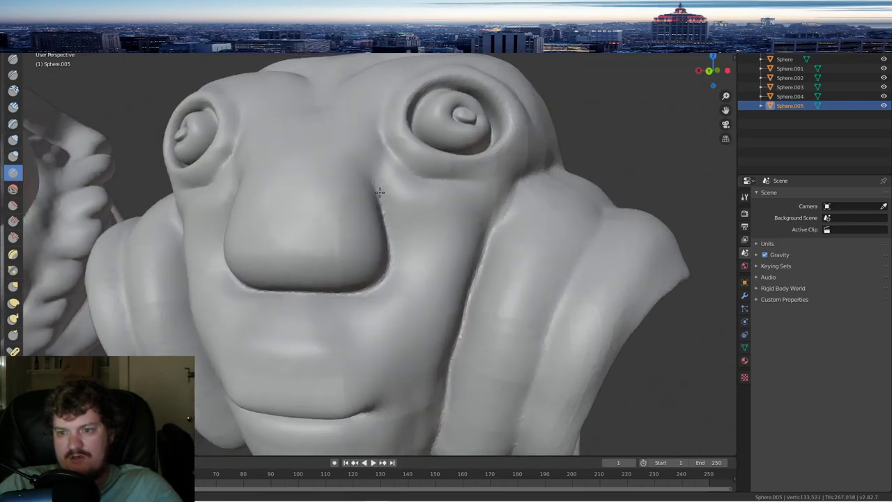
pyautogui.moveTo(379, 192); pyautogui.dragTo(375, 186)
pyautogui.scroll(-6, 385, 213)
pyautogui.moveTo(385, 213)
pyautogui.mouseDown(button='middle')
pyautogui.moveTo(428, 211)
pyautogui.moveTo(404, 195)
pyautogui.moveTo(433, 187)
pyautogui.mouseUp(button='middle')
pyautogui.scroll(-3, 428, 210)
pyautogui.scroll(5, 428, 211)
pyautogui.click(14, 62)
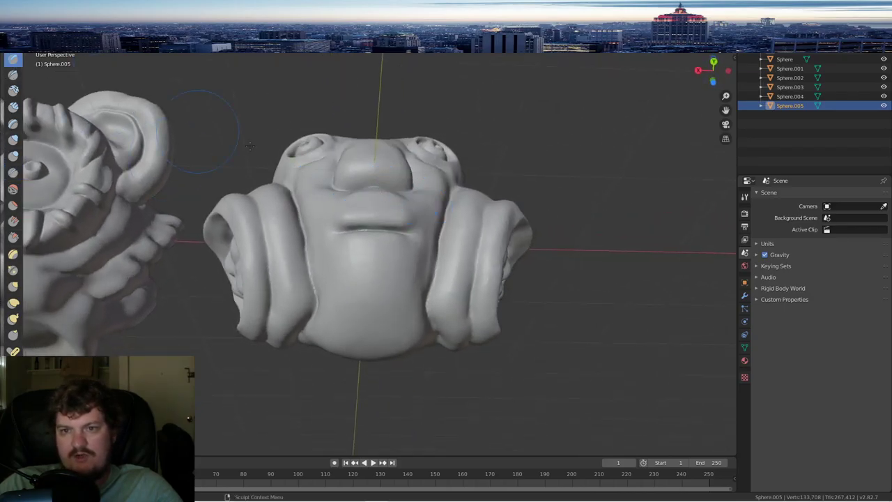
# - Build up a rounded chin beneath the lower lip with the Draw brush
pyautogui.scroll(2, 460, 338)
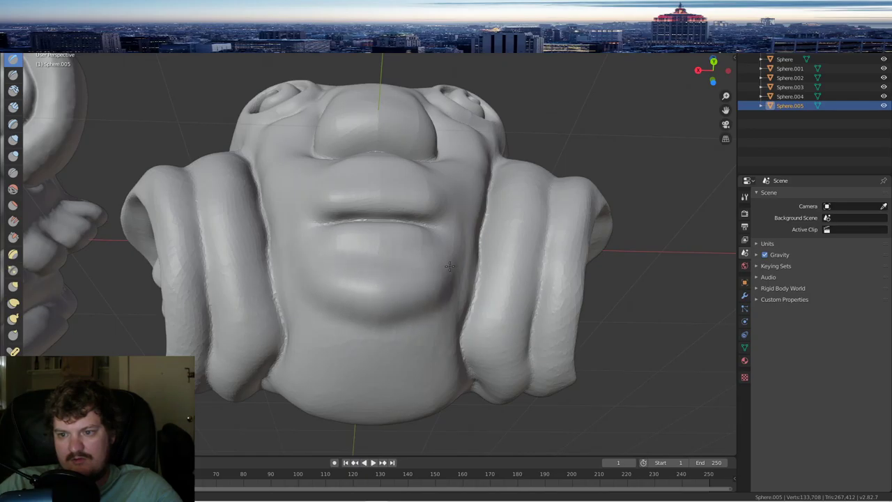
pyautogui.moveTo(450, 266); pyautogui.dragTo(425, 292, button='middle')
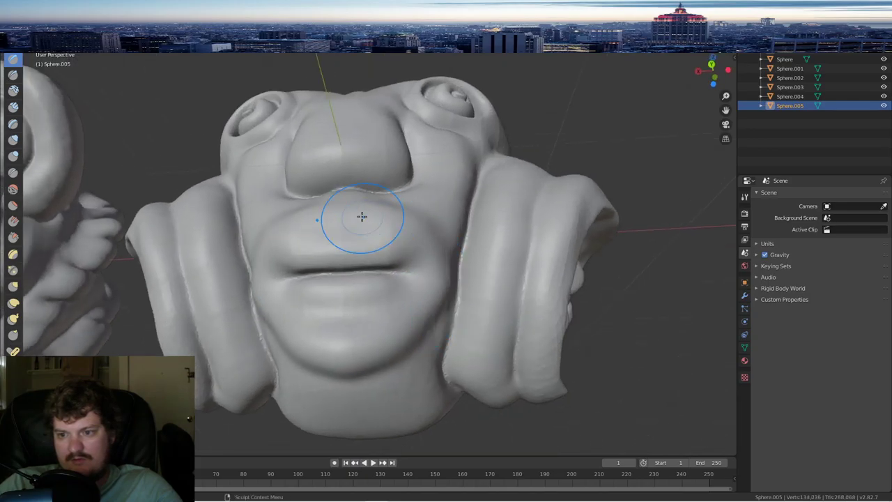
pyautogui.scroll(-3, 424, 254)
pyautogui.moveTo(424, 255)
pyautogui.mouseDown(button='middle')
pyautogui.moveTo(438, 299)
pyautogui.moveTo(414, 263)
pyautogui.mouseUp(button='middle')
pyautogui.scroll(2, 427, 287)
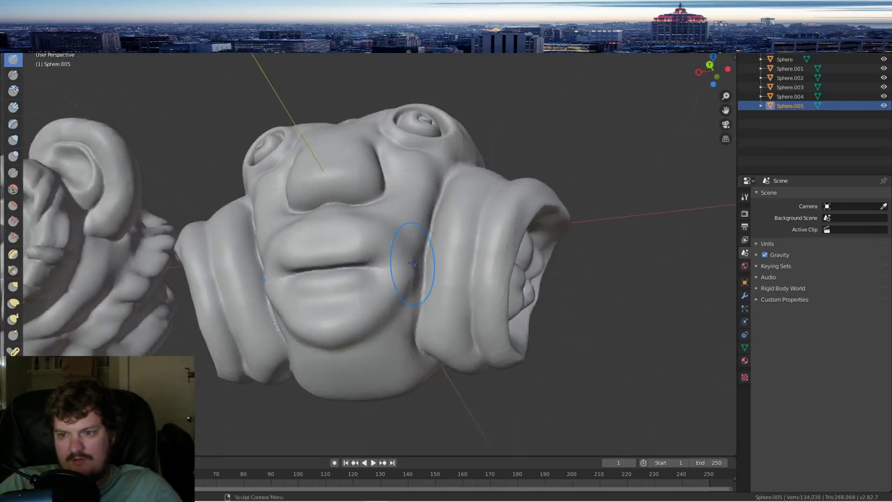
# - Smooth the chin, jaw and underside of the head with the Smooth brush
pyautogui.click(14, 188)
pyautogui.moveTo(258, 269); pyautogui.dragTo(387, 306, button='middle')
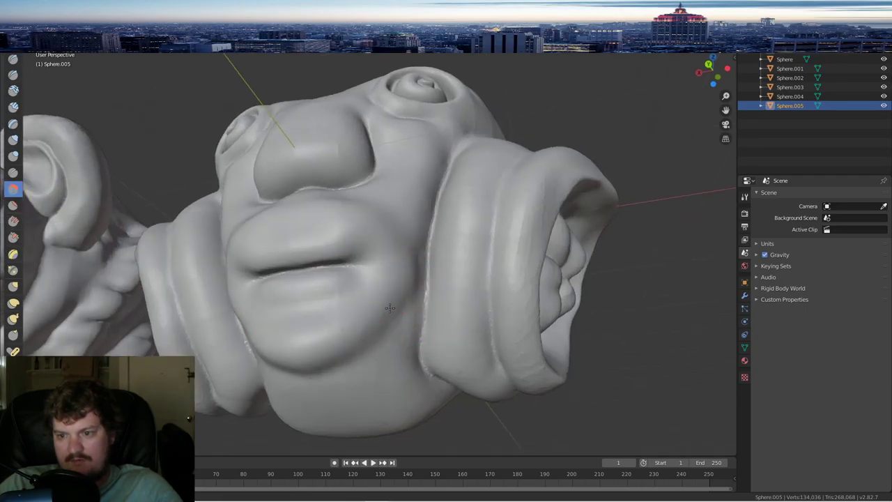
pyautogui.moveTo(387, 231)
pyautogui.mouseDown(button='middle')
pyautogui.moveTo(356, 229)
pyautogui.moveTo(377, 296)
pyautogui.moveTo(399, 224)
pyautogui.mouseUp(button='middle')
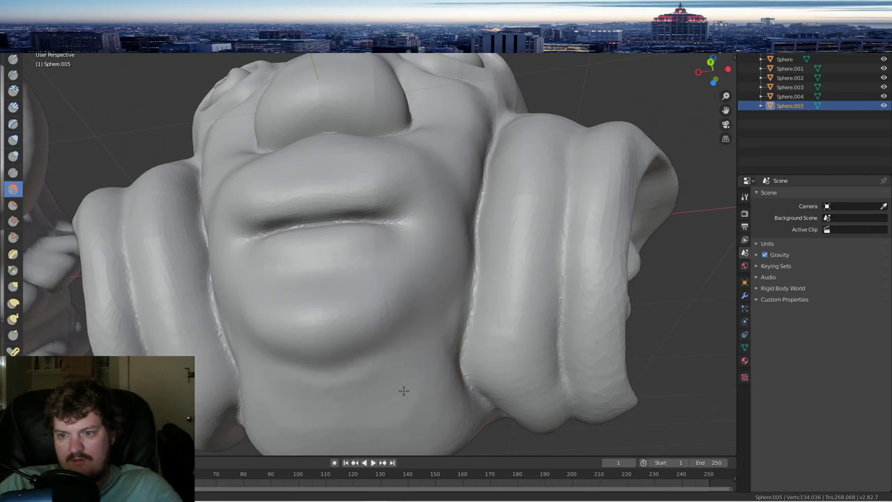
pyautogui.scroll(-4, 402, 392)
pyautogui.moveTo(402, 392); pyautogui.dragTo(375, 265, button='middle')
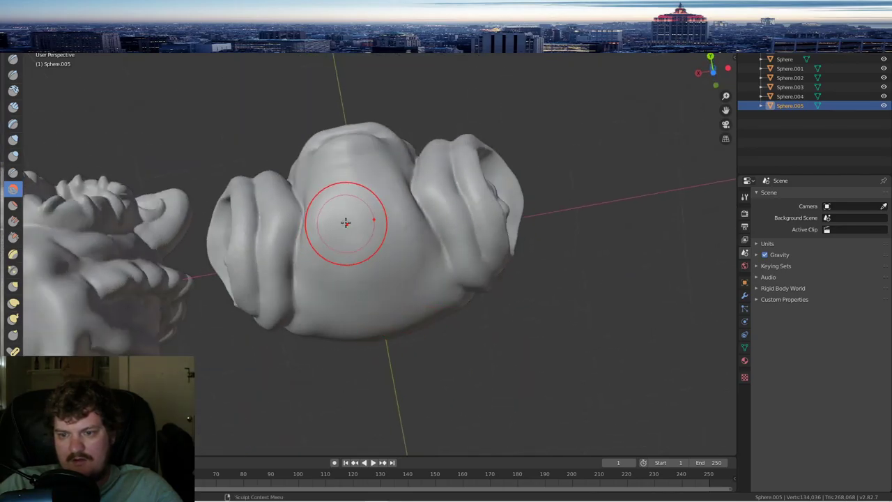
pyautogui.scroll(-3, 405, 299)
pyautogui.moveTo(346, 223)
pyautogui.mouseDown(button='middle')
pyautogui.moveTo(405, 299)
pyautogui.moveTo(352, 305)
pyautogui.moveTo(376, 296)
pyautogui.moveTo(404, 235)
pyautogui.moveTo(359, 247)
pyautogui.moveTo(343, 315)
pyautogui.mouseUp(button='middle')
pyautogui.scroll(2, 380, 296)
pyautogui.scroll(1, 300, 345)
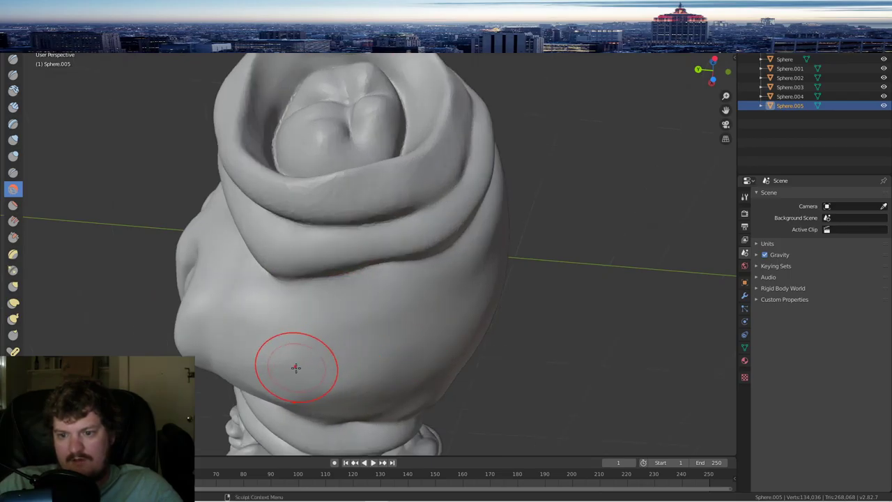
pyautogui.moveTo(384, 308)
pyautogui.mouseDown(button='middle')
pyautogui.moveTo(401, 245)
pyautogui.moveTo(418, 237)
pyautogui.moveTo(412, 215)
pyautogui.moveTo(388, 299)
pyautogui.mouseUp(button='middle')
pyautogui.scroll(3, 412, 215)
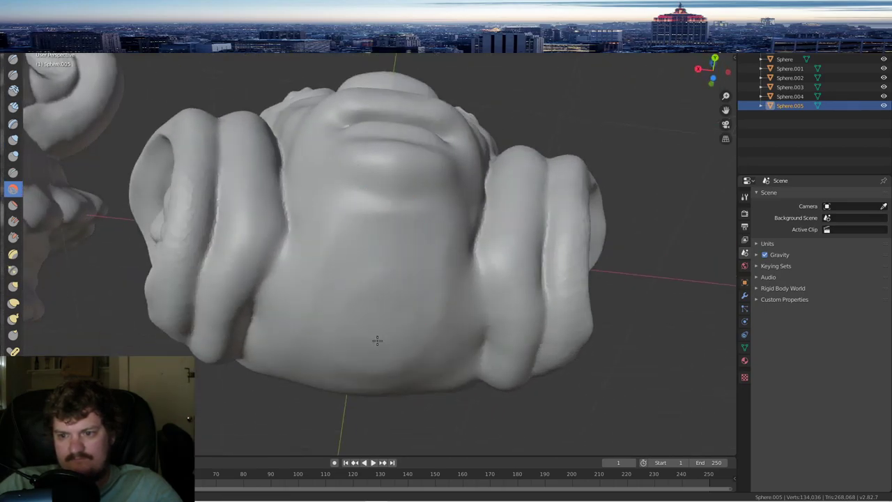
# - Deepen the fold between the jaw and the ear with the Crease brush
pyautogui.click(11, 176)
pyautogui.moveTo(300, 228)
pyautogui.mouseDown()
pyautogui.moveTo(260, 304)
pyautogui.moveTo(276, 263)
pyautogui.mouseUp()
pyautogui.scroll(-4, 312, 233)
pyautogui.moveTo(348, 221)
pyautogui.mouseDown(button='middle')
pyautogui.moveTo(362, 261)
pyautogui.moveTo(397, 268)
pyautogui.mouseUp(button='middle')
pyautogui.scroll(-4, 390, 255)
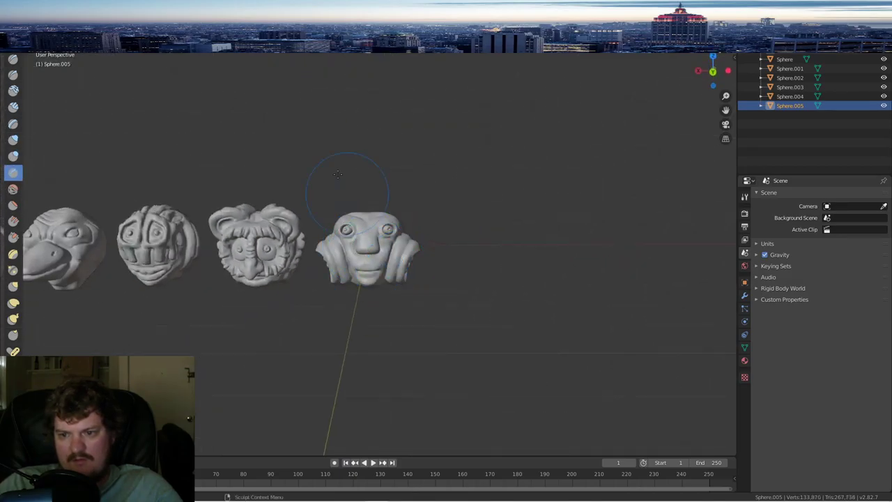
# - Switch to Object Mode and apply Shade Smooth to the newest head
pyautogui.press('F4')
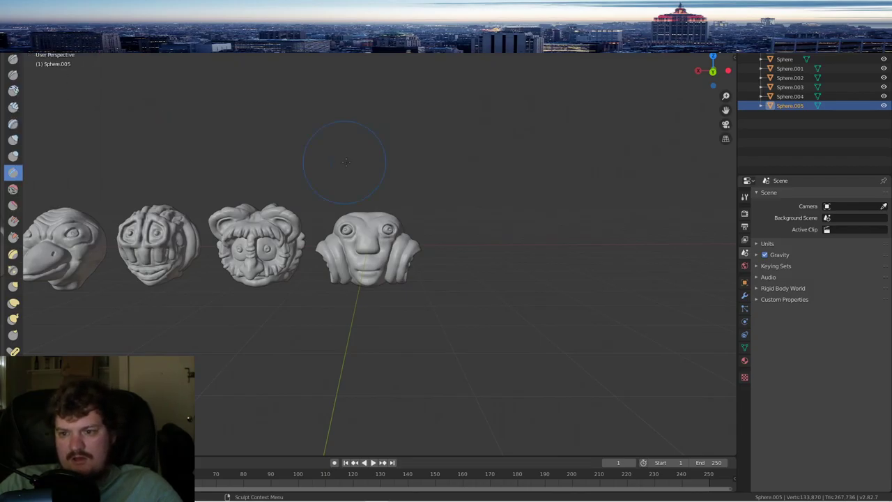
pyautogui.scroll(-6, 391, 237)
pyautogui.scroll(3, 199, 209)
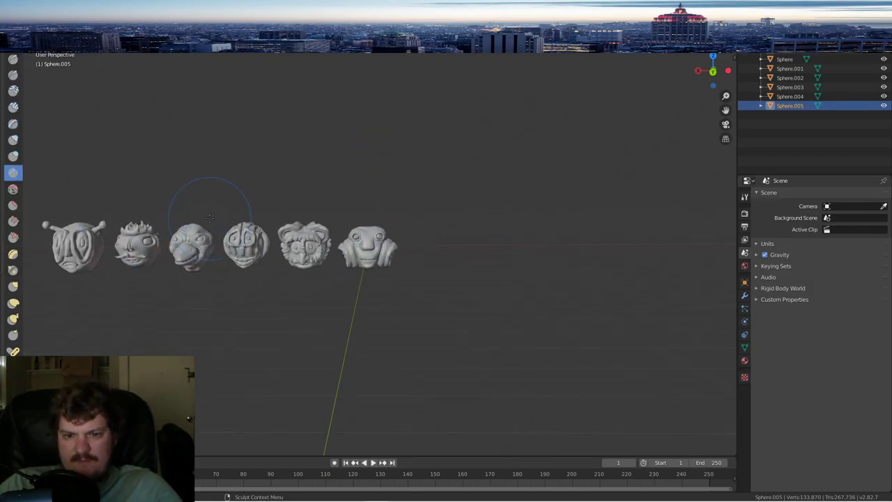
pyautogui.click(44, 43)
pyautogui.click(43, 51)
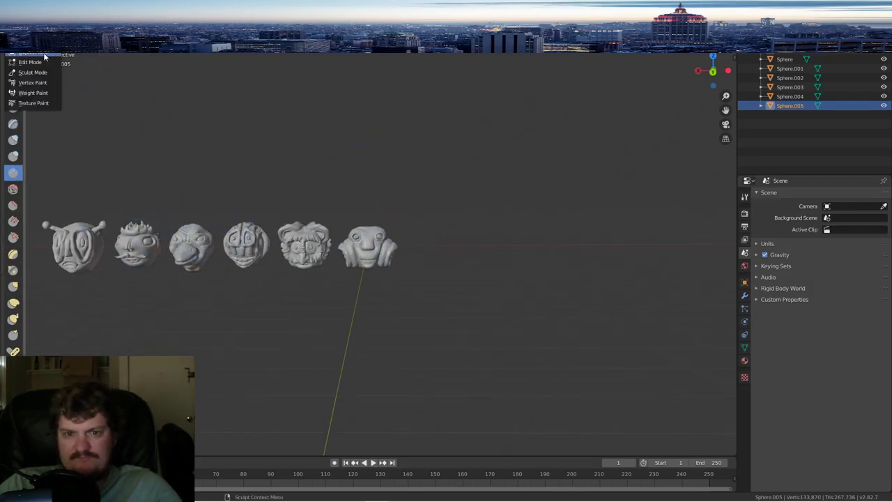
pyautogui.rightClick(381, 249)
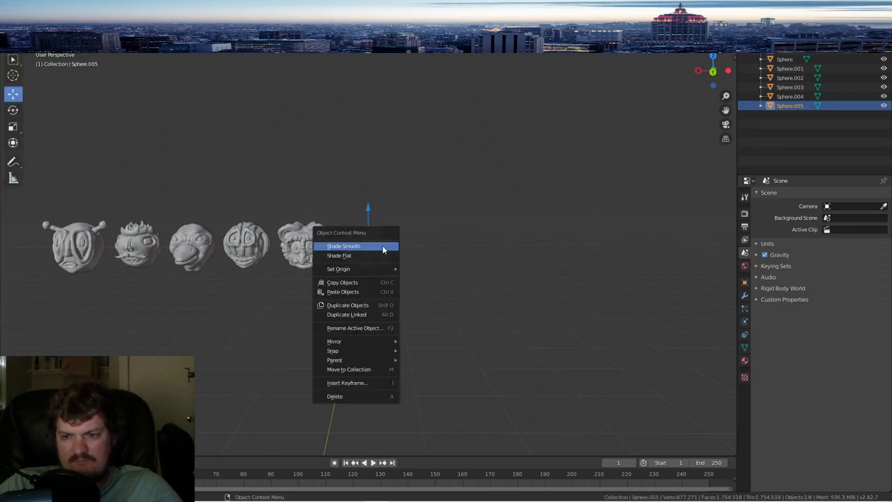
pyautogui.click(382, 249)
# - Apply Shade Smooth to each of the other five heads in the row
pyautogui.click(303, 240)
pyautogui.rightClick(303, 240)
pyautogui.click(303, 240)
pyautogui.click(243, 241)
pyautogui.rightClick(244, 240)
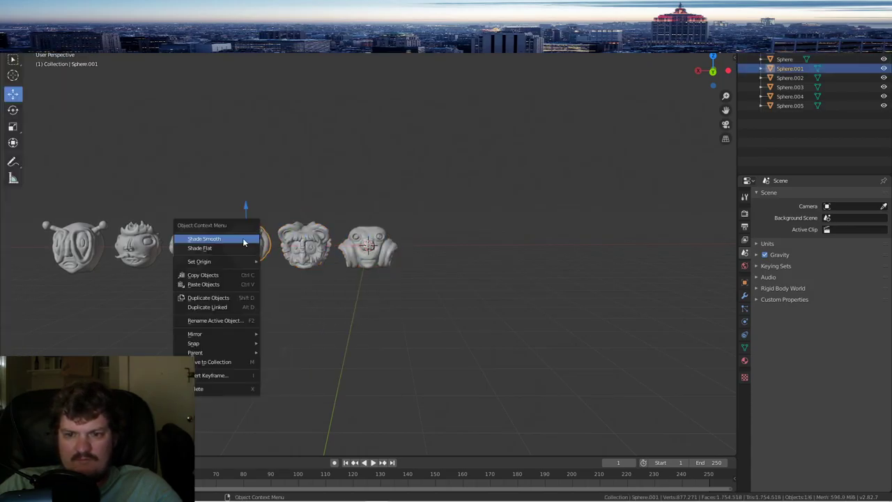
pyautogui.click(193, 239)
pyautogui.rightClick(193, 240)
pyautogui.click(141, 247)
pyautogui.rightClick(141, 247)
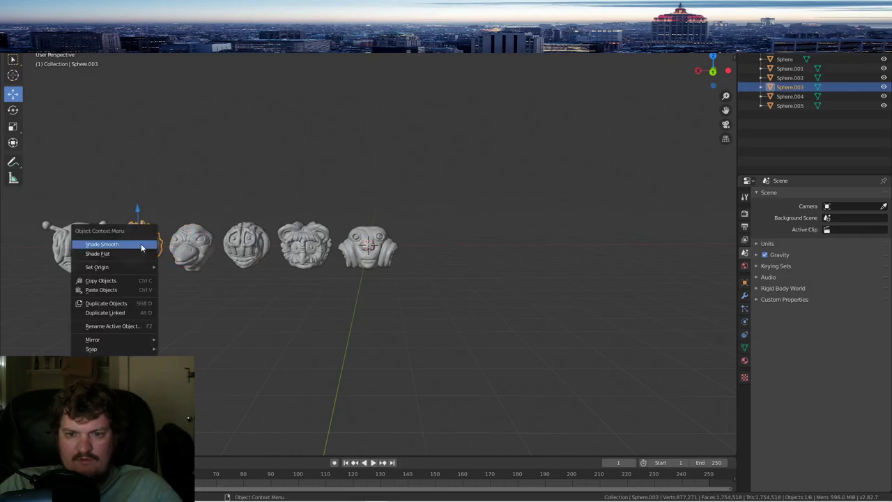
pyautogui.click(77, 245)
pyautogui.rightClick(77, 246)
# - Move the newest head along the X axis to the far end of the row, beyond the antennaed head
pyautogui.click(375, 250)
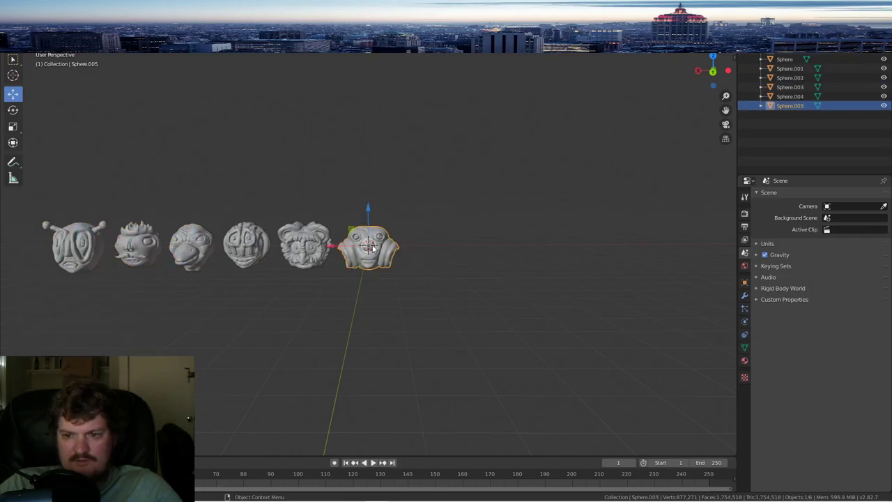
pyautogui.scroll(-3, 392, 250)
pyautogui.press('g')
pyautogui.press('x')
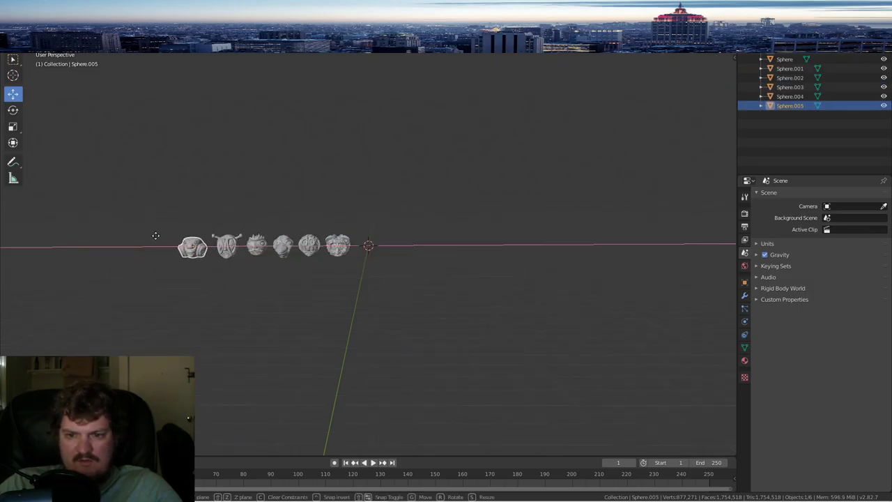
pyautogui.click(165, 233)
# - Examine the row of six heads from several angles, framed around the duck-billed head
pyautogui.moveTo(207, 230); pyautogui.dragTo(248, 225, button='middle')
pyautogui.scroll(4, 314, 230)
pyautogui.moveTo(308, 235); pyautogui.dragTo(276, 230, button='middle')
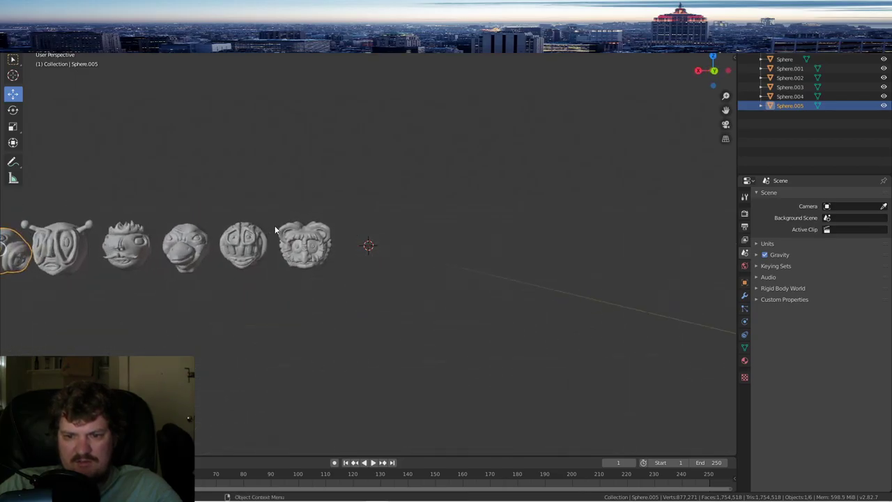
pyautogui.click(183, 239)
pyautogui.press('KP_Decimal')
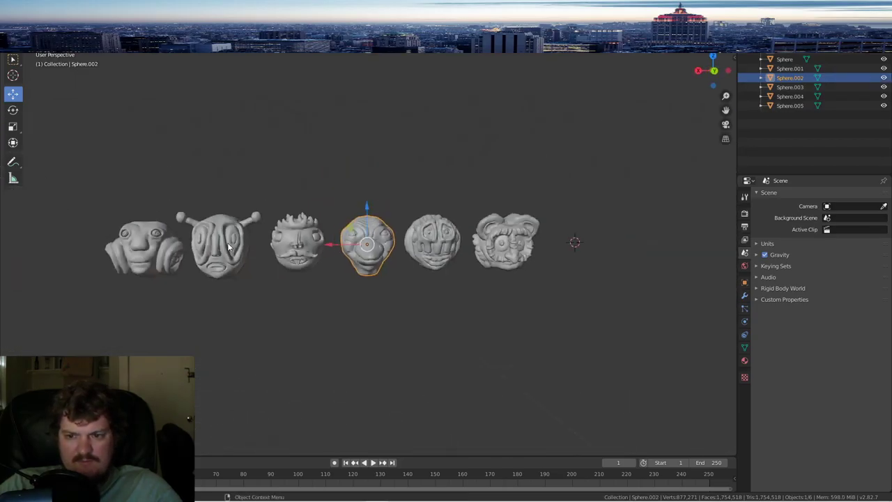
pyautogui.moveTo(450, 240)
pyautogui.mouseDown(button='middle')
pyautogui.moveTo(413, 237)
pyautogui.moveTo(438, 235)
pyautogui.mouseUp(button='middle')
pyautogui.scroll(-2, 408, 233)
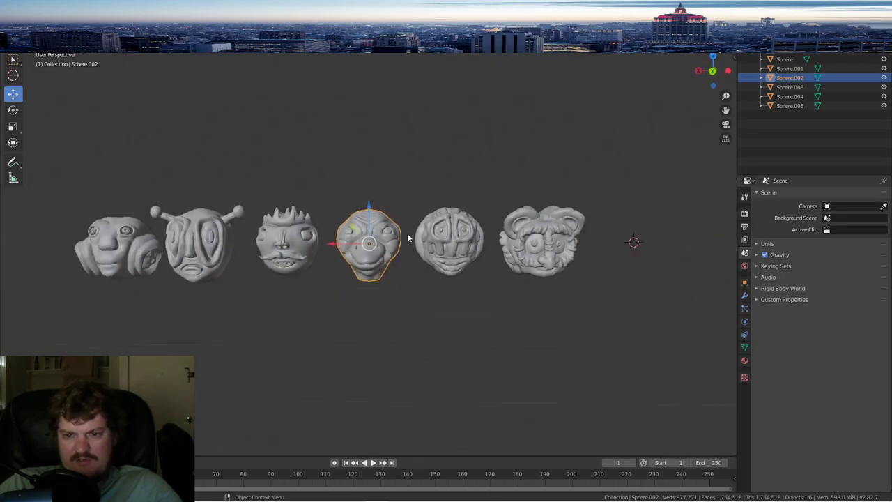
pyautogui.moveTo(340, 233); pyautogui.dragTo(266, 260, button='middle')
pyautogui.moveTo(236, 234)
pyautogui.mouseDown(button='middle')
pyautogui.moveTo(199, 233)
pyautogui.moveTo(188, 209)
pyautogui.moveTo(294, 203)
pyautogui.moveTo(284, 217)
pyautogui.mouseUp(button='middle')
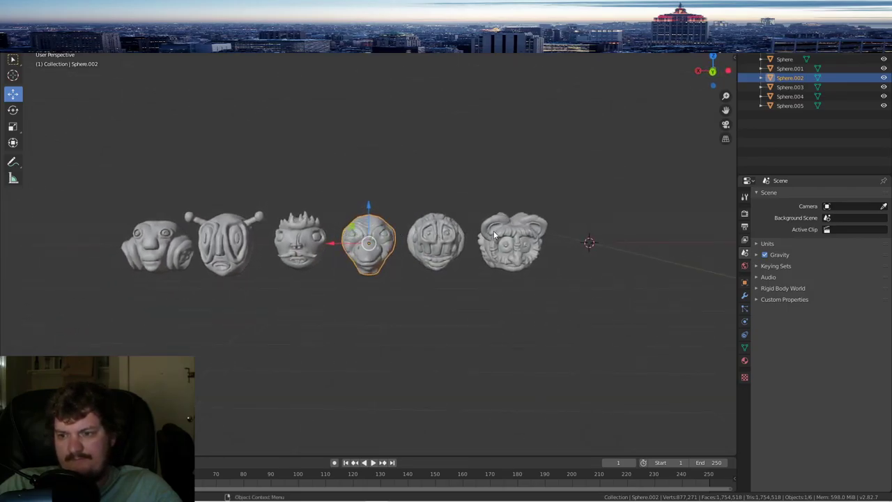
pyautogui.click(452, 192)
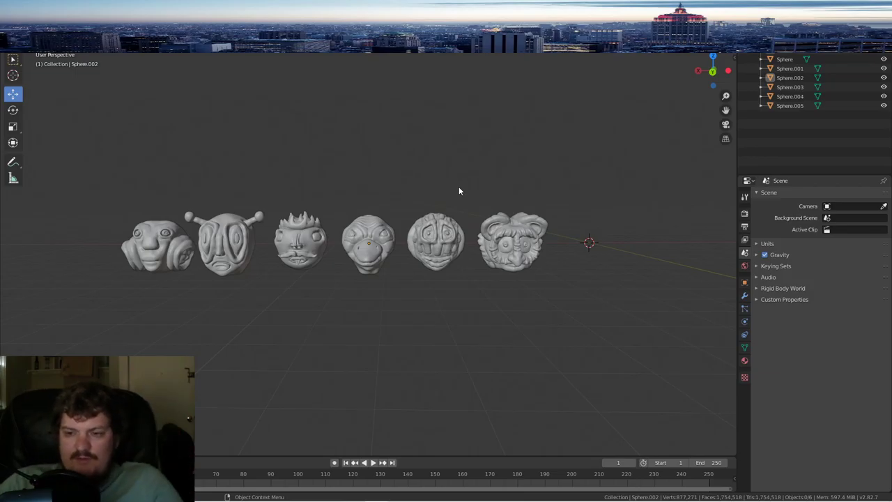
# - Move the crowned, moustached head along X in line with the duck-billed head and raise it directly above
pyautogui.click(375, 235)
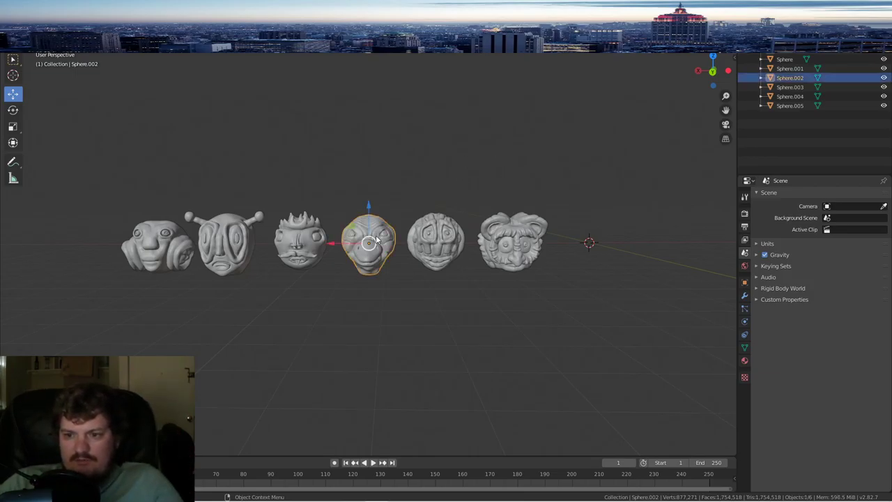
pyautogui.press('g')
pyautogui.press('x')
pyautogui.click(329, 236)
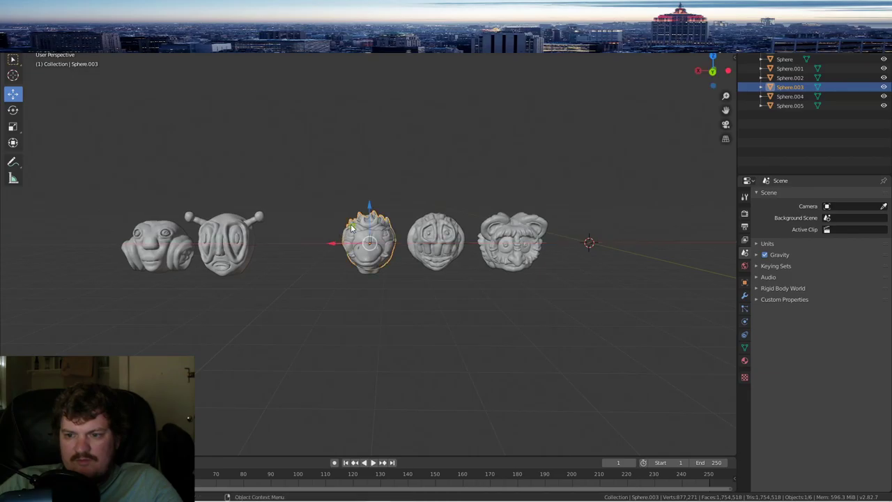
pyautogui.moveTo(371, 207); pyautogui.dragTo(370, 151)
# - Raise the round, long-toothed head and slide it along X to stack it above the crowned head
pyautogui.click(429, 237)
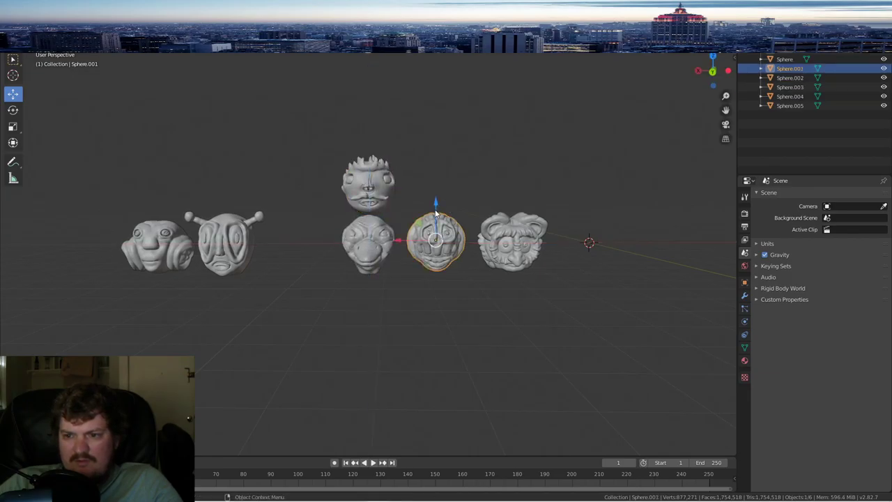
pyautogui.moveTo(435, 197); pyautogui.dragTo(436, 77)
pyautogui.moveTo(401, 120); pyautogui.dragTo(335, 116)
pyautogui.moveTo(454, 119); pyautogui.dragTo(390, 143, button='middle')
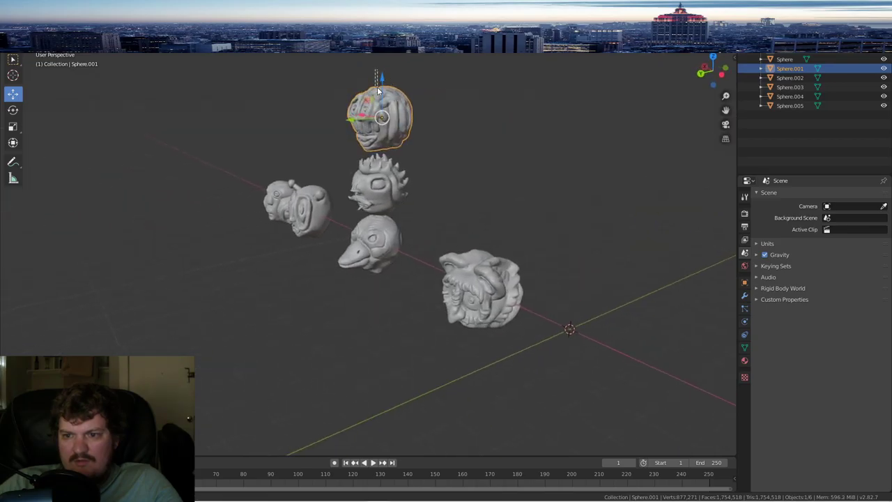
pyautogui.moveTo(383, 78)
pyautogui.mouseDown()
pyautogui.moveTo(383, 94)
pyautogui.moveTo(383, 78)
pyautogui.mouseUp()
# - Adjust the crowned head's height and the top head's X position to even out the three-head stack
pyautogui.moveTo(380, 118)
pyautogui.mouseDown(button='middle')
pyautogui.moveTo(418, 122)
pyautogui.moveTo(383, 160)
pyautogui.moveTo(370, 148)
pyautogui.moveTo(386, 113)
pyautogui.mouseUp(button='middle')
pyautogui.click(380, 171)
pyautogui.press('g')
pyautogui.press('z')
pyautogui.click(369, 147)
pyautogui.click(385, 113)
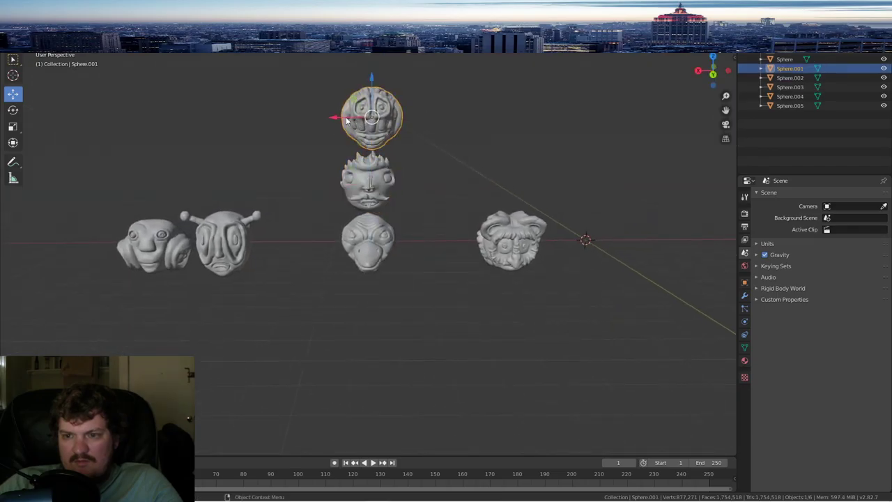
pyautogui.press('g')
pyautogui.press('x')
pyautogui.click(331, 117)
pyautogui.click(382, 188)
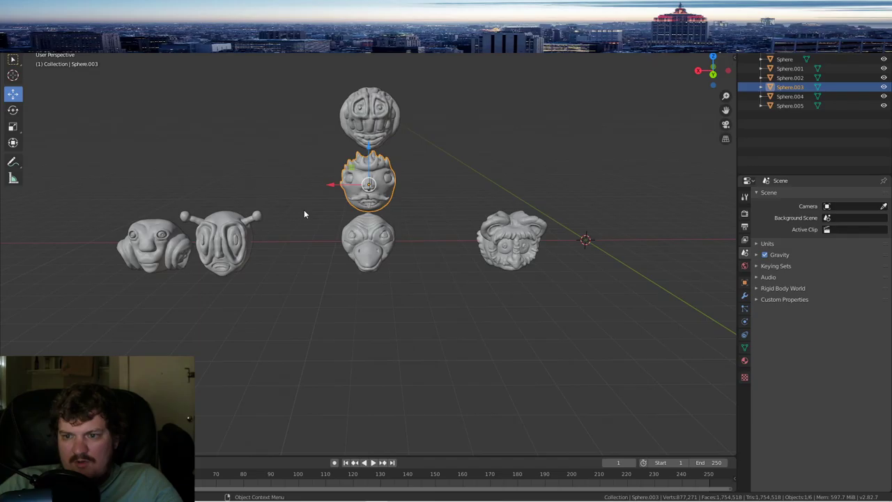
# - Move the antennaed head along the X axis to sit beside the duck-billed head
pyautogui.click(235, 243)
pyautogui.press('g')
pyautogui.press('x')
pyautogui.click(422, 216)
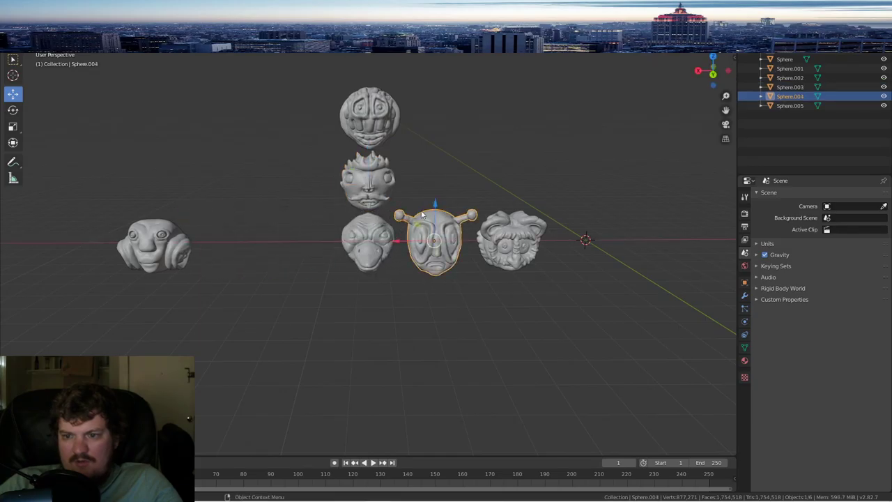
# - Raise the furry, bear-eared head along Z and slide it along X to sit above the antennaed head
pyautogui.click(528, 239)
pyautogui.press('g')
pyautogui.press('z')
pyautogui.click(488, 190)
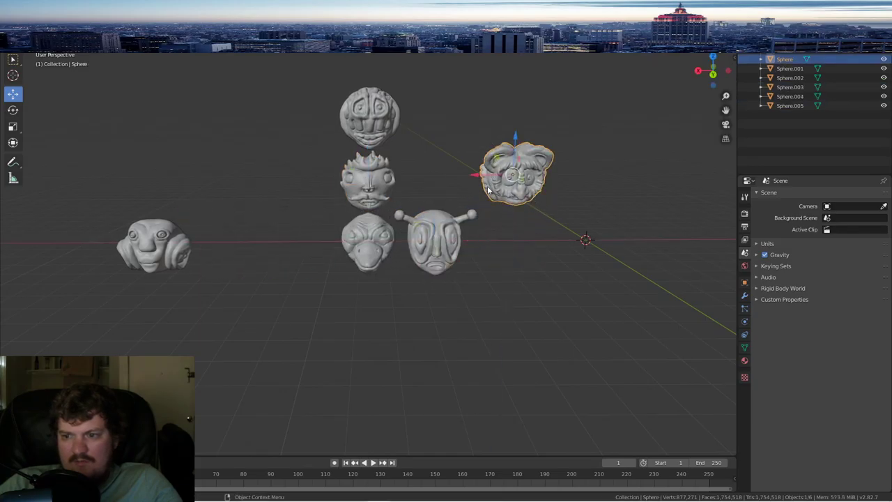
pyautogui.press('g')
pyautogui.press('x')
pyautogui.click(403, 179)
# - Raise the head with the large folded ears to the top row and move it along X above the bear-eared head
pyautogui.click(174, 234)
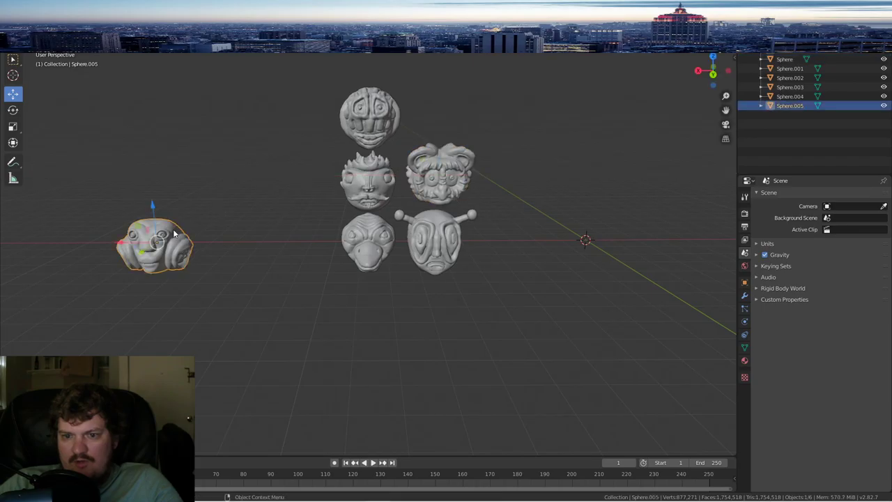
pyautogui.press('g')
pyautogui.press('z')
pyautogui.click(142, 81)
pyautogui.press('g')
pyautogui.press('x')
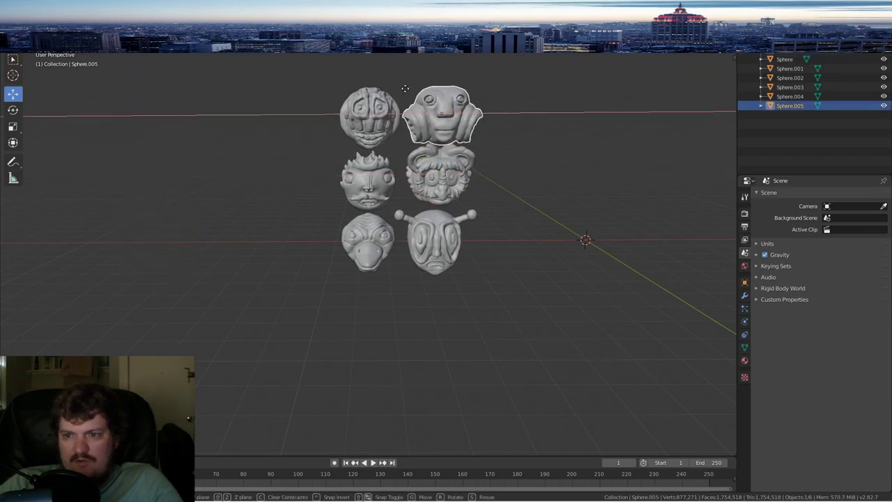
pyautogui.click(448, 112)
# - Lower the bear-eared head slightly to even the spacing in its column, and frame the grid of heads around it
pyautogui.moveTo(448, 112); pyautogui.dragTo(442, 106, button='middle')
pyautogui.click(451, 168)
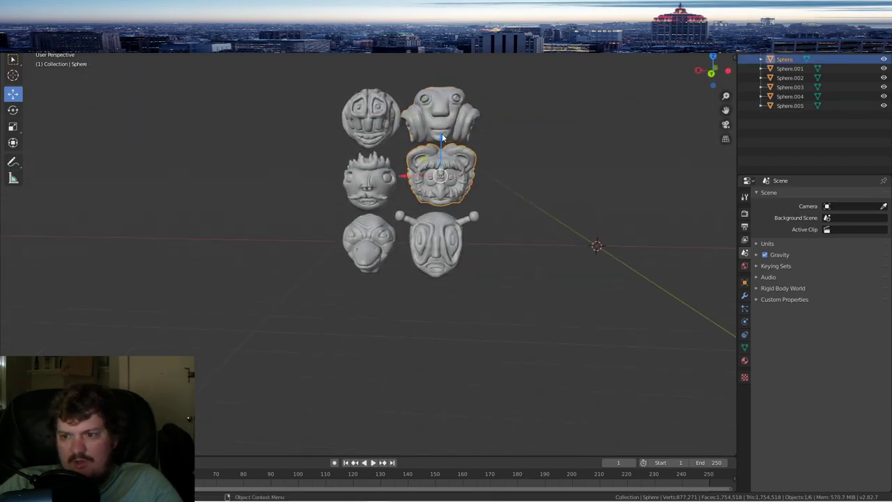
pyautogui.moveTo(442, 135); pyautogui.dragTo(441, 140)
pyautogui.moveTo(441, 141)
pyautogui.mouseDown(button='middle')
pyautogui.moveTo(439, 131)
pyautogui.moveTo(453, 128)
pyautogui.mouseUp(button='middle')
pyautogui.click(524, 121)
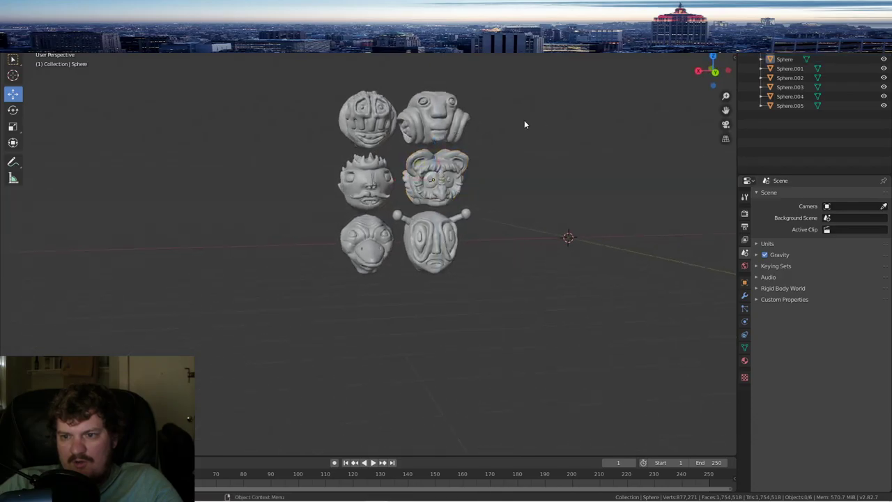
pyautogui.click(423, 183)
pyautogui.press('KP_Decimal')
pyautogui.scroll(-5, 500, 173)
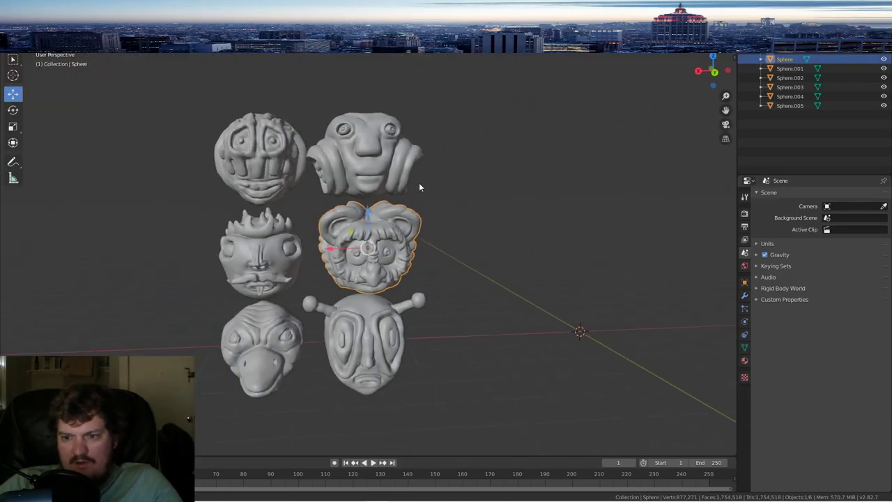
# - Deselect the furry, bear-eared head and save the file with the six-head grid
pyautogui.scroll(-4, 417, 186)
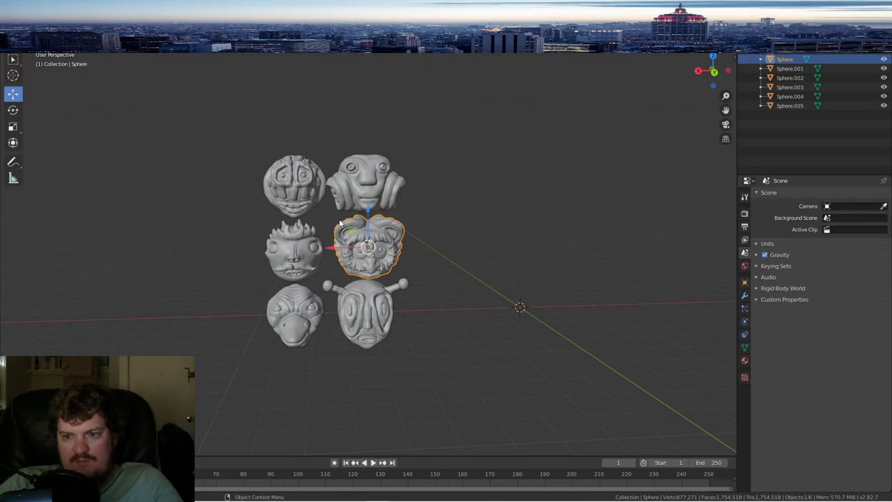
pyautogui.click(323, 218)
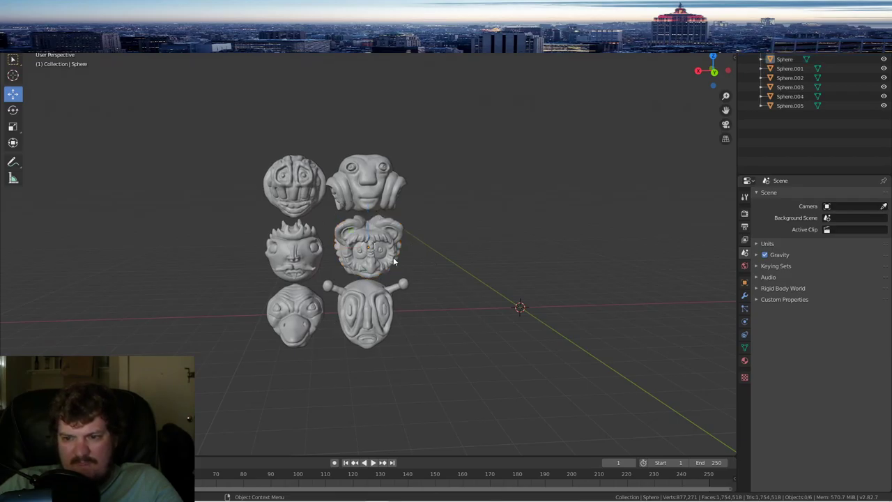
pyautogui.click(20, 16)
pyautogui.click(40, 79)
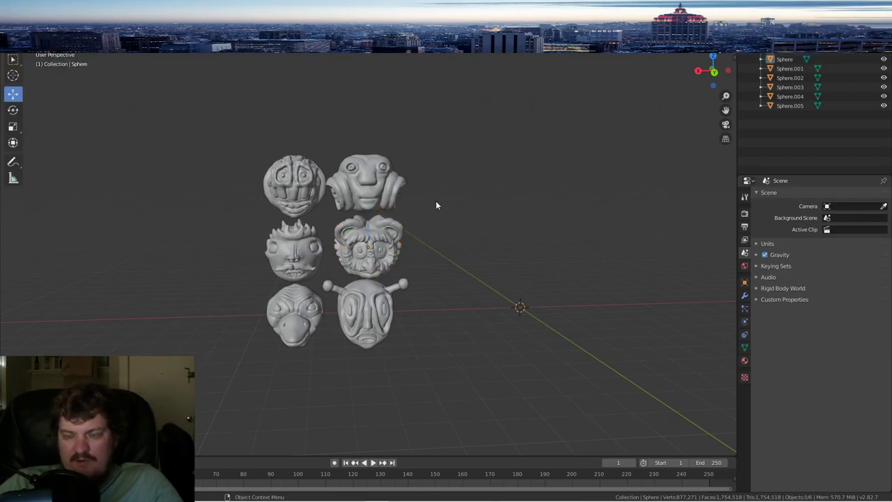
# - Add a camera to the scene and look through it in the viewport
pyautogui.scroll(3, 462, 249)
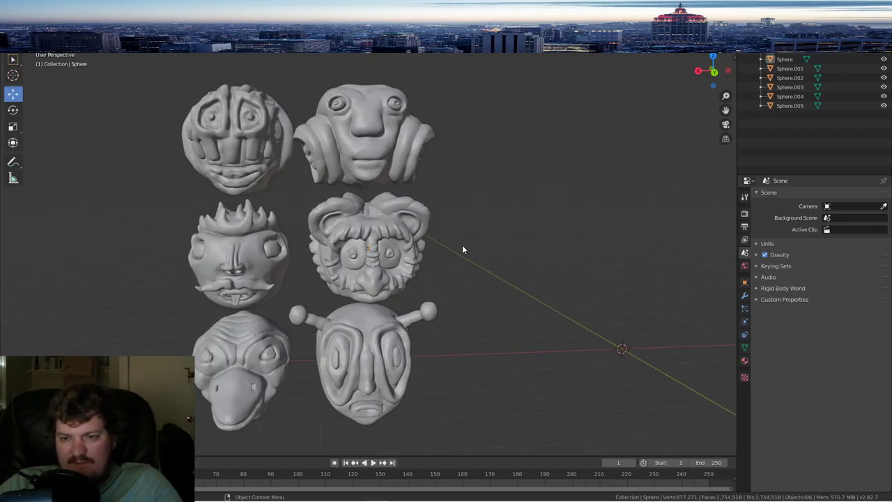
pyautogui.scroll(-4, 463, 249)
pyautogui.scroll(3, 463, 249)
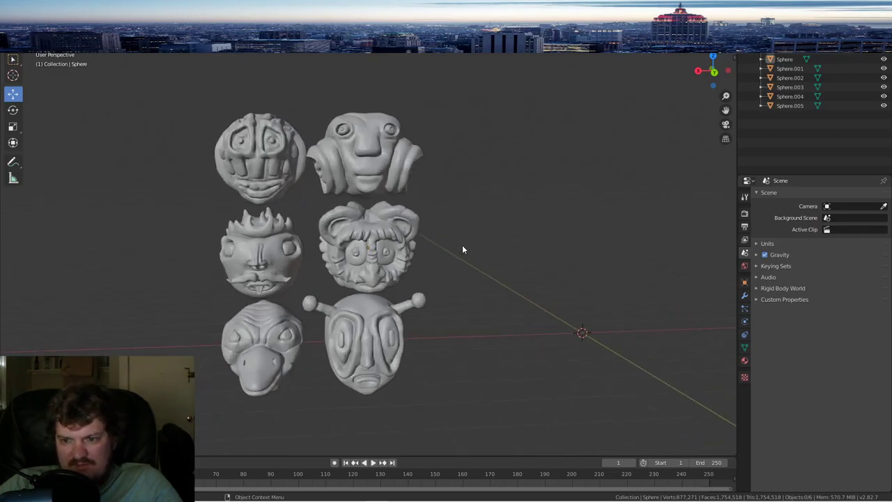
pyautogui.scroll(2, 459, 245)
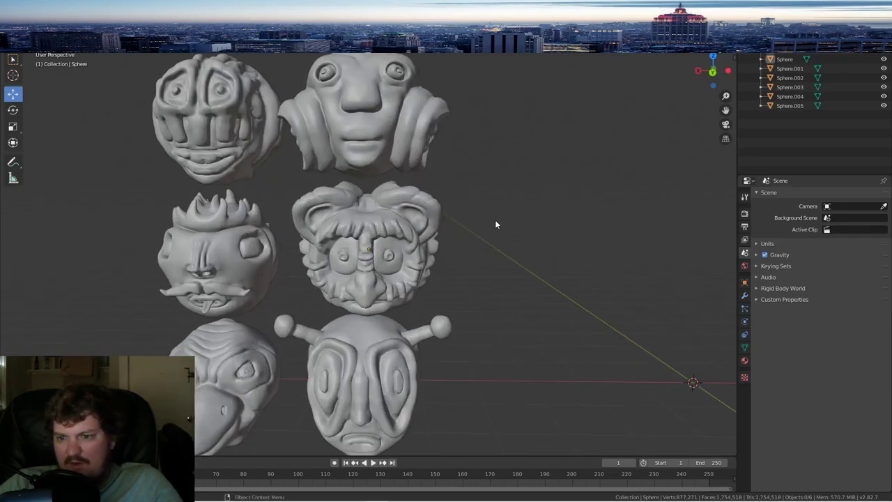
pyautogui.scroll(-1, 494, 224)
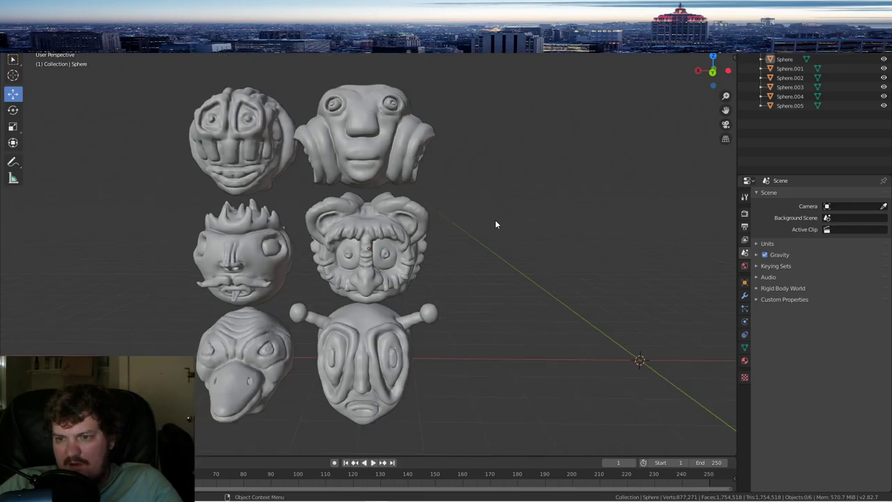
pyautogui.click(382, 255)
pyautogui.hotkey('shift', 'a')
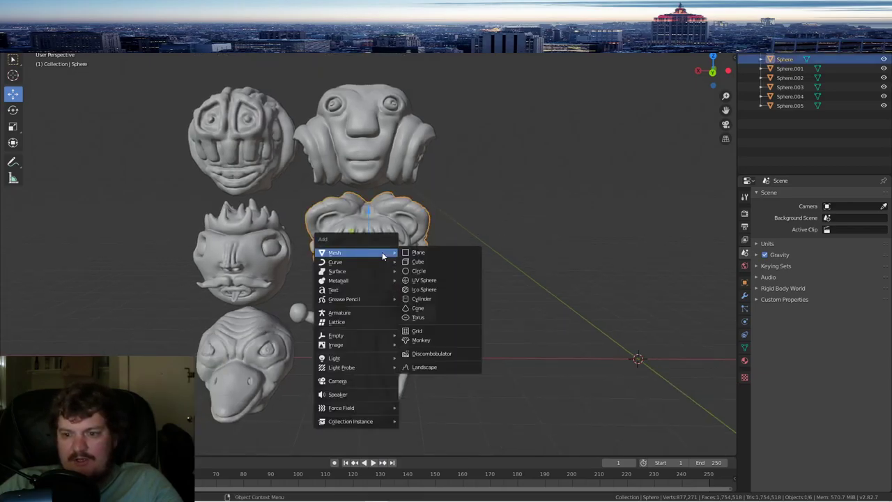
pyautogui.click(378, 380)
pyautogui.press('KP_0')
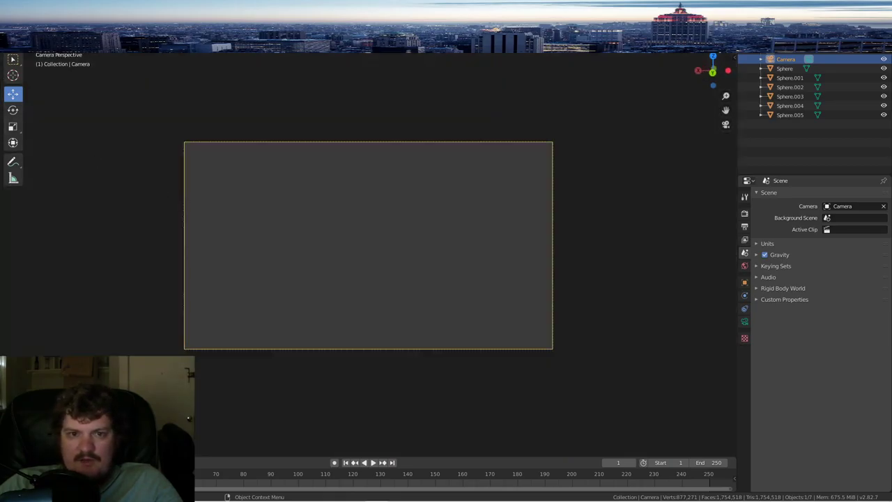
# - Split off a second 3D viewport beside the camera view and zoom out to show the camera and heads
pyautogui.moveTo(2, 29); pyautogui.dragTo(279, 31)
pyautogui.moveTo(191, 172); pyautogui.dragTo(158, 181, button='middle')
pyautogui.scroll(-6, 158, 180)
pyautogui.scroll(-7, 158, 180)
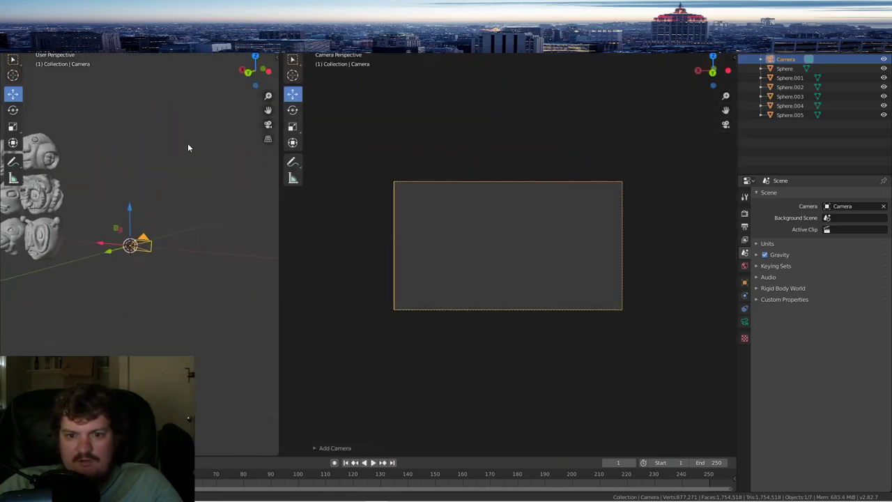
# - Pull the camera back along the Y axis and slide it along X toward the heads
pyautogui.moveTo(188, 146); pyautogui.dragTo(152, 206, button='middle')
pyautogui.scroll(-7, 153, 206)
pyautogui.moveTo(109, 264); pyautogui.dragTo(56, 269)
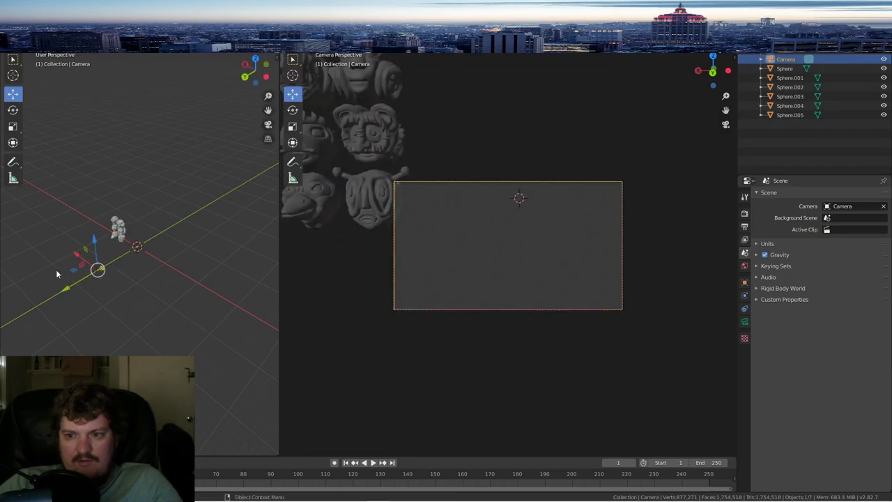
pyautogui.moveTo(55, 269); pyautogui.dragTo(155, 235, button='middle')
pyautogui.moveTo(111, 281); pyautogui.dragTo(84, 278)
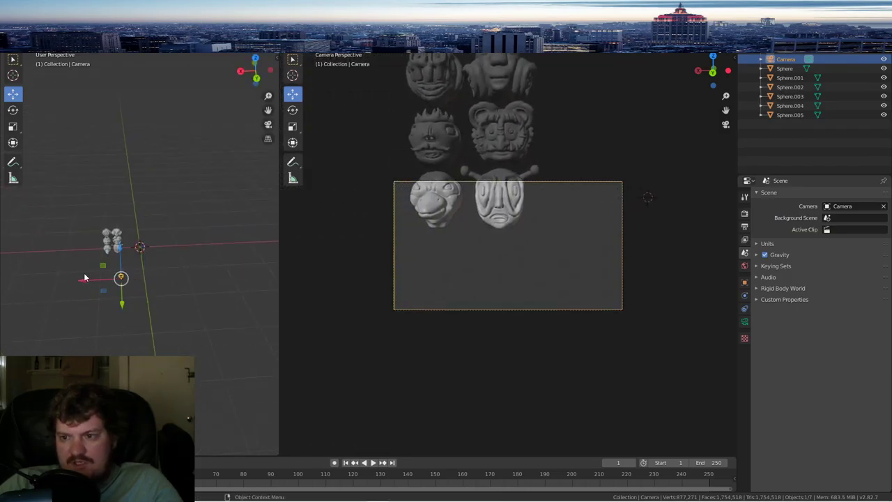
# - Raise the camera along Z, back it farther off along Y and adjust it until the heads nearly fit the frame
pyautogui.moveTo(121, 254); pyautogui.dragTo(138, 229)
pyautogui.moveTo(138, 229); pyautogui.dragTo(97, 268, button='middle')
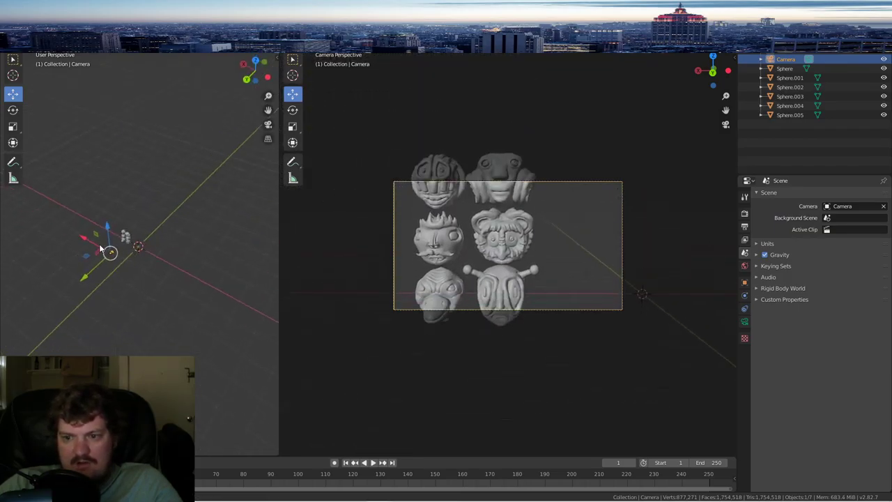
pyautogui.moveTo(87, 274); pyautogui.dragTo(79, 277)
pyautogui.moveTo(76, 239); pyautogui.dragTo(107, 227)
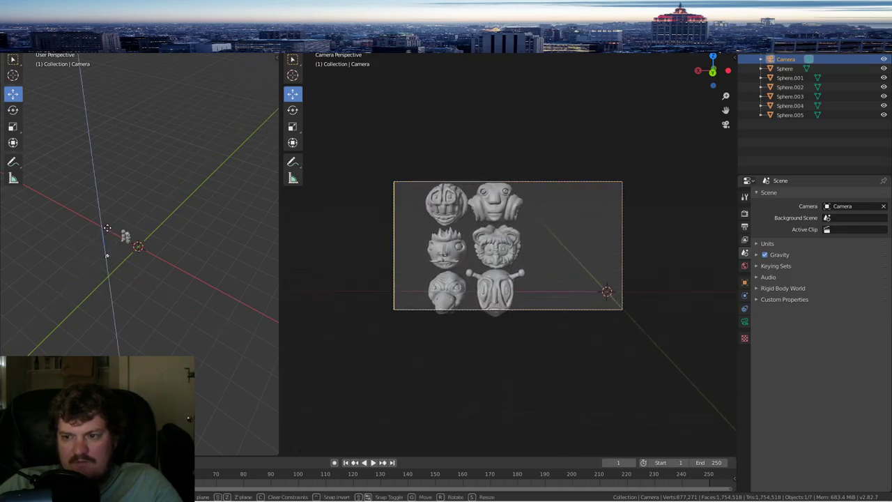
# - Move the head with the large folded ears along X and Z to the bottom row beside the antennaed head
pyautogui.click(502, 203)
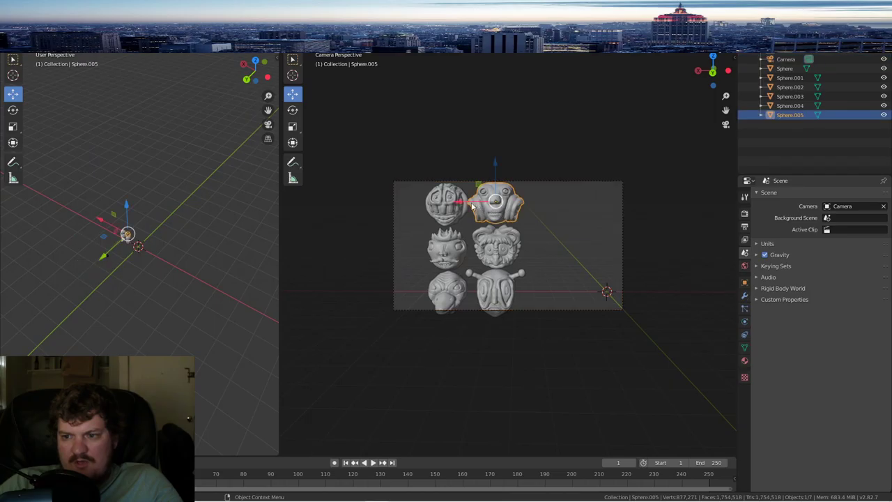
pyautogui.moveTo(459, 202); pyautogui.dragTo(514, 202)
pyautogui.moveTo(550, 160); pyautogui.dragTo(557, 240)
pyautogui.click(557, 240)
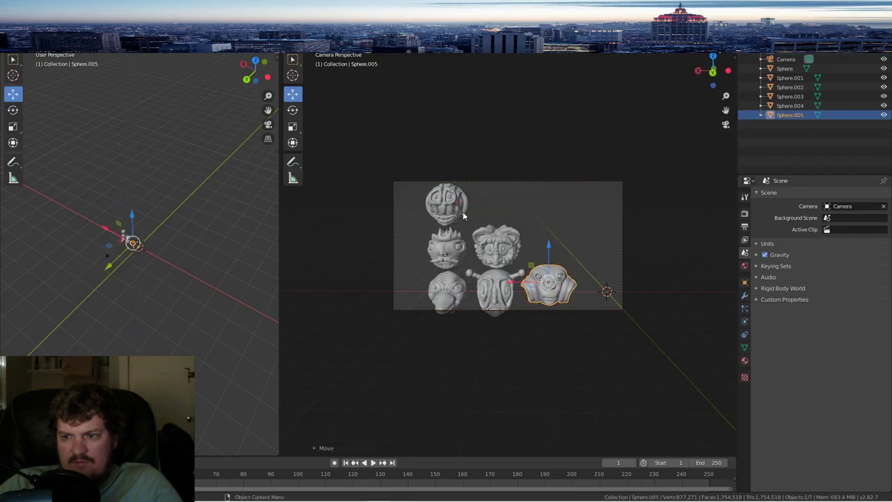
# - Move the ridged head along X and lower it along Z to sit above the head with the large folded ears
pyautogui.click(446, 203)
pyautogui.press('g')
pyautogui.press('x')
pyautogui.click(557, 171)
pyautogui.press('g')
pyautogui.press('z')
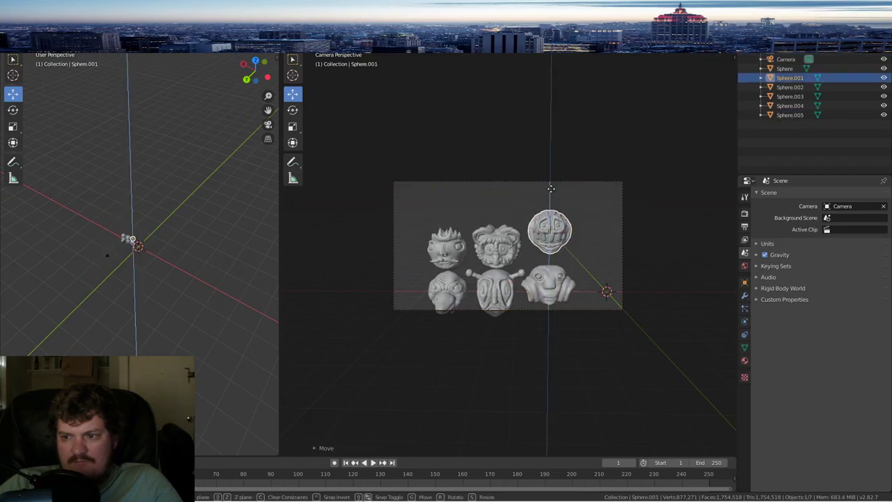
pyautogui.click(557, 202)
# - Lower the head with the large folded ears along Z to line up with the bottom row
pyautogui.click(558, 273)
pyautogui.press('g')
pyautogui.press('z')
pyautogui.click(550, 251)
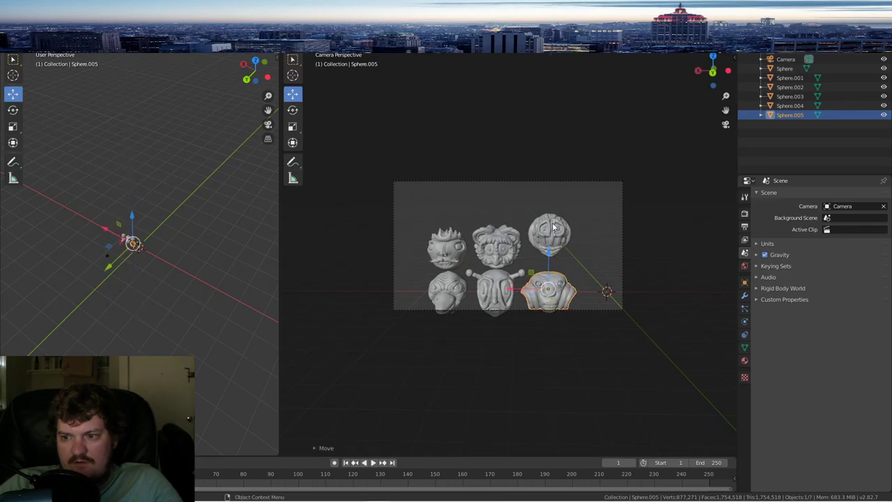
# - Lower the ridged head along Z to line up with the upper row and nudge it along Y toward the camera
pyautogui.click(548, 230)
pyautogui.press('g')
pyautogui.press('z')
pyautogui.click(442, 220)
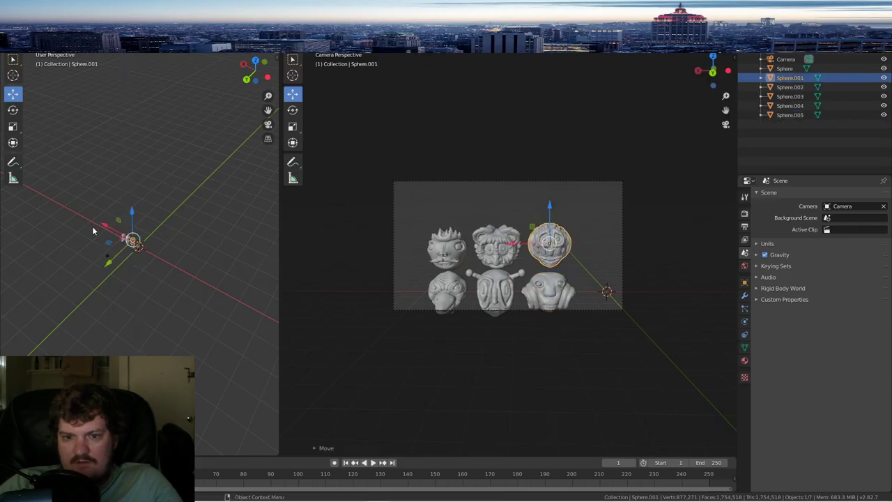
pyautogui.moveTo(109, 268); pyautogui.dragTo(108, 269)
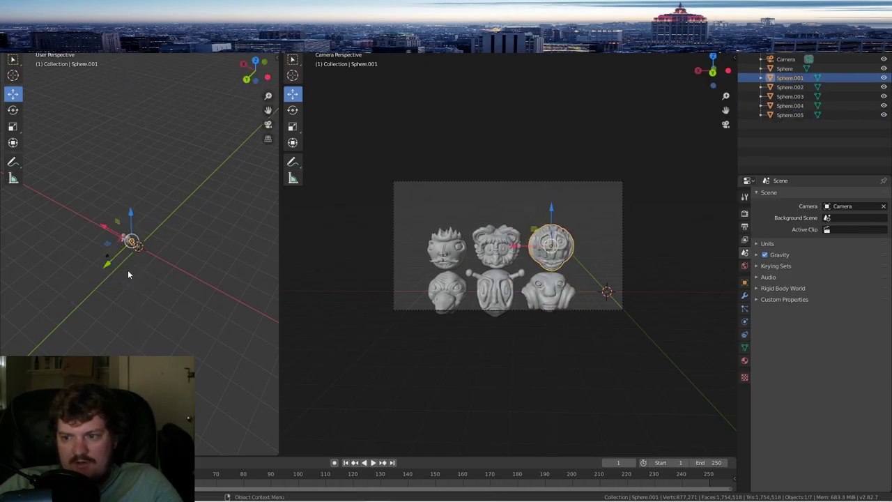
# - Select the camera and move it along Y closer to the heads, shifting it sideways to face the new layout
pyautogui.click(411, 182)
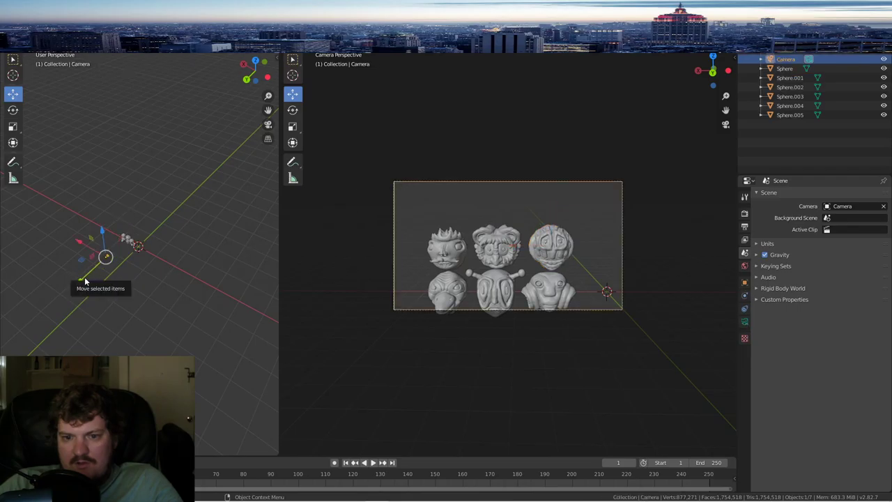
pyautogui.press('KP_Decimal')
pyautogui.scroll(-5, 161, 257)
pyautogui.moveTo(115, 269); pyautogui.dragTo(132, 252)
pyautogui.moveTo(126, 216); pyautogui.dragTo(121, 214)
pyautogui.click(122, 219)
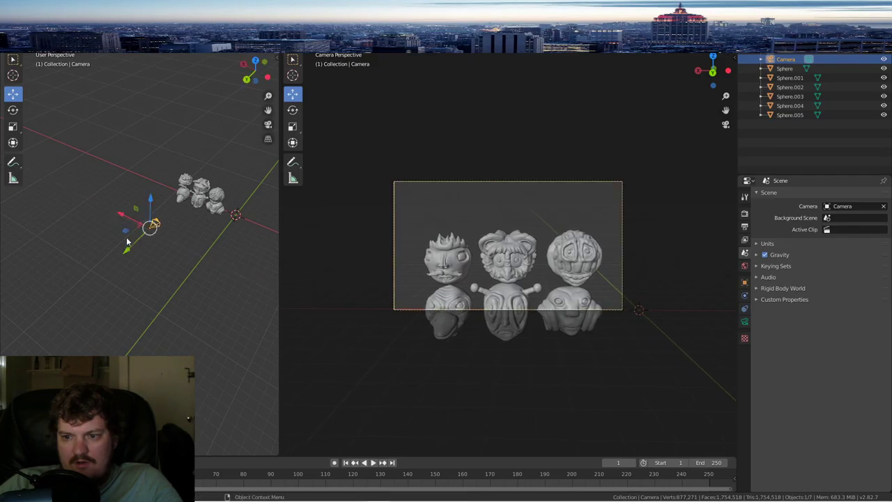
pyautogui.press('g')
pyautogui.click(129, 249)
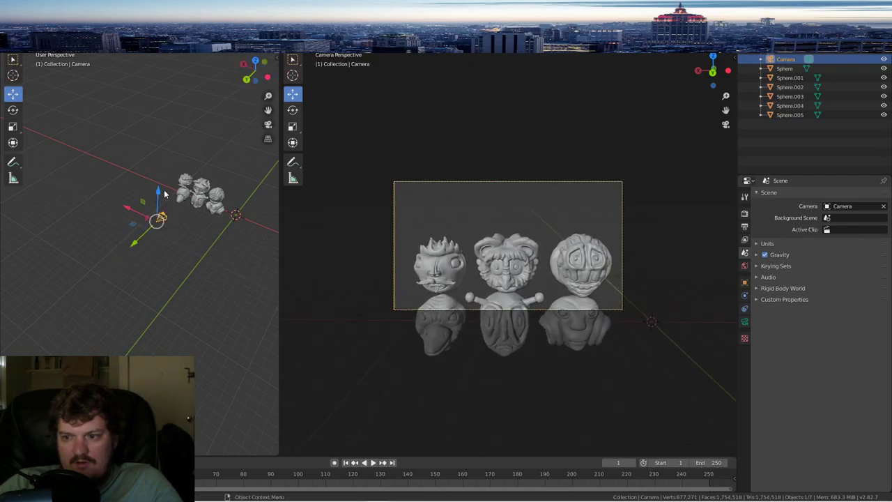
# - Lower the camera along Z and back it off along Y so all six heads fit within the frame
pyautogui.press('g')
pyautogui.click(135, 254)
pyautogui.press('g')
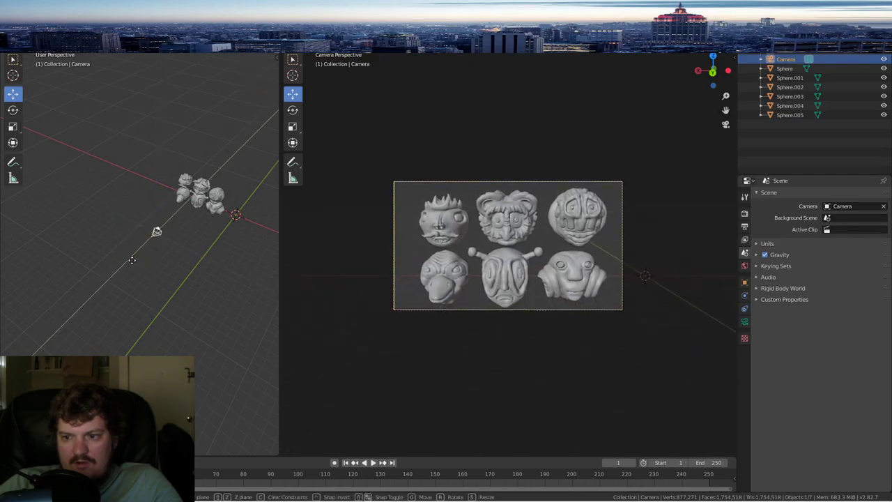
pyautogui.click(151, 255)
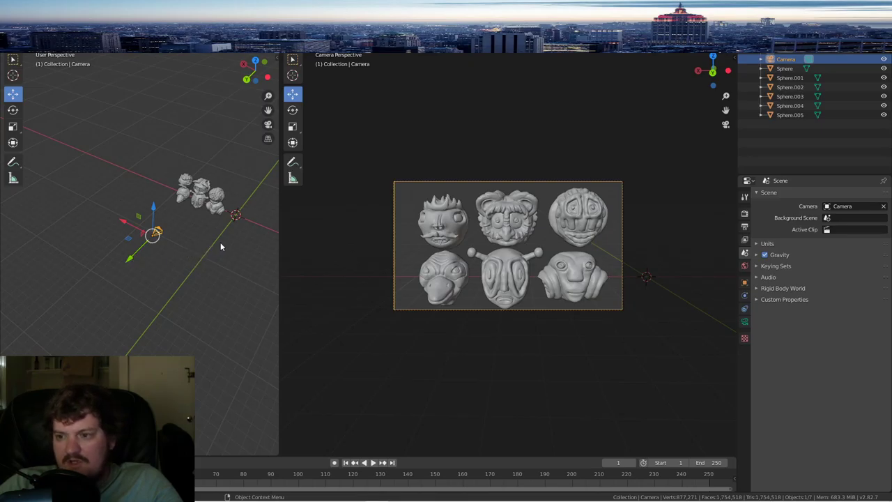
# - Center the two rows of heads in the camera frame with small camera moves along X, Y and Z
pyautogui.press('g')
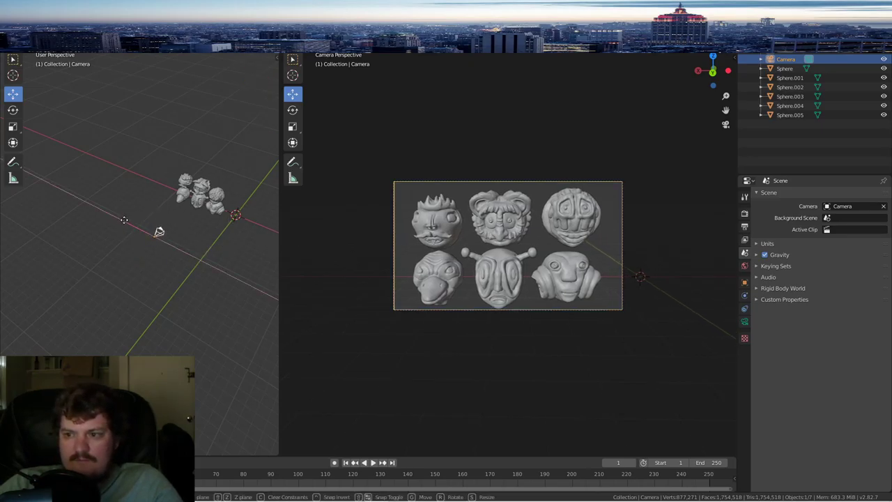
pyautogui.press('y')
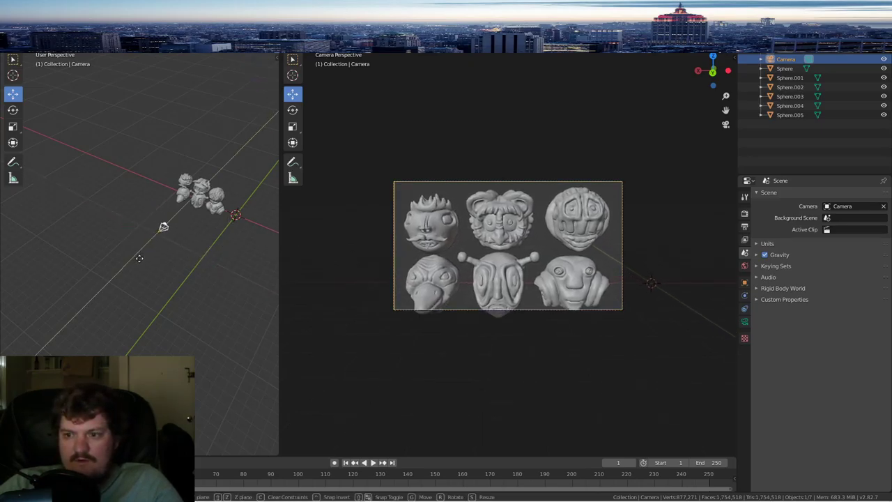
pyautogui.click(129, 260)
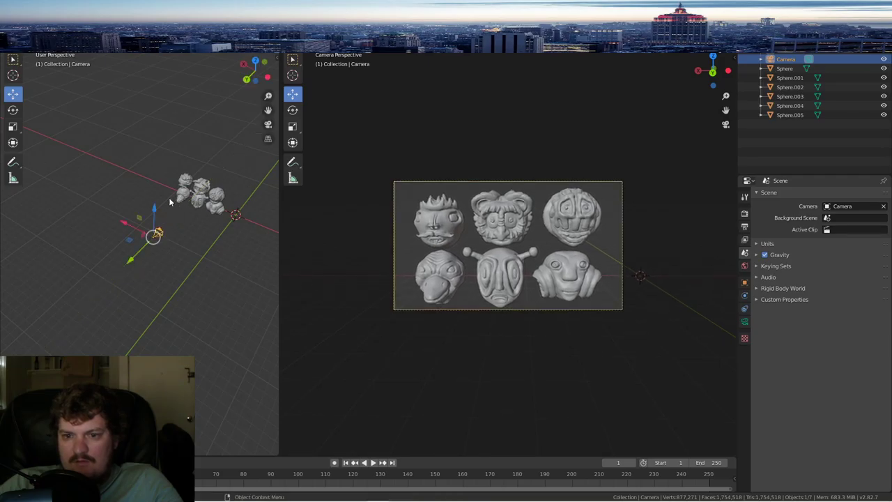
pyautogui.press('g')
pyautogui.press('z')
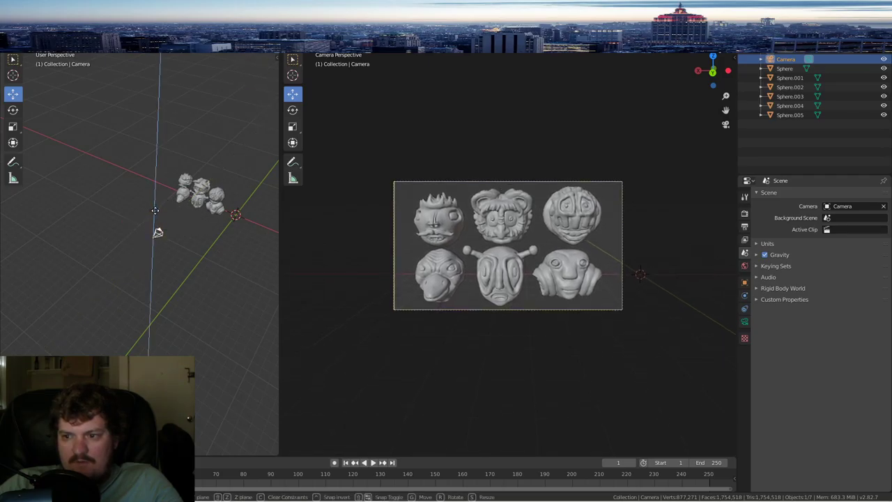
pyautogui.click(155, 211)
# - Save the file with the new camera setup and deselect the camera
pyautogui.click(20, 18)
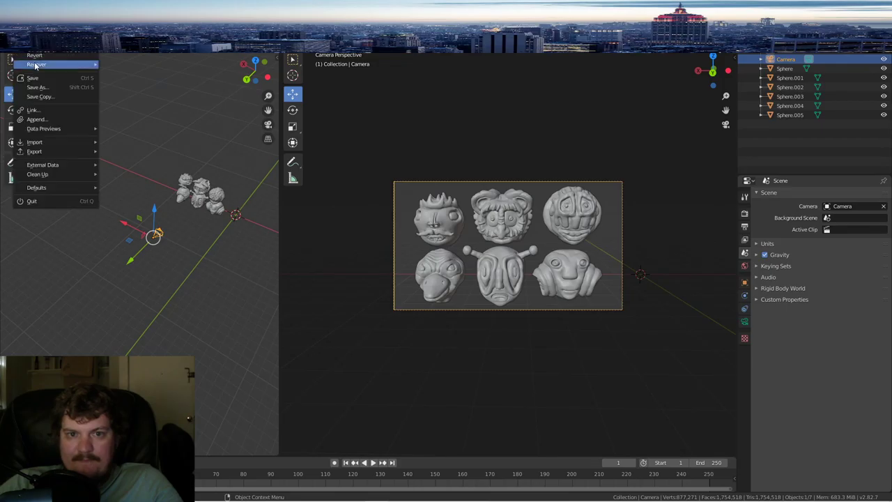
pyautogui.click(39, 77)
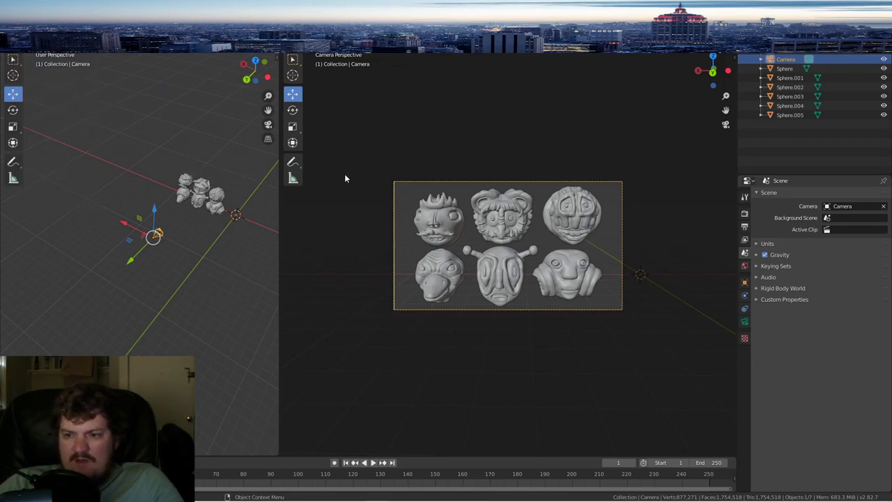
pyautogui.click(237, 168)
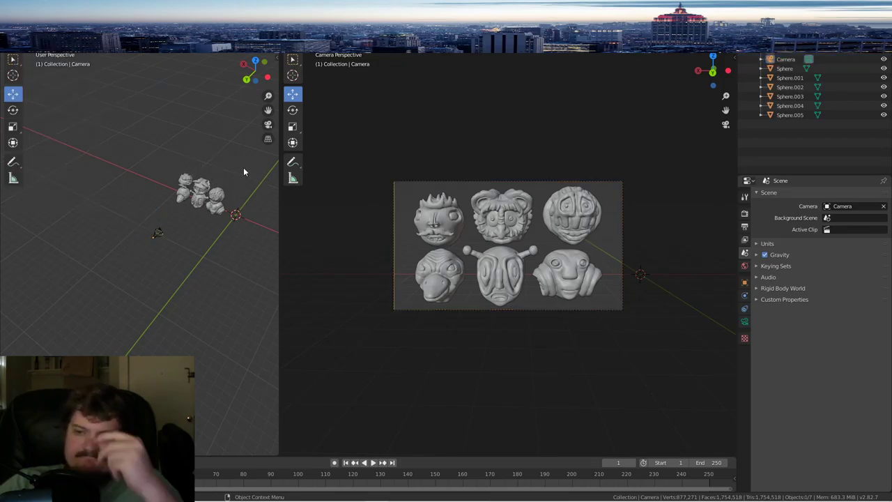